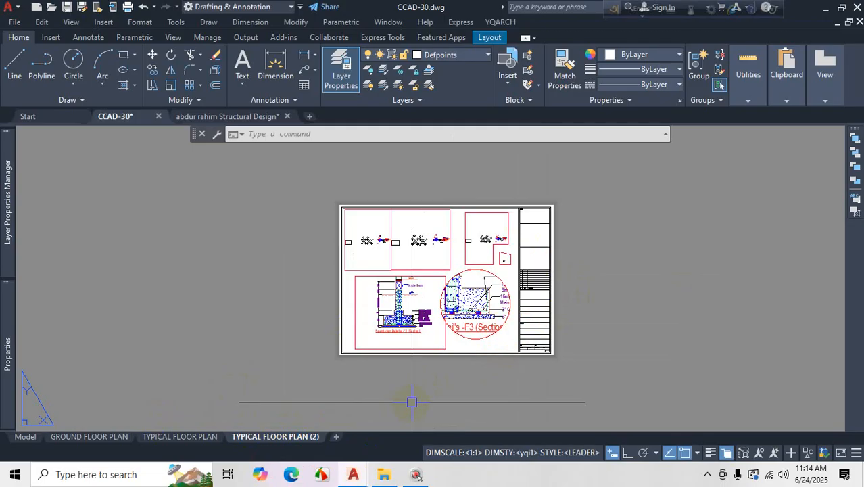
# - Examine the viewports on the TYPICAL FLOOR PLAN (2) layout and check which layer the L-shaped viewport is on
pyautogui.scroll(4, 476, 303)
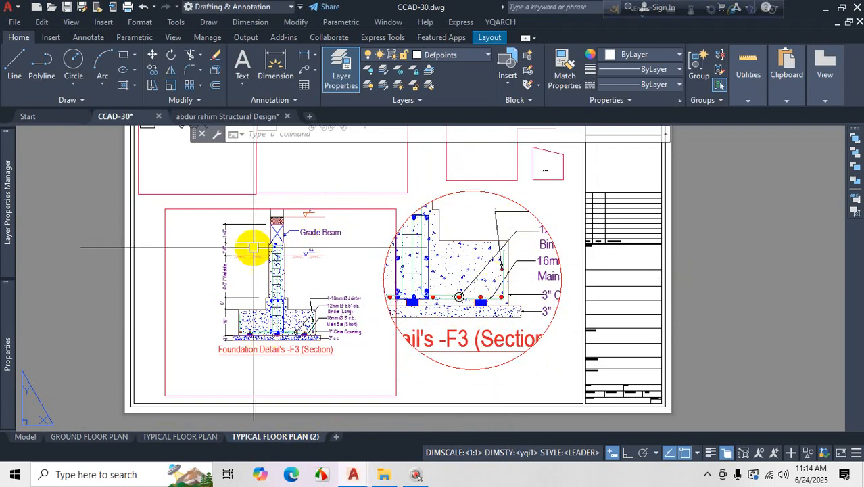
pyautogui.scroll(-4, 481, 267)
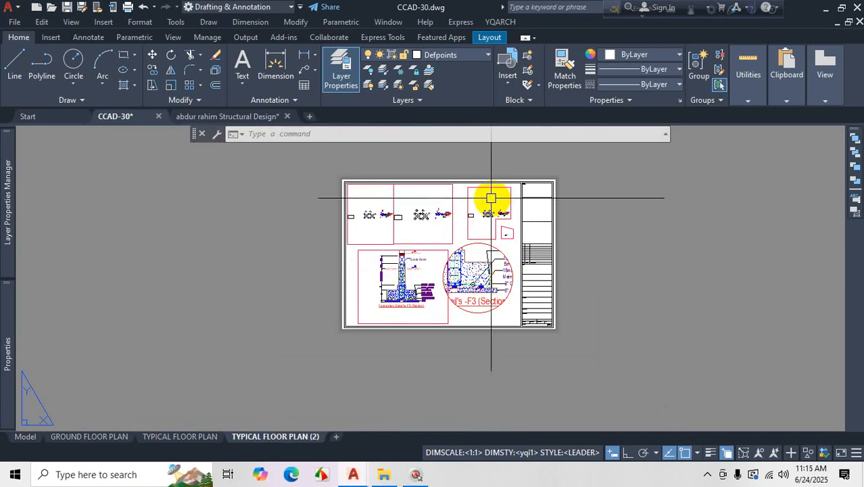
pyautogui.scroll(6, 473, 190)
pyautogui.click(460, 188)
pyautogui.click(428, 192)
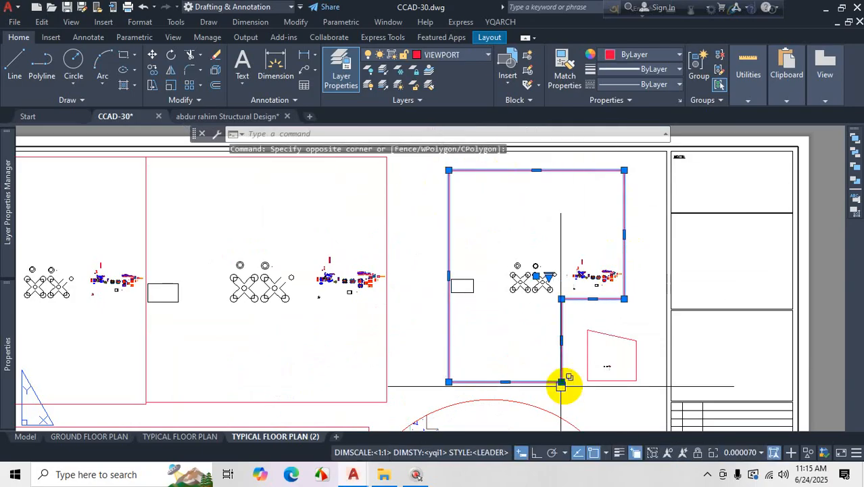
pyautogui.click(458, 55)
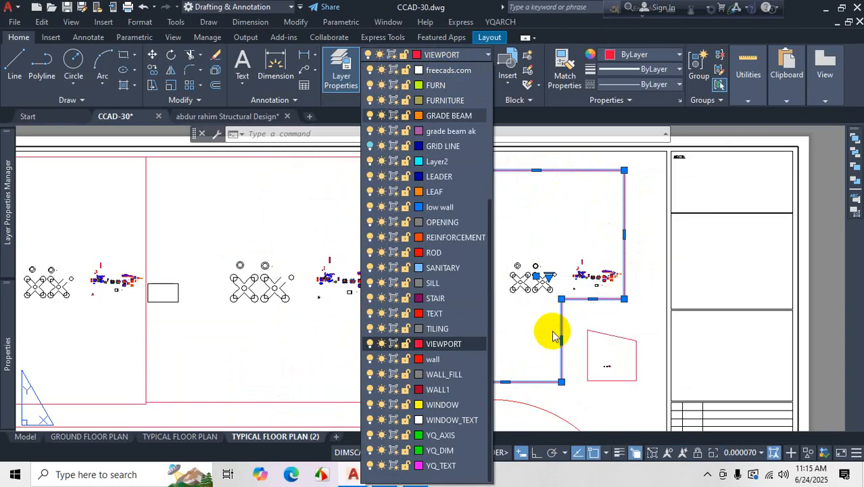
pyautogui.press('Escape')
pyautogui.scroll(-5, 551, 209)
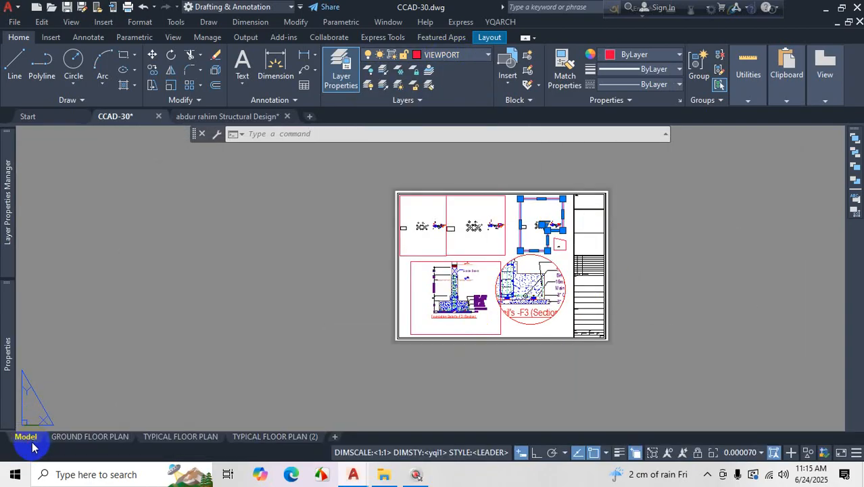
# - Inspect the floor plans and the empty title-block frame in model space, and view the GROUND FLOOR PLAN layout
pyautogui.click(30, 440)
pyautogui.click(434, 338)
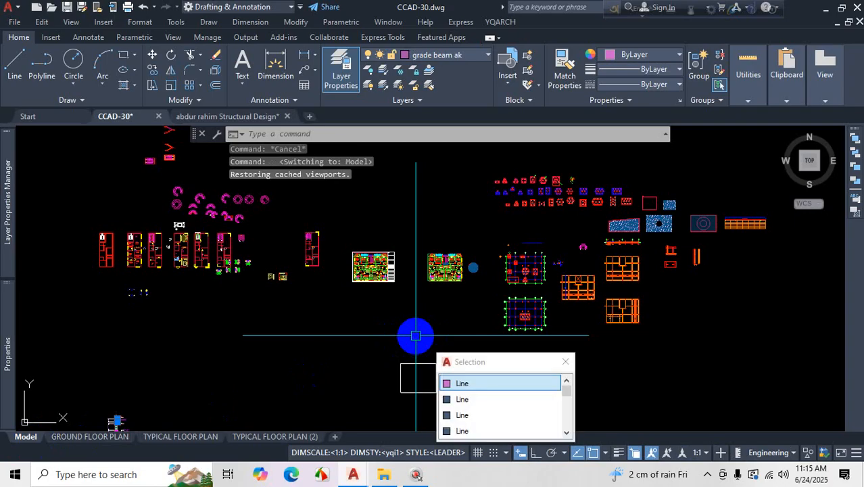
pyautogui.click(565, 362)
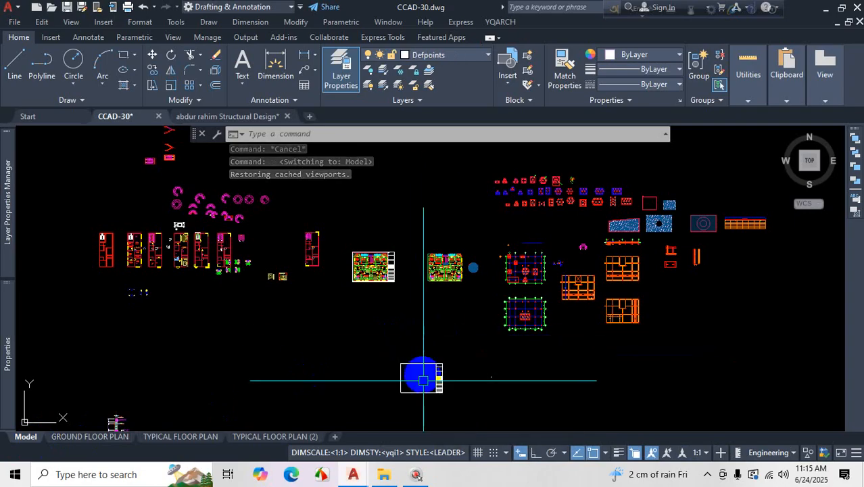
pyautogui.scroll(2, 414, 382)
pyautogui.scroll(-4, 457, 304)
pyautogui.scroll(3, 430, 257)
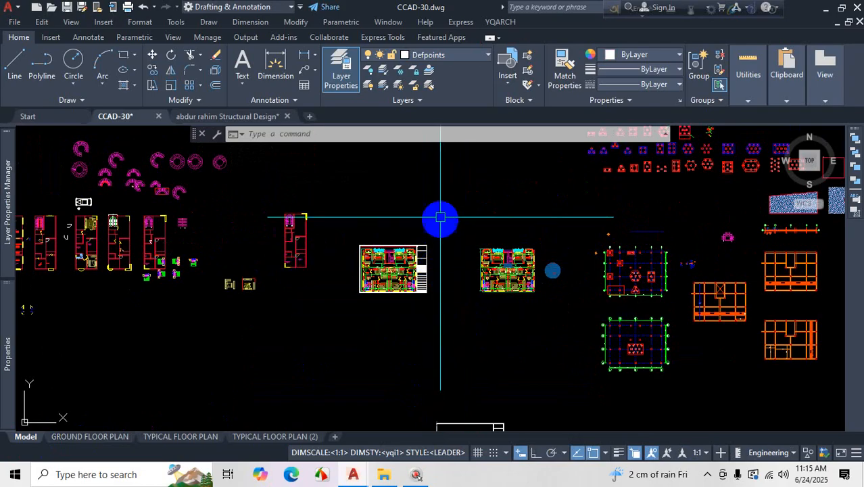
pyautogui.scroll(-2, 440, 216)
pyautogui.moveTo(445, 338); pyautogui.dragTo(444, 321, button='middle')
pyautogui.scroll(3, 473, 220)
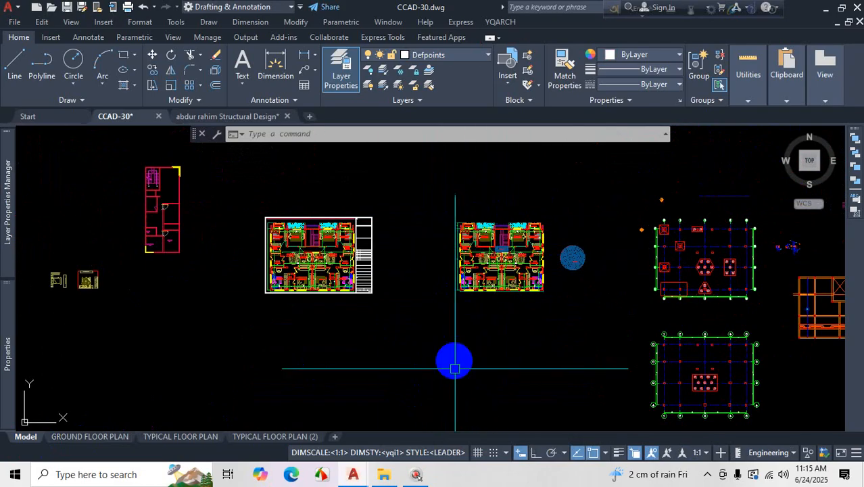
pyautogui.scroll(-4, 436, 298)
pyautogui.scroll(3, 445, 360)
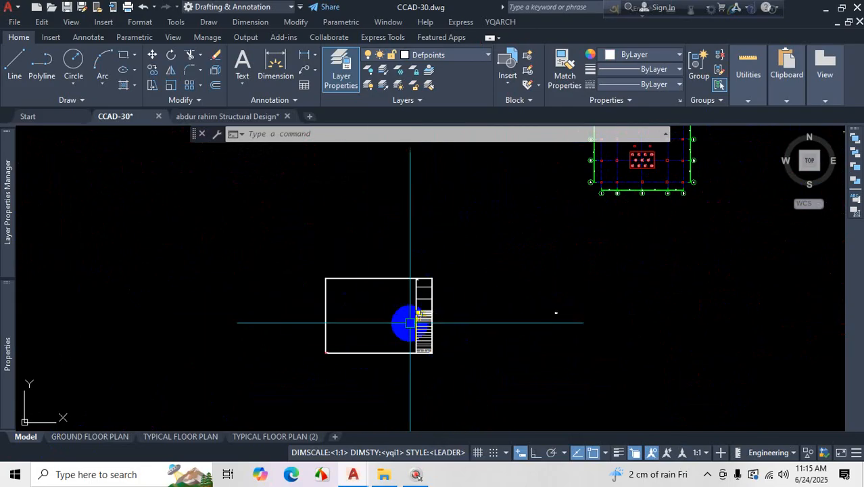
pyautogui.click(90, 436)
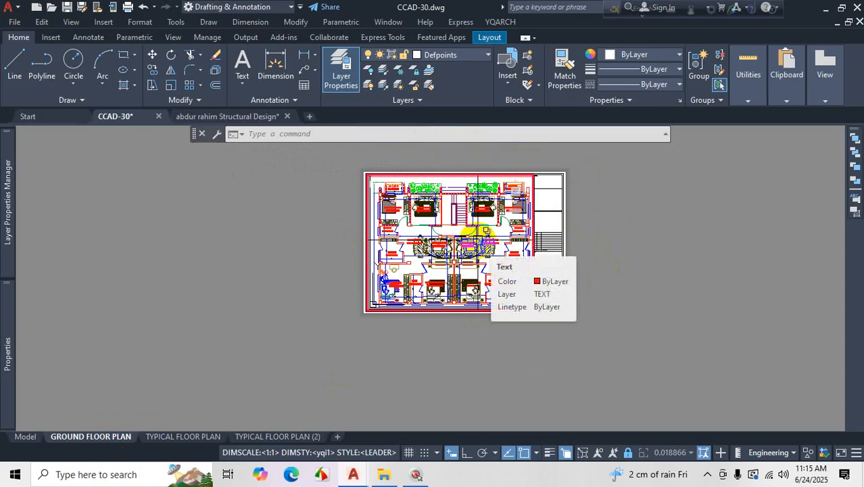
# - Switch to the structural design drawing and examine its empty title-block frame beside the plan sheets
pyautogui.click(228, 116)
pyautogui.scroll(-4, 324, 284)
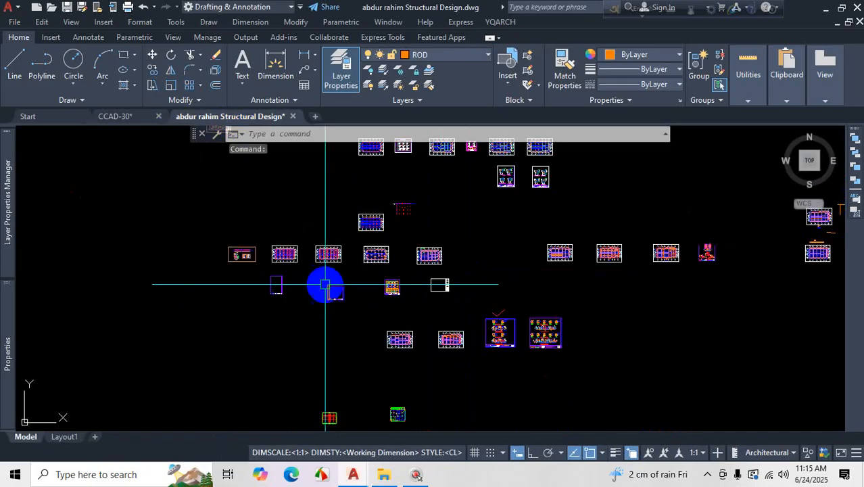
pyautogui.scroll(8, 487, 291)
pyautogui.scroll(4, 499, 191)
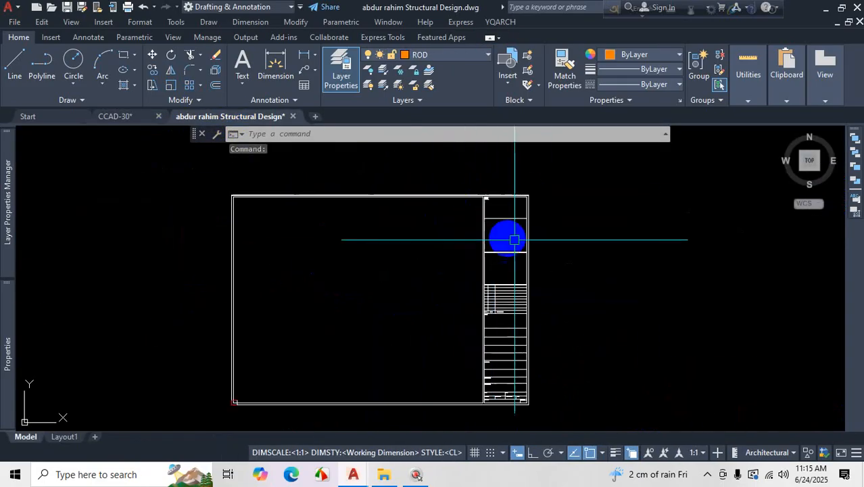
pyautogui.scroll(-4, 513, 236)
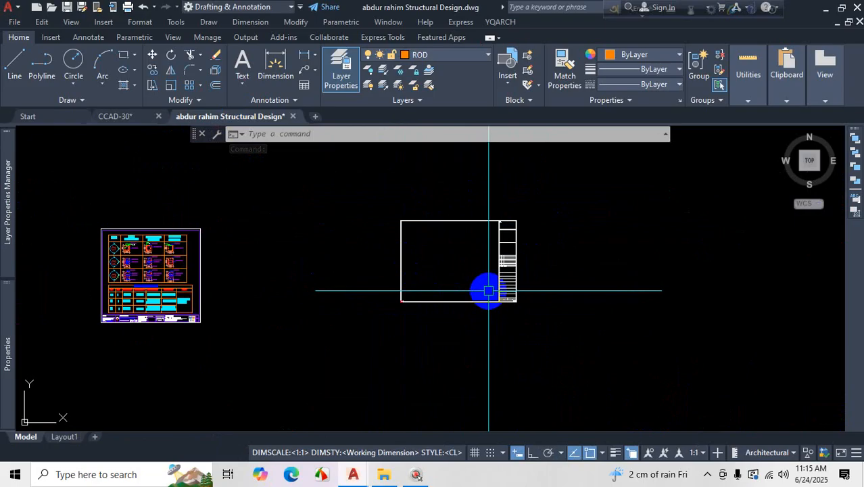
pyautogui.scroll(-6, 518, 271)
pyautogui.scroll(5, 509, 203)
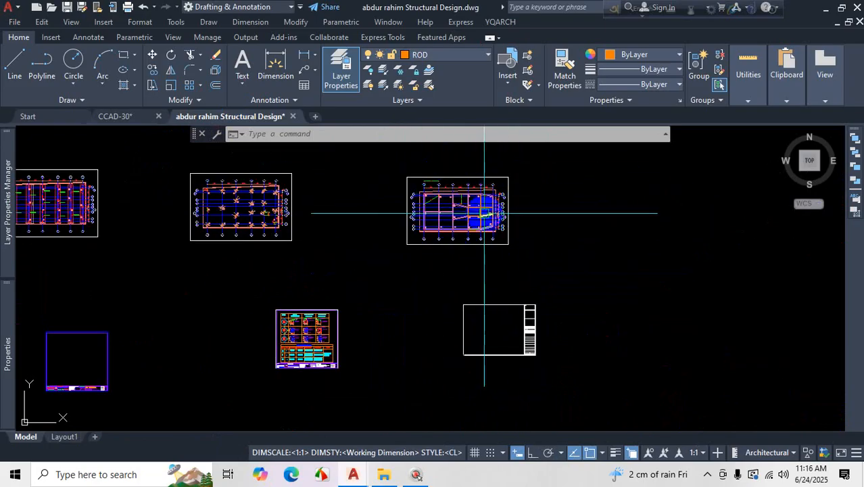
pyautogui.scroll(4, 497, 353)
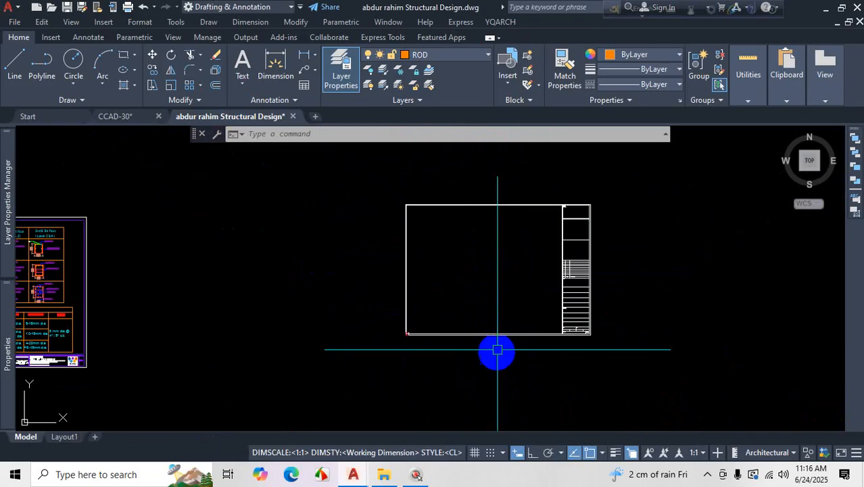
pyautogui.scroll(-5, 476, 247)
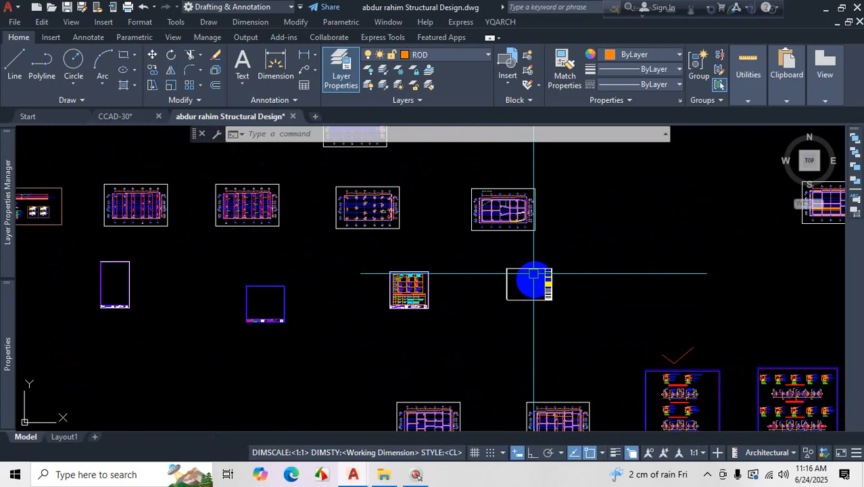
# - Check the grid dimension between axes 2 and 3 on the framing plan above the empty title-block frame
pyautogui.scroll(7, 520, 280)
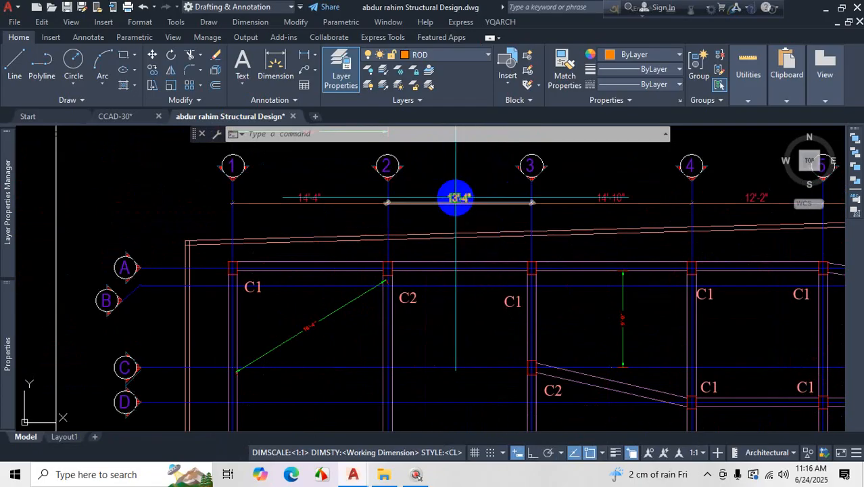
pyautogui.moveTo(456, 197)
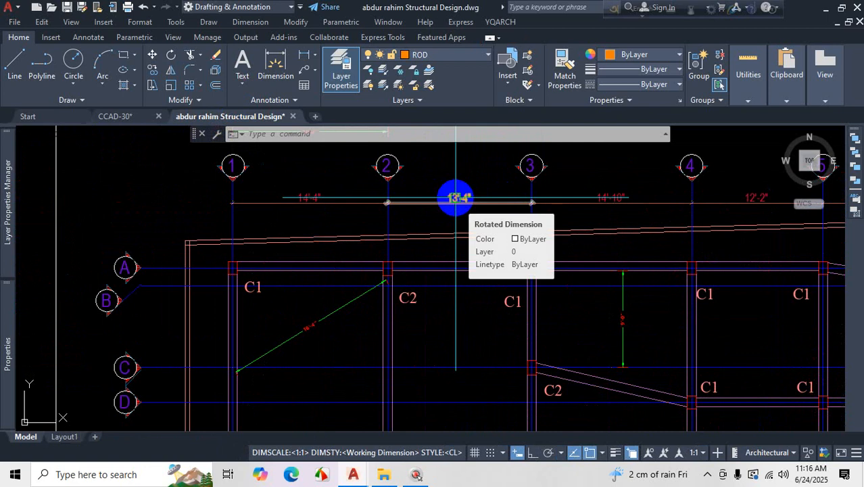
pyautogui.scroll(-5, 456, 198)
pyautogui.scroll(5, 515, 371)
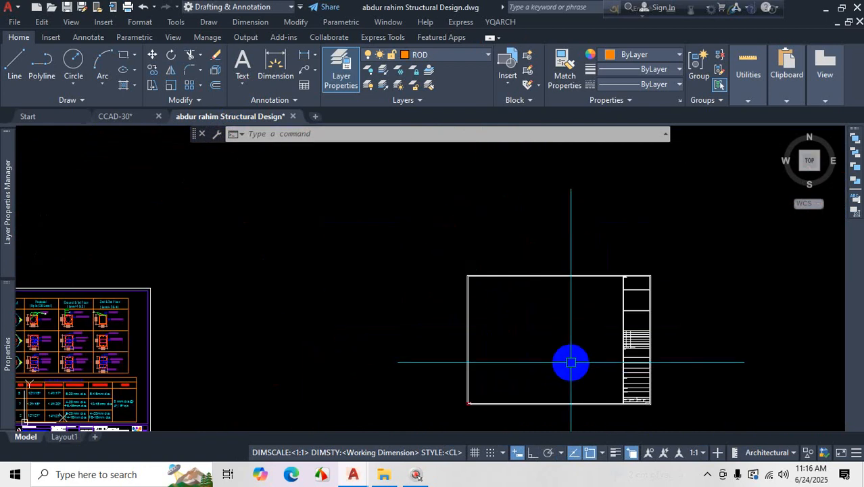
pyautogui.scroll(-4, 571, 362)
pyautogui.scroll(2, 562, 278)
pyautogui.moveTo(562, 278)
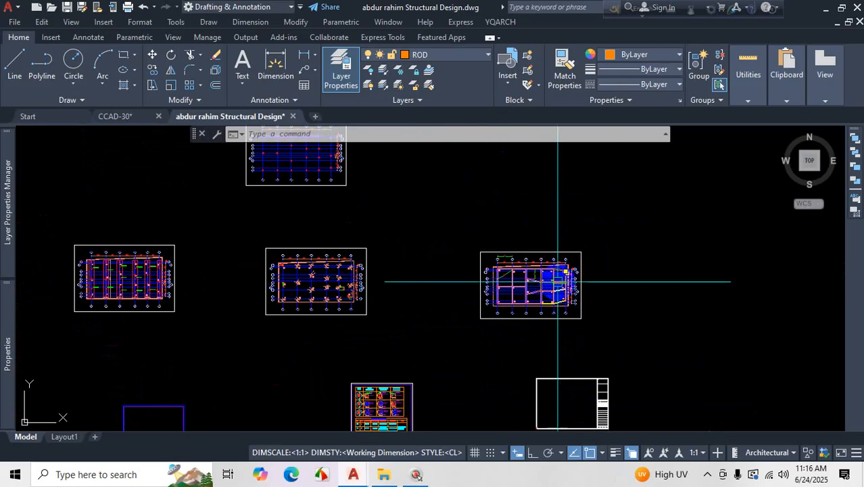
# - Survey the complete set of structural sheets in model space, including the row of plans above the empty title-block frame
pyautogui.click(587, 414)
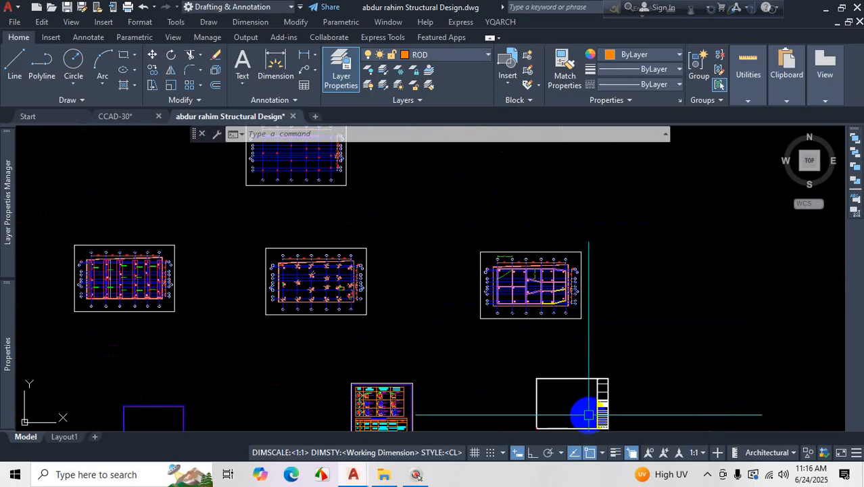
pyautogui.moveTo(585, 370); pyautogui.dragTo(572, 285, button='middle')
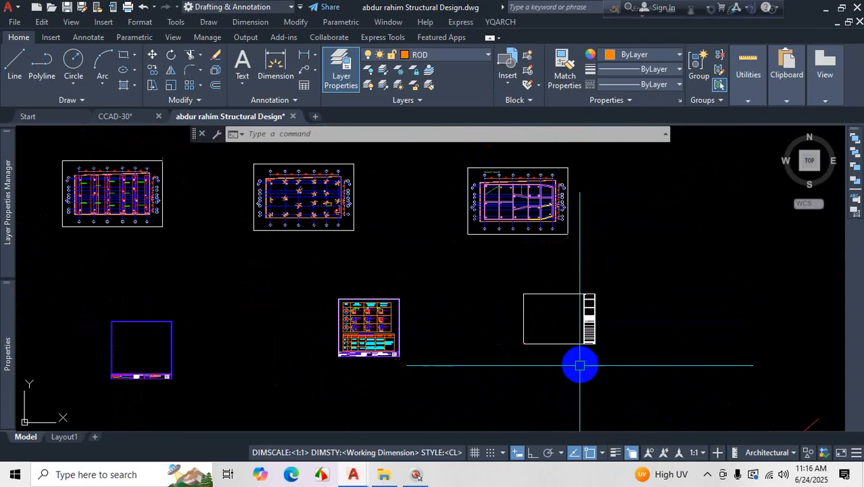
pyautogui.scroll(2, 579, 364)
pyautogui.scroll(-8, 573, 322)
pyautogui.scroll(-2, 629, 284)
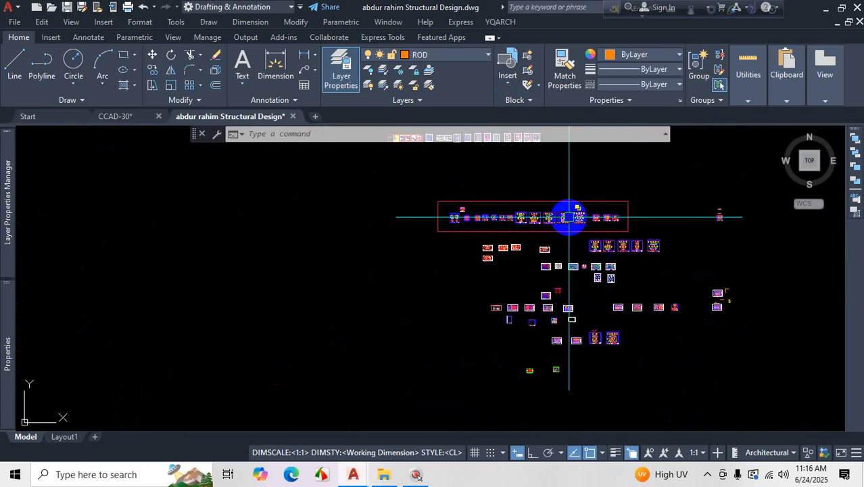
pyautogui.scroll(2, 534, 298)
pyautogui.scroll(2, 534, 299)
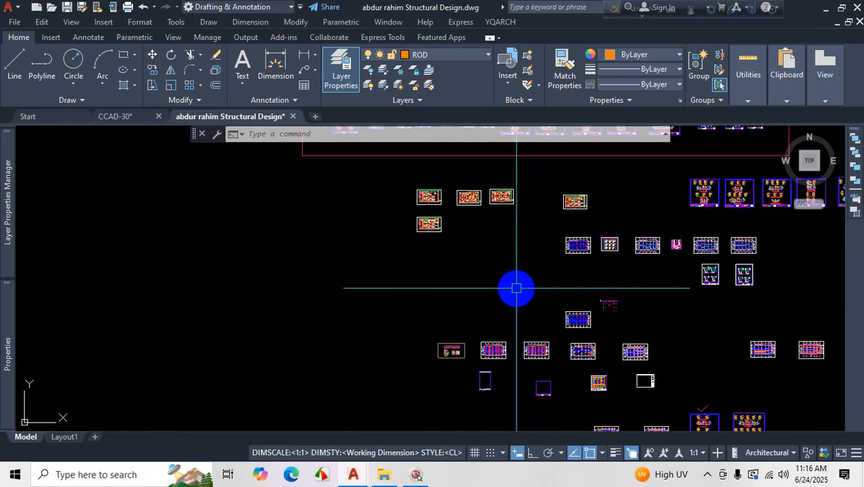
pyautogui.scroll(-4, 541, 294)
pyautogui.hotkey('ctrl', '1')
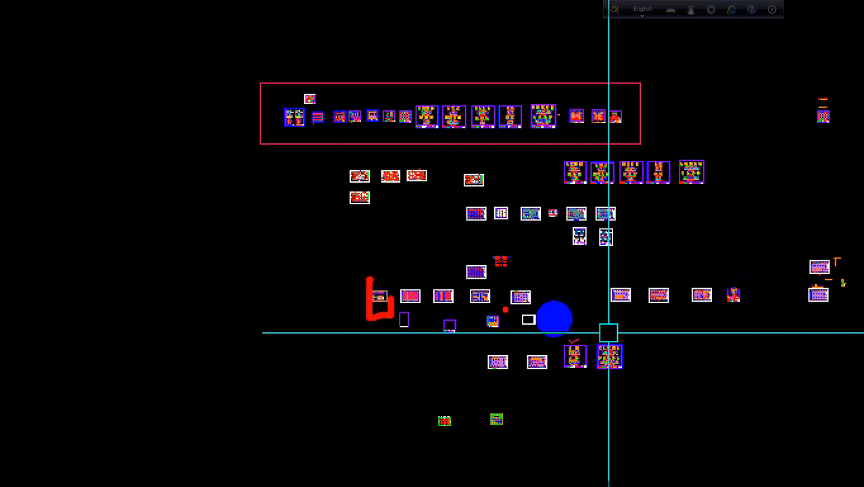
pyautogui.press('Escape')
# - Examine the grid dimension text between axes 3 and 4 on the framing plan for readability
pyautogui.scroll(5, 526, 361)
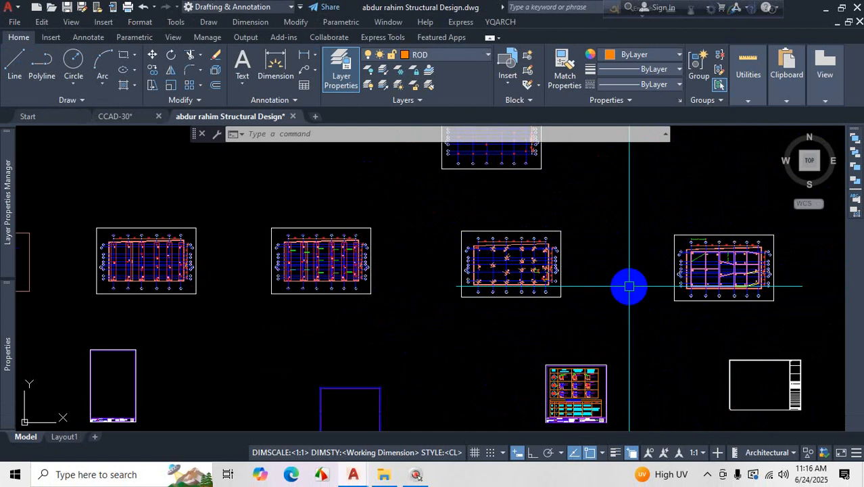
pyautogui.scroll(4, 803, 260)
pyautogui.scroll(2, 605, 234)
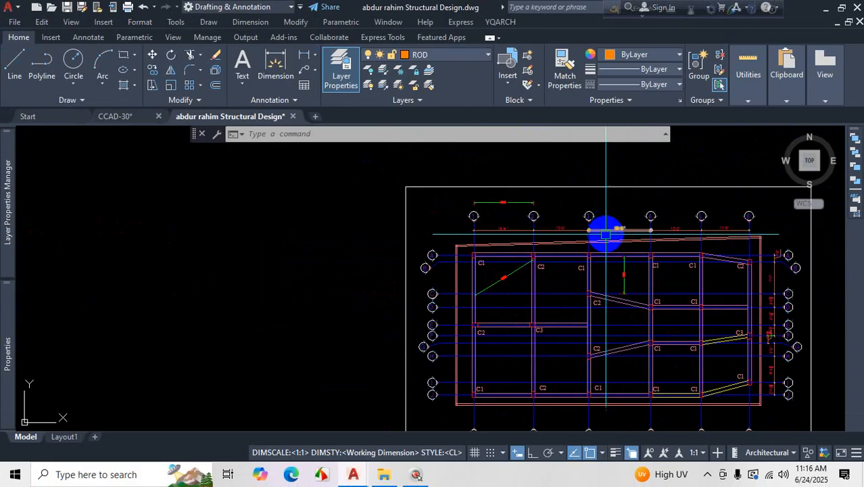
pyautogui.scroll(4, 606, 235)
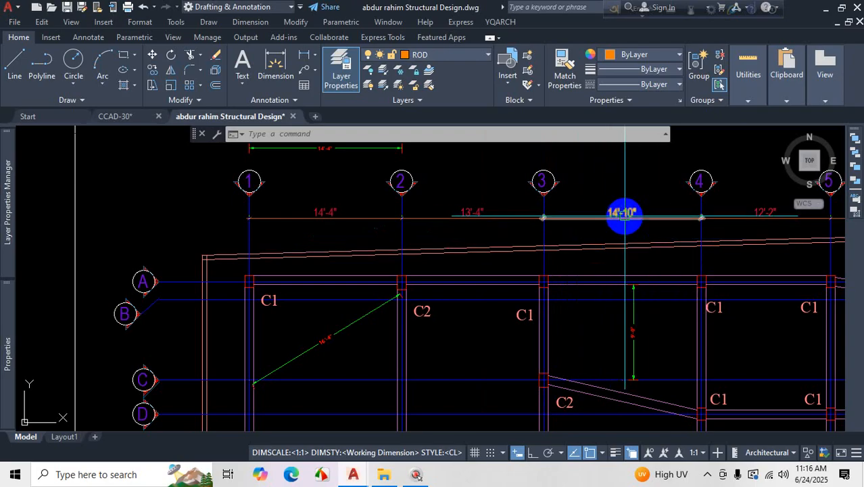
pyautogui.scroll(4, 619, 212)
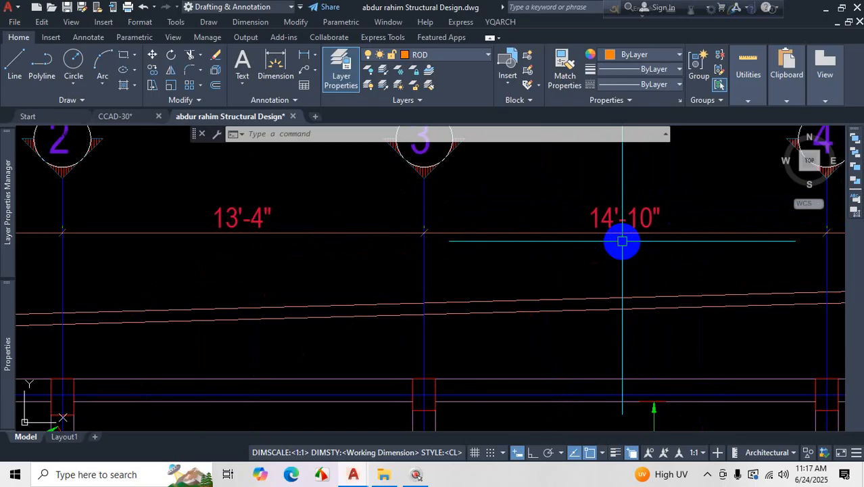
pyautogui.scroll(-6, 583, 241)
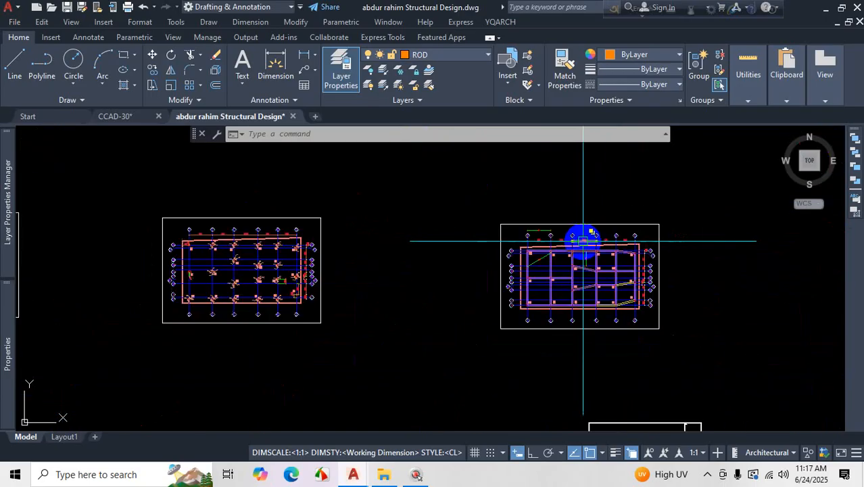
# - Compare the row of framed foundation, column and framing plans with the empty title-block frame below them
pyautogui.scroll(-4, 634, 277)
pyautogui.scroll(2, 620, 315)
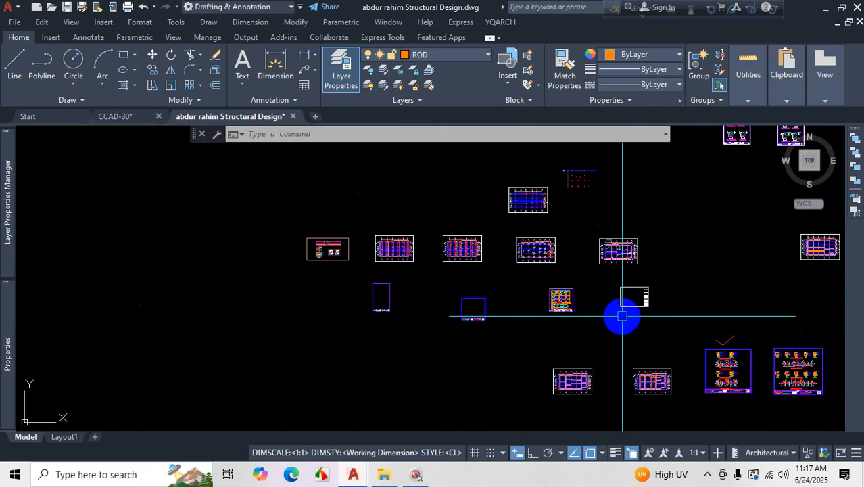
pyautogui.scroll(3, 366, 273)
pyautogui.scroll(3, 402, 234)
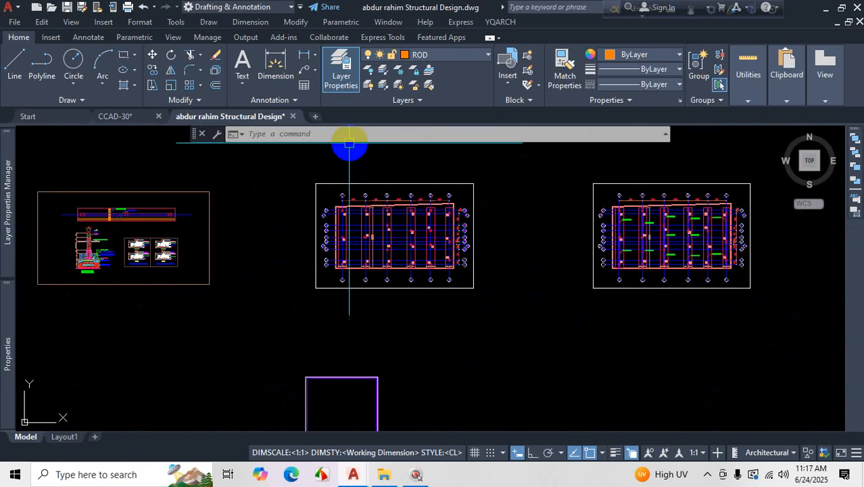
pyautogui.scroll(-6, 453, 228)
pyautogui.scroll(4, 683, 256)
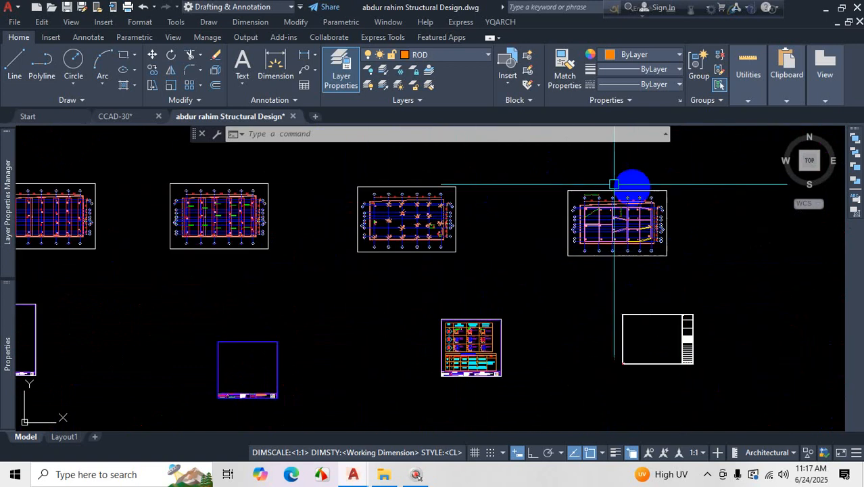
pyautogui.scroll(4, 665, 237)
pyautogui.scroll(-3, 619, 267)
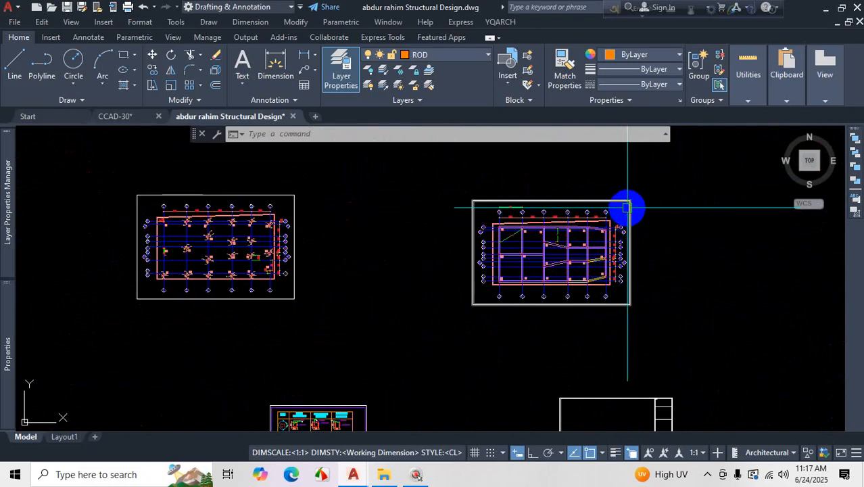
# - Look over the bordered framing plan, the neighbouring column plan and the surrounding sheets in model space
pyautogui.scroll(3, 626, 208)
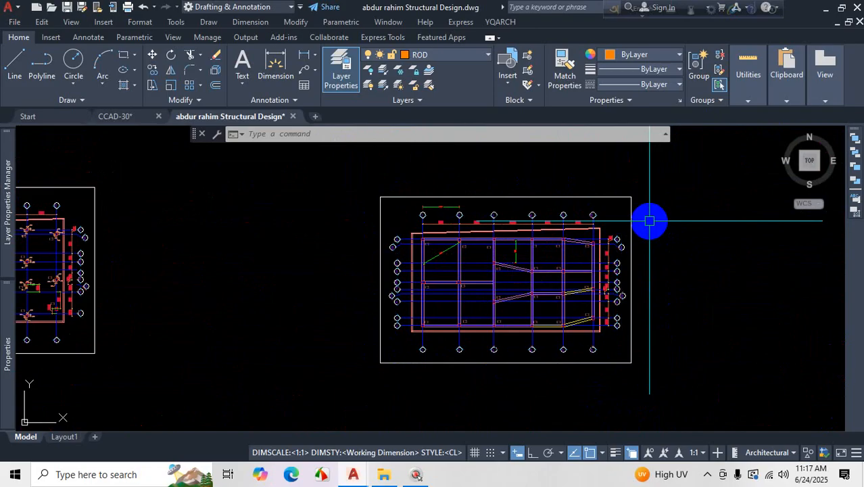
pyautogui.scroll(-3, 649, 221)
pyautogui.scroll(3, 484, 244)
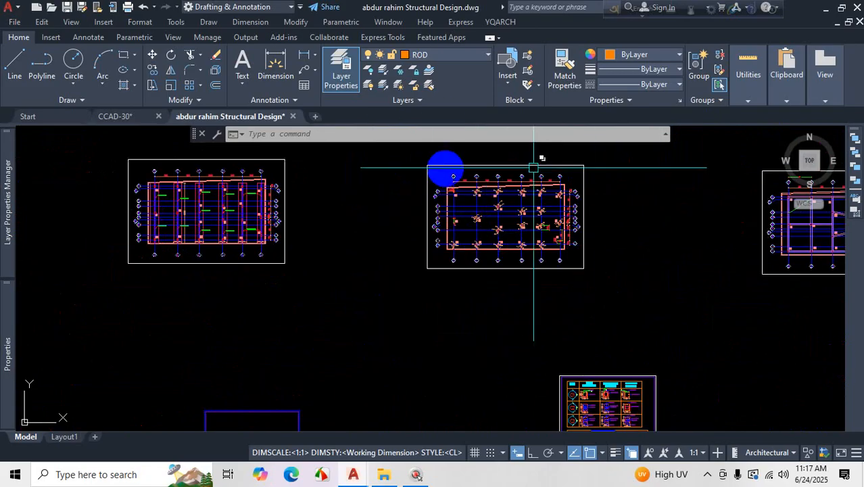
pyautogui.scroll(-3, 493, 208)
pyautogui.scroll(3, 479, 186)
pyautogui.scroll(-4, 554, 238)
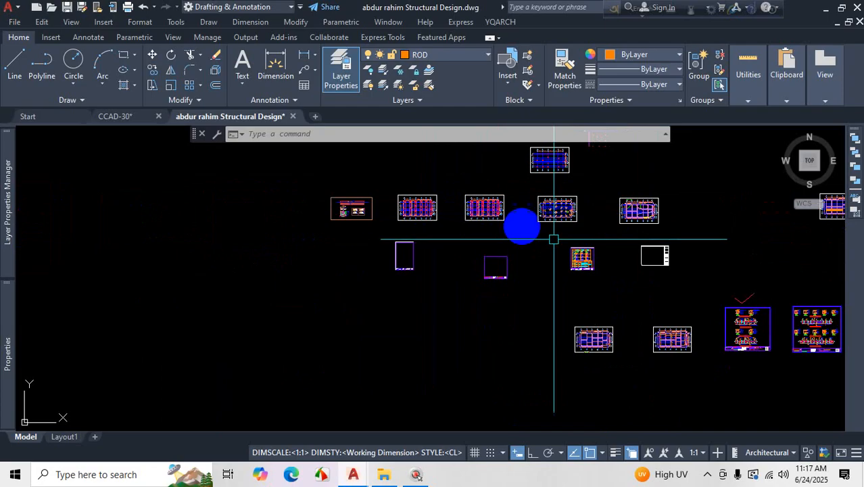
pyautogui.scroll(2, 669, 230)
pyautogui.scroll(2, 670, 175)
pyautogui.scroll(-3, 624, 246)
pyautogui.scroll(2, 635, 205)
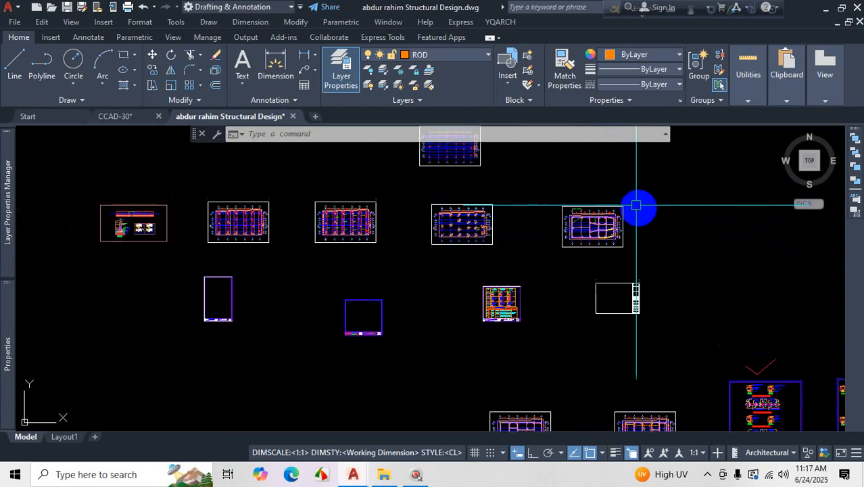
pyautogui.scroll(2, 635, 204)
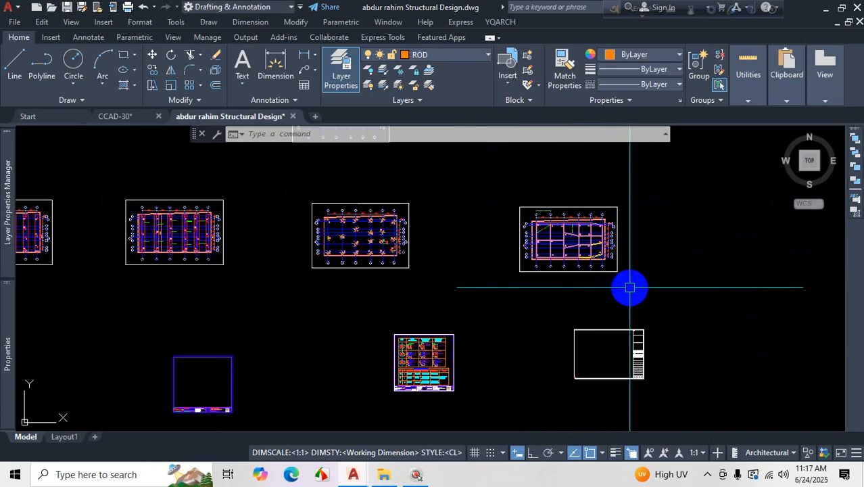
pyautogui.click(85, 99)
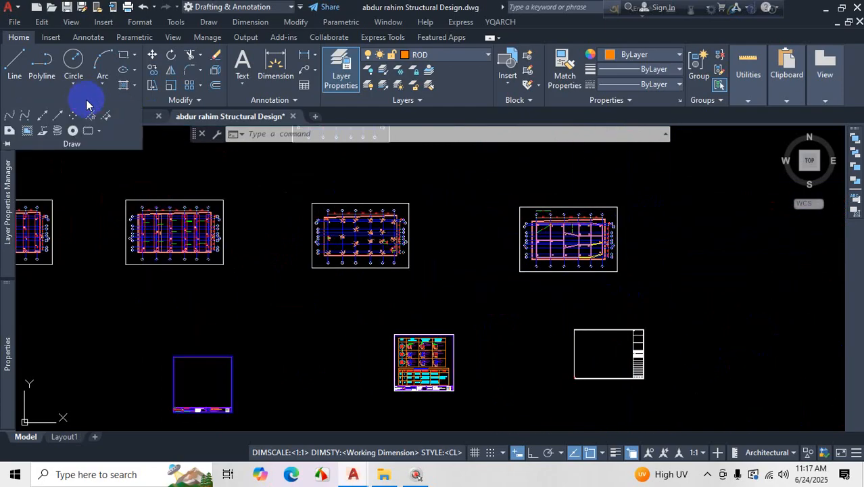
pyautogui.click(200, 101)
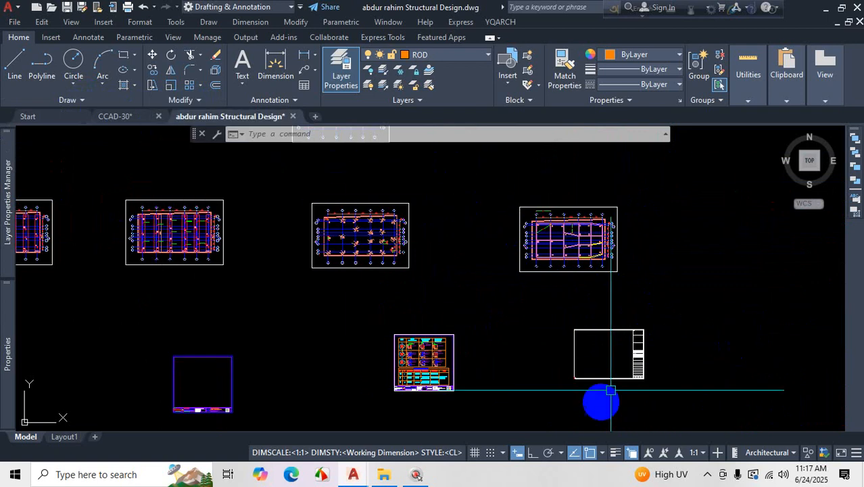
# - Inspect the upper-right corner of the title-block frame beside the NOTE box and the framing plan's border above it
pyautogui.scroll(1, 636, 245)
pyautogui.scroll(-1, 628, 253)
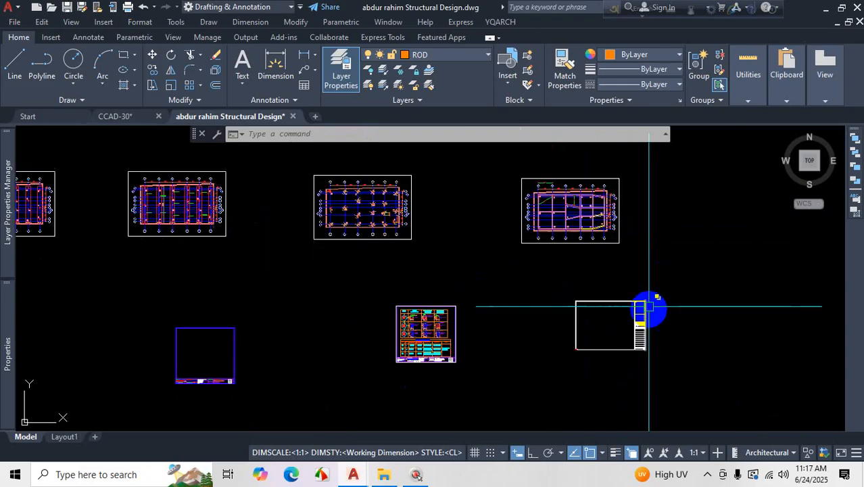
pyautogui.scroll(2, 652, 309)
pyautogui.hotkey('ctrl', '1')
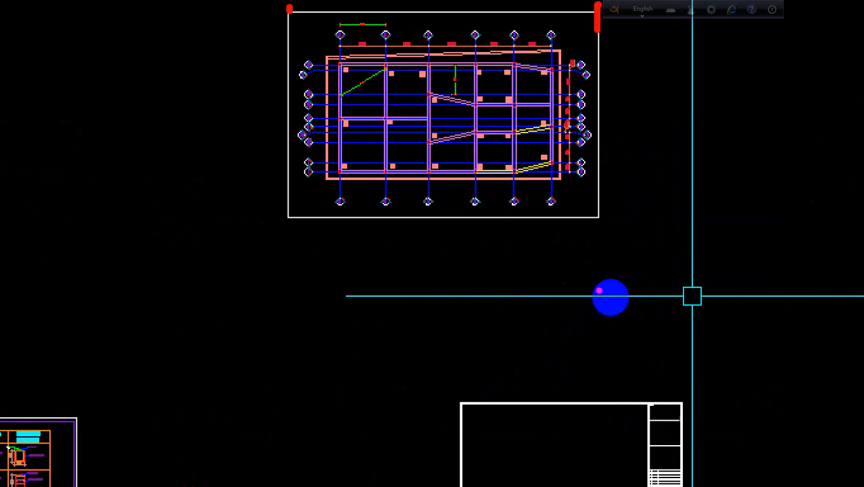
pyautogui.press('Escape')
pyautogui.scroll(6, 585, 426)
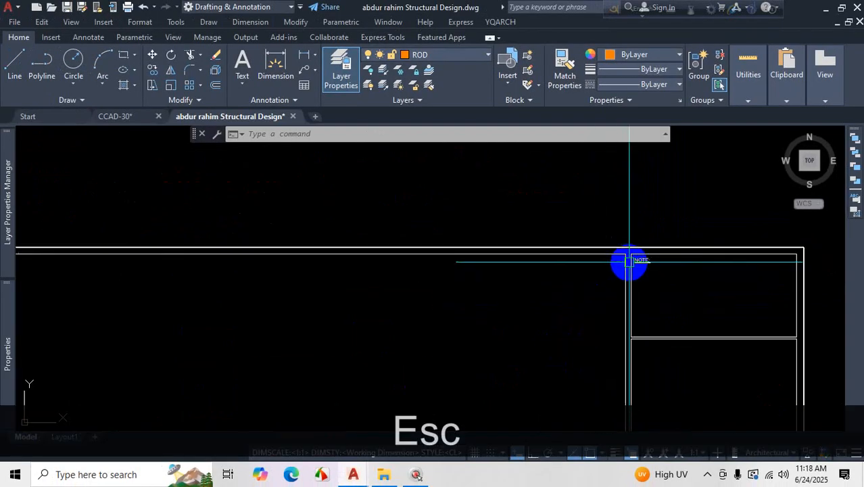
pyautogui.scroll(-3, 598, 307)
pyautogui.scroll(3, 658, 264)
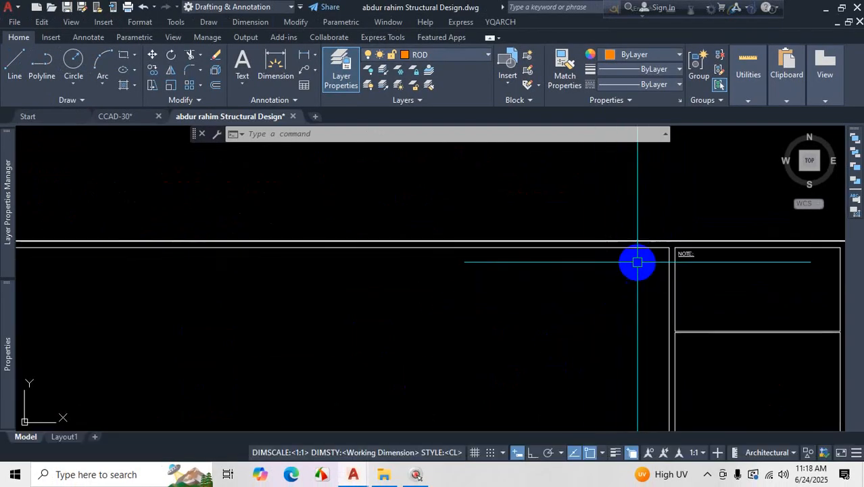
pyautogui.scroll(-3, 638, 262)
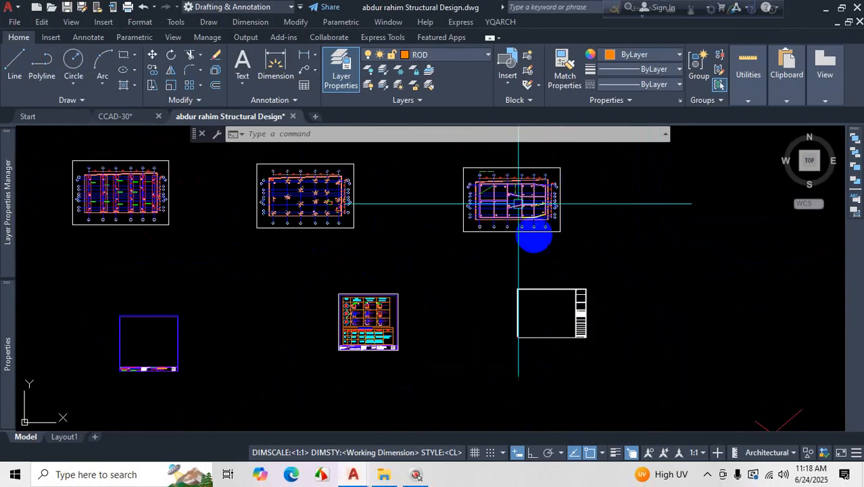
# - Compare the size of the framing plan's border with the empty title-block frame below it
pyautogui.scroll(5, 474, 202)
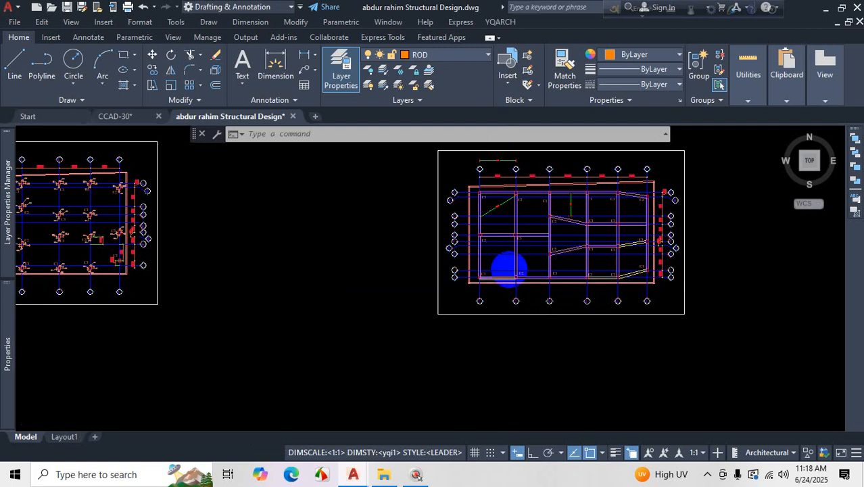
pyautogui.scroll(-6, 509, 269)
pyautogui.scroll(4, 561, 331)
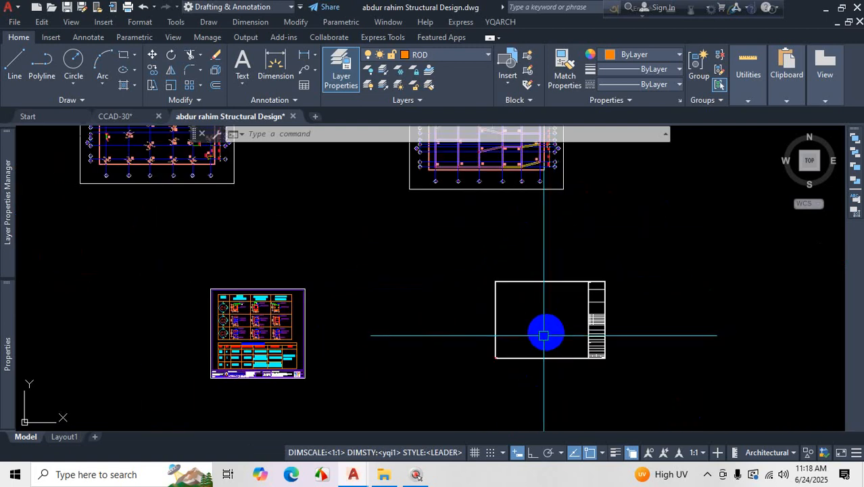
pyautogui.scroll(-3, 546, 332)
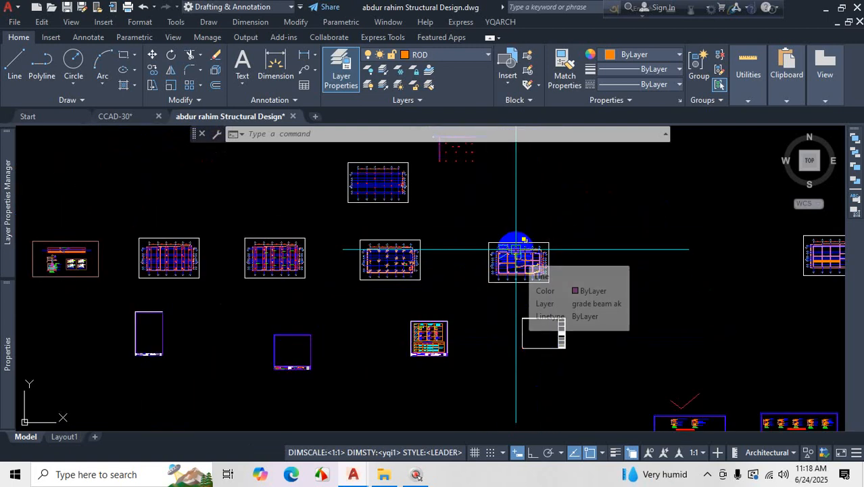
pyautogui.scroll(4, 531, 334)
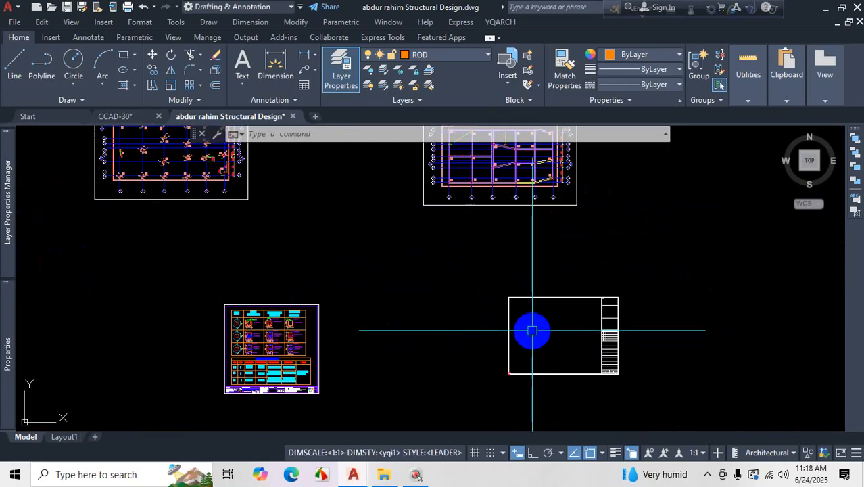
pyautogui.scroll(-2, 549, 328)
pyautogui.scroll(4, 544, 323)
pyautogui.scroll(-2, 539, 320)
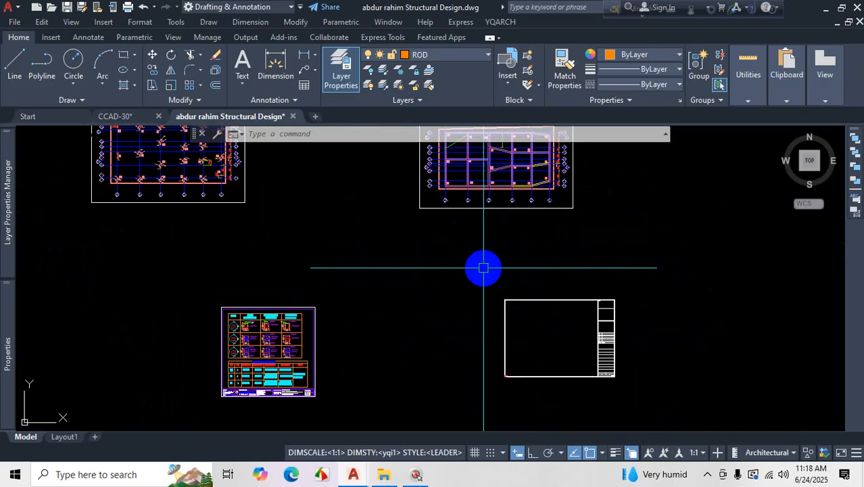
pyautogui.click(197, 101)
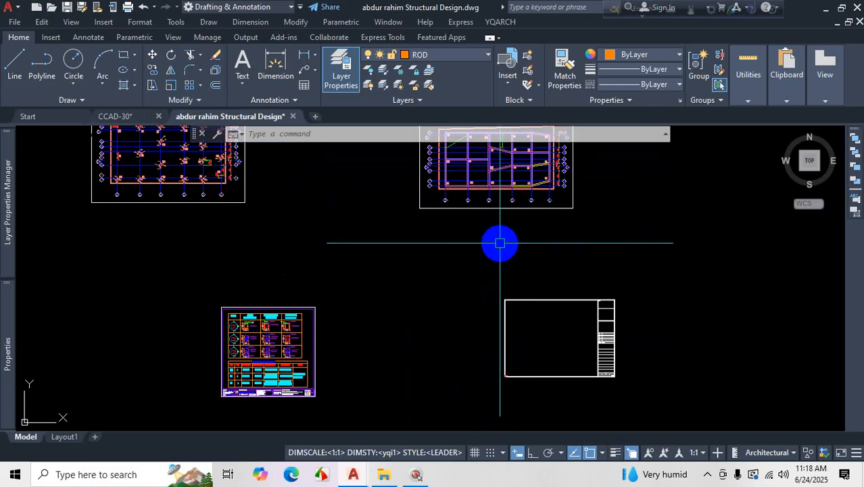
pyautogui.click(261, 134)
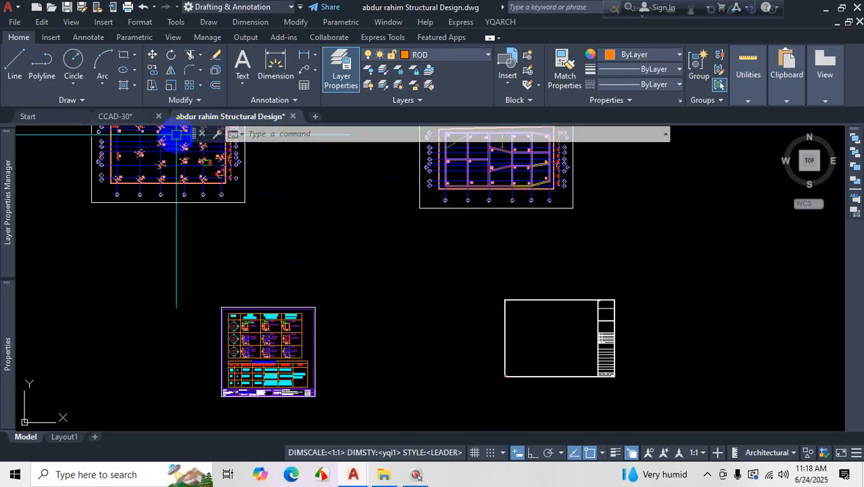
pyautogui.click(196, 100)
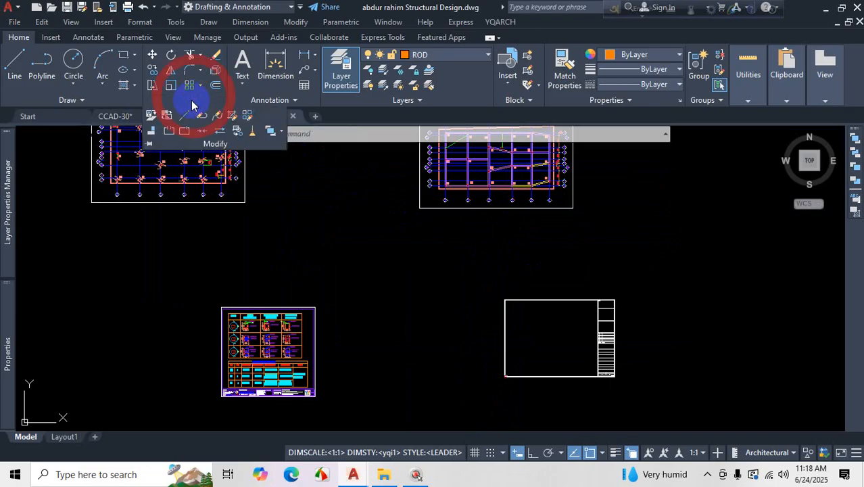
pyautogui.click(152, 134)
pyautogui.press('Escape')
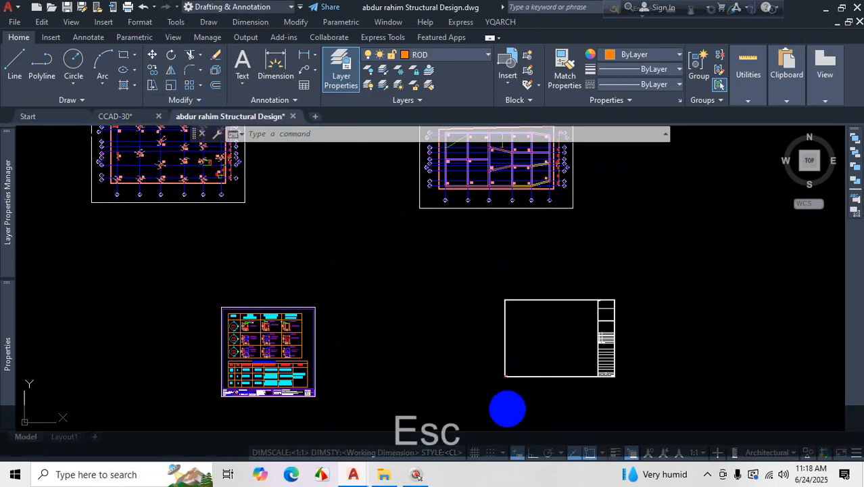
# - Delete the small red double rectangle and its inner line at the lower-left corner of the title-block frame
pyautogui.scroll(5, 482, 350)
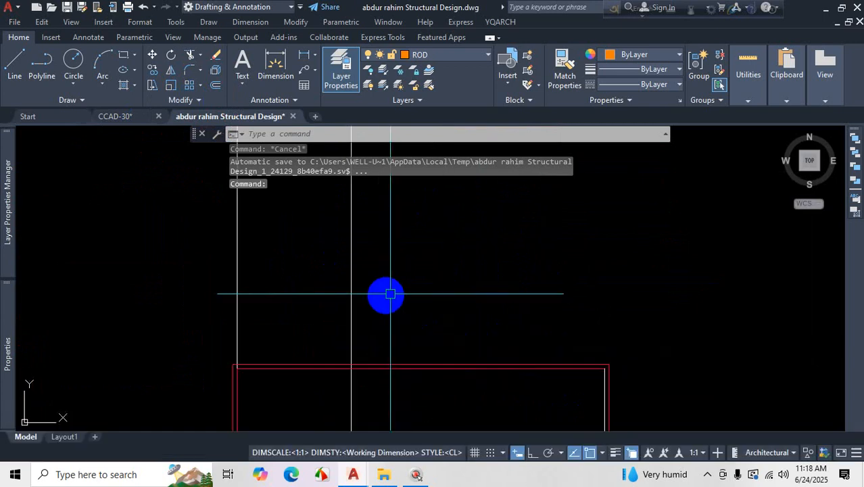
pyautogui.scroll(-4, 535, 293)
pyautogui.scroll(4, 562, 312)
pyautogui.click(573, 301)
pyautogui.click(474, 360)
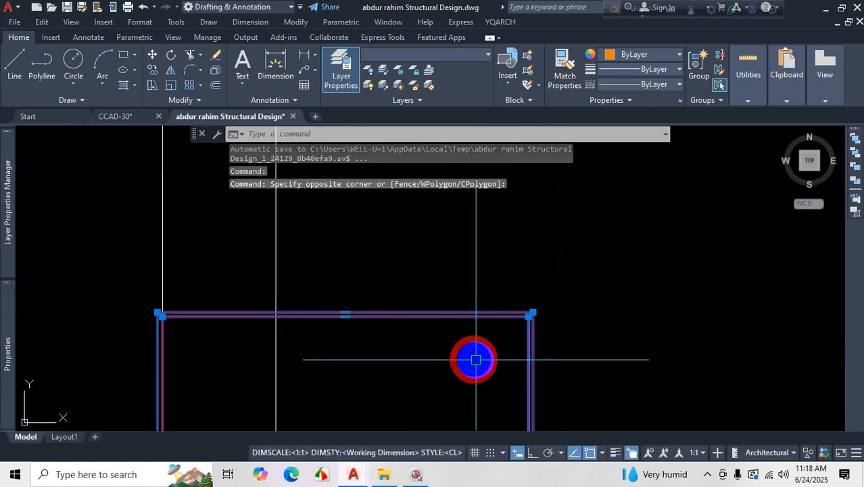
pyautogui.press('Delete')
pyautogui.scroll(-5, 482, 314)
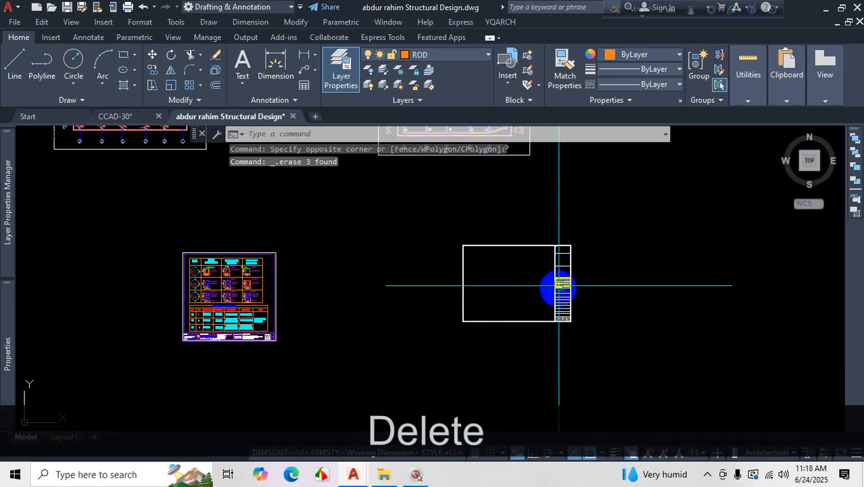
# - Examine the upper-left corner of the title-block frame and the matching corner of the framing plan's border
pyautogui.scroll(4, 564, 251)
pyautogui.scroll(-5, 574, 271)
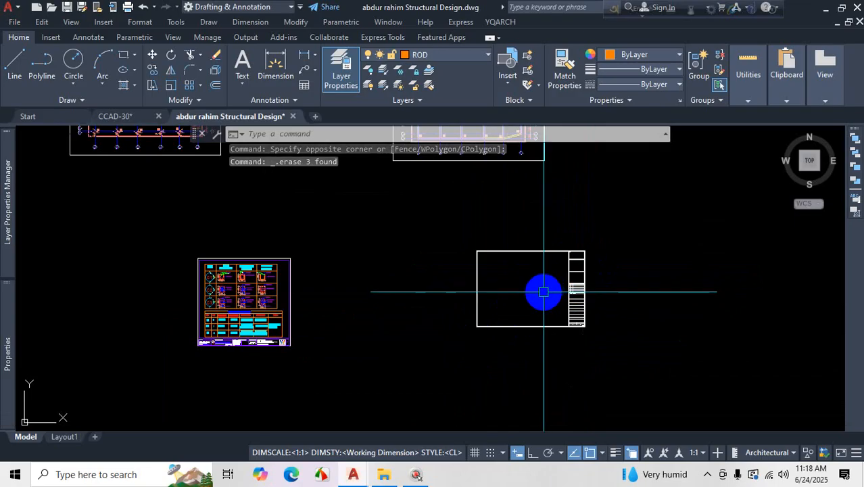
pyautogui.scroll(-3, 551, 271)
pyautogui.scroll(2, 541, 216)
pyautogui.scroll(2, 572, 189)
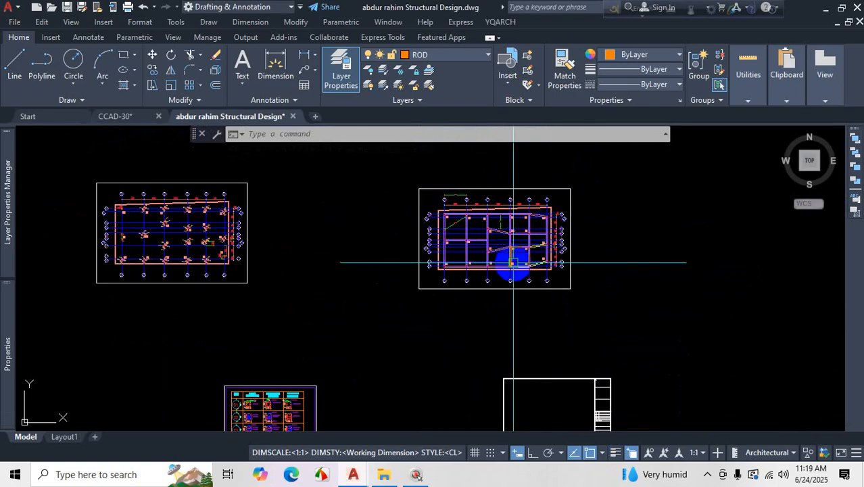
pyautogui.scroll(-5, 535, 247)
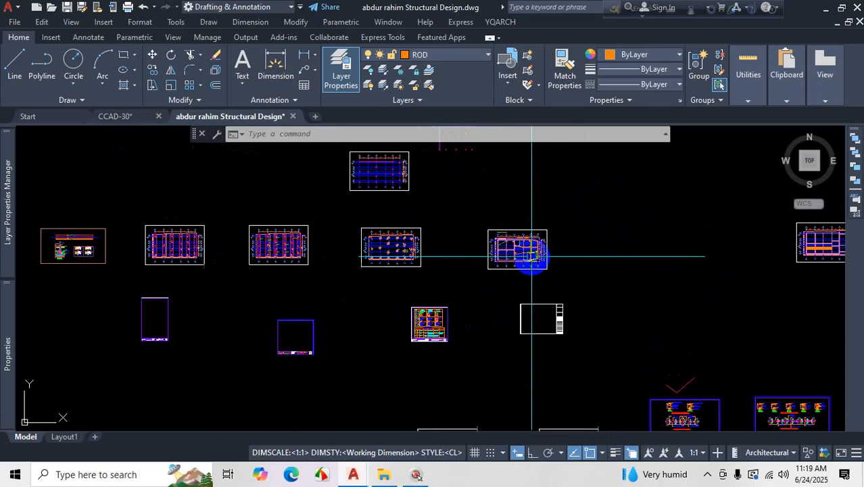
pyautogui.scroll(10, 514, 324)
pyautogui.scroll(2, 521, 338)
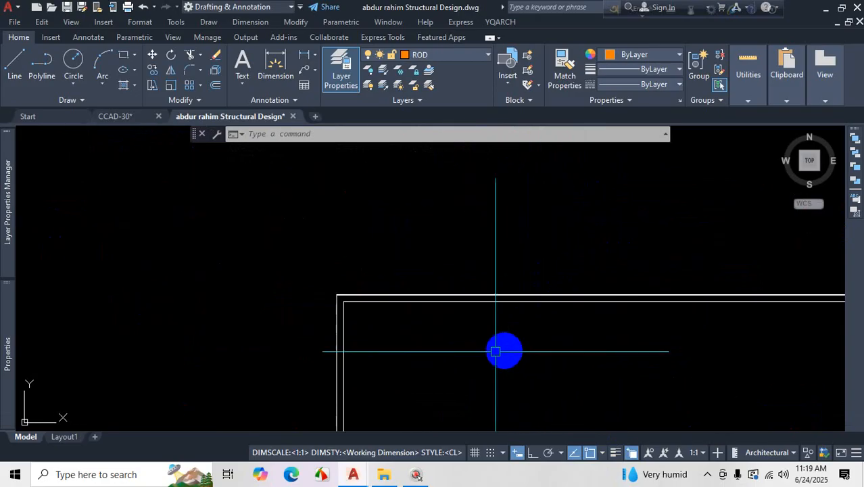
pyautogui.scroll(-5, 365, 318)
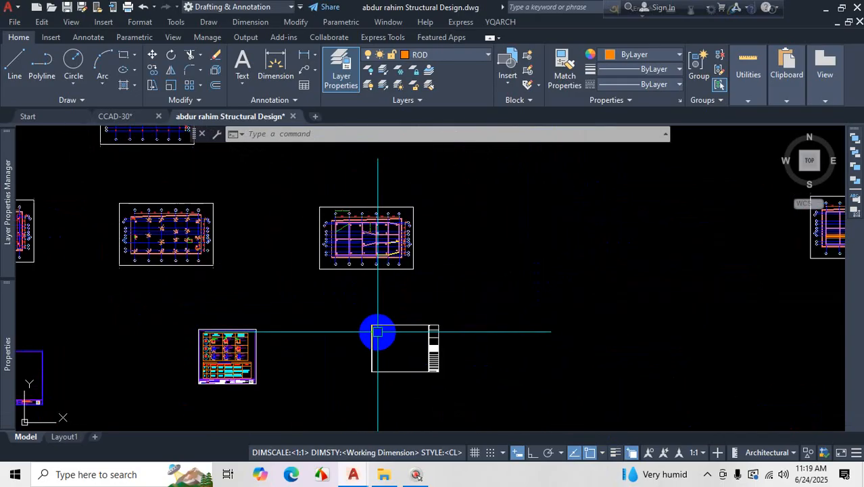
pyautogui.scroll(2, 378, 332)
pyautogui.scroll(-3, 365, 305)
pyautogui.scroll(3, 379, 301)
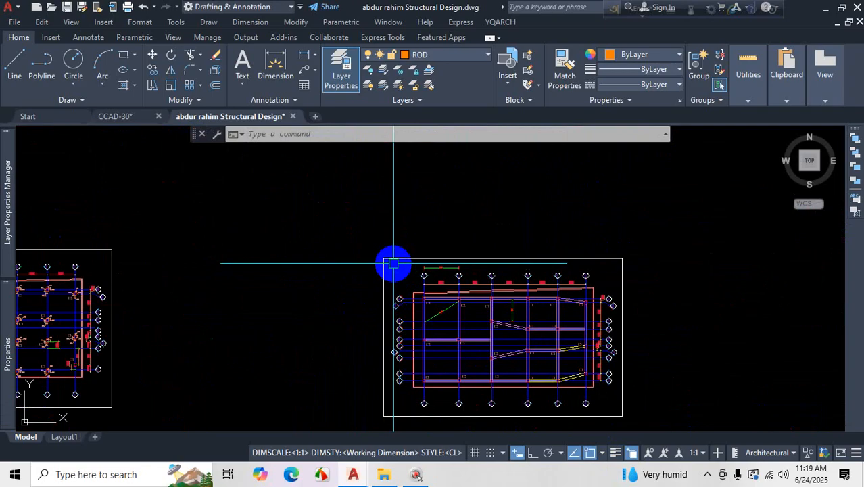
# - Check the title-block frame's upper-right corner against the matching corner of the framing plan's border
pyautogui.scroll(-4, 471, 320)
pyautogui.scroll(4, 448, 295)
pyautogui.scroll(2, 440, 325)
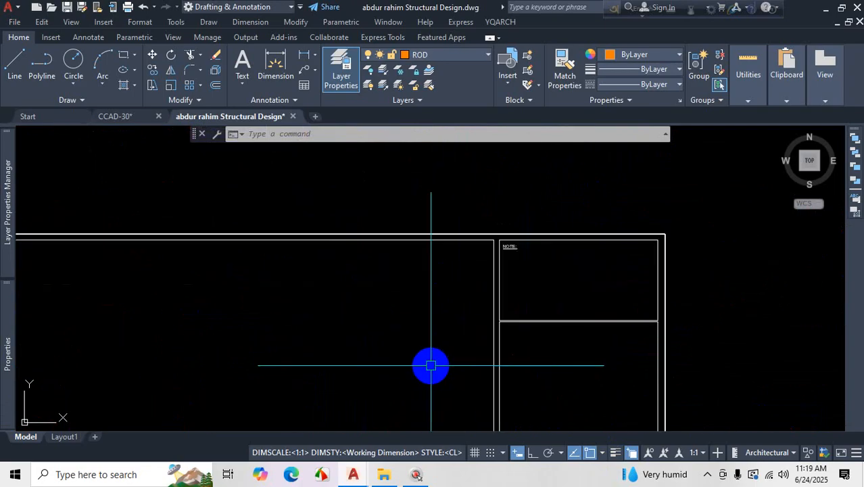
pyautogui.scroll(-5, 491, 281)
pyautogui.scroll(3, 496, 250)
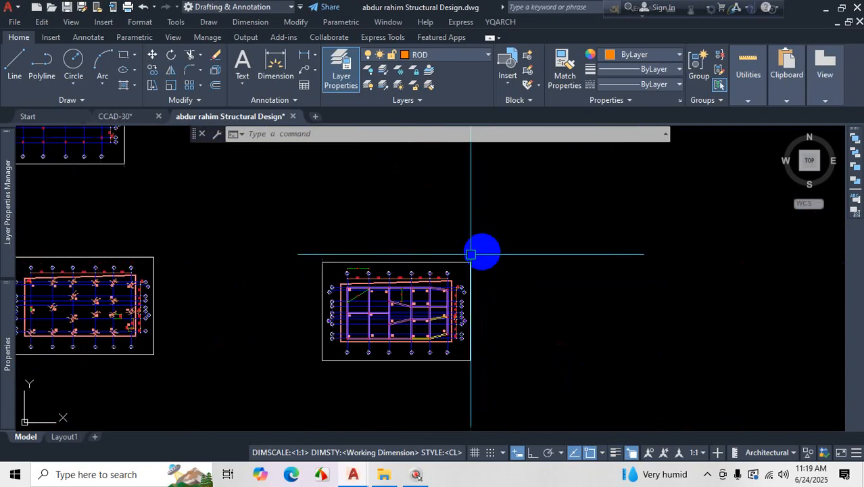
pyautogui.scroll(4, 467, 256)
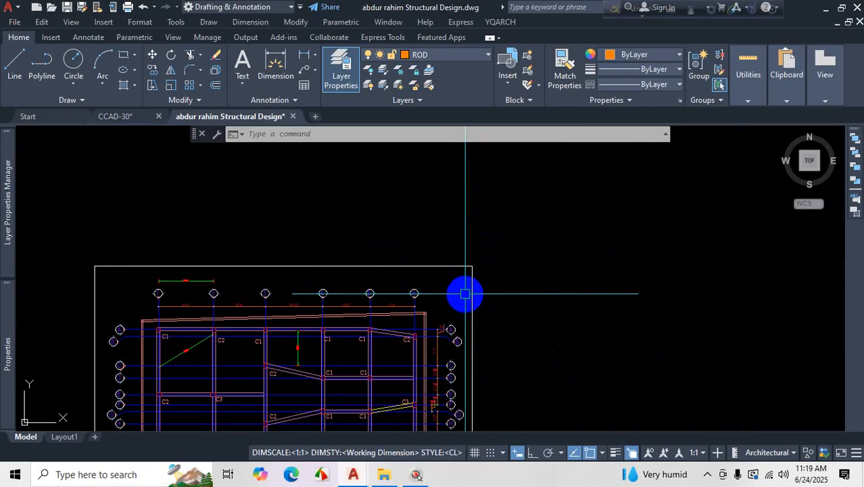
pyautogui.scroll(-5, 333, 256)
pyautogui.write('a')
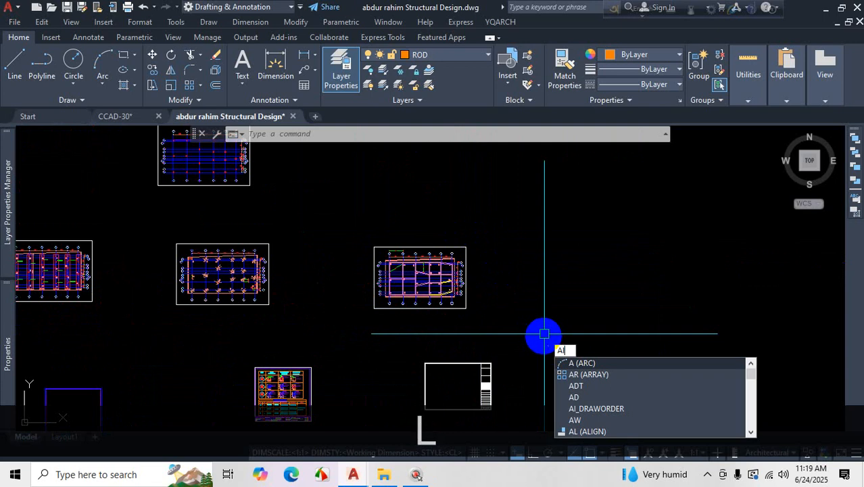
pyautogui.write('l')
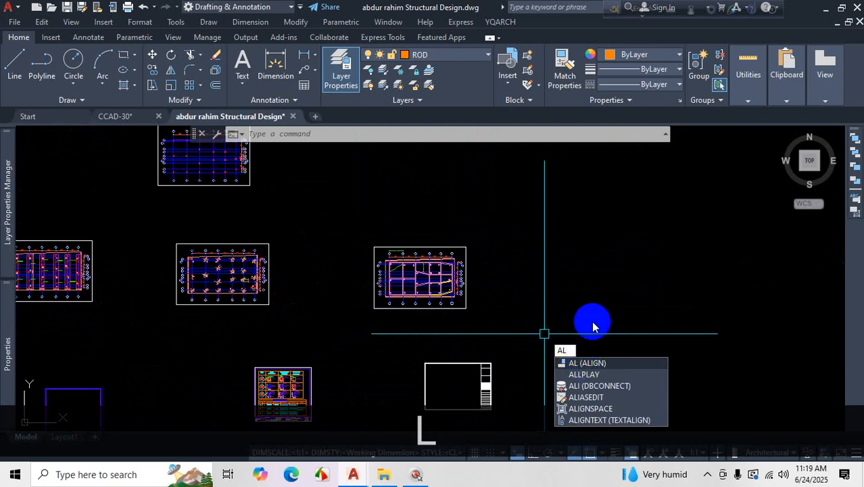
pyautogui.press('Return')
pyautogui.scroll(-2, 558, 204)
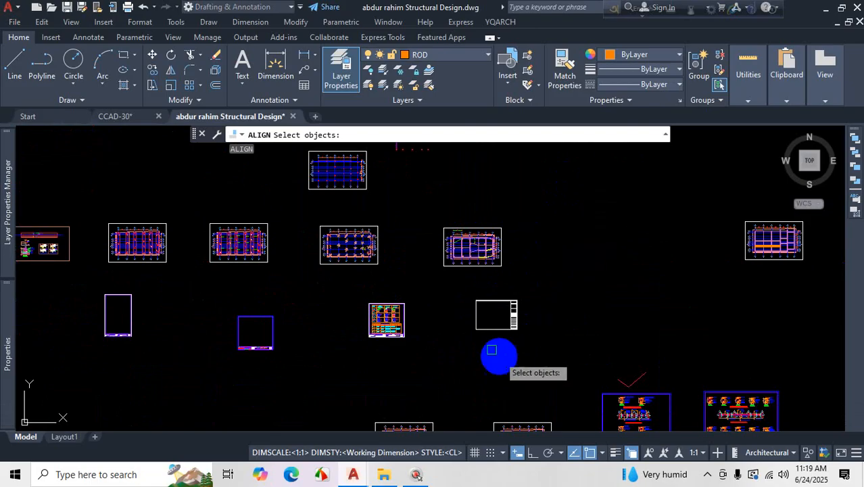
pyautogui.scroll(4, 477, 333)
pyautogui.scroll(2, 615, 240)
pyautogui.click(616, 227)
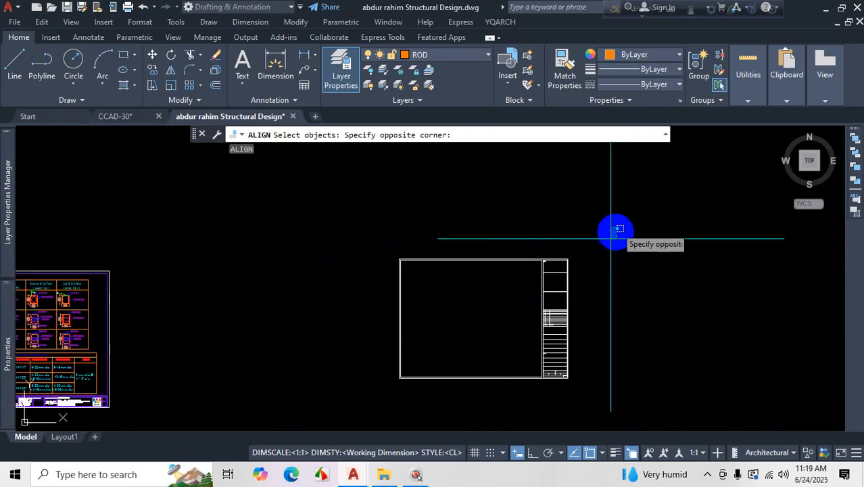
pyautogui.click(374, 398)
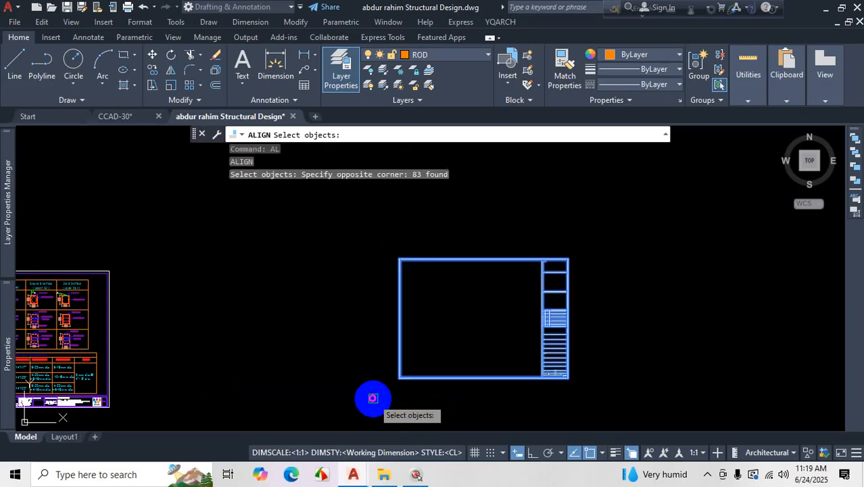
pyautogui.press('Escape')
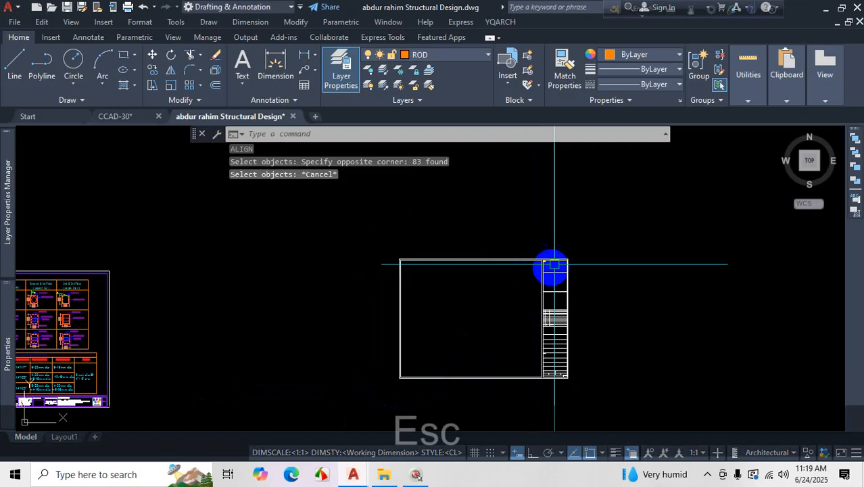
# - Copy the complete empty title-block frame to the free space just right of the original
pyautogui.scroll(-3, 554, 264)
pyautogui.click(595, 242)
pyautogui.click(466, 337)
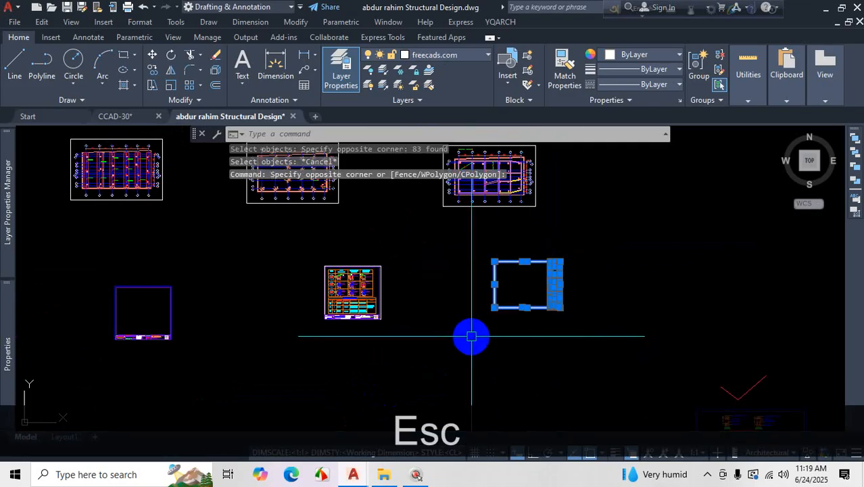
pyautogui.write('C')
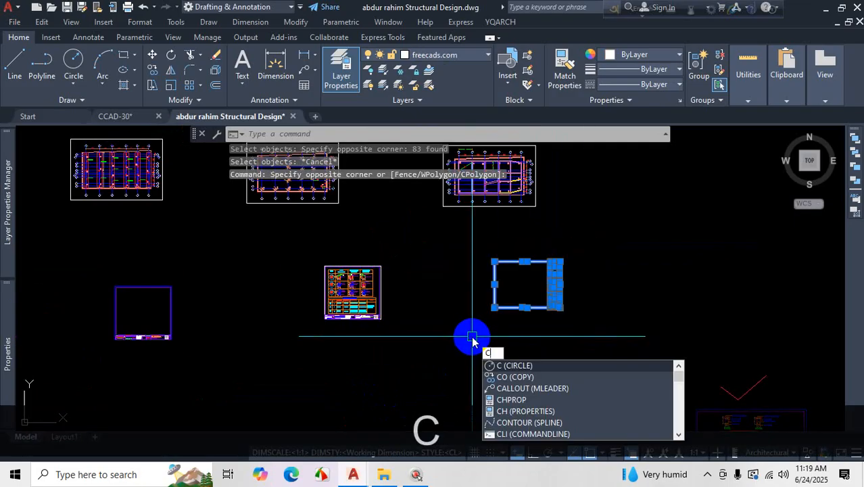
pyautogui.write('O')
pyautogui.press('Return')
pyautogui.click(473, 335)
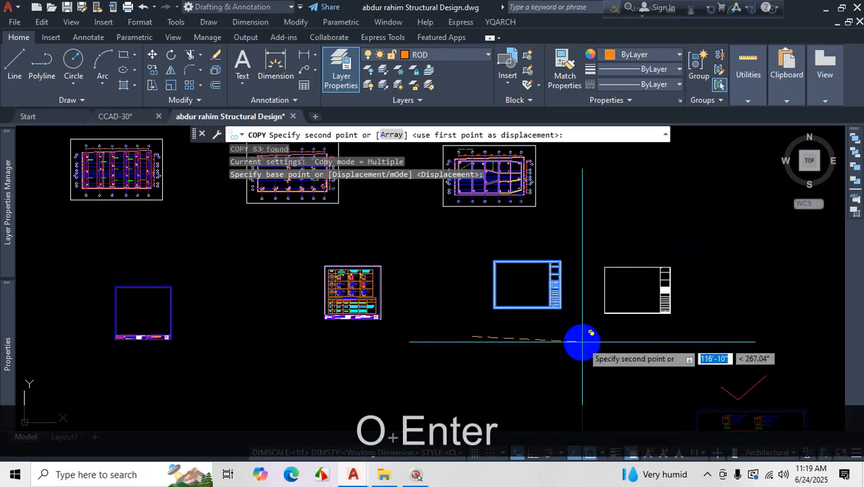
pyautogui.press('Escape')
# - Start the Align command with all objects of the original title-block frame selected
pyautogui.scroll(2, 562, 311)
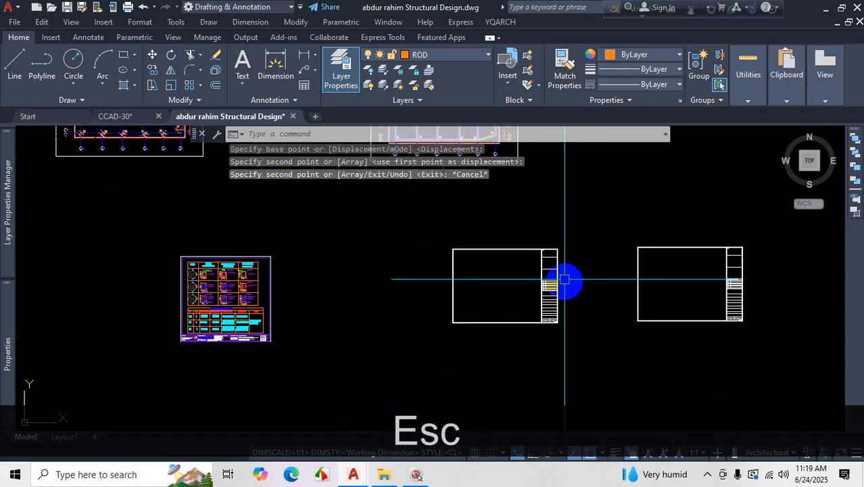
pyautogui.click(586, 230)
pyautogui.press('Escape')
pyautogui.write('AL')
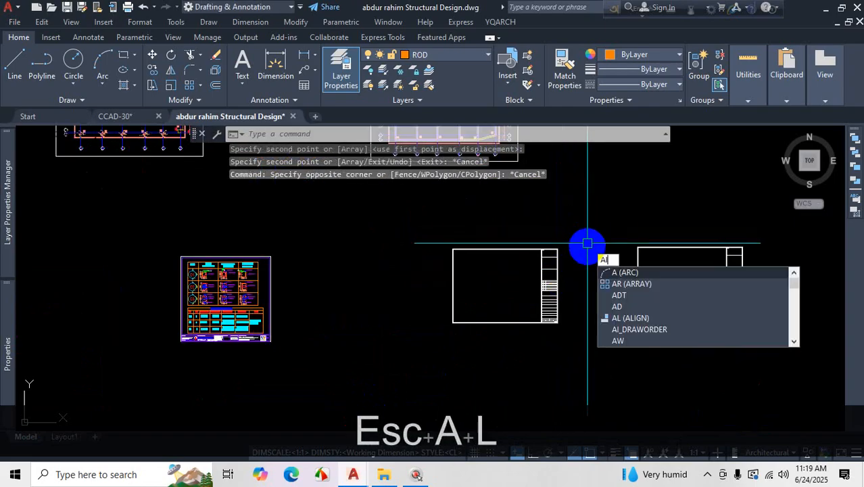
pyautogui.press('Return')
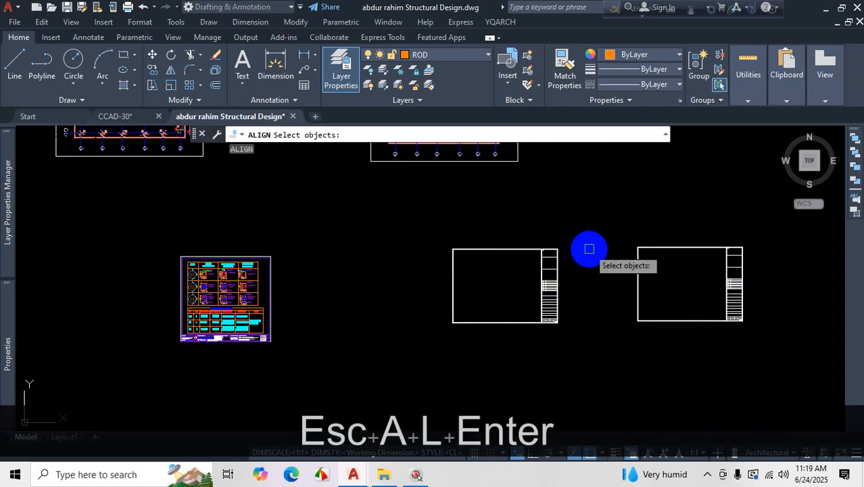
pyautogui.click(569, 230)
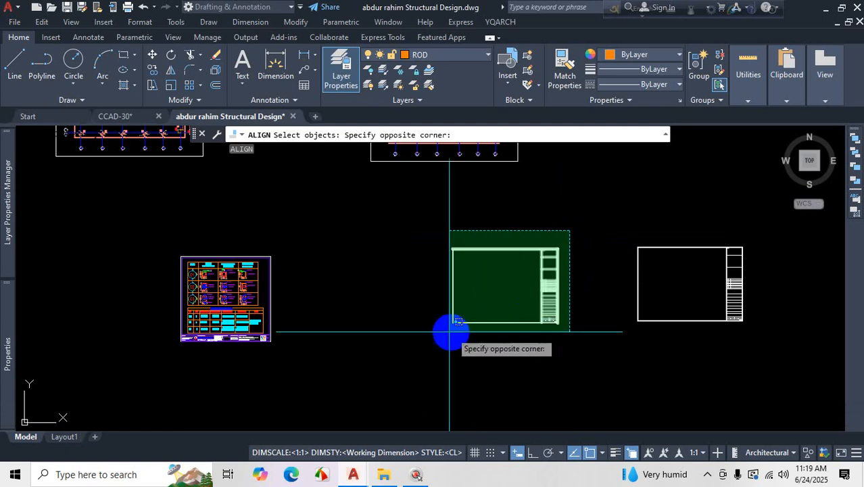
pyautogui.click(417, 362)
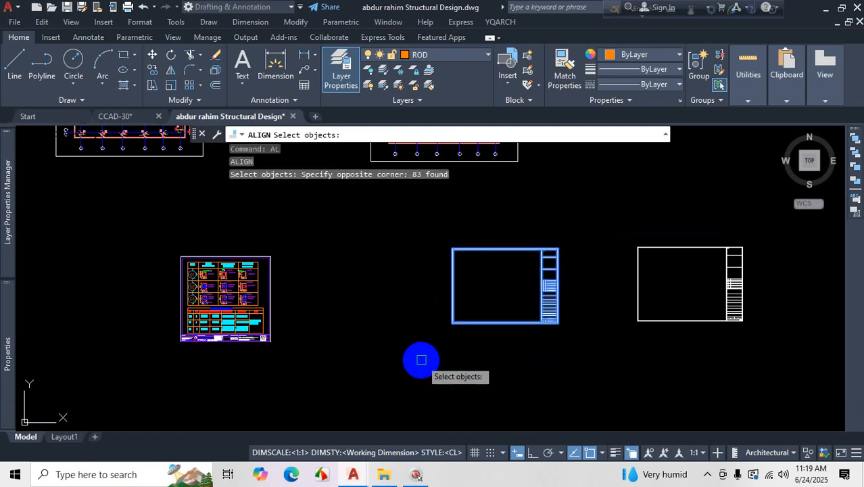
pyautogui.press('Return')
pyautogui.scroll(-2, 483, 250)
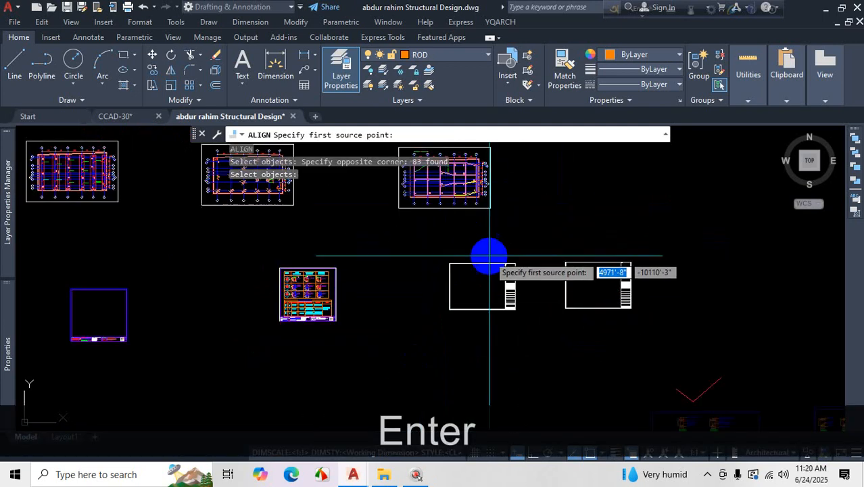
pyautogui.scroll(2, 483, 251)
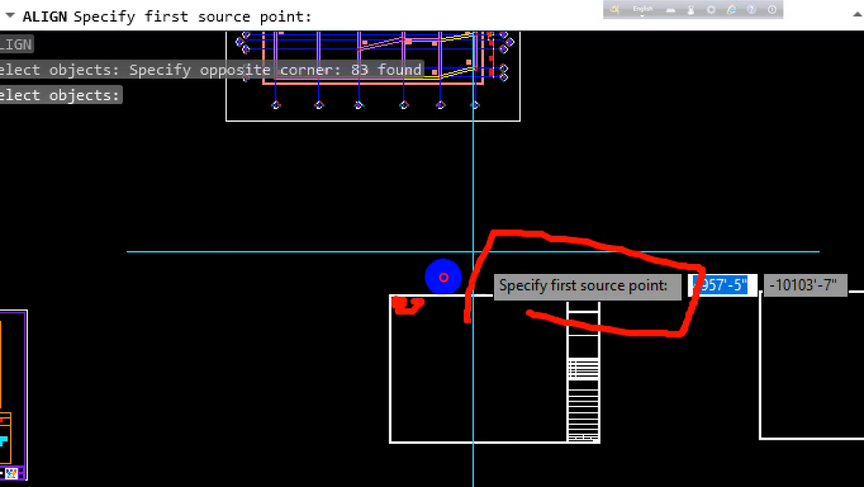
pyautogui.press('Escape')
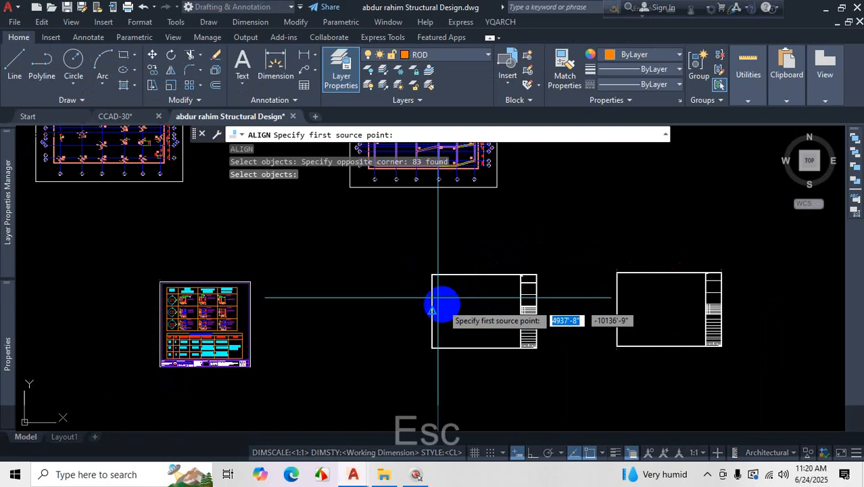
# - Pair the upper-left corner of the frame's inner drawing area with the upper-left corner of the framing plan's border
pyautogui.scroll(6, 439, 297)
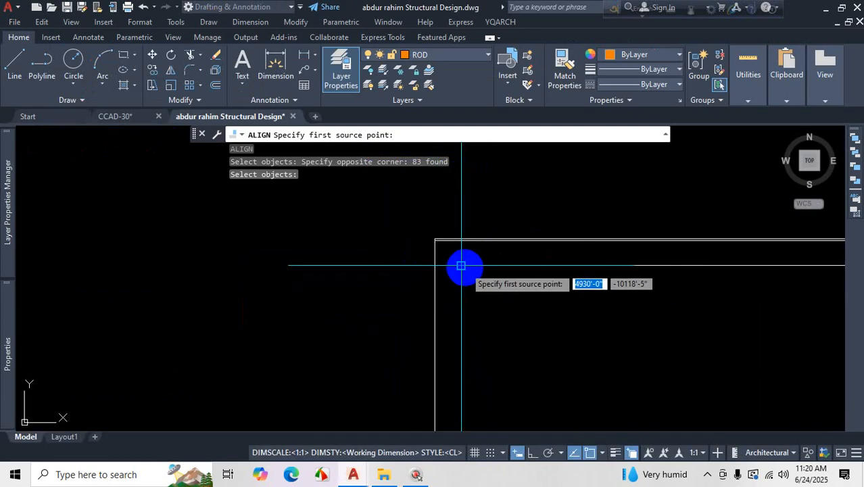
pyautogui.click(462, 265)
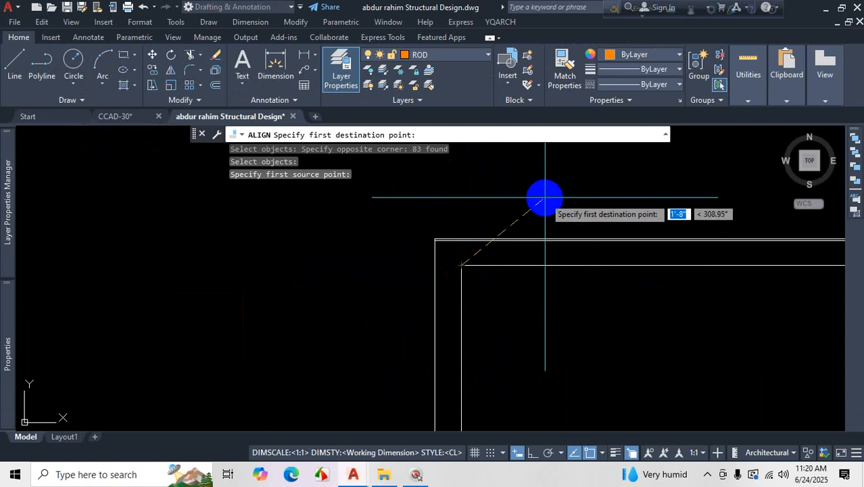
pyautogui.scroll(-4, 551, 265)
pyautogui.scroll(5, 525, 189)
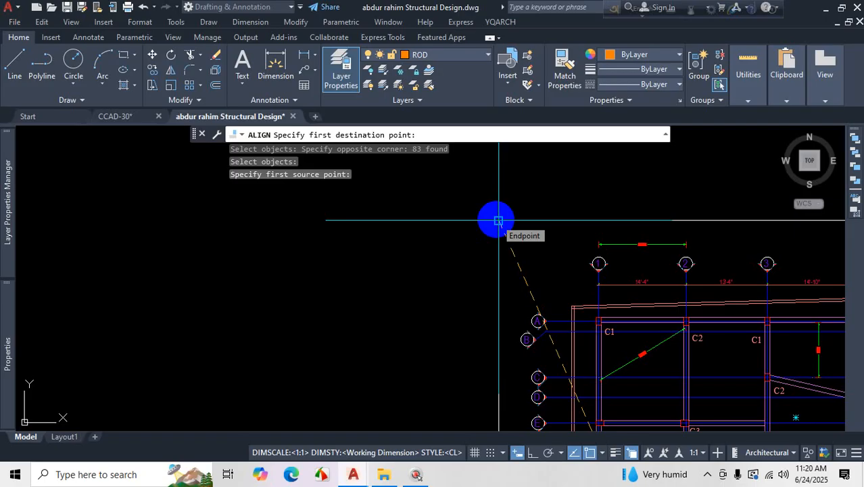
pyautogui.click(498, 220)
# - Pair the upper-right corner of the frame's drawing area, beside the title column, with the upper-right corner of the framing plan's border
pyautogui.scroll(-6, 315, 264)
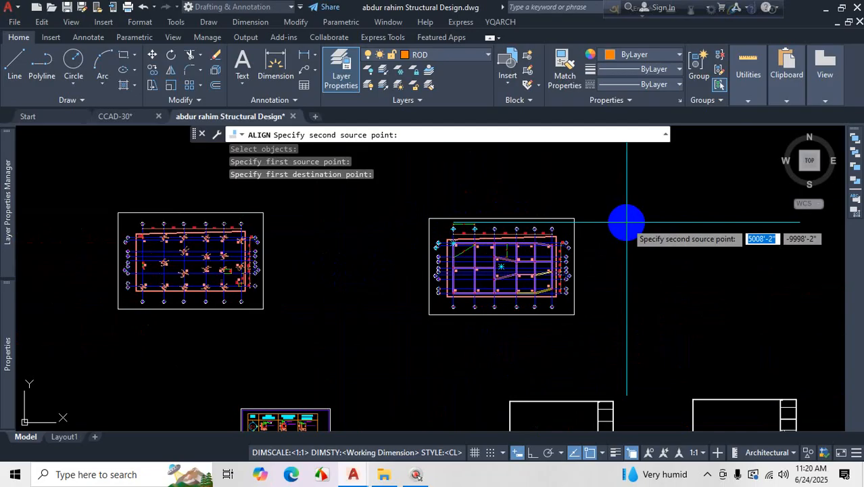
pyautogui.scroll(-3, 579, 257)
pyautogui.scroll(6, 578, 295)
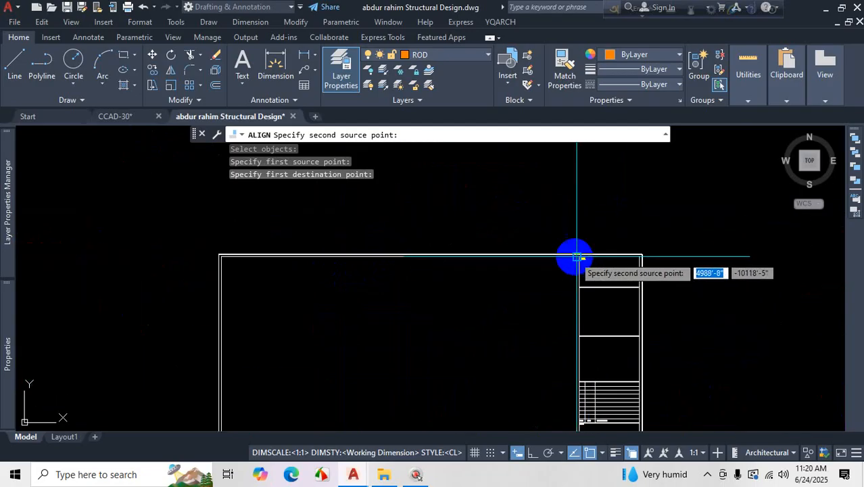
pyautogui.scroll(3, 576, 257)
pyautogui.click(589, 268)
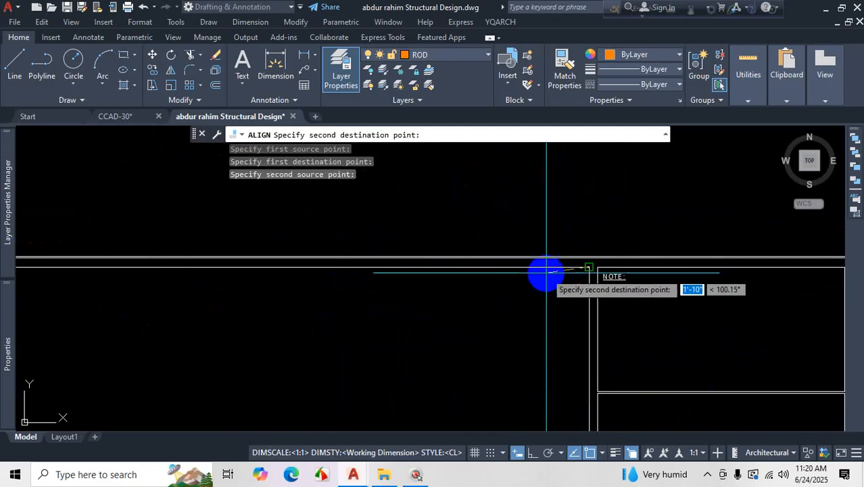
pyautogui.scroll(-8, 554, 282)
pyautogui.scroll(4, 538, 201)
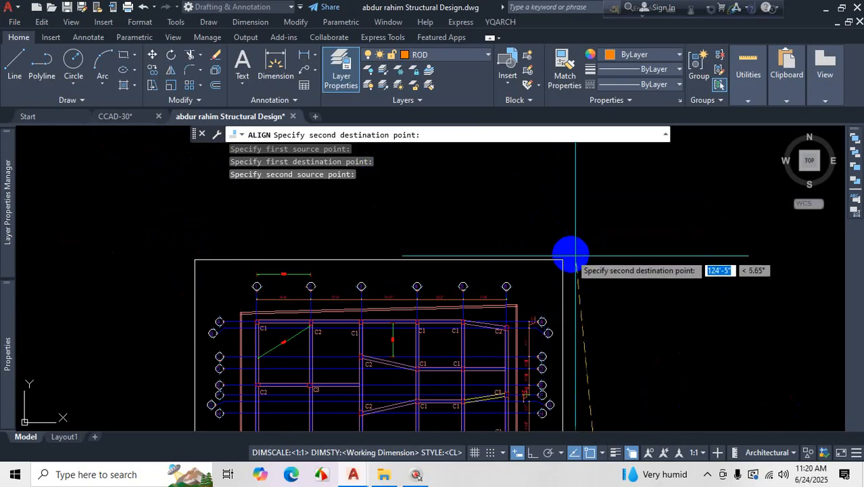
pyautogui.click(563, 260)
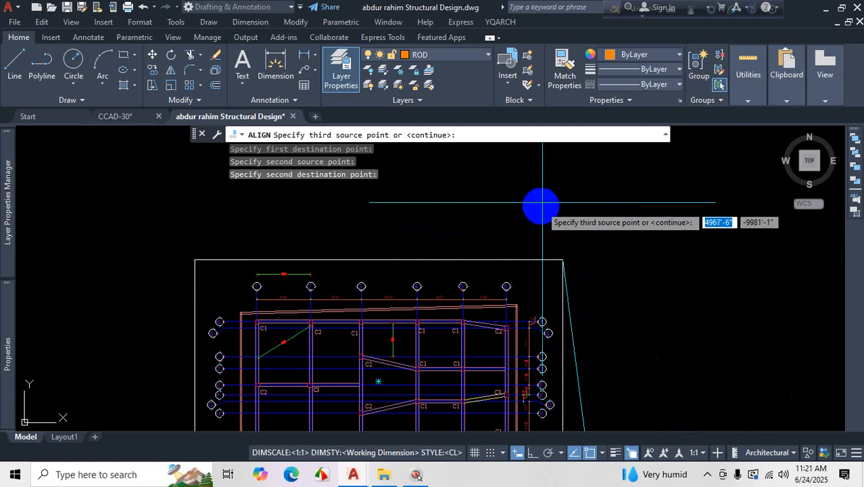
# - Finish the alignment without a third point pair, scaling the title-block frame based on the alignment points
pyautogui.scroll(-1, 549, 191)
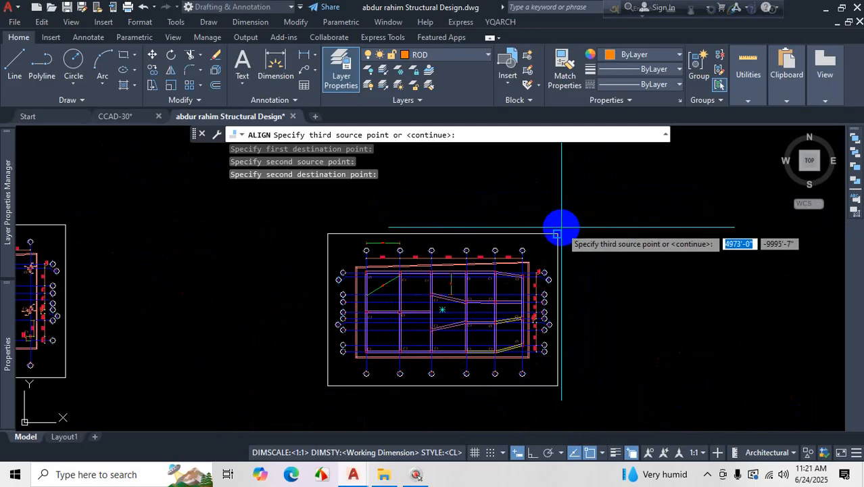
pyautogui.press('Return')
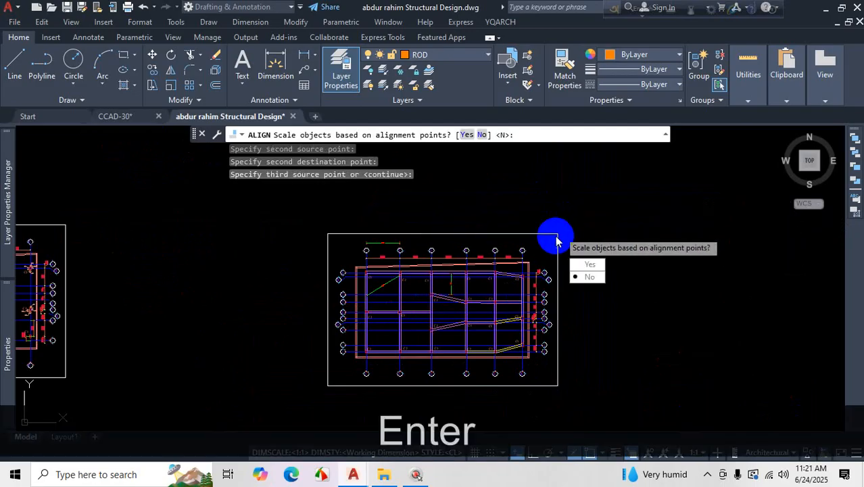
pyautogui.hotkey('ctrl', '1')
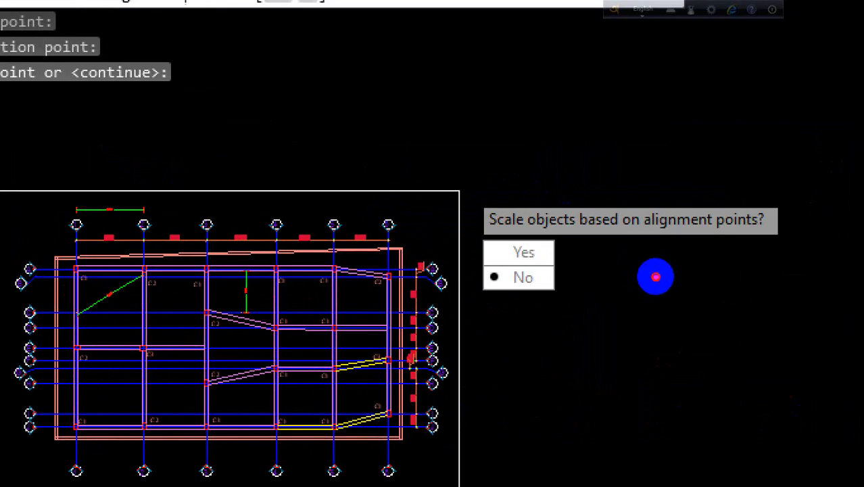
pyautogui.moveTo(564, 258)
pyautogui.mouseDown()
pyautogui.moveTo(693, 258)
pyautogui.moveTo(733, 237)
pyautogui.moveTo(498, 166)
pyautogui.mouseUp()
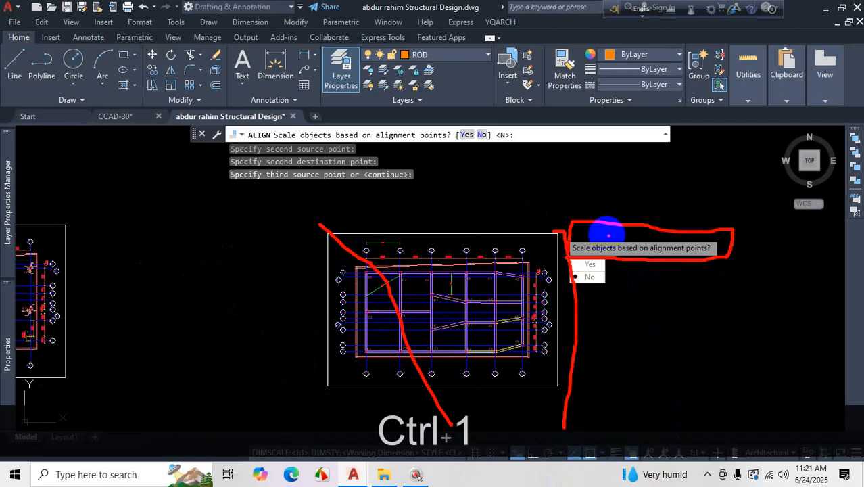
pyautogui.press('Escape')
pyautogui.scroll(-6, 611, 234)
pyautogui.scroll(4, 615, 328)
pyautogui.scroll(-4, 584, 256)
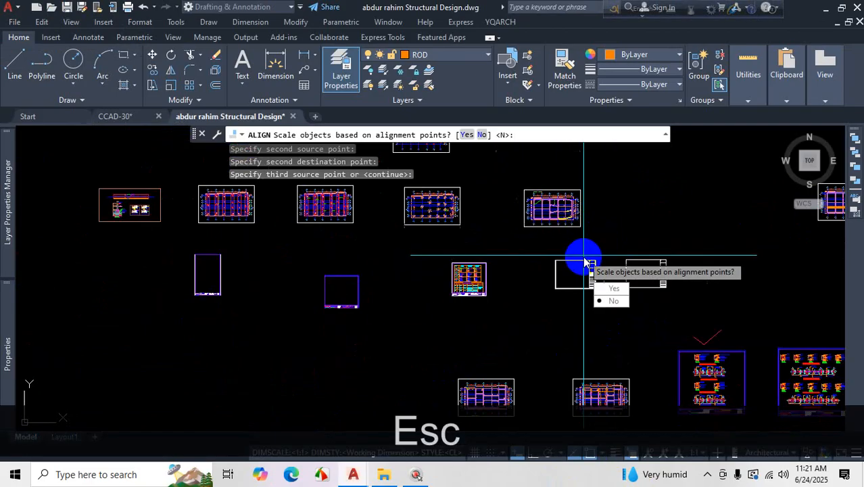
pyautogui.scroll(4, 585, 261)
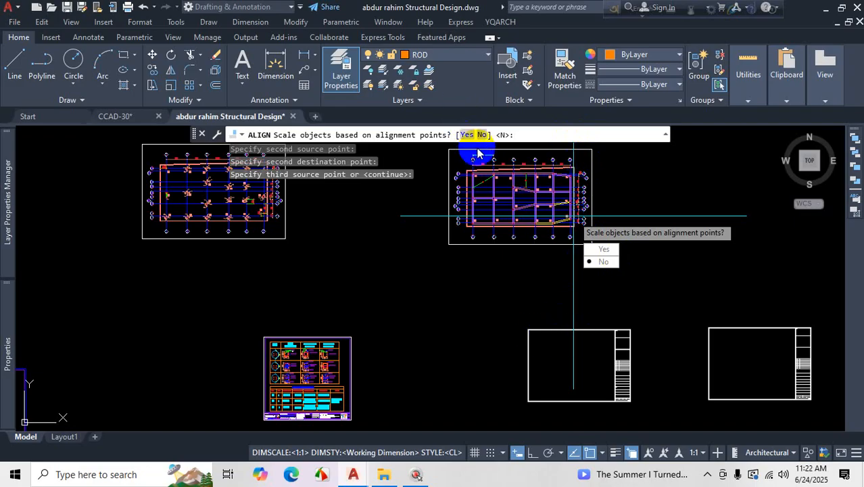
pyautogui.click(601, 248)
# - Check how the aligned title-block frame fits the framing plan's border at its upper corners and along the lower edge
pyautogui.scroll(-3, 617, 315)
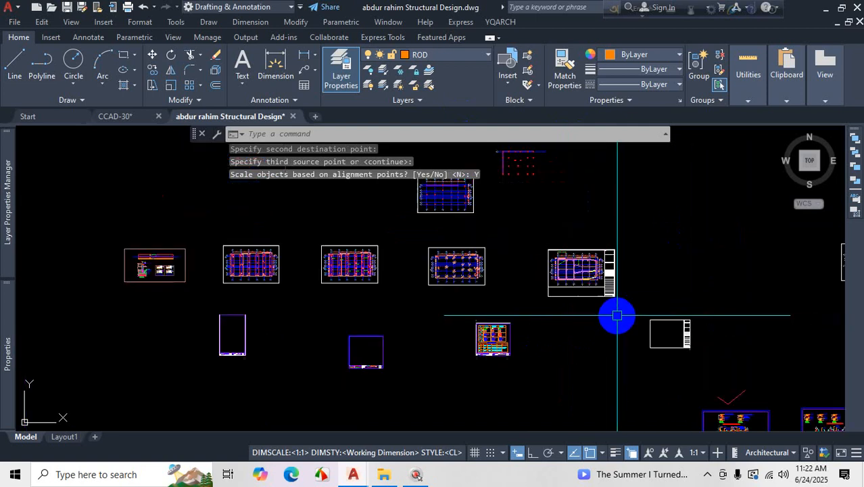
pyautogui.scroll(10, 617, 315)
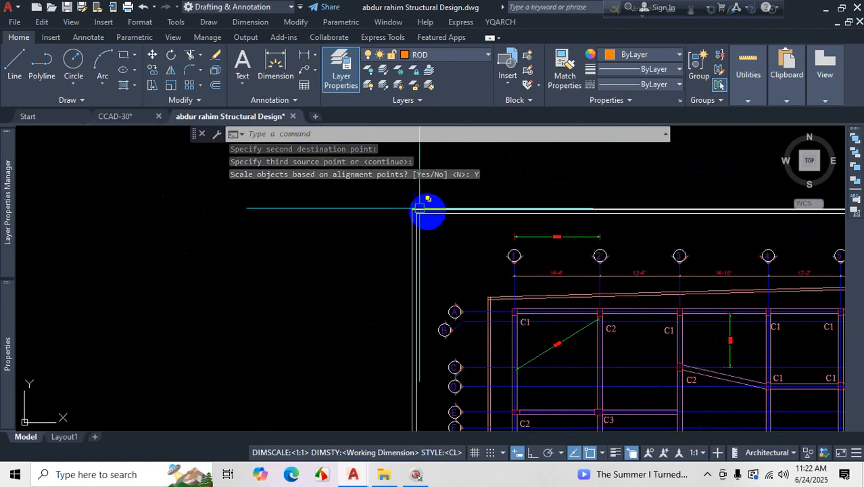
pyautogui.scroll(2, 419, 209)
pyautogui.scroll(-5, 637, 251)
pyautogui.scroll(3, 627, 196)
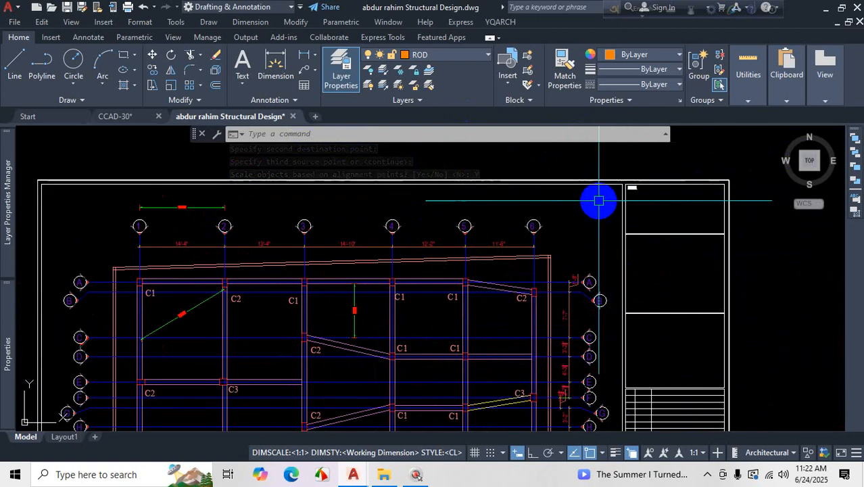
pyautogui.scroll(-4, 599, 200)
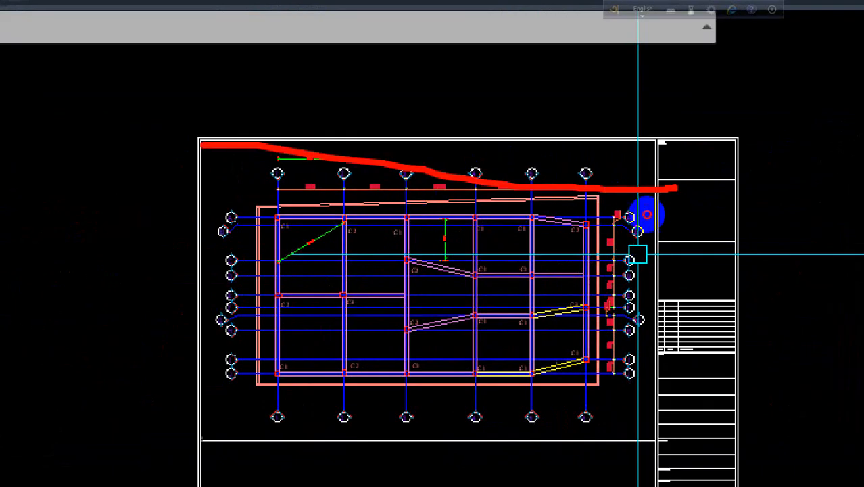
# - Examine the aligned title-block frame around the whole framing plan, comparing its size with the neighbouring plan borders and the remaining empty frame
pyautogui.press('Escape')
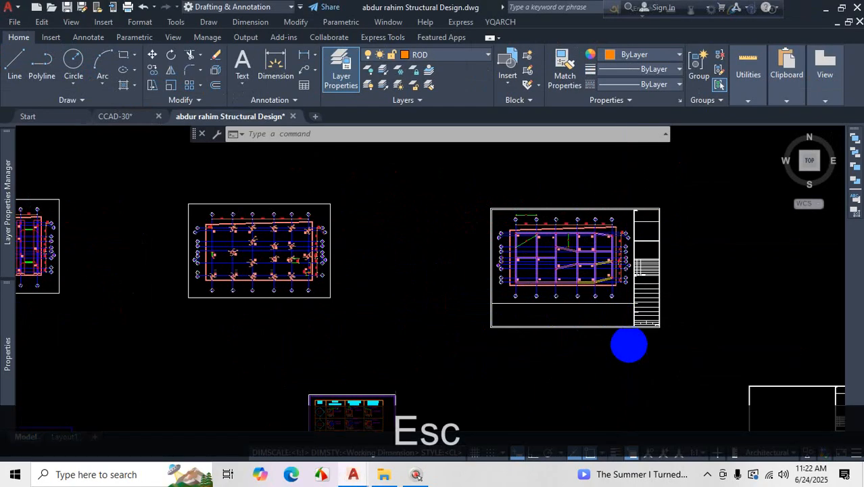
pyautogui.scroll(3, 627, 344)
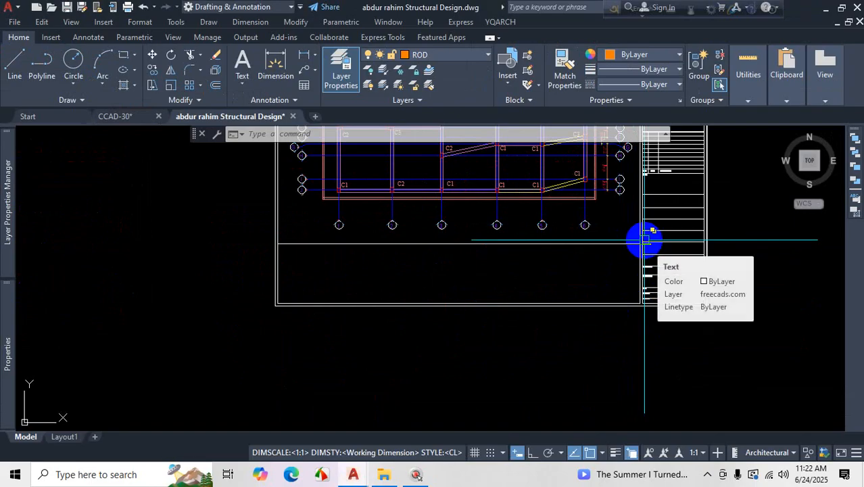
pyautogui.scroll(-5, 646, 238)
pyautogui.scroll(8, 604, 245)
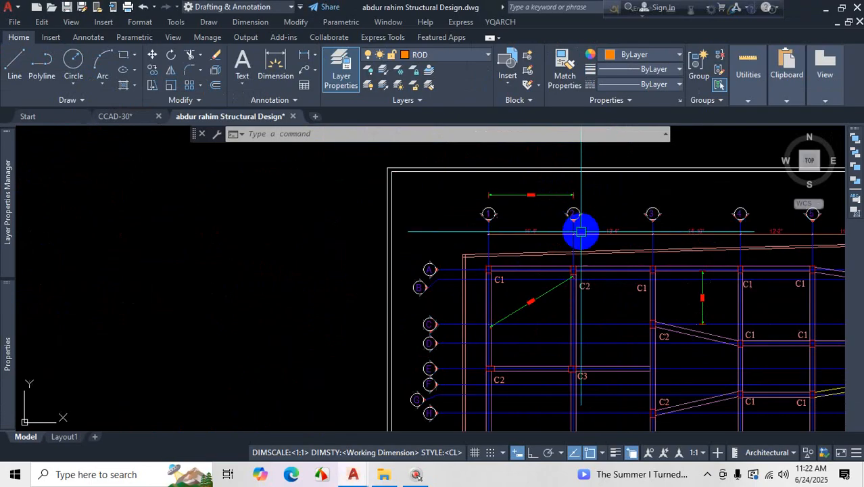
pyautogui.scroll(-5, 664, 205)
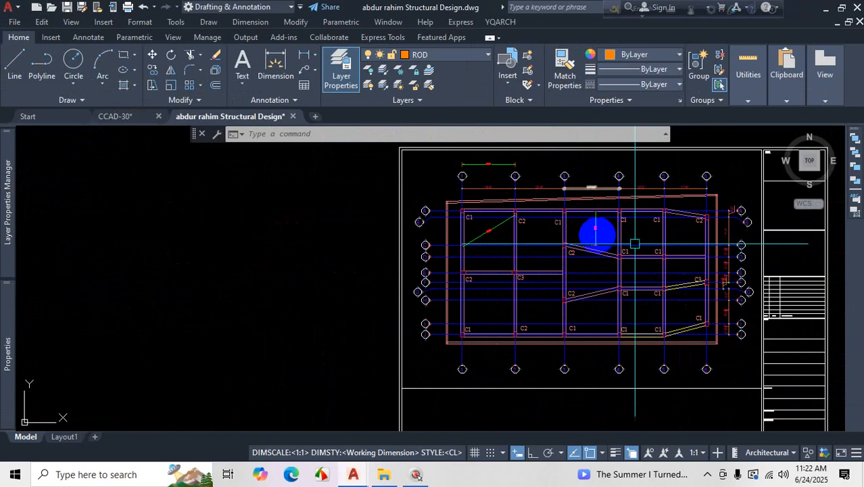
pyautogui.scroll(-5, 558, 188)
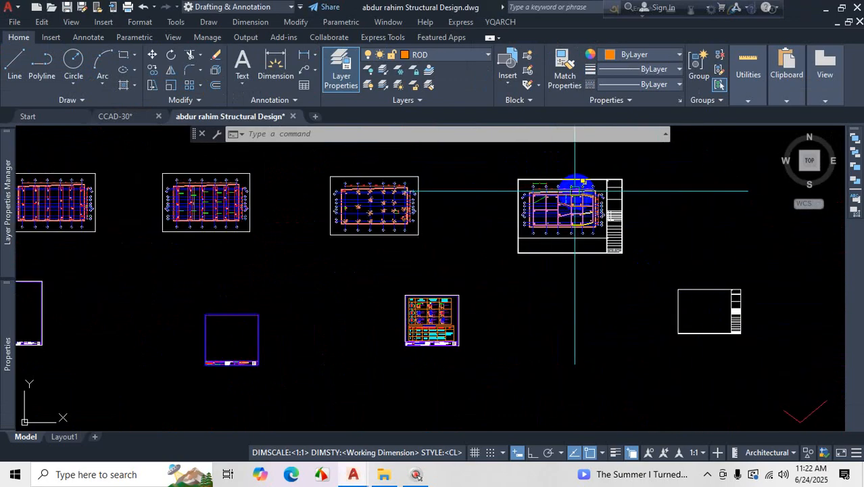
pyautogui.scroll(2, 634, 214)
pyautogui.scroll(-2, 615, 220)
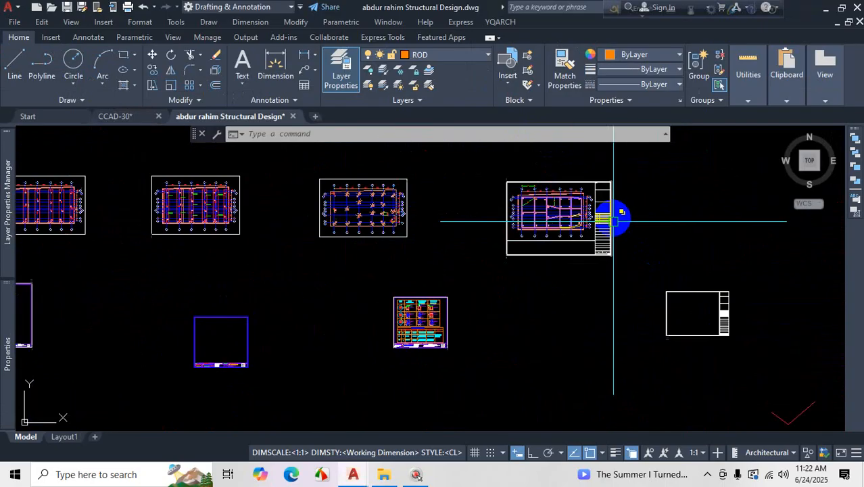
pyautogui.scroll(-3, 613, 221)
pyautogui.scroll(8, 614, 233)
pyautogui.scroll(-5, 617, 229)
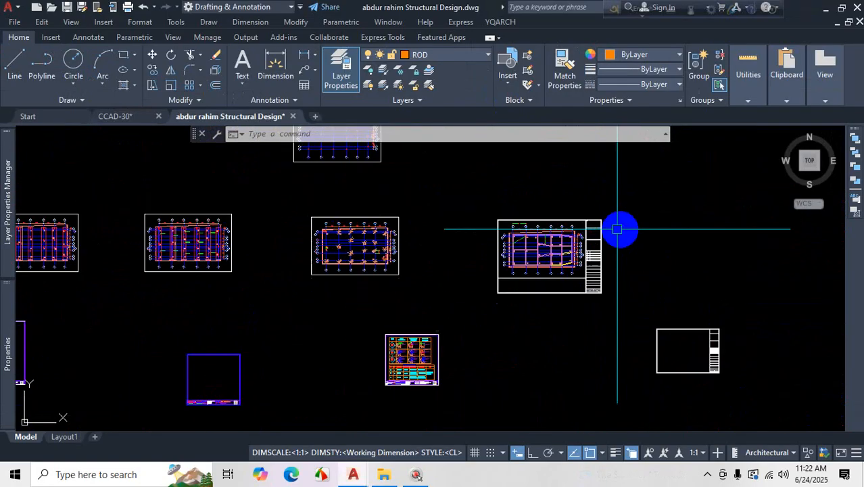
pyautogui.scroll(6, 617, 228)
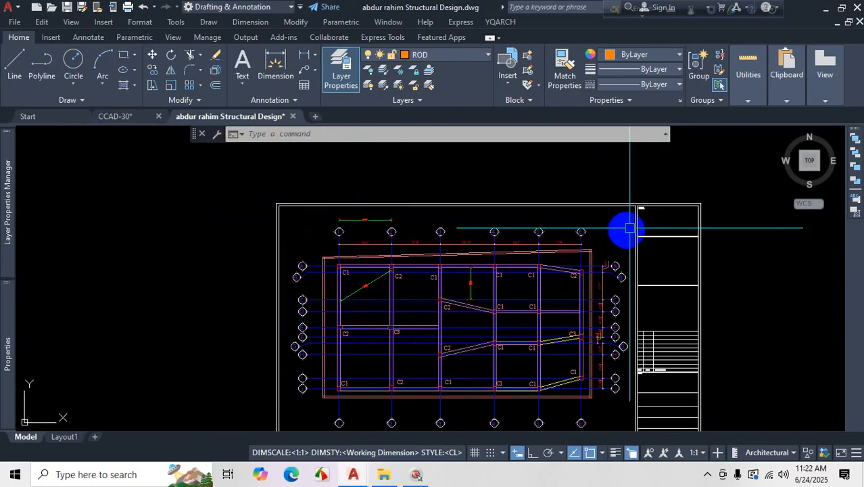
pyautogui.scroll(-4, 632, 226)
pyautogui.scroll(2, 626, 291)
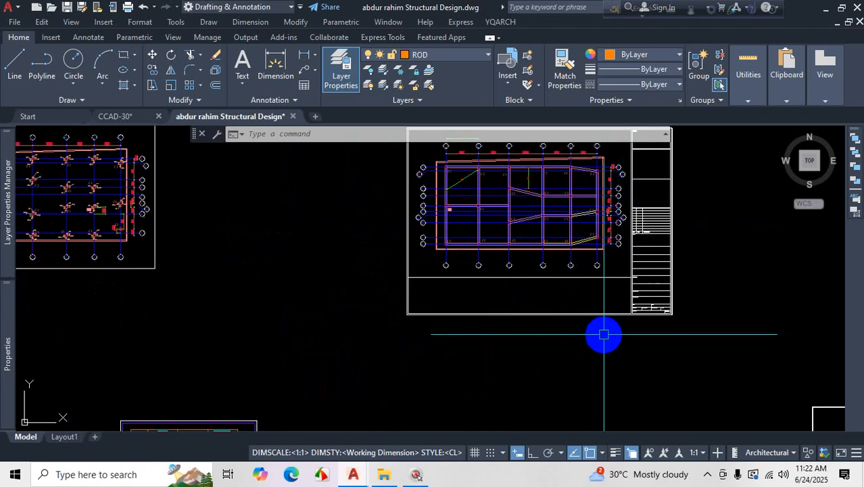
pyautogui.scroll(2, 604, 334)
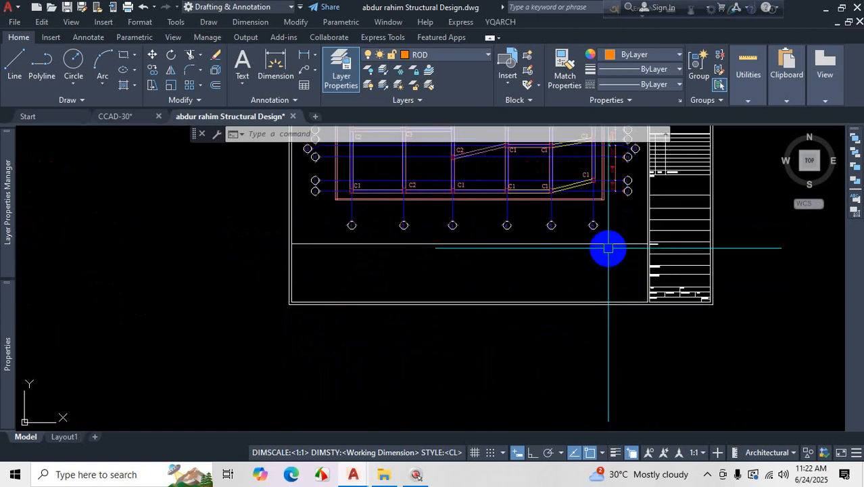
# - Undo the two-point alignment and scaling of the title-block frame
pyautogui.scroll(-5, 593, 270)
pyautogui.press('Escape')
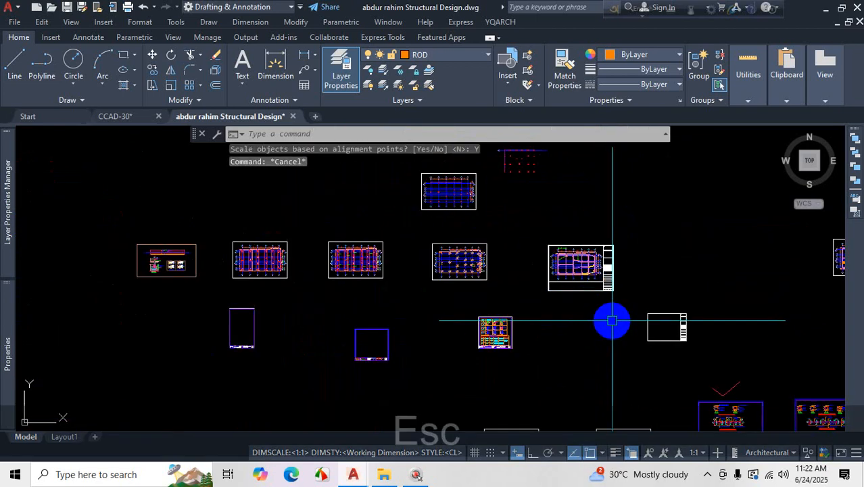
pyautogui.hotkey('ctrl', 'z')
pyautogui.hotkey('ctrl', 'z')
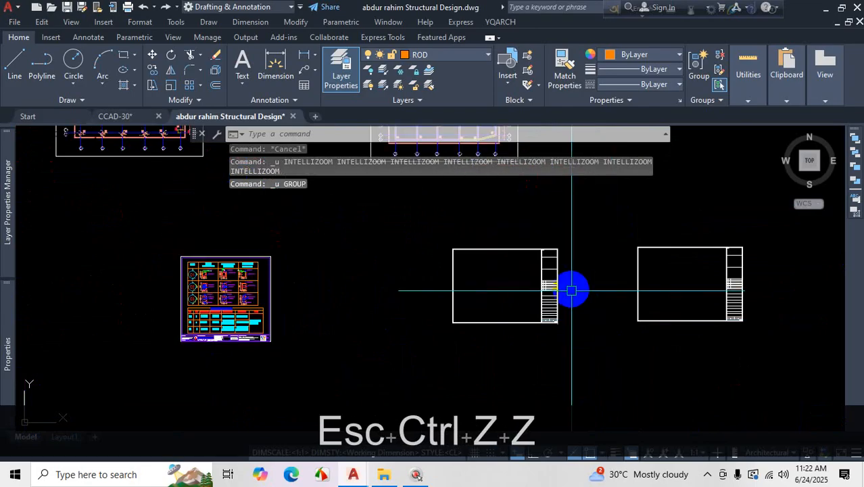
# - Align the left empty title-block frame again, pairing its drawing area's upper-left inner corner with the upper-left corner of the framing plan's border
pyautogui.write('A')
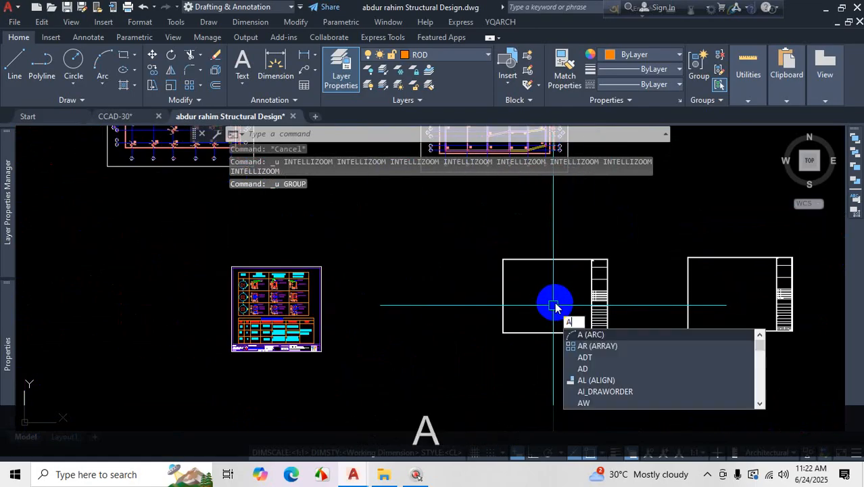
pyautogui.write('L')
pyautogui.press('Return')
pyautogui.click(629, 238)
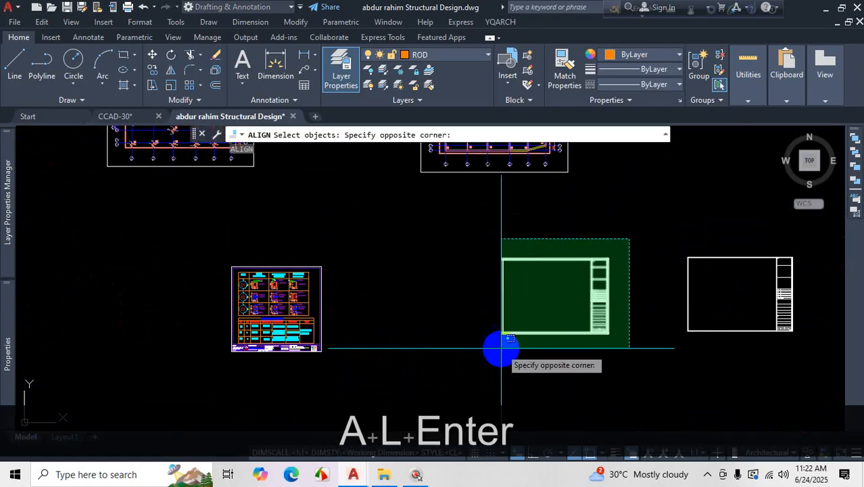
pyautogui.click(497, 347)
pyautogui.press('Return')
pyautogui.scroll(5, 519, 279)
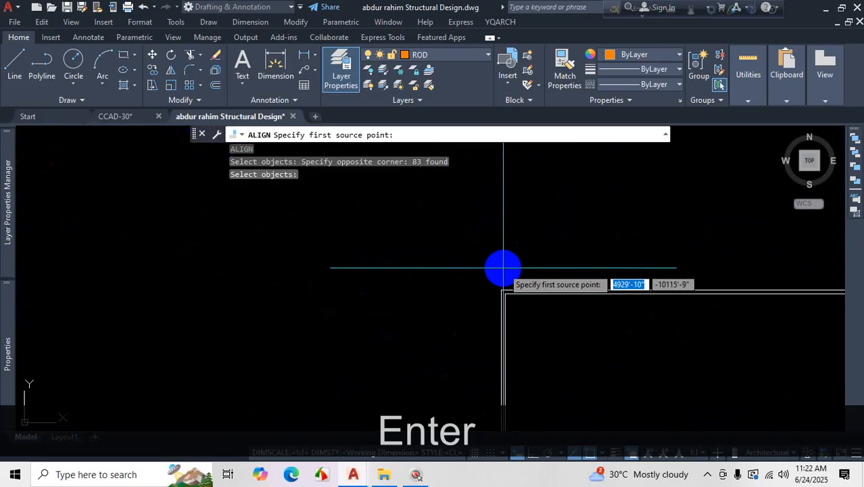
pyautogui.click(478, 287)
pyautogui.scroll(-6, 478, 287)
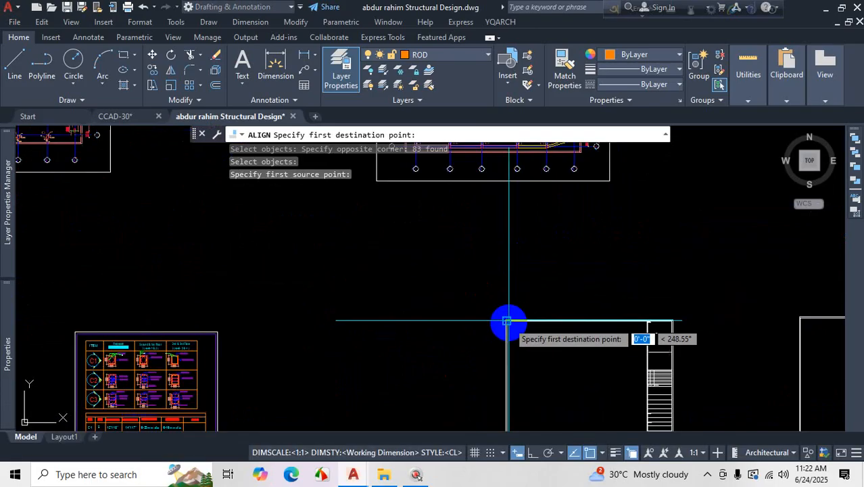
pyautogui.scroll(3, 448, 305)
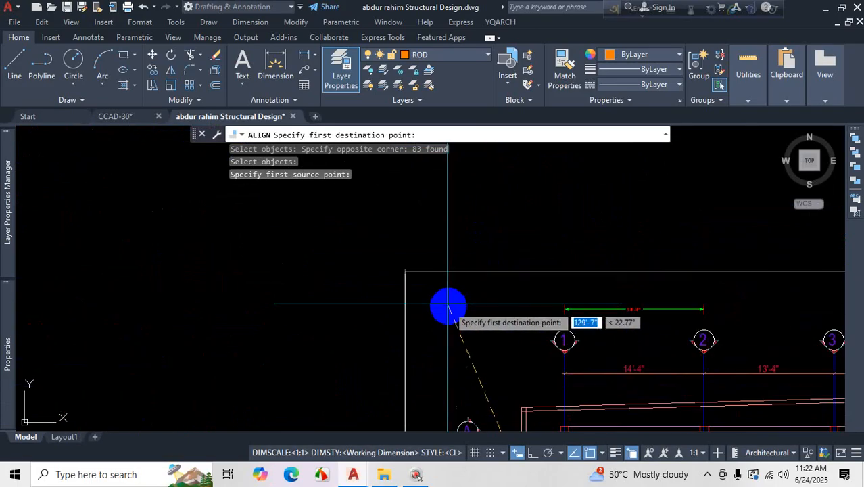
pyautogui.click(405, 270)
# - Pair the upper-right inner corner of the frame's drawing area with the upper-right corner of the plan's border as the second point pair
pyautogui.scroll(-6, 514, 333)
pyautogui.scroll(6, 514, 334)
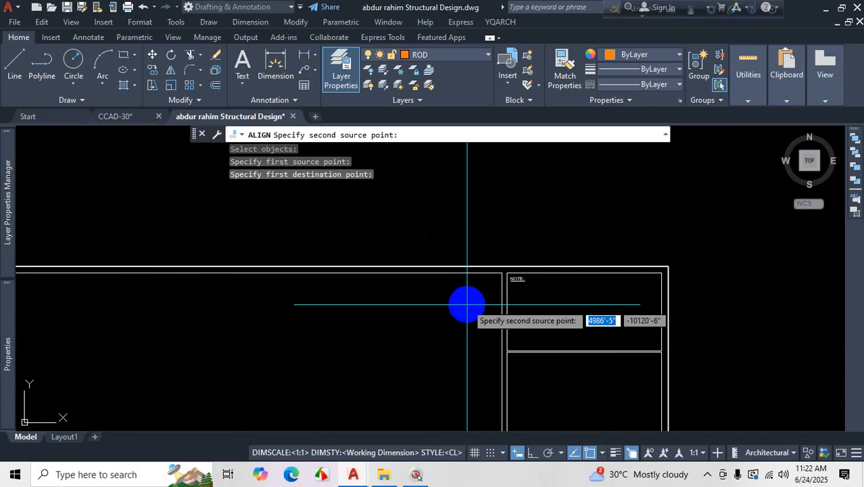
pyautogui.scroll(-6, 436, 351)
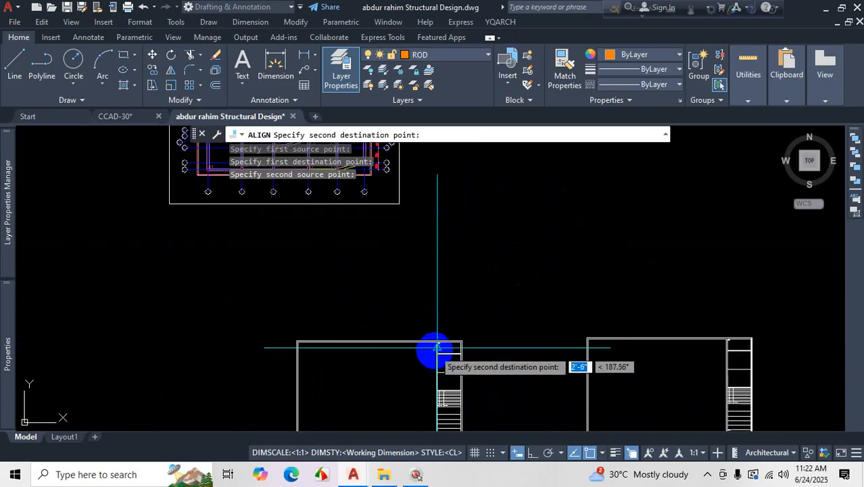
pyautogui.scroll(4, 430, 291)
pyautogui.click(427, 348)
# - Pair the drawing area's lower-right inner corner, beside the title column, with the lower-right corner of the plan's border as the third point pair
pyautogui.scroll(-5, 525, 208)
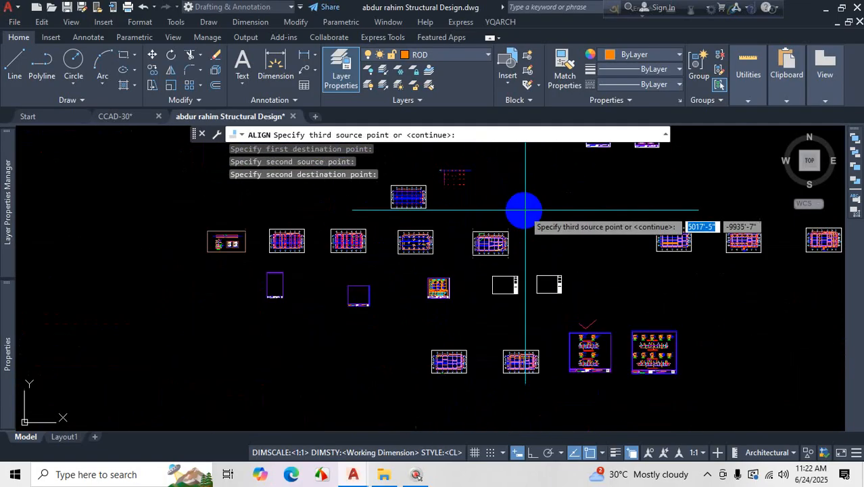
pyautogui.scroll(8, 507, 250)
pyautogui.scroll(4, 488, 272)
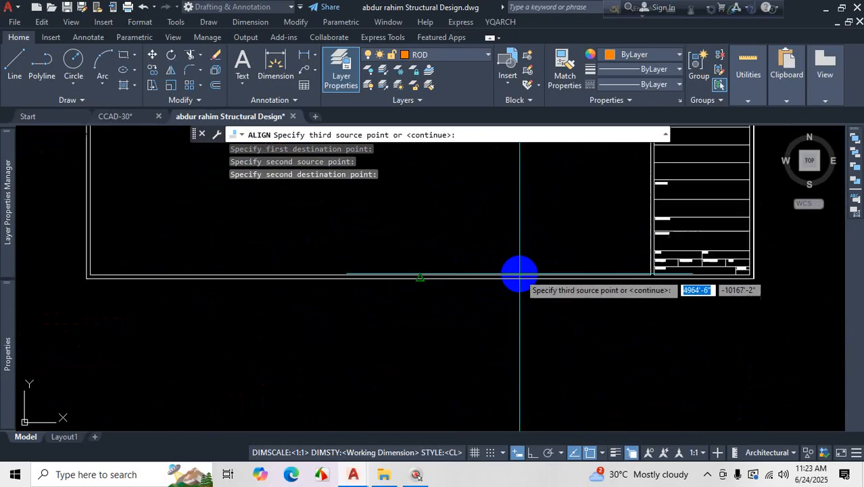
pyautogui.scroll(-6, 467, 287)
pyautogui.scroll(8, 506, 281)
pyautogui.scroll(2, 510, 293)
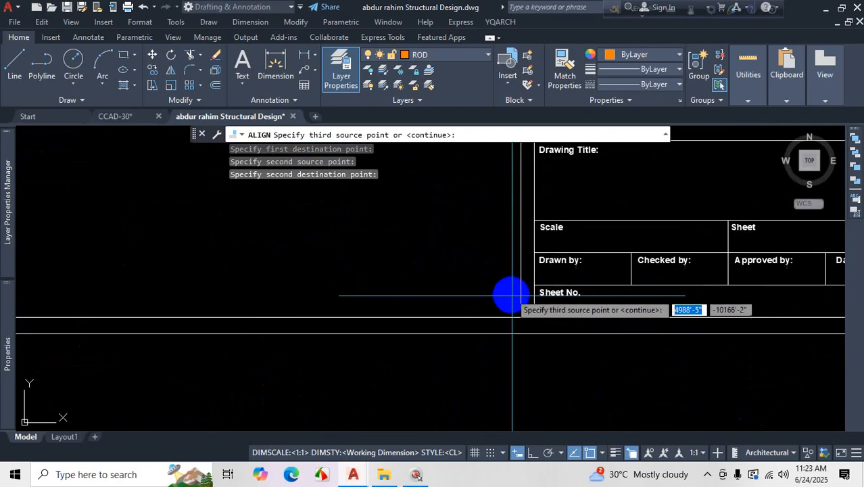
pyautogui.click(516, 312)
pyautogui.scroll(-6, 498, 319)
pyautogui.scroll(5, 492, 268)
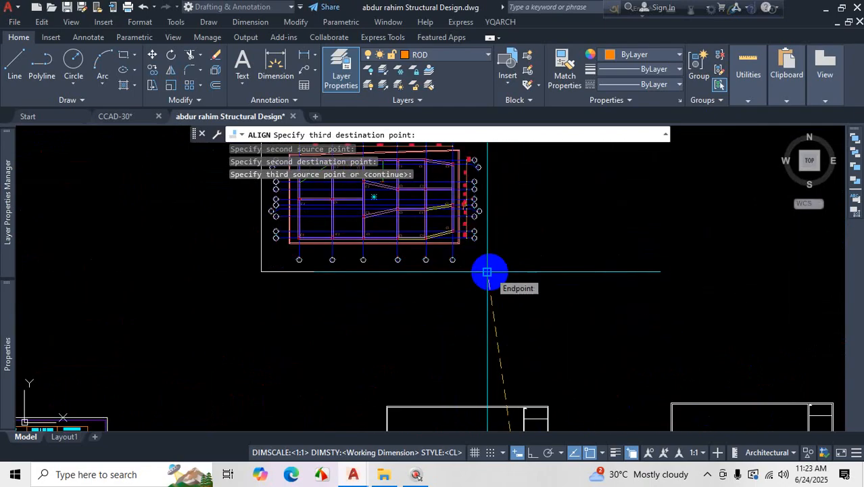
pyautogui.click(487, 271)
# - Examine how the frame aligned with three point pairs sits over the framing plan, comparing its corners and width with the plan's border
pyautogui.scroll(-5, 531, 304)
pyautogui.scroll(6, 591, 318)
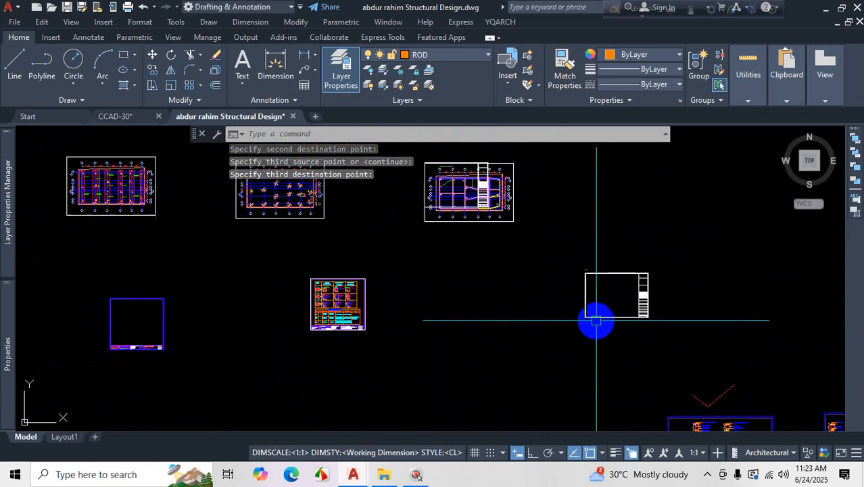
pyautogui.scroll(-6, 493, 285)
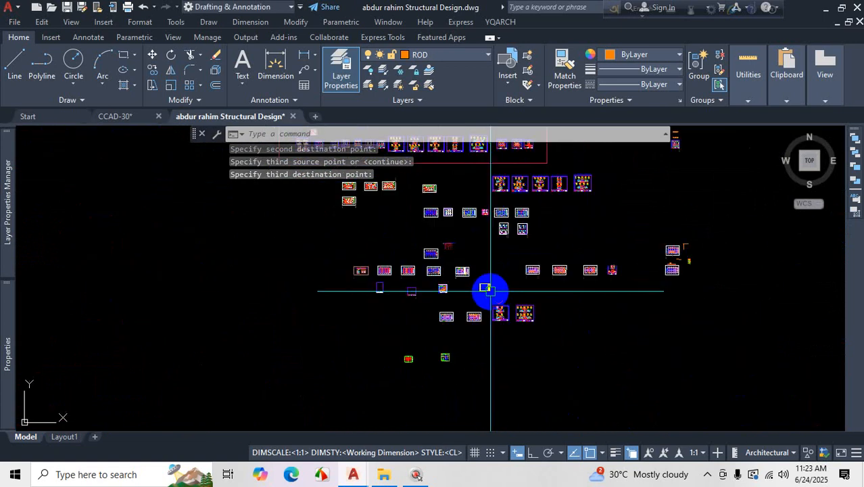
pyautogui.scroll(2, 458, 279)
pyautogui.scroll(4, 458, 279)
pyautogui.scroll(-5, 535, 250)
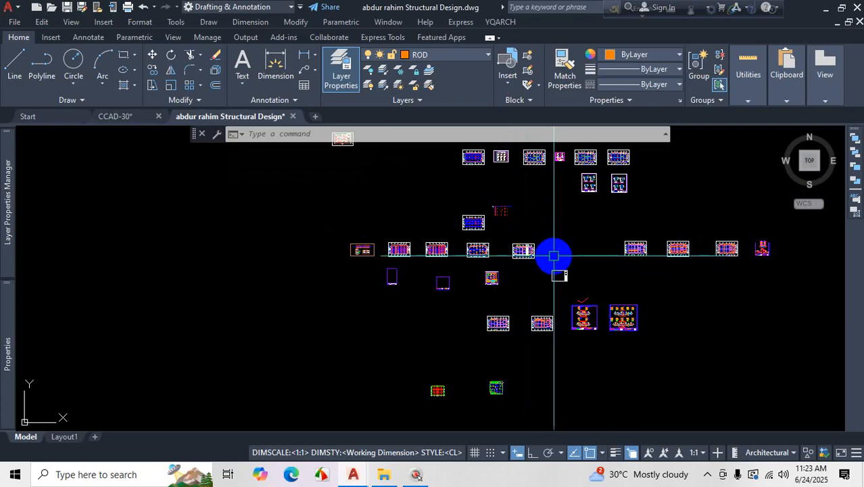
pyautogui.scroll(6, 532, 247)
pyautogui.scroll(6, 479, 227)
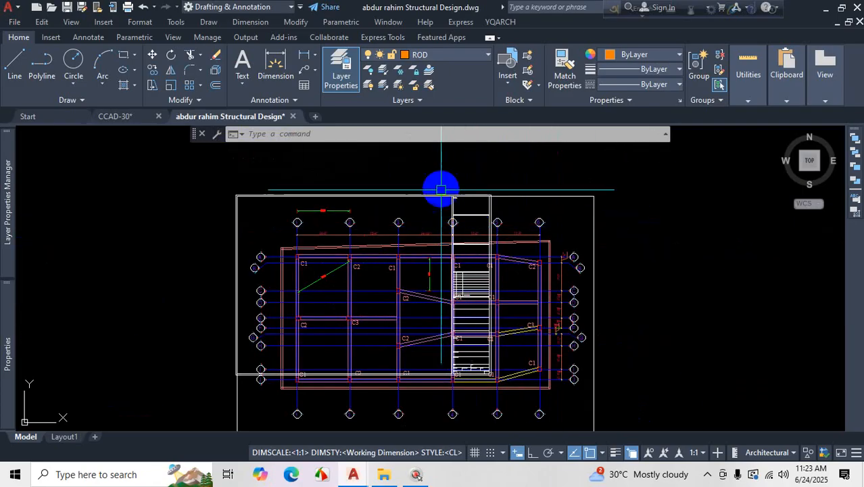
pyautogui.scroll(-5, 484, 234)
pyautogui.scroll(5, 479, 224)
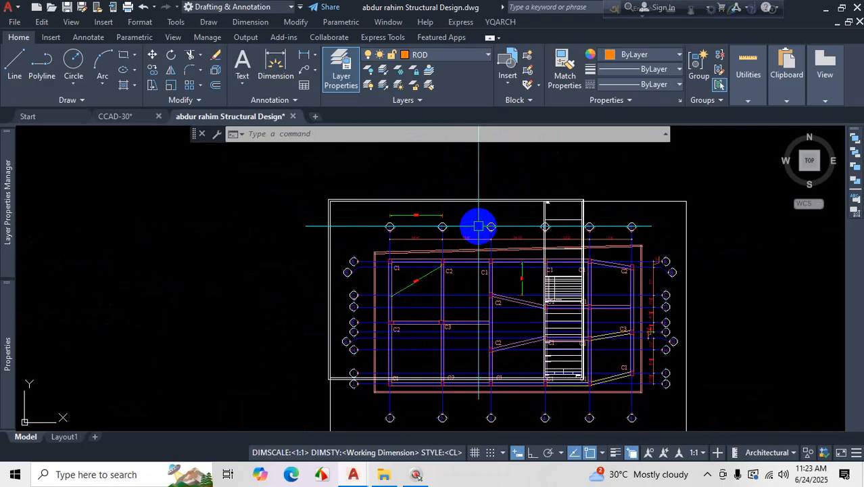
pyautogui.scroll(2, 578, 253)
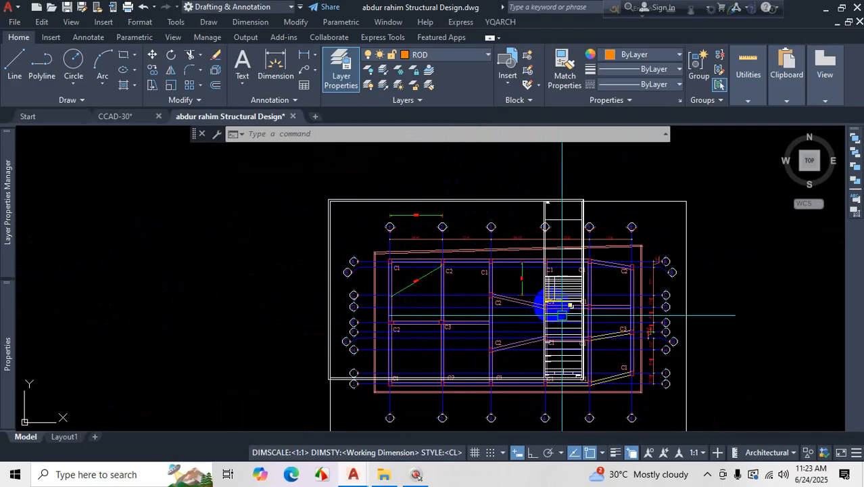
pyautogui.scroll(-3, 636, 216)
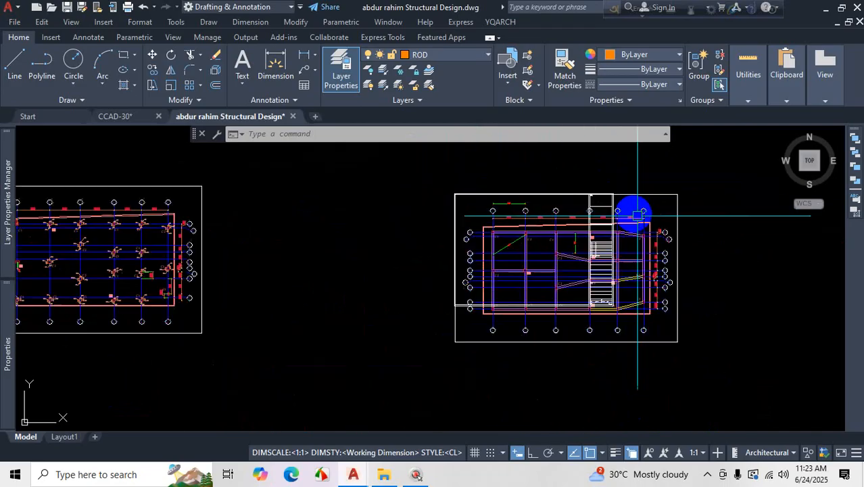
pyautogui.scroll(3, 685, 228)
pyautogui.hotkey('ctrl', '1')
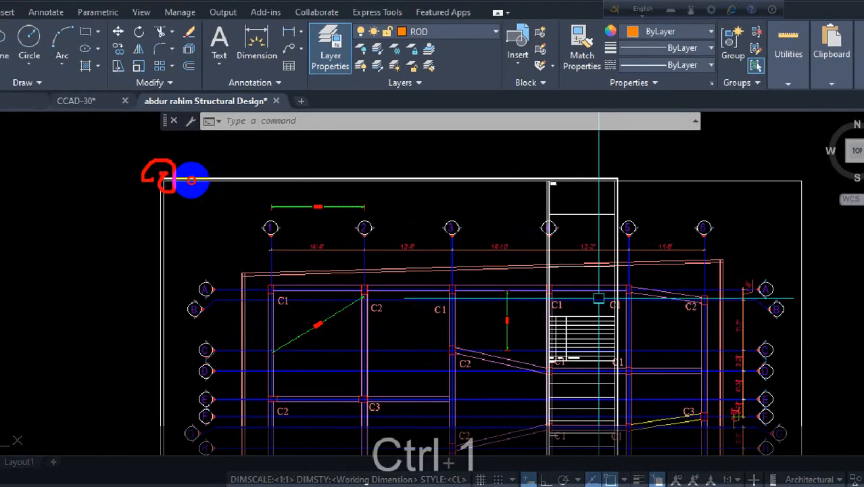
pyautogui.moveTo(192, 181); pyautogui.dragTo(541, 184)
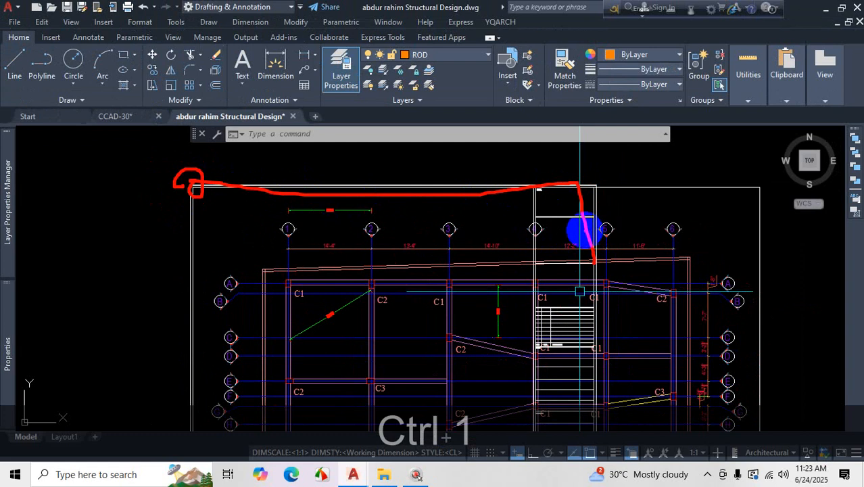
pyautogui.press('Escape')
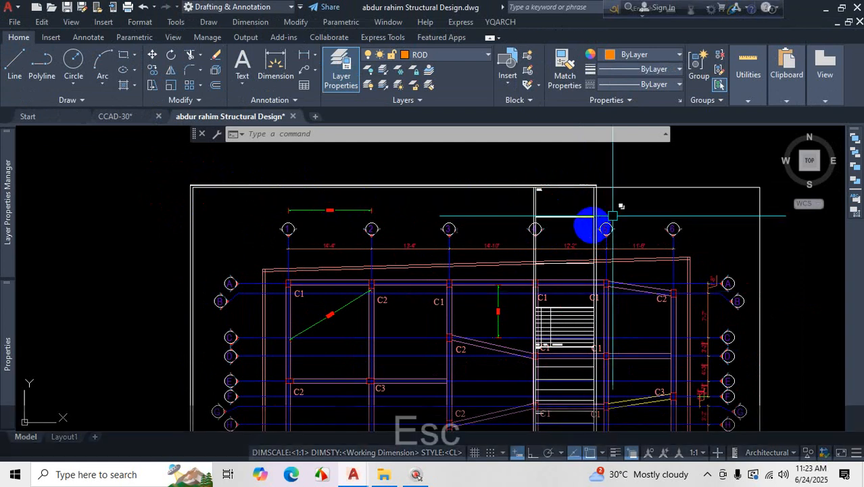
# - Undo the three-point alignment of the title-block frame
pyautogui.scroll(-6, 541, 154)
pyautogui.scroll(2, 512, 160)
pyautogui.scroll(-2, 574, 270)
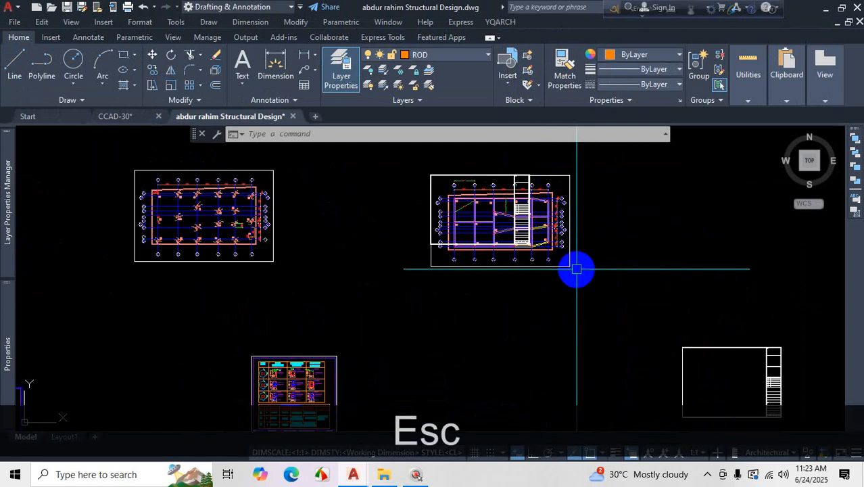
pyautogui.hotkey('ctrl', 'z')
pyautogui.hotkey('ctrl', 'z')
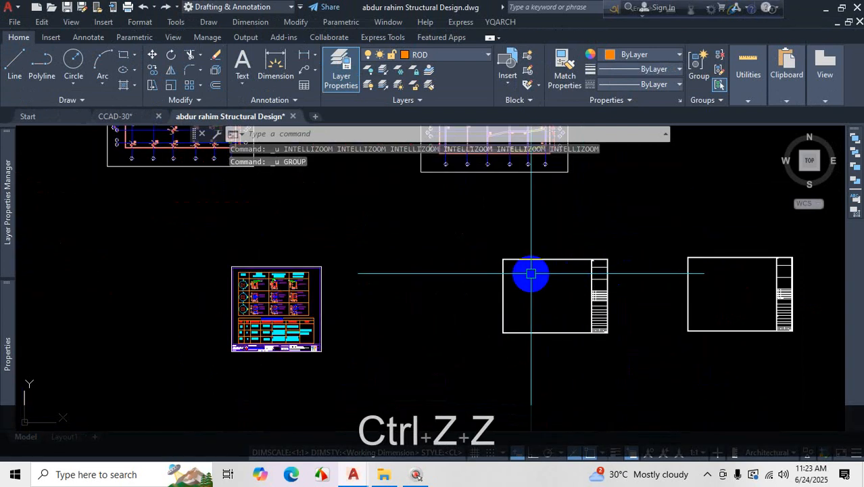
# - Look through the structural plans around the title-block frames for a drawing with sloped members suited to an Align example
pyautogui.scroll(-3, 531, 271)
pyautogui.scroll(-3, 482, 292)
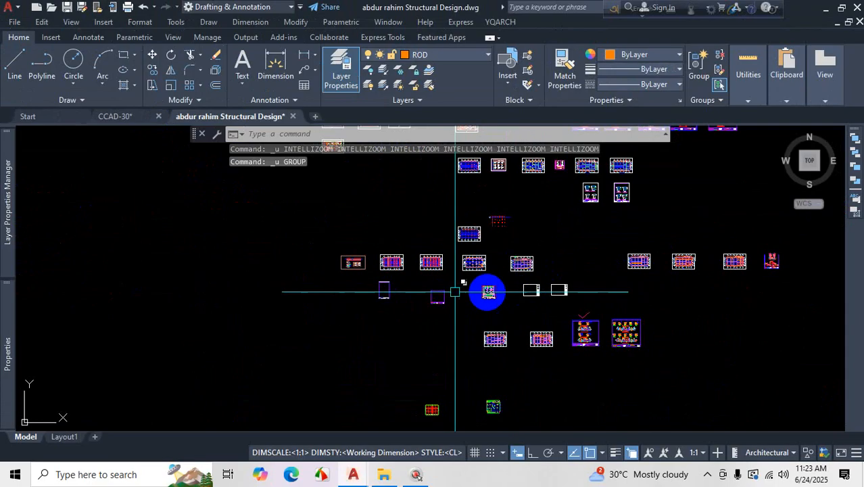
pyautogui.scroll(2, 448, 270)
pyautogui.scroll(5, 314, 238)
pyautogui.scroll(2, 266, 260)
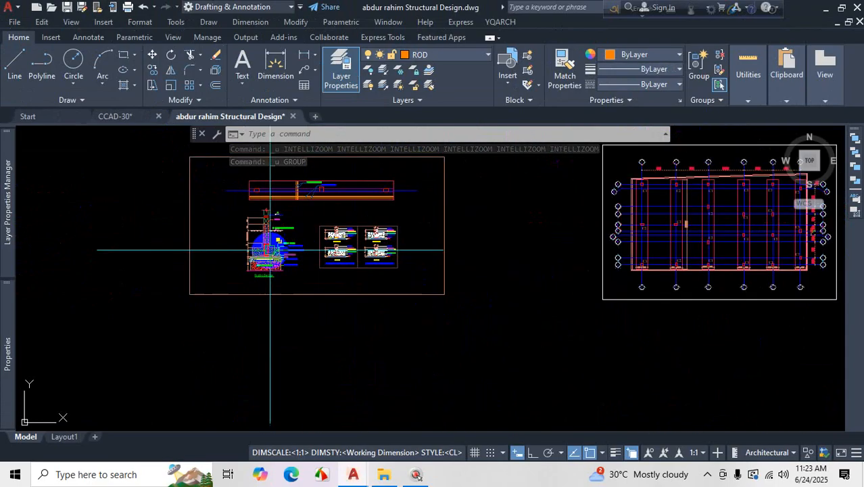
pyautogui.scroll(4, 376, 253)
pyautogui.scroll(-6, 337, 236)
pyautogui.scroll(2, 549, 228)
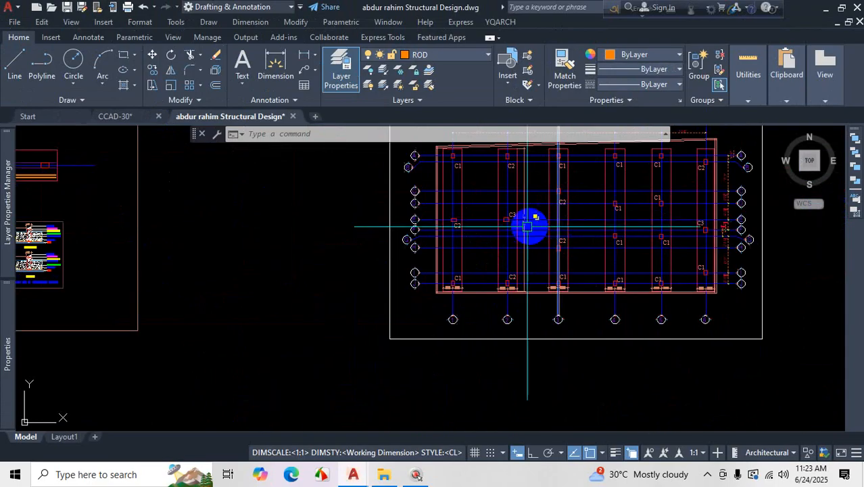
pyautogui.scroll(-5, 386, 239)
pyautogui.scroll(2, 543, 186)
pyautogui.scroll(1, 539, 183)
pyautogui.scroll(-1, 430, 193)
pyautogui.scroll(-2, 533, 250)
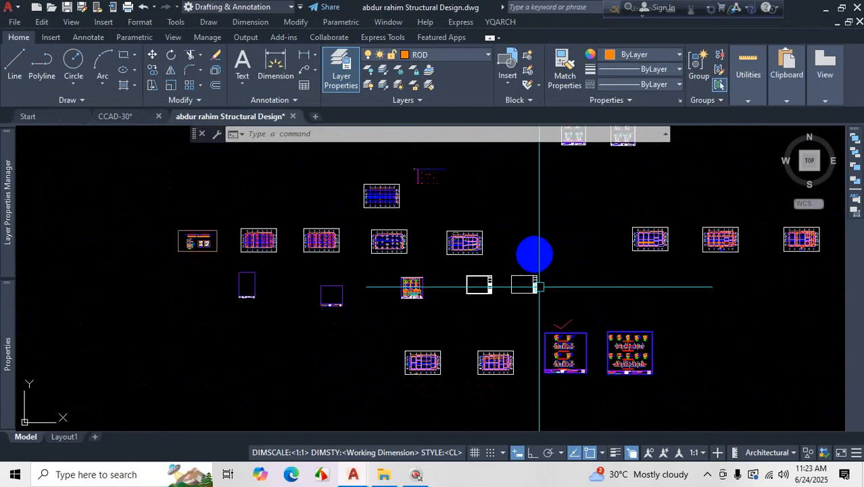
pyautogui.scroll(1, 698, 252)
pyautogui.scroll(4, 713, 196)
pyautogui.scroll(1, 712, 194)
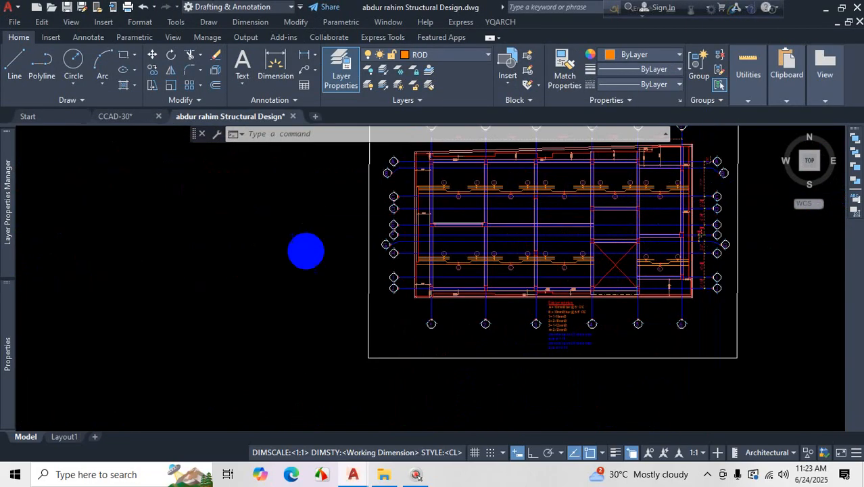
pyautogui.scroll(-5, 347, 256)
pyautogui.scroll(-1, 534, 280)
pyautogui.scroll(6, 299, 270)
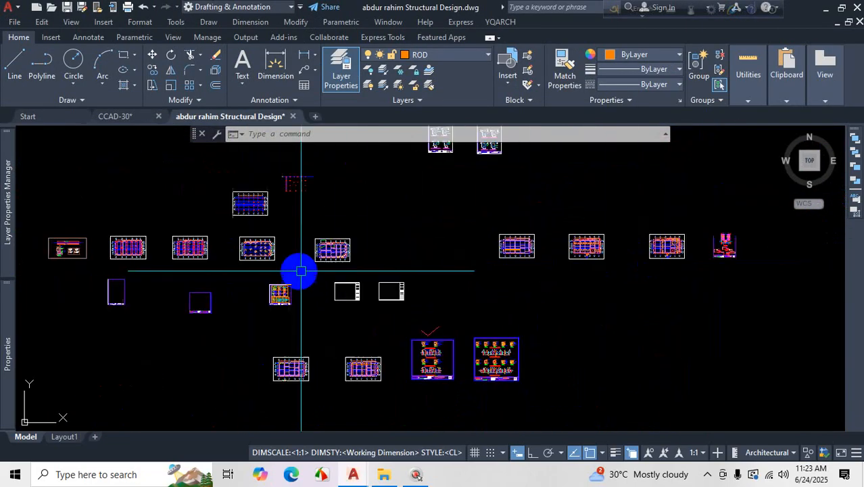
# - Examine the sloped yellow grade beam between columns C1 and C3 near grid lines F and G on the framing plan
pyautogui.scroll(4, 349, 231)
pyautogui.scroll(-2, 424, 235)
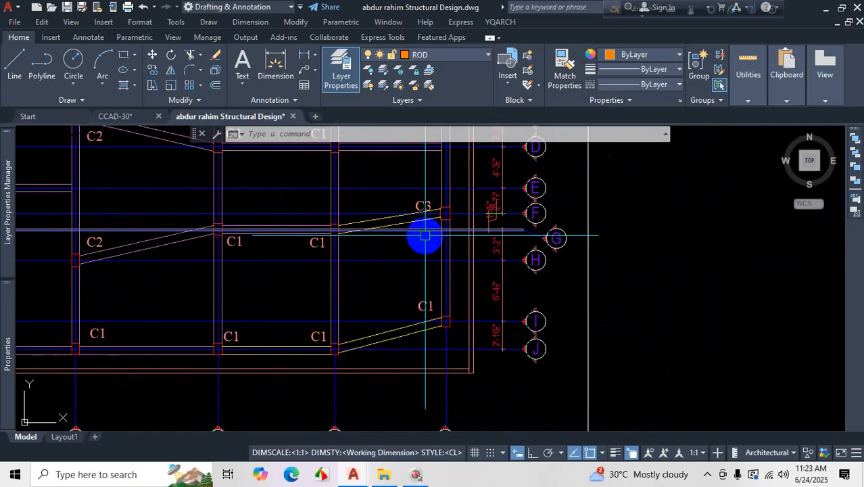
pyautogui.scroll(2, 388, 216)
pyautogui.scroll(-5, 393, 240)
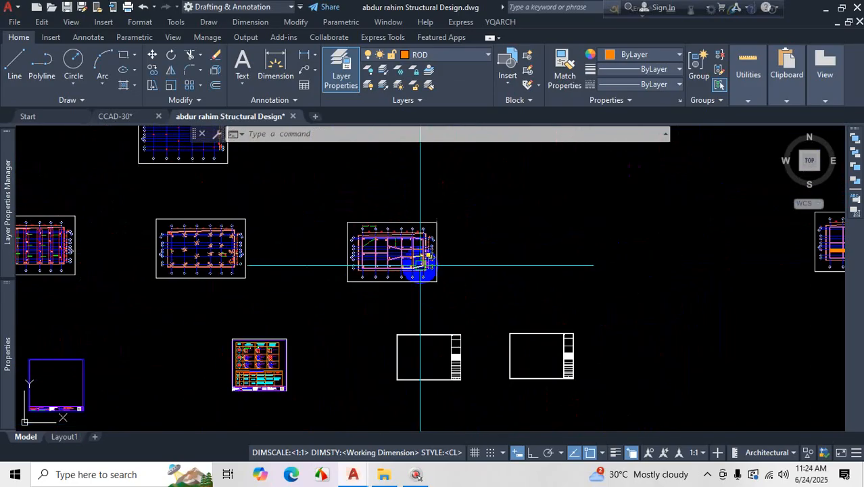
pyautogui.scroll(8, 385, 263)
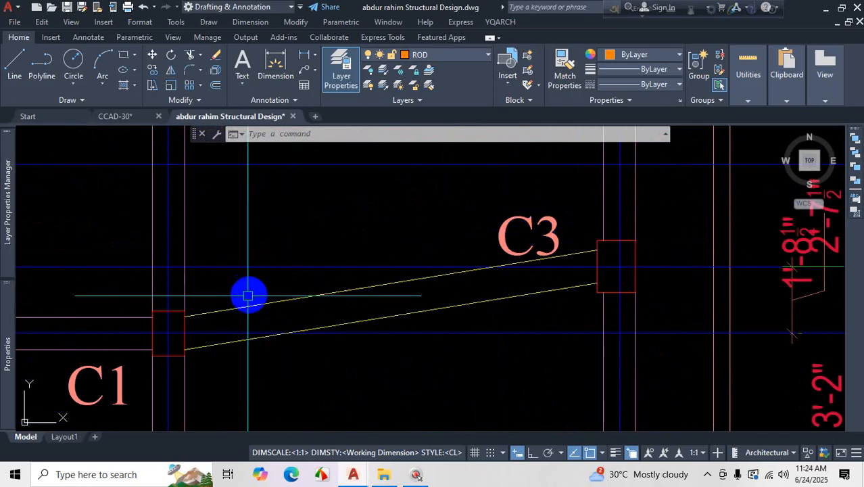
pyautogui.scroll(-3, 487, 257)
pyautogui.scroll(2, 490, 265)
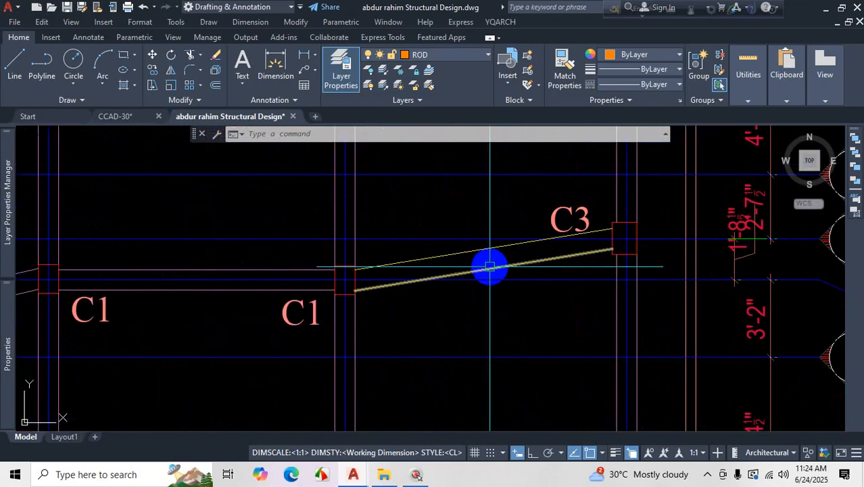
pyautogui.hotkey('ctrl', '1')
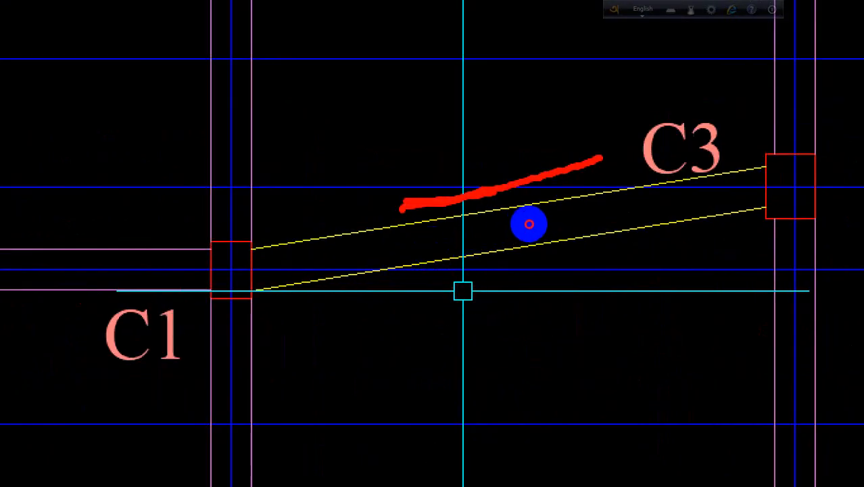
pyautogui.moveTo(529, 224); pyautogui.dragTo(456, 234)
pyautogui.press('Escape')
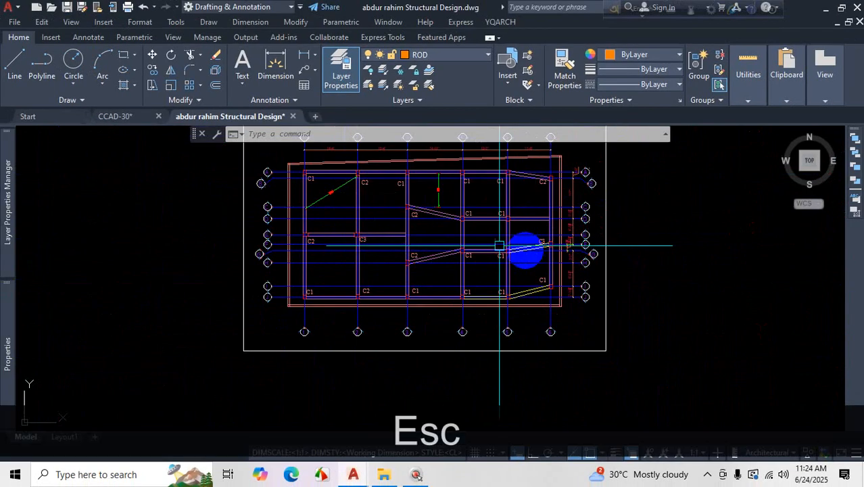
# - Add multiline text reading "grade beam" above the sloped yellow beam between columns C1 and C3
pyautogui.scroll(4, 524, 247)
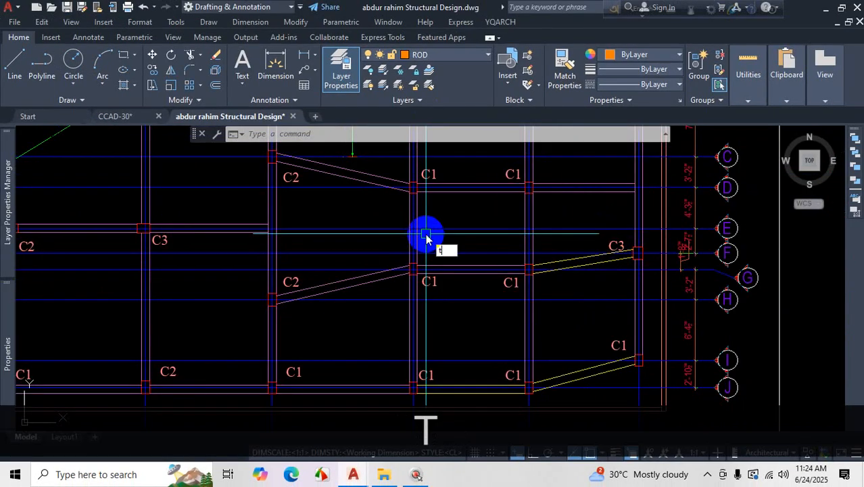
pyautogui.press('Return')
pyautogui.scroll(3, 525, 241)
pyautogui.click(548, 218)
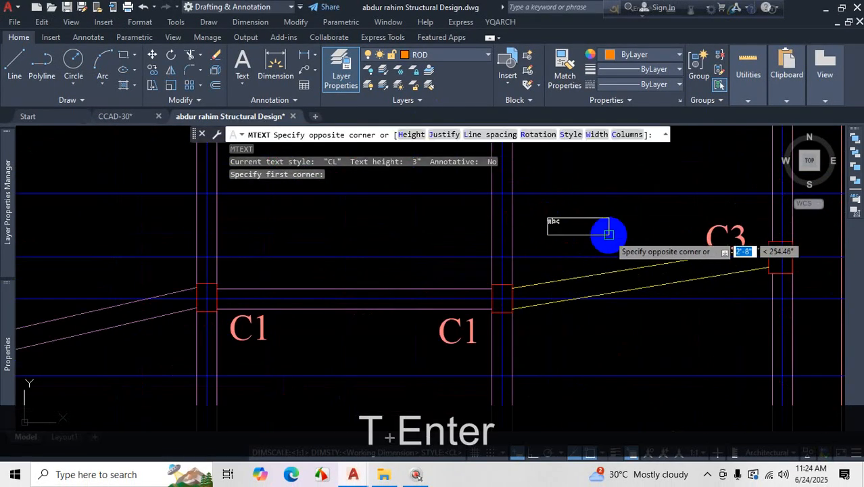
pyautogui.click(621, 232)
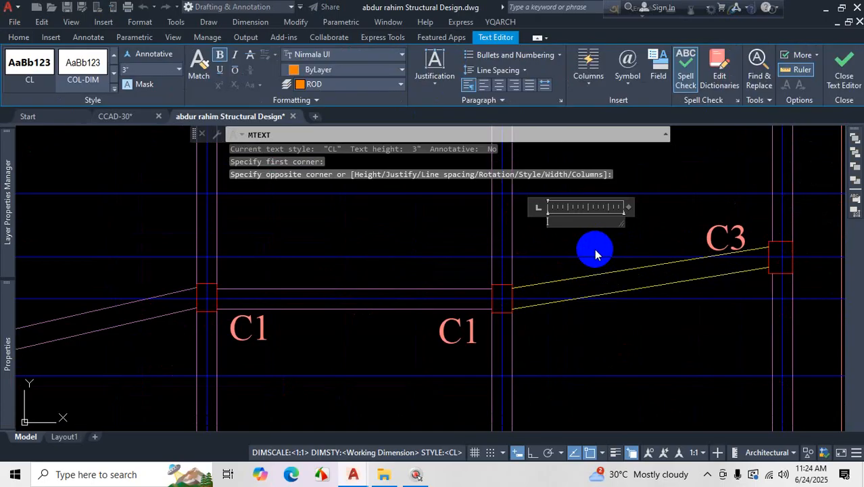
pyautogui.write('grade ')
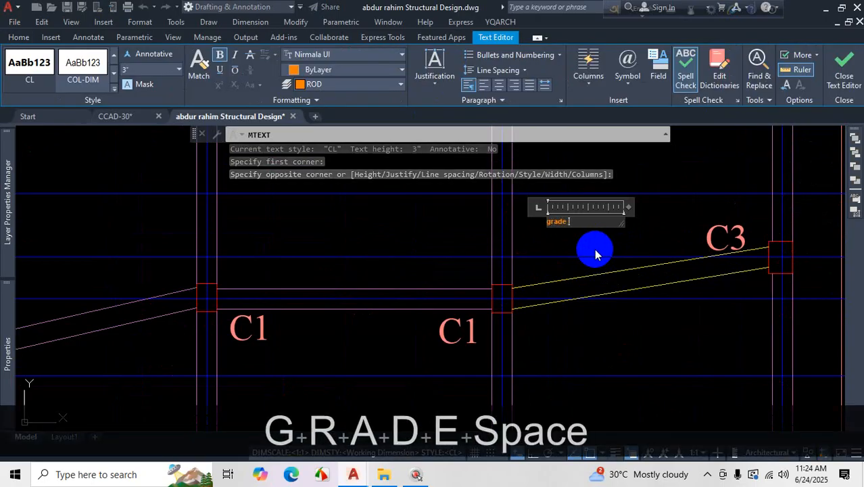
pyautogui.write('beam')
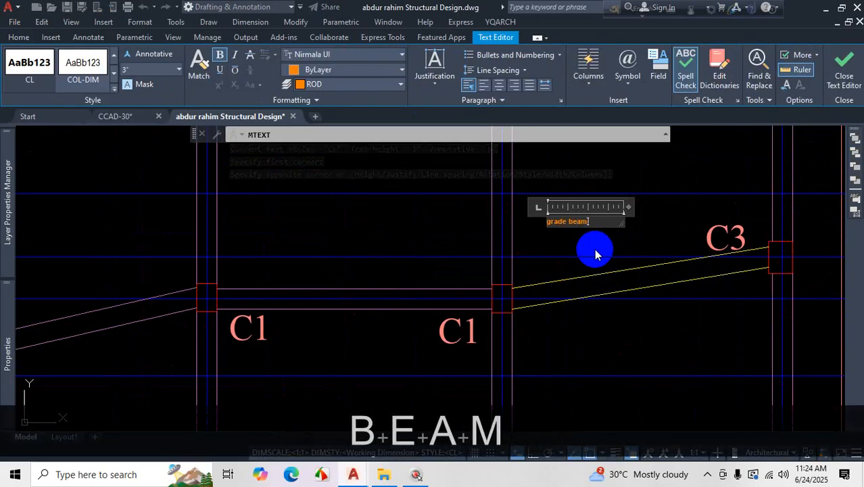
# - Set the "grade beam" text height to 5" and widen its text box to about 4'-2" so it fits on one line
pyautogui.click(513, 215)
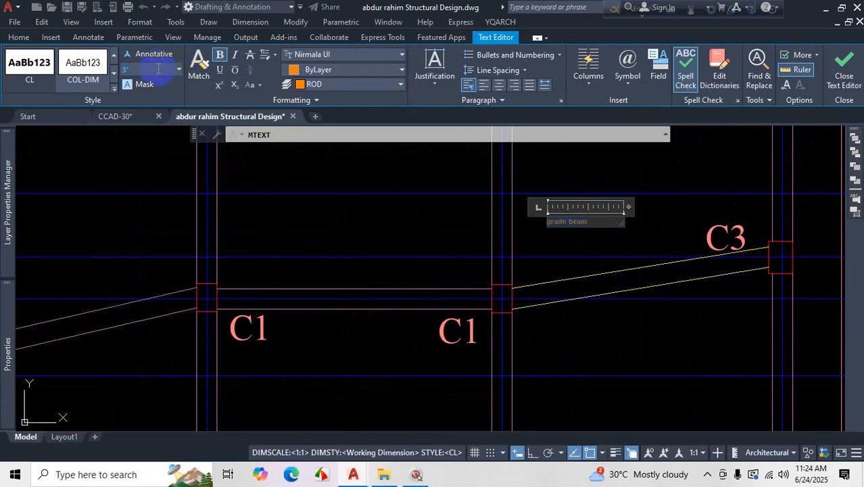
pyautogui.write('5')
pyautogui.press('Return')
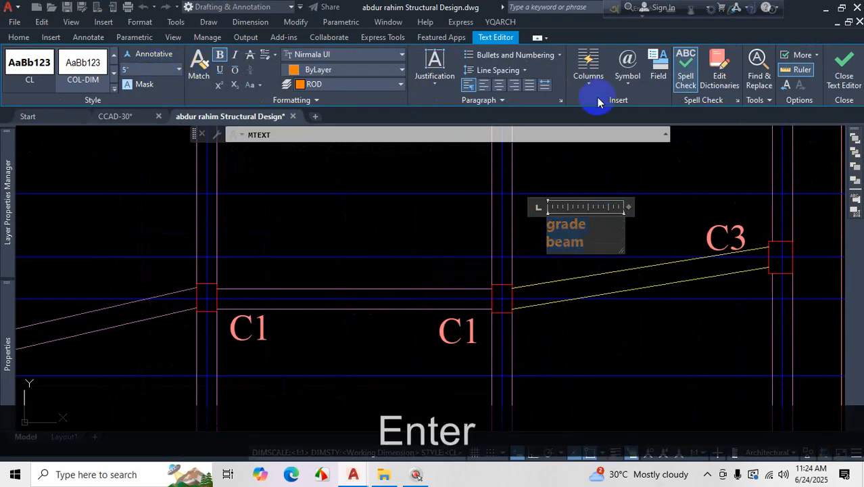
pyautogui.moveTo(628, 206); pyautogui.dragTo(655, 207)
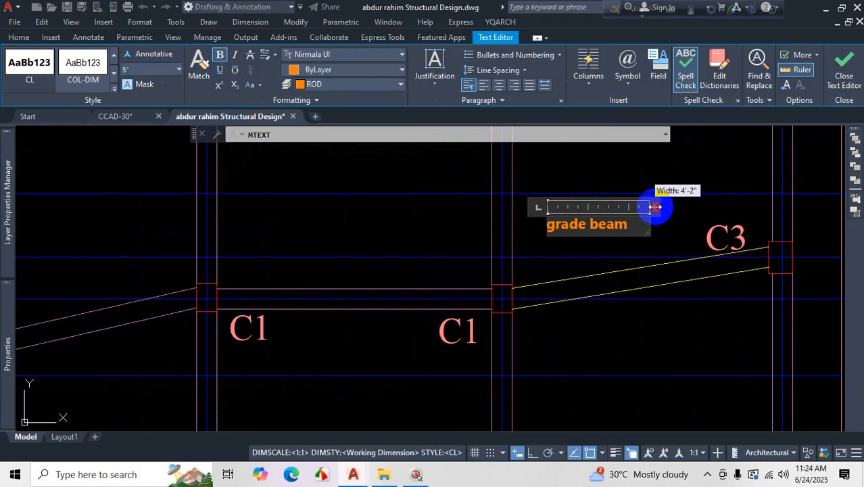
pyautogui.click(843, 68)
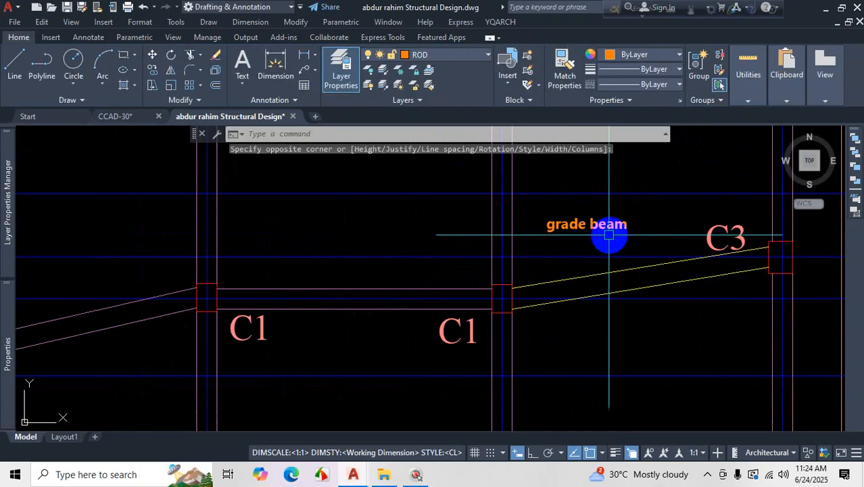
# - Move the "grade beam" text slightly up and to the right, keeping it clear above the sloped beam
pyautogui.scroll(2, 604, 251)
pyautogui.moveTo(673, 206); pyautogui.dragTo(557, 235)
pyautogui.write('m')
pyautogui.press('space')
pyautogui.click(512, 228)
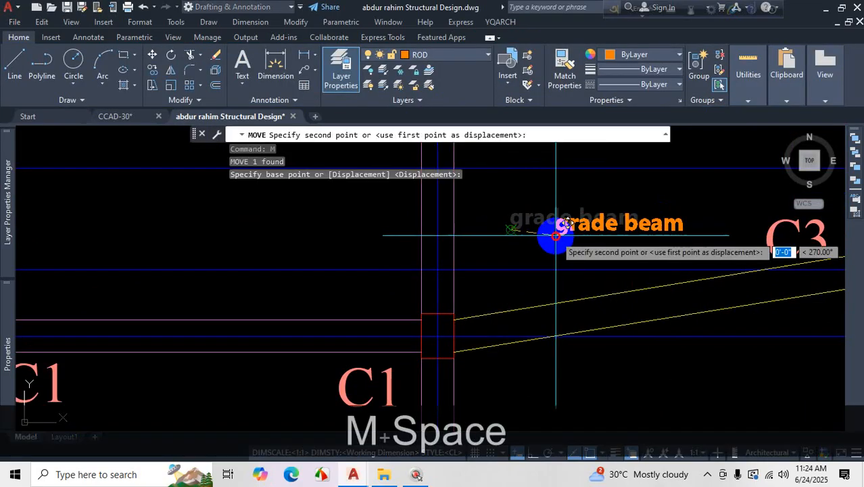
pyautogui.click(543, 210)
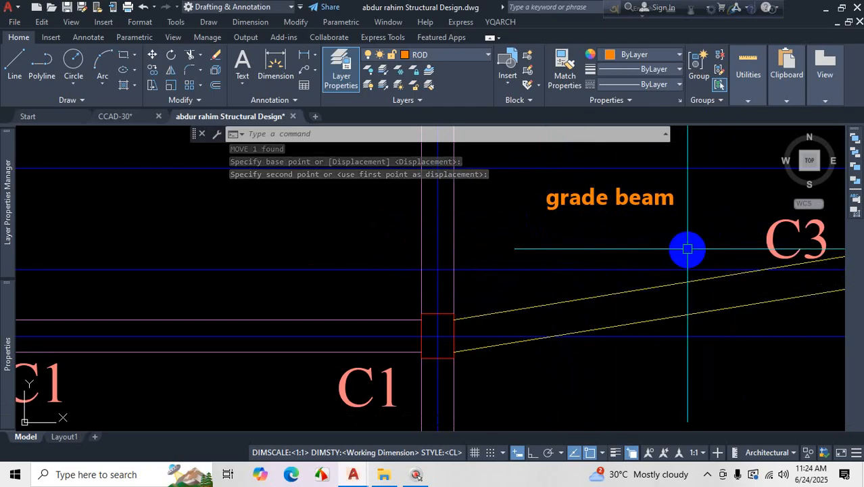
# - Start Align on the "grade beam" text and pair its lower-left corner with a point on the sloped beam's upper line
pyautogui.write('al')
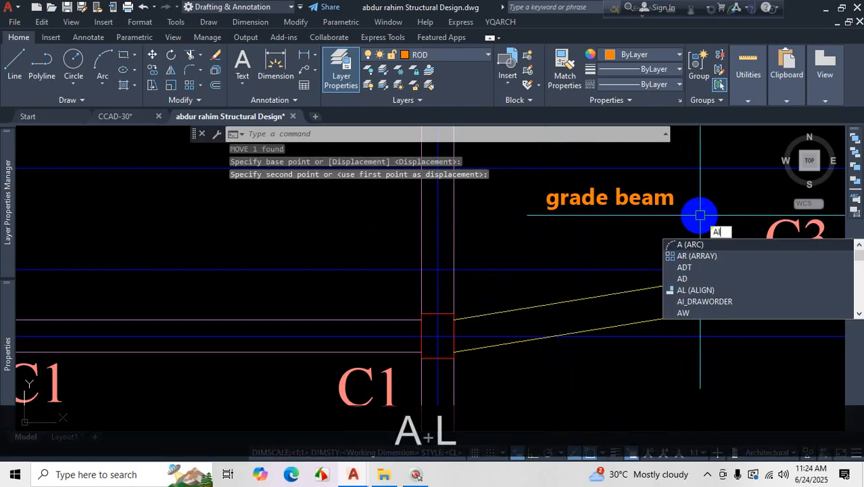
pyautogui.press('Return')
pyautogui.click(666, 198)
pyautogui.press('space')
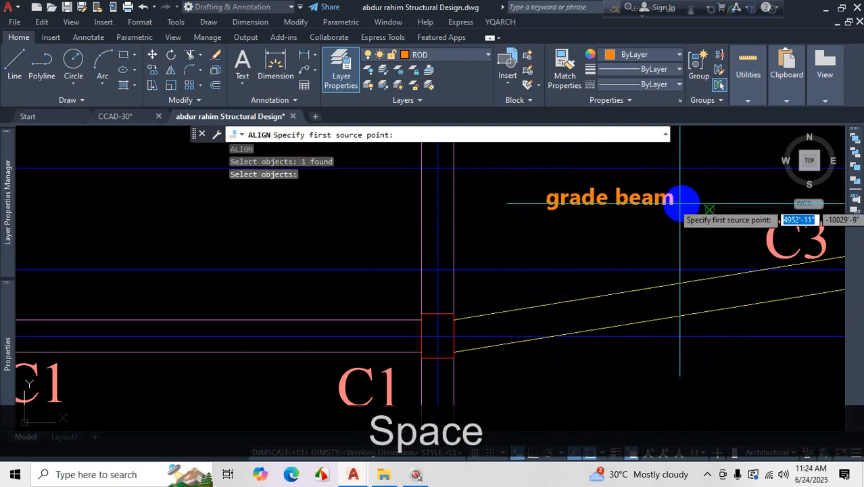
pyautogui.scroll(5, 540, 211)
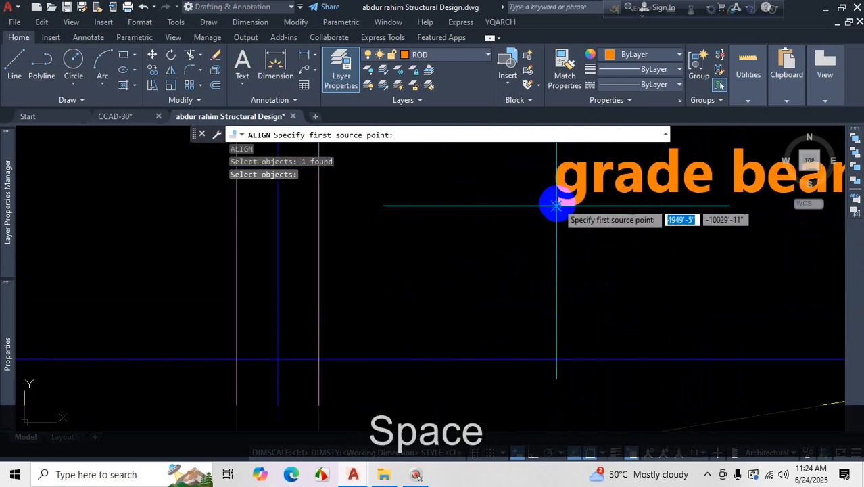
pyautogui.click(555, 205)
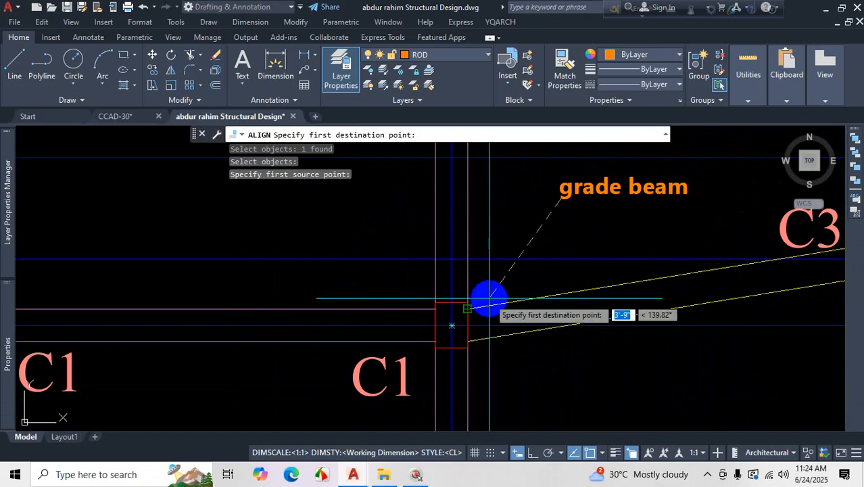
pyautogui.click(572, 293)
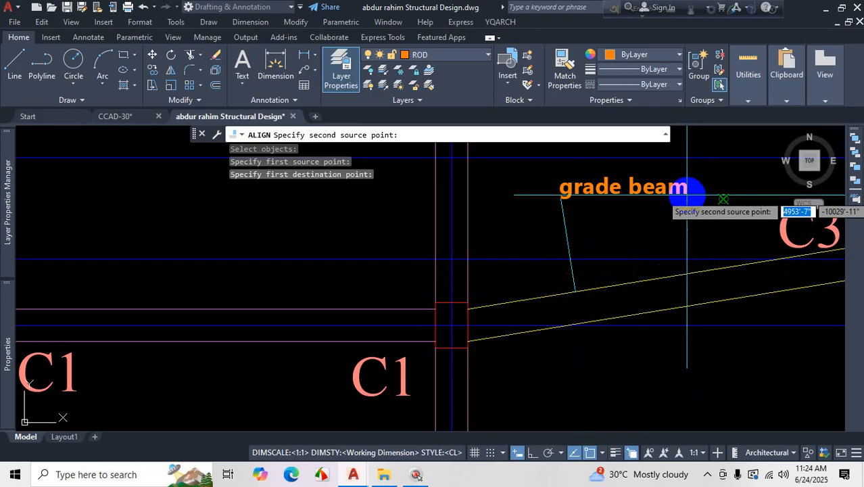
# - Pair the right end of the "grade beam" text with a point farther toward C3 on the sloped beam's upper line
pyautogui.scroll(-2, 677, 194)
pyautogui.scroll(4, 669, 201)
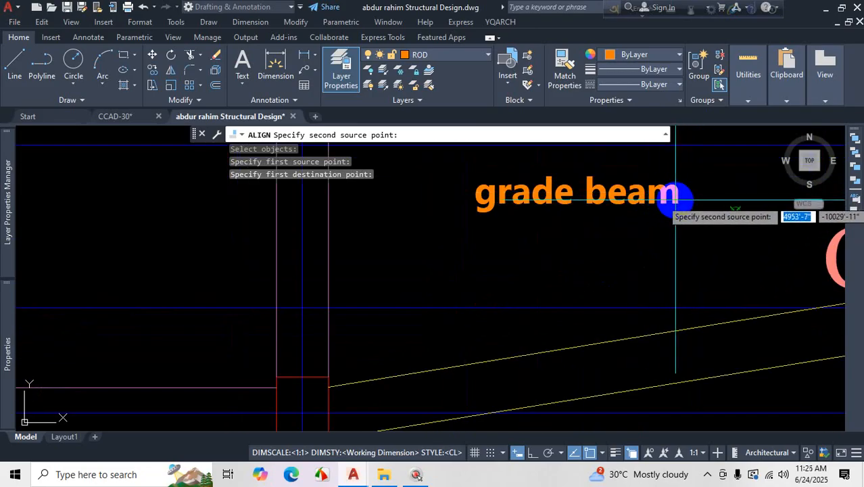
pyautogui.scroll(-2, 686, 199)
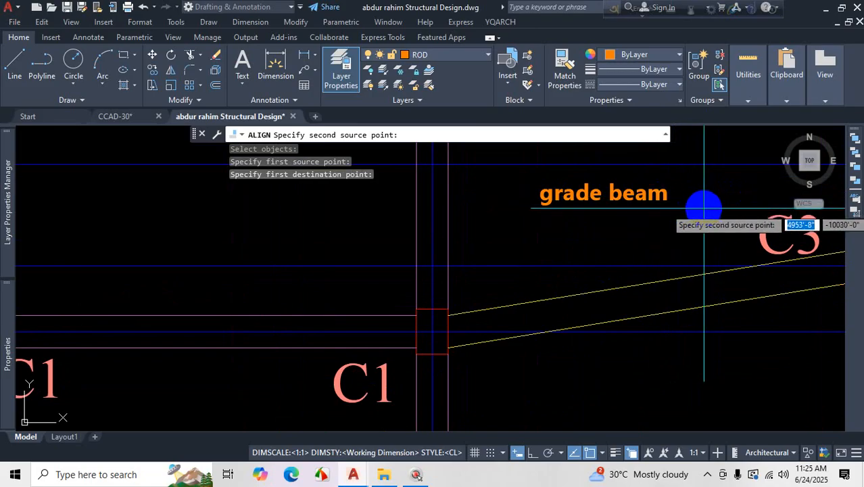
pyautogui.click(664, 197)
pyautogui.scroll(-2, 604, 199)
pyautogui.scroll(2, 664, 224)
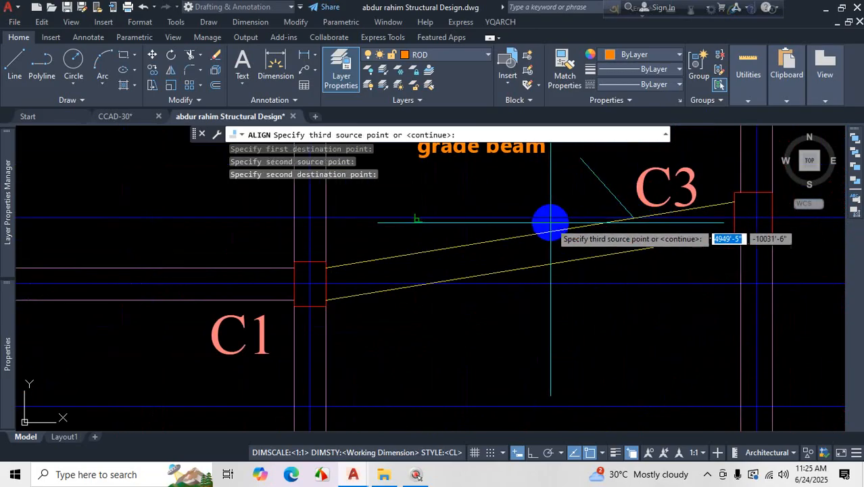
# - Finish the two-point alignment of the "grade beam" text without a third point and without scaling
pyautogui.press('Return')
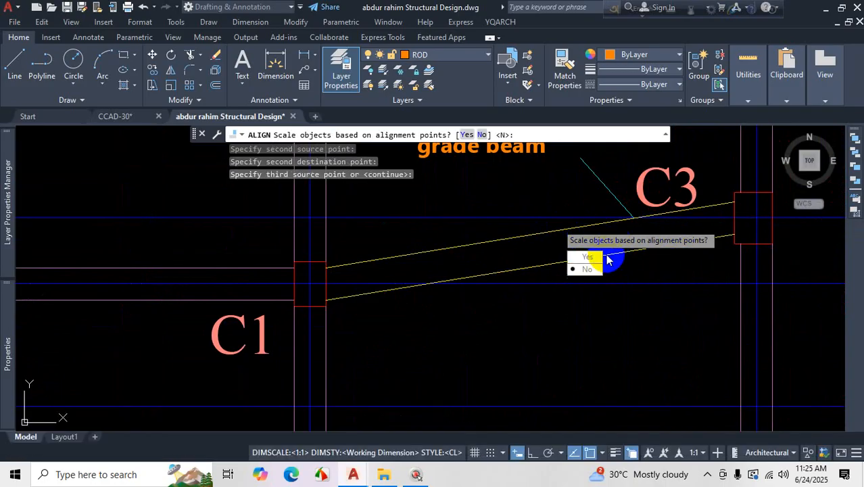
pyautogui.click(587, 269)
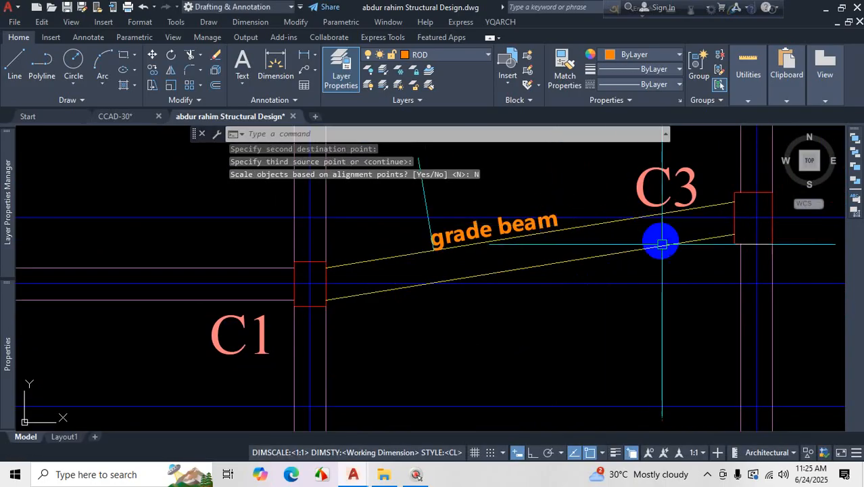
pyautogui.scroll(1, 543, 340)
pyautogui.scroll(-3, 565, 331)
pyautogui.press('Escape')
pyautogui.scroll(8, 565, 331)
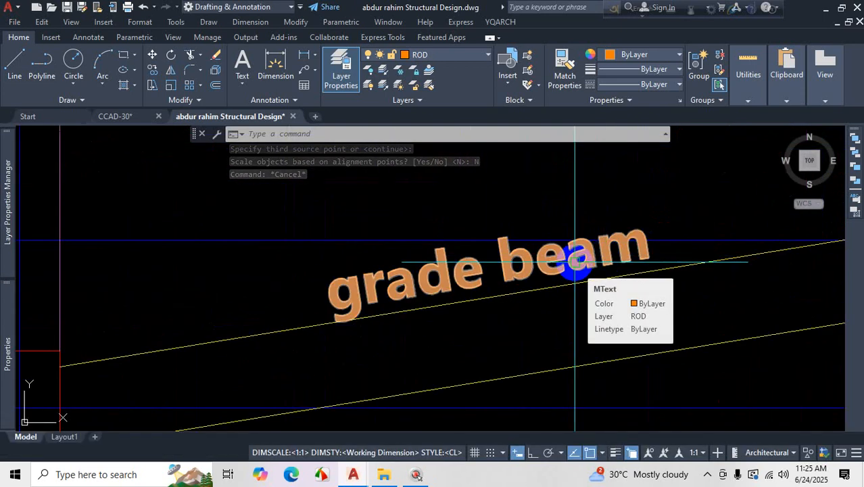
pyautogui.scroll(-2, 363, 299)
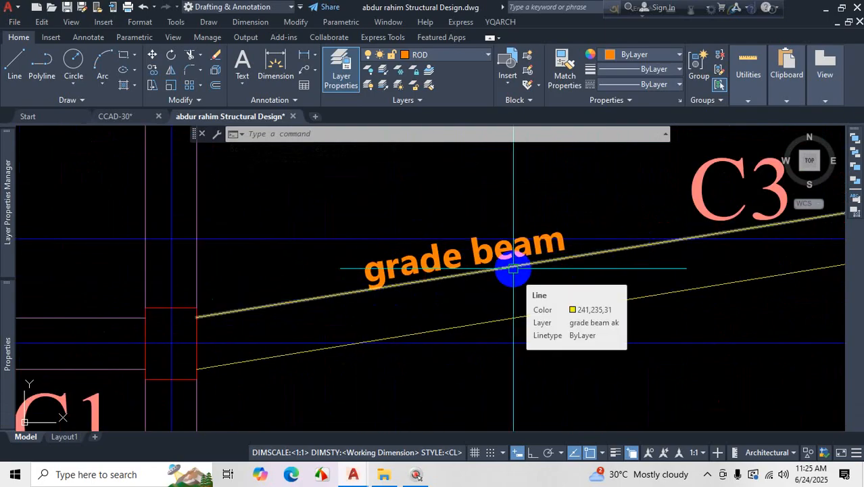
pyautogui.press('Escape')
pyautogui.press('Escape')
pyautogui.scroll(-5, 525, 263)
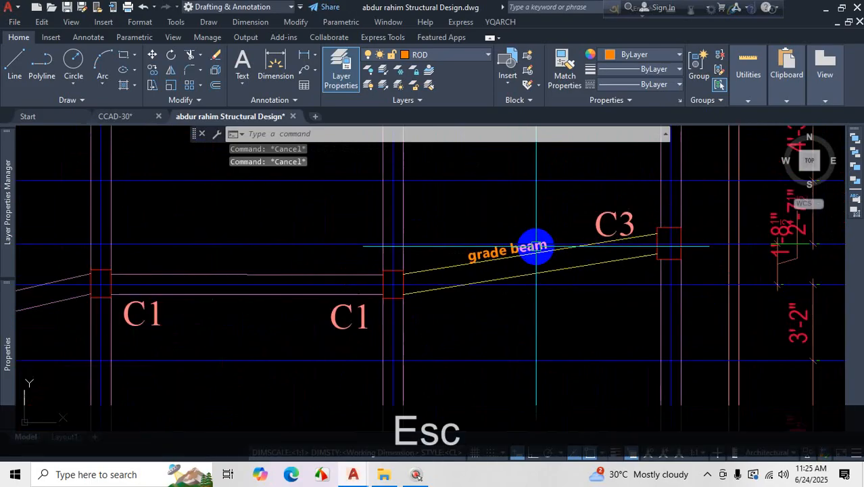
pyautogui.press('Escape')
pyautogui.scroll(5, 561, 232)
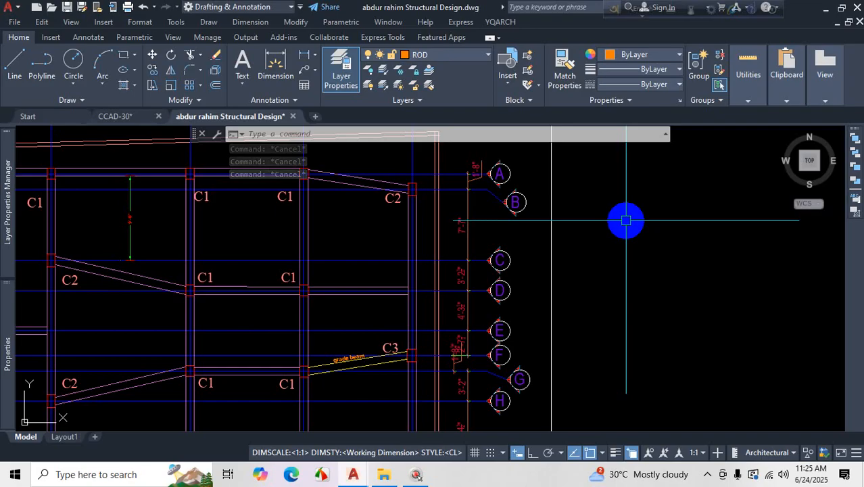
# - Start Align on the first of the two blank title-block frames below the grade beam plan, selecting the whole frame
pyautogui.scroll(-5, 556, 238)
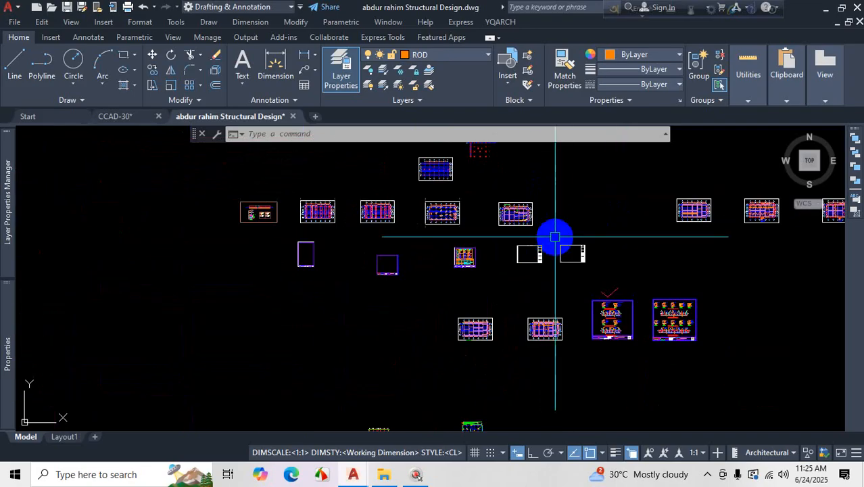
pyautogui.scroll(2, 561, 260)
pyautogui.scroll(-3, 545, 253)
pyautogui.scroll(3, 554, 233)
pyautogui.scroll(2, 556, 244)
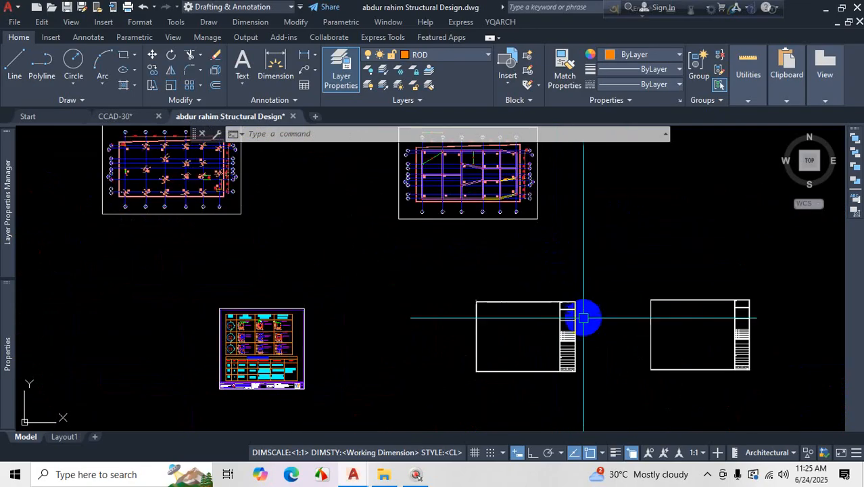
pyautogui.write('al')
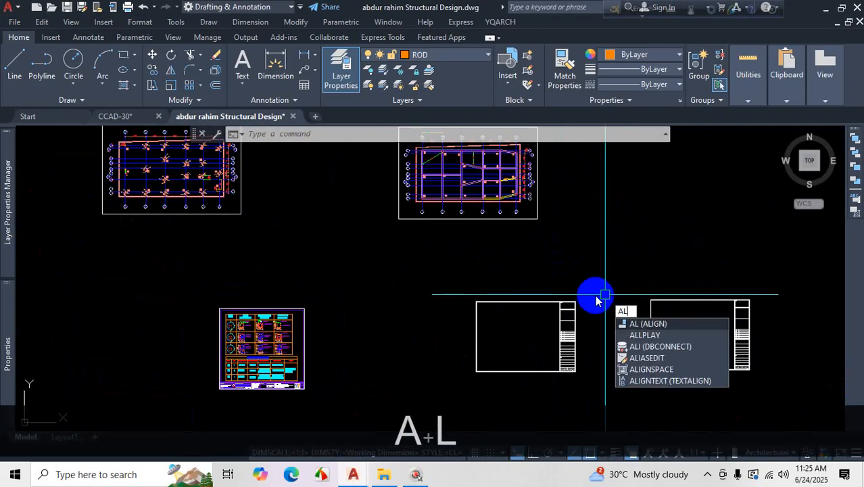
pyautogui.press('Return')
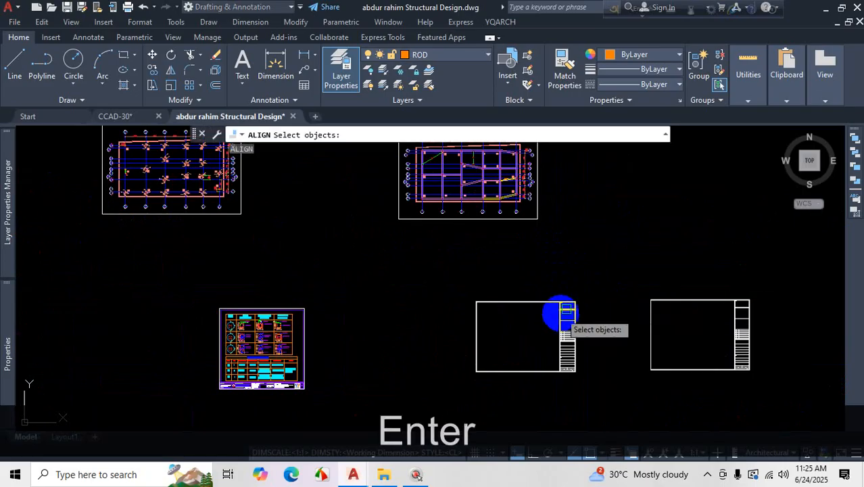
pyautogui.click(444, 386)
pyautogui.press('space')
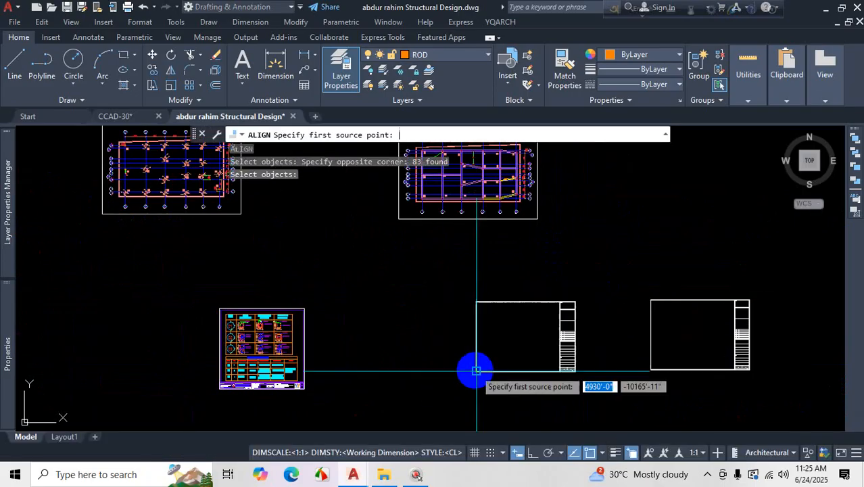
# - Pair the title-block frame's inner upper-left corner with the upper-left corner of the grade beam plan's border
pyautogui.scroll(3, 477, 304)
pyautogui.click(455, 290)
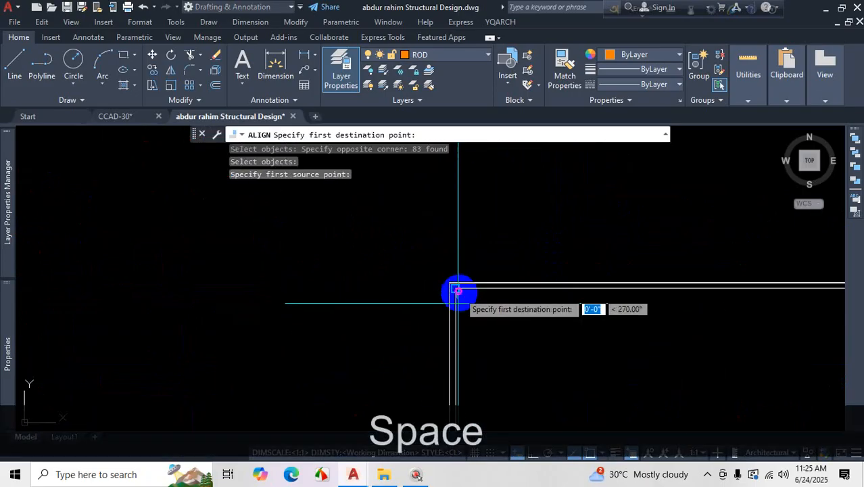
pyautogui.scroll(-5, 466, 270)
pyautogui.scroll(3, 471, 254)
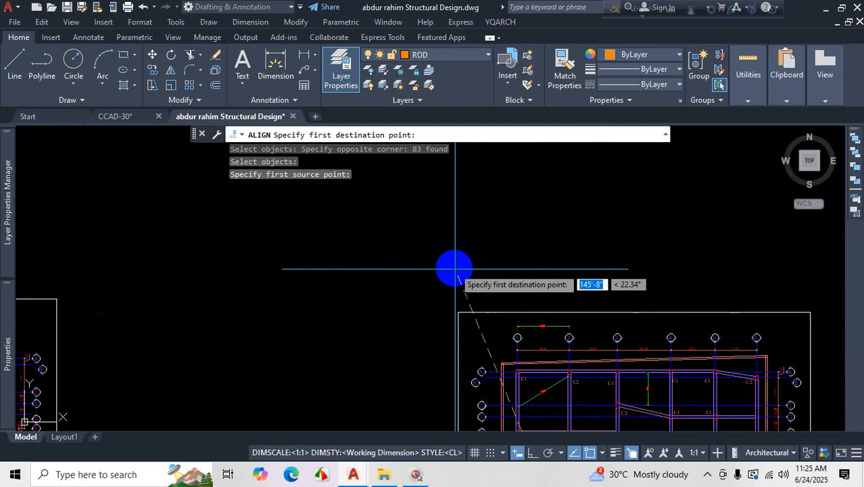
pyautogui.click(458, 309)
# - Pair the frame's inner top corner beside the title column with the upper-right corner of the grade beam plan's border
pyautogui.scroll(-3, 452, 232)
pyautogui.scroll(5, 551, 366)
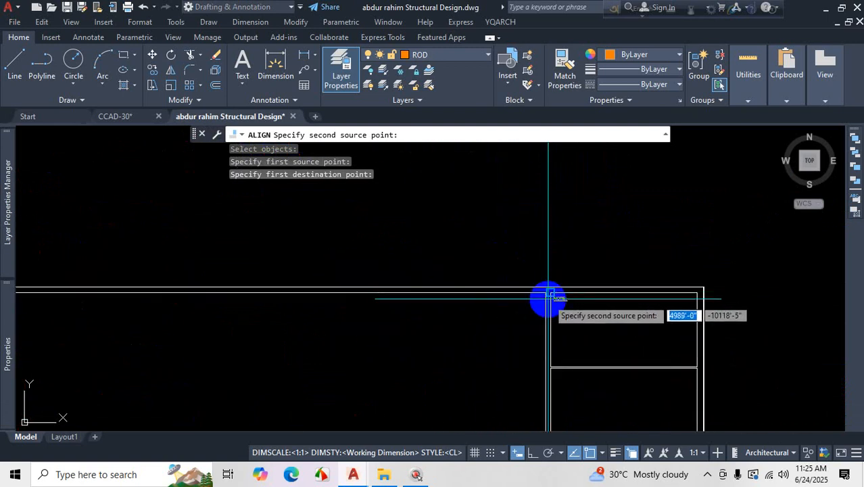
pyautogui.click(545, 293)
pyautogui.scroll(-5, 482, 270)
pyautogui.scroll(5, 478, 228)
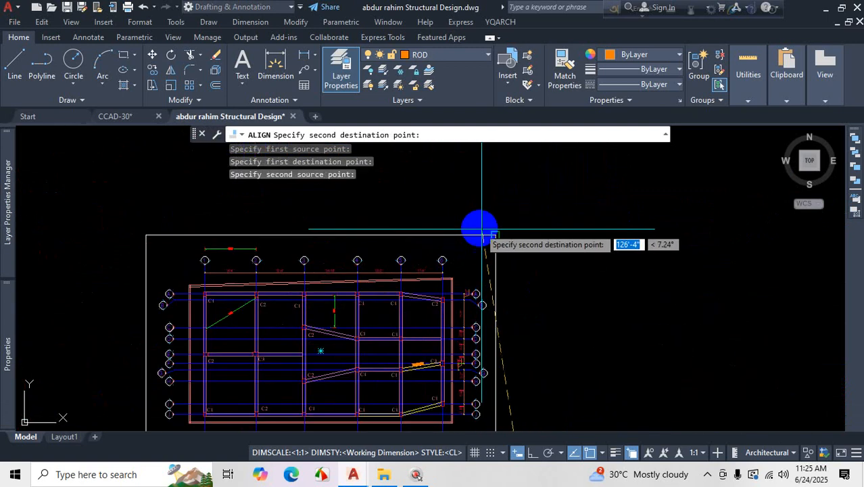
pyautogui.click(496, 238)
# - Try to align with a third pair: the inner bottom corner beside the title column and the plan border's lower-right corner
pyautogui.scroll(-3, 587, 222)
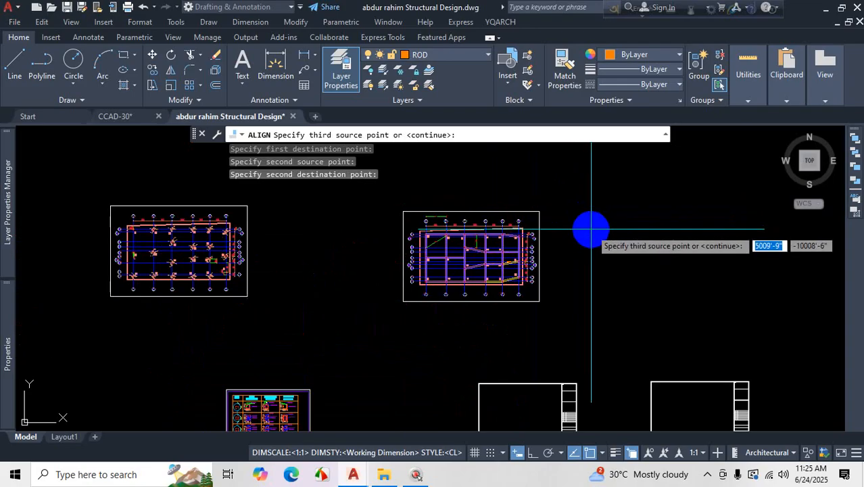
pyautogui.scroll(-4, 553, 284)
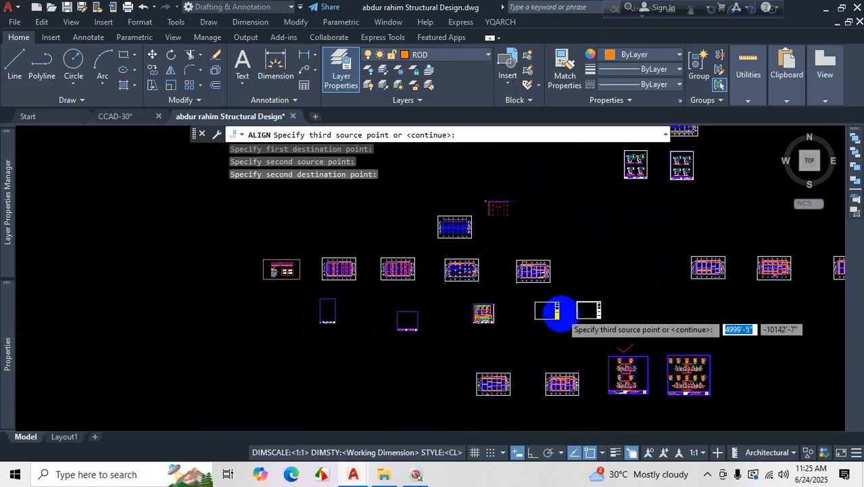
pyautogui.scroll(5, 545, 328)
pyautogui.scroll(4, 549, 305)
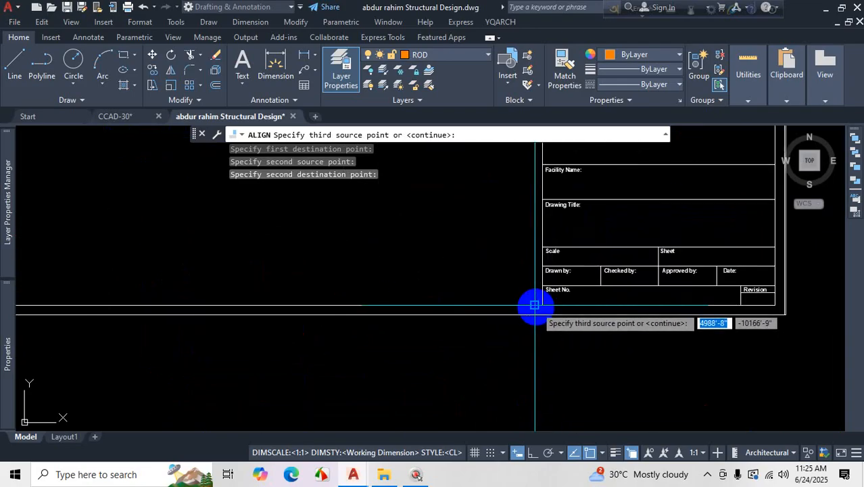
pyautogui.scroll(-2, 536, 305)
pyautogui.click(501, 319)
pyautogui.scroll(-5, 481, 232)
pyautogui.scroll(5, 485, 240)
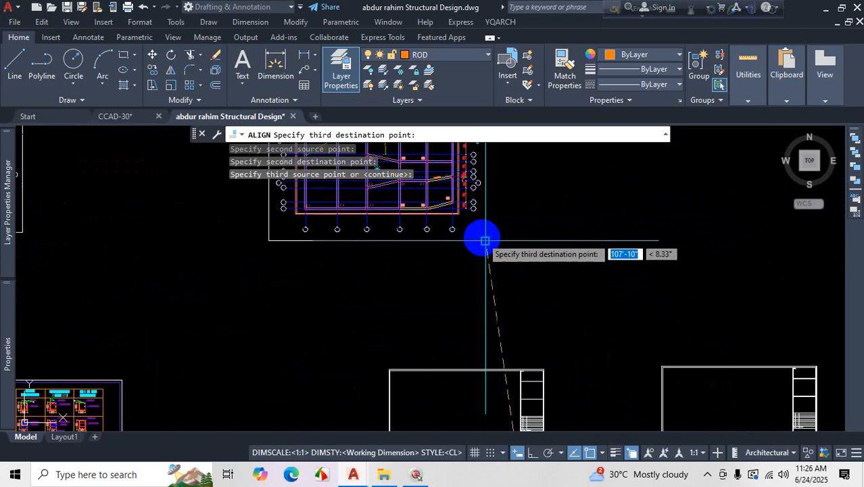
pyautogui.click(485, 240)
pyautogui.scroll(-4, 383, 170)
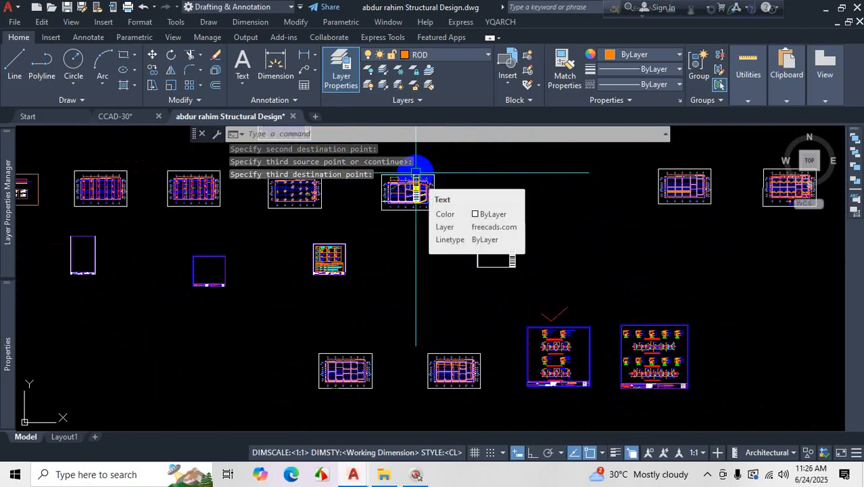
# - Undo the three-point alignment of the title-block frame
pyautogui.press('Escape')
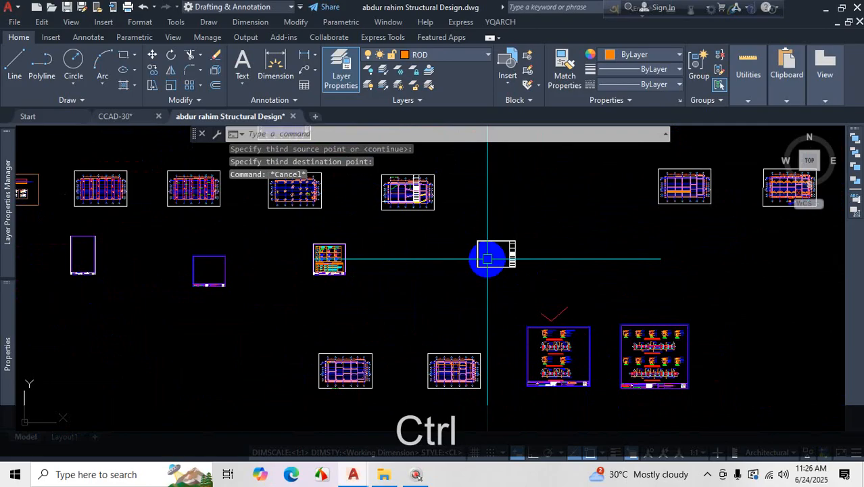
pyautogui.hotkey('ctrl', 'z')
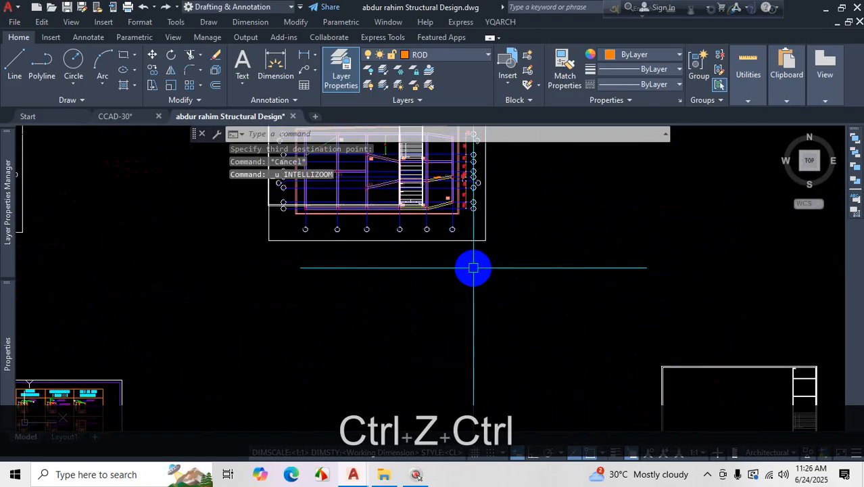
pyautogui.hotkey('ctrl', 'z')
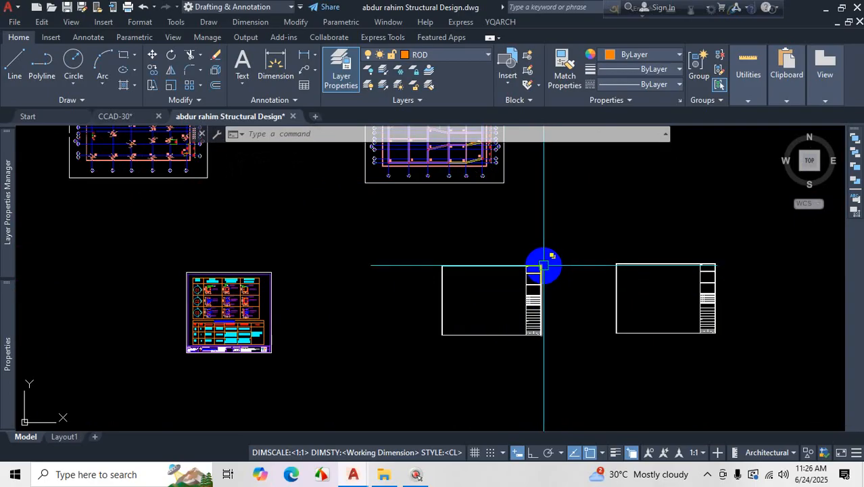
# - Select the rectangular border of the grade beam plan and start Copy from a base point in the empty space beside it
pyautogui.moveTo(543, 265)
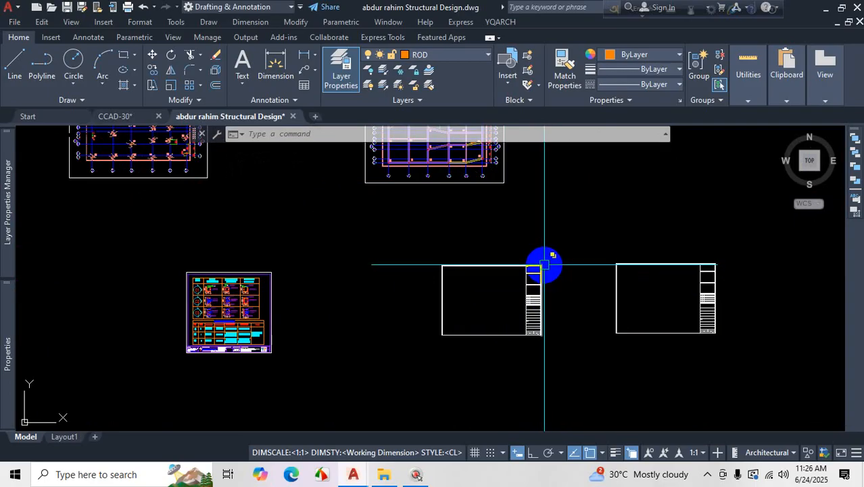
pyautogui.scroll(-2, 492, 254)
pyautogui.scroll(2, 466, 166)
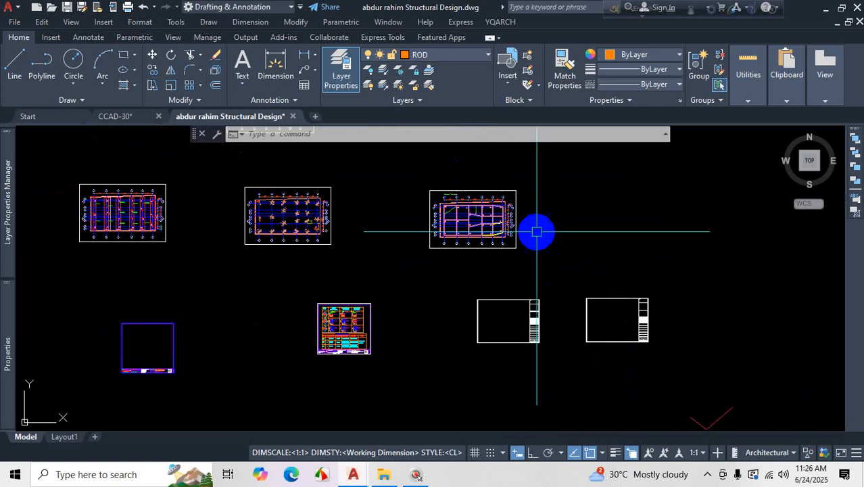
pyautogui.scroll(-1, 527, 217)
pyautogui.scroll(3, 488, 179)
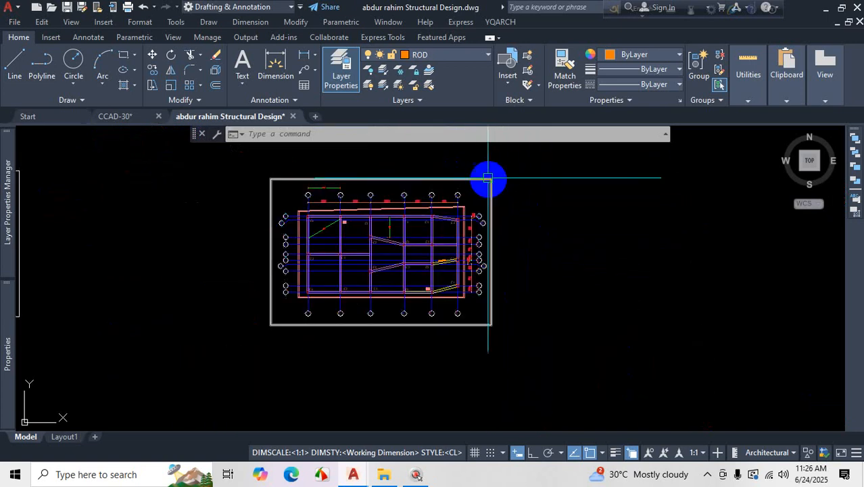
pyautogui.click(505, 171)
pyautogui.click(484, 180)
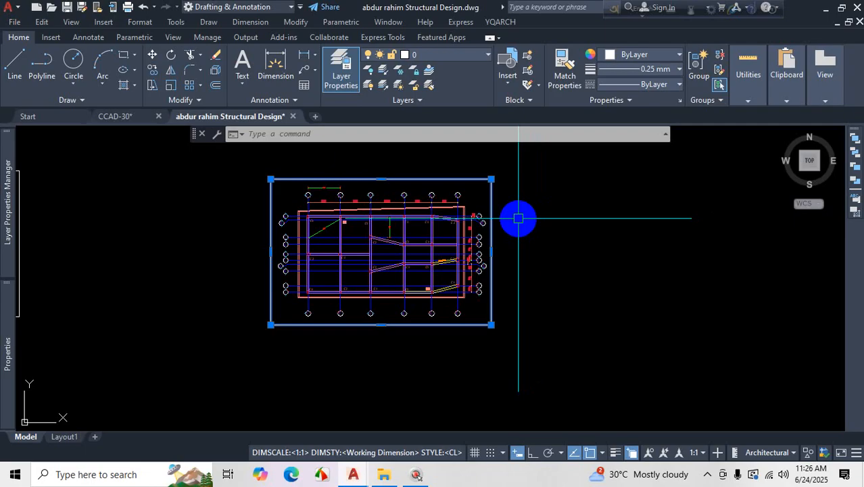
pyautogui.write('co')
pyautogui.press('Return')
pyautogui.click(518, 218)
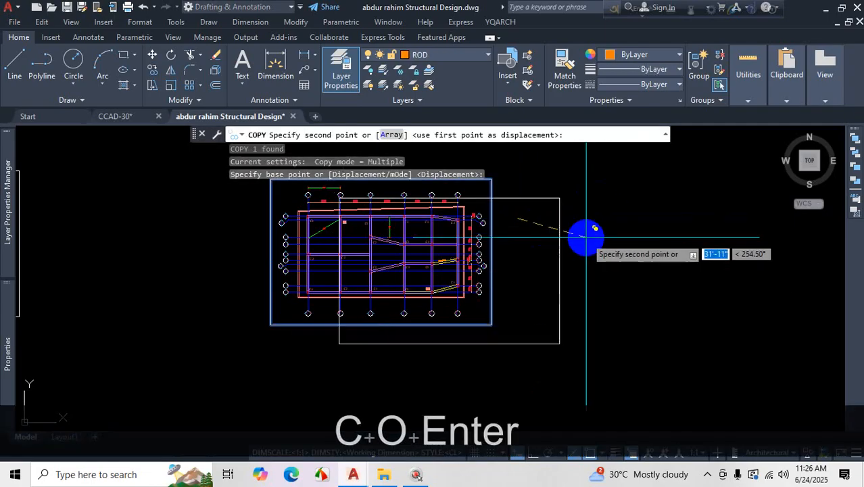
# - Place one copy of the border in the open space to the right of the grade beam plan and end Copy
pyautogui.scroll(-6, 586, 237)
pyautogui.scroll(3, 656, 226)
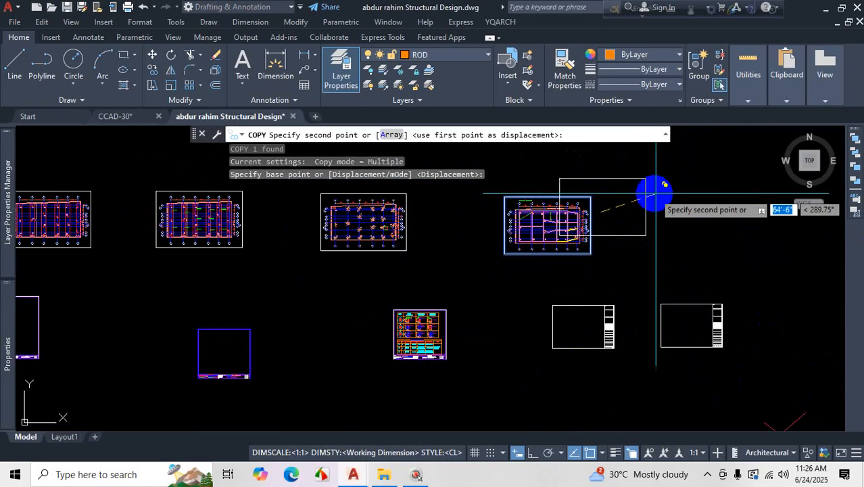
pyautogui.scroll(2, 655, 211)
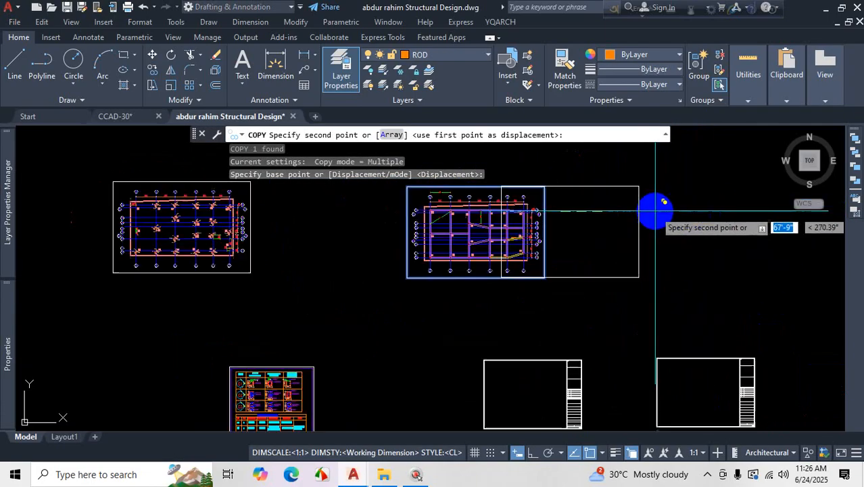
pyautogui.scroll(-5, 689, 237)
pyautogui.scroll(6, 658, 226)
pyautogui.click(643, 218)
pyautogui.scroll(-2, 629, 224)
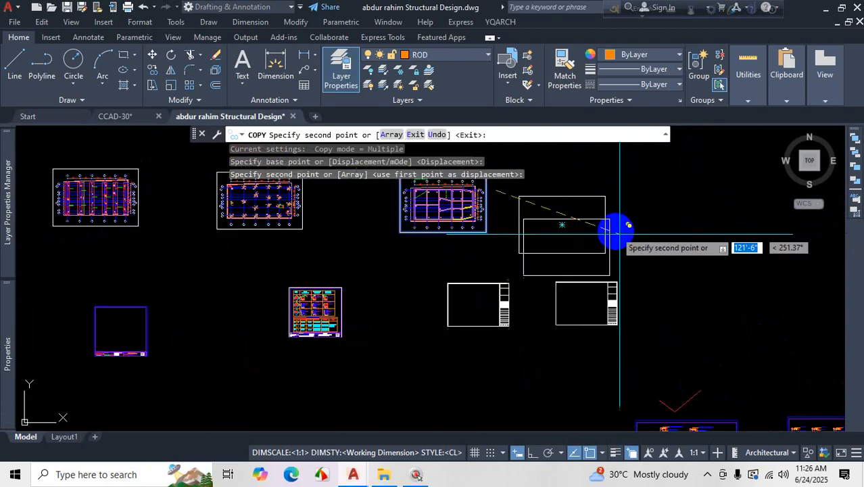
pyautogui.scroll(-3, 629, 225)
pyautogui.scroll(5, 582, 254)
pyautogui.press('Escape')
# - Start Move on the entire first blank title-block frame, using its inner lower-left corner as the base point
pyautogui.click(598, 249)
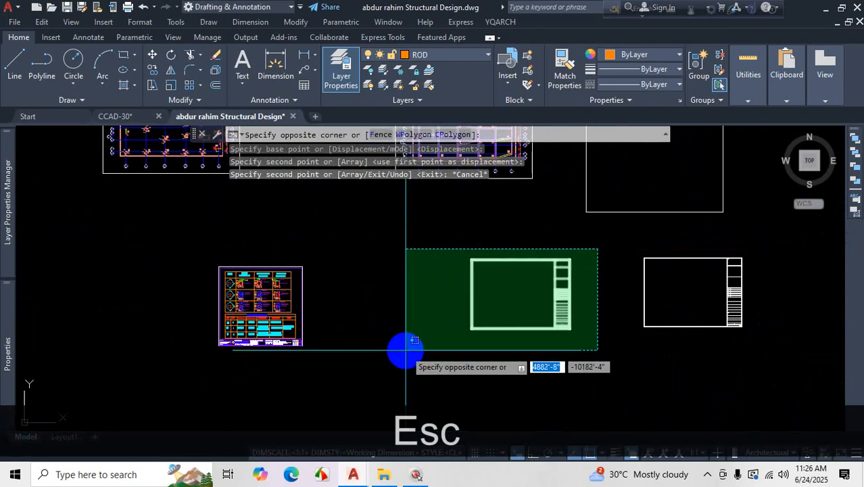
pyautogui.click(406, 350)
pyautogui.write('m')
pyautogui.press('Return')
pyautogui.scroll(5, 473, 338)
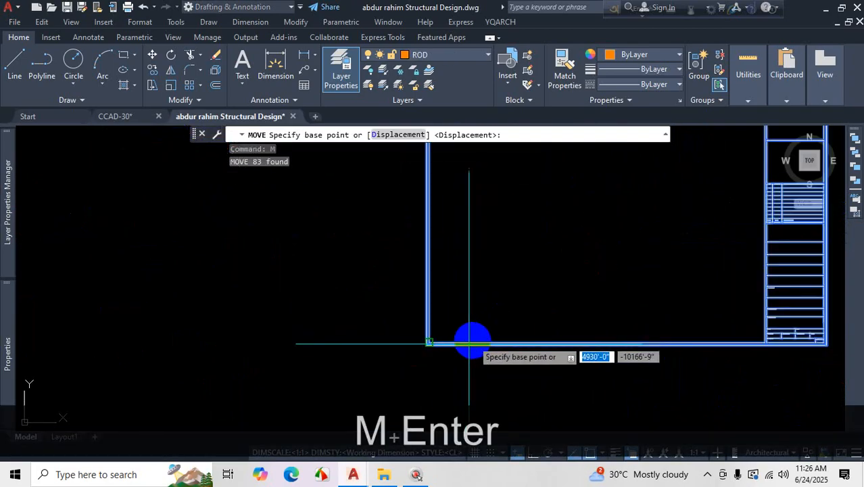
pyautogui.scroll(8, 472, 344)
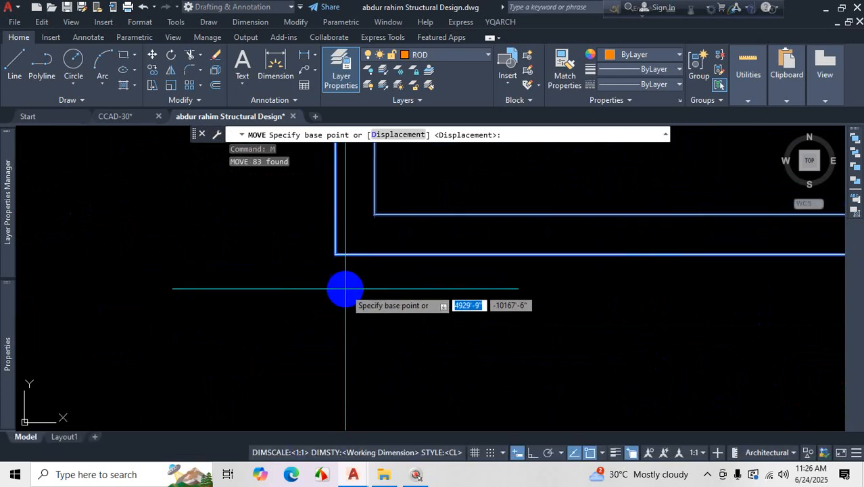
pyautogui.scroll(6, 346, 289)
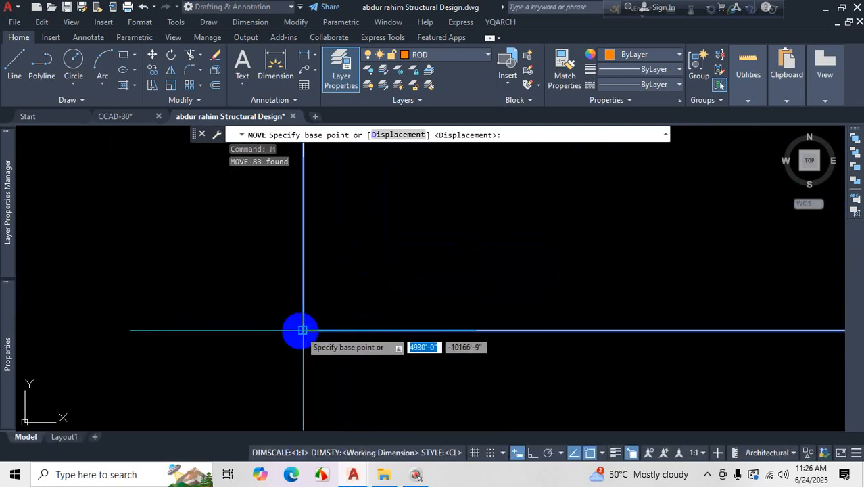
pyautogui.click(302, 330)
# - Place the title-block frame with its base point on the lower-left corner of the copied border
pyautogui.scroll(-10, 302, 330)
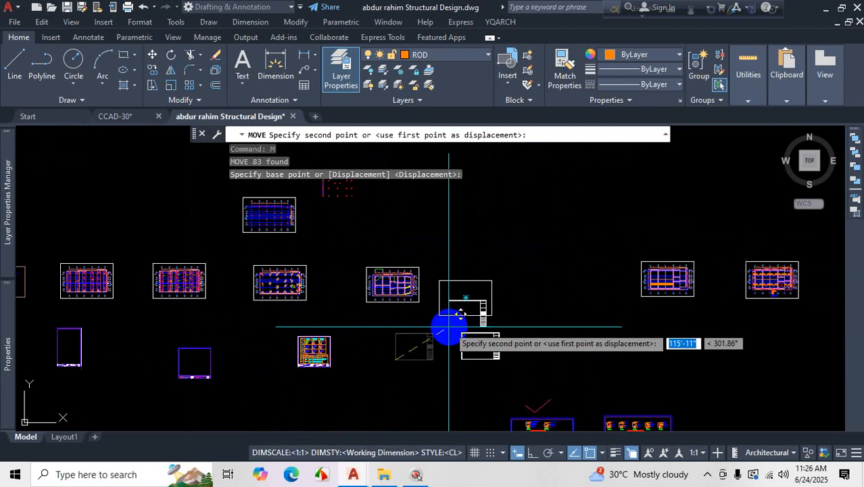
pyautogui.scroll(5, 449, 327)
pyautogui.scroll(-3, 425, 290)
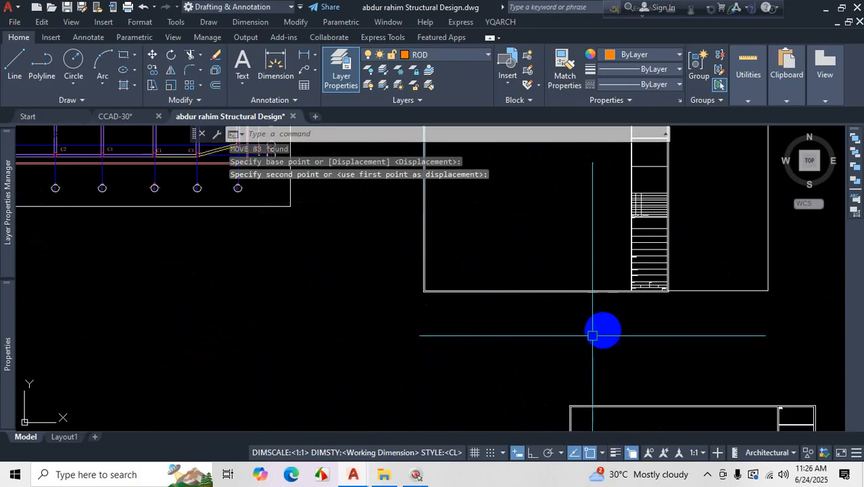
pyautogui.scroll(-3, 602, 333)
pyautogui.scroll(5, 568, 285)
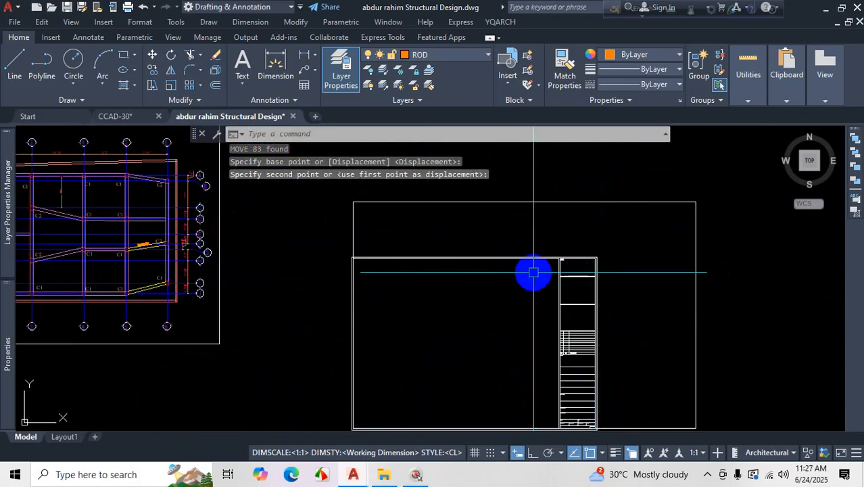
pyautogui.click(547, 203)
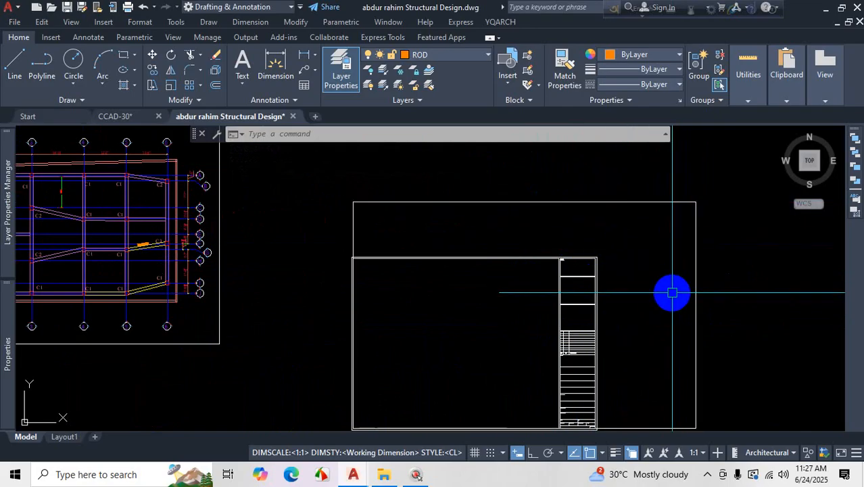
# - Start Scale on the entire title-block frame over the copied border, removing the border itself from the selection
pyautogui.click(199, 100)
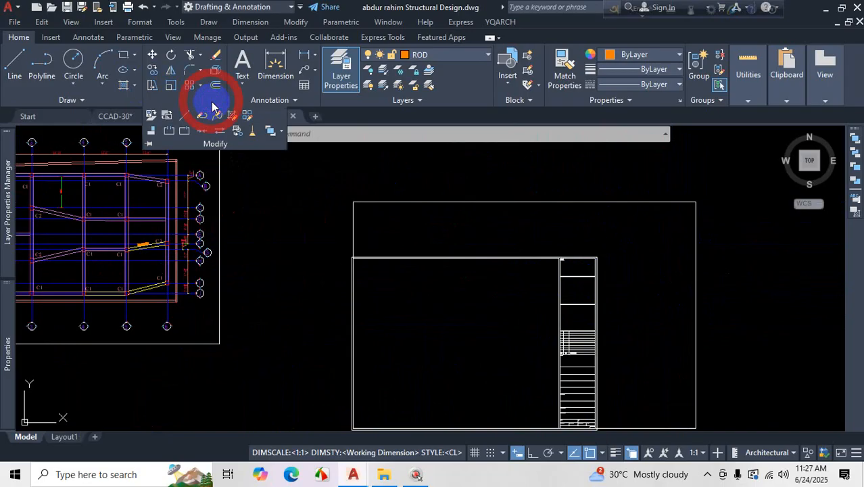
pyautogui.press('Escape')
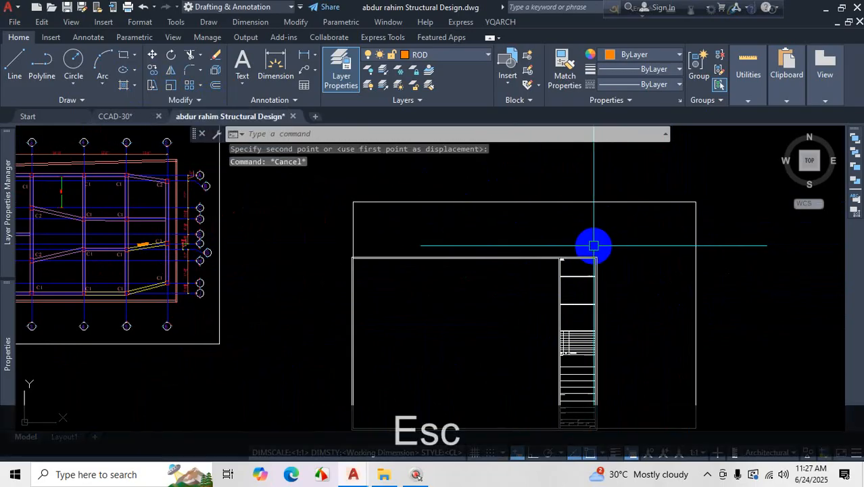
pyautogui.write('sc')
pyautogui.press('Return')
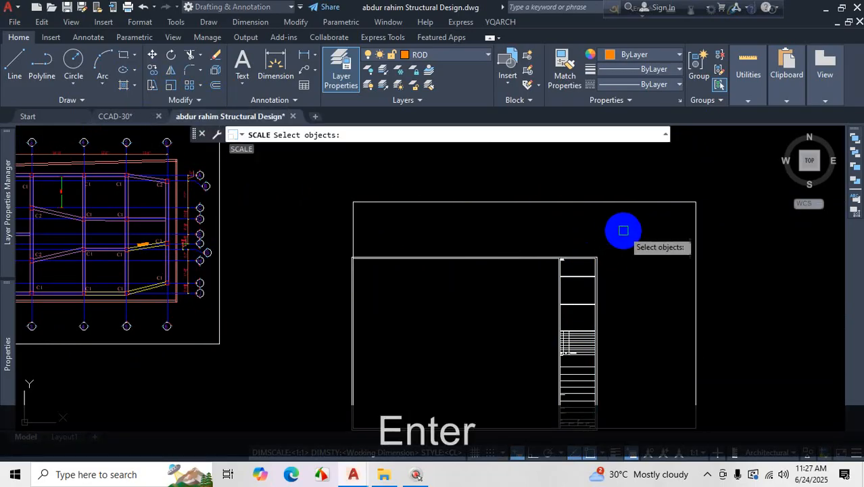
pyautogui.scroll(-2, 622, 231)
pyautogui.click(623, 230)
pyautogui.click(415, 373)
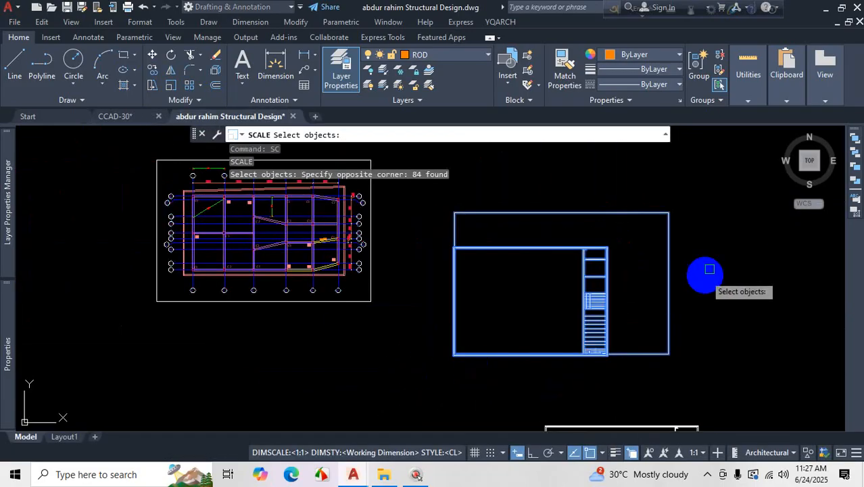
pyautogui.keyDown('shift'); pyautogui.click(685, 189); pyautogui.keyUp('shift')
pyautogui.keyDown('shift'); pyautogui.click(634, 229); pyautogui.keyUp('shift')
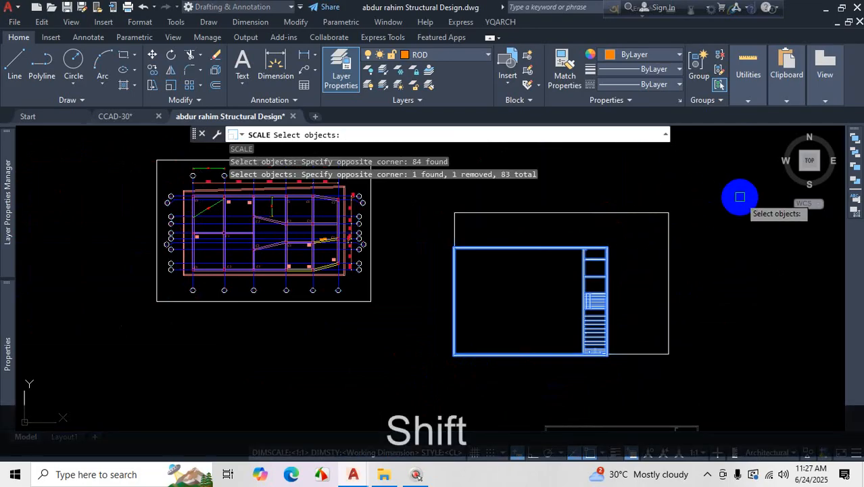
pyautogui.press('Return')
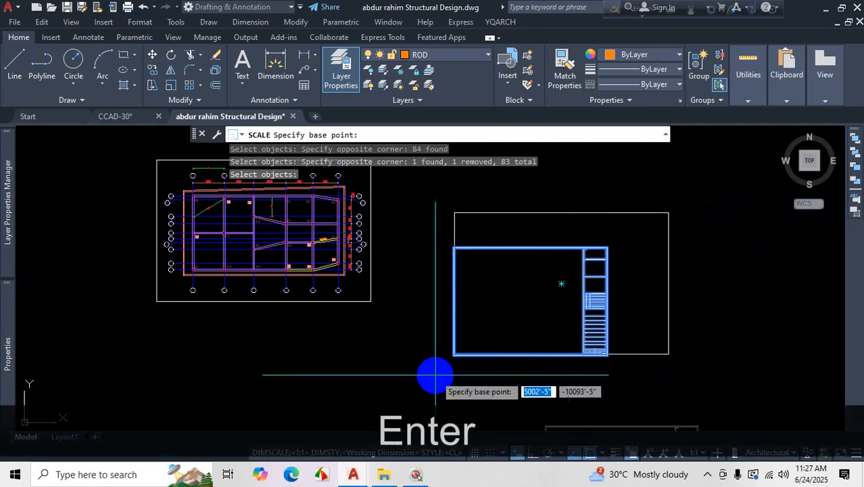
# - Set the scale base point at the frame's inner lower-left corner and choose the Reference option
pyautogui.scroll(5, 447, 355)
pyautogui.scroll(5, 513, 357)
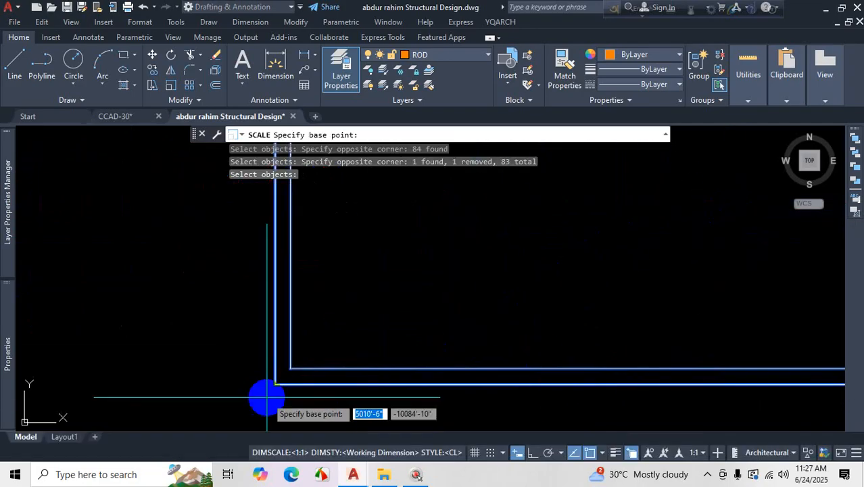
pyautogui.click(289, 370)
pyautogui.scroll(-5, 396, 285)
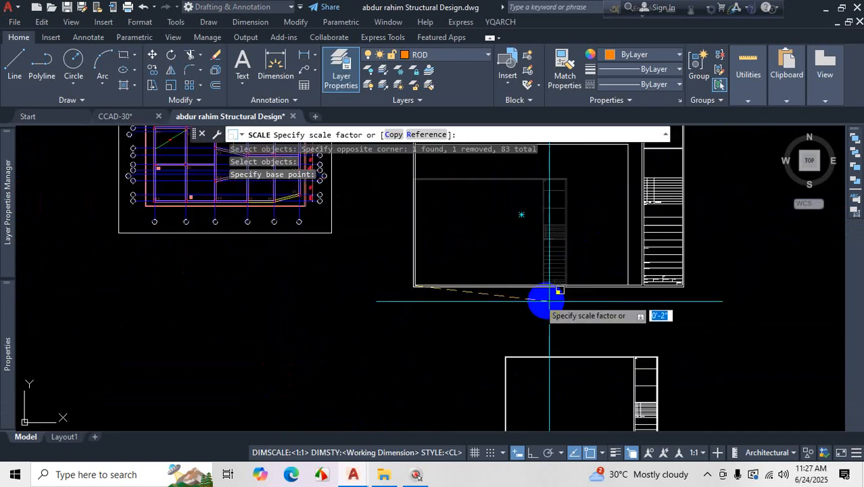
pyautogui.scroll(-5, 507, 287)
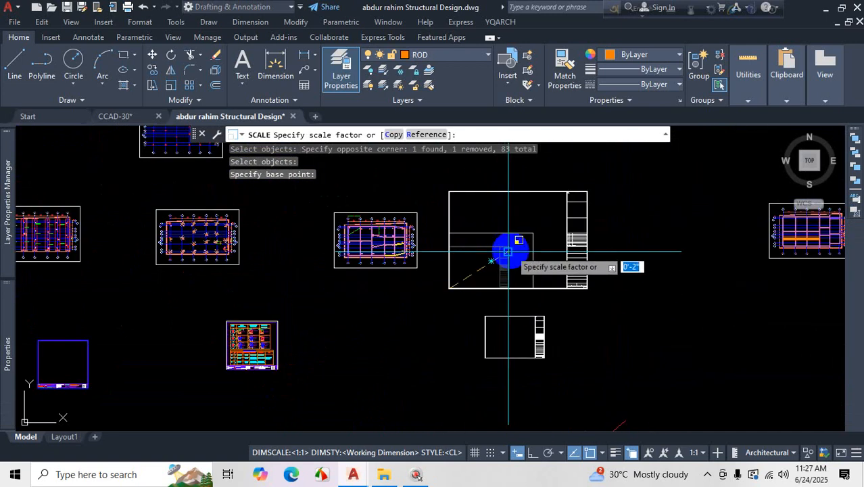
pyautogui.click(433, 137)
# - Define the reference length from the inner lower-left corner to the lower-right corner of the frame's drawing area, beside the title block
pyautogui.scroll(6, 422, 305)
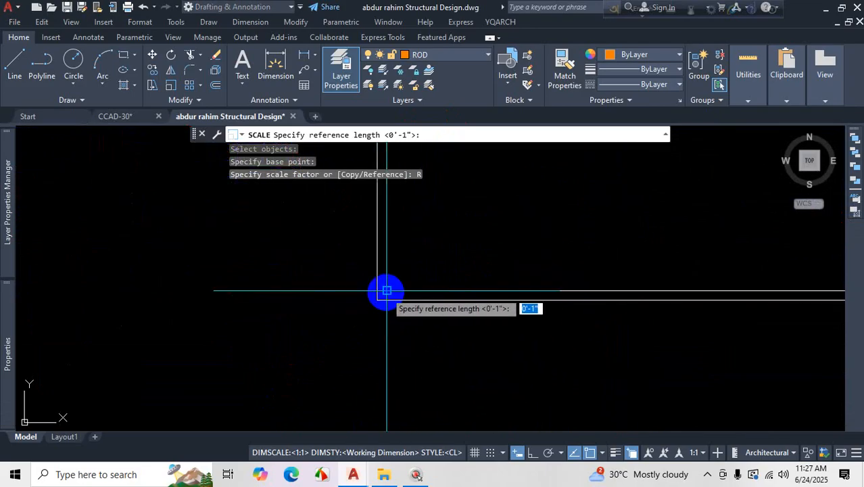
pyautogui.scroll(-5, 386, 291)
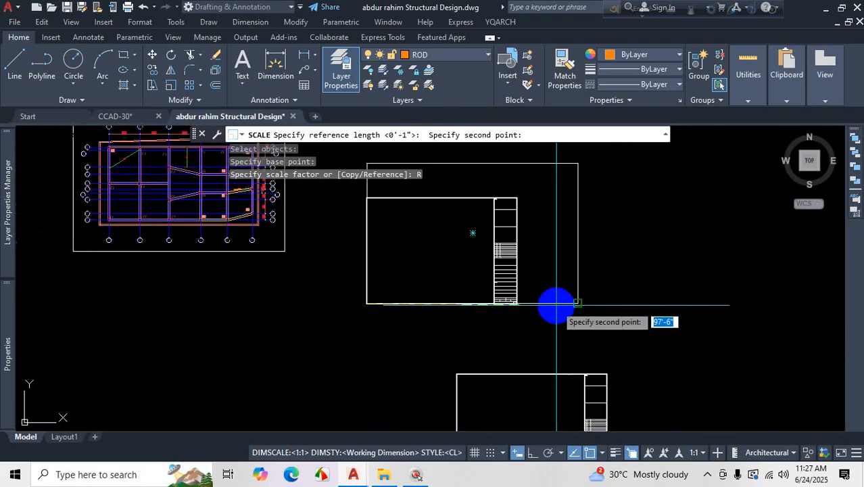
pyautogui.scroll(10, 473, 316)
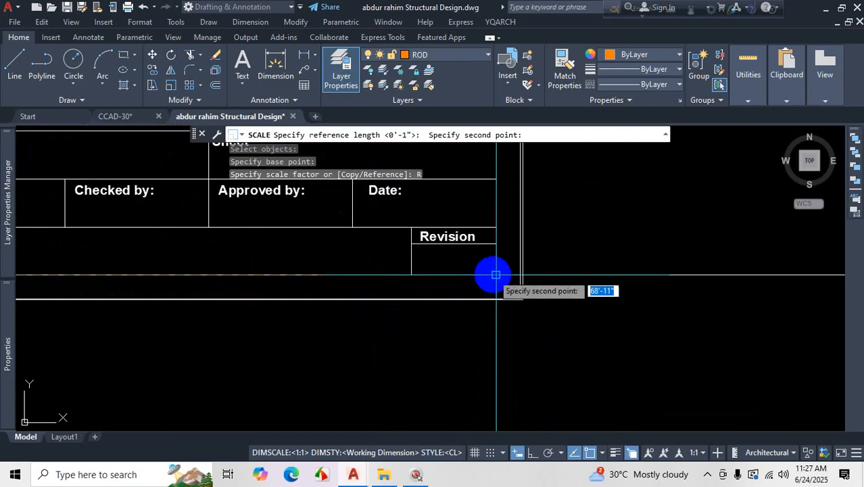
pyautogui.scroll(-4, 596, 284)
pyautogui.scroll(2, 500, 282)
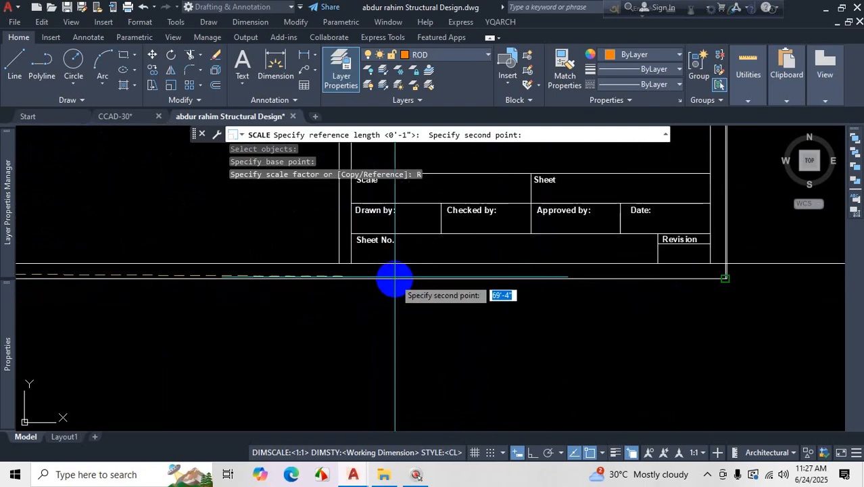
pyautogui.click(340, 264)
# - Set the new length at the copied border's lower-right corner so the frame's drawing area matches the border's width
pyautogui.scroll(-8, 448, 193)
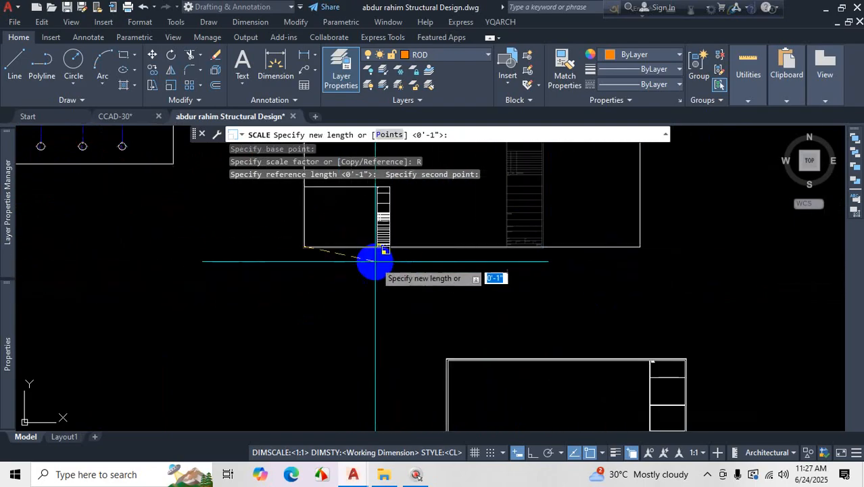
pyautogui.scroll(6, 678, 266)
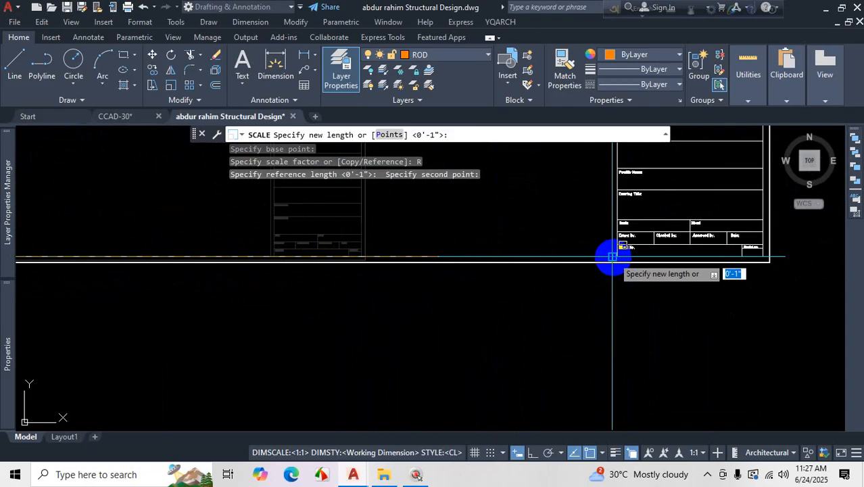
pyautogui.click(612, 255)
pyautogui.scroll(-5, 595, 316)
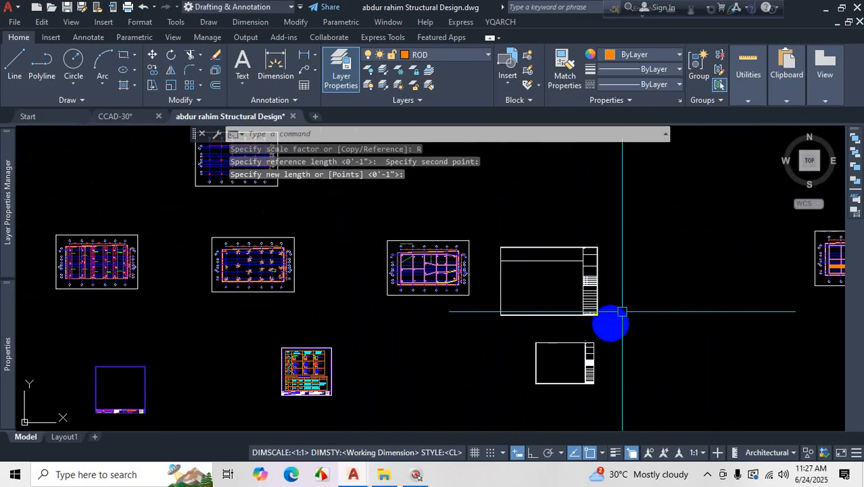
pyautogui.scroll(8, 622, 312)
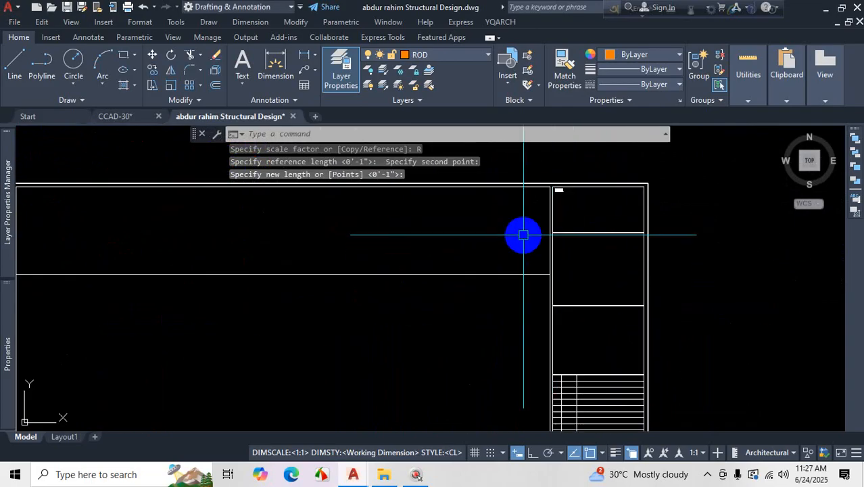
pyautogui.scroll(-4, 527, 233)
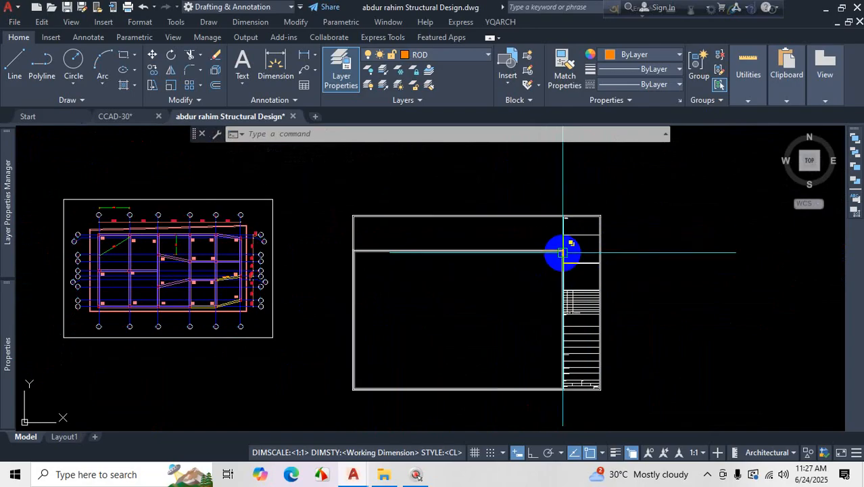
pyautogui.scroll(3, 544, 263)
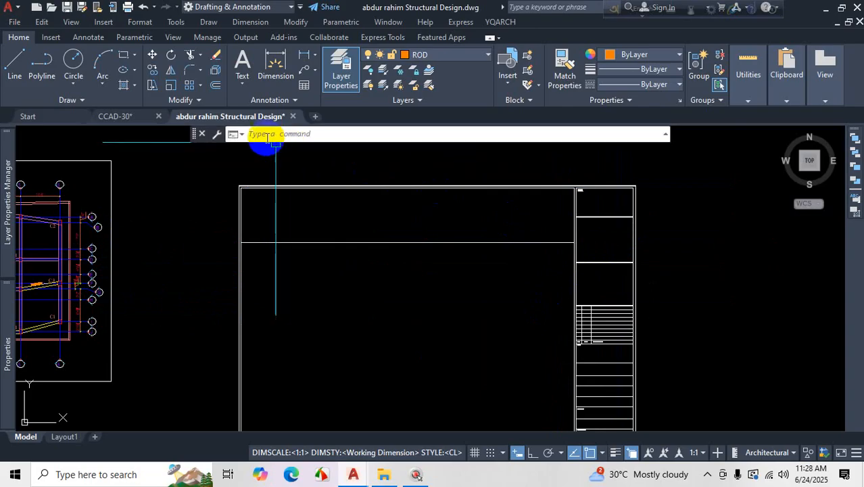
pyautogui.click(198, 100)
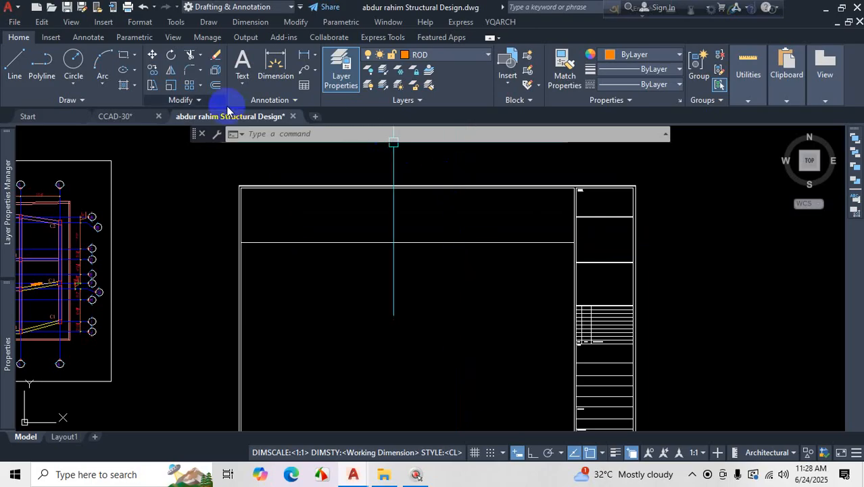
pyautogui.click(357, 203)
pyautogui.press('Escape')
pyautogui.write('S')
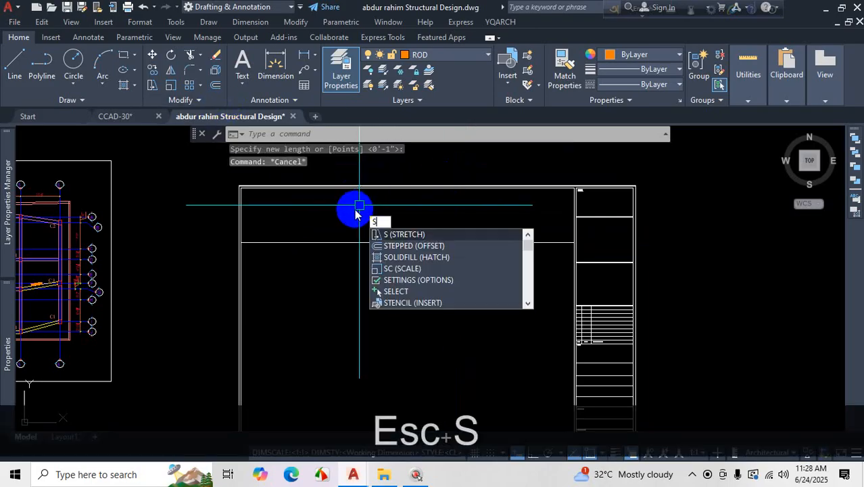
pyautogui.click(418, 234)
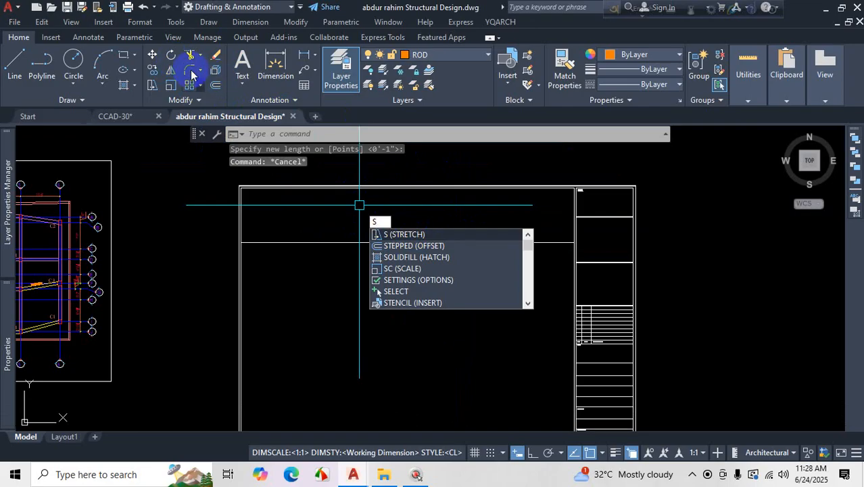
pyautogui.click(211, 99)
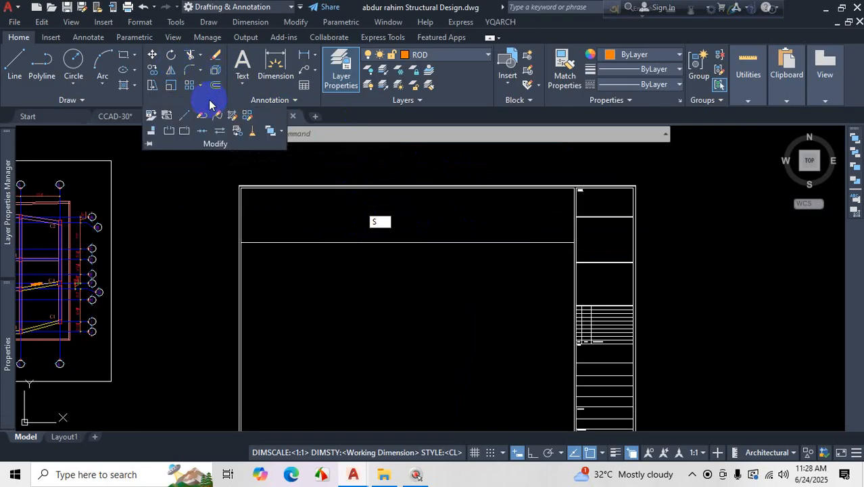
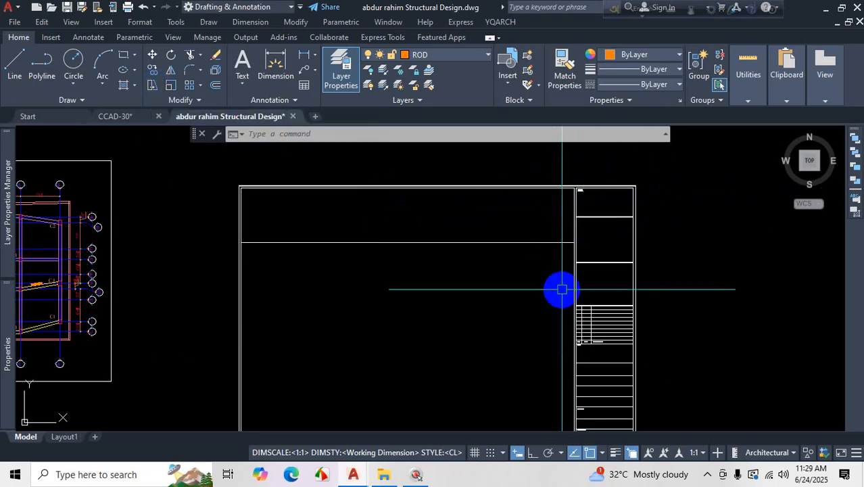
# - Start Stretch and begin a crossing window from beyond the upper-right corner of the scaled title-block frame
pyautogui.click(193, 100)
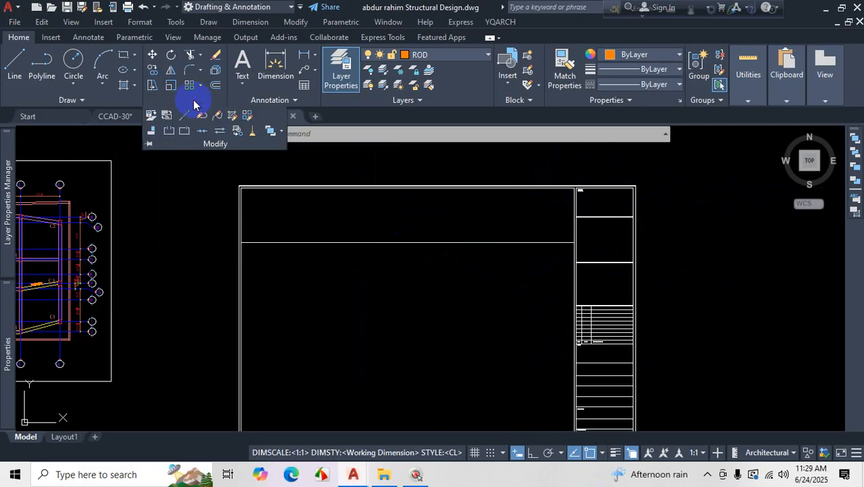
pyautogui.click(155, 86)
pyautogui.scroll(-2, 419, 213)
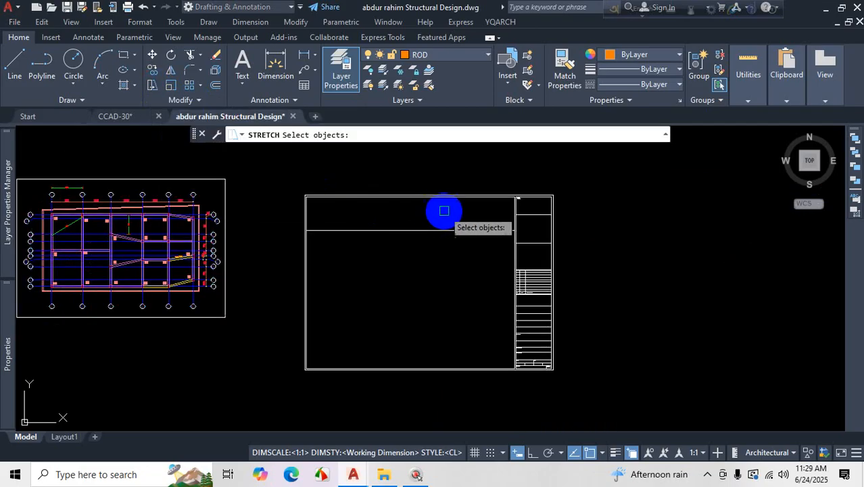
pyautogui.scroll(2, 487, 215)
pyautogui.scroll(-2, 547, 219)
pyautogui.scroll(2, 588, 183)
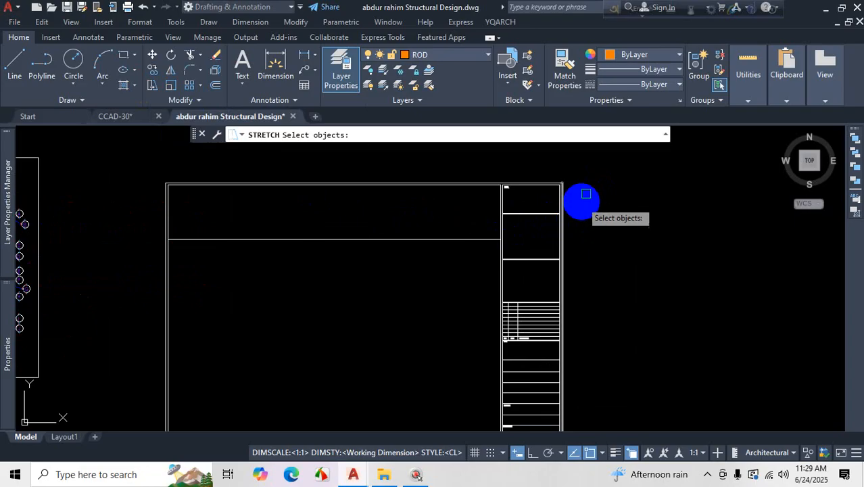
pyautogui.click(592, 166)
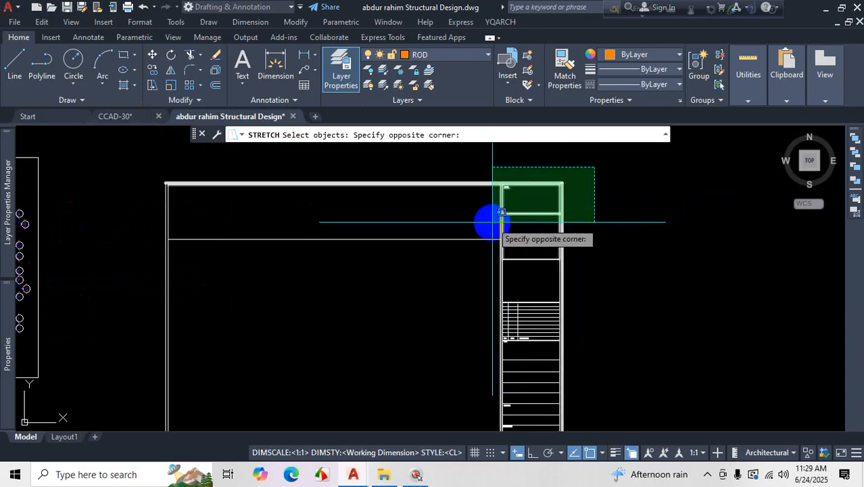
pyautogui.scroll(-2, 452, 228)
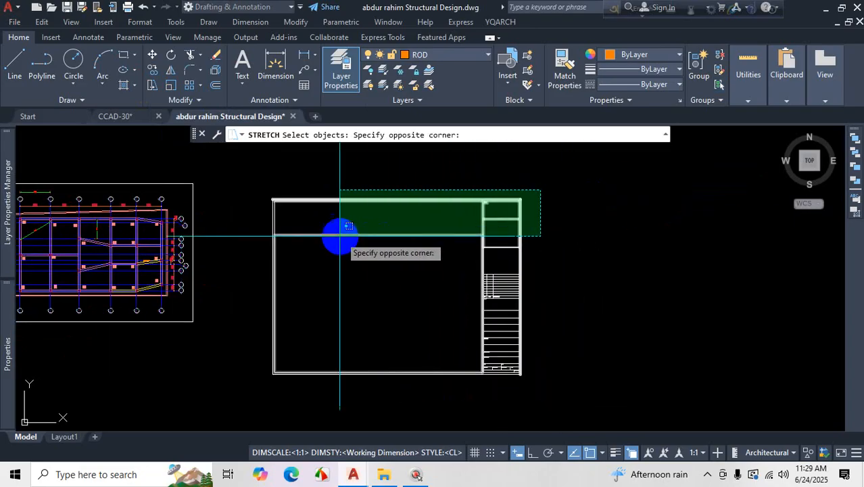
pyautogui.scroll(2, 252, 229)
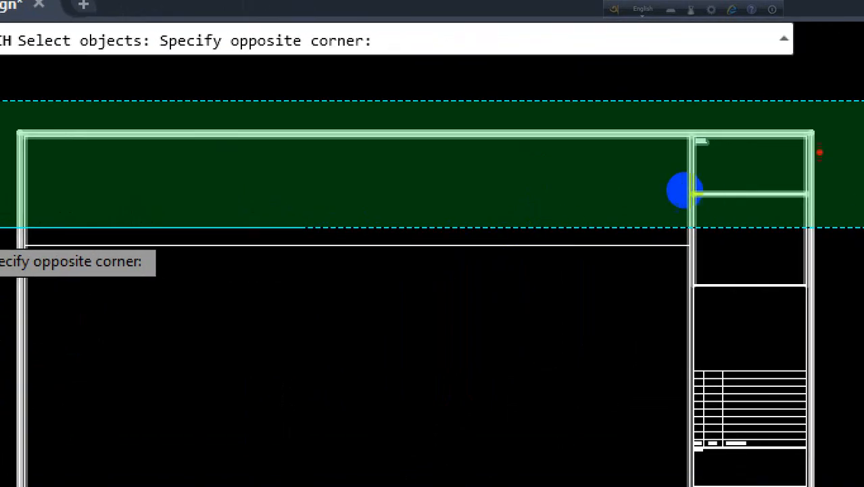
pyautogui.moveTo(825, 229); pyautogui.dragTo(98, 218)
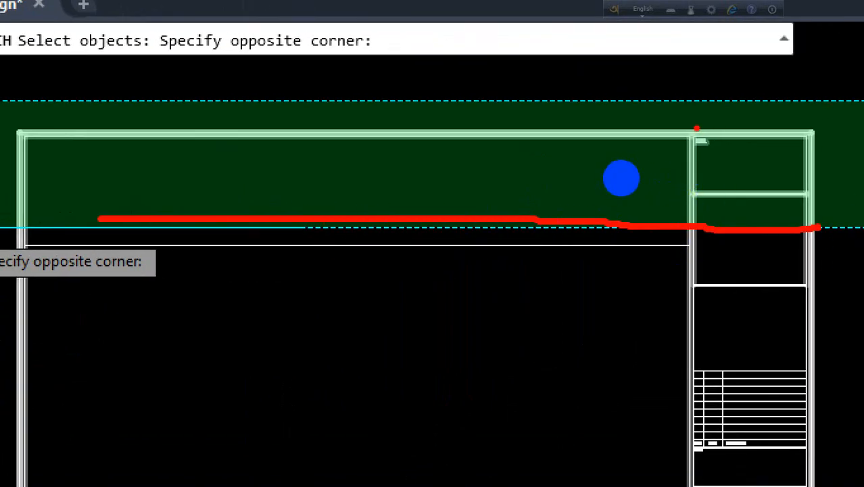
pyautogui.moveTo(697, 128); pyautogui.dragTo(689, 260)
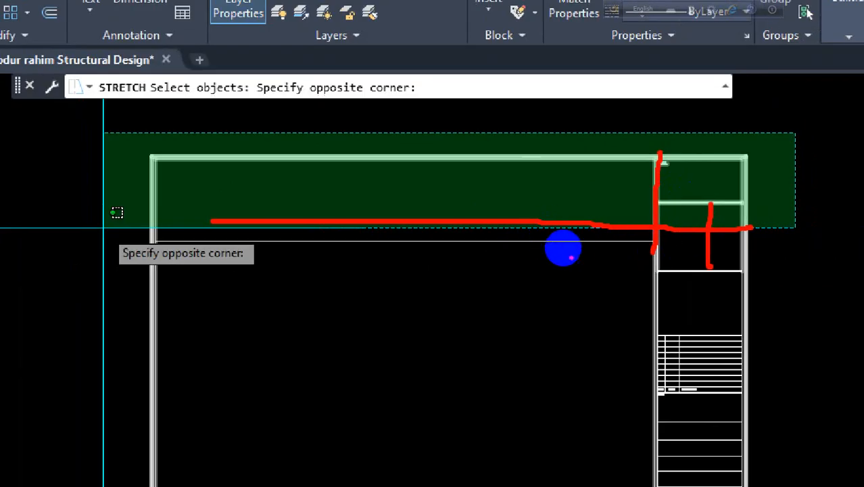
pyautogui.moveTo(689, 210)
pyautogui.mouseDown()
pyautogui.moveTo(637, 255)
pyautogui.moveTo(648, 216)
pyautogui.mouseUp()
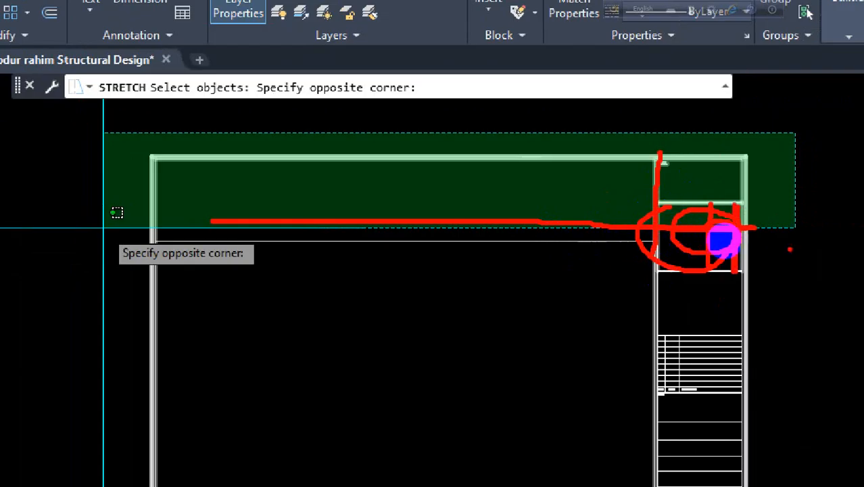
pyautogui.press('Escape')
# - Complete the crossing window over the frame's whole upper edge and first title-block row, keeping it above the copied border's top line
pyautogui.scroll(3, 651, 223)
pyautogui.scroll(-2, 717, 223)
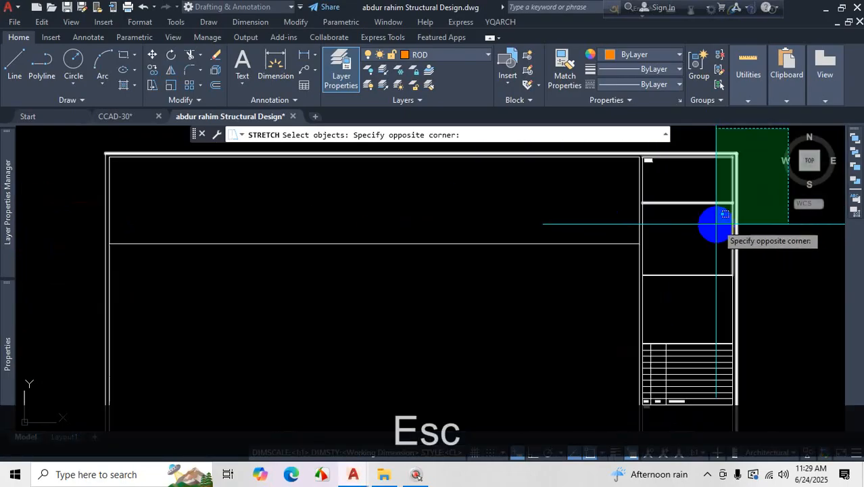
pyautogui.scroll(-2, 725, 215)
pyautogui.click(305, 224)
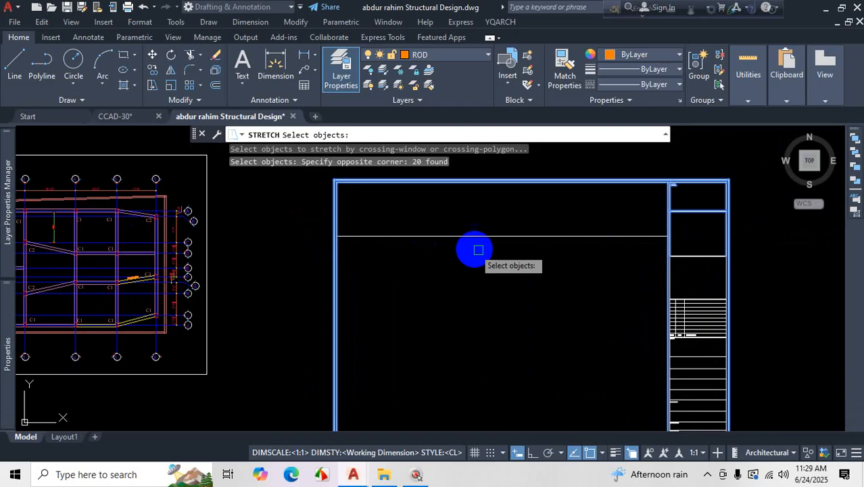
# - Stretch the frame's upper edge and first title-block row down from the drawing area's upper-right corner to the copied border's top line
pyautogui.press('space')
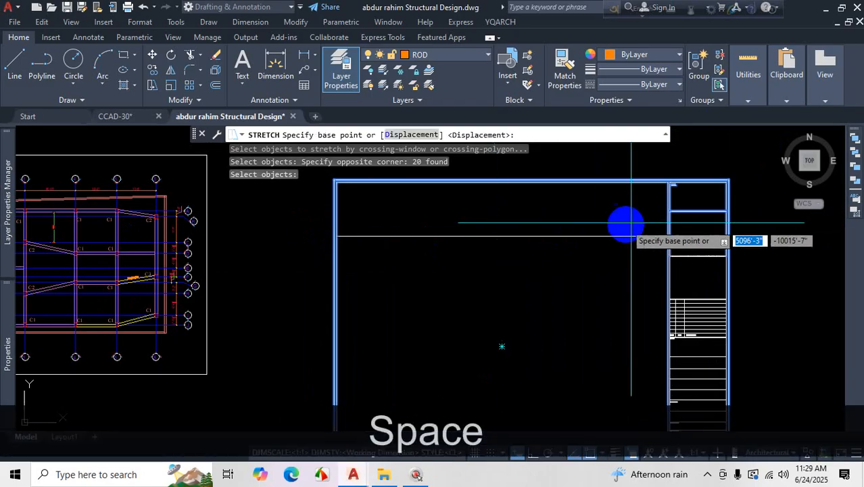
pyautogui.scroll(3, 662, 193)
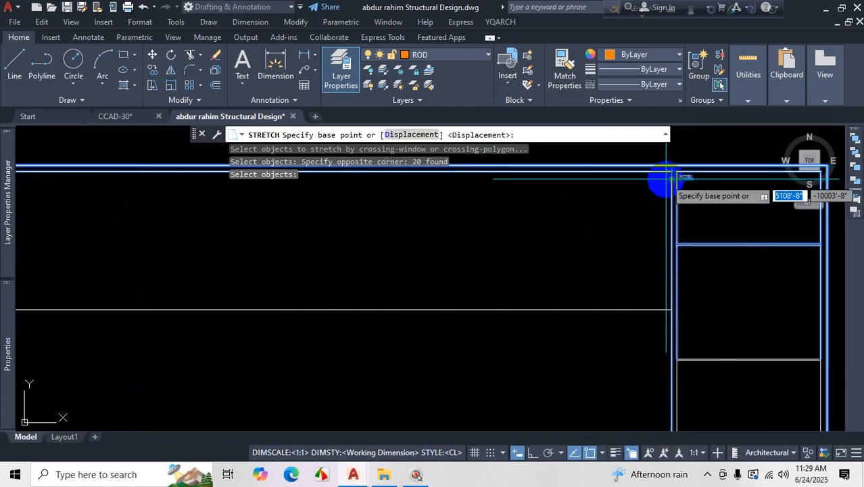
pyautogui.scroll(-3, 668, 175)
pyautogui.scroll(3, 665, 172)
pyautogui.click(666, 170)
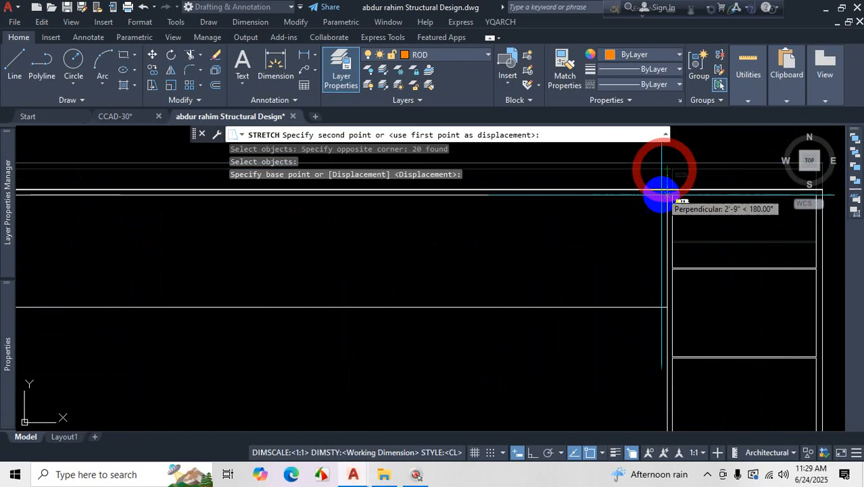
pyautogui.click(667, 306)
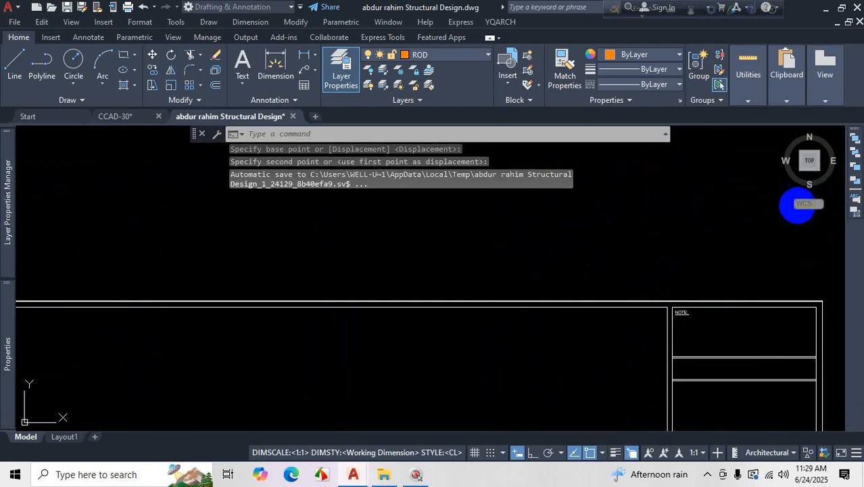
# - Inspect the title block's upper rows and undo the stretch of the frame's upper edge
pyautogui.scroll(-4, 749, 251)
pyautogui.scroll(4, 716, 271)
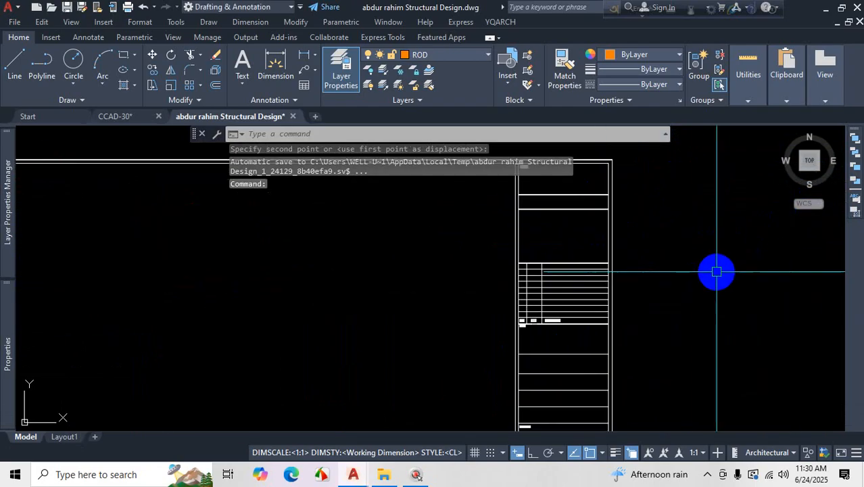
pyautogui.scroll(3, 587, 228)
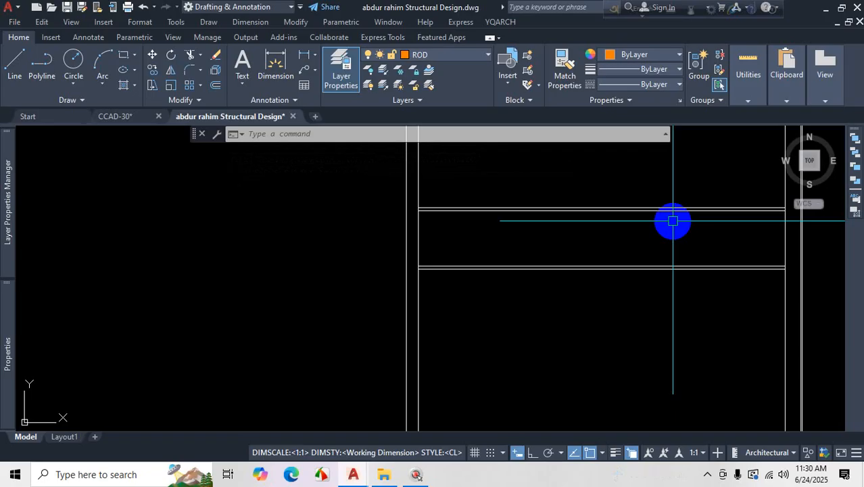
pyautogui.press('Escape')
pyautogui.scroll(-4, 665, 245)
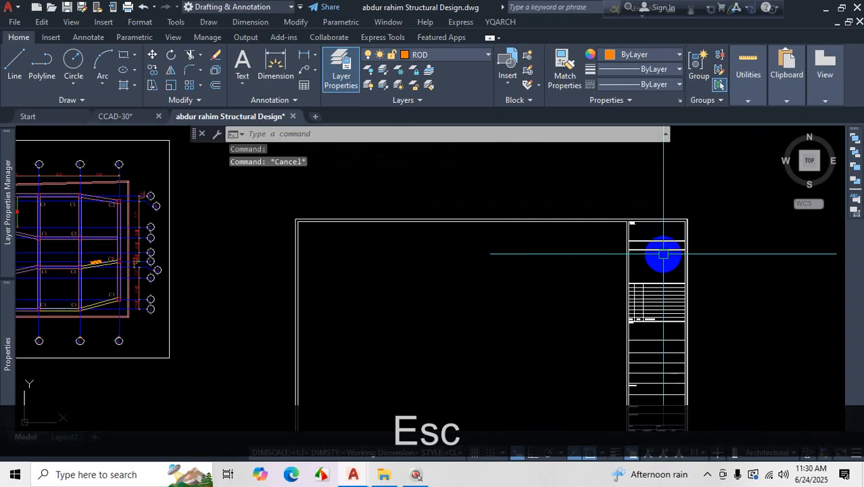
pyautogui.scroll(3, 664, 255)
pyautogui.scroll(3, 648, 227)
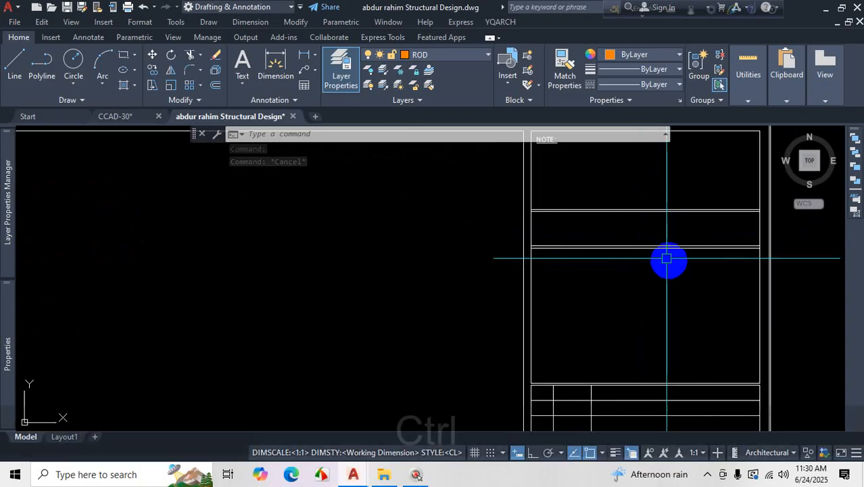
pyautogui.press('ctrl')
pyautogui.press('ctrl')
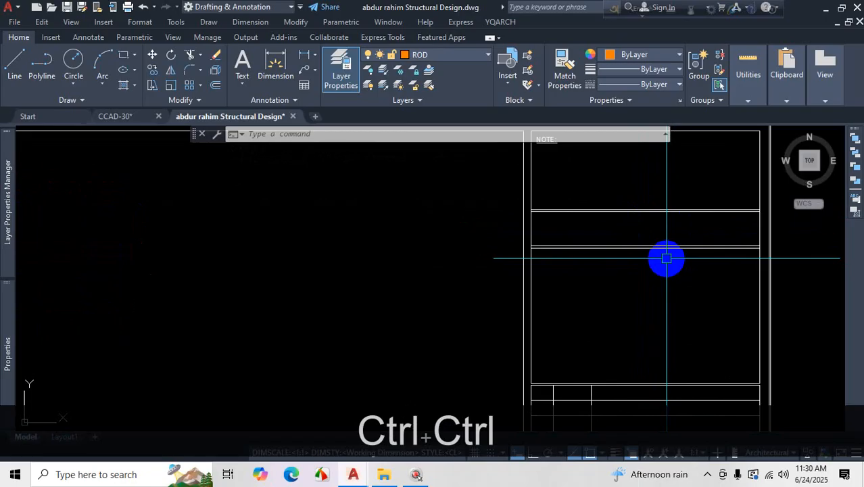
pyautogui.hotkey('ctrl', 'z')
pyautogui.hotkey('ctrl', 'z')
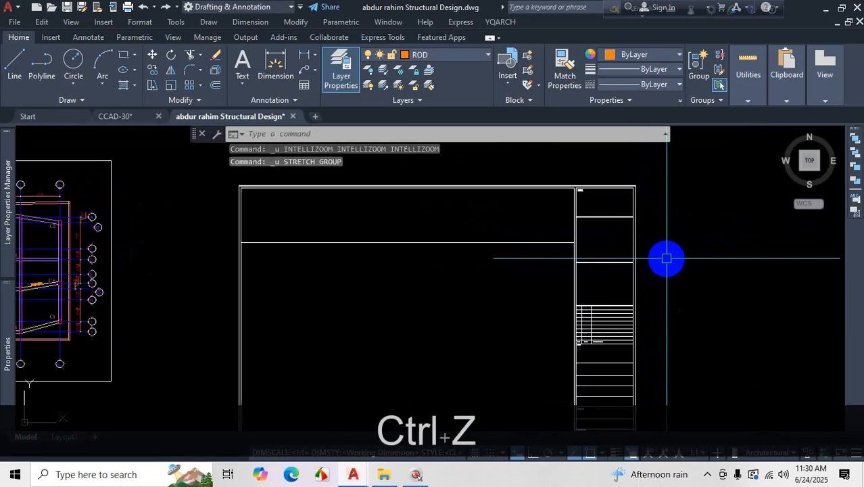
# - Examine the NOTE row and the rows below it in the title block for available stretching height
pyautogui.scroll(2, 610, 270)
pyautogui.scroll(-4, 633, 209)
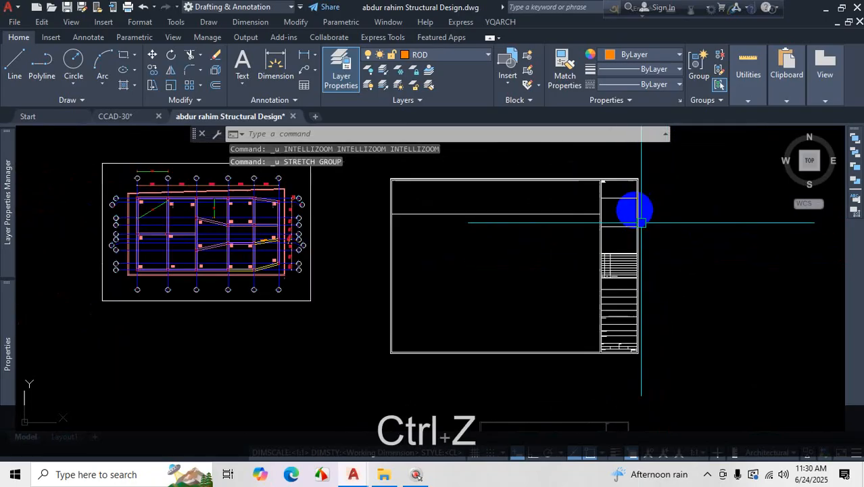
pyautogui.scroll(2, 634, 261)
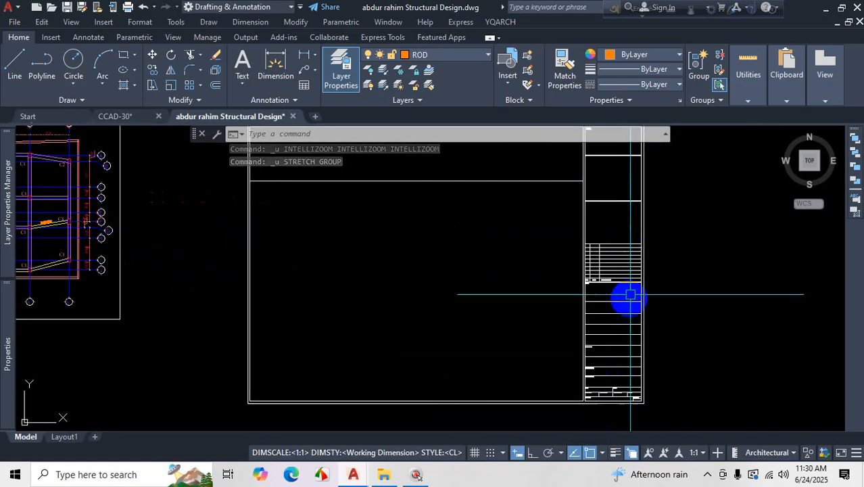
pyautogui.scroll(-2, 629, 241)
pyautogui.scroll(4, 627, 218)
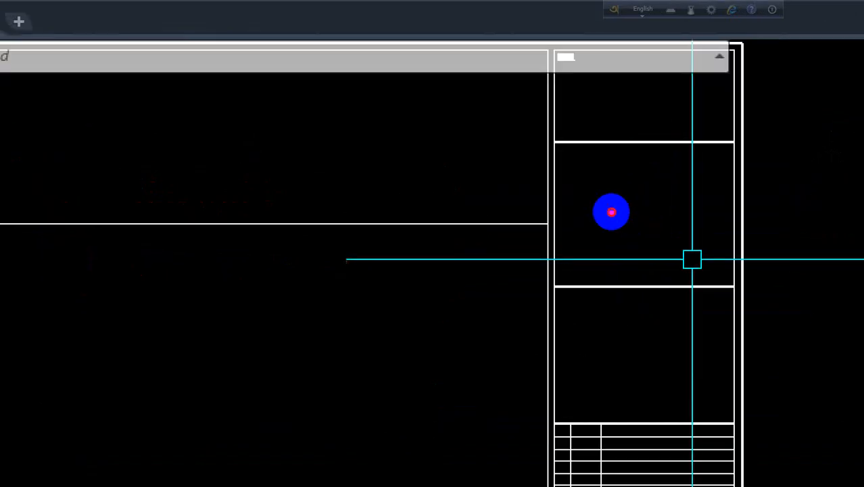
pyautogui.hotkey('ctrl', '1')
pyautogui.press('Escape')
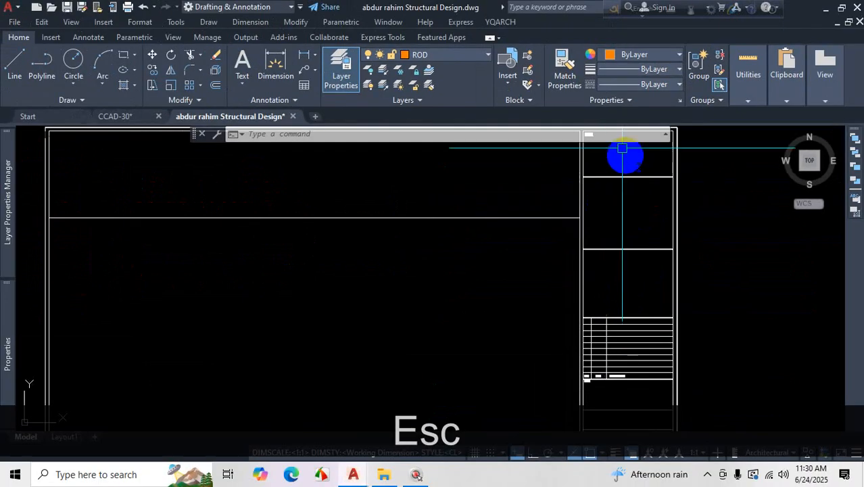
pyautogui.scroll(-2, 622, 148)
pyautogui.scroll(4, 604, 201)
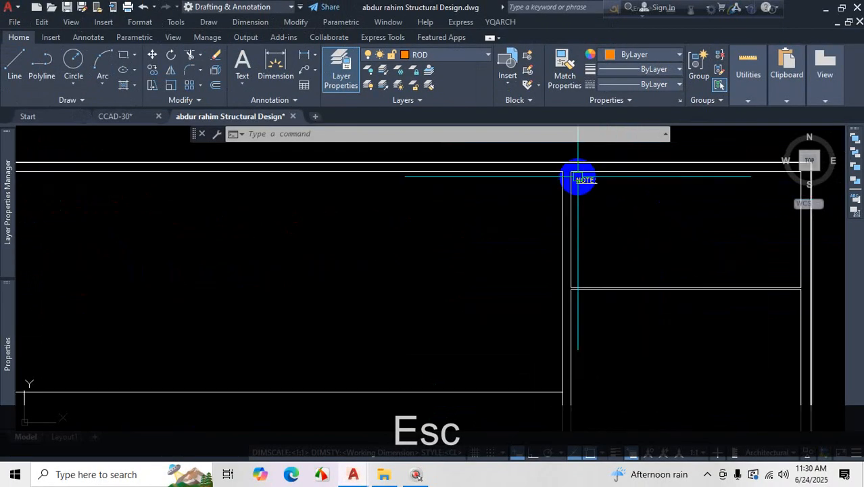
pyautogui.scroll(-3, 588, 184)
pyautogui.scroll(4, 617, 231)
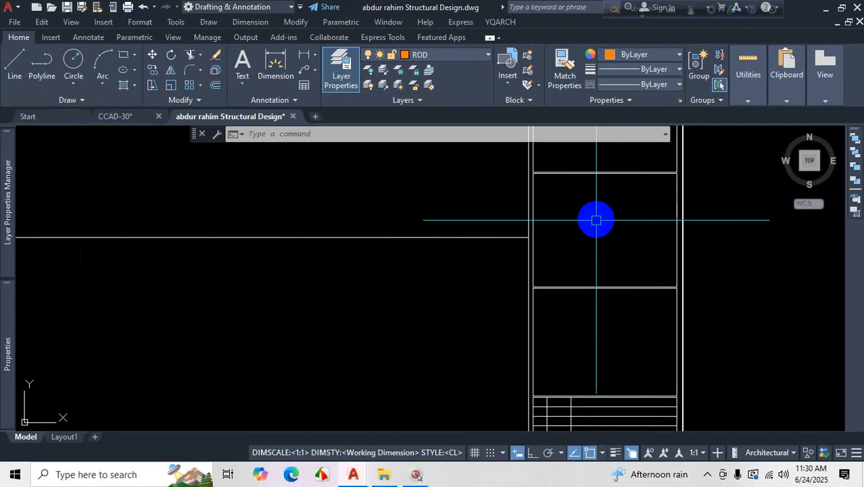
# - Erase the double divider line directly beneath the title block's NOTE row
pyautogui.scroll(-3, 633, 210)
pyautogui.scroll(2, 636, 203)
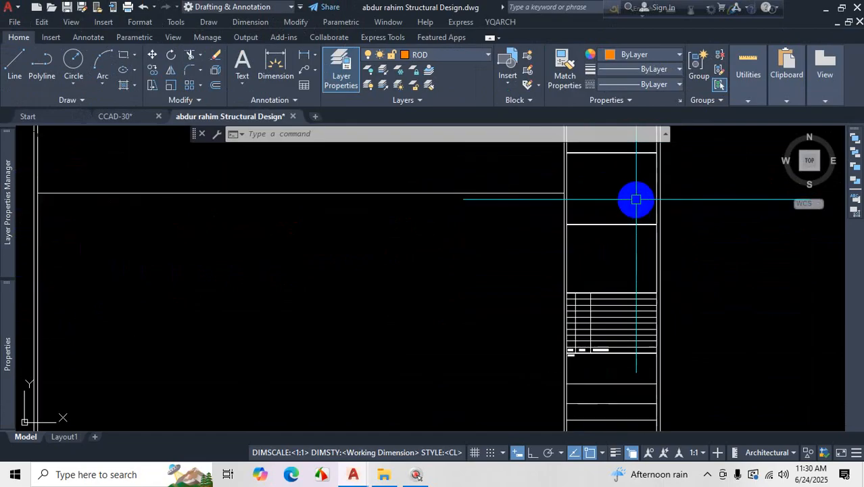
pyautogui.scroll(-3, 629, 173)
pyautogui.scroll(4, 639, 181)
pyautogui.click(644, 184)
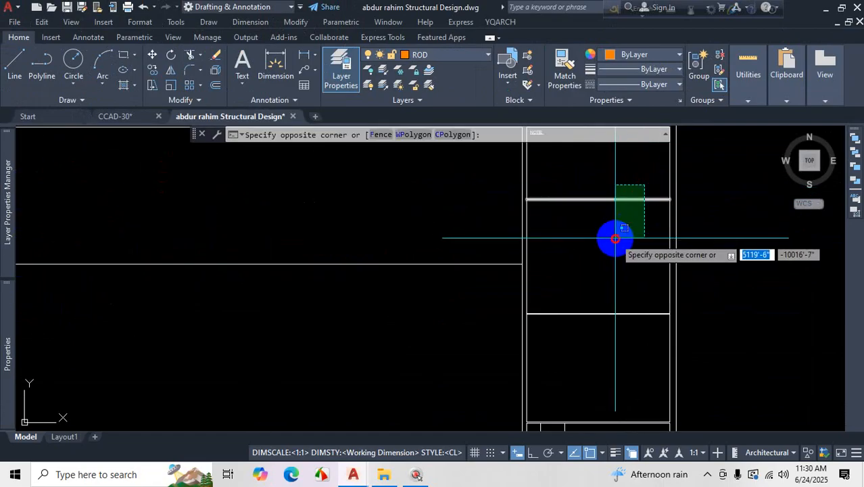
pyautogui.click(616, 238)
pyautogui.press('Delete')
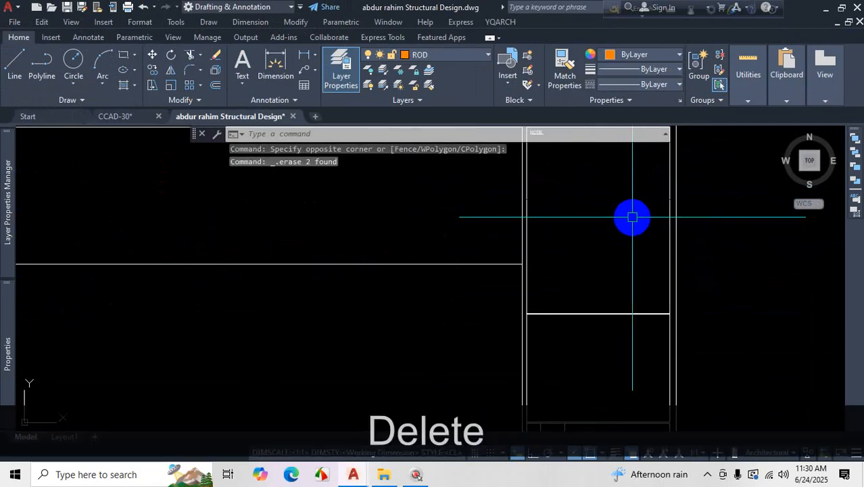
# - Join the two segments of the title block's right inner vertical line where the divider was erased
pyautogui.scroll(4, 672, 206)
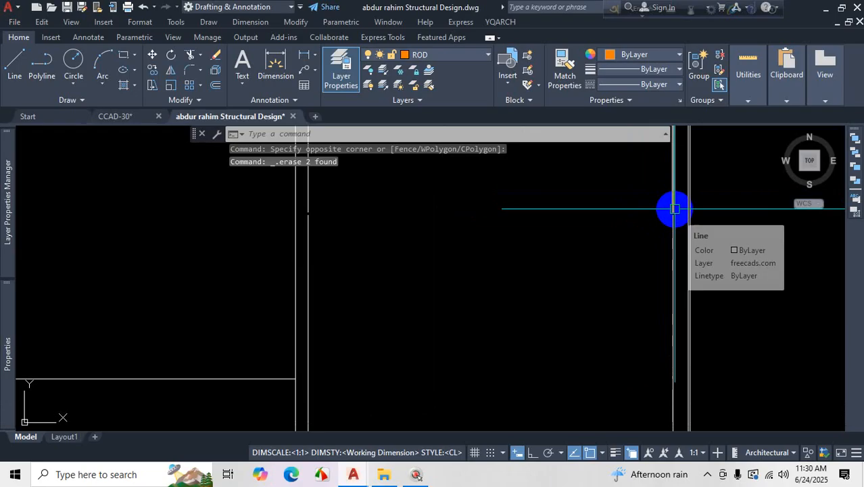
pyautogui.write('j')
pyautogui.press('Return')
pyautogui.click(674, 201)
pyautogui.click(672, 237)
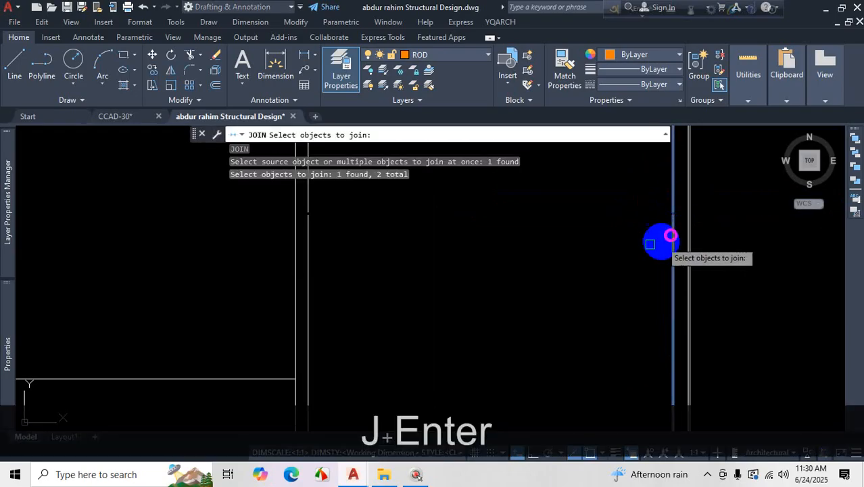
pyautogui.press('space')
# - Join the two segments of the title block's left inner vertical line at the erased divider and end the command
pyautogui.press('space')
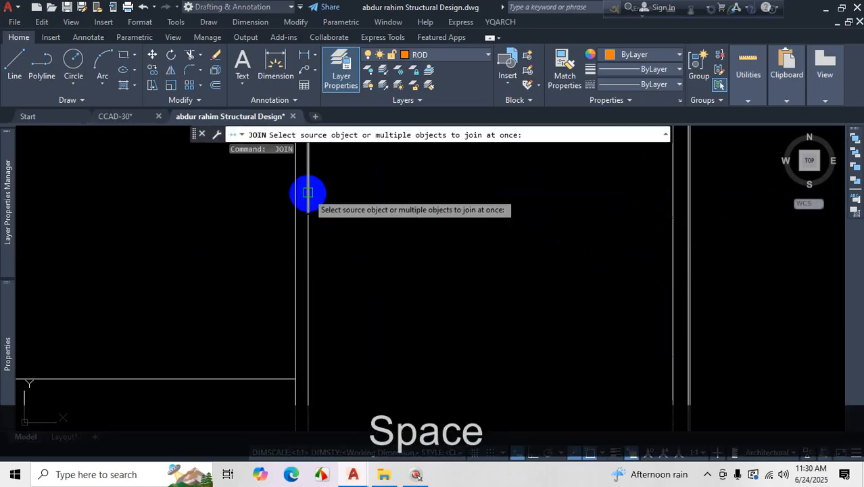
pyautogui.click(308, 190)
pyautogui.click(308, 242)
pyautogui.press('space')
pyautogui.press('space')
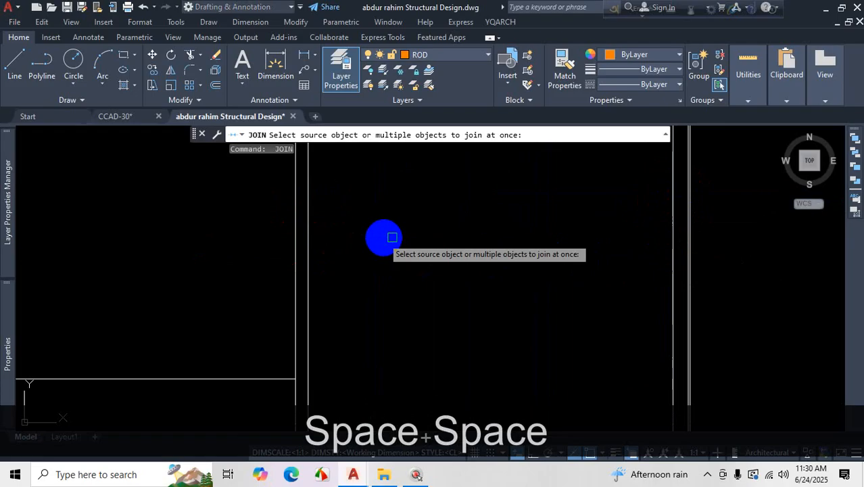
pyautogui.press('Escape')
# - Examine the merged NOTE row and the remaining divider below it in relation to the copied border's top line
pyautogui.scroll(-5, 494, 258)
pyautogui.scroll(6, 542, 258)
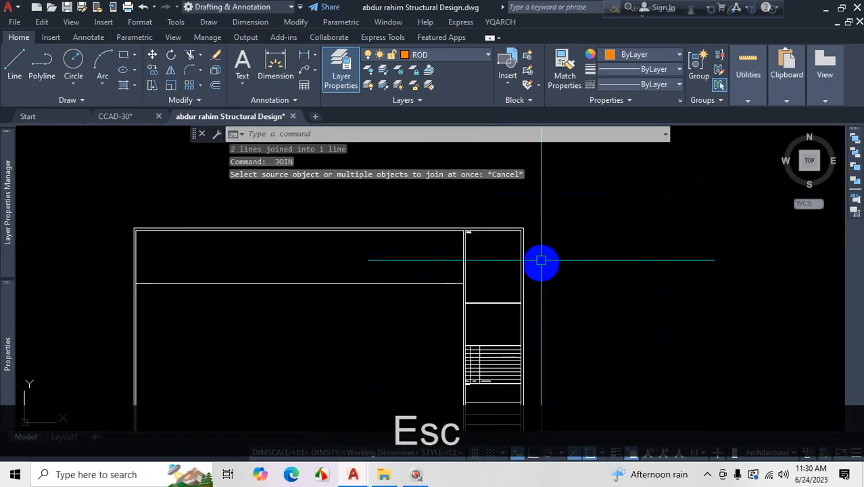
pyautogui.scroll(-2, 548, 239)
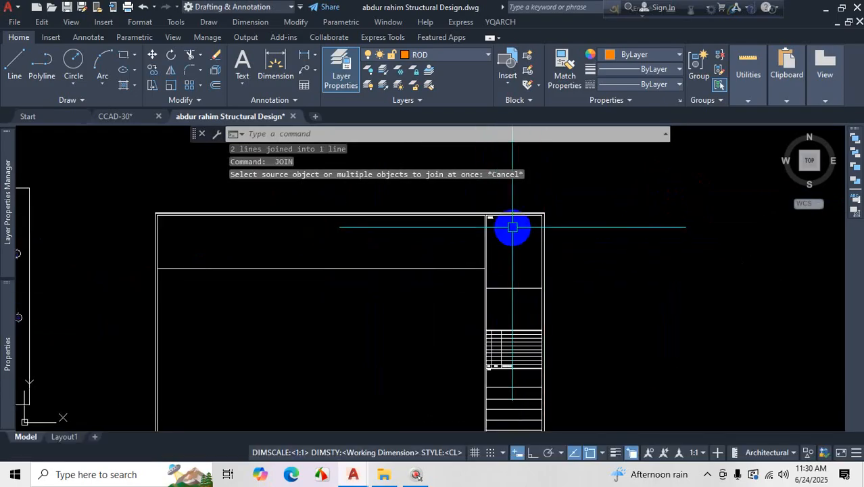
pyautogui.scroll(4, 507, 303)
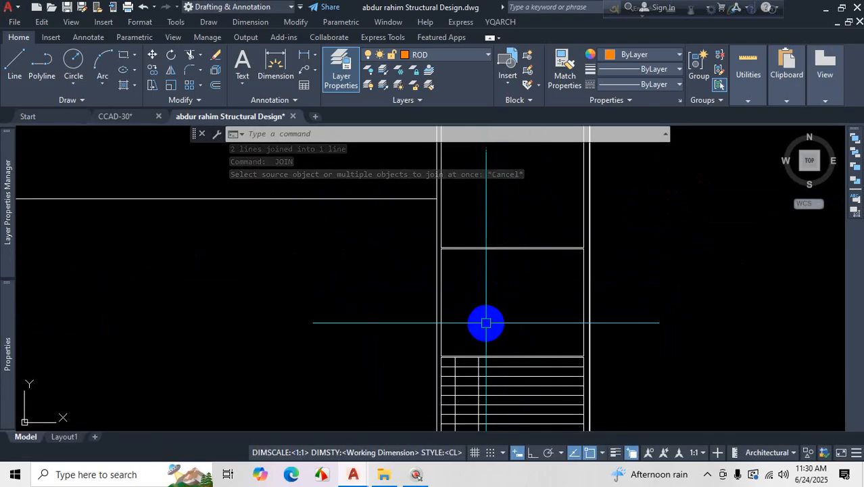
pyautogui.scroll(4, 475, 279)
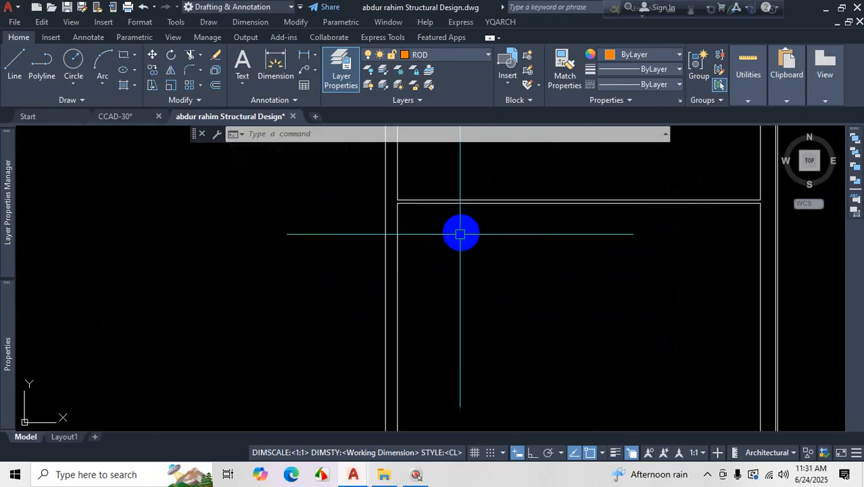
pyautogui.scroll(-5, 529, 326)
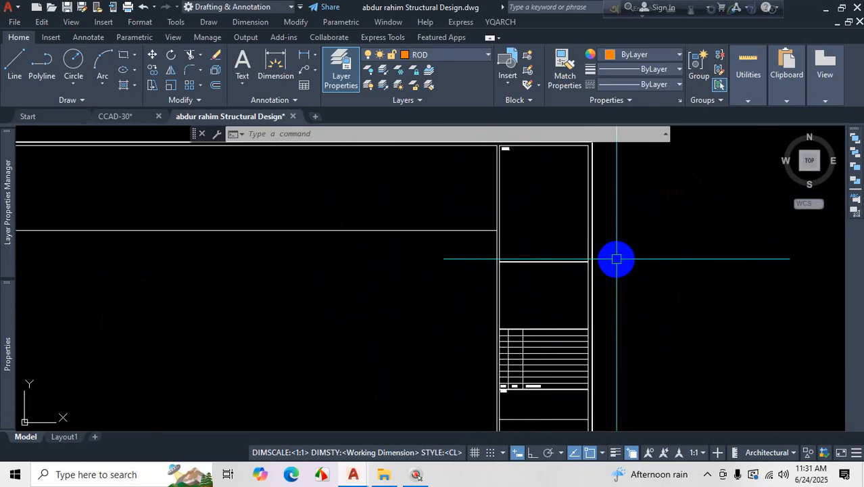
pyautogui.click(155, 88)
pyautogui.scroll(-3, 569, 332)
pyautogui.scroll(3, 579, 303)
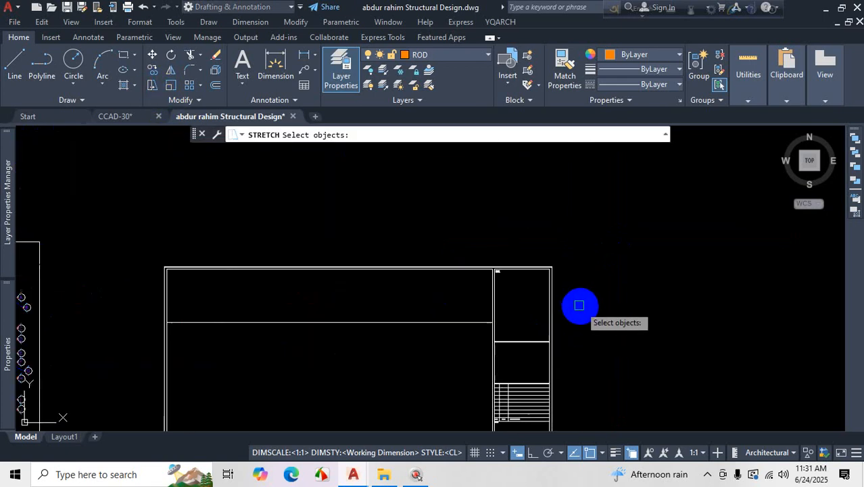
pyautogui.click(578, 251)
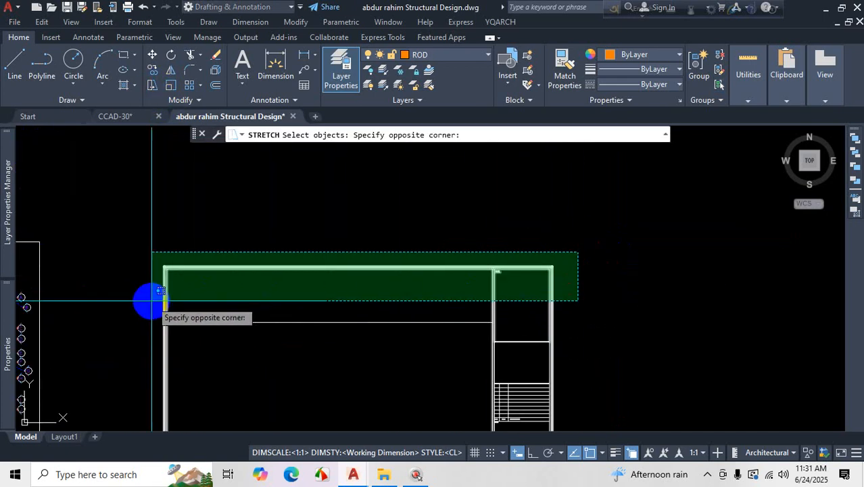
pyautogui.scroll(2, 131, 293)
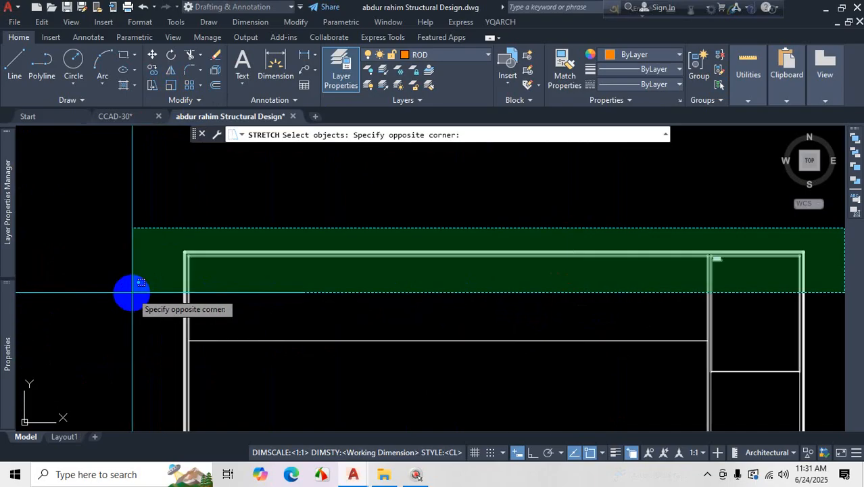
pyautogui.click(131, 292)
pyautogui.scroll(-2, 332, 260)
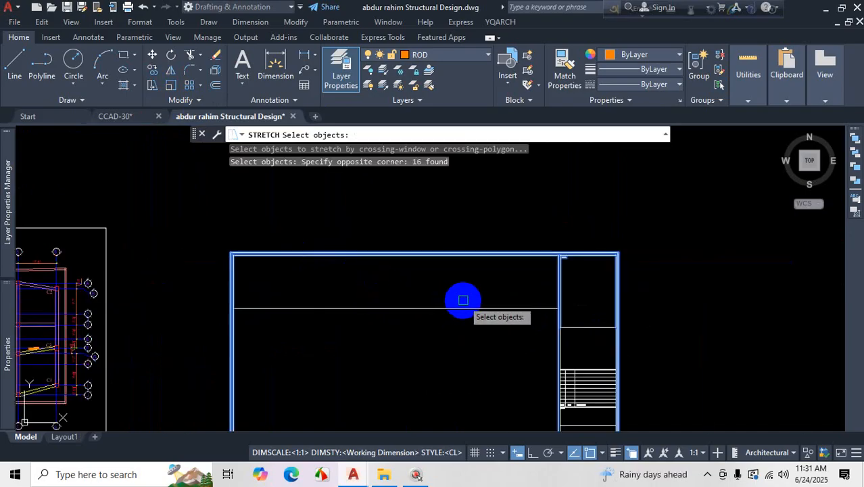
pyautogui.press('Escape')
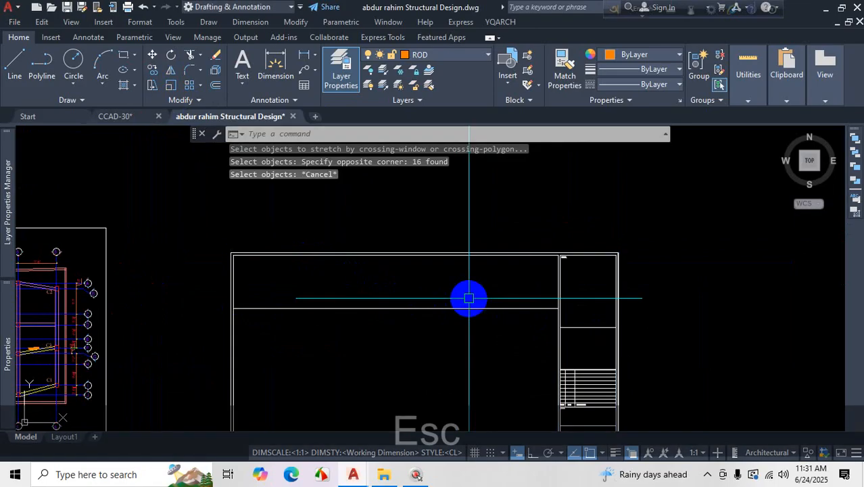
# - Stretch the title-block frame's top edge, including the NOTE row's top, down from its inner corner onto the copied border's top line
pyautogui.write('s')
pyautogui.press('space')
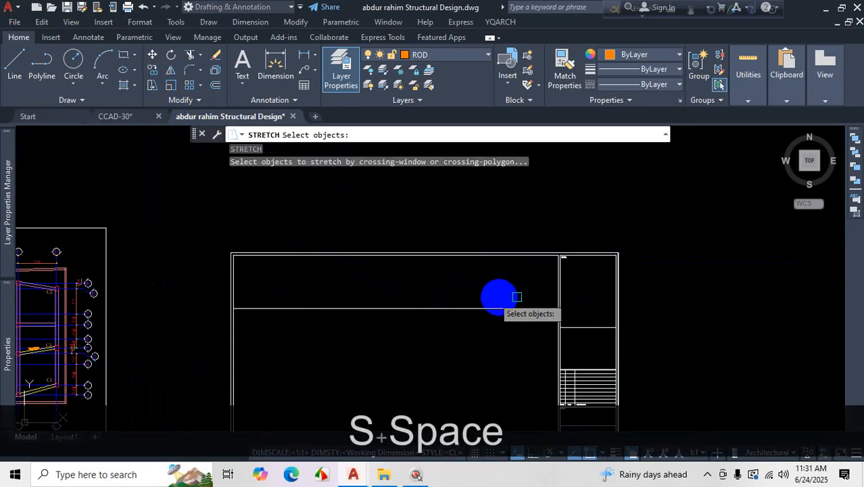
pyautogui.click(647, 237)
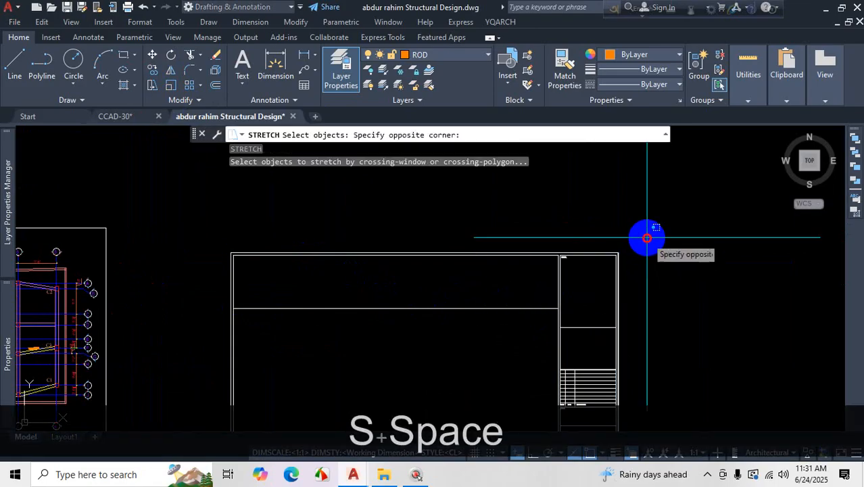
pyautogui.click(211, 287)
pyautogui.press('space')
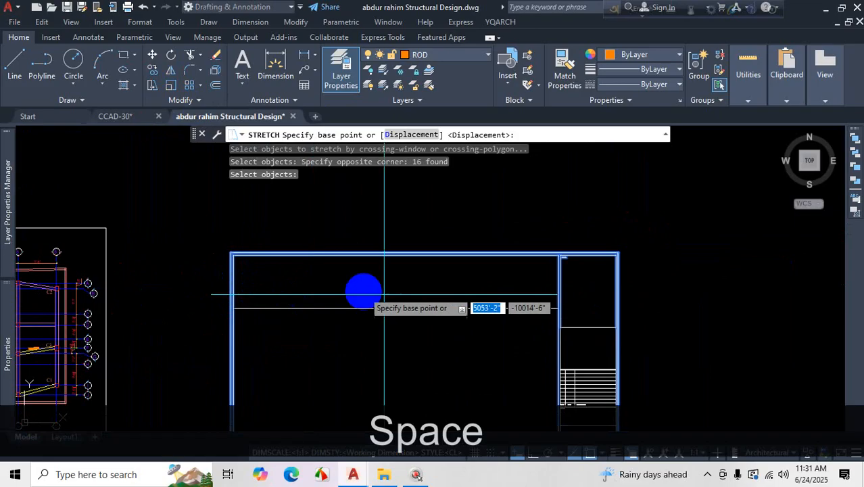
pyautogui.scroll(4, 557, 271)
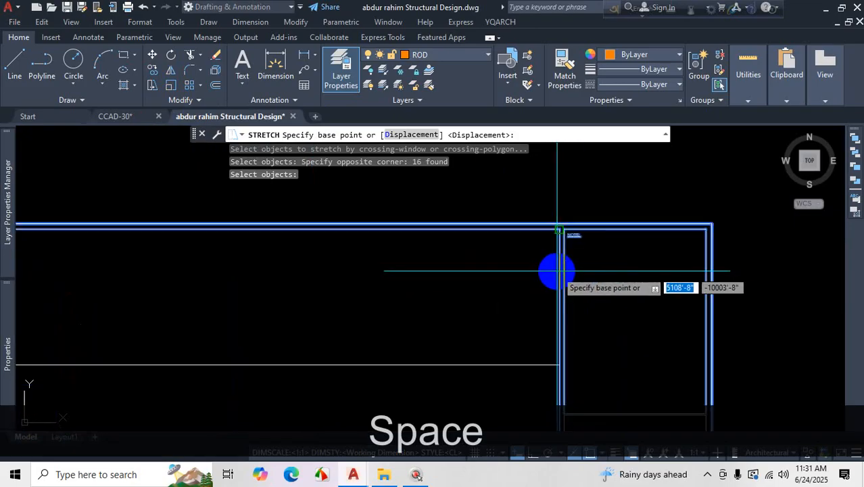
pyautogui.click(558, 230)
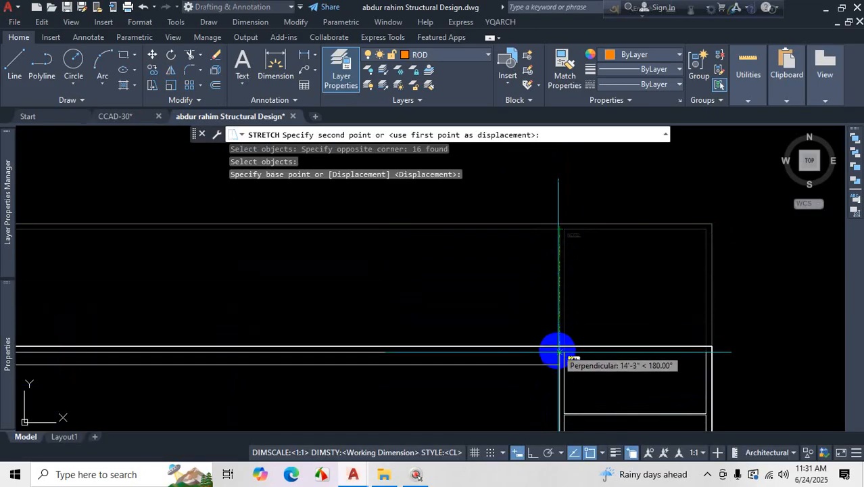
pyautogui.click(560, 363)
pyautogui.scroll(-3, 652, 237)
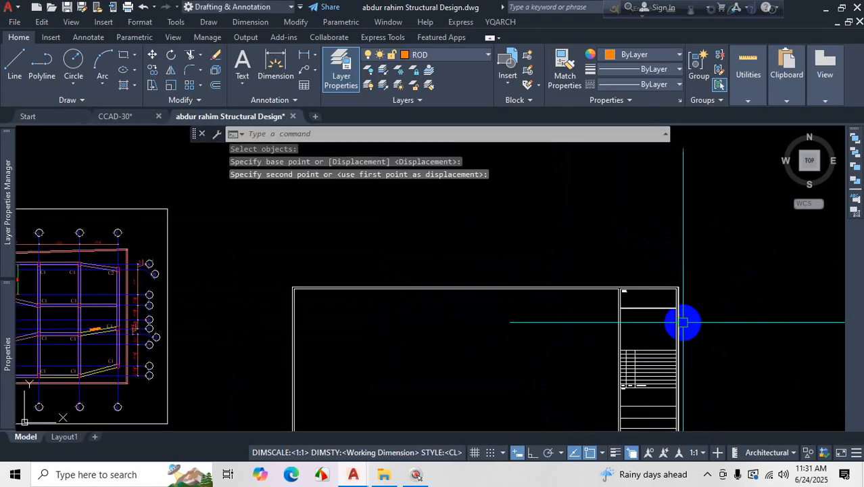
# - Examine the stretched frame's top edge, the shortened NOTE row and the title-block rows beneath it
pyautogui.scroll(3, 651, 311)
pyautogui.scroll(5, 595, 279)
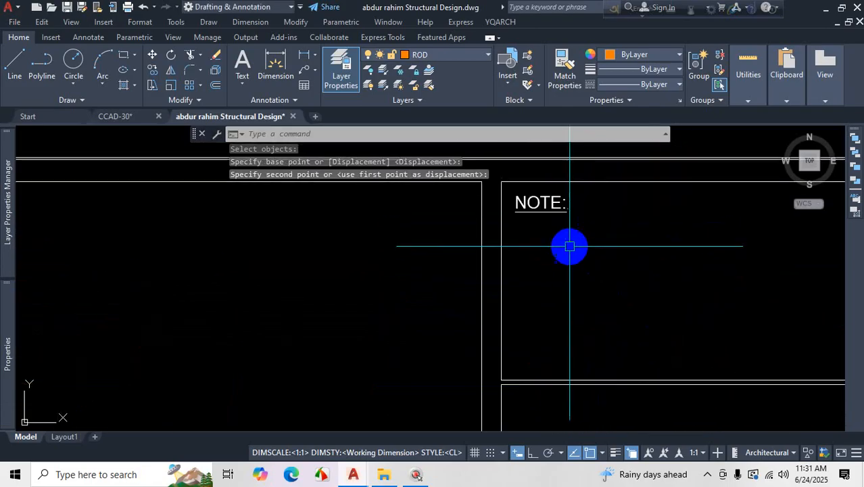
pyautogui.scroll(-5, 589, 270)
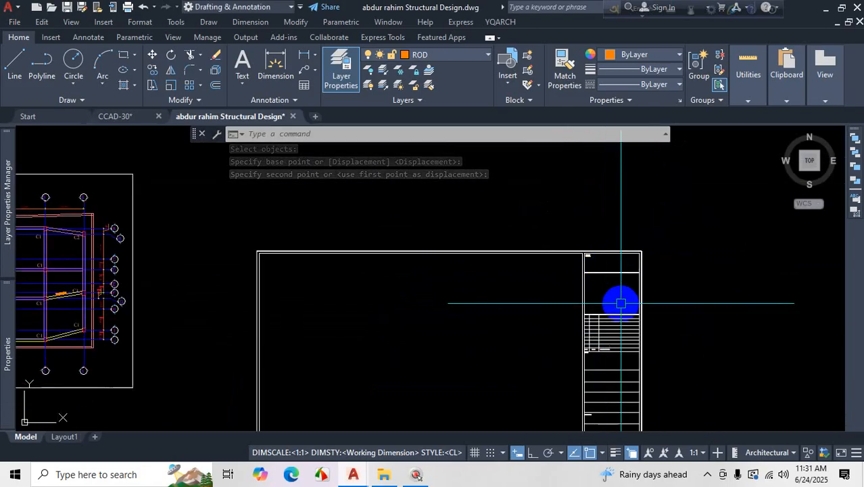
pyautogui.scroll(2, 619, 300)
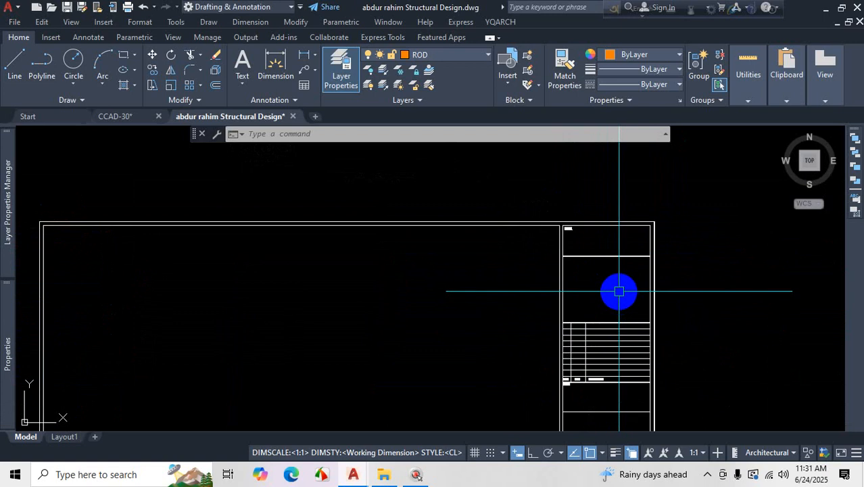
pyautogui.scroll(-6, 618, 267)
pyautogui.scroll(6, 591, 284)
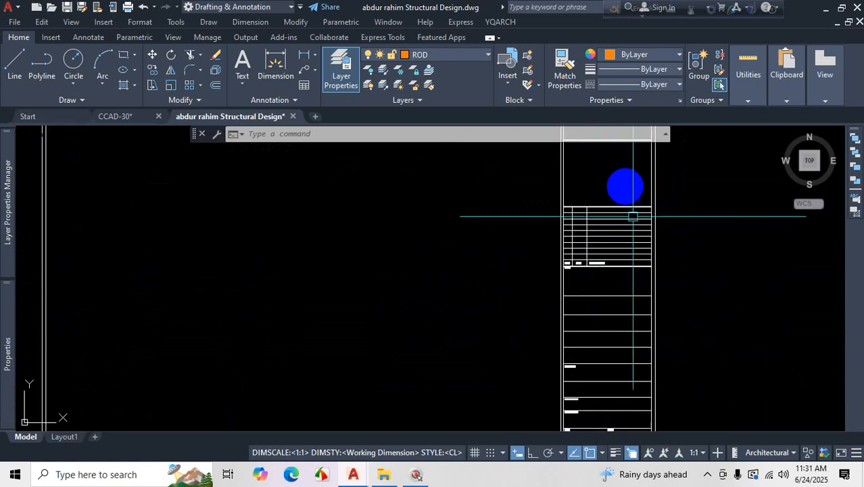
pyautogui.scroll(-6, 633, 217)
pyautogui.scroll(7, 622, 224)
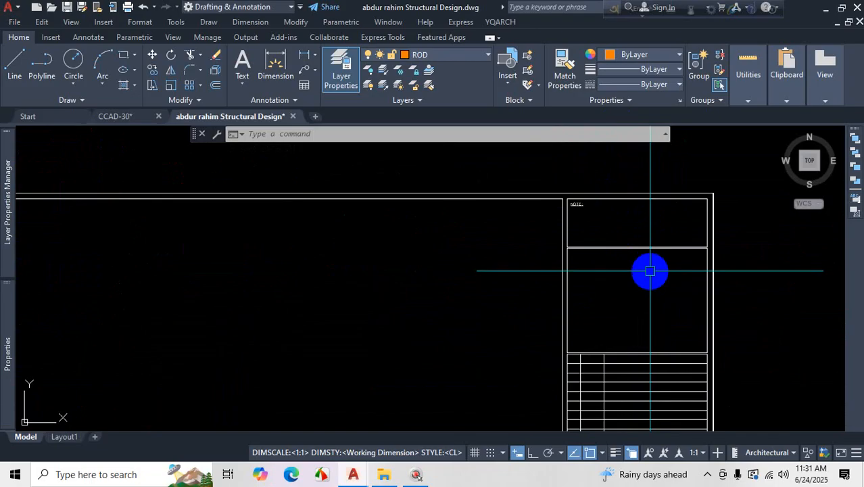
pyautogui.click(708, 477)
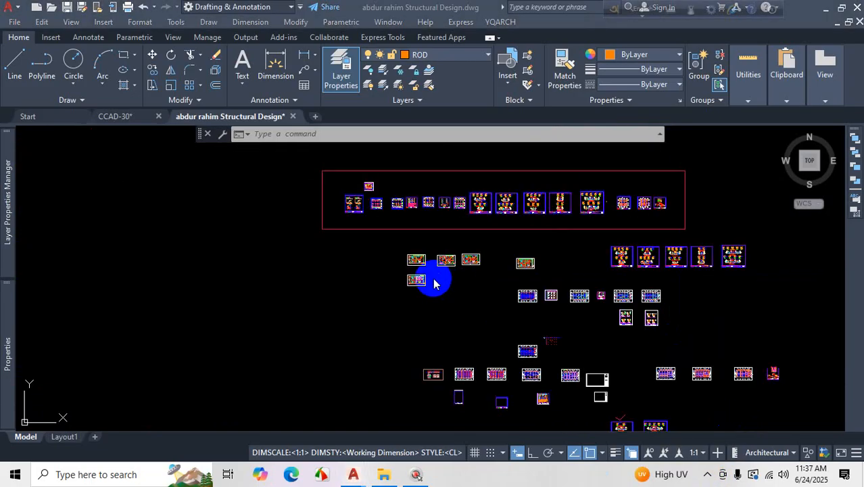
# - Examine the bordered floor plan marked ROAD, focusing on its upper-left toilet, door and adjoining rooms
pyautogui.scroll(5, 402, 276)
pyautogui.scroll(5, 436, 251)
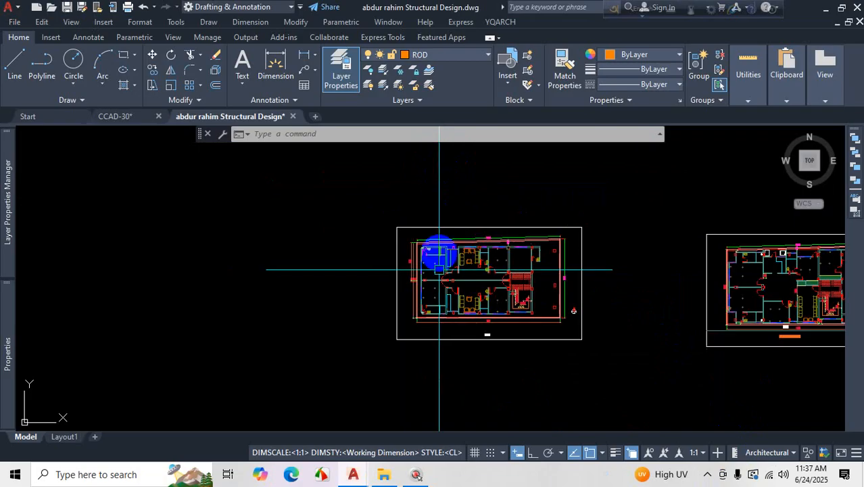
pyautogui.scroll(-4, 473, 251)
pyautogui.scroll(2, 593, 228)
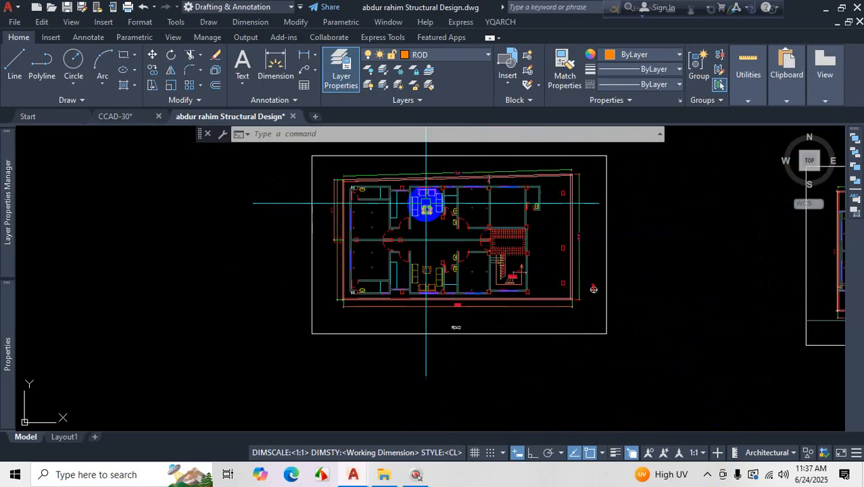
pyautogui.scroll(3, 386, 208)
pyautogui.scroll(-2, 387, 209)
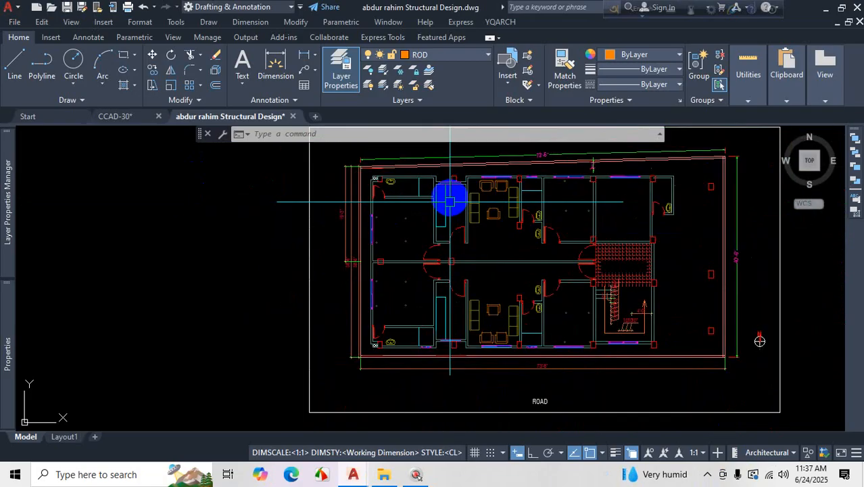
pyautogui.scroll(3, 406, 213)
pyautogui.scroll(-3, 614, 213)
pyautogui.scroll(4, 448, 200)
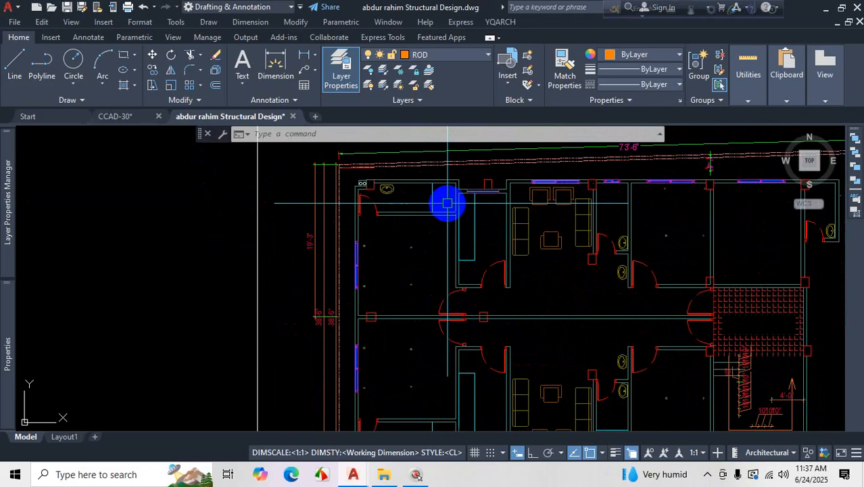
pyautogui.scroll(-2, 399, 185)
pyautogui.scroll(-1, 455, 256)
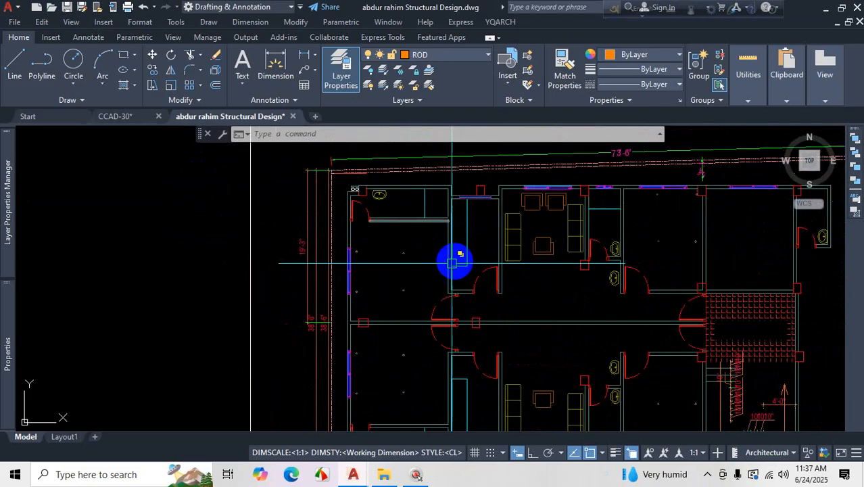
pyautogui.scroll(-1, 415, 261)
pyautogui.scroll(4, 399, 210)
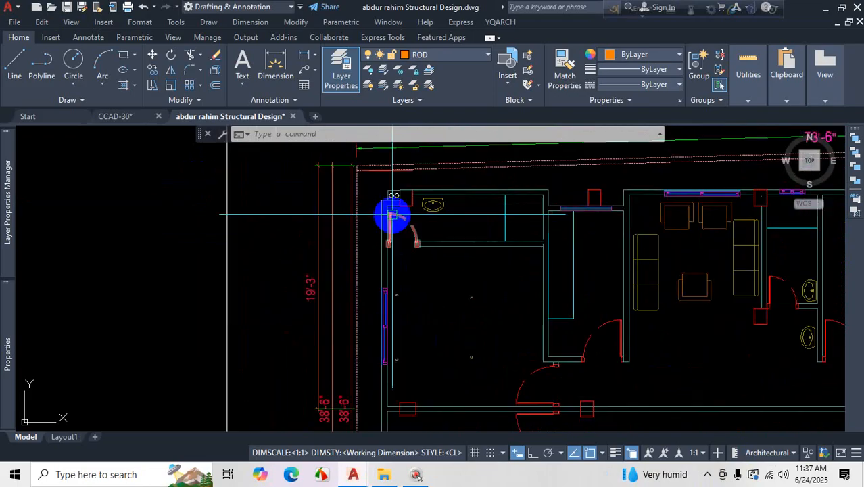
pyautogui.scroll(-4, 396, 218)
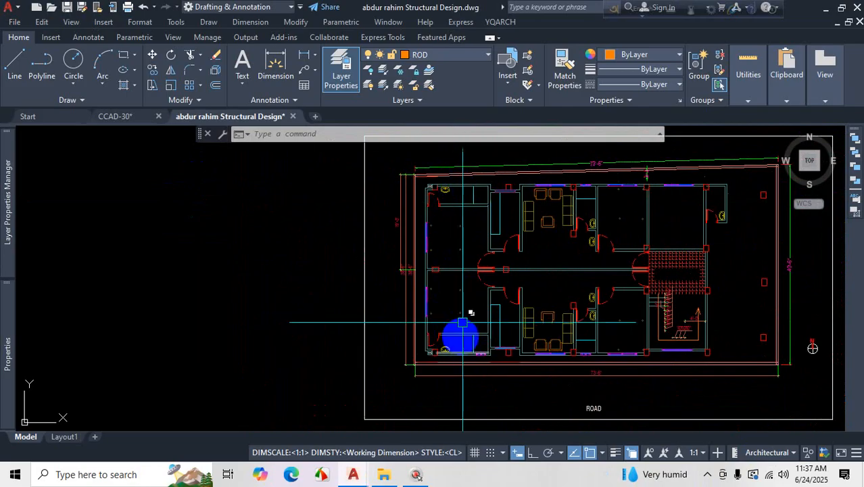
# - Examine the floor plan's left-hand rooms together with the boundary and vertical dimension lines beside them
pyautogui.scroll(4, 458, 278)
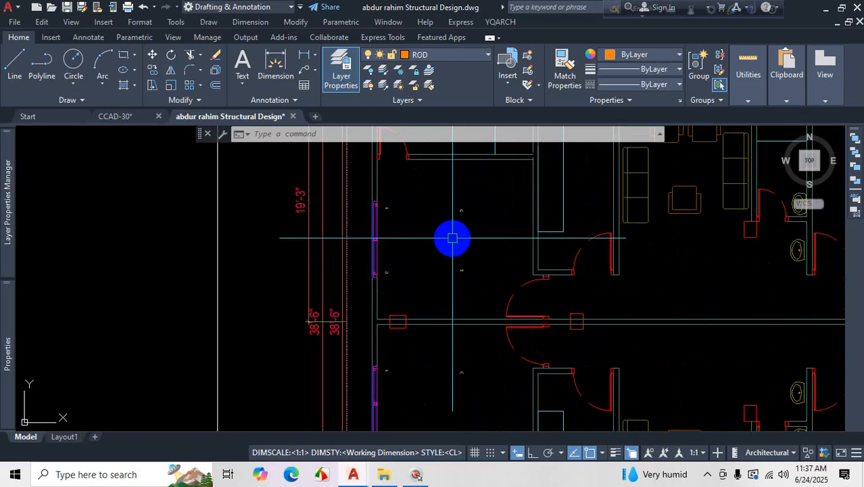
pyautogui.scroll(-3, 466, 245)
pyautogui.scroll(2, 447, 245)
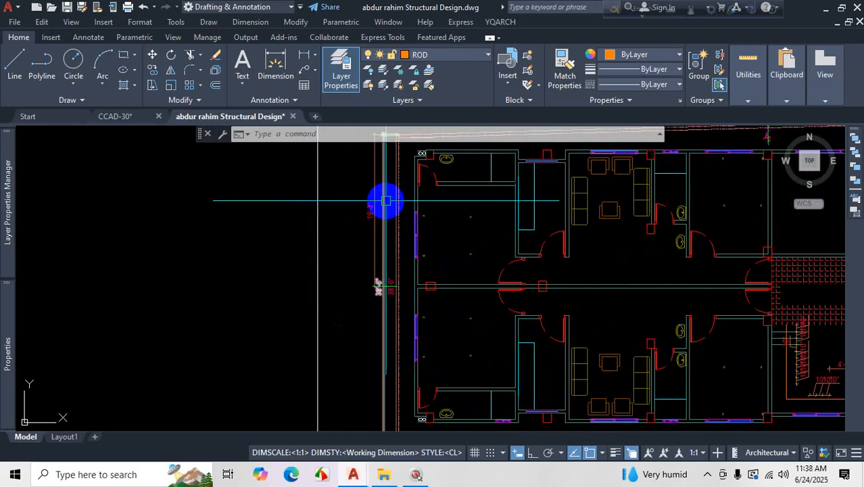
pyautogui.scroll(-3, 492, 222)
pyautogui.scroll(4, 464, 203)
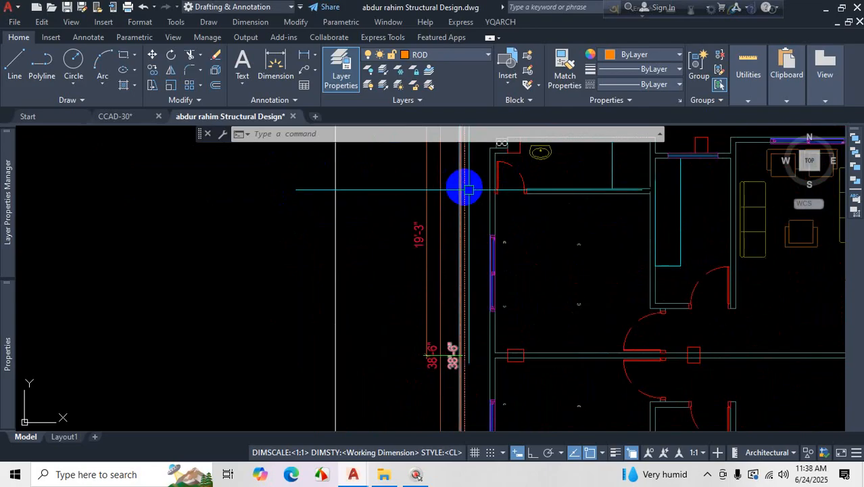
pyautogui.scroll(-3, 527, 224)
pyautogui.scroll(4, 524, 298)
pyautogui.scroll(-4, 458, 184)
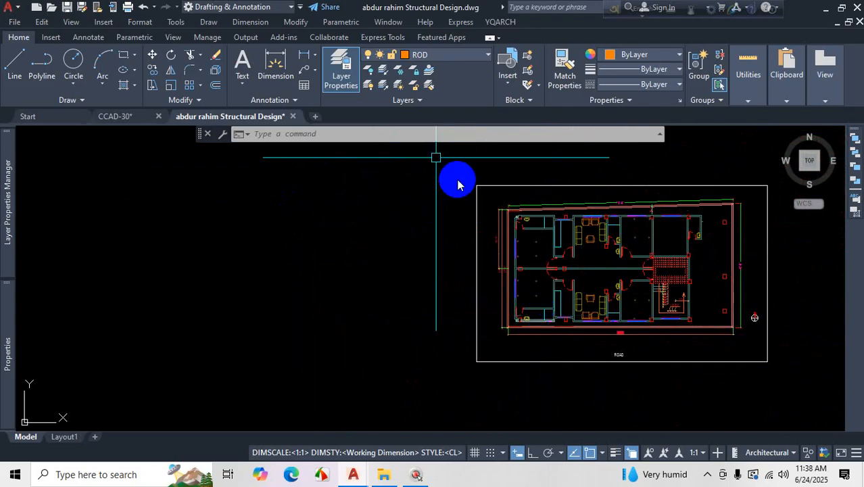
# - Start Stretch and begin a crossing selection over the walls of the floor plan's upper-left toilet
pyautogui.click(153, 85)
pyautogui.scroll(5, 554, 225)
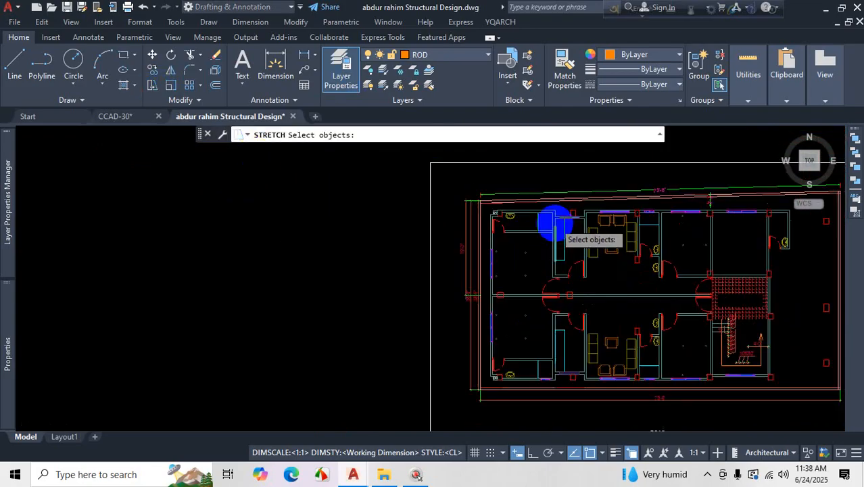
pyautogui.scroll(-3, 563, 225)
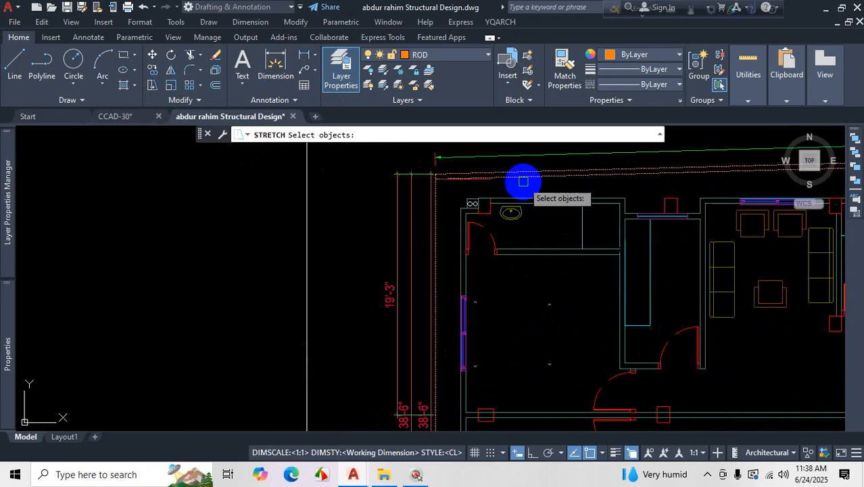
pyautogui.scroll(4, 505, 197)
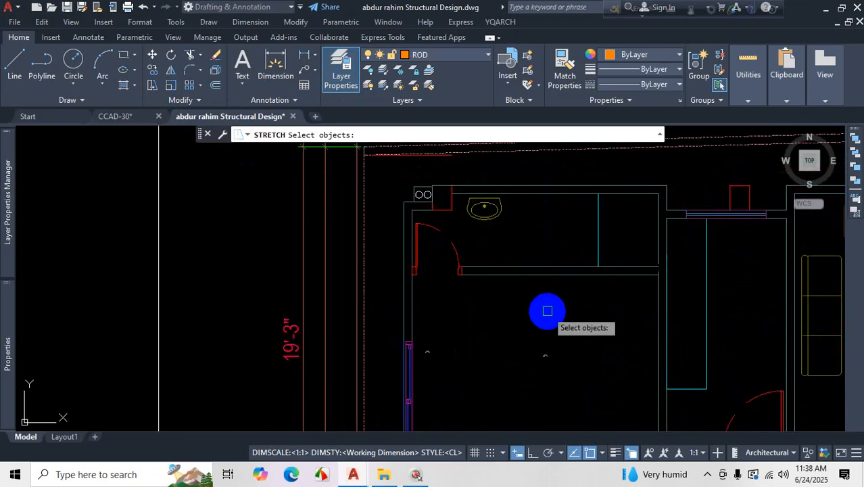
pyautogui.click(575, 176)
pyautogui.scroll(-6, 547, 233)
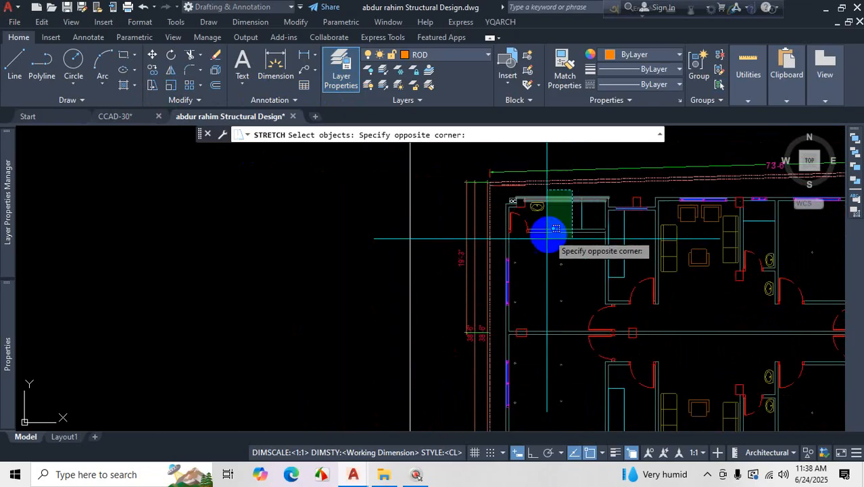
# - Stretch the western exterior walls and adjoining toilet fixtures of both units 12 inches outward to the west with Ortho on
pyautogui.scroll(6, 541, 329)
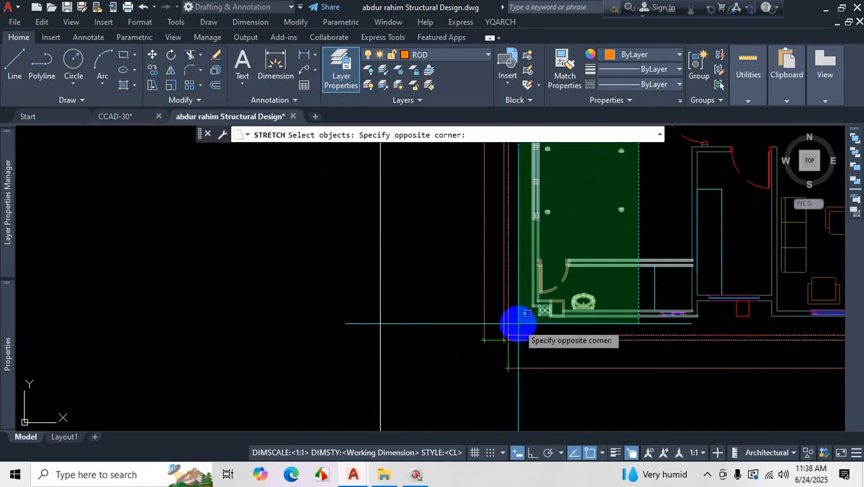
pyautogui.click(521, 325)
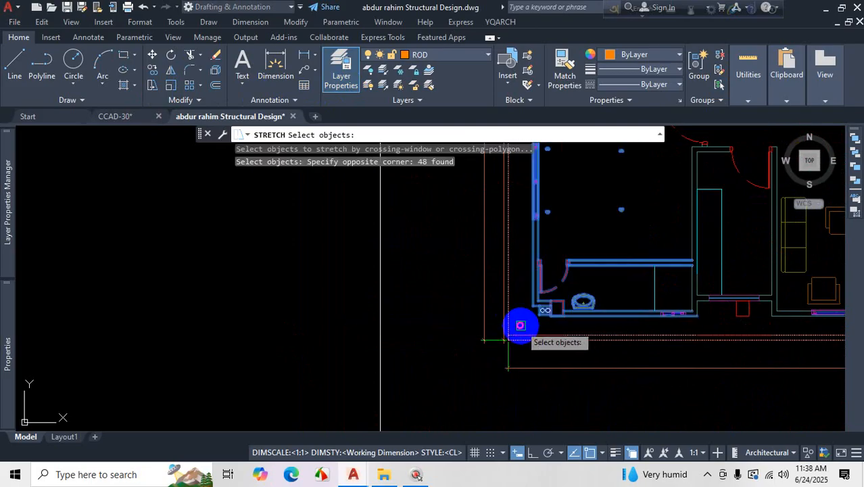
pyautogui.press('Return')
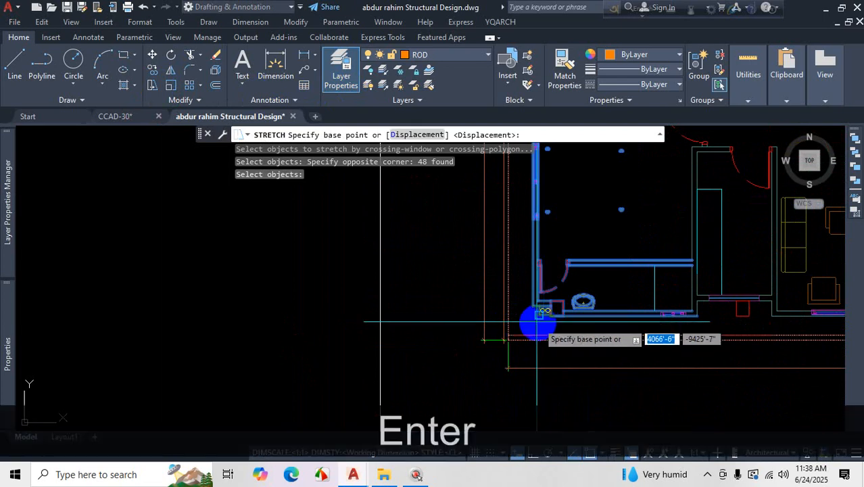
pyautogui.scroll(2, 568, 318)
pyautogui.scroll(1, 531, 265)
pyautogui.click(530, 265)
pyautogui.scroll(-4, 500, 270)
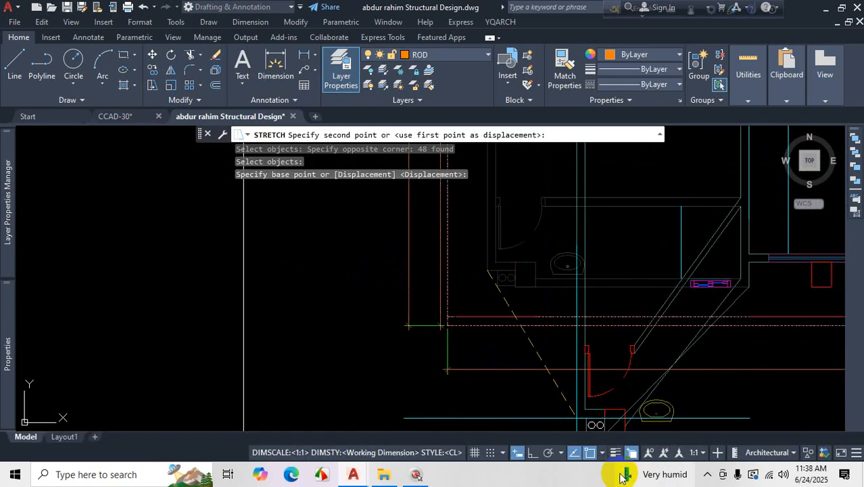
pyautogui.click(533, 454)
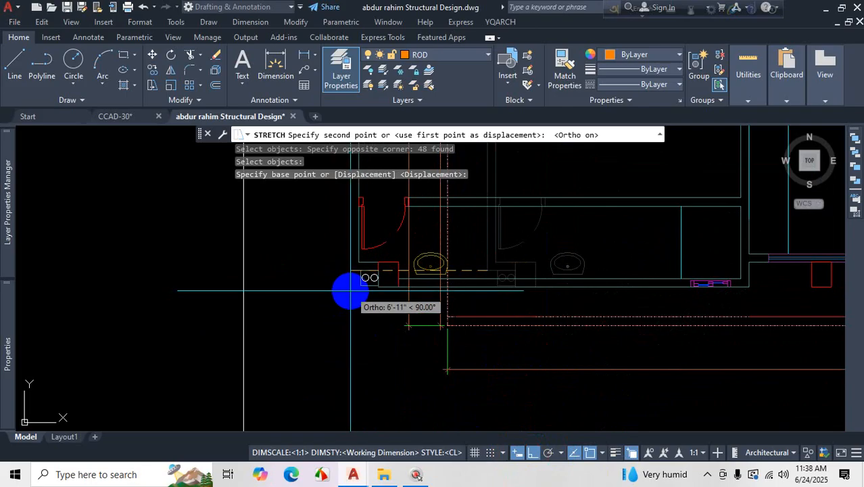
pyautogui.write('12')
pyautogui.press('Return')
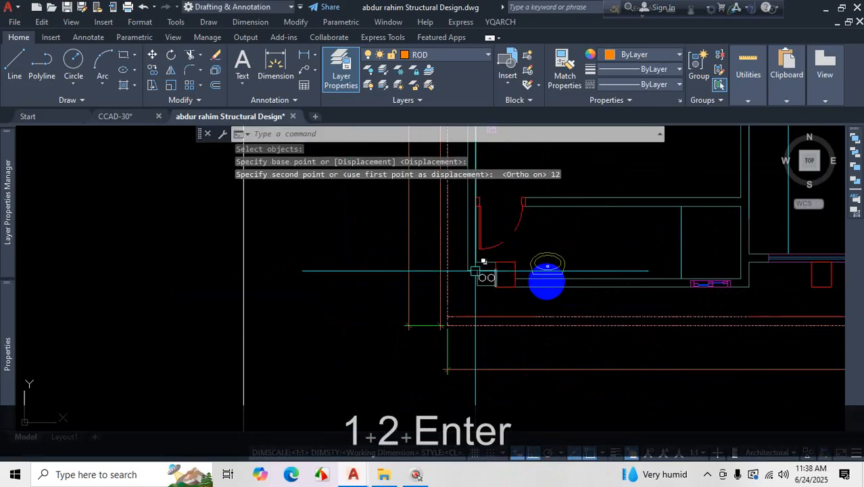
pyautogui.scroll(-5, 475, 270)
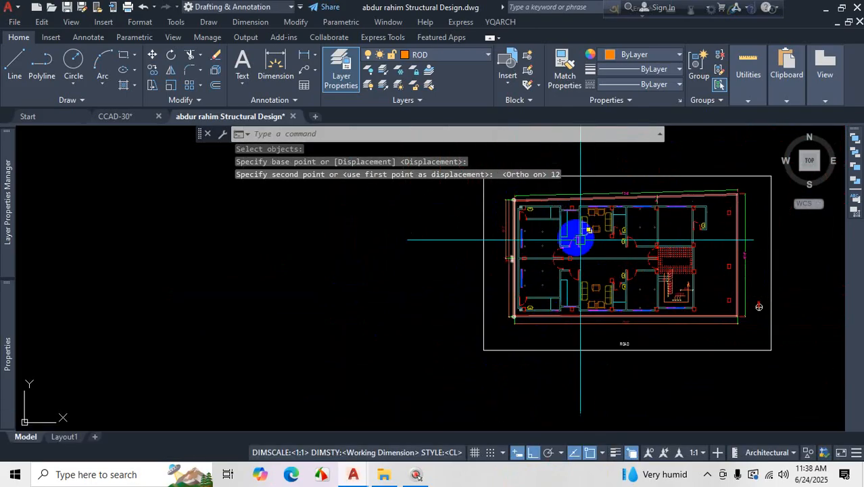
pyautogui.scroll(5, 551, 241)
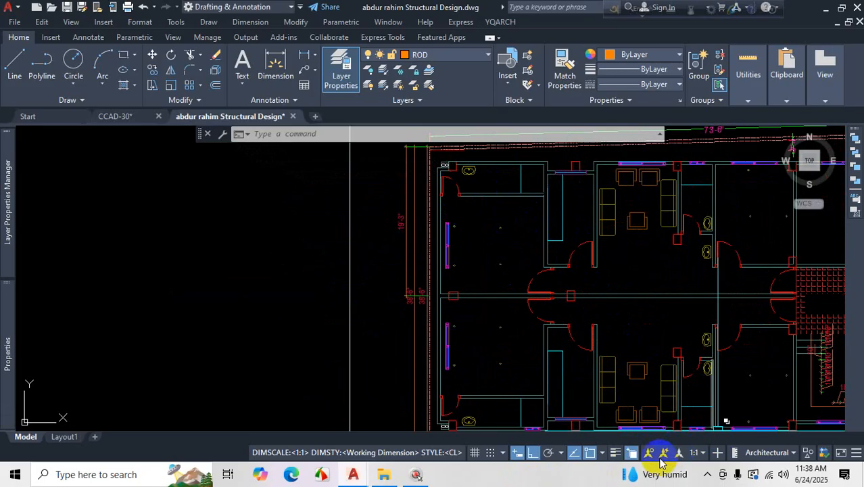
pyautogui.click(708, 475)
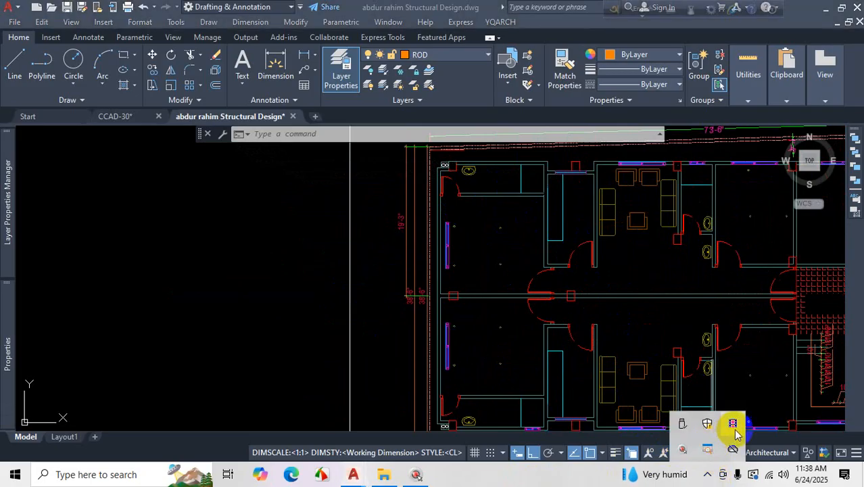
pyautogui.click(517, 247)
pyautogui.press('Escape')
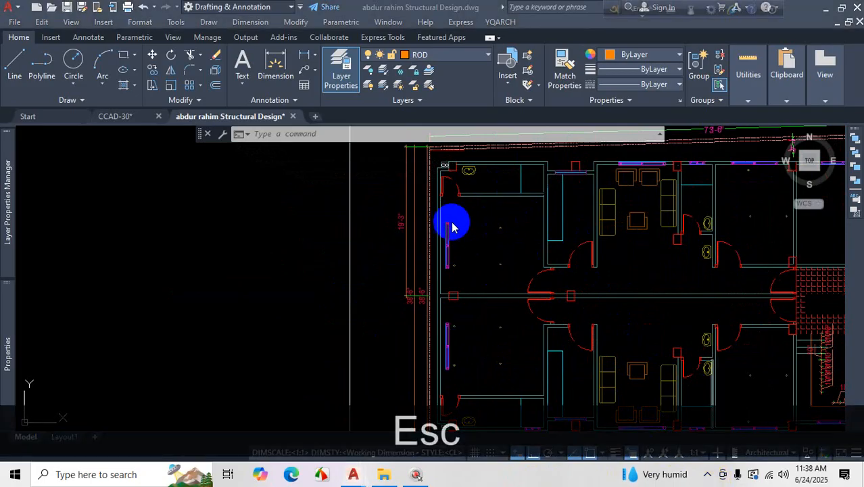
# - Examine the stretched western wall and the position of its two window blocks relative to the wall
pyautogui.scroll(-2, 592, 257)
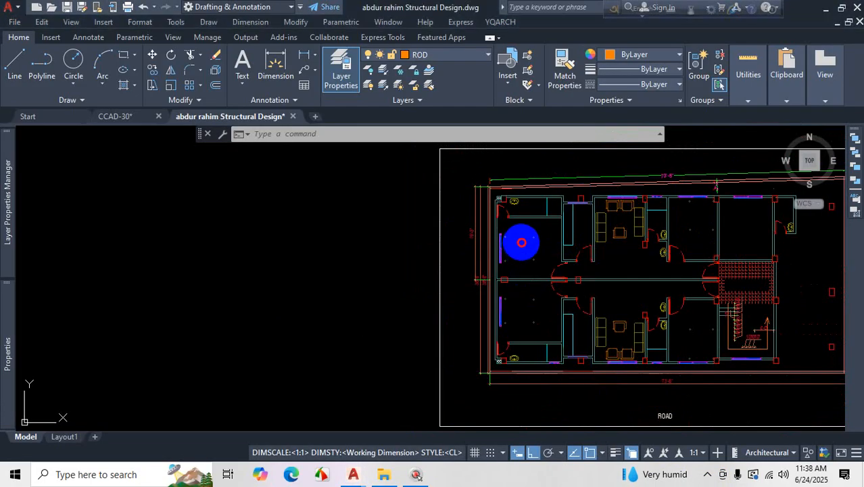
pyautogui.scroll(4, 524, 246)
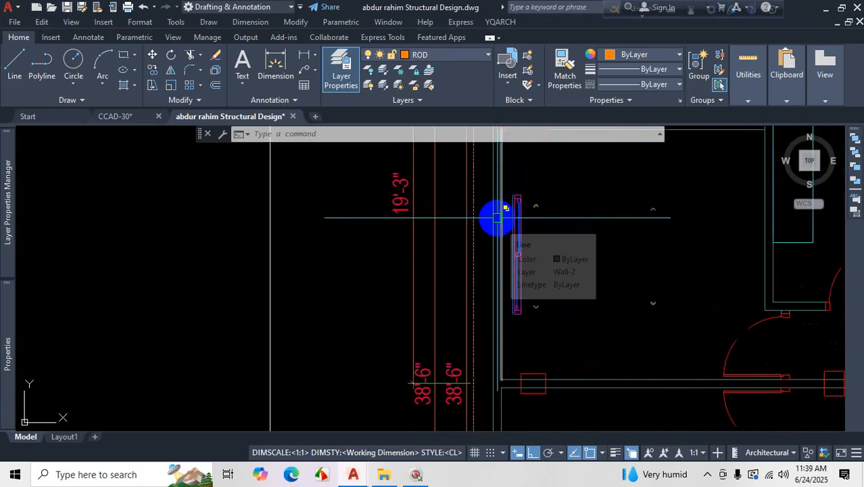
pyautogui.scroll(-3, 541, 240)
pyautogui.scroll(1, 541, 296)
pyautogui.scroll(2, 541, 296)
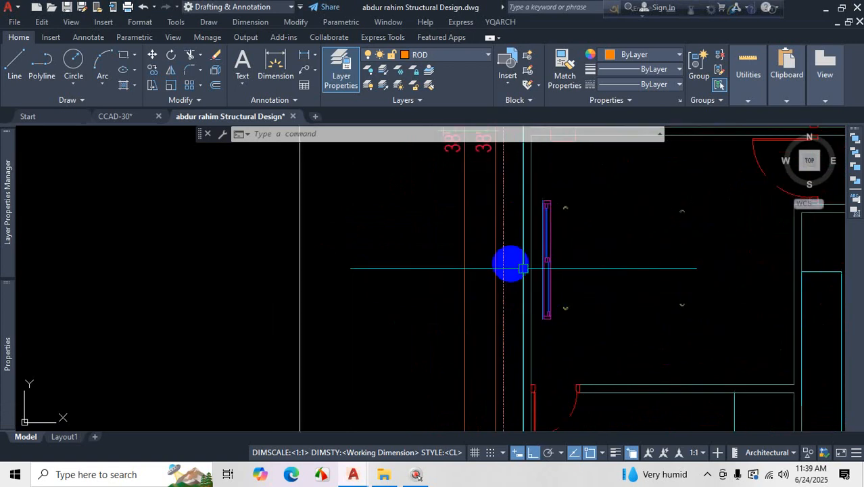
pyautogui.scroll(-1, 534, 257)
pyautogui.scroll(1, 559, 303)
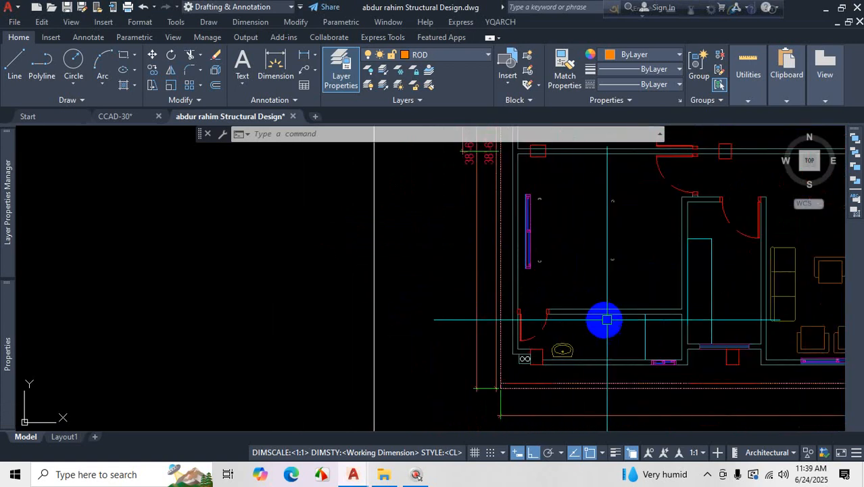
pyautogui.scroll(-3, 600, 266)
pyautogui.scroll(3, 564, 251)
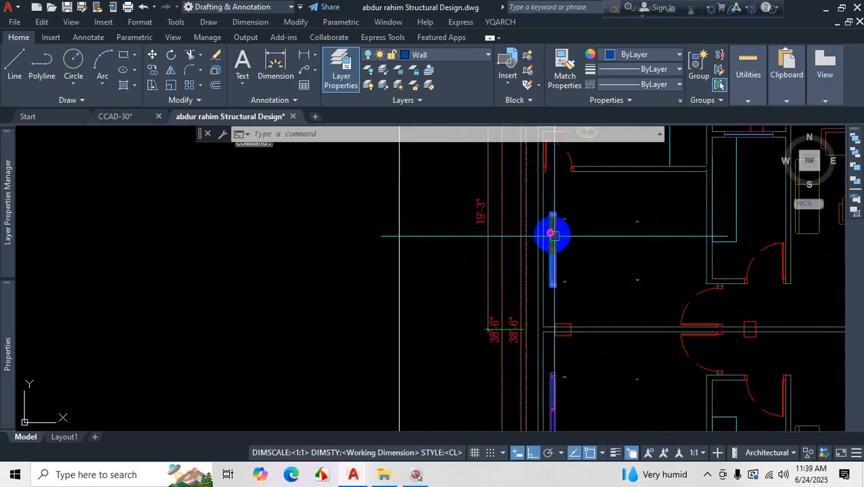
pyautogui.press('Escape')
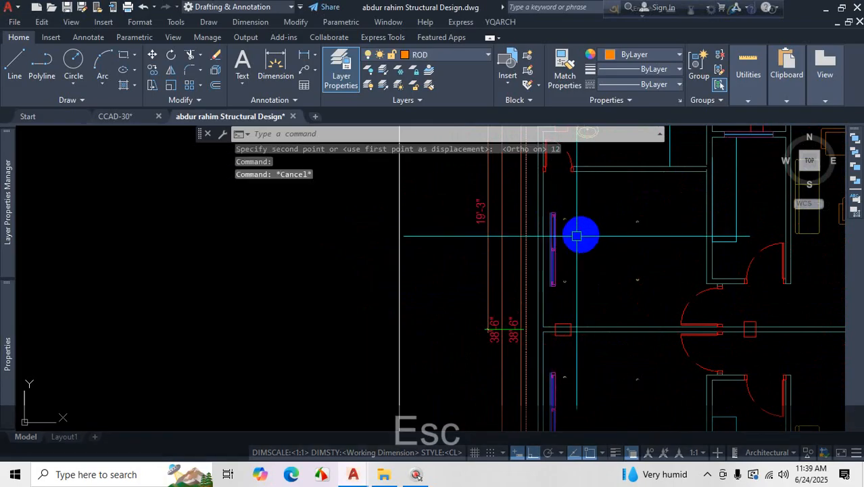
pyautogui.click(553, 218)
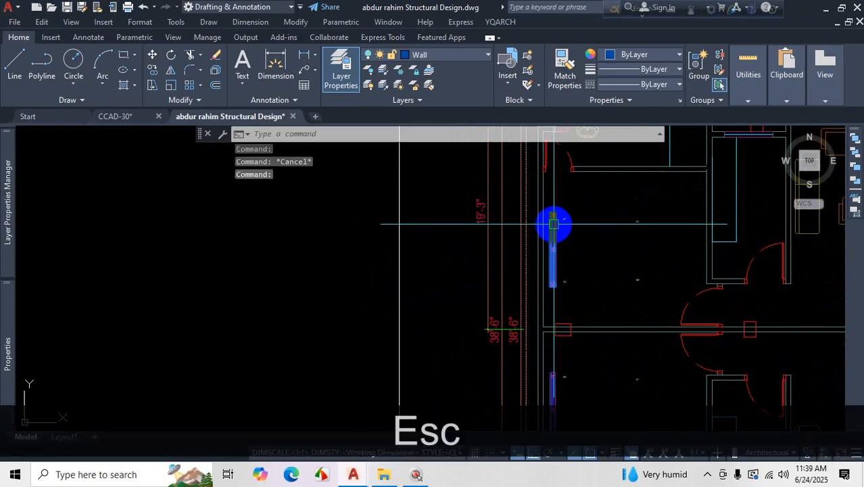
pyautogui.press('Escape')
# - Inspect the window blocks along the northern wall of the ground floor plan
pyautogui.scroll(-5, 561, 213)
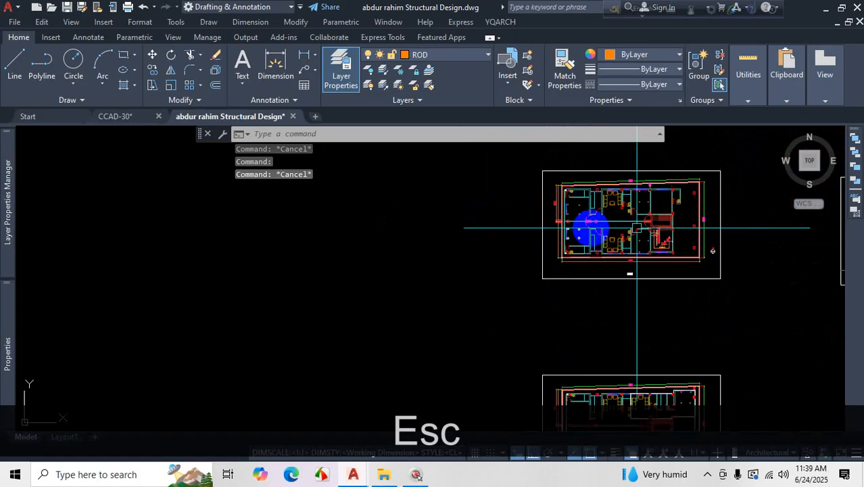
pyautogui.scroll(-3, 652, 328)
pyautogui.scroll(5, 584, 268)
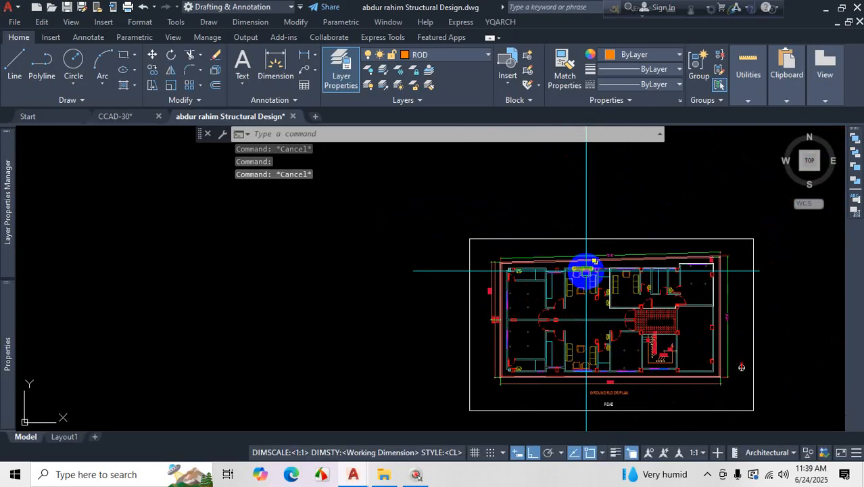
pyautogui.scroll(5, 704, 299)
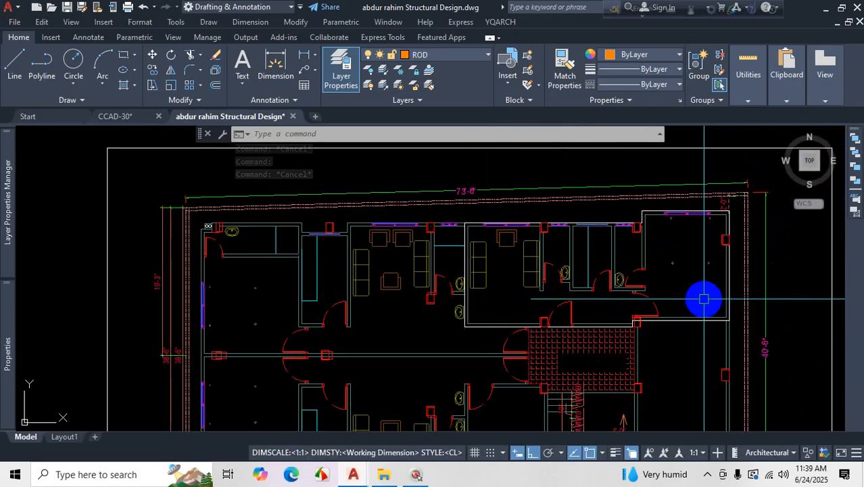
pyautogui.scroll(6, 423, 223)
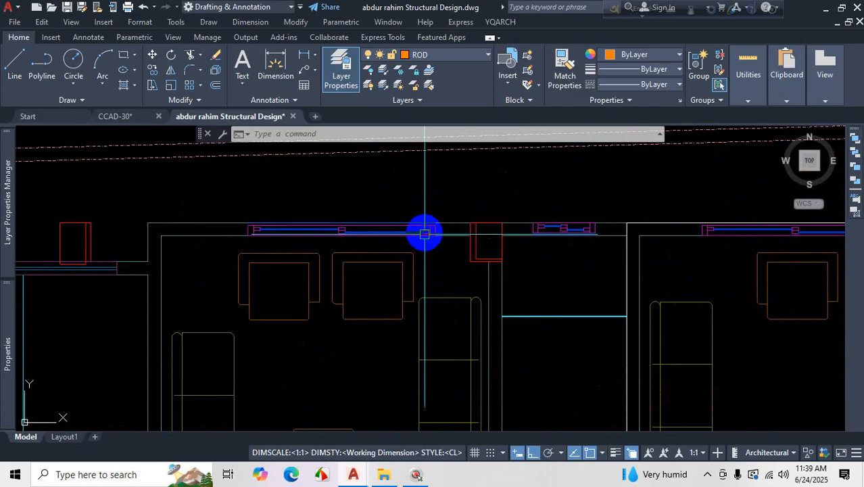
pyautogui.click(436, 234)
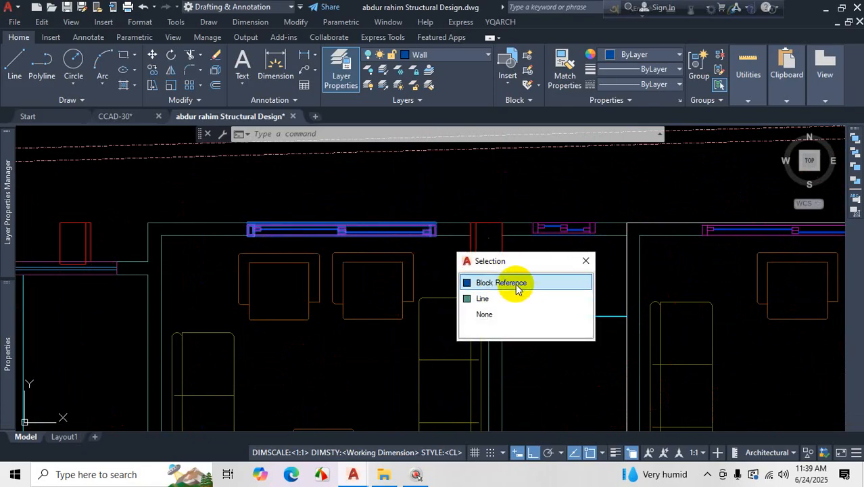
pyautogui.click(515, 283)
pyautogui.press('Escape')
pyautogui.press('Escape')
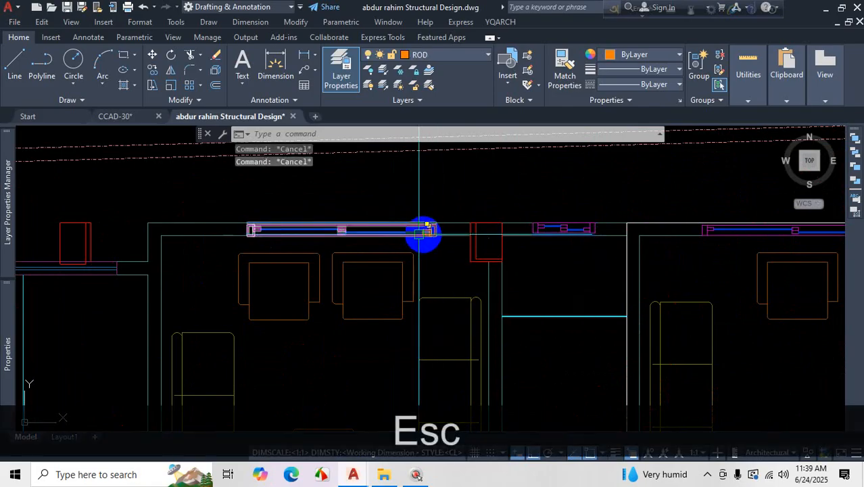
# - Copy the living room window block from the ground floor plan's northern wall into the empty space above the plan
pyautogui.scroll(4, 315, 232)
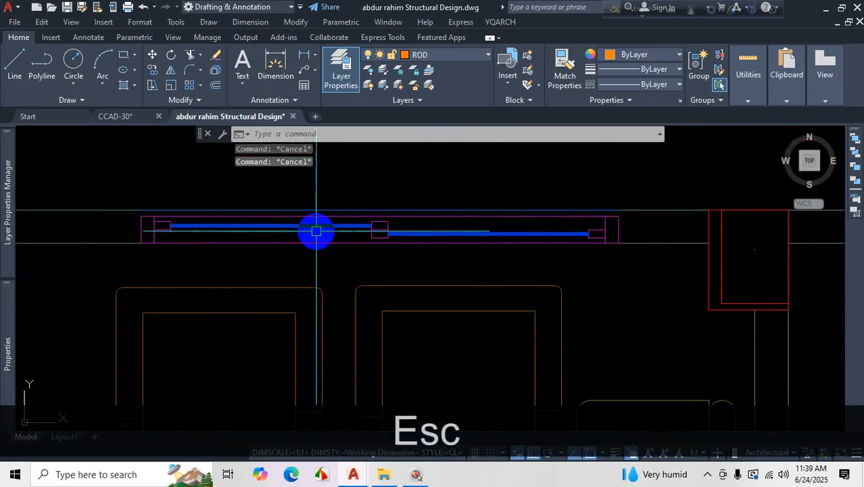
pyautogui.click(386, 233)
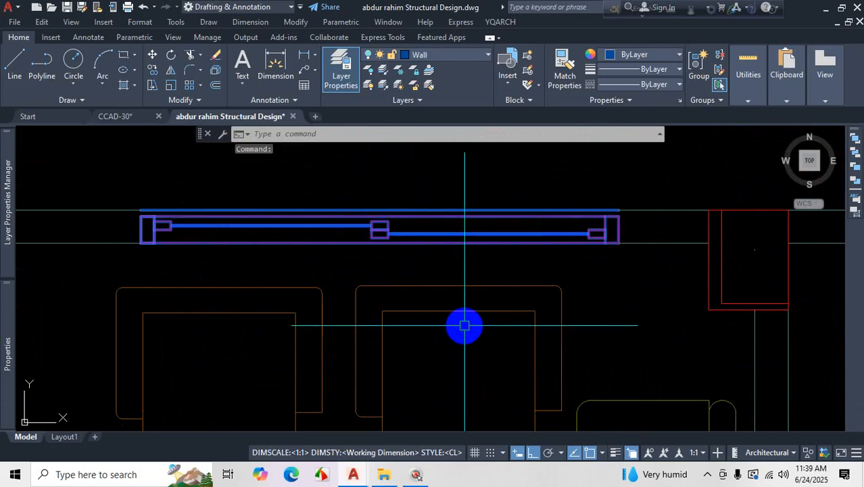
pyautogui.write('co')
pyautogui.press('Return')
pyautogui.click(459, 264)
pyautogui.scroll(-4, 471, 280)
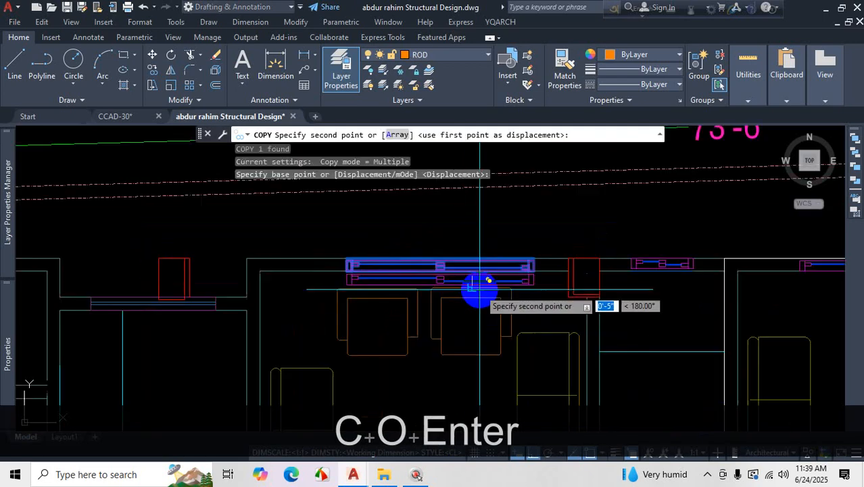
pyautogui.scroll(-5, 492, 196)
pyautogui.scroll(4, 496, 213)
pyautogui.press('Escape')
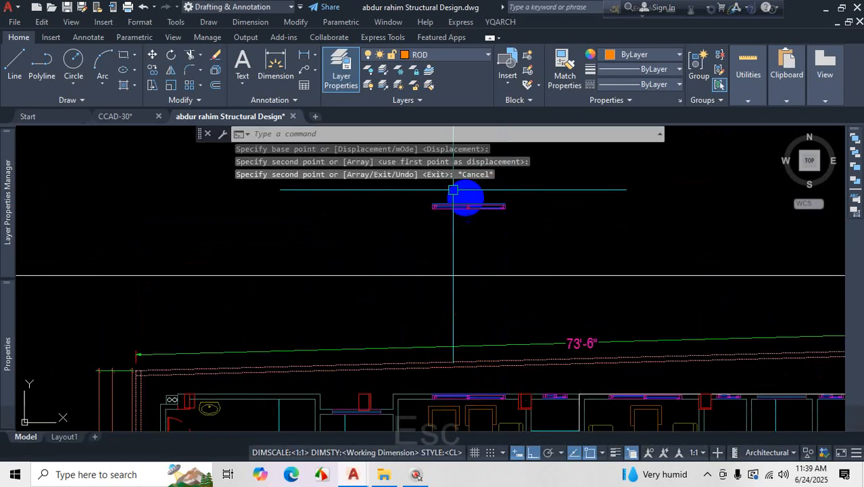
# - Explode the copied window block above the ground floor plan into separate objects
pyautogui.scroll(4, 453, 196)
pyautogui.scroll(6, 563, 222)
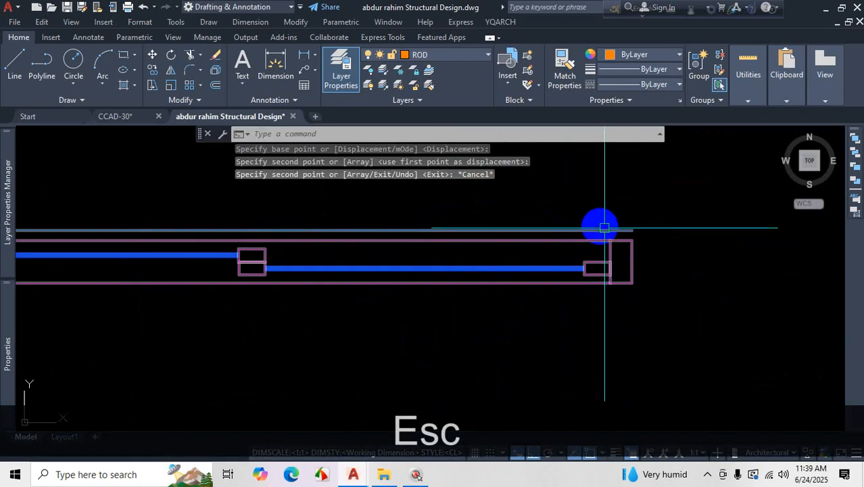
pyautogui.click(606, 231)
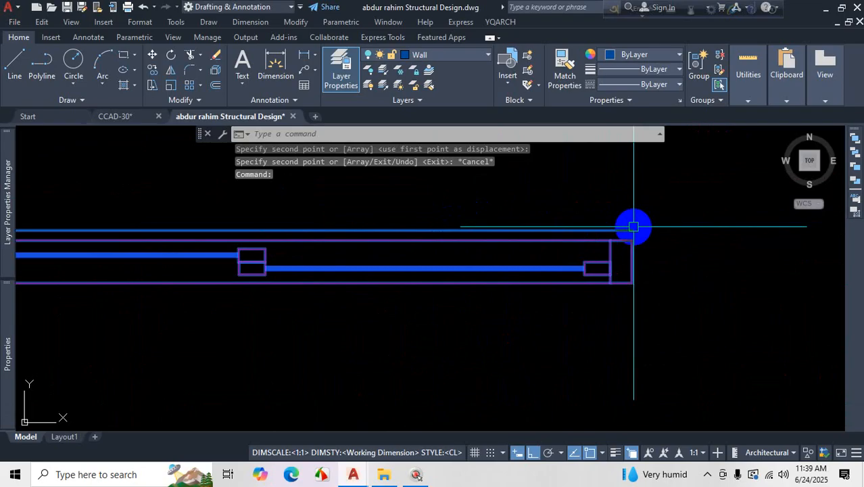
pyautogui.write('x')
pyautogui.press('Return')
pyautogui.scroll(-5, 633, 230)
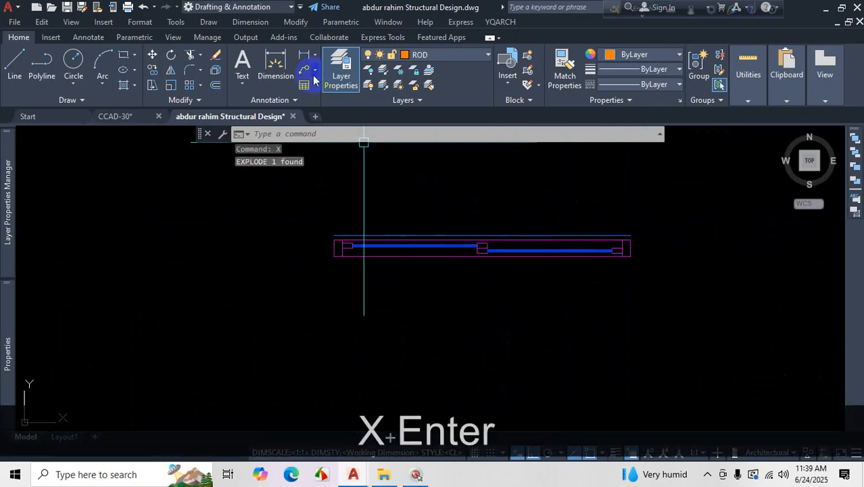
# - Dimension the overall length of the exploded window, placing the dimension line above it
pyautogui.click(277, 68)
pyautogui.scroll(5, 349, 237)
pyautogui.click(302, 241)
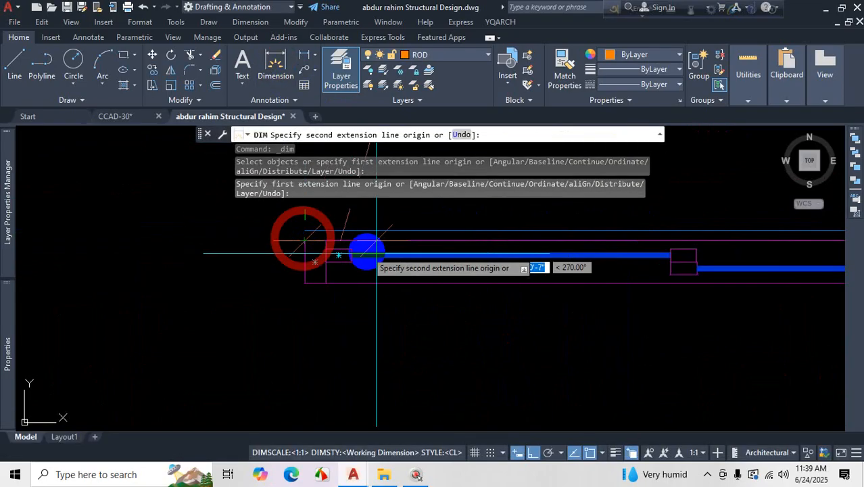
pyautogui.scroll(-4, 365, 252)
pyautogui.scroll(2, 559, 255)
pyautogui.click(532, 261)
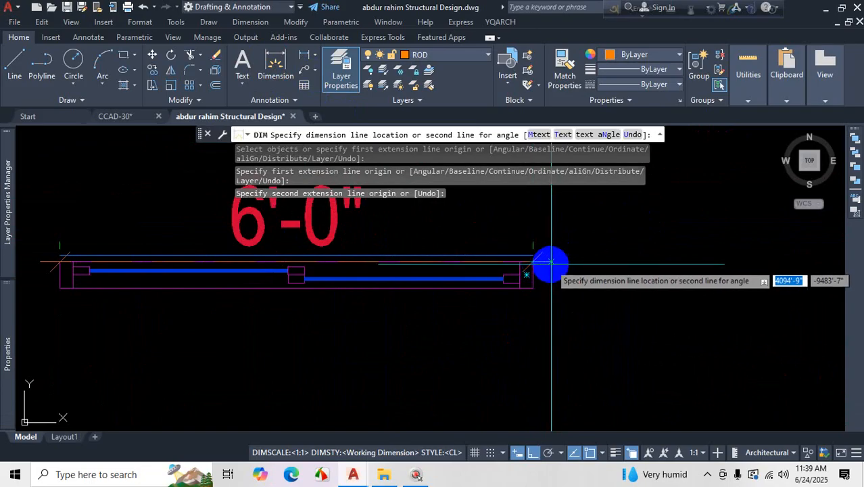
pyautogui.scroll(-4, 517, 242)
pyautogui.click(512, 237)
pyautogui.press('Escape')
# - Erase the low wall line running just above the exploded window's frame
pyautogui.scroll(5, 485, 312)
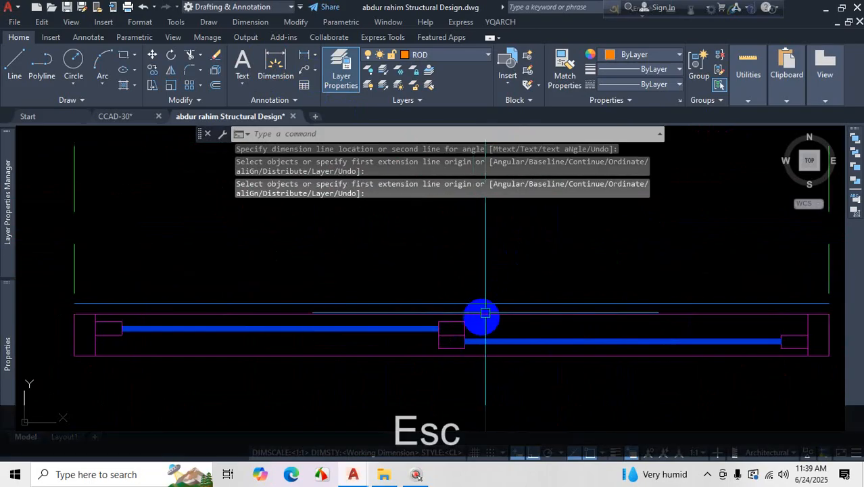
pyautogui.click(493, 301)
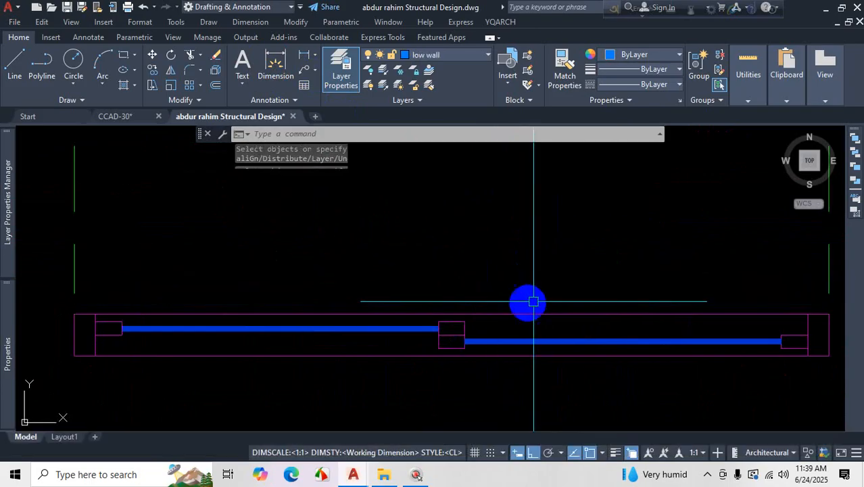
pyautogui.press('Delete')
pyautogui.press('Escape')
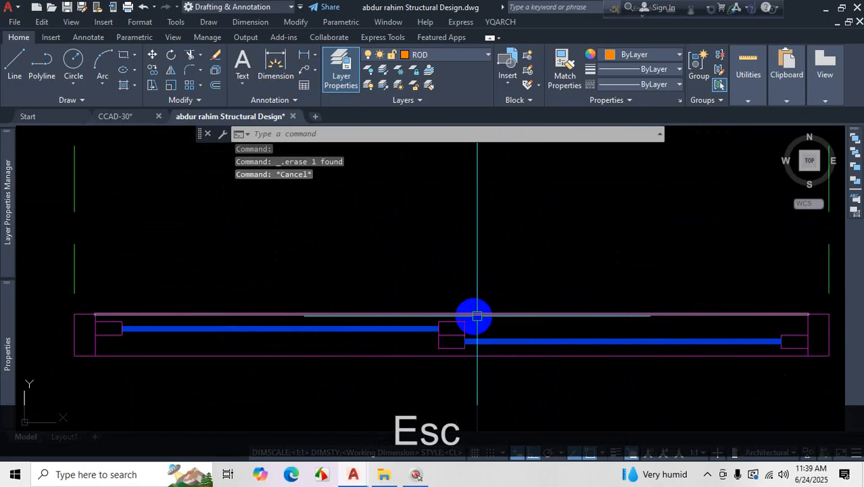
pyautogui.scroll(-5, 527, 311)
pyautogui.scroll(3, 598, 291)
pyautogui.scroll(2, 605, 311)
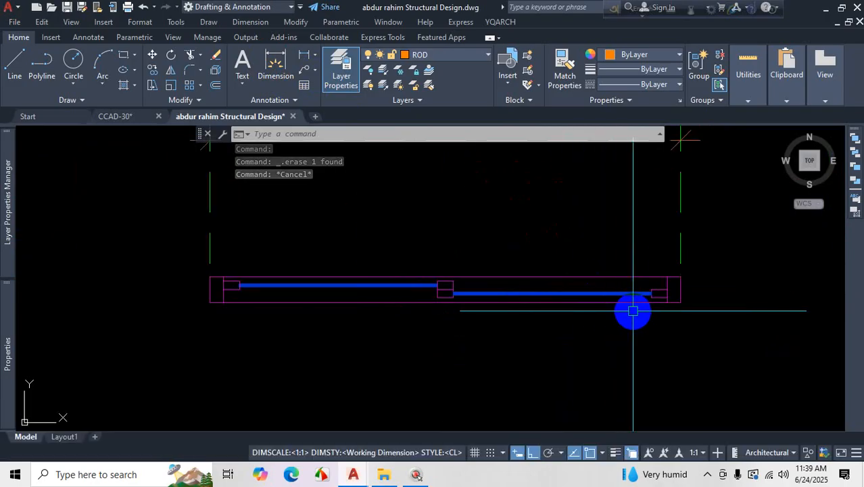
pyautogui.scroll(-6, 632, 311)
pyautogui.scroll(2, 613, 278)
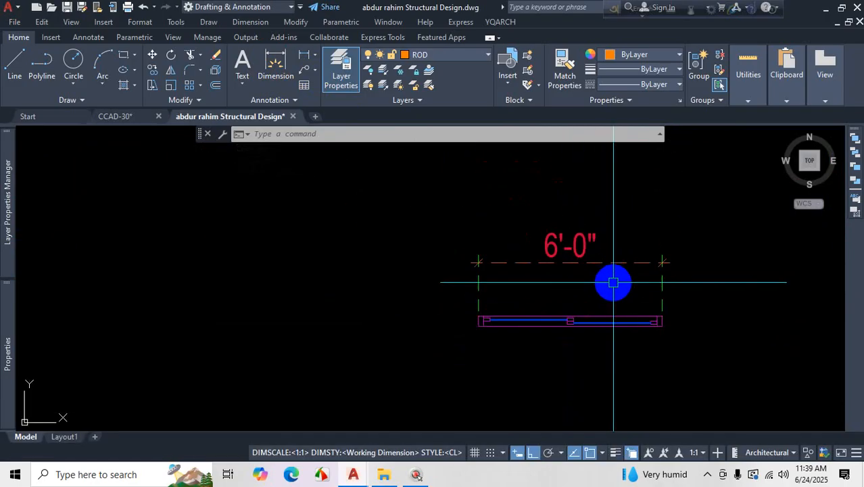
pyautogui.scroll(4, 618, 309)
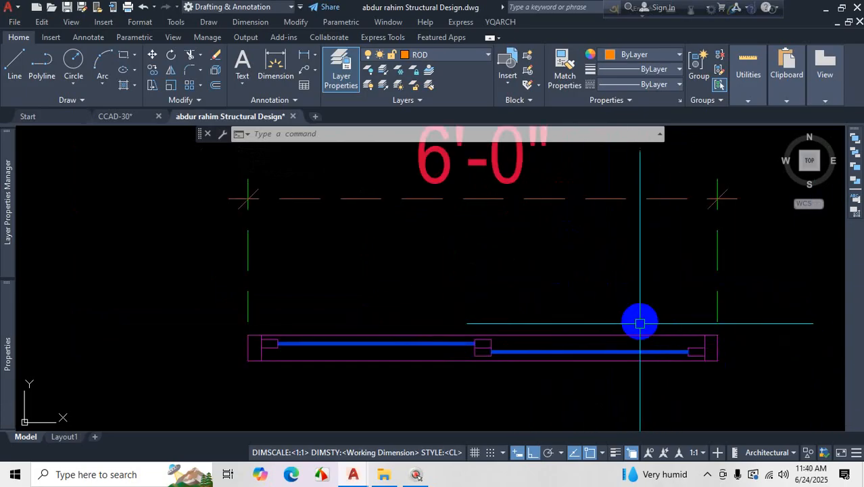
pyautogui.click(736, 334)
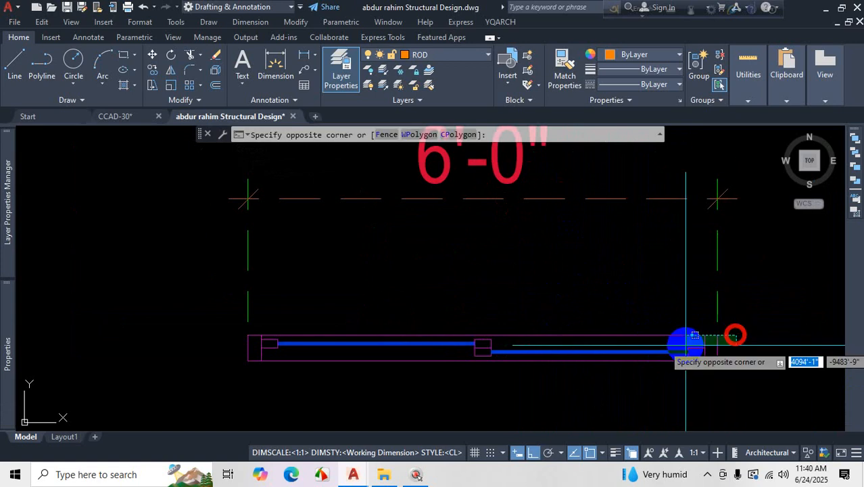
pyautogui.click(228, 395)
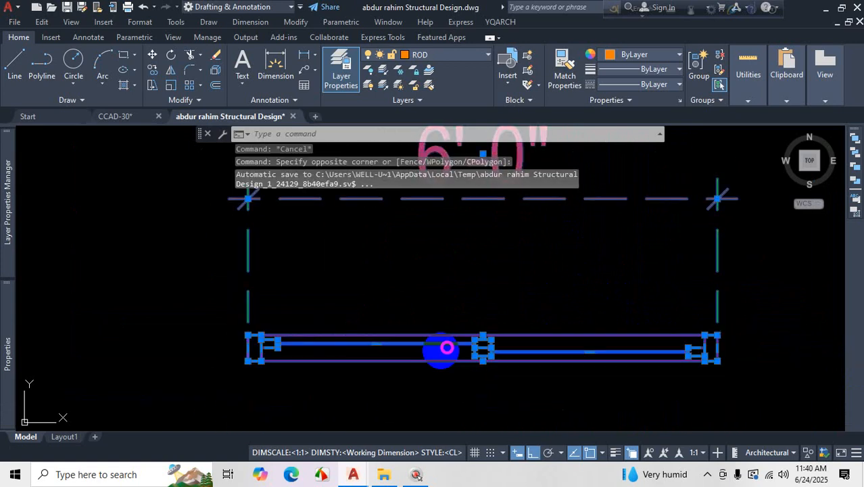
pyautogui.write('co')
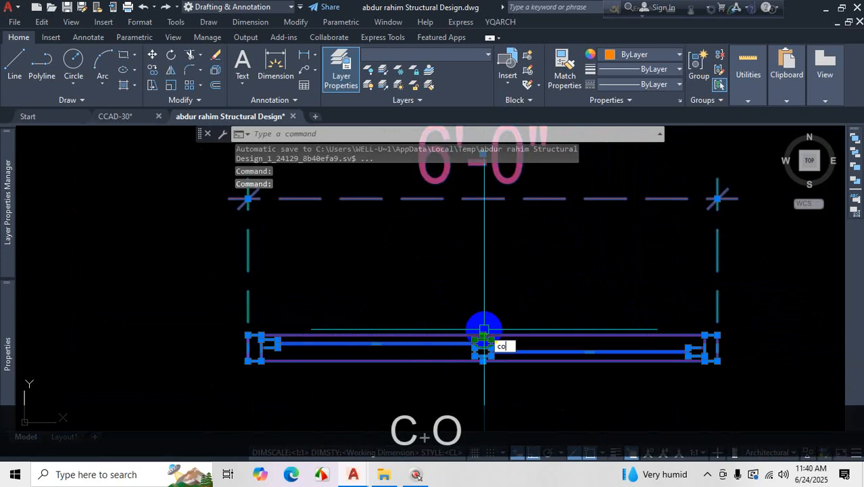
pyautogui.press('Return')
pyautogui.click(482, 336)
pyautogui.scroll(-4, 500, 321)
pyautogui.scroll(2, 588, 343)
pyautogui.press('Escape')
pyautogui.click(568, 341)
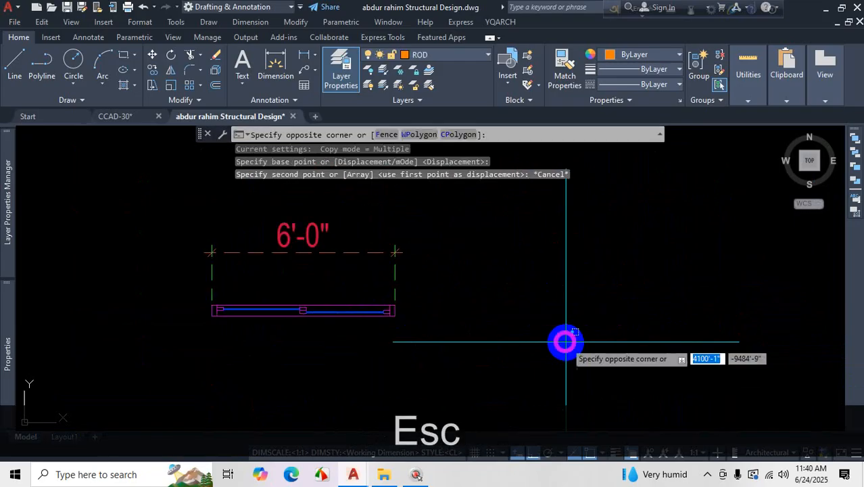
pyautogui.press('Escape')
# - Copy the exploded 6'-0" window with its dimension into the empty space to its right, and erase the copy's dimension
pyautogui.scroll(1, 388, 316)
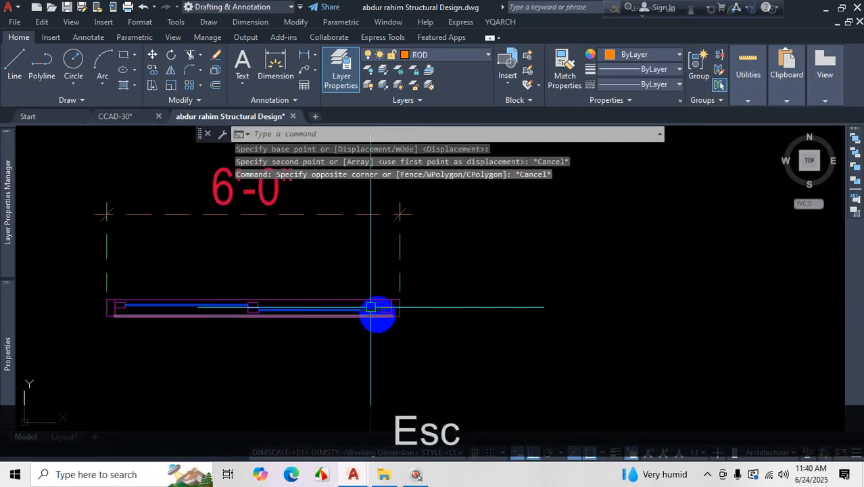
pyautogui.scroll(1, 421, 304)
pyautogui.click(417, 294)
pyautogui.scroll(-3, 322, 336)
pyautogui.click(327, 352)
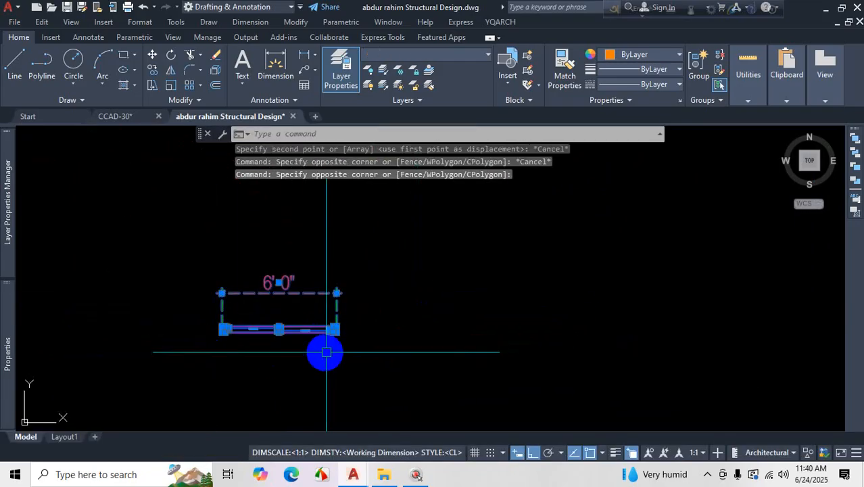
pyautogui.write('co')
pyautogui.press('Return')
pyautogui.click(334, 351)
pyautogui.click(575, 348)
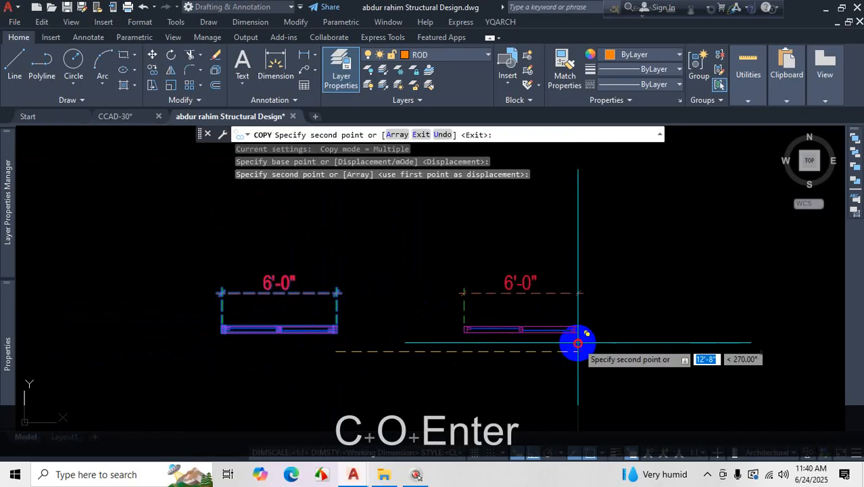
pyautogui.press('Escape')
pyautogui.click(546, 293)
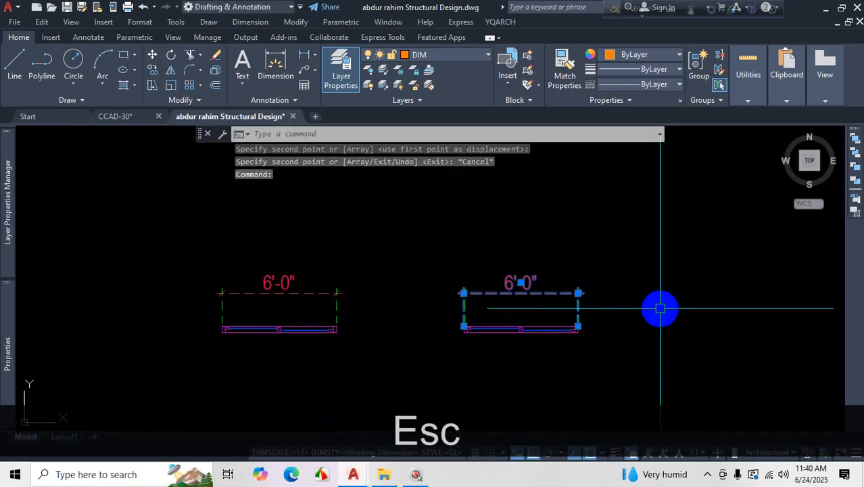
pyautogui.press('Delete')
# - Stretch the left end of the copied window inward by 12 inches
pyautogui.scroll(5, 527, 341)
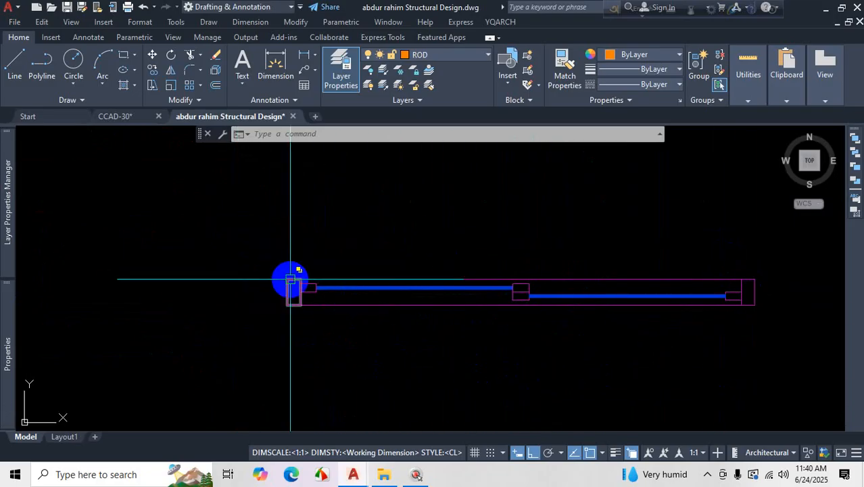
pyautogui.write('s')
pyautogui.press('space')
pyautogui.click(362, 210)
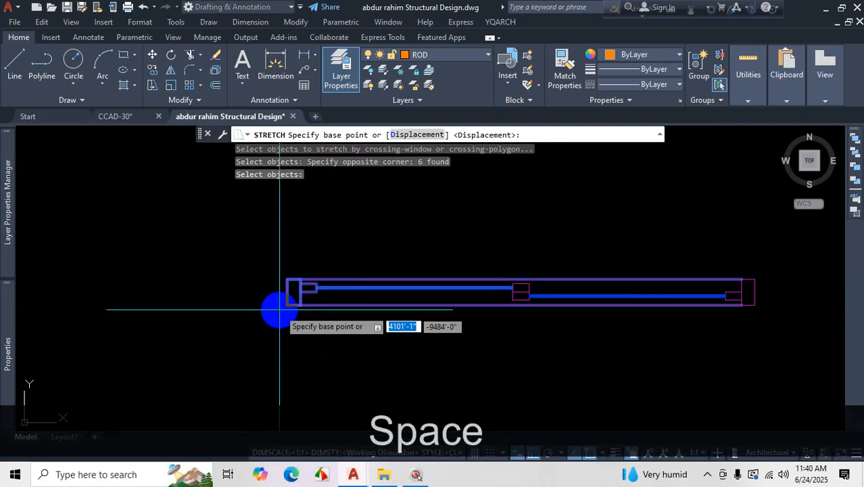
pyautogui.click(282, 303)
pyautogui.write('12')
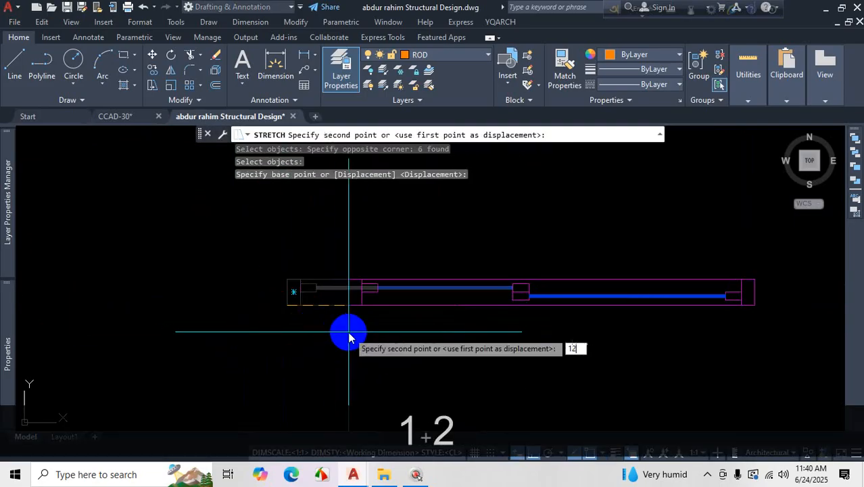
pyautogui.press('Return')
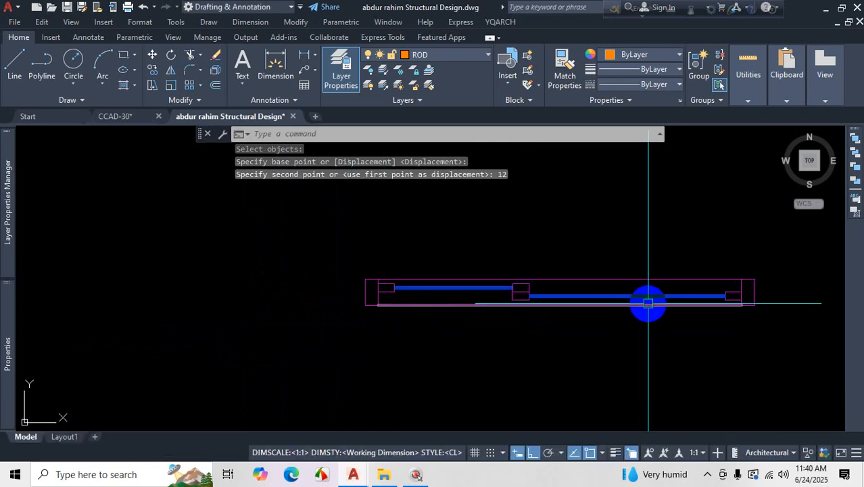
# - Stretch the right end of the copied window inward by 12 inches
pyautogui.write('s')
pyautogui.press('space')
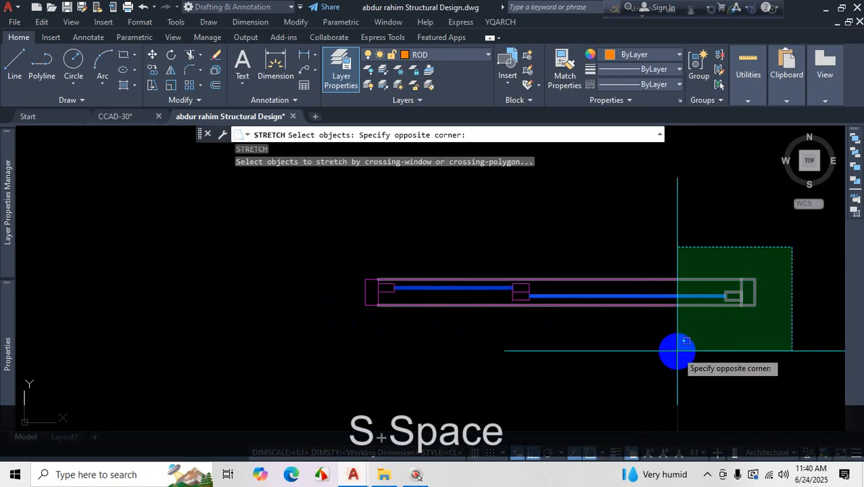
pyautogui.click(695, 341)
pyautogui.press('space')
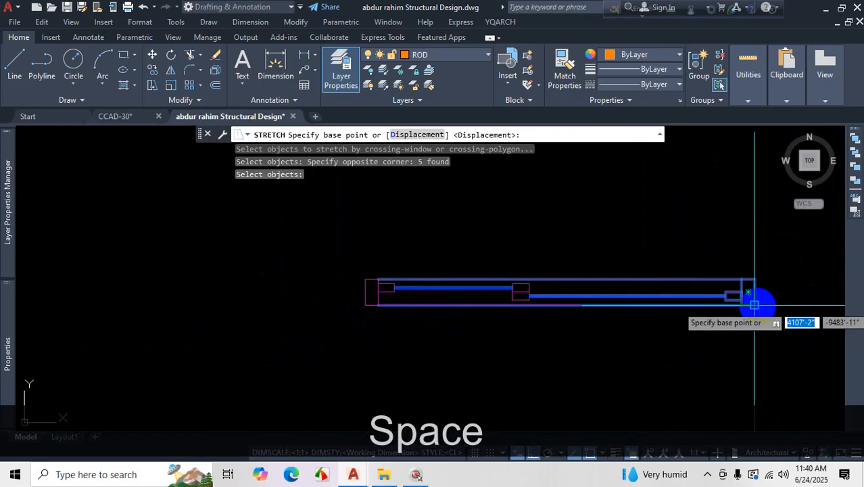
pyautogui.click(756, 304)
pyautogui.write('12')
pyautogui.press('Return')
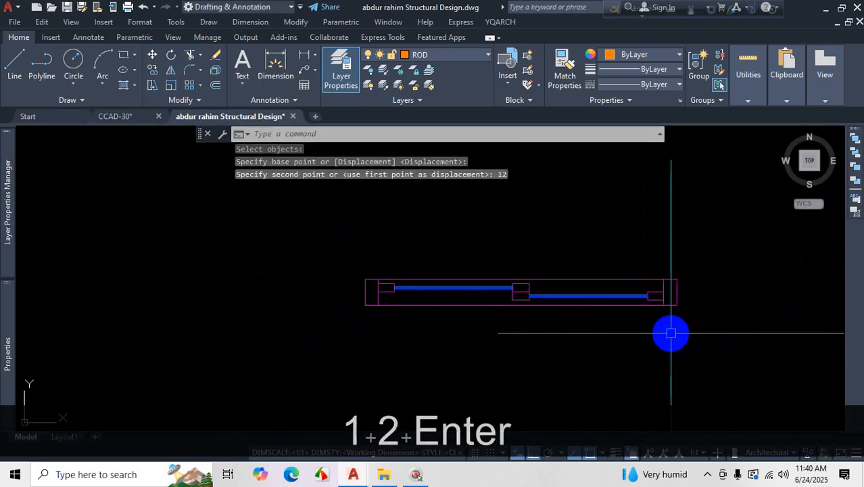
pyautogui.click(276, 67)
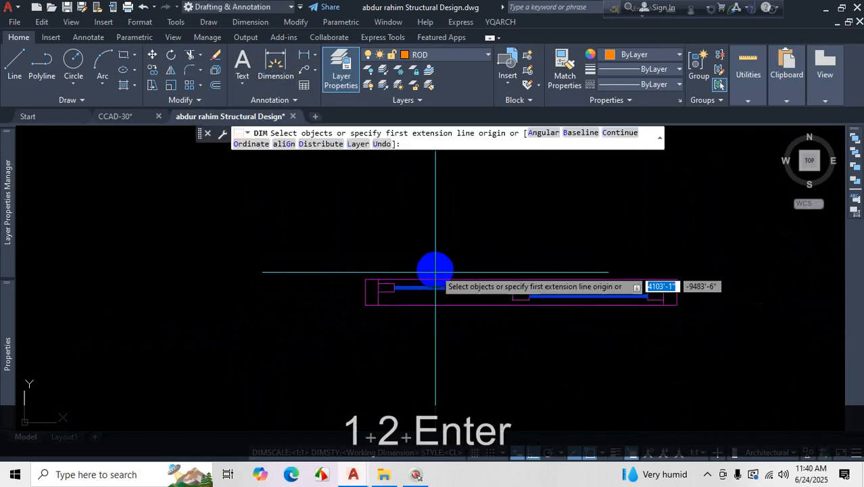
pyautogui.press('Return')
pyautogui.click(433, 278)
pyautogui.press('Escape')
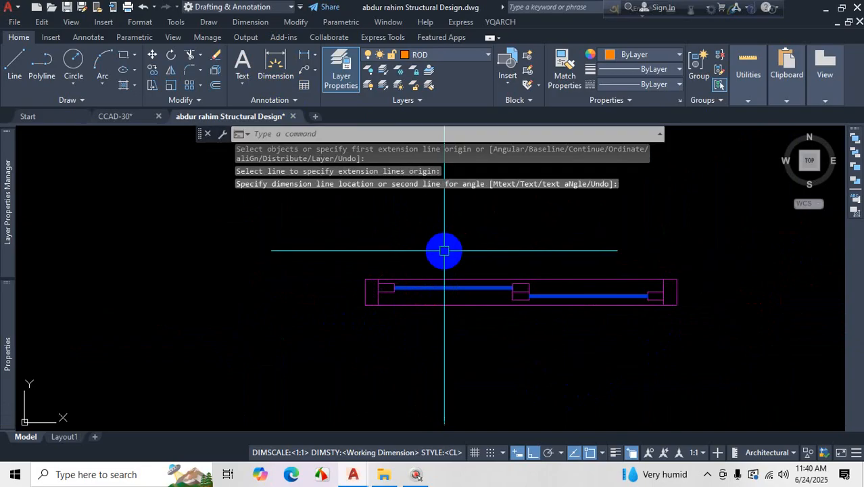
# - Dimension the overall length of the shortened window between its outer upper corners, placing the dimension line above it
pyautogui.click(275, 67)
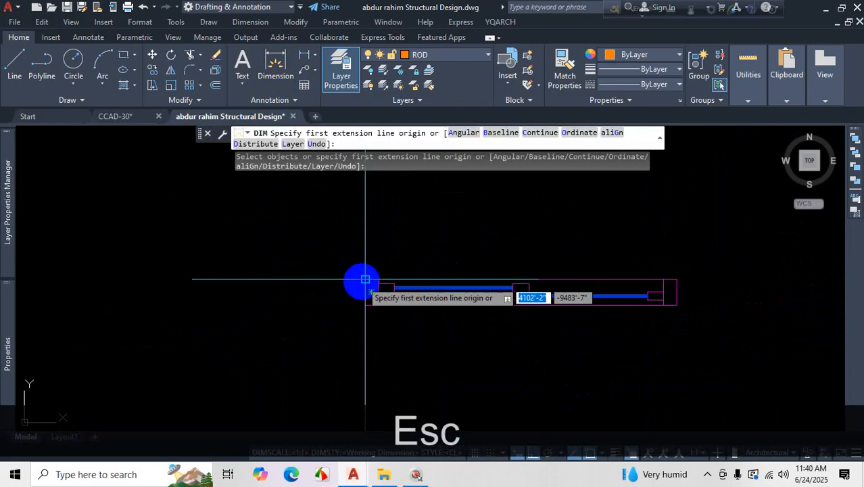
pyautogui.click(365, 280)
pyautogui.click(678, 280)
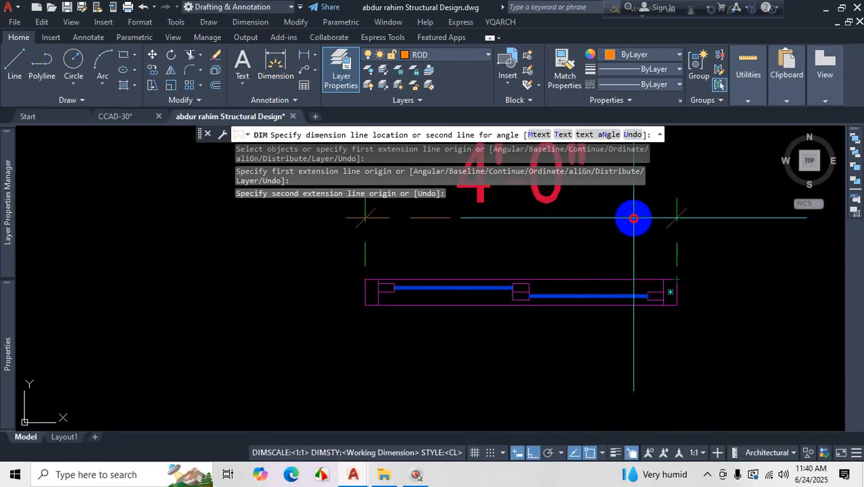
pyautogui.click(631, 217)
pyautogui.press('Return')
pyautogui.press('Escape')
# - Copy the 6'-0" window with its dimension to the right of the 4'-0" window, and erase the new copy's dimension
pyautogui.scroll(2, 541, 315)
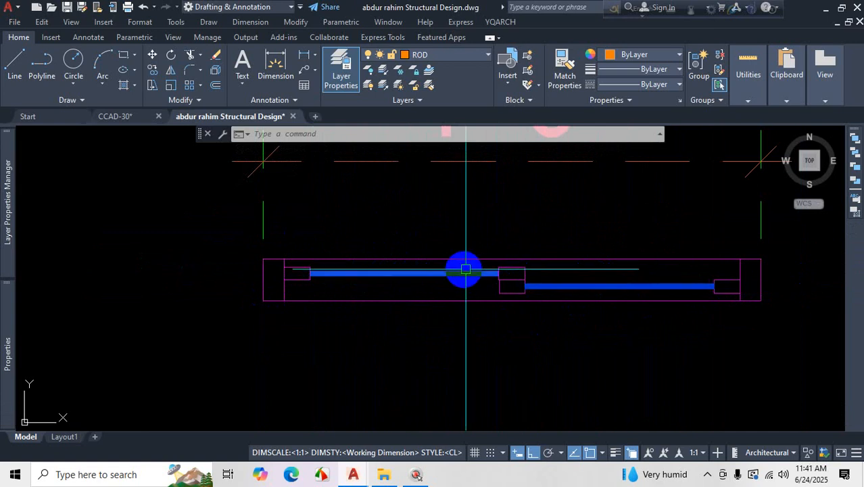
pyautogui.scroll(-6, 629, 288)
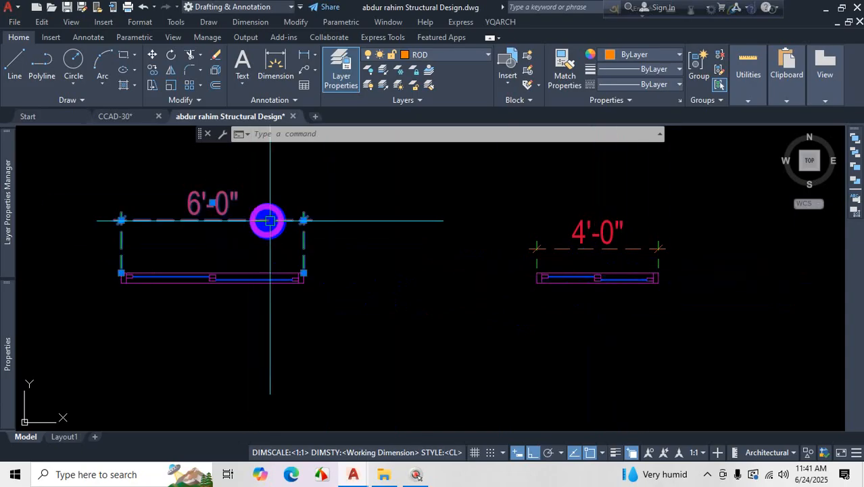
pyautogui.click(357, 192)
pyautogui.click(94, 337)
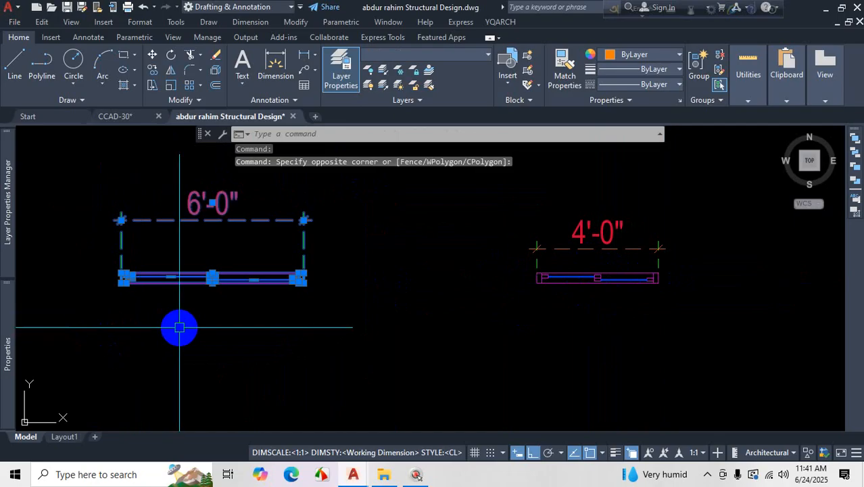
pyautogui.write('co')
pyautogui.press('Return')
pyautogui.click(179, 328)
pyautogui.scroll(-4, 372, 260)
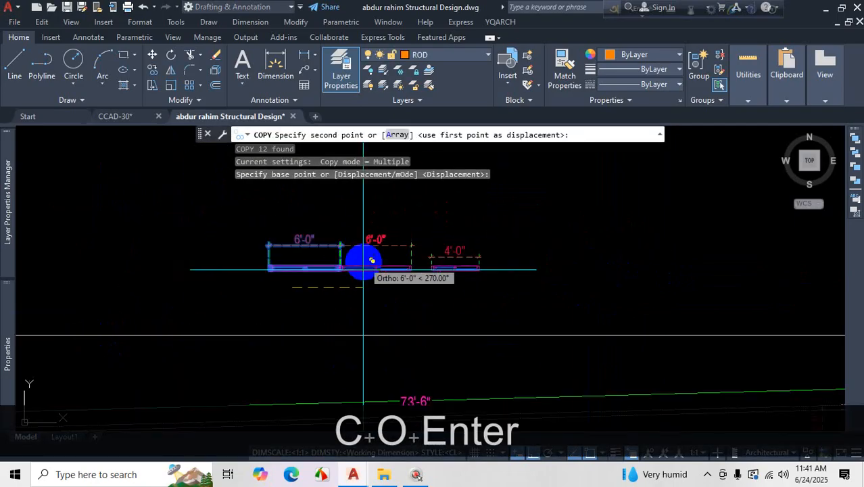
pyautogui.scroll(2, 325, 326)
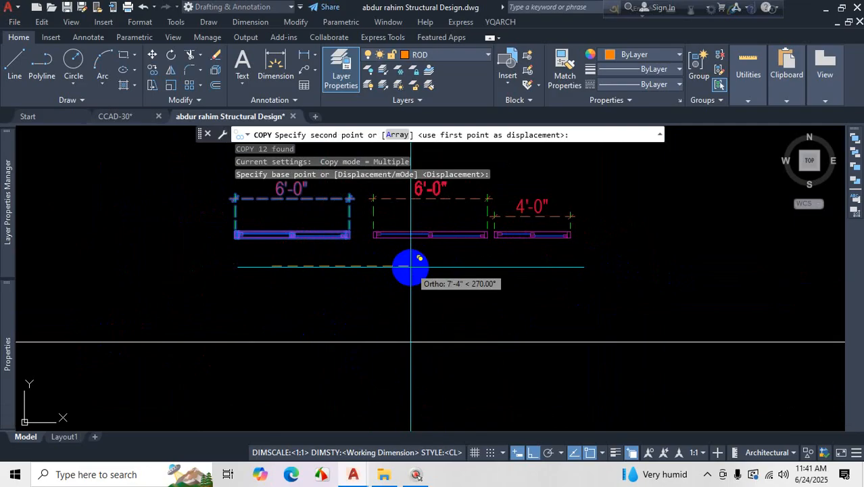
pyautogui.scroll(-3, 474, 267)
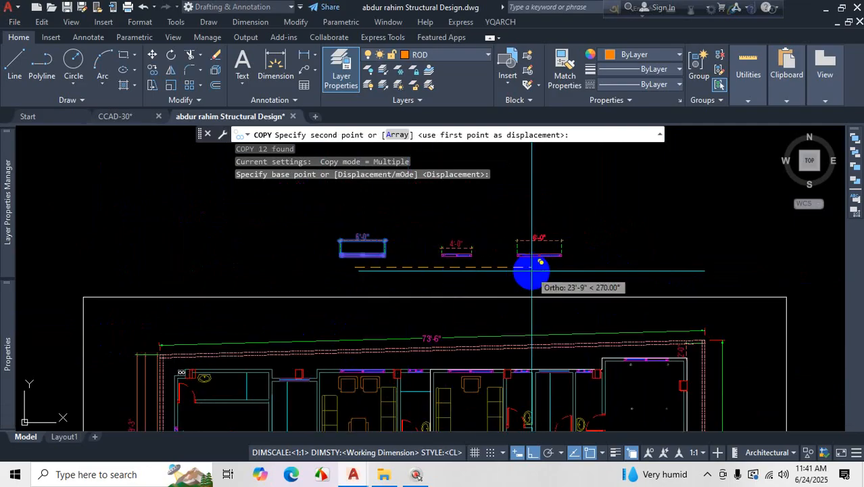
pyautogui.click(511, 265)
pyautogui.press('Escape')
pyautogui.click(527, 227)
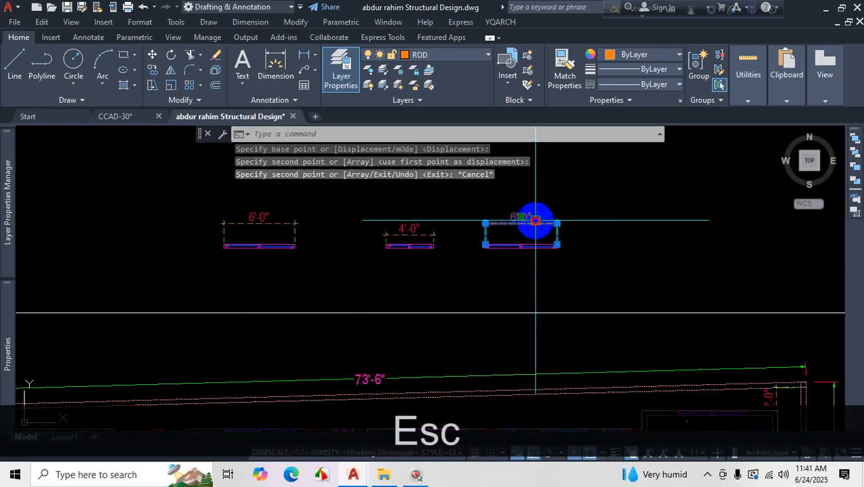
pyautogui.press('Delete')
# - Stretch the left end of the undimensioned window copy inward by 6 inches
pyautogui.scroll(4, 491, 239)
pyautogui.scroll(4, 501, 229)
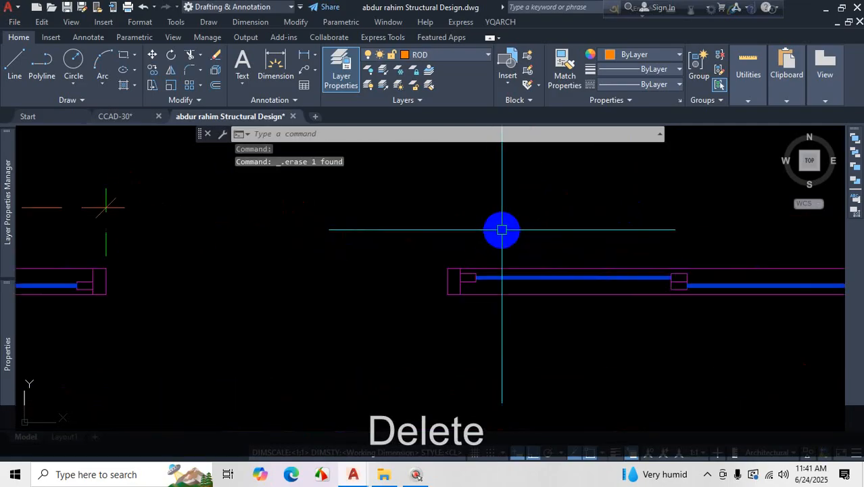
pyautogui.press('space')
pyautogui.click(512, 218)
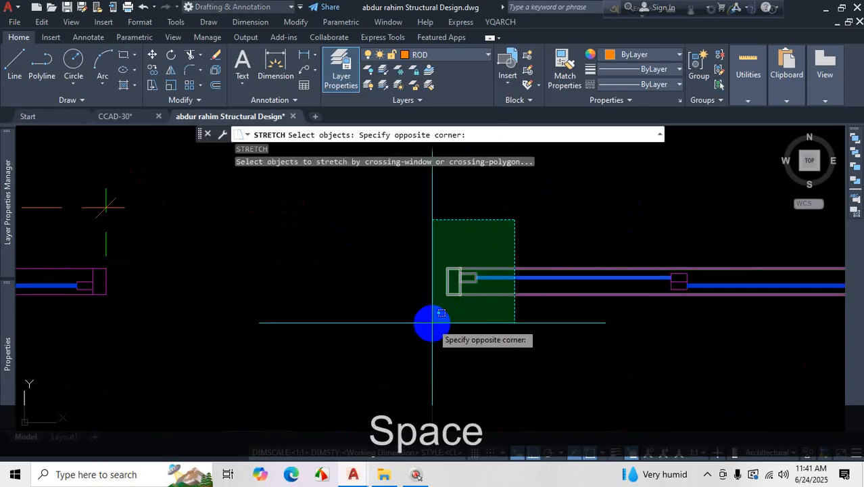
pyautogui.click(426, 324)
pyautogui.press('space')
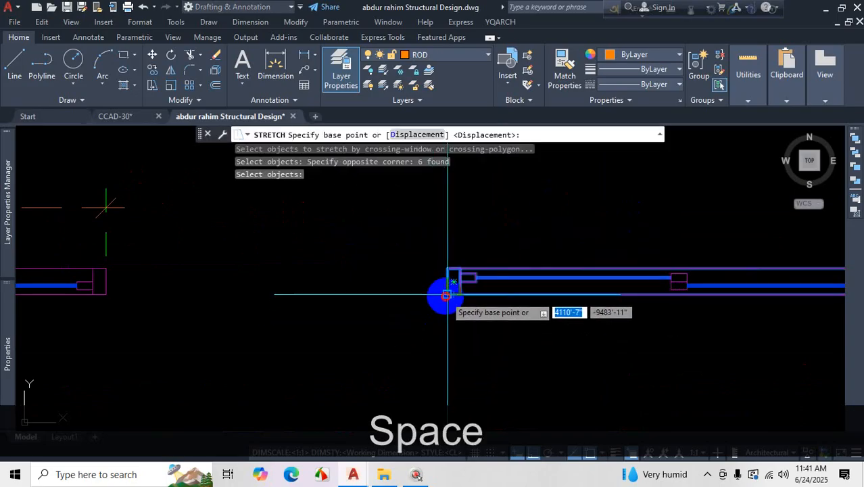
pyautogui.click(473, 296)
pyautogui.scroll(2, 491, 310)
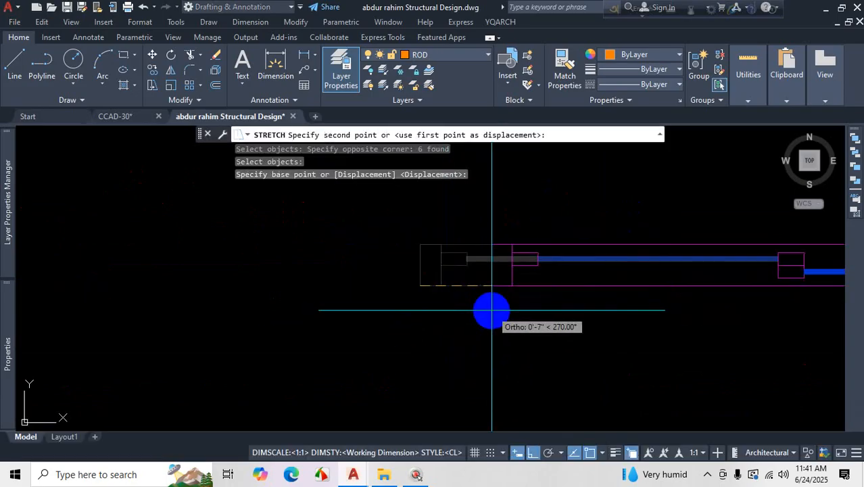
pyautogui.write('6')
pyautogui.press('Return')
# - Stretch the right end of the undimensioned window copy inward by 6 inches
pyautogui.scroll(-3, 405, 308)
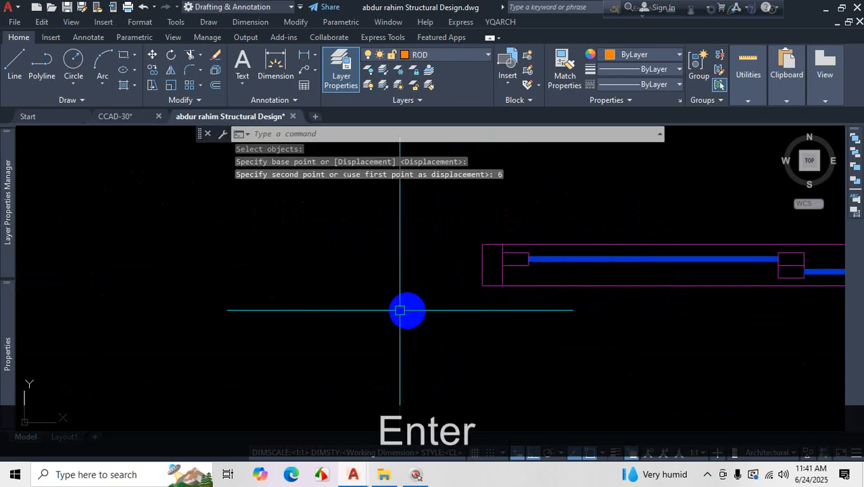
pyautogui.press('space')
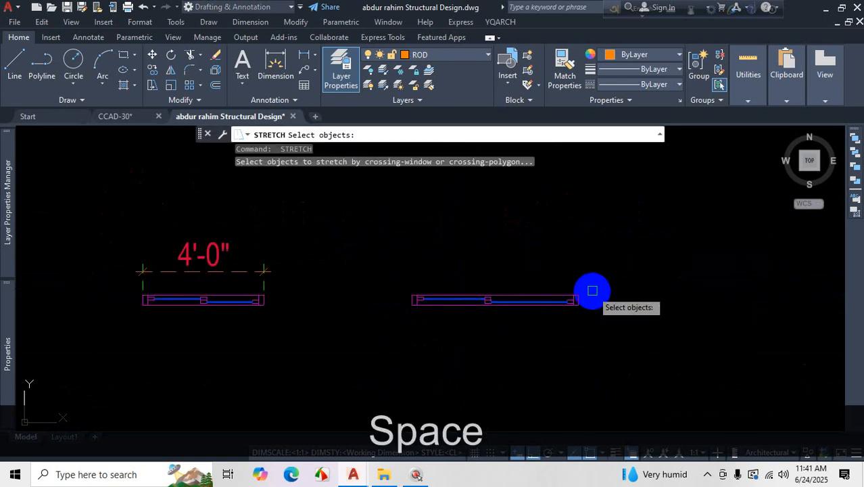
pyautogui.scroll(3, 587, 279)
pyautogui.click(587, 273)
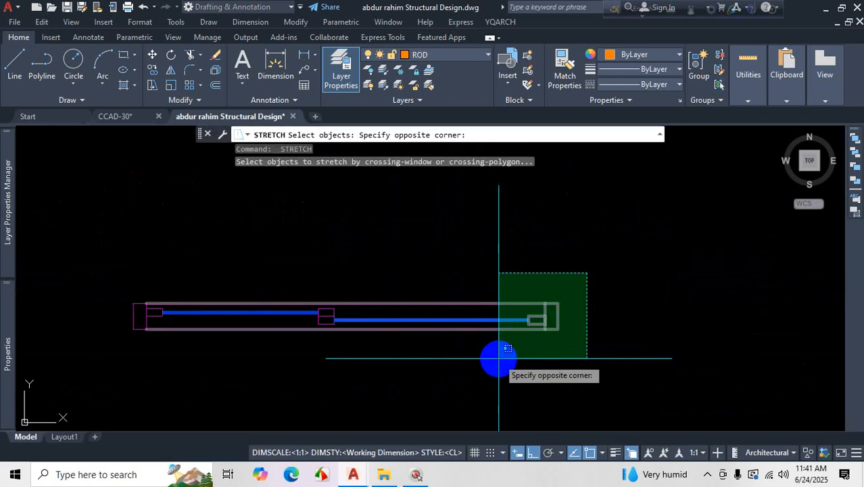
pyautogui.scroll(2, 507, 347)
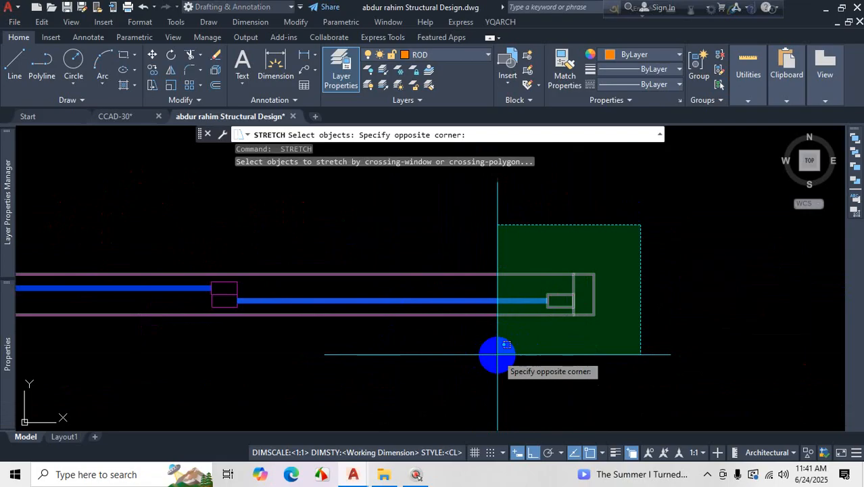
pyautogui.hotkey('ctrl', '1')
pyautogui.click(497, 355)
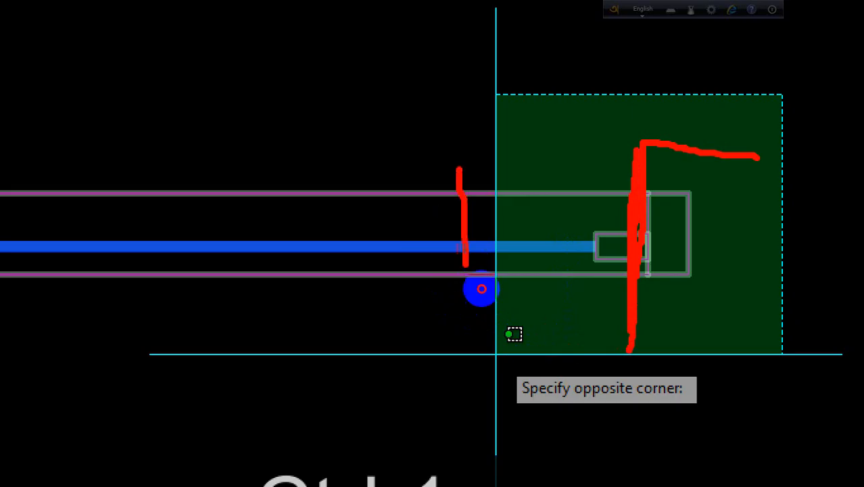
pyautogui.rightClick(486, 364)
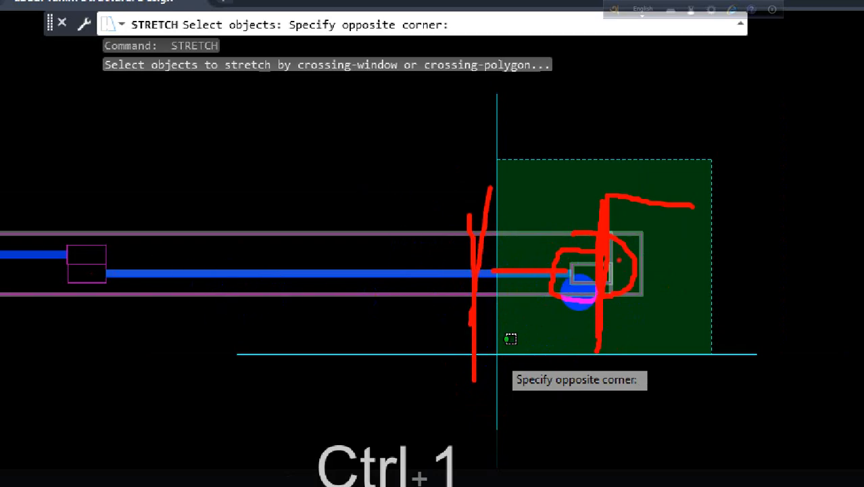
pyautogui.press('Escape')
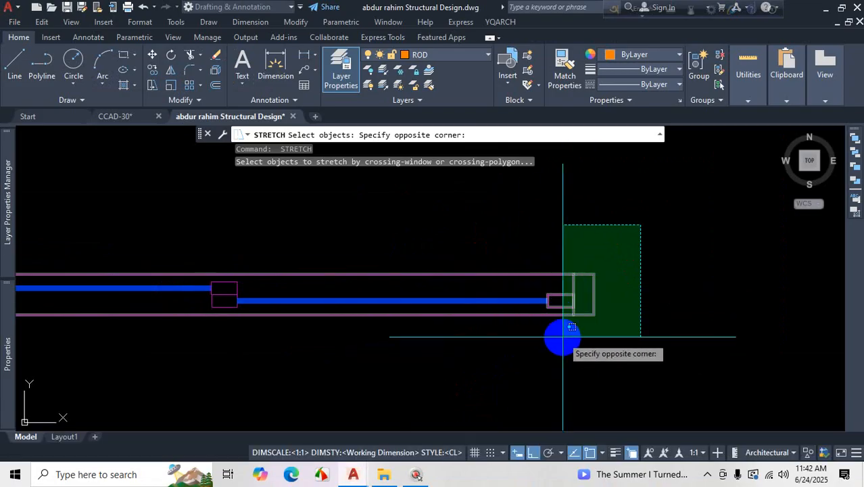
pyautogui.scroll(4, 560, 338)
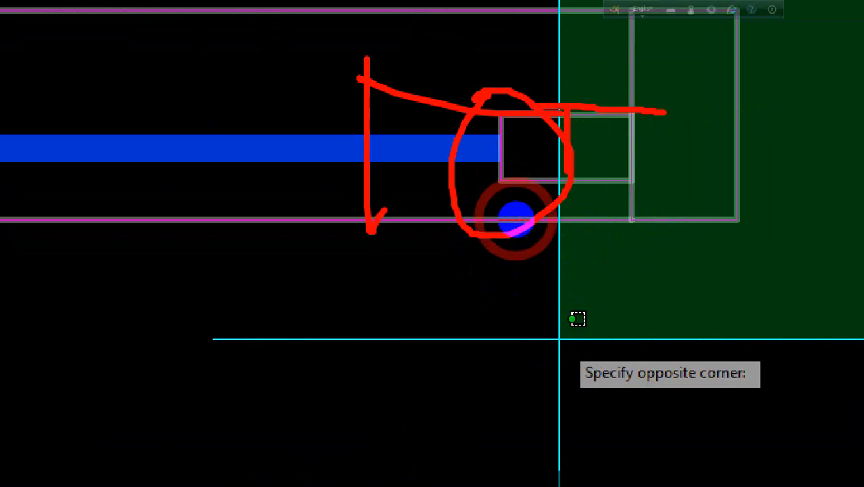
pyautogui.press('Escape')
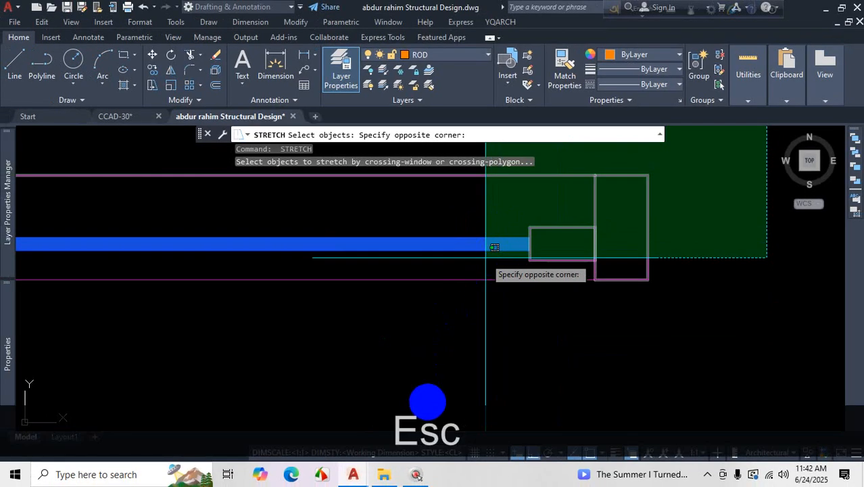
pyautogui.scroll(-2, 541, 311)
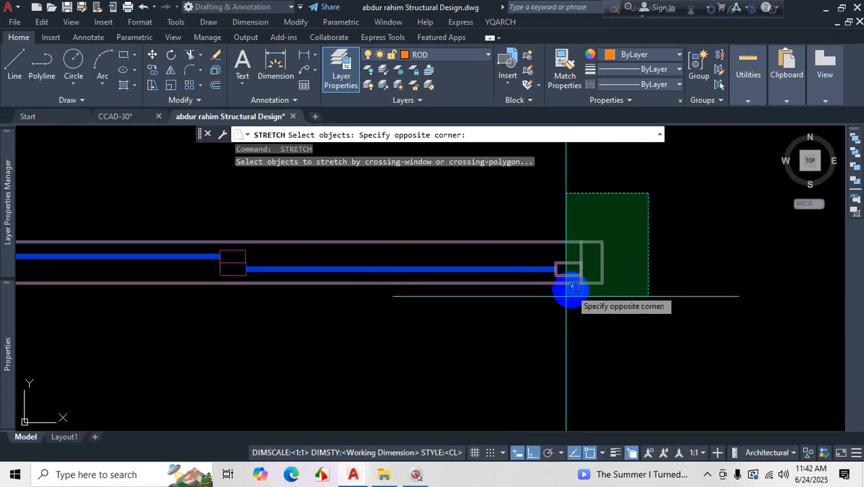
pyautogui.click(483, 355)
pyautogui.press('Return')
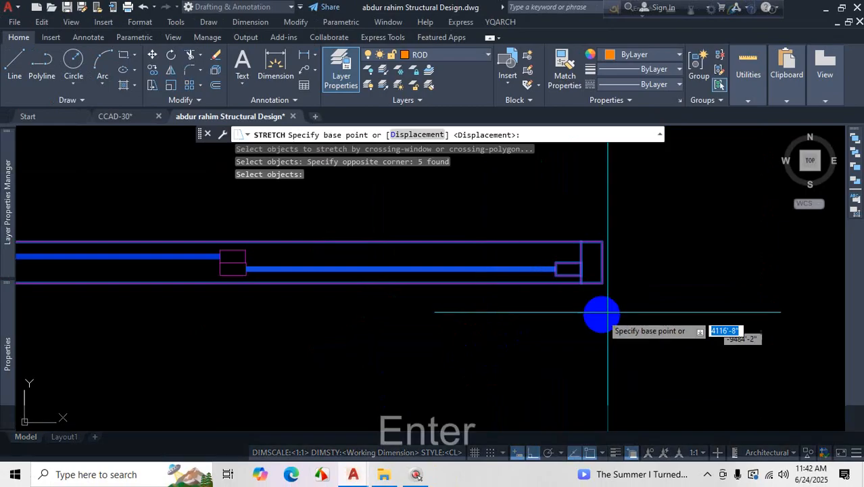
pyautogui.click(592, 262)
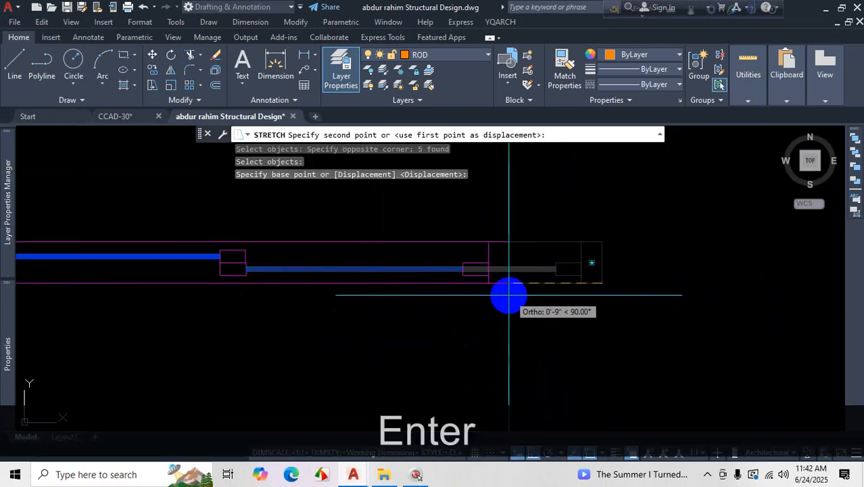
pyautogui.write('6')
pyautogui.press('Return')
pyautogui.scroll(-3, 627, 281)
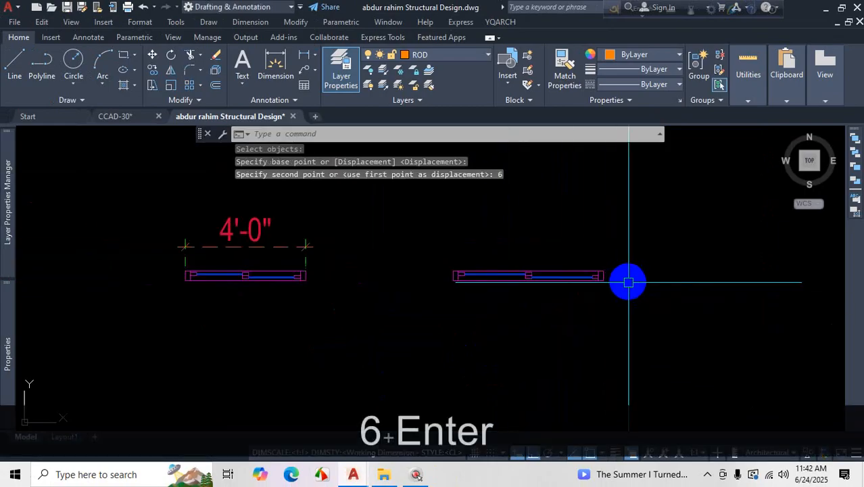
# - Dimension the overall length of the newly shortened window between its outer ends, placing the dimension line above it
pyautogui.click(274, 61)
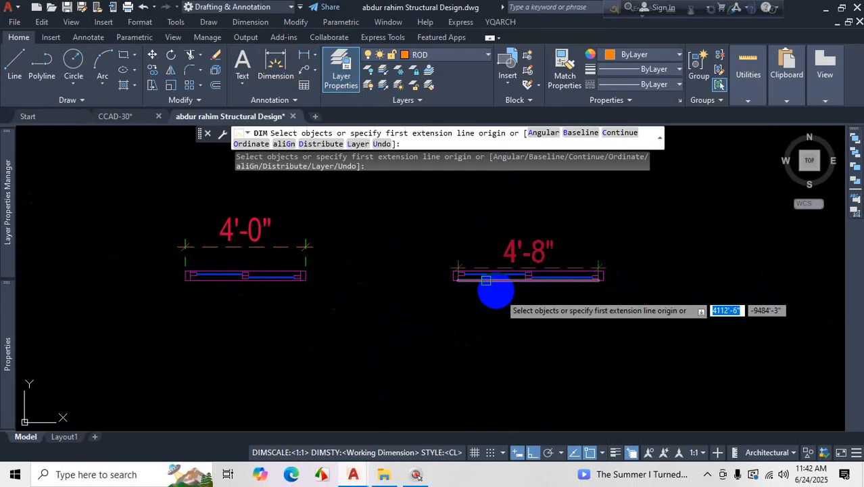
pyautogui.scroll(3, 428, 280)
pyautogui.click(428, 279)
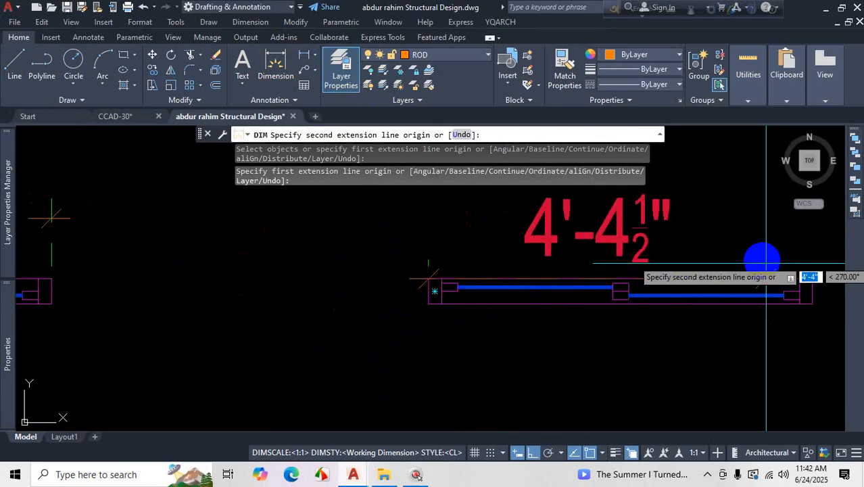
pyautogui.click(806, 291)
pyautogui.click(722, 227)
pyautogui.press('Escape')
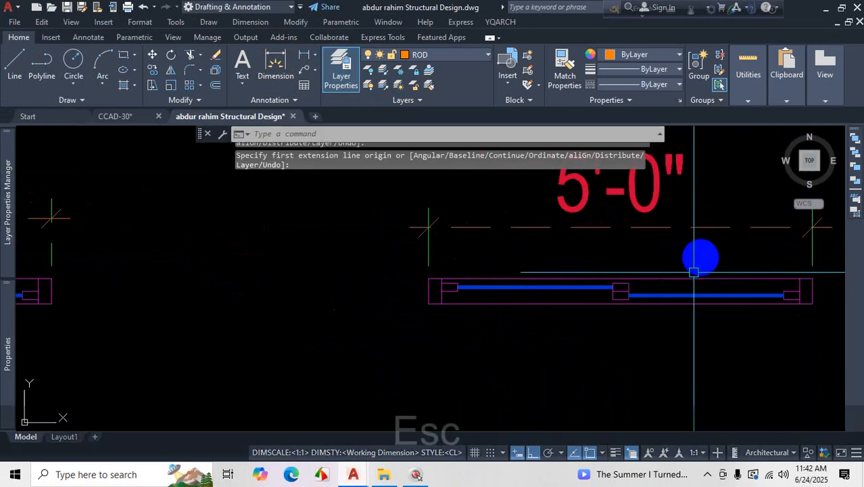
# - Copy the window block from the upper wall beside the two armchairs to the empty area above the 6'-0" window
pyautogui.scroll(-3, 667, 287)
pyautogui.scroll(-3, 550, 348)
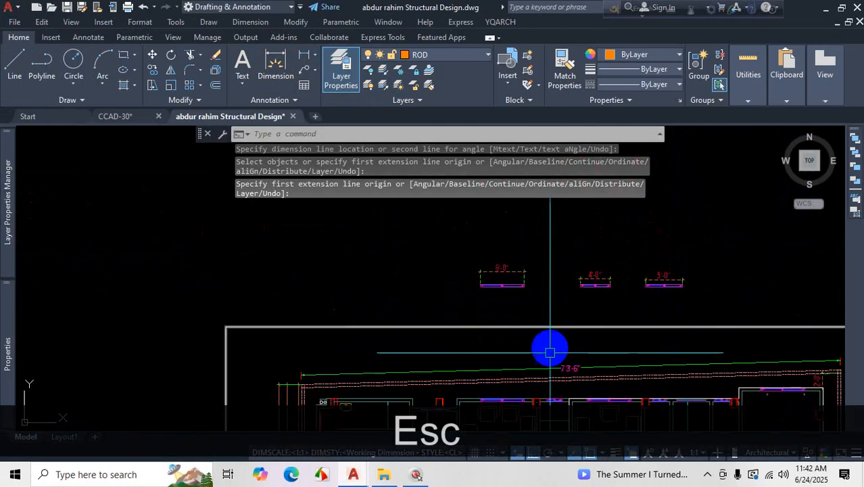
pyautogui.scroll(5, 559, 354)
pyautogui.scroll(2, 561, 318)
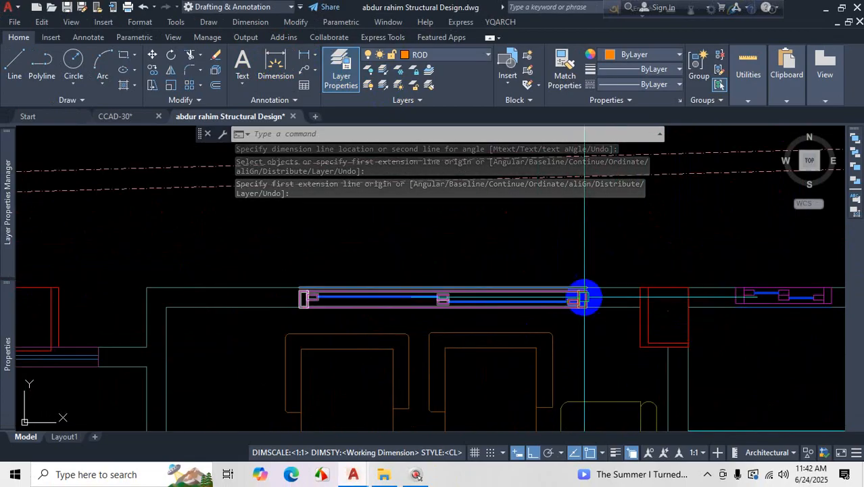
pyautogui.click(582, 301)
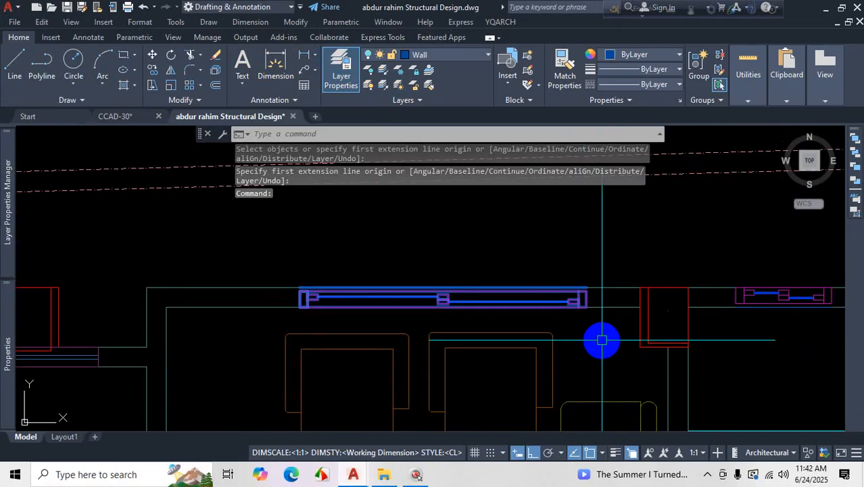
pyautogui.write('co')
pyautogui.press('Return')
pyautogui.scroll(-4, 598, 328)
pyautogui.click(611, 301)
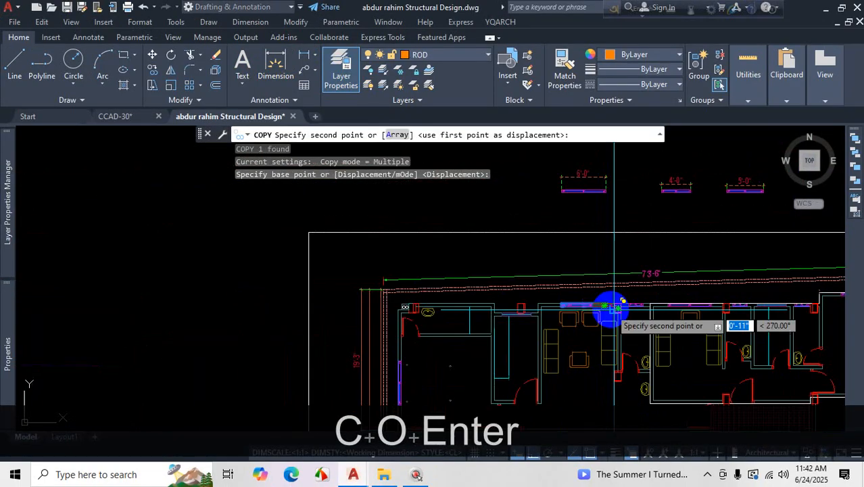
pyautogui.scroll(2, 618, 223)
pyautogui.click(627, 222)
pyautogui.scroll(2, 626, 222)
pyautogui.press('Escape')
pyautogui.scroll(2, 541, 223)
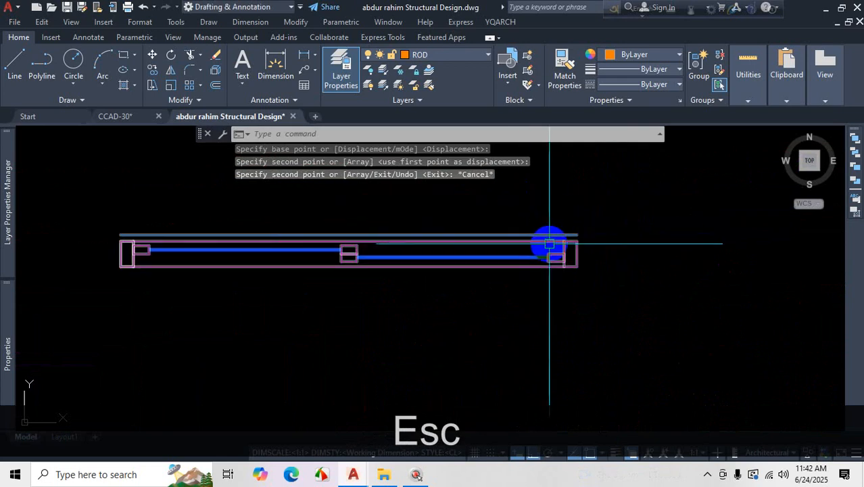
# - Try to stretch the right end of the copied, unexploded window block inward by 12 inches
pyautogui.click(551, 243)
pyautogui.scroll(-2, 689, 265)
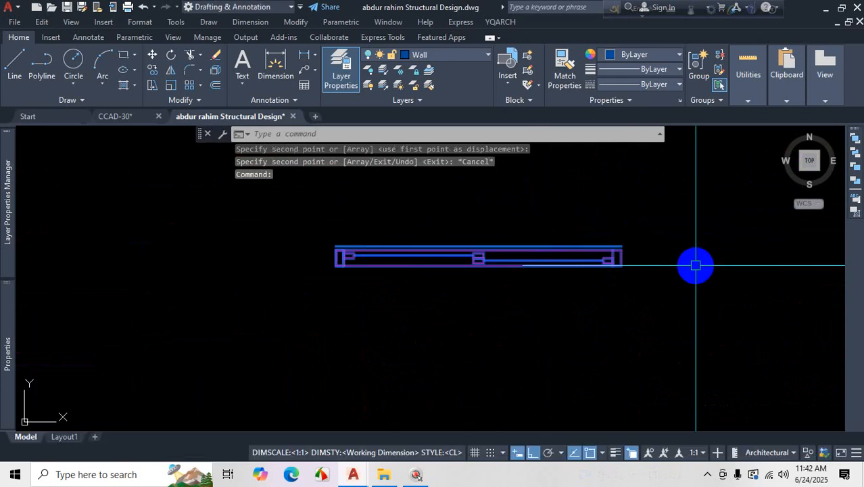
pyautogui.press('Escape')
pyautogui.write('s')
pyautogui.press('space')
pyautogui.click(649, 215)
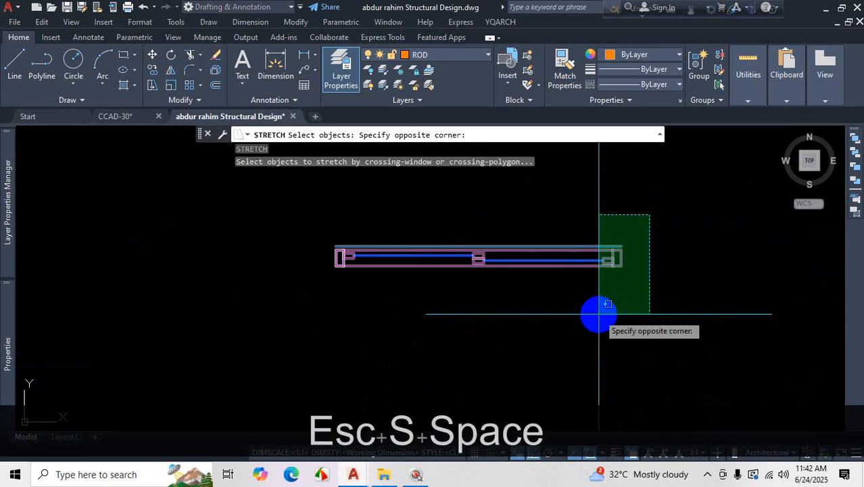
pyautogui.click(600, 309)
pyautogui.press('space')
pyautogui.click(621, 269)
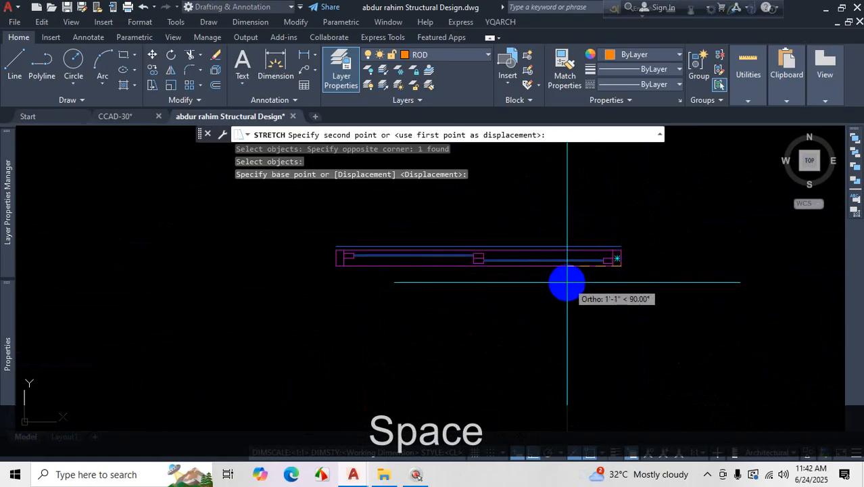
pyautogui.write('12')
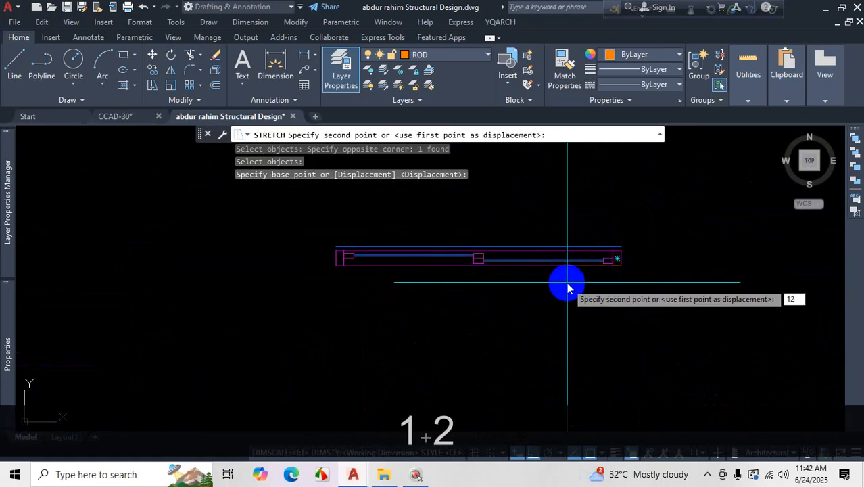
pyautogui.press('Return')
pyautogui.click(285, 61)
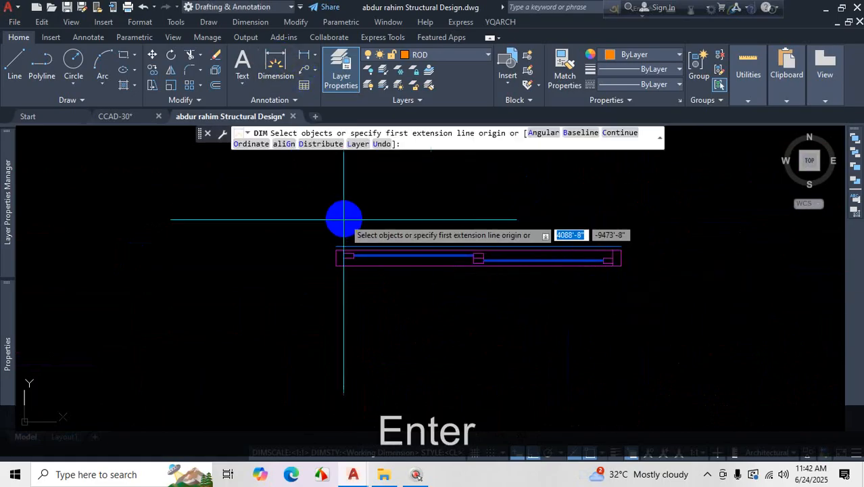
pyautogui.click(336, 258)
pyautogui.press('Escape')
# - Examine the window copies, the neighbouring floor plan sheets, and the doors and rooms of the ground floor plan
pyautogui.scroll(-6, 554, 250)
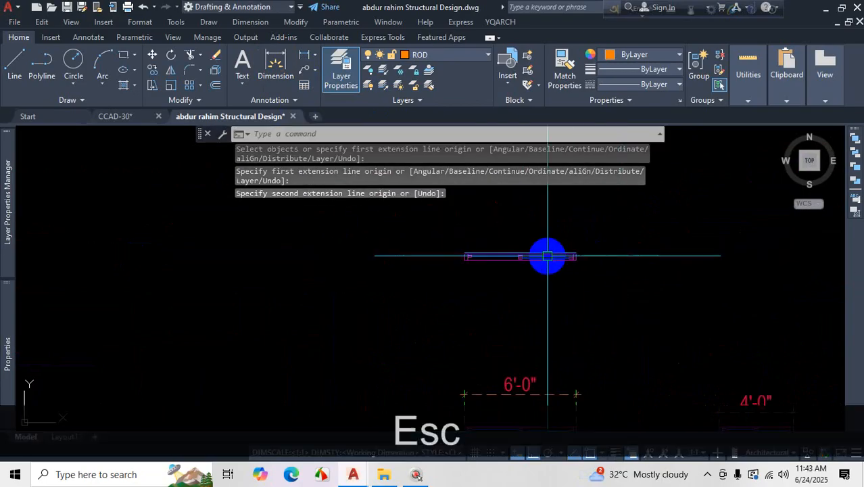
pyautogui.scroll(3, 555, 245)
pyautogui.scroll(2, 555, 245)
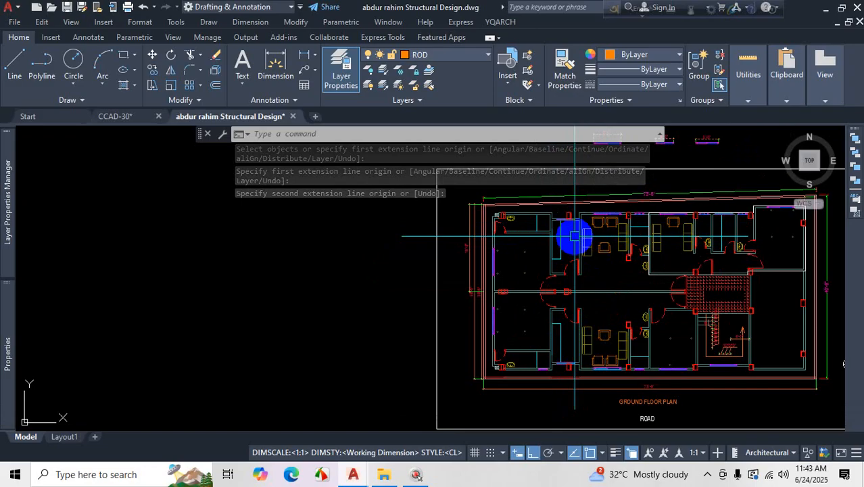
pyautogui.scroll(-2, 553, 306)
pyautogui.scroll(-2, 642, 295)
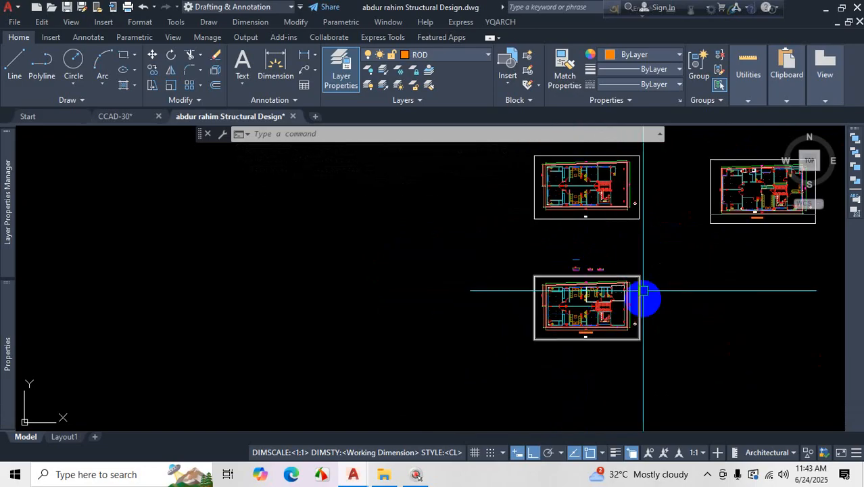
pyautogui.scroll(5, 604, 254)
pyautogui.scroll(-5, 594, 284)
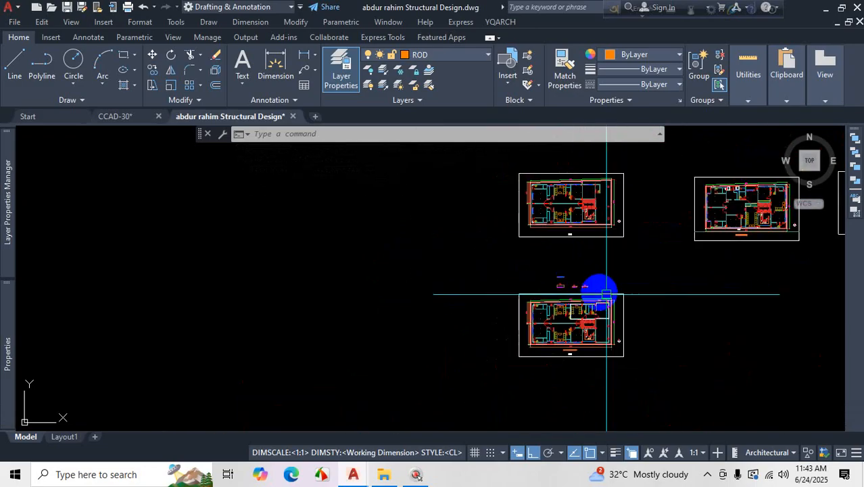
pyautogui.scroll(3, 631, 216)
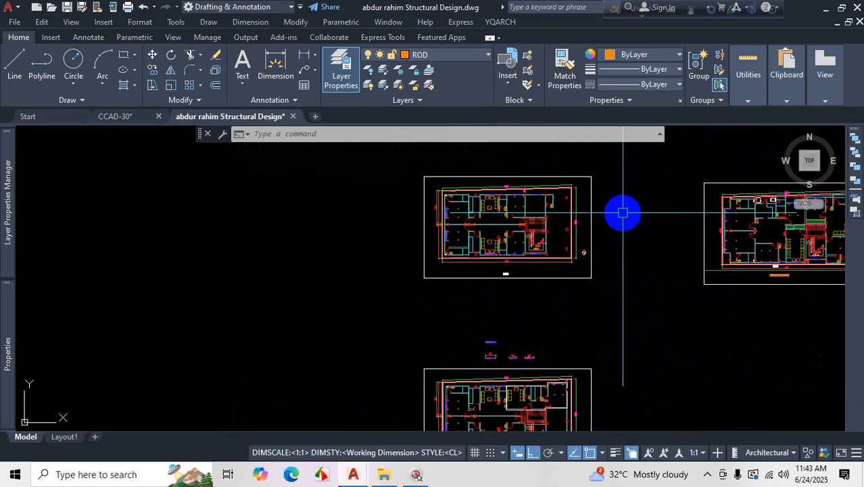
pyautogui.scroll(-4, 583, 193)
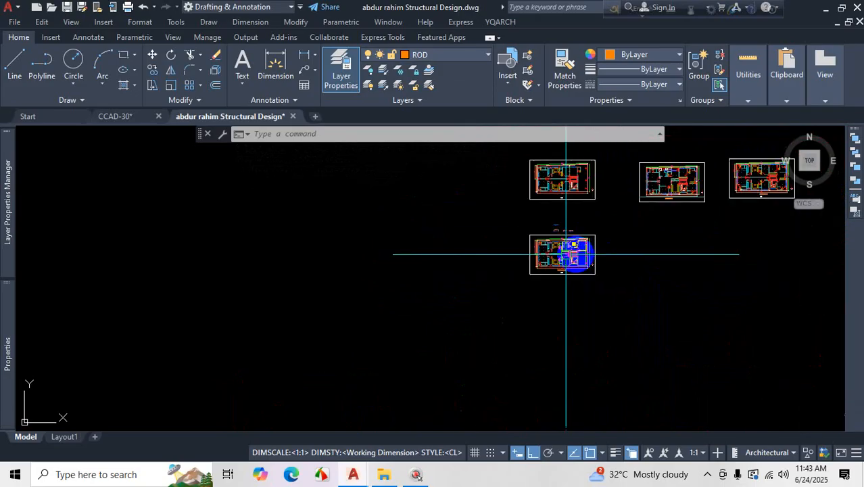
pyautogui.scroll(4, 571, 261)
pyautogui.scroll(4, 571, 261)
pyautogui.scroll(-2, 571, 241)
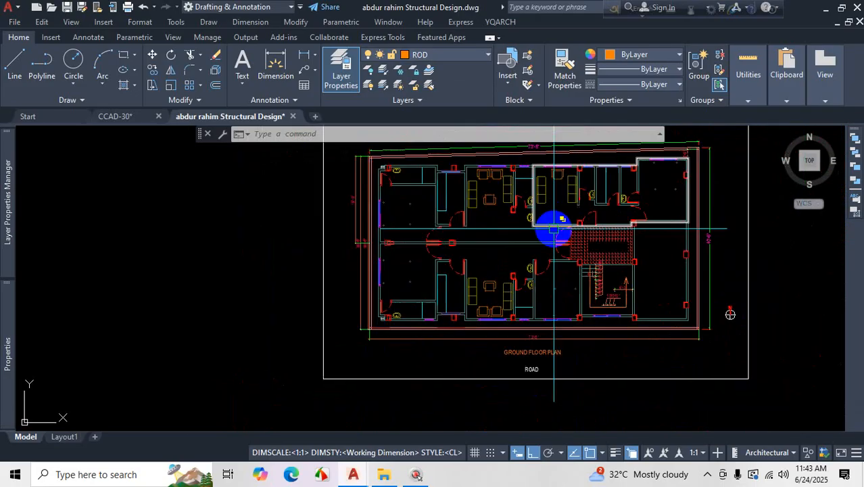
pyautogui.scroll(3, 542, 207)
pyautogui.scroll(4, 428, 338)
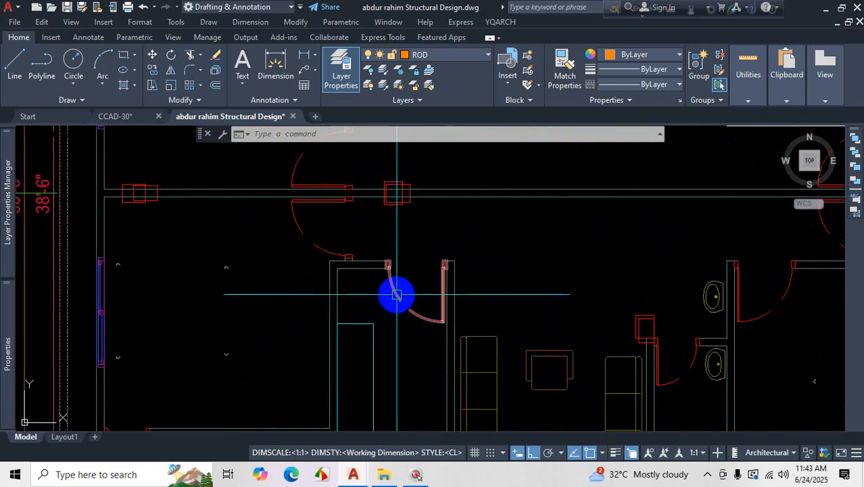
pyautogui.scroll(-4, 419, 298)
pyautogui.scroll(5, 413, 271)
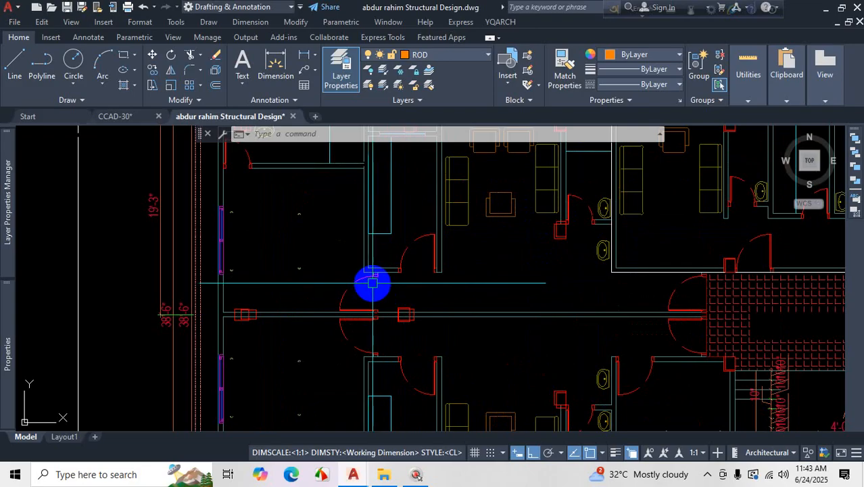
# - Examine the full set of drawing sheets and the two empty title-block frames beside the last plan sheet in the row
pyautogui.scroll(-5, 542, 272)
pyautogui.scroll(-6, 543, 315)
pyautogui.scroll(-2, 476, 226)
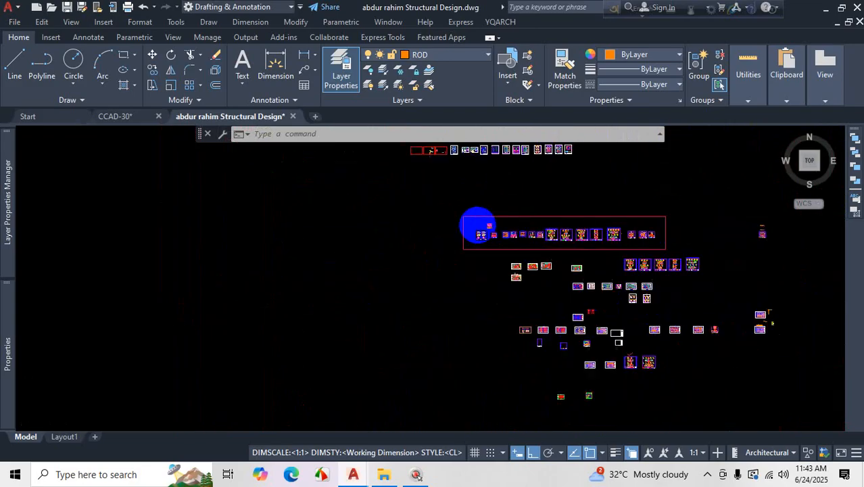
pyautogui.scroll(-3, 443, 201)
pyautogui.scroll(4, 542, 264)
pyautogui.scroll(2, 563, 173)
pyautogui.scroll(-3, 563, 217)
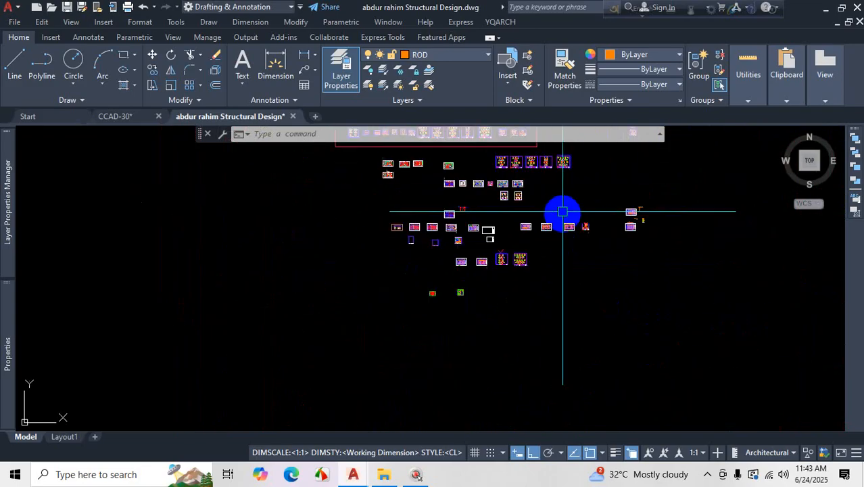
pyautogui.scroll(8, 613, 257)
pyautogui.scroll(-6, 574, 256)
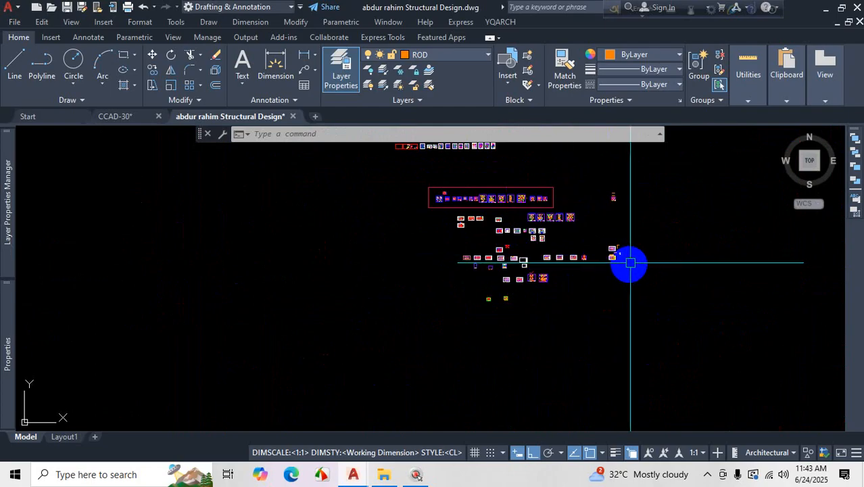
pyautogui.scroll(4, 549, 255)
pyautogui.scroll(4, 353, 276)
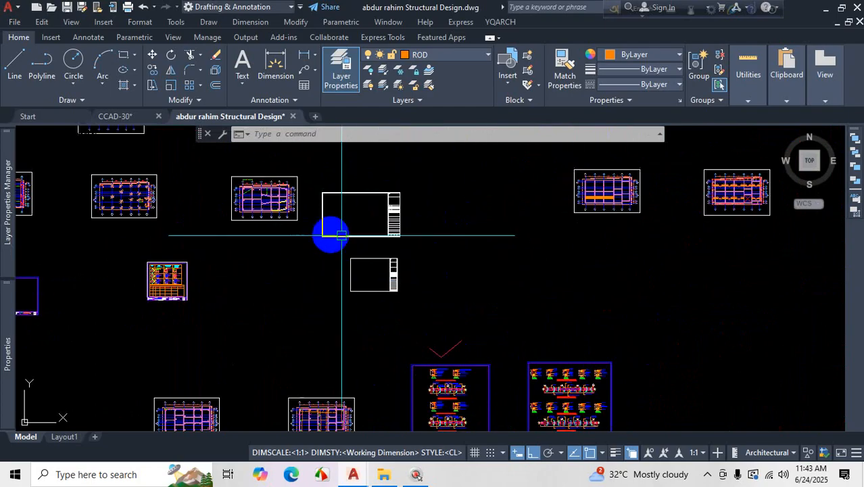
pyautogui.scroll(-1, 328, 239)
pyautogui.scroll(2, 606, 206)
pyautogui.scroll(4, 607, 206)
pyautogui.scroll(-2, 575, 242)
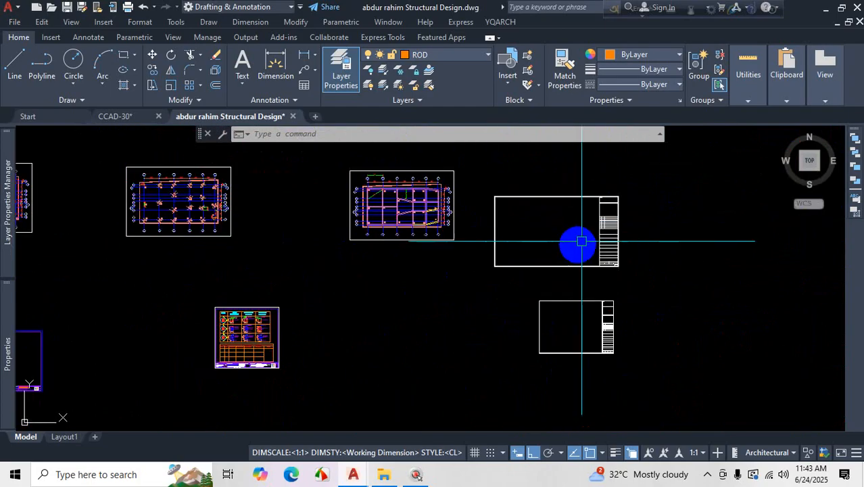
pyautogui.scroll(4, 654, 176)
pyautogui.scroll(-4, 642, 229)
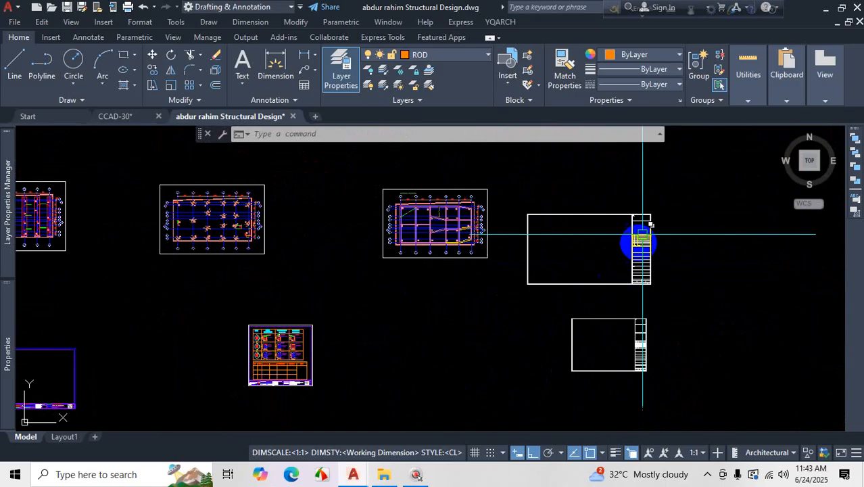
pyautogui.scroll(2, 501, 272)
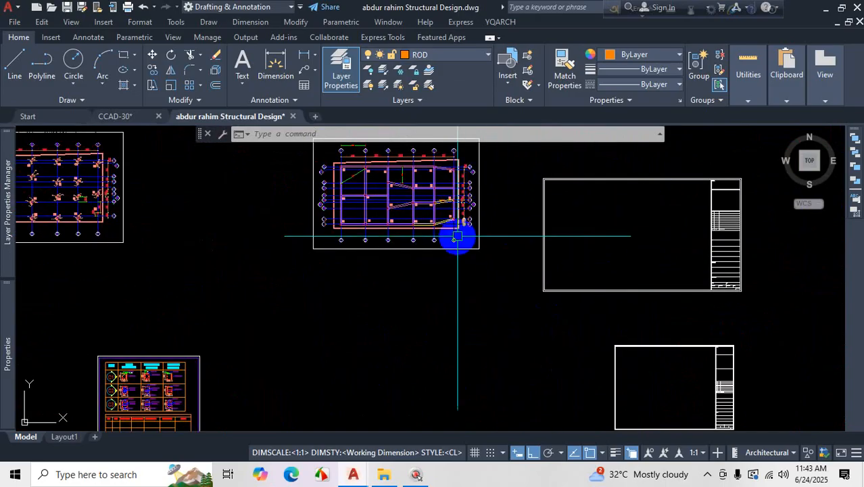
pyautogui.scroll(-4, 675, 282)
pyautogui.scroll(4, 699, 325)
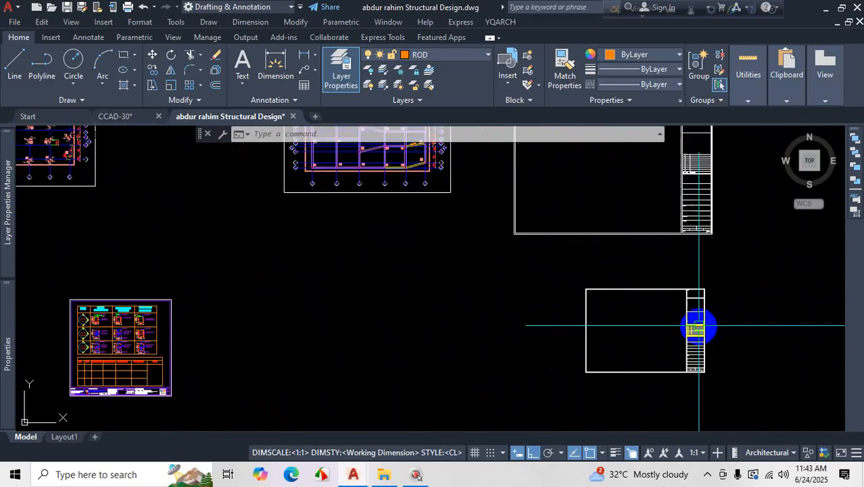
# - Scale the lower, smaller empty title-block frame up slightly, using a base point just outside its lower-left corner
pyautogui.click(740, 276)
pyautogui.click(553, 384)
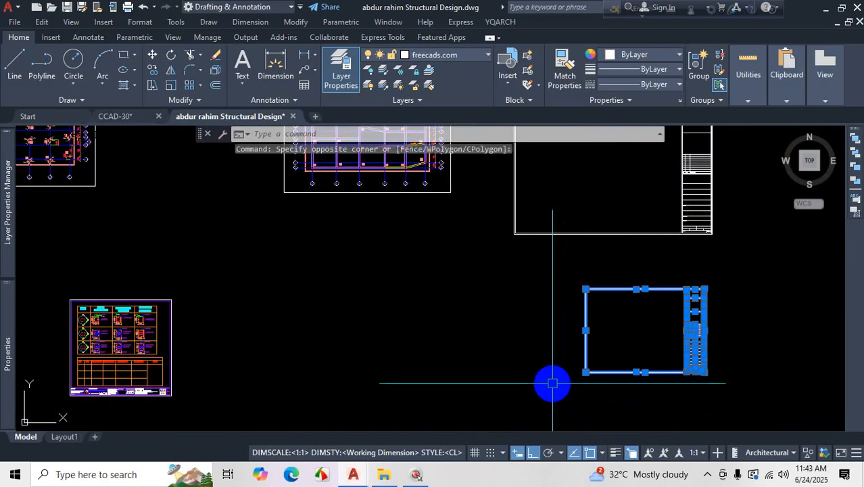
pyautogui.write('sc')
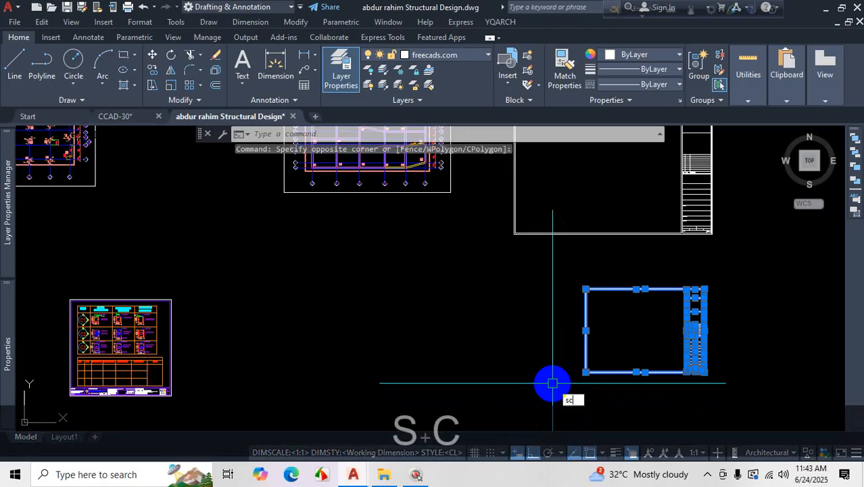
pyautogui.press('space')
pyautogui.click(552, 384)
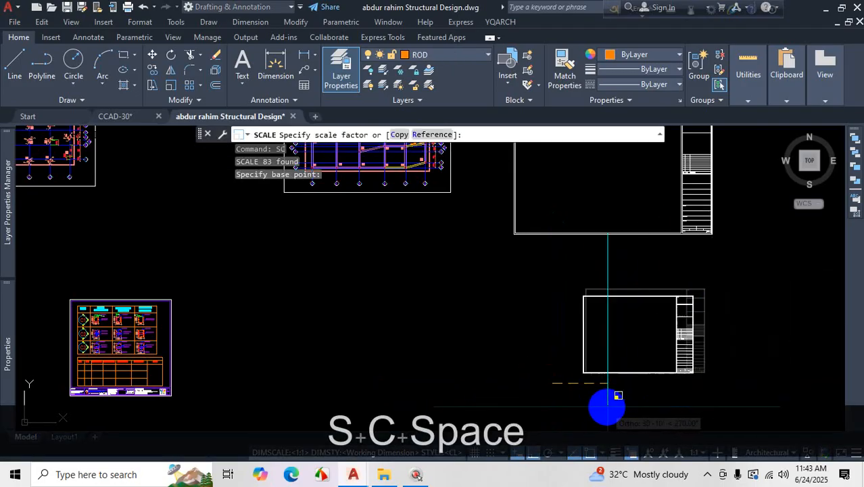
pyautogui.click(619, 399)
pyautogui.scroll(-2, 583, 352)
pyautogui.scroll(-2, 581, 352)
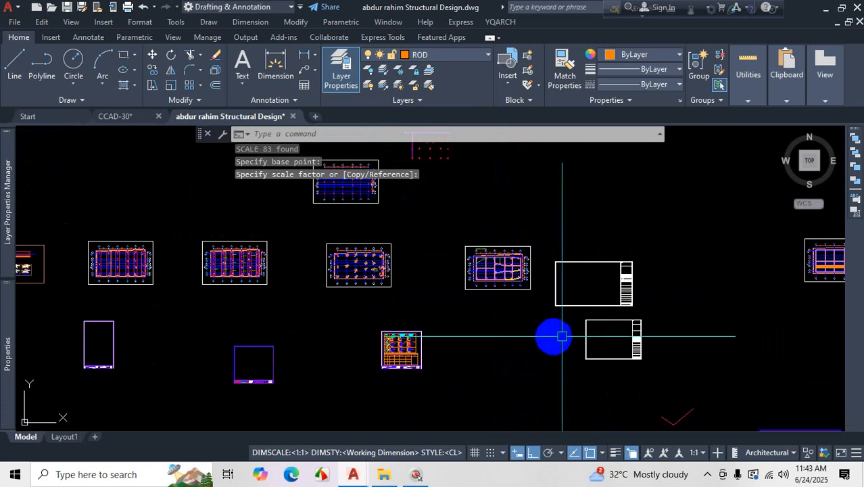
pyautogui.scroll(4, 646, 346)
pyautogui.scroll(-2, 645, 263)
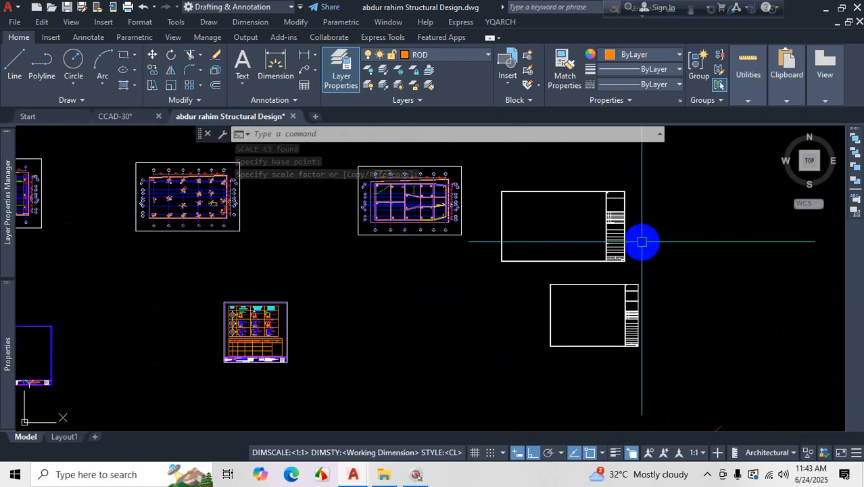
# - Scale the lower title-block frame up freehand from its lower-left corner to more than twice its size, overlapping the upper frame
pyautogui.click(650, 274)
pyautogui.click(518, 374)
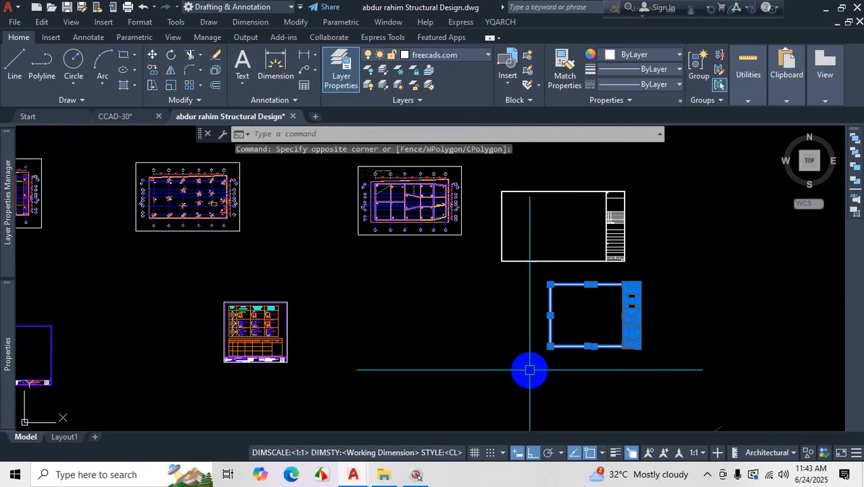
pyautogui.write('s')
pyautogui.click(537, 367)
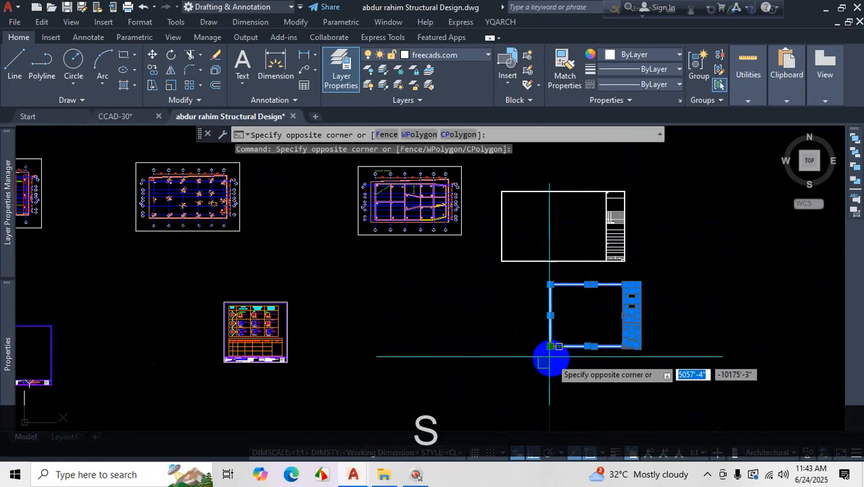
pyautogui.click(556, 353)
pyautogui.write('sc')
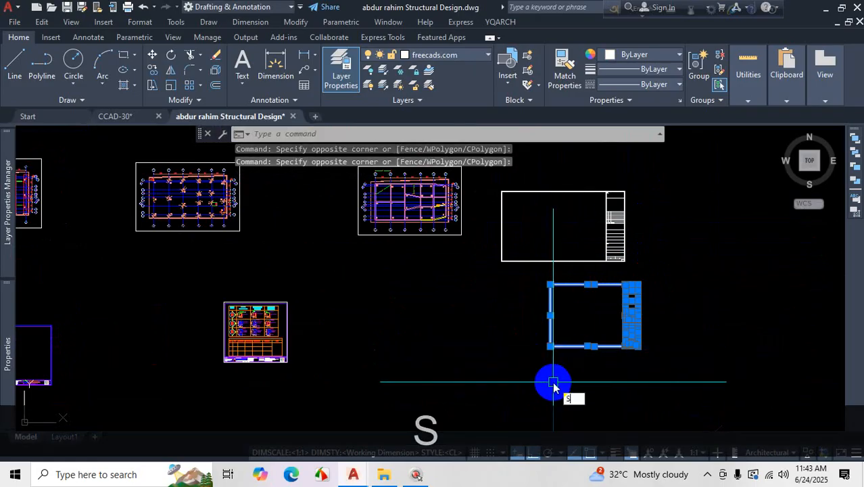
pyautogui.press('space')
pyautogui.click(539, 339)
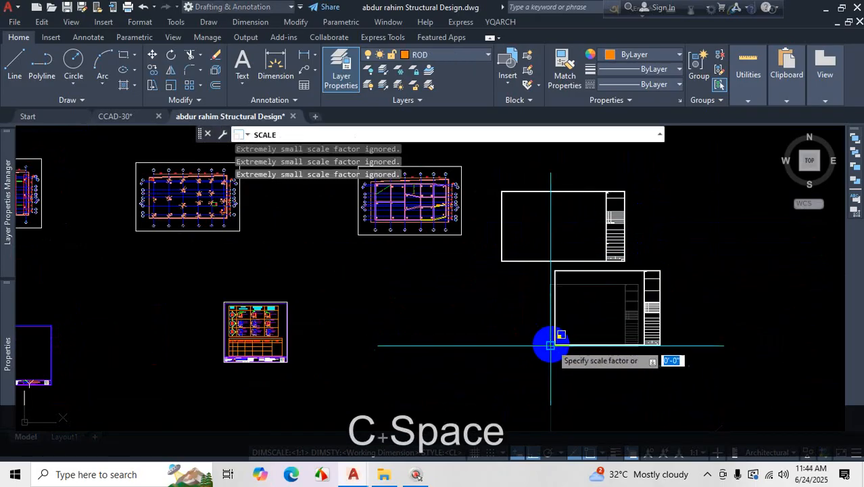
pyautogui.click(649, 362)
pyautogui.press('Escape')
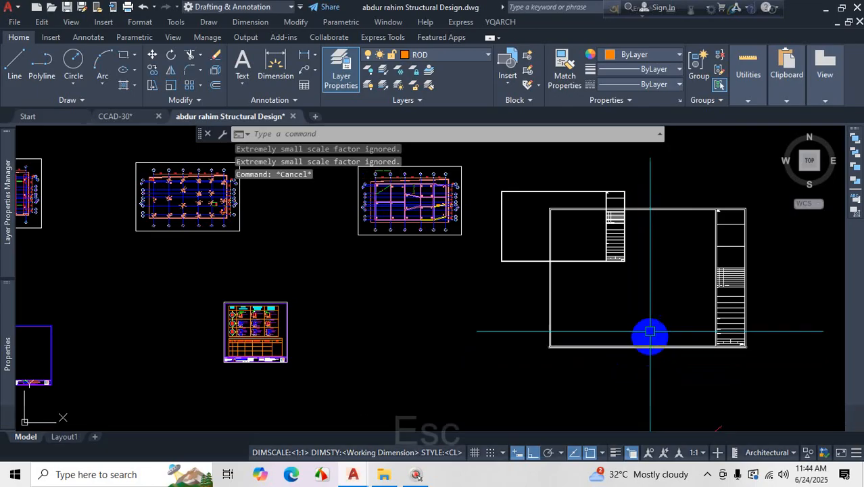
# - Copy the enlarged title-block frame by its inner lower-left corner onto the lower-left corner of the neighbouring plan sheet, with Ortho off
pyautogui.click(762, 206)
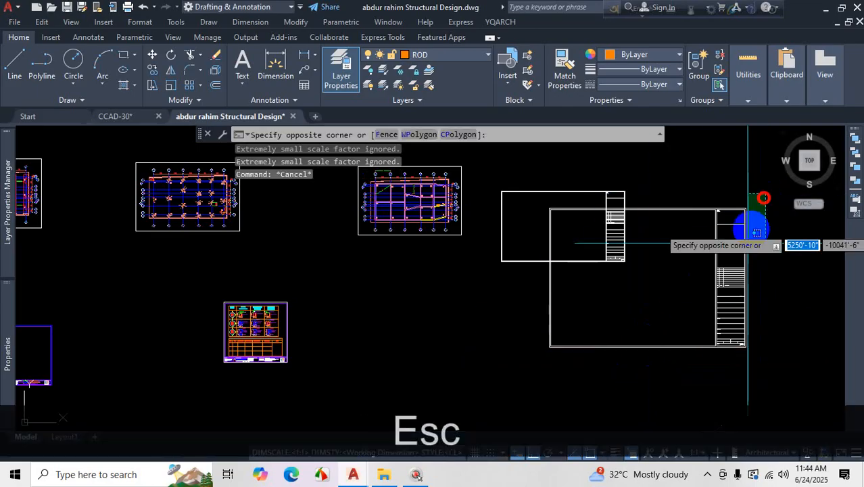
pyautogui.click(621, 308)
pyautogui.click(506, 334)
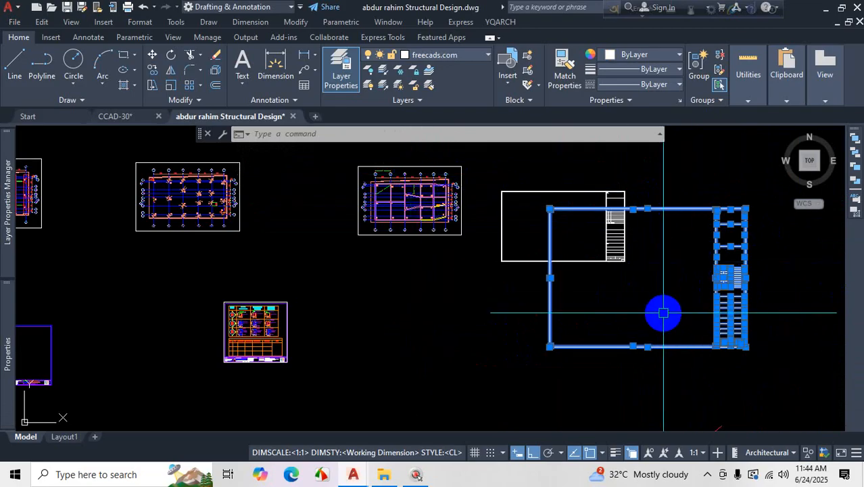
pyautogui.write('CO')
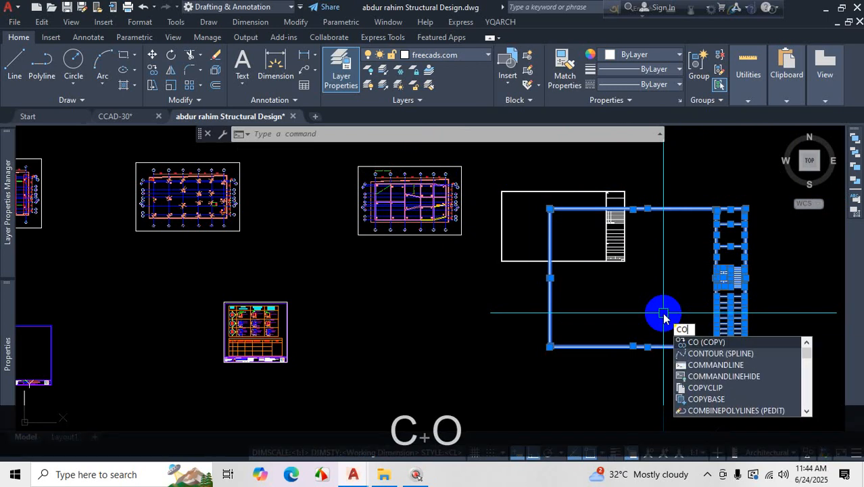
pyautogui.press('Return')
pyautogui.scroll(5, 643, 322)
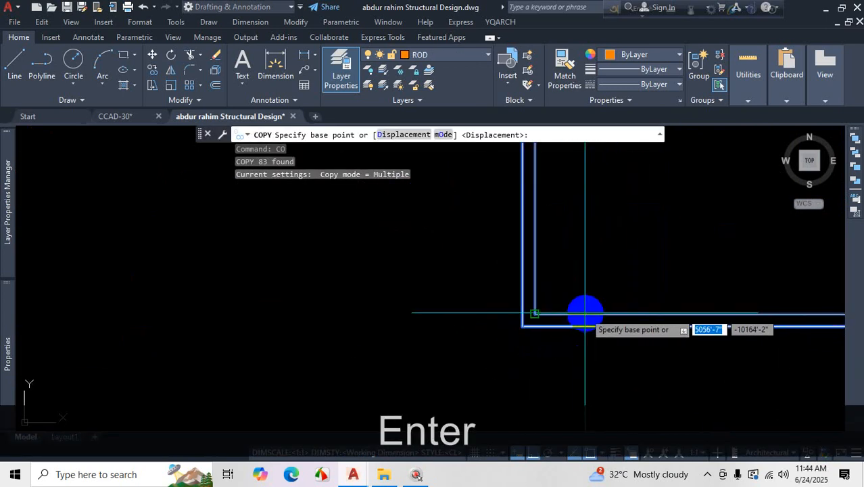
pyautogui.click(534, 313)
pyautogui.scroll(-6, 558, 332)
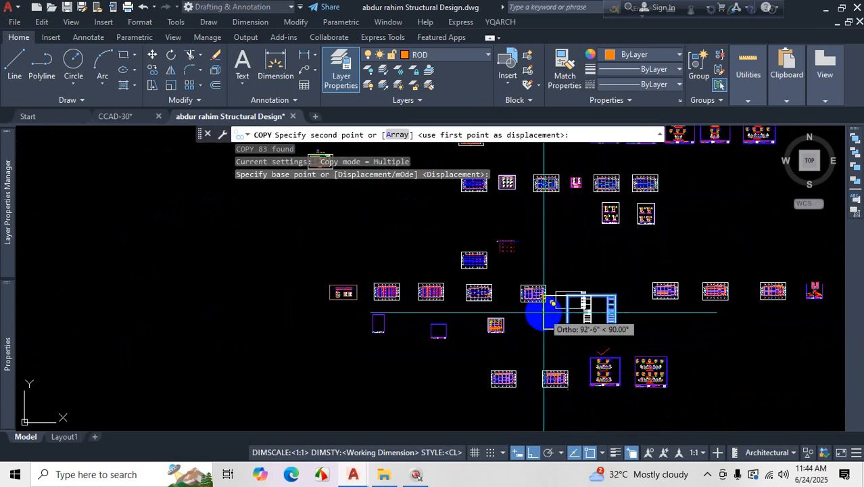
pyautogui.click(626, 452)
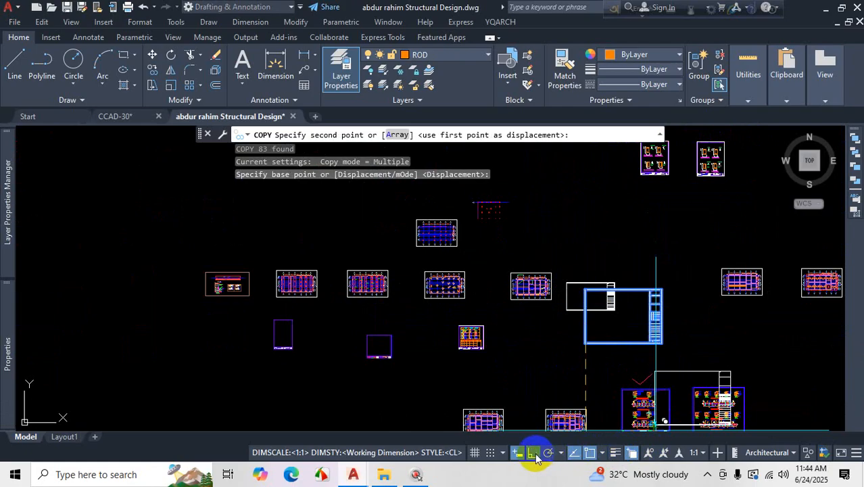
pyautogui.click(533, 452)
pyautogui.scroll(8, 498, 293)
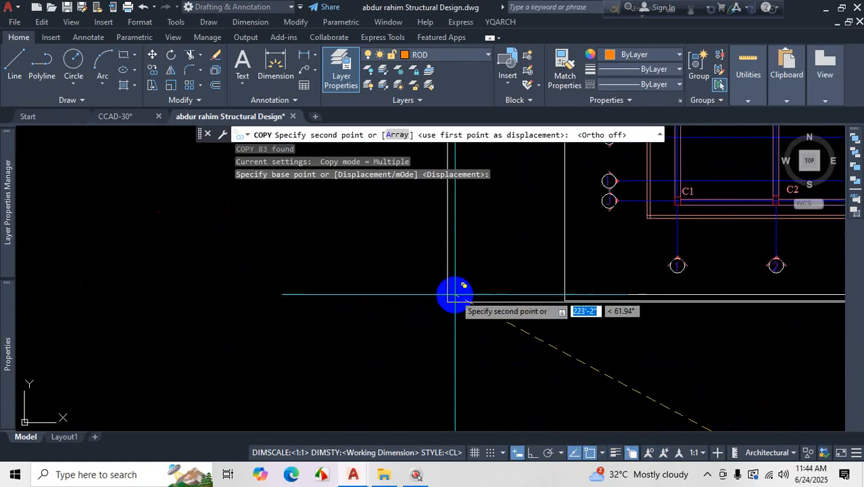
pyautogui.scroll(-6, 561, 305)
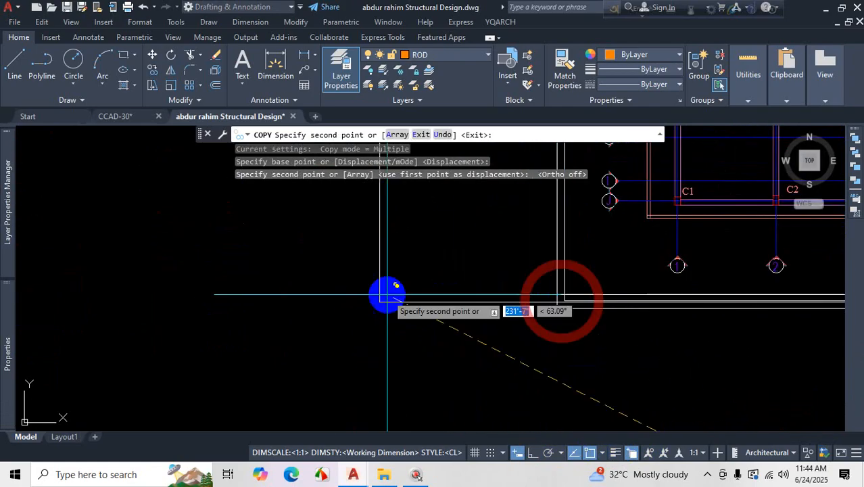
pyautogui.press('Escape')
# - Delete the smaller upper title-block frame, including its title strip lines and texts, between the two enlarged frames
pyautogui.scroll(2, 566, 343)
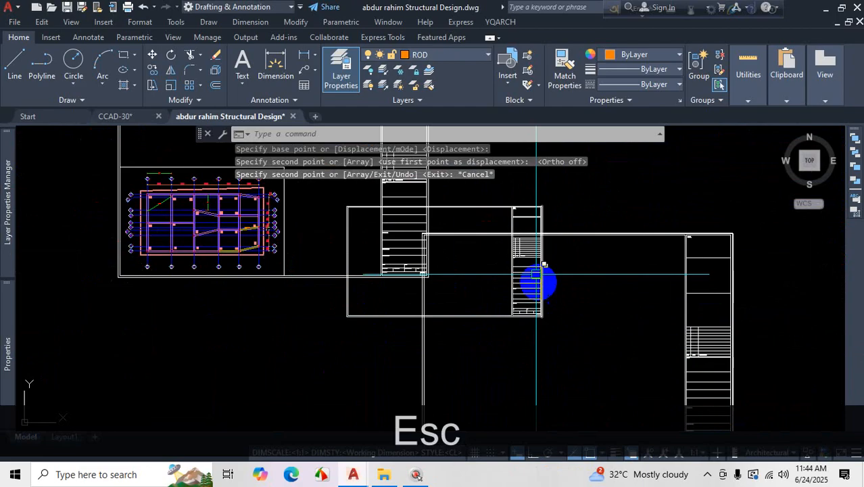
pyautogui.click(552, 194)
pyautogui.click(530, 203)
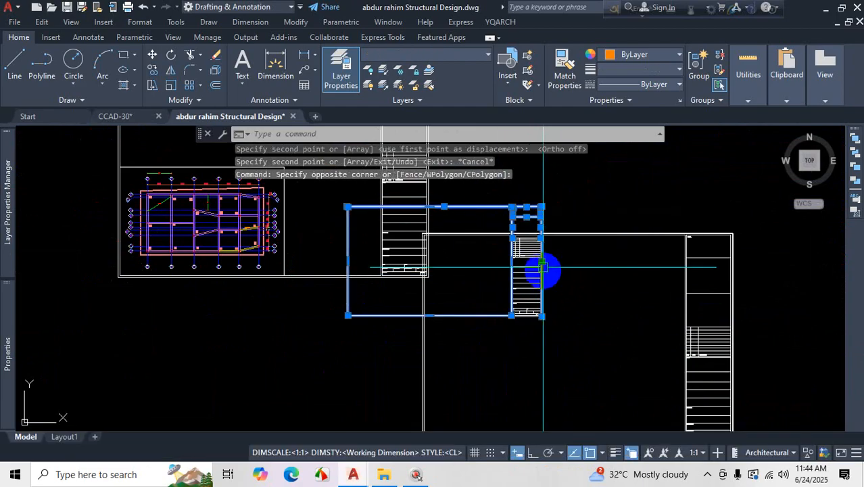
pyautogui.scroll(3, 555, 257)
pyautogui.click(563, 229)
pyautogui.click(466, 277)
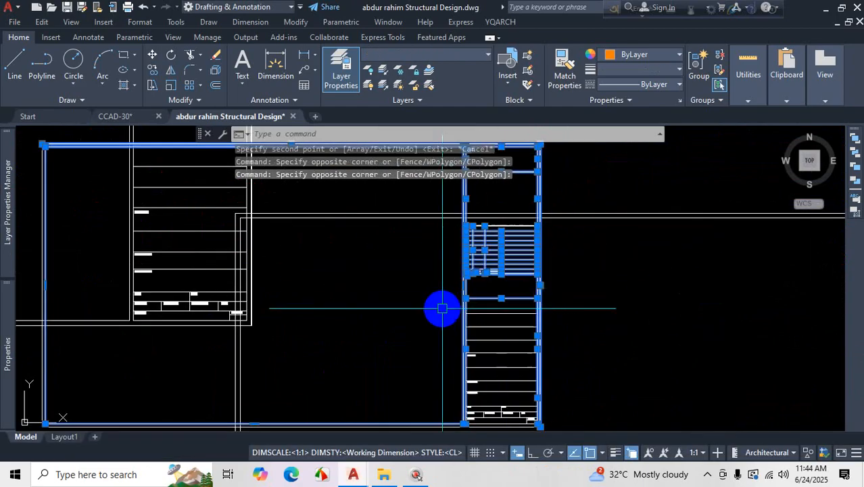
pyautogui.scroll(-2, 551, 266)
pyautogui.scroll(3, 545, 253)
pyautogui.click(583, 260)
pyautogui.click(334, 303)
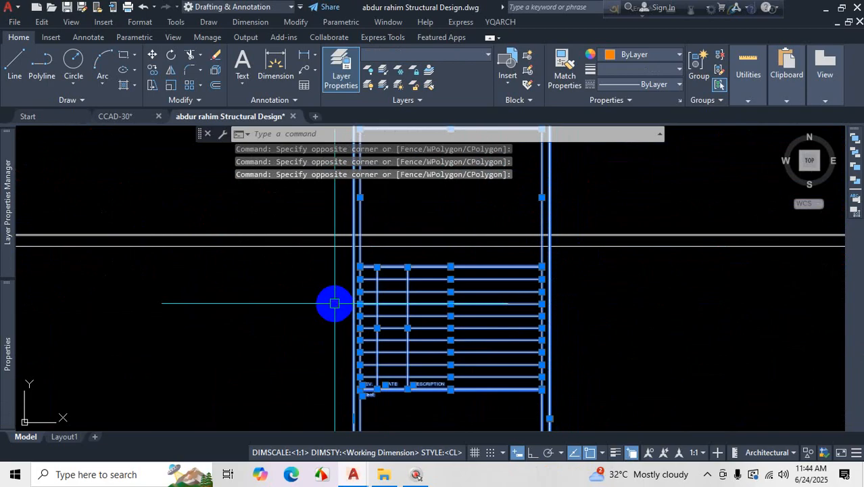
pyautogui.scroll(-4, 538, 245)
pyautogui.click(563, 256)
pyautogui.click(506, 318)
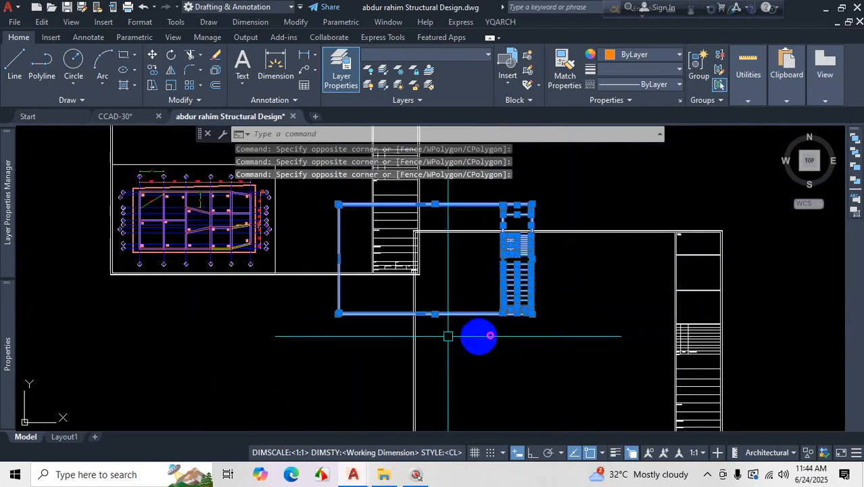
pyautogui.click(315, 238)
pyautogui.press('Delete')
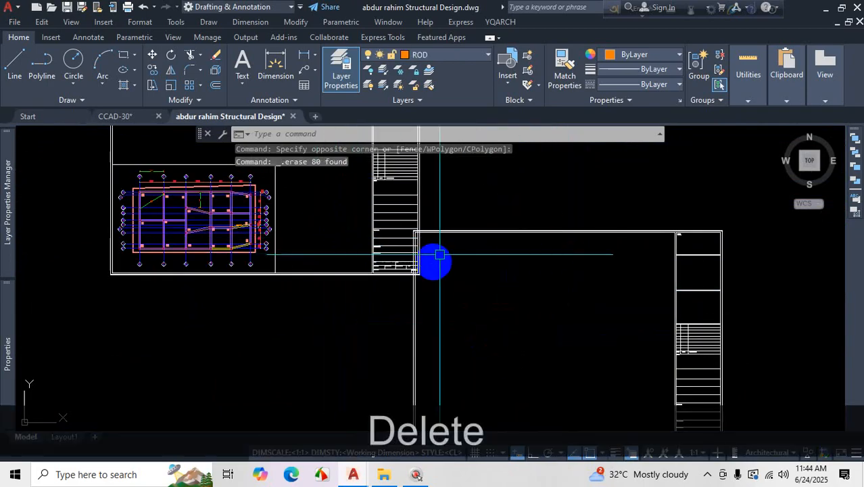
# - Move the spare enlarged title-block frame, including its title strip, to an empty area away from the framed plan sheet
pyautogui.scroll(-2, 602, 203)
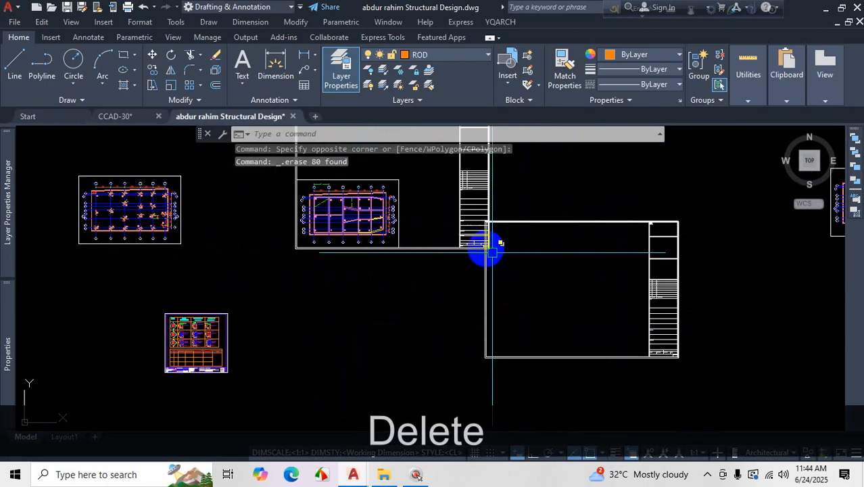
pyautogui.scroll(4, 493, 269)
pyautogui.click(507, 273)
pyautogui.click(336, 299)
pyautogui.scroll(-3, 472, 256)
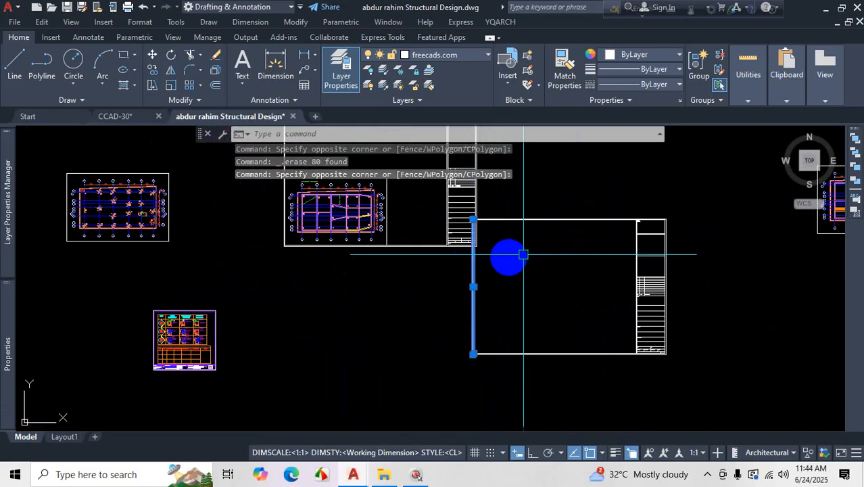
pyautogui.click(721, 193)
pyautogui.click(566, 379)
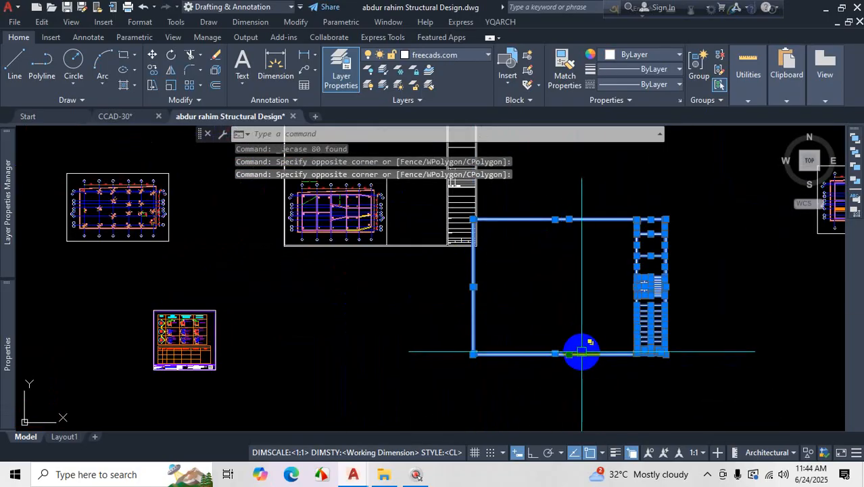
pyautogui.write('m')
pyautogui.press('space')
pyautogui.scroll(-2, 537, 334)
pyautogui.click(550, 309)
pyautogui.scroll(-4, 623, 322)
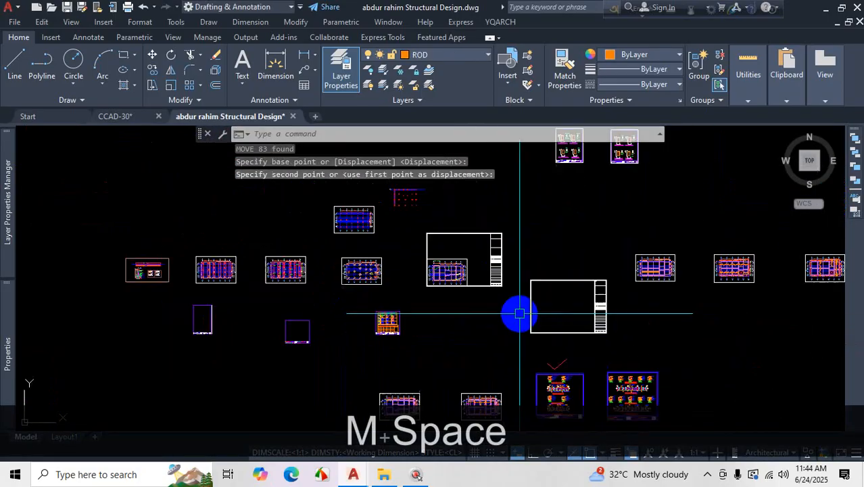
# - Run the SCX directional scale on the whole title-block frame around the plan sheet, with its lower-left corner as base point
pyautogui.scroll(2, 478, 286)
pyautogui.scroll(-2, 496, 280)
pyautogui.scroll(4, 480, 259)
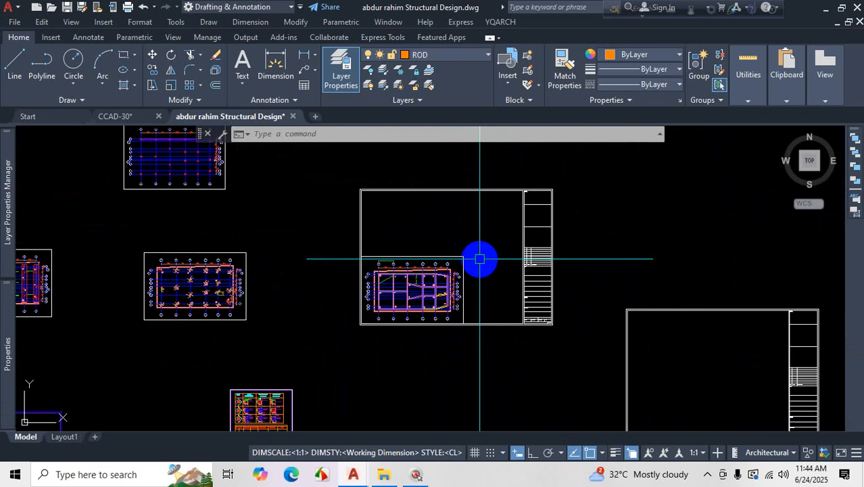
pyautogui.click(480, 258)
pyautogui.scroll(2, 501, 291)
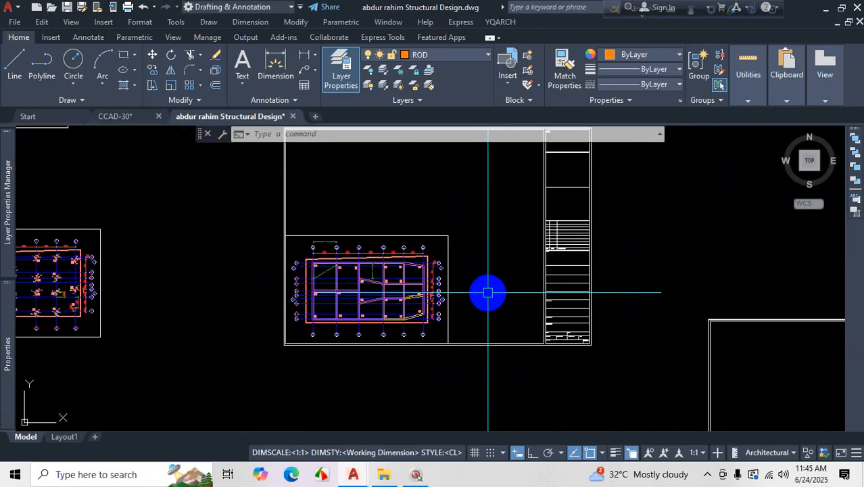
pyautogui.write('SCX')
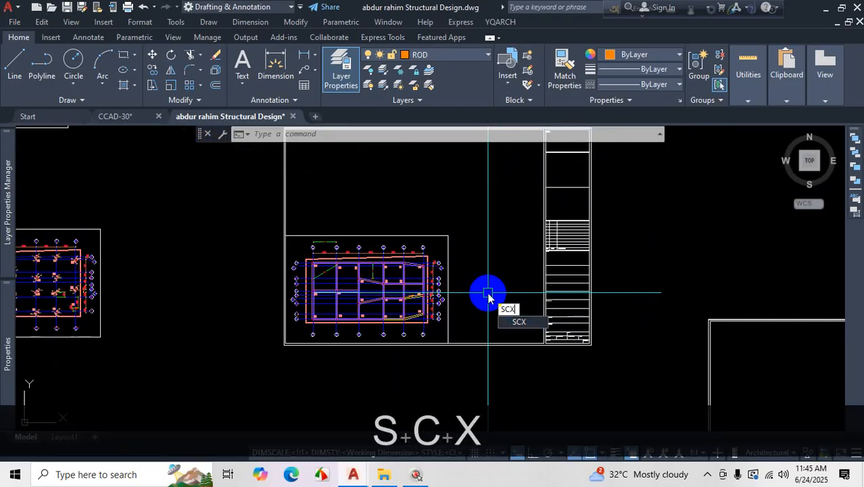
pyautogui.press('space')
pyautogui.scroll(-3, 486, 293)
pyautogui.scroll(2, 534, 250)
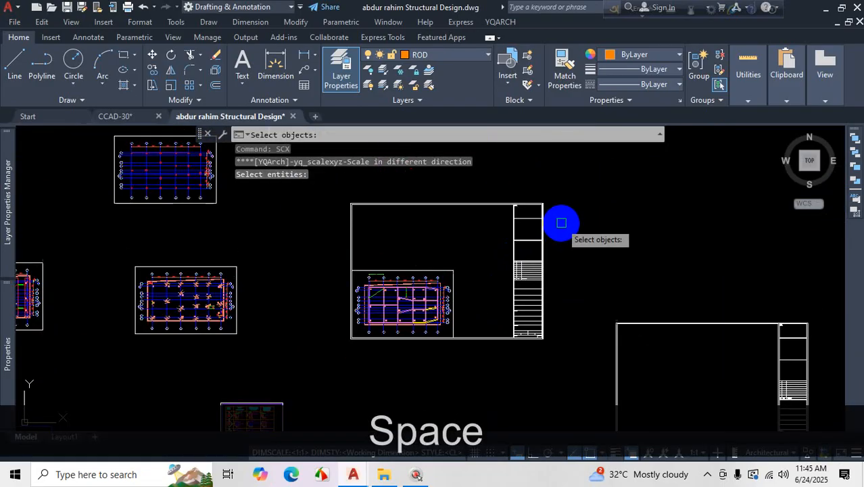
pyautogui.click(570, 184)
pyautogui.click(501, 380)
pyautogui.click(376, 224)
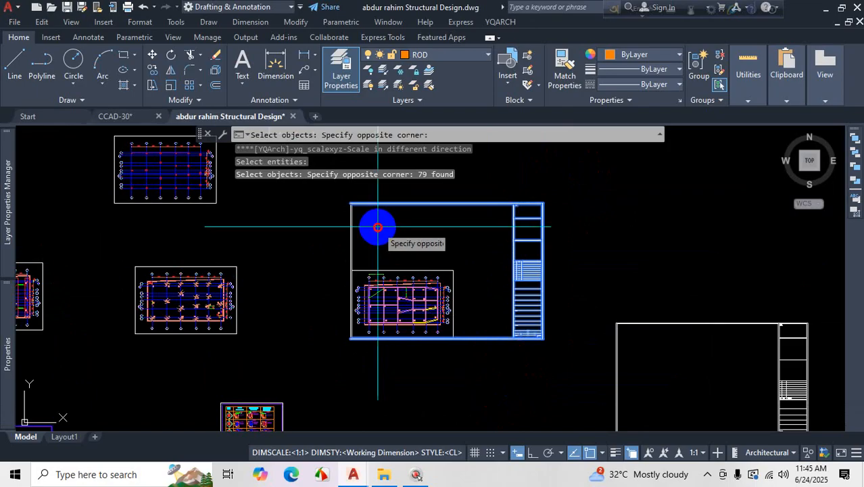
pyautogui.click(327, 235)
pyautogui.press('Return')
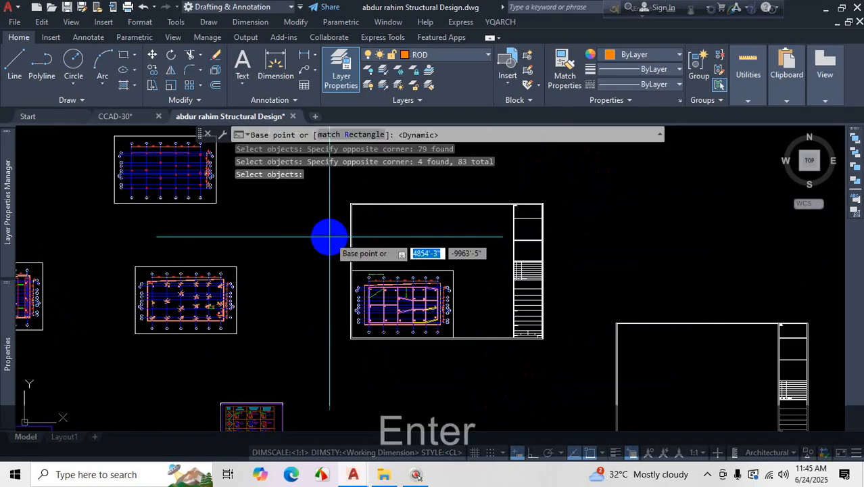
pyautogui.scroll(6, 398, 291)
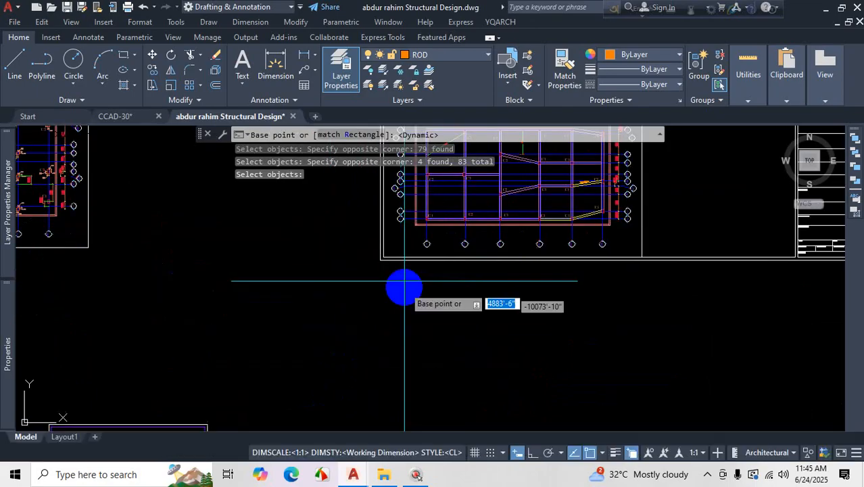
pyautogui.click(337, 261)
# - Define the X reference length by the frame's inner bottom edge, from its lower-left corner to the corner beside the title strip
pyautogui.scroll(-5, 384, 303)
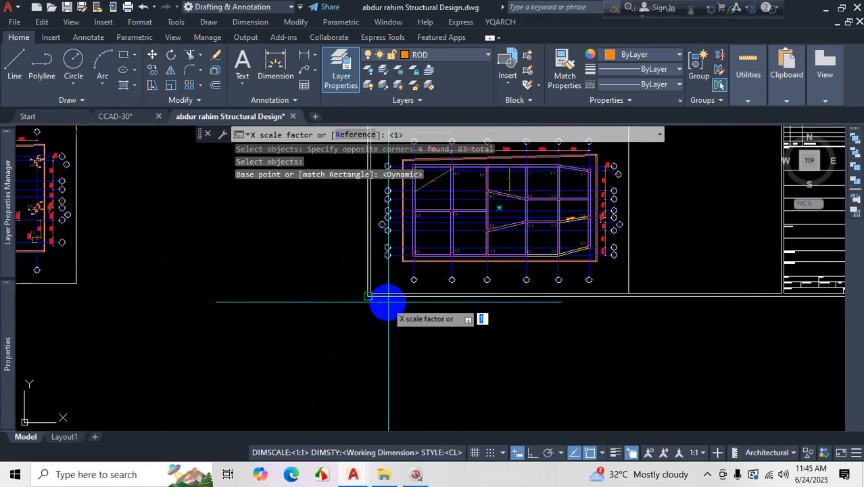
pyautogui.scroll(-2, 395, 302)
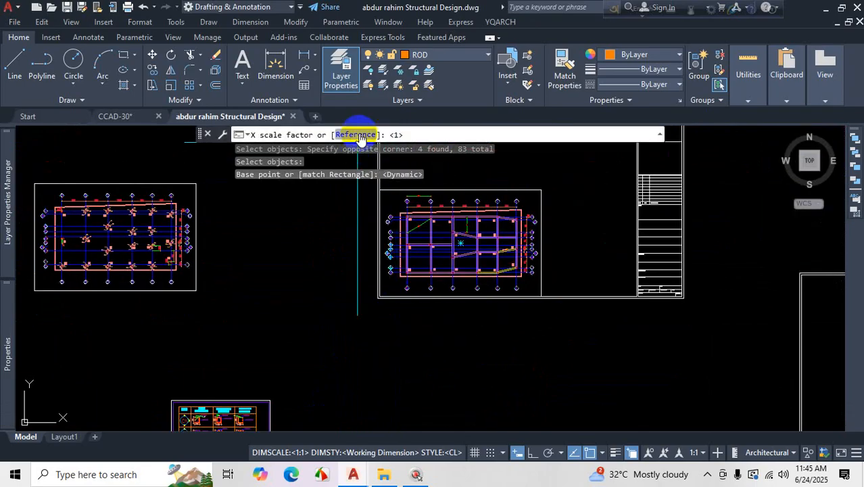
pyautogui.click(361, 136)
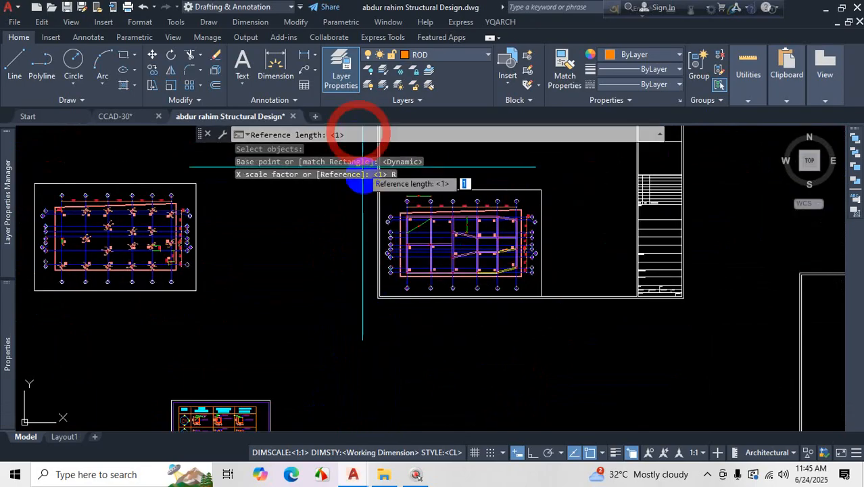
pyautogui.scroll(4, 380, 296)
pyautogui.scroll(3, 379, 305)
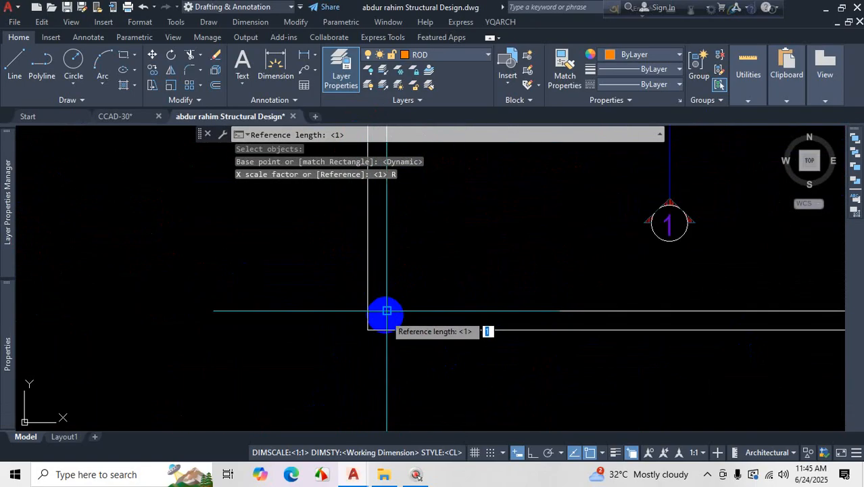
pyautogui.click(387, 311)
pyautogui.scroll(-6, 359, 308)
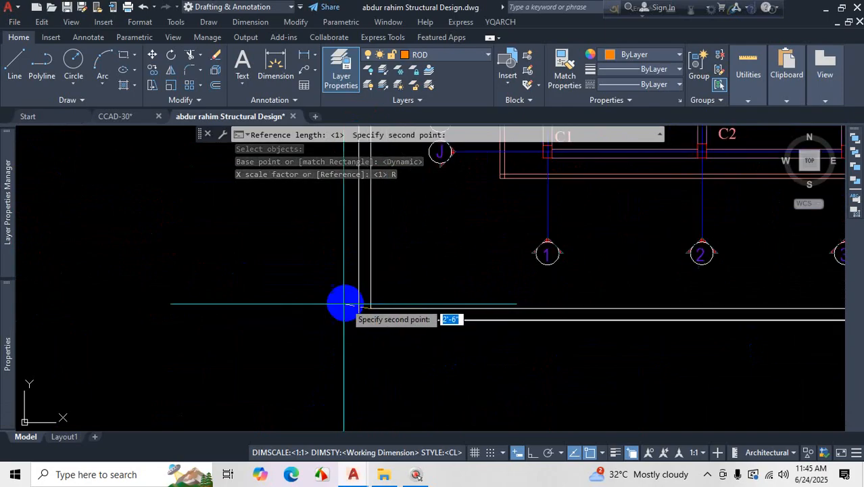
pyautogui.scroll(3, 609, 311)
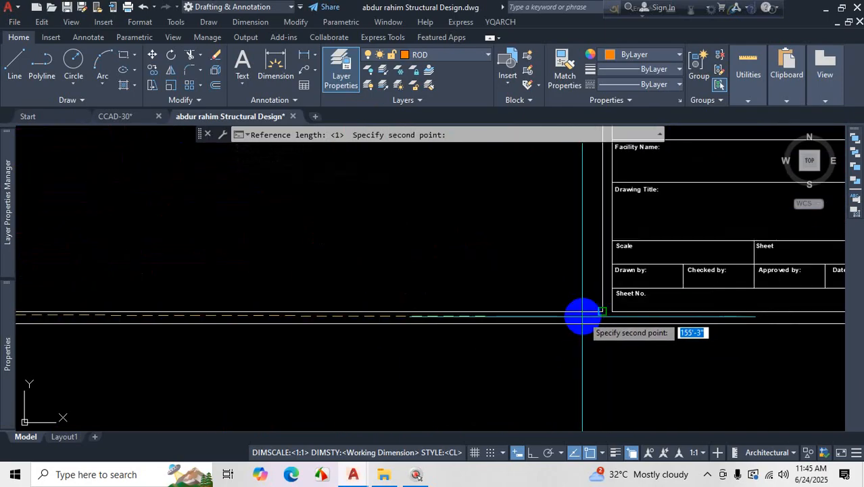
pyautogui.scroll(-4, 602, 314)
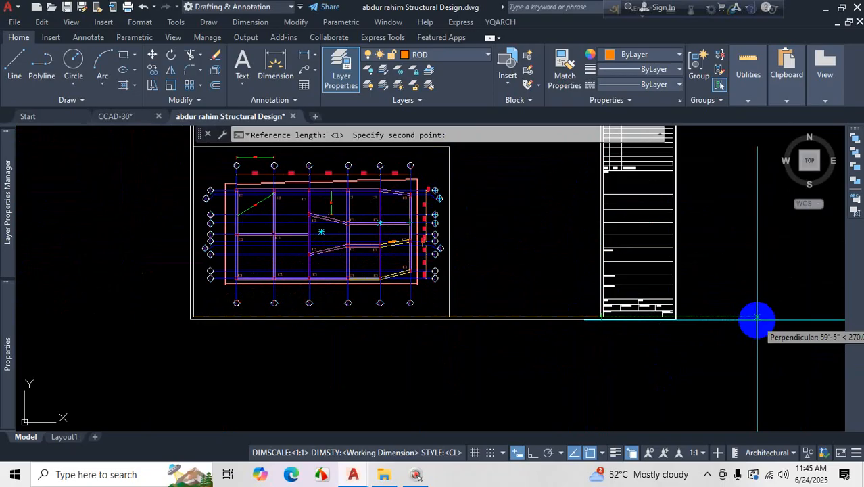
pyautogui.scroll(5, 608, 325)
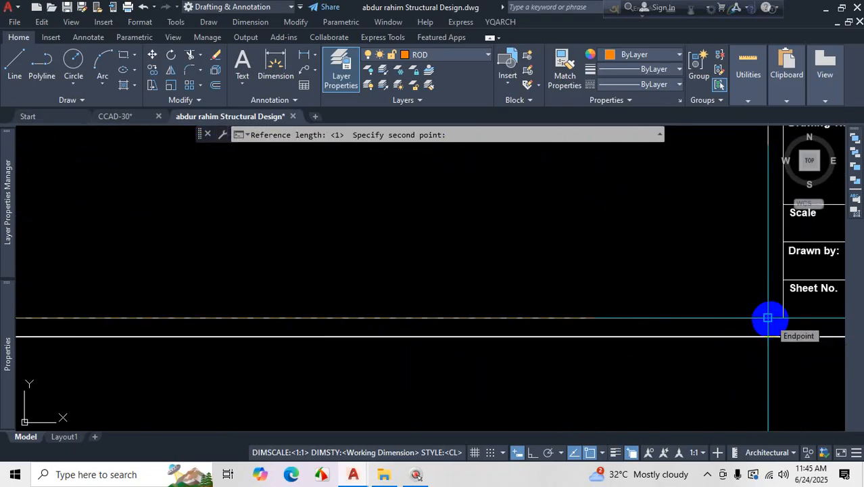
pyautogui.click(768, 317)
# - Define the new X length from the frame's inner lower-left corner to the plan sheet's lower-right corner
pyautogui.scroll(-6, 768, 315)
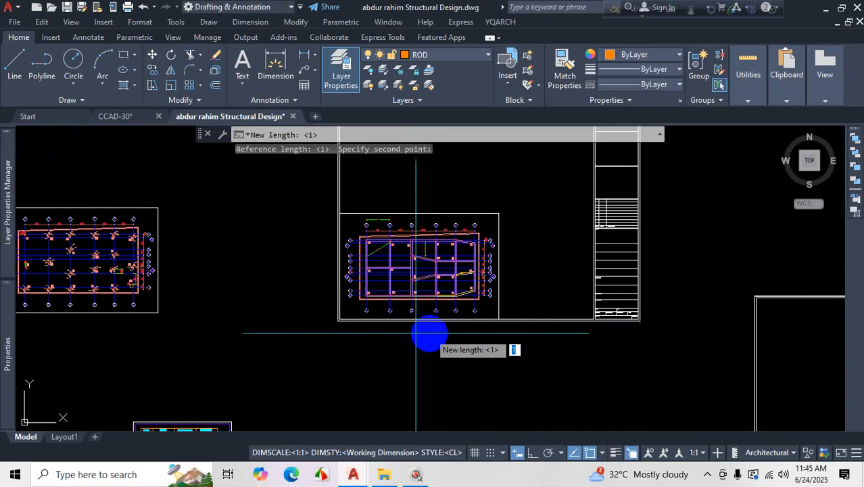
pyautogui.scroll(5, 415, 332)
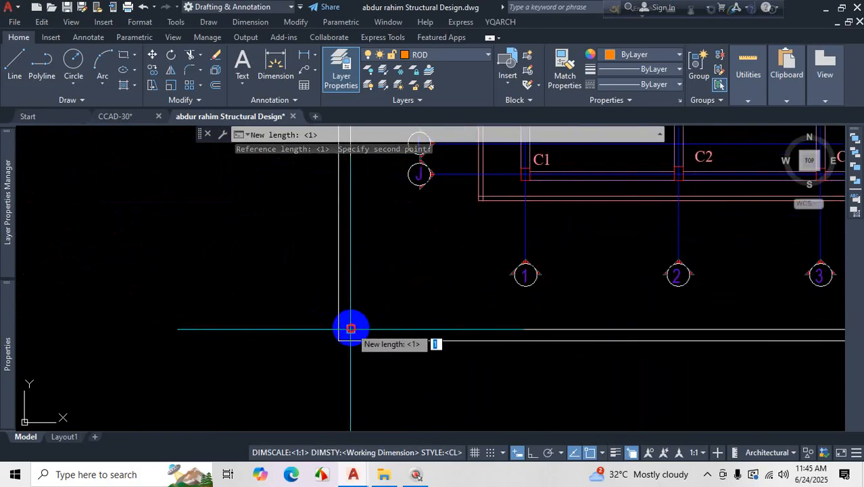
pyautogui.click(351, 329)
pyautogui.scroll(-5, 379, 329)
pyautogui.scroll(4, 619, 330)
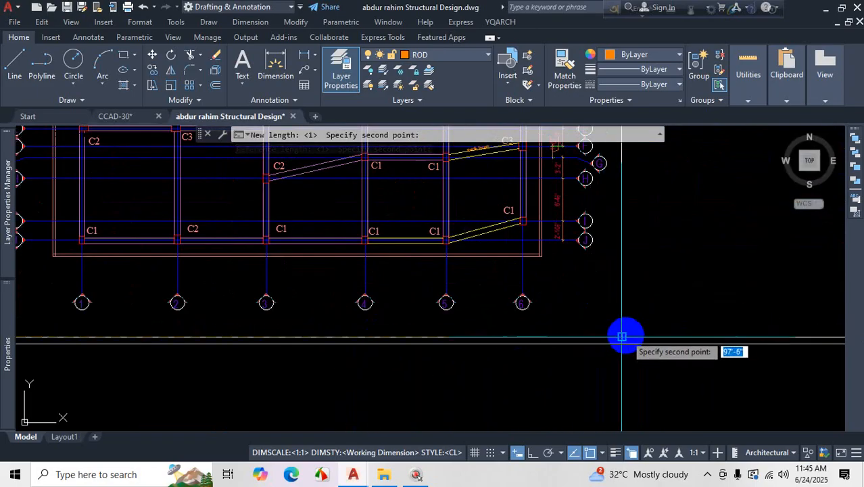
pyautogui.click(621, 336)
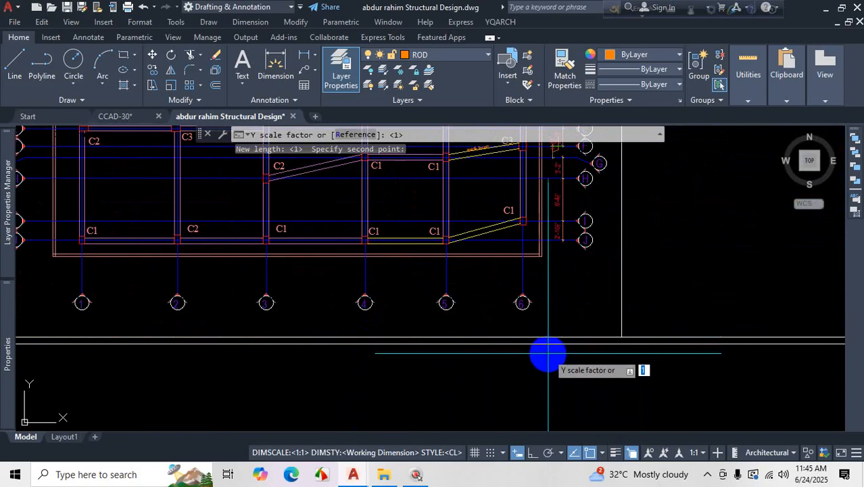
# - Define the Y scale by reference, using the frame's inner lower-left to inner upper-left corner as reference length
pyautogui.click(358, 140)
pyautogui.scroll(-4, 559, 318)
pyautogui.scroll(6, 399, 331)
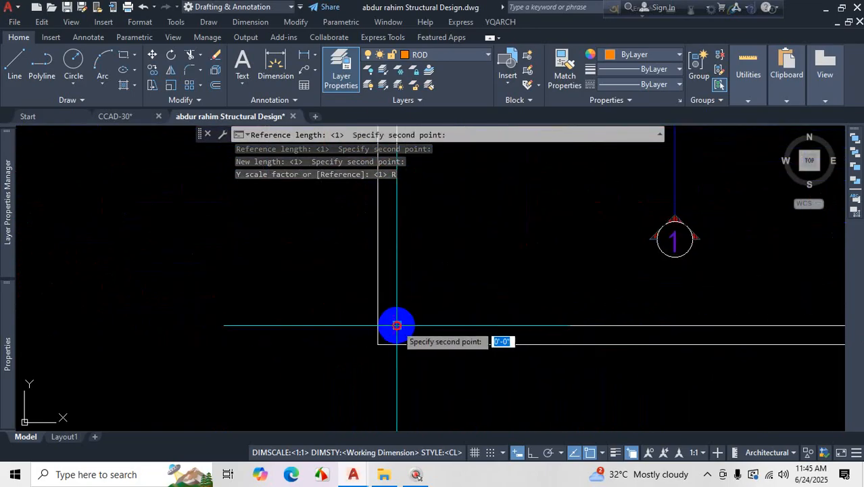
pyautogui.scroll(-5, 405, 331)
pyautogui.scroll(8, 438, 237)
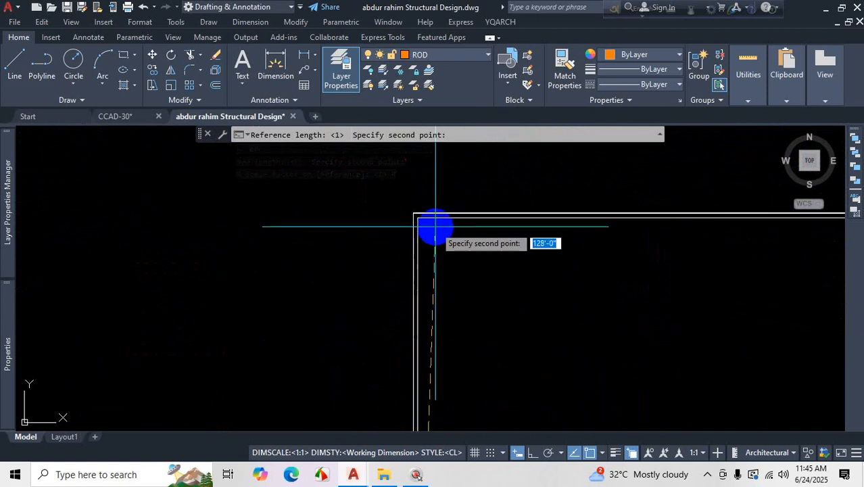
pyautogui.scroll(2, 423, 219)
pyautogui.click(423, 215)
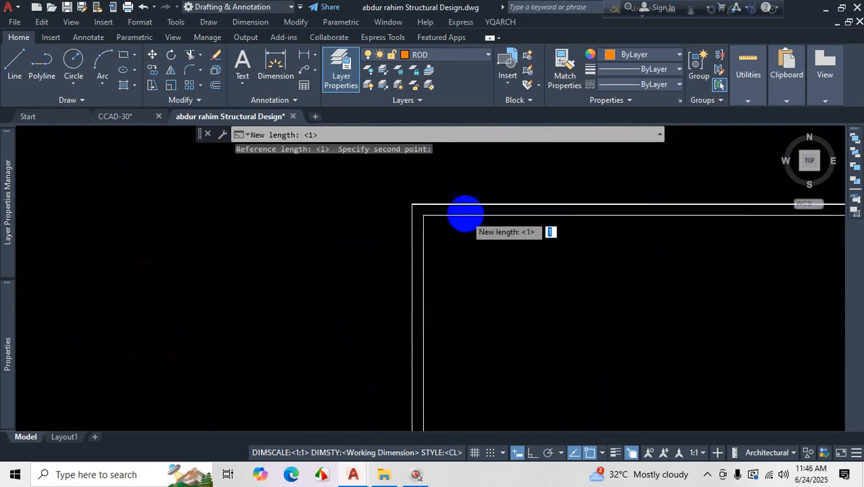
# - Define the new Y length from the inner lower-left corner to the plan sheet's upper-left corner, and accept a Z scale factor of 1
pyautogui.scroll(-5, 492, 328)
pyautogui.scroll(3, 480, 320)
pyautogui.scroll(6, 480, 320)
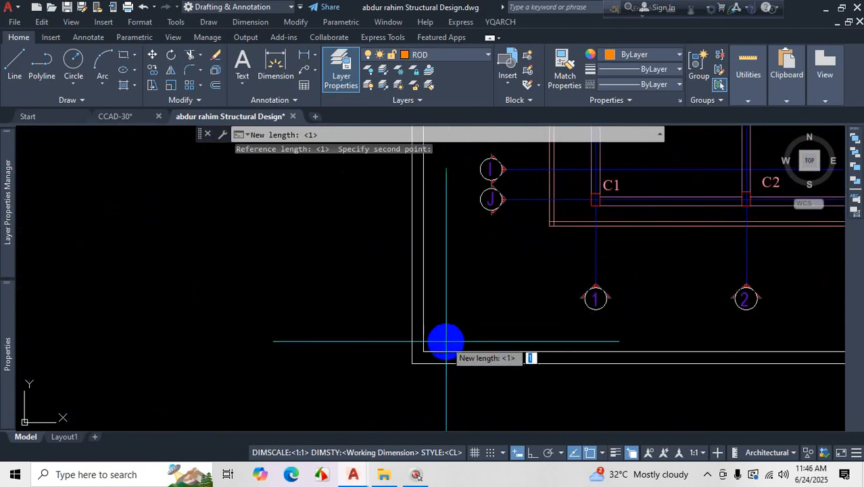
pyautogui.click(423, 351)
pyautogui.scroll(-6, 423, 352)
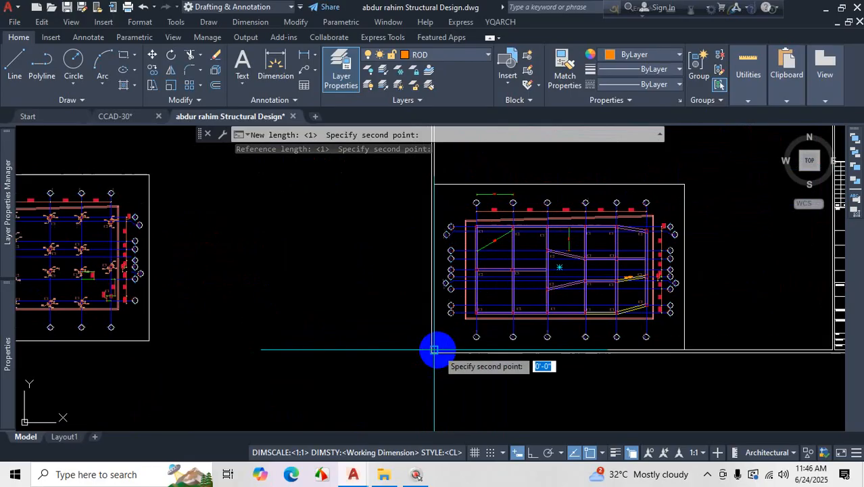
pyautogui.scroll(6, 436, 187)
pyautogui.click(424, 187)
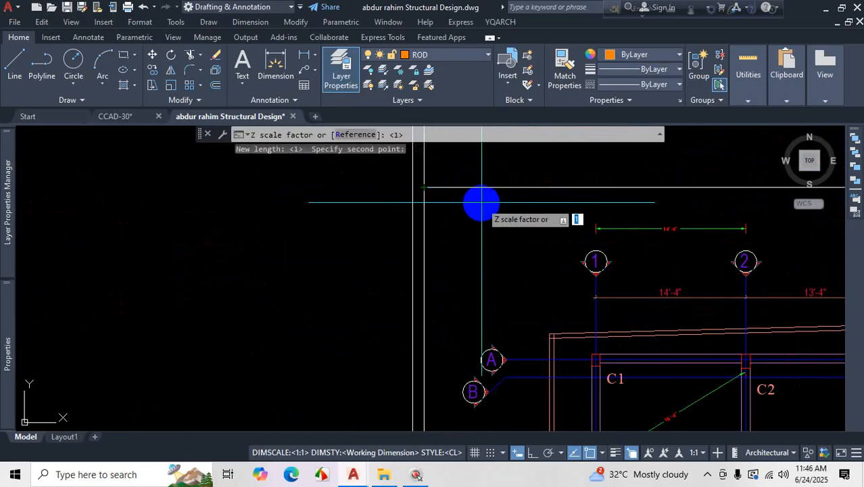
pyautogui.scroll(-4, 425, 176)
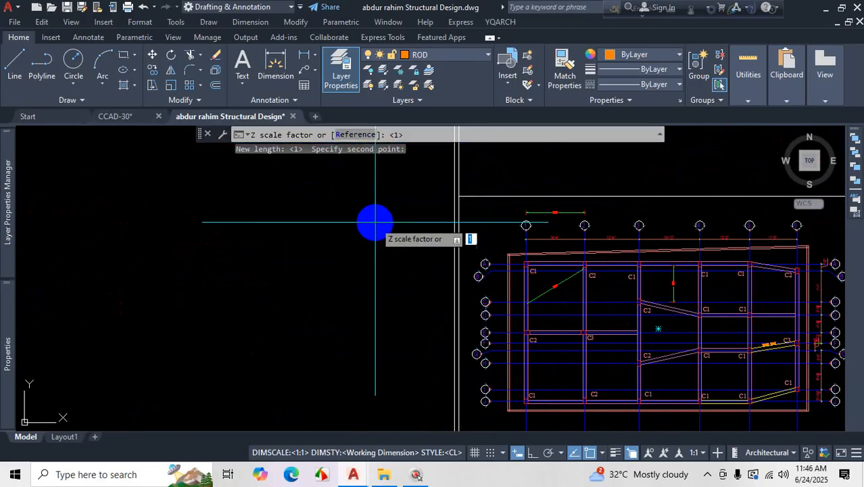
pyautogui.press('Return')
pyautogui.scroll(-2, 383, 223)
pyautogui.scroll(-2, 379, 223)
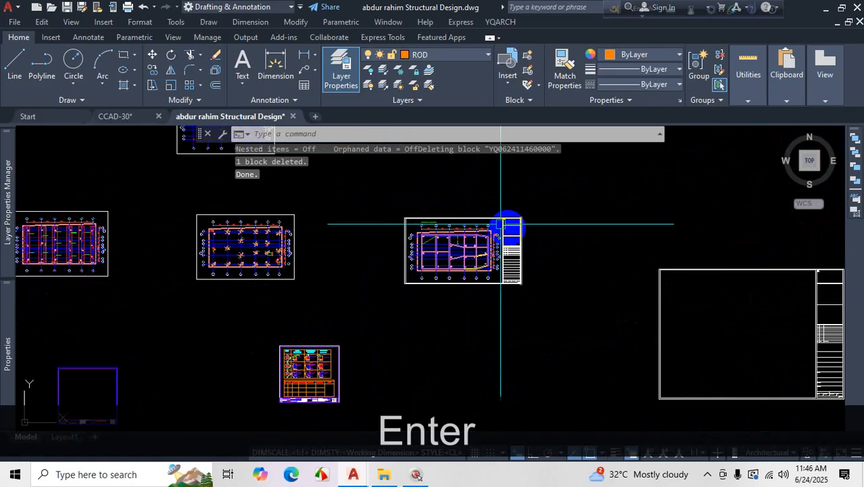
pyautogui.scroll(4, 498, 228)
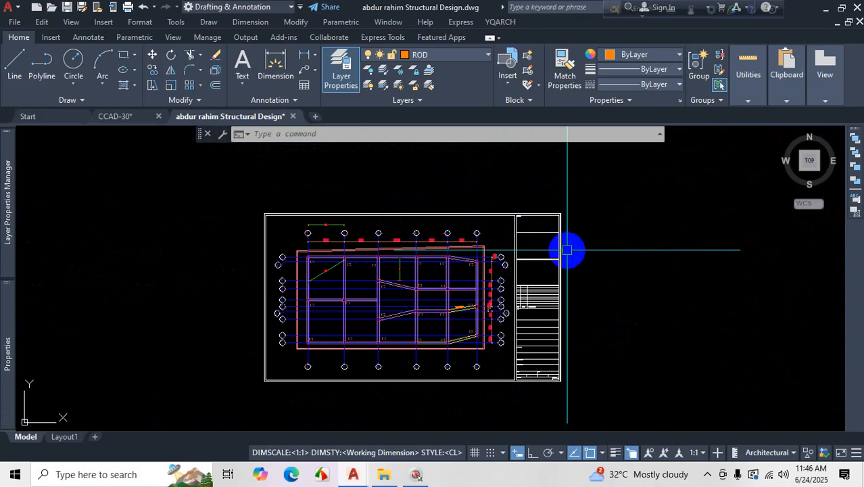
pyautogui.scroll(-5, 567, 250)
pyautogui.scroll(2, 353, 277)
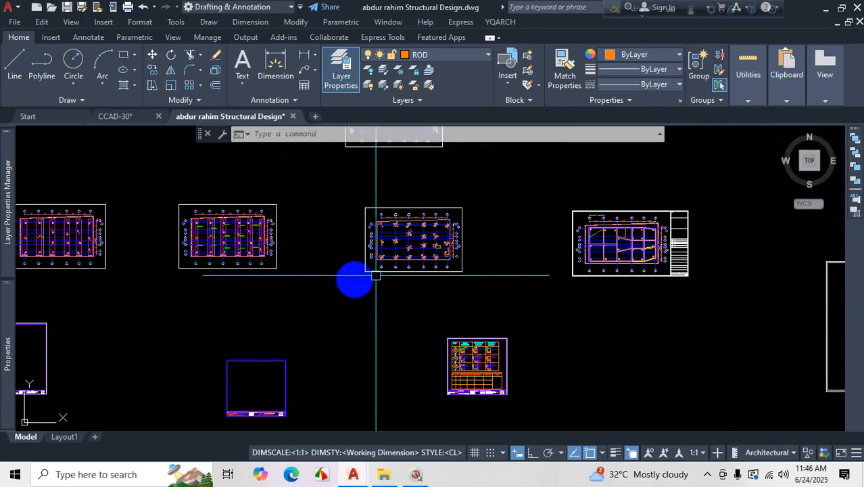
pyautogui.scroll(-2, 355, 196)
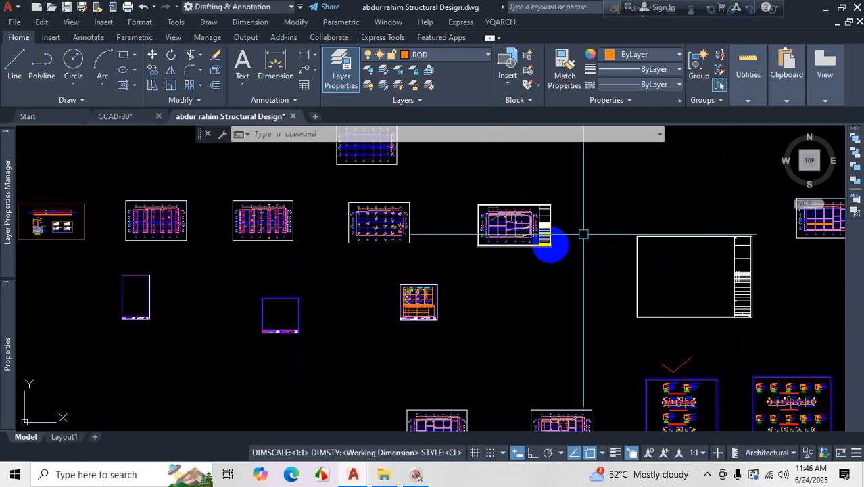
pyautogui.scroll(4, 539, 212)
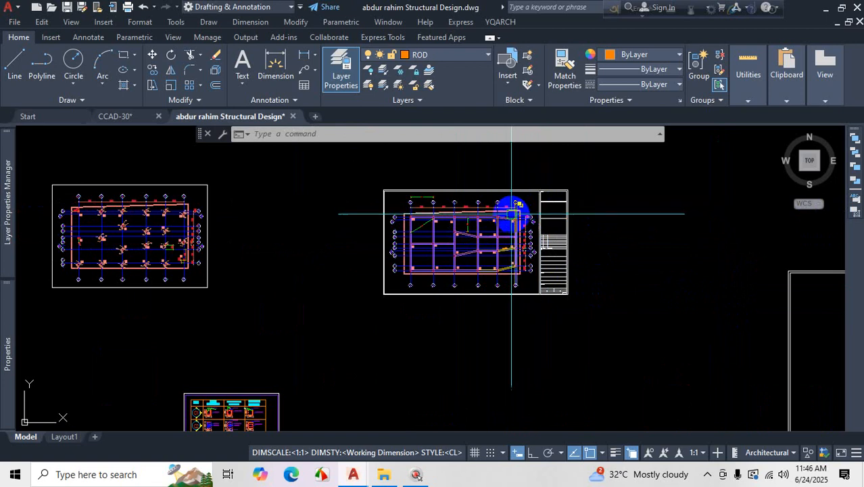
# - Examine the title-block frame fitted around the plan sheet and compare it with the neighbouring drawing sheets
pyautogui.scroll(-4, 511, 214)
pyautogui.scroll(4, 482, 216)
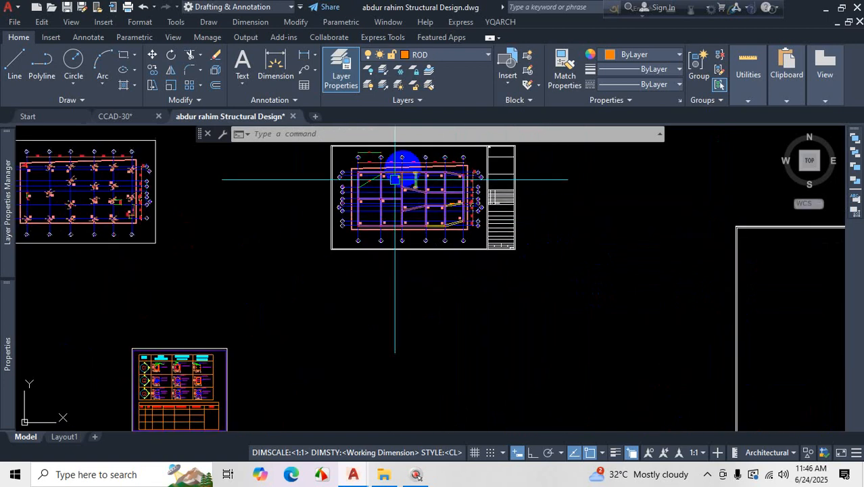
pyautogui.moveTo(389, 171)
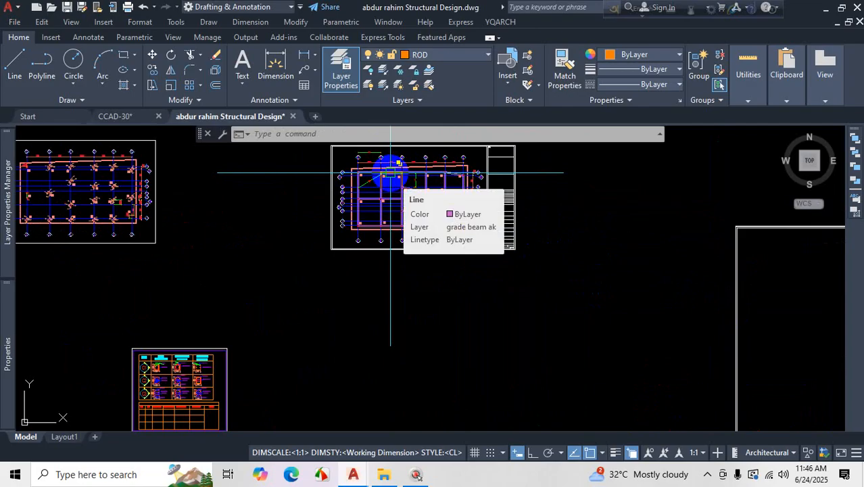
pyautogui.scroll(-5, 449, 228)
pyautogui.scroll(3, 440, 216)
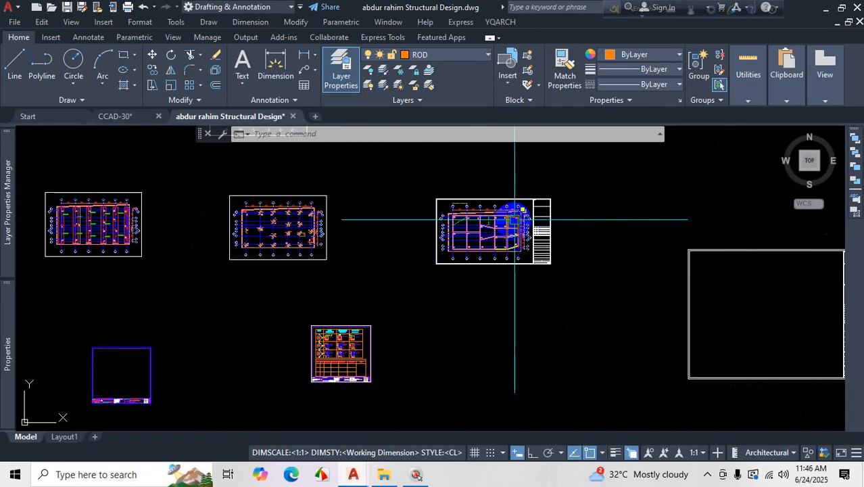
pyautogui.scroll(-4, 517, 244)
pyautogui.scroll(2, 530, 242)
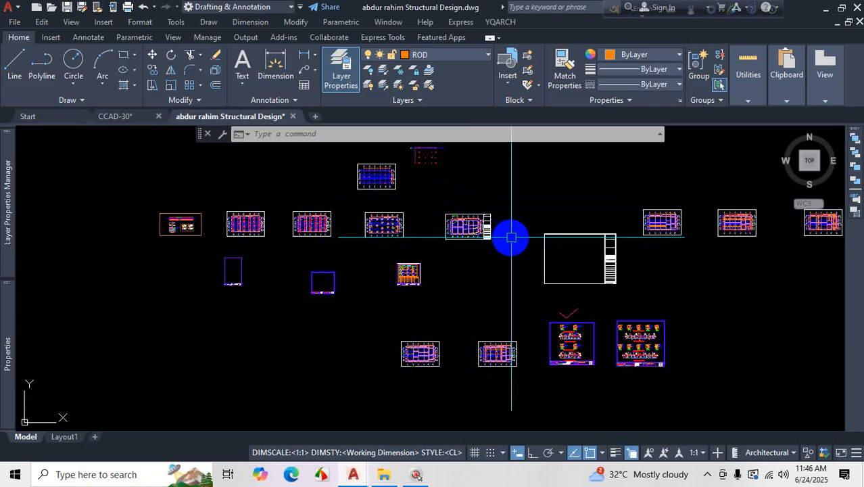
pyautogui.click(707, 476)
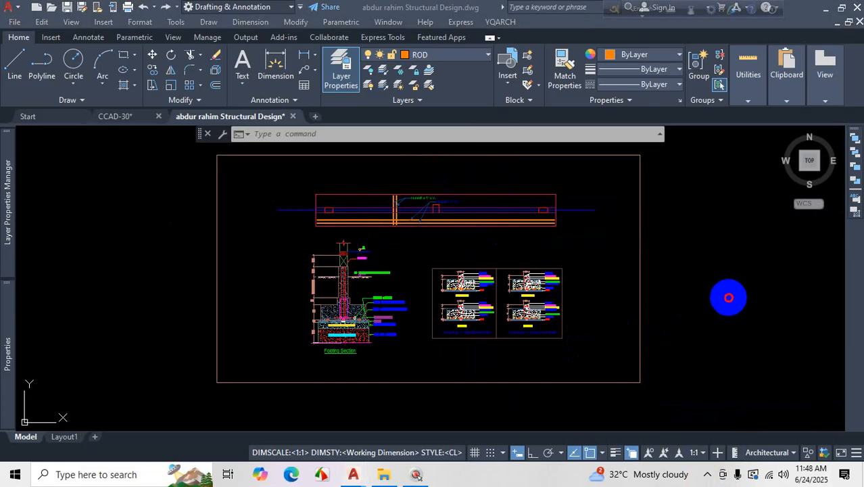
# - Examine the footing section sheet and the margins between its details and the surrounding border
pyautogui.click(728, 298)
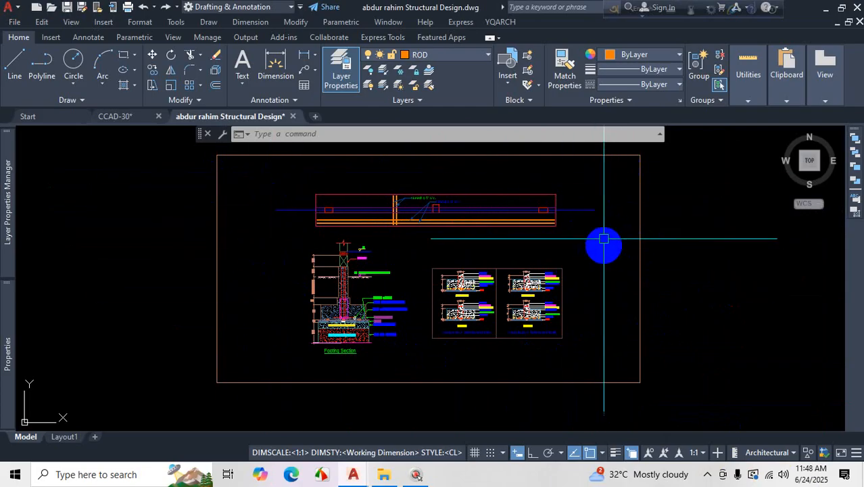
pyautogui.scroll(-4, 650, 226)
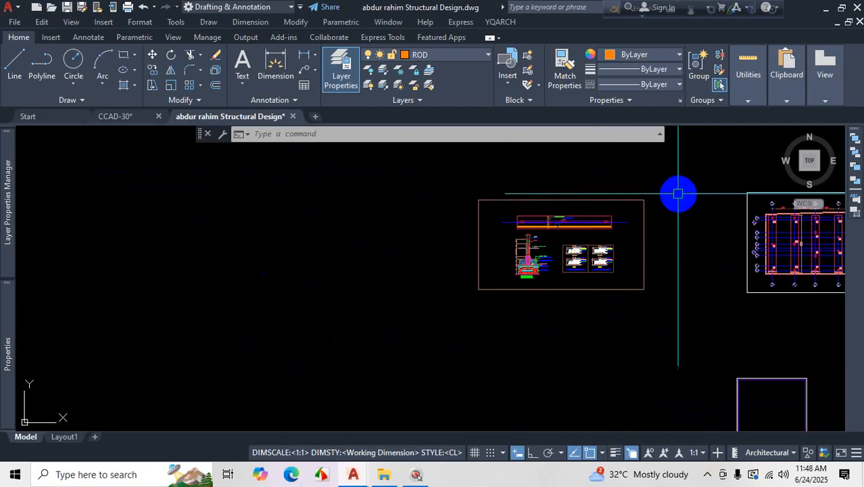
pyautogui.scroll(2, 677, 193)
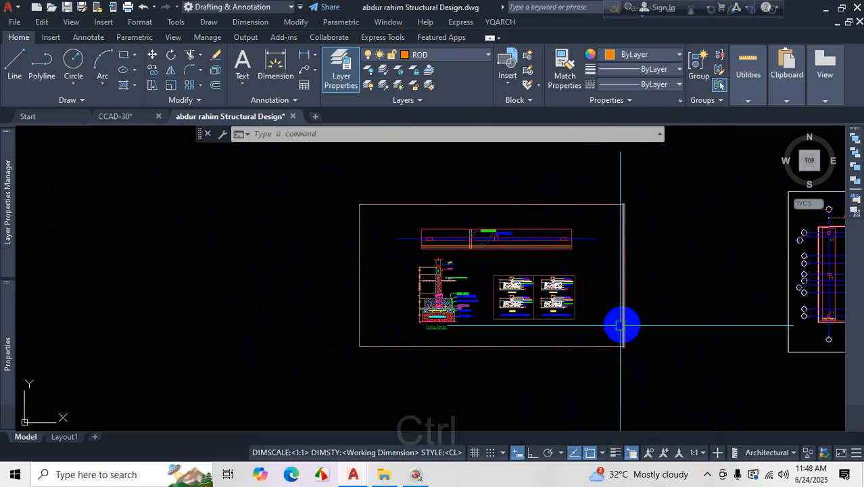
pyautogui.hotkey('ctrl', '0')
pyautogui.scroll(3, 606, 308)
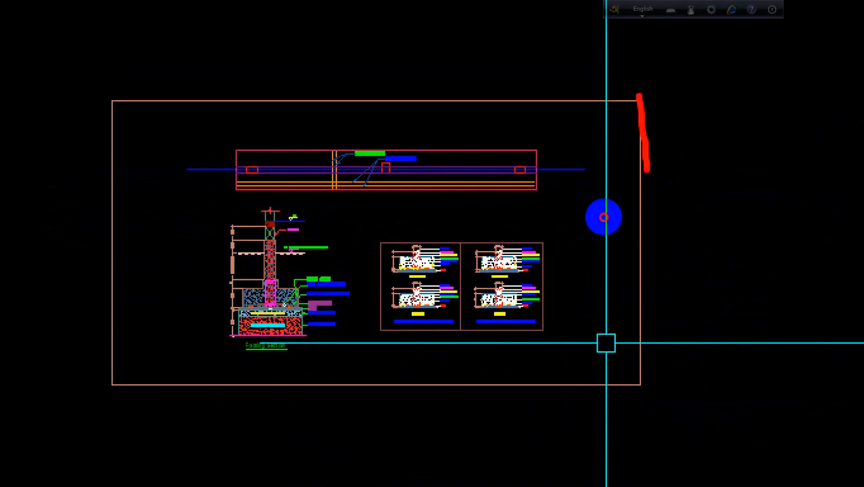
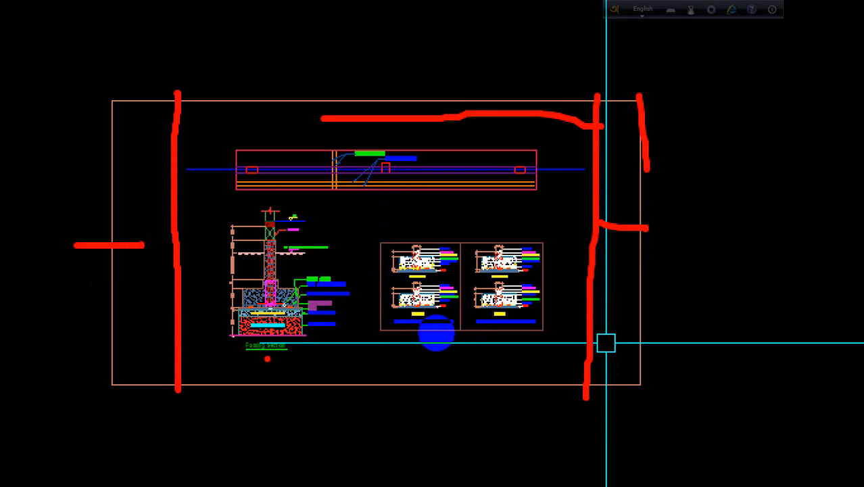
pyautogui.press('Escape')
pyautogui.scroll(2, 619, 237)
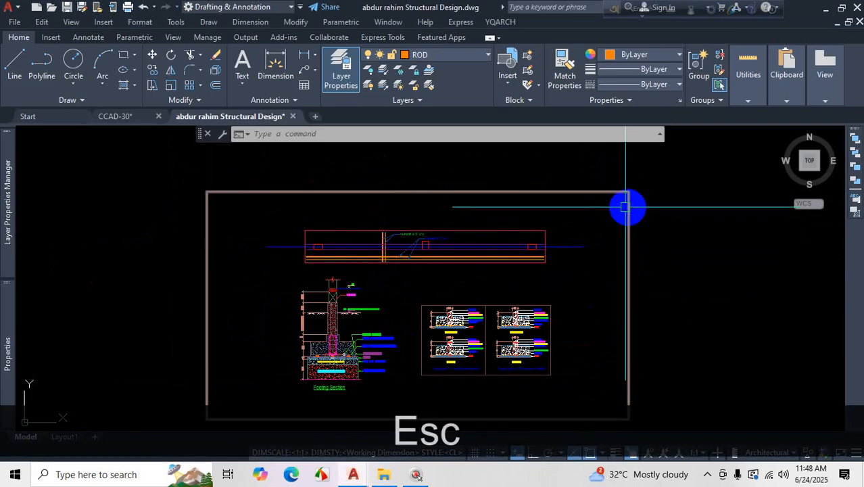
# - Undo the last grip edit on the footing section sheet's border and clear the selection
pyautogui.press('Escape')
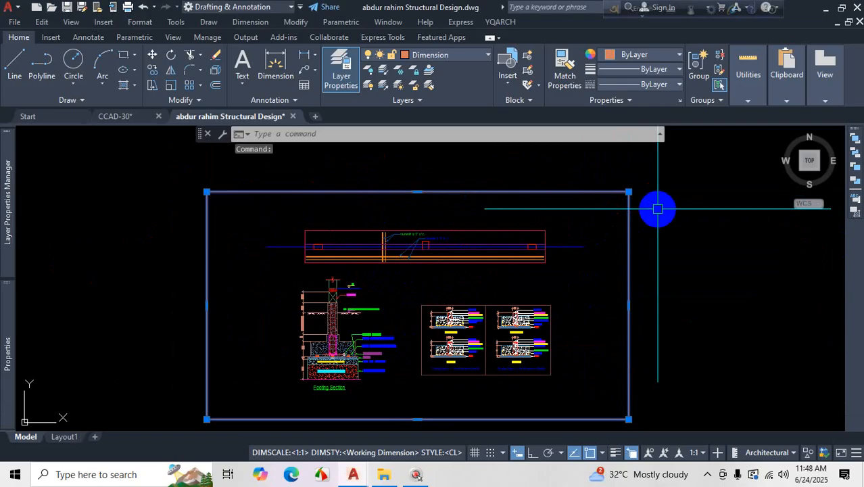
pyautogui.hotkey('ctrl', 'z')
pyautogui.press('Escape')
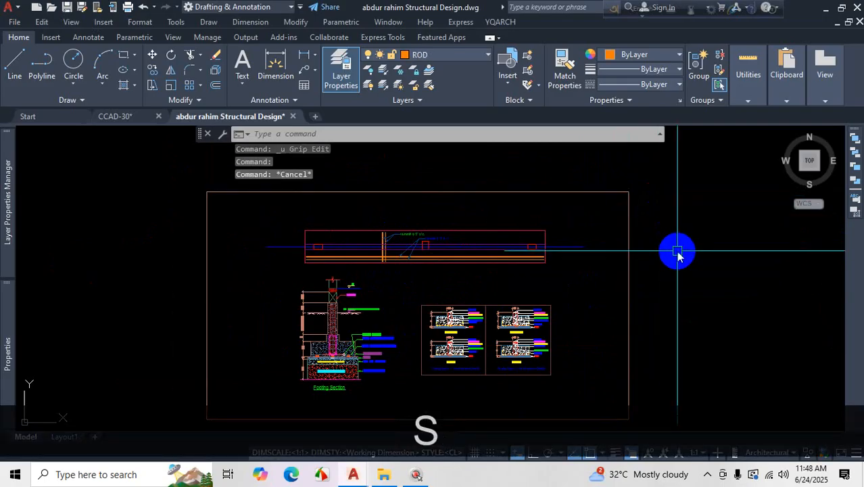
# - Try to stretch the right edge of the footing sheet's border inward with a crossing window, and undo the stretch
pyautogui.press('space')
pyautogui.scroll(-2, 675, 247)
pyautogui.click(655, 177)
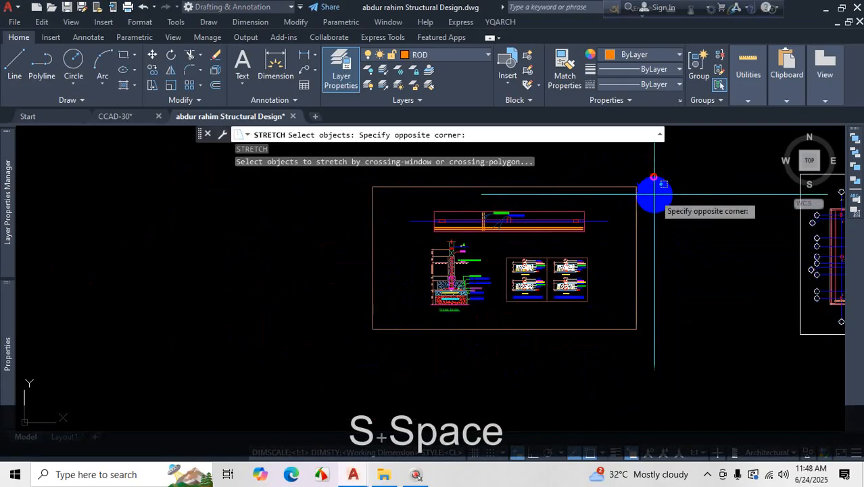
pyautogui.click(624, 315)
pyautogui.press('space')
pyautogui.click(634, 259)
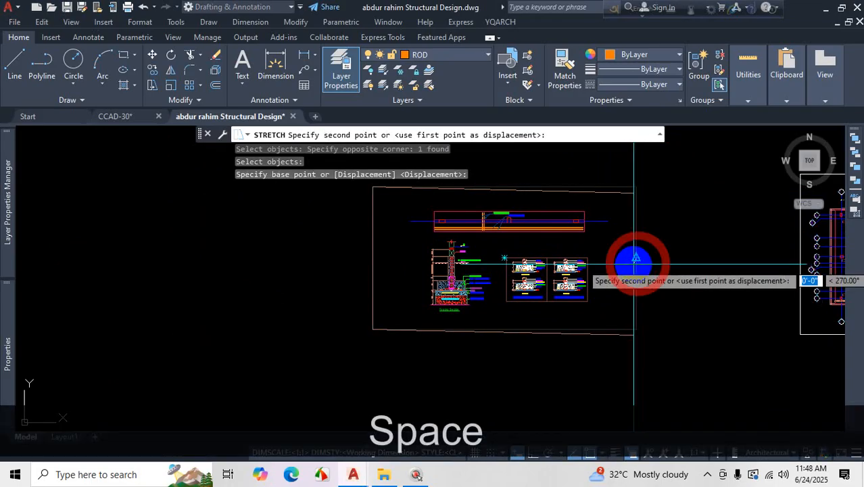
pyautogui.click(612, 263)
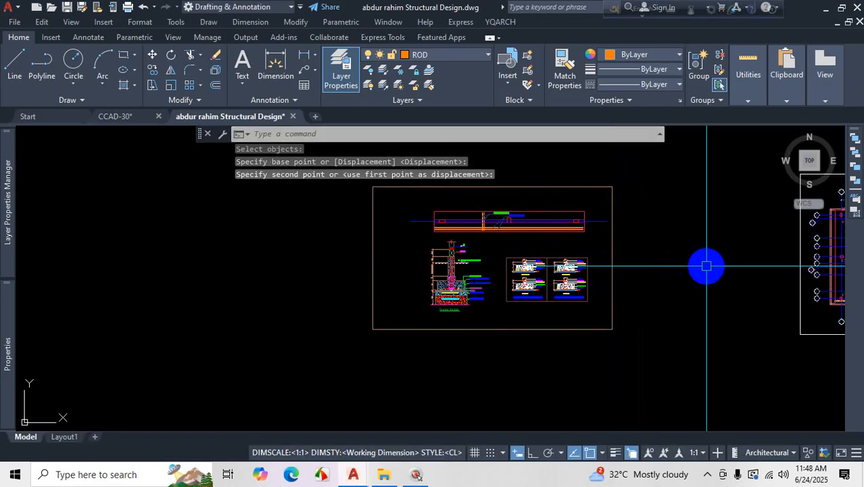
pyautogui.hotkey('ctrl', 'z')
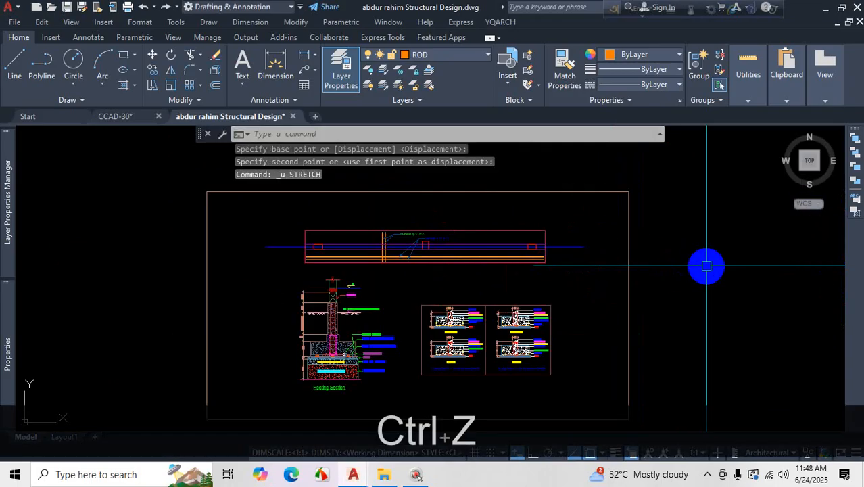
# - Select the footing sheet's border and try its upper-right corner grip, leaving the corner at its original point
pyautogui.scroll(-4, 683, 220)
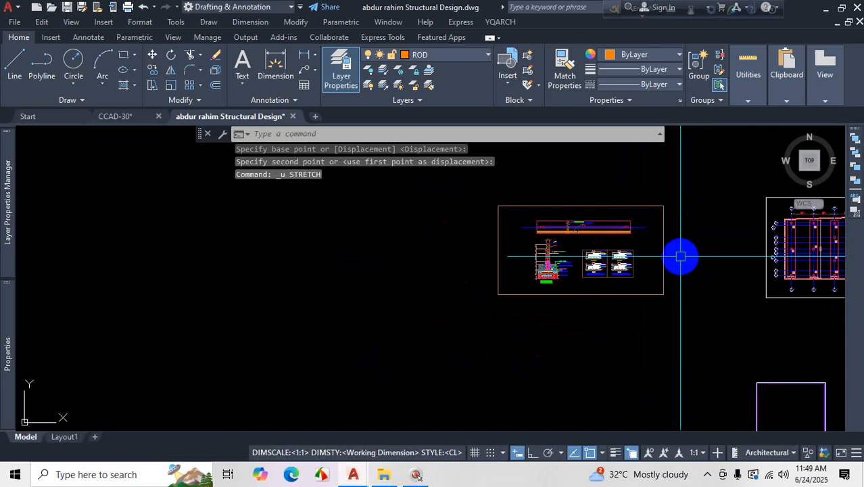
pyautogui.scroll(5, 675, 253)
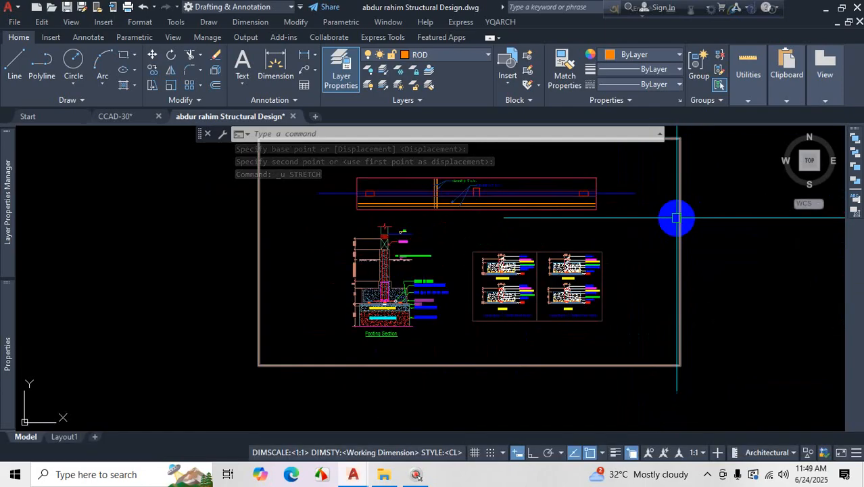
pyautogui.click(674, 235)
pyautogui.scroll(-2, 740, 299)
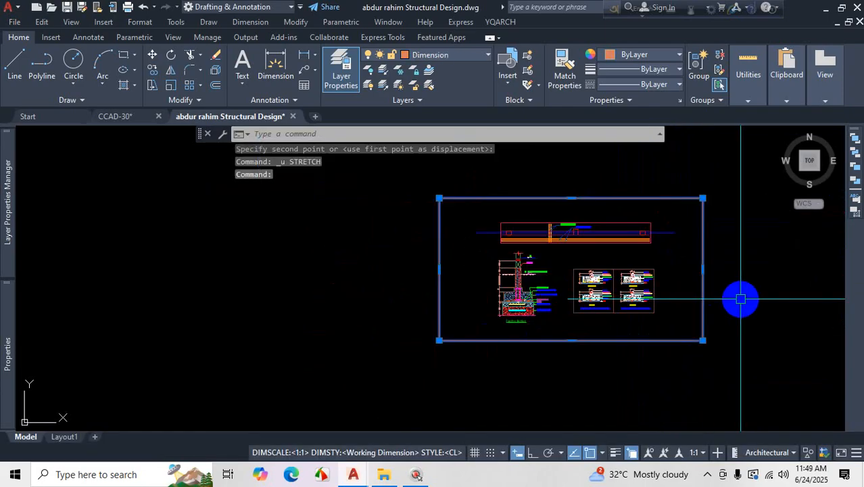
pyautogui.scroll(2, 737, 290)
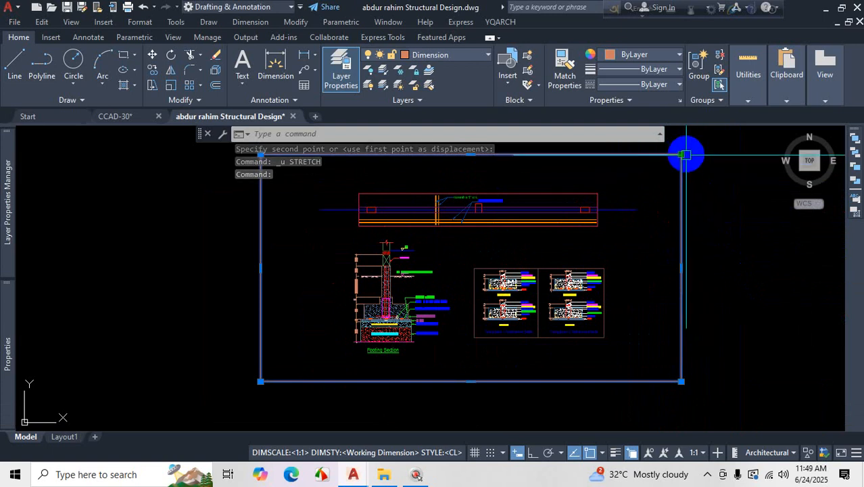
pyautogui.moveTo(682, 157)
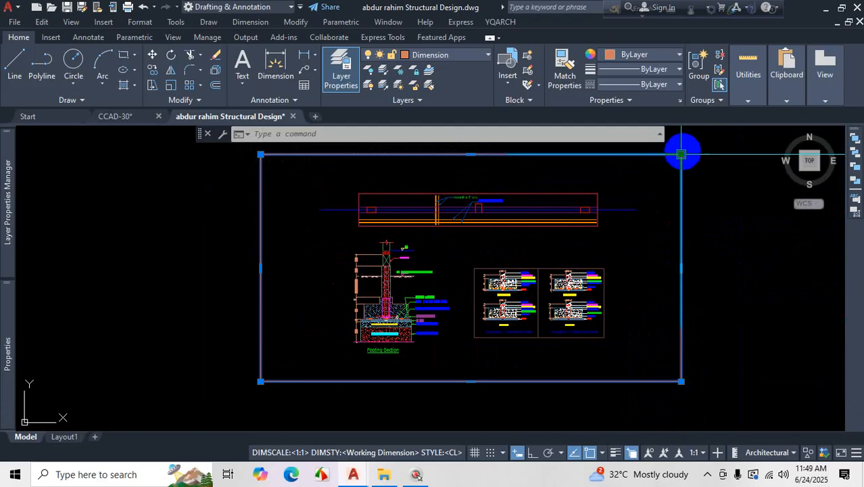
pyautogui.click(681, 155)
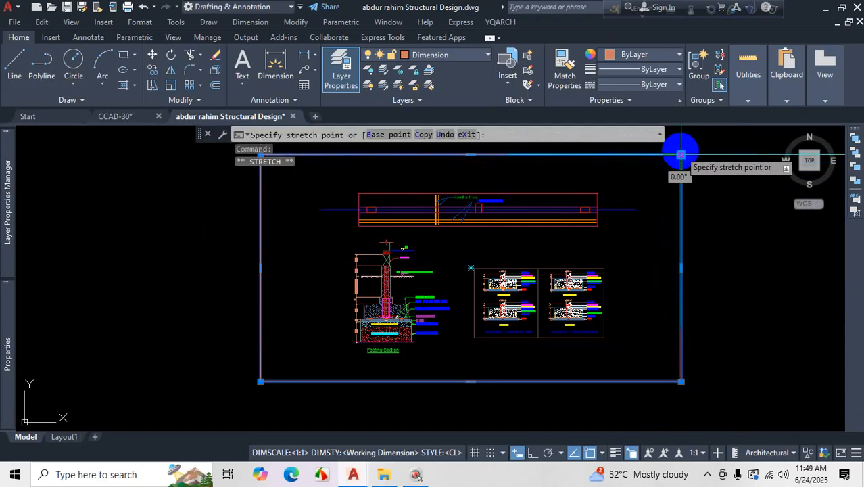
pyautogui.click(679, 153)
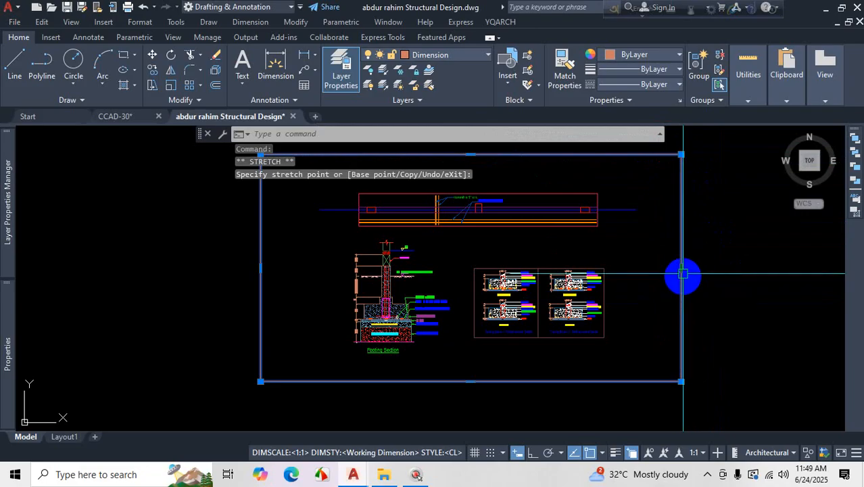
# - Stretch the border's right edge horizontally inward by its midpoint grip, with Ortho mode turned on
pyautogui.moveTo(682, 268)
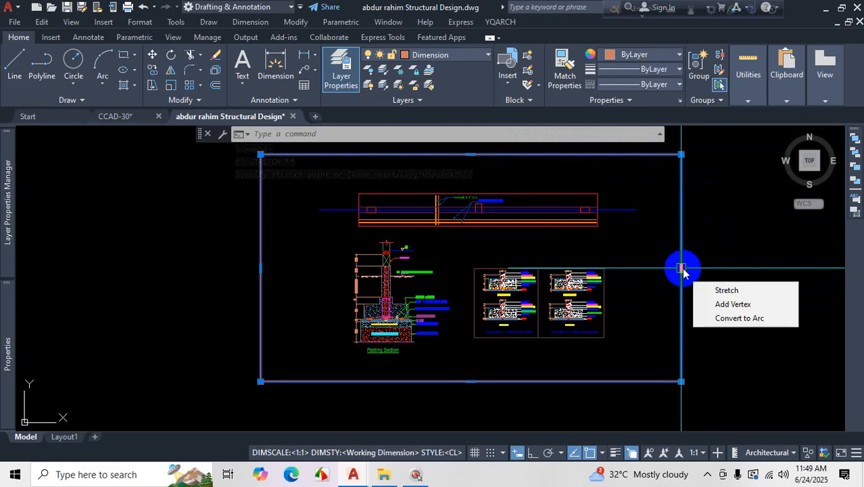
pyautogui.click(681, 269)
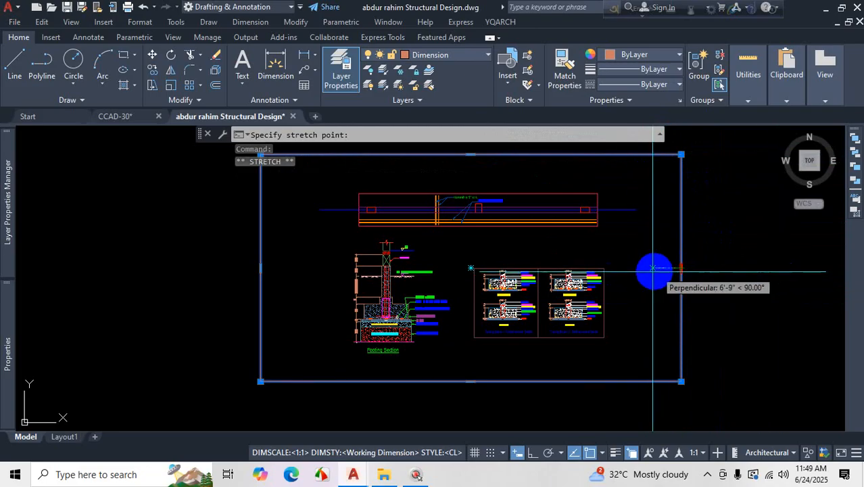
pyautogui.scroll(2, 641, 270)
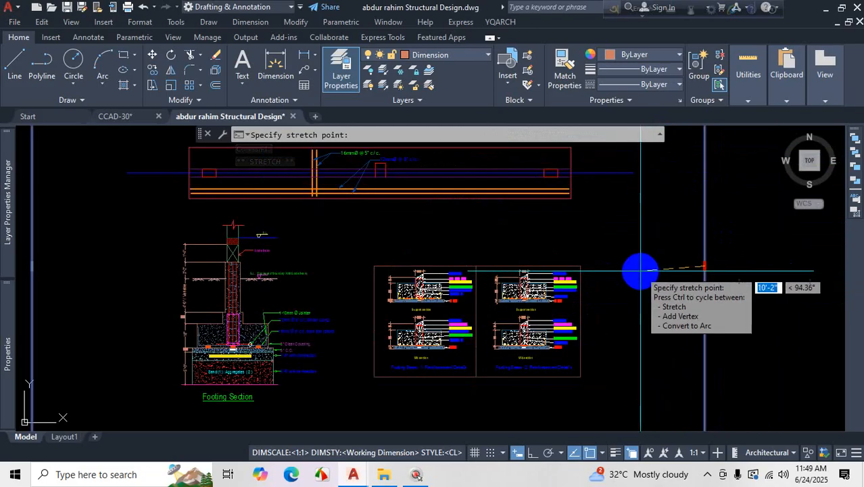
pyautogui.scroll(-2, 652, 267)
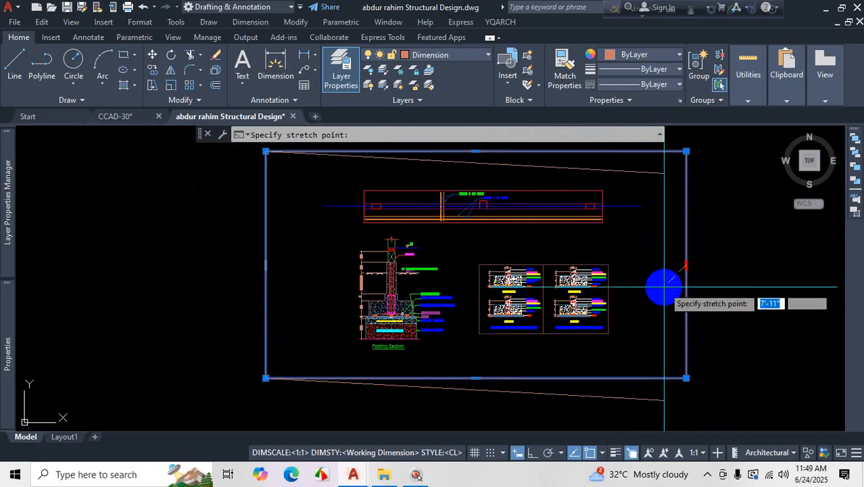
pyautogui.click(534, 458)
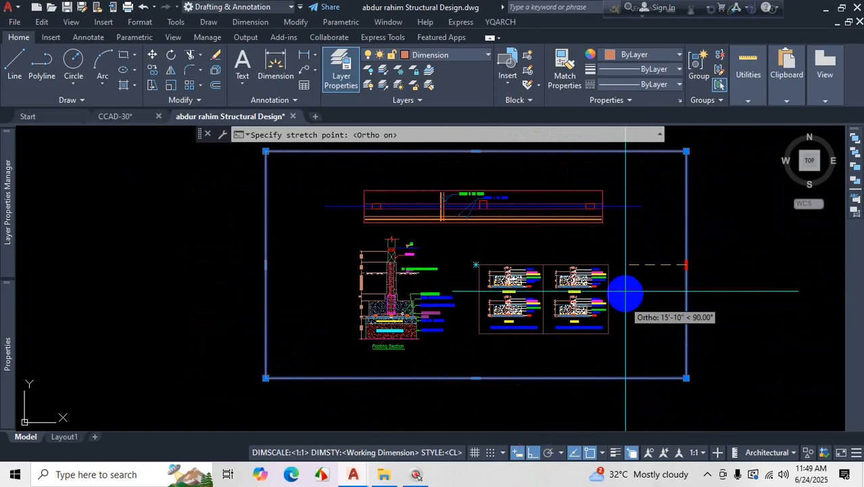
pyautogui.click(646, 247)
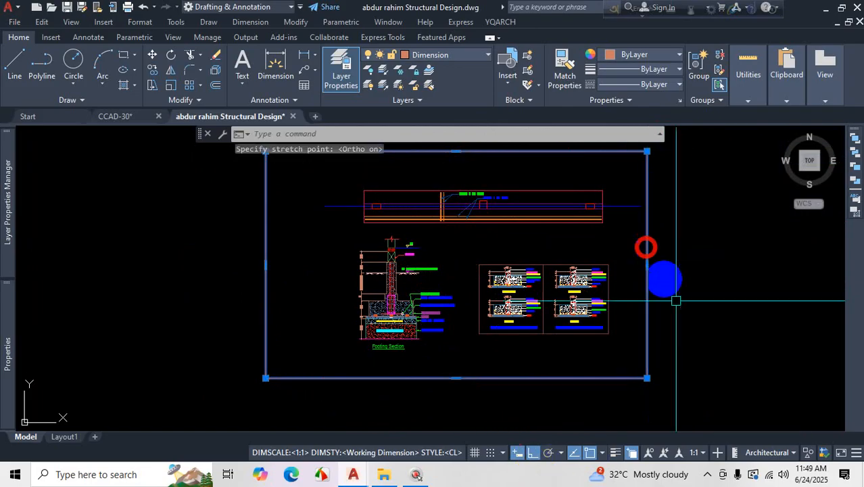
# - Stretch the border's left edge and bottom edge inward toward the details by their midpoint grips
pyautogui.click(265, 264)
pyautogui.click(320, 269)
pyautogui.click(500, 373)
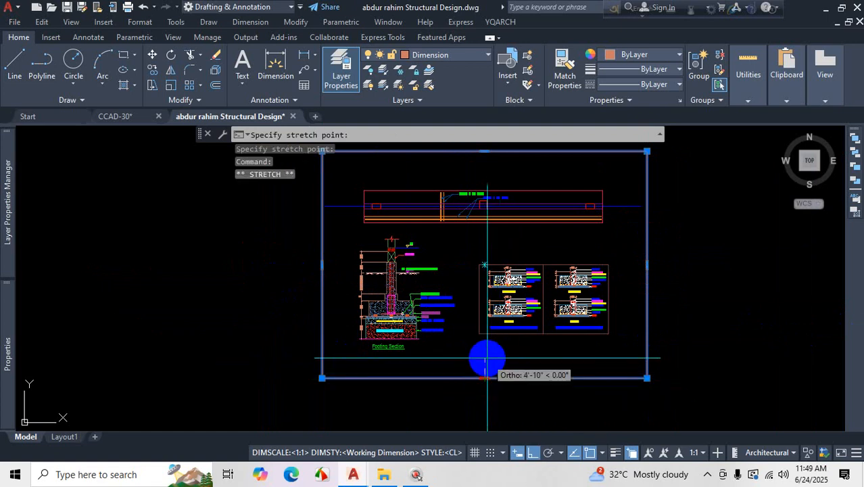
pyautogui.click(486, 353)
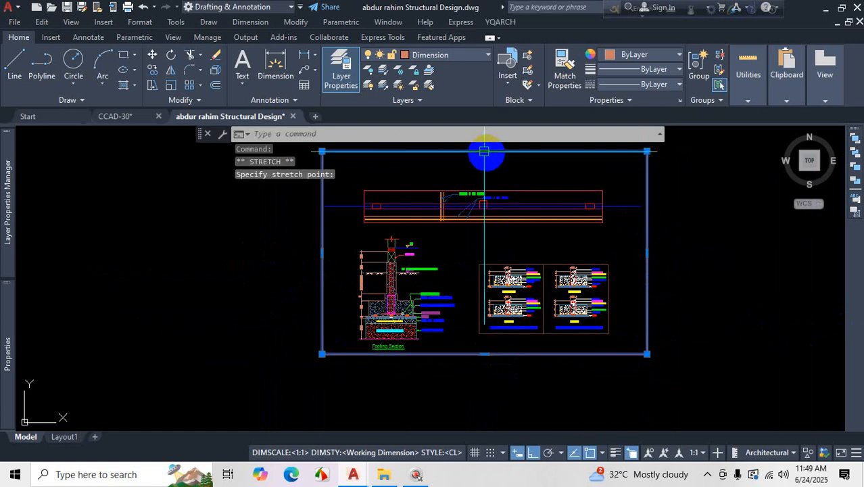
# - Stretch the border's top edge down toward the beam detail by its midpoint grip and clear the selection
pyautogui.click(485, 152)
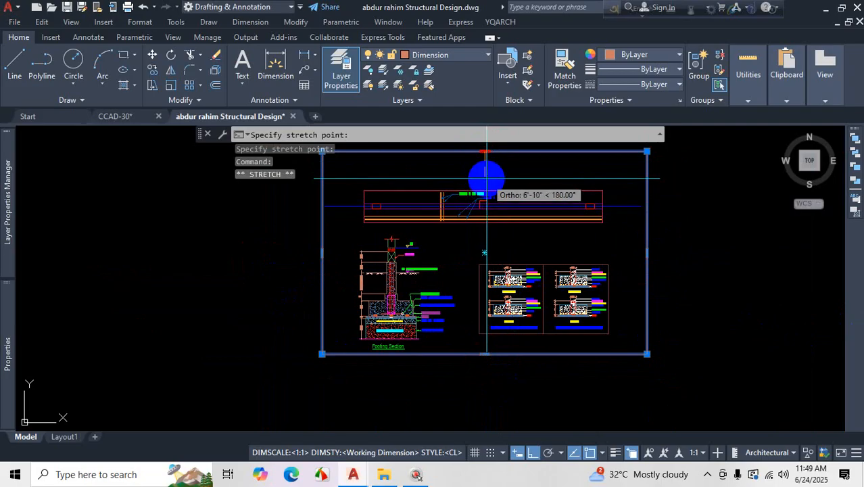
pyautogui.click(485, 179)
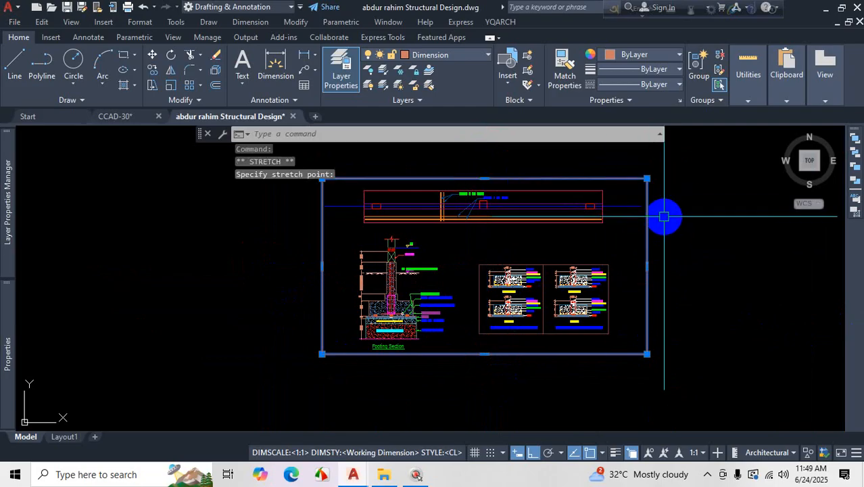
pyautogui.press('Escape')
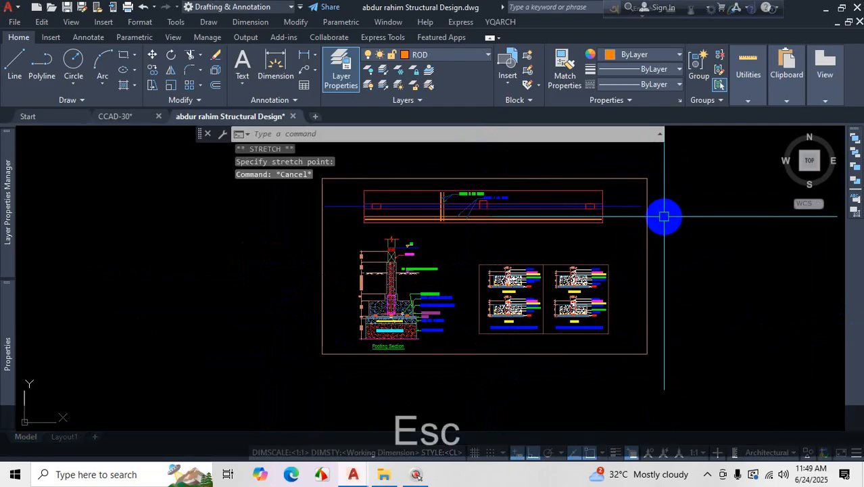
# - Look over the drawing sheets and locate the separate column layout with its single horizontal grid line
pyautogui.scroll(-4, 502, 214)
pyautogui.scroll(-5, 579, 241)
pyautogui.scroll(5, 618, 255)
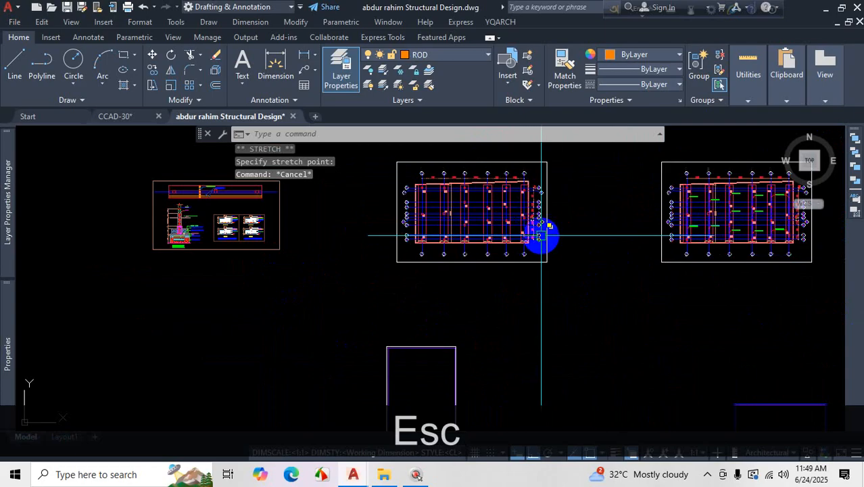
pyautogui.scroll(-3, 606, 280)
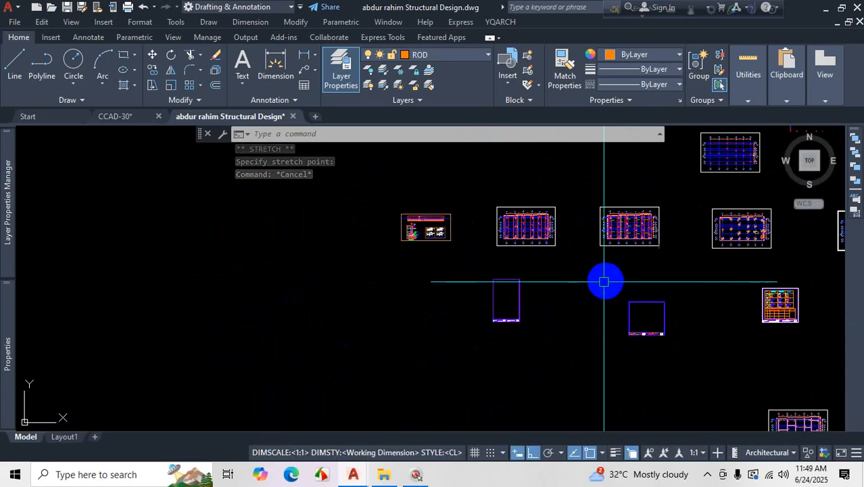
pyautogui.scroll(3, 477, 206)
pyautogui.scroll(-6, 408, 211)
pyautogui.scroll(-1, 585, 163)
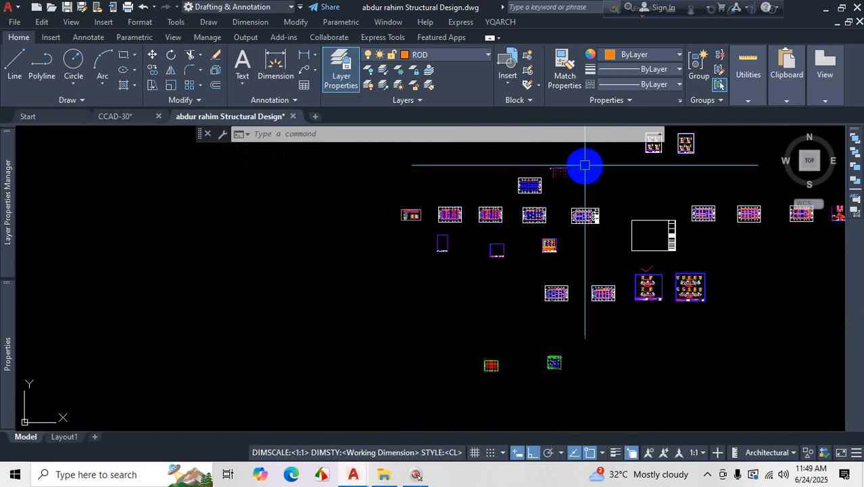
pyautogui.scroll(5, 556, 191)
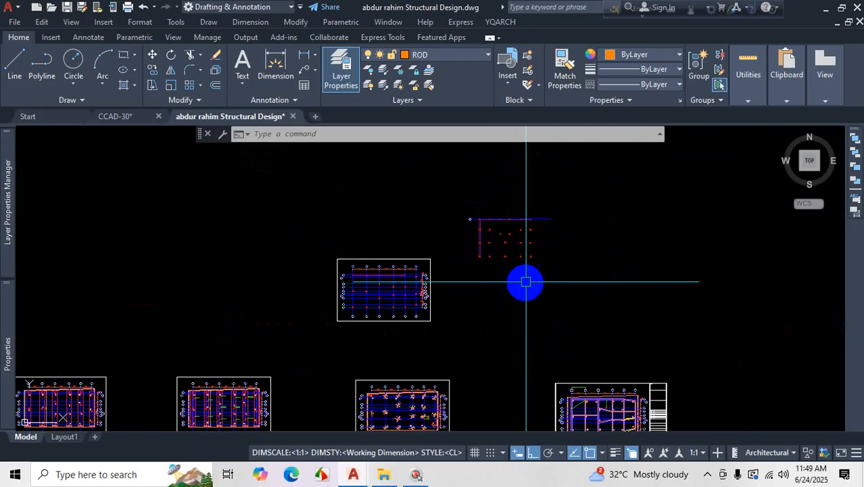
pyautogui.scroll(4, 556, 218)
pyautogui.scroll(-4, 568, 250)
pyautogui.scroll(2, 473, 349)
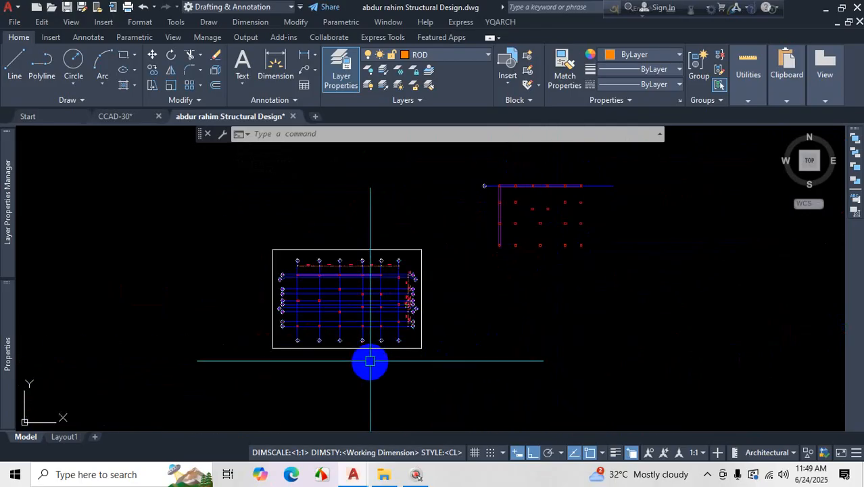
pyautogui.scroll(-3, 575, 203)
pyautogui.scroll(8, 617, 201)
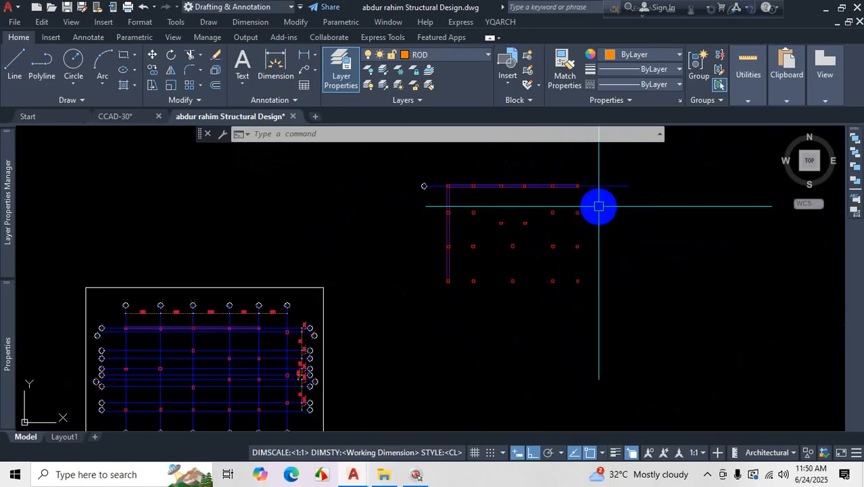
# - Select grid line A above the column layout, examine the Stretch and Lengthen options of its right end grip, and clear the selection
pyautogui.click(617, 171)
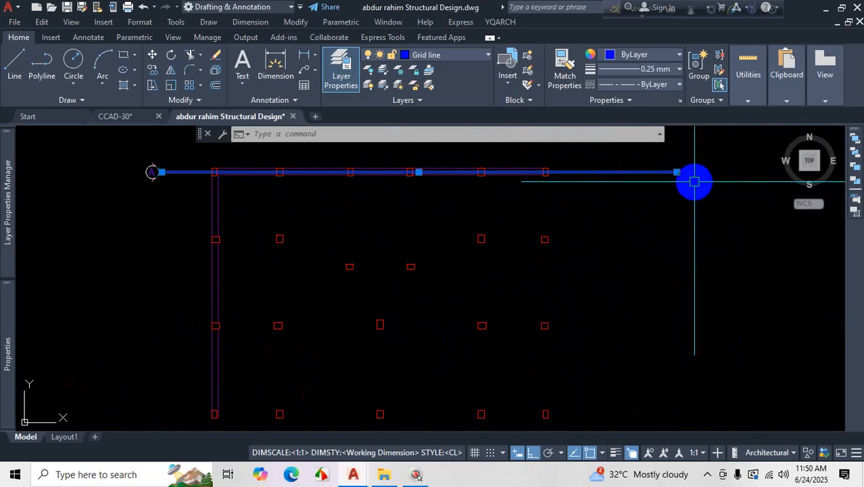
pyautogui.moveTo(677, 173)
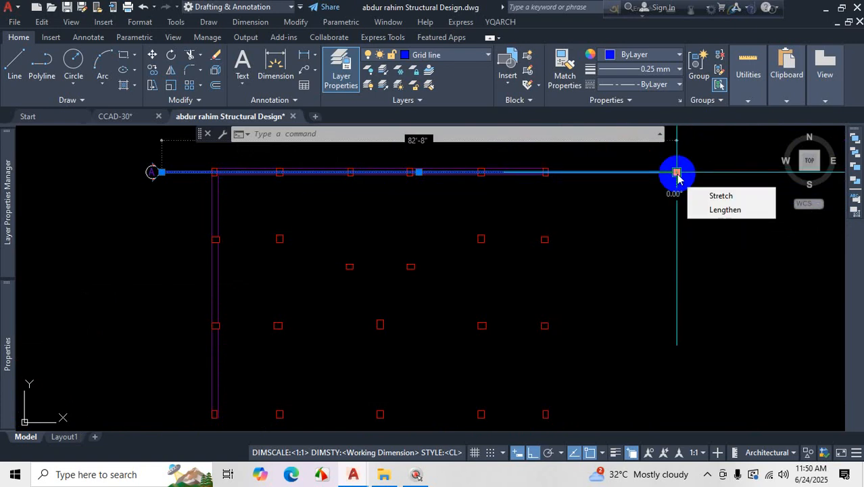
pyautogui.press('ctrl')
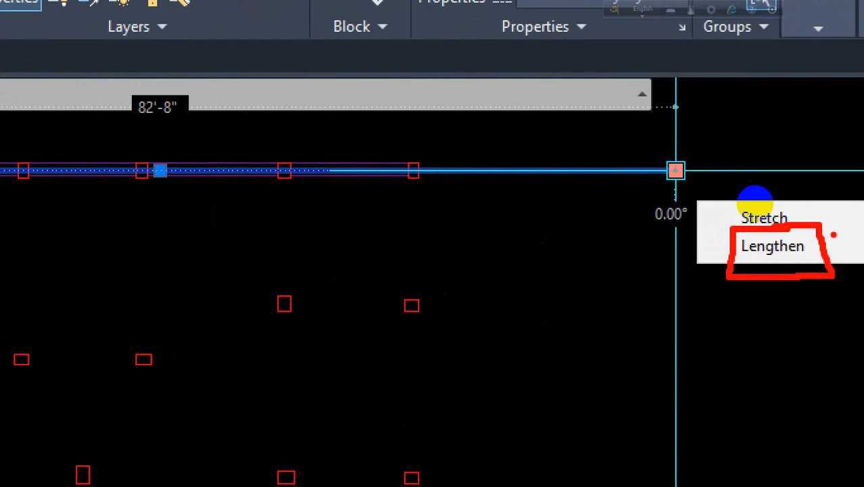
pyautogui.press('Escape')
pyautogui.click(215, 100)
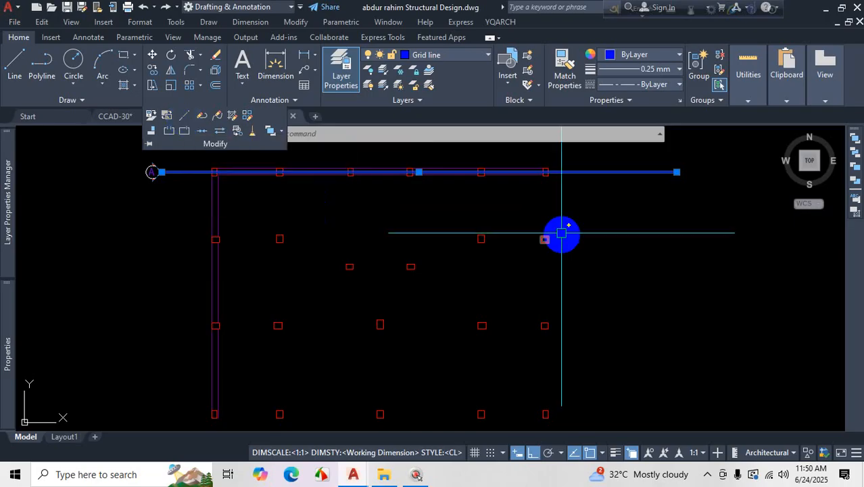
pyautogui.press('Escape')
# - Draw a horizontal line 100' long in the empty space above the column layout
pyautogui.scroll(-5, 463, 258)
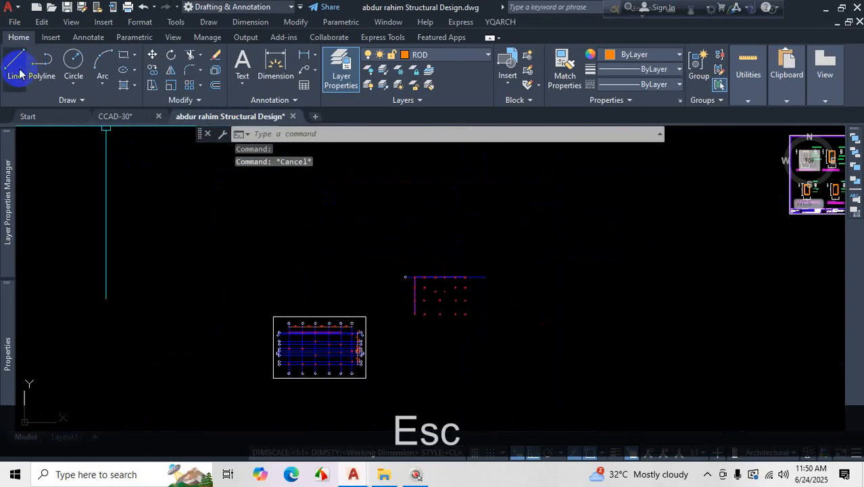
pyautogui.click(19, 73)
pyautogui.scroll(3, 432, 249)
pyautogui.click(427, 240)
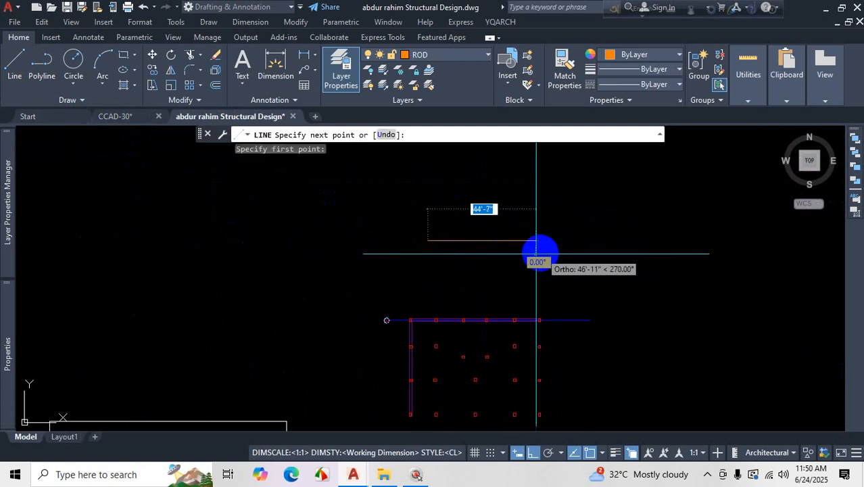
pyautogui.write('10')
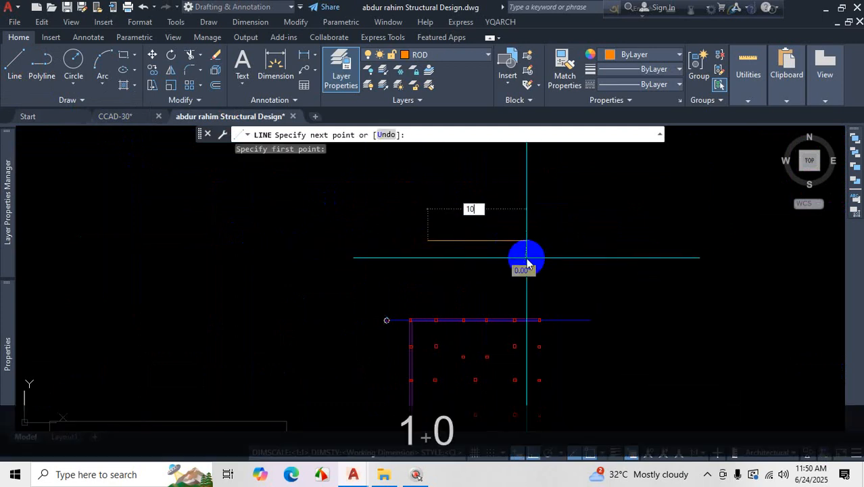
pyautogui.write("0'")
pyautogui.press('Return')
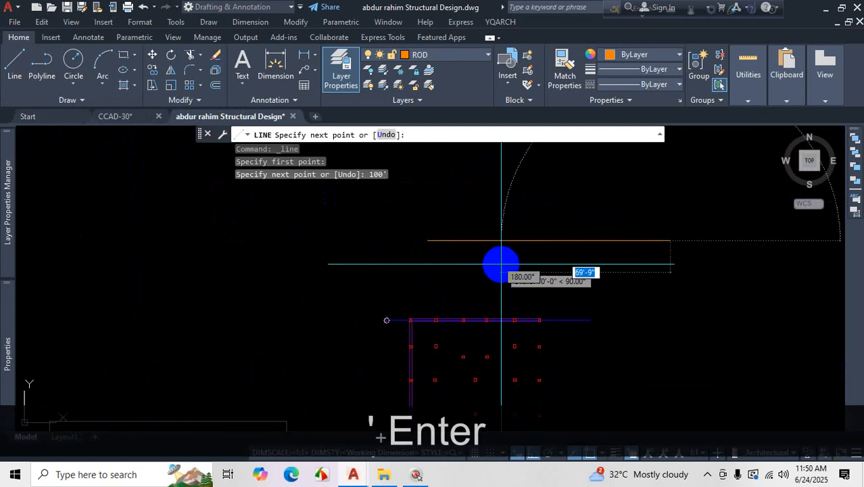
pyautogui.press('Escape')
# - Select the 100' line, examine its right end grip, and clear the selection
pyautogui.click(641, 241)
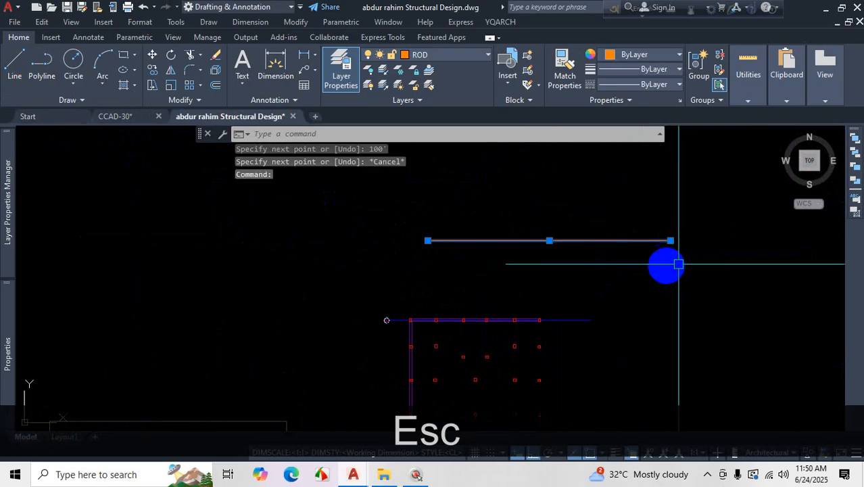
pyautogui.moveTo(671, 241)
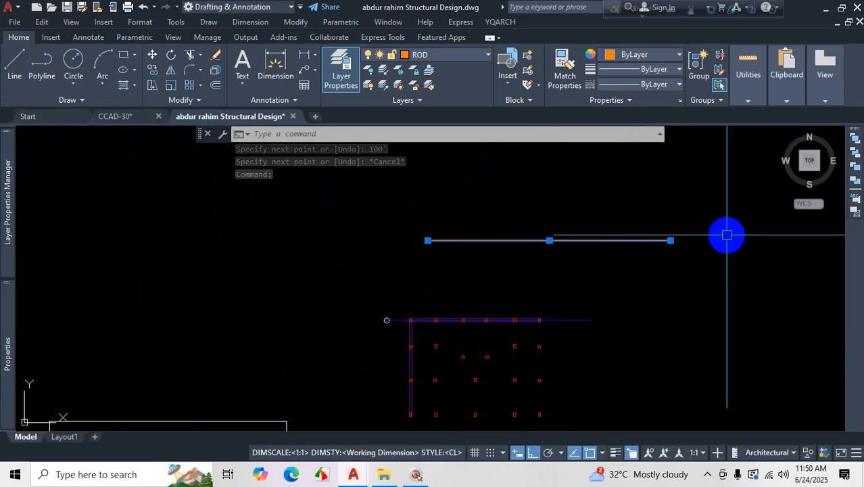
pyautogui.press('Escape')
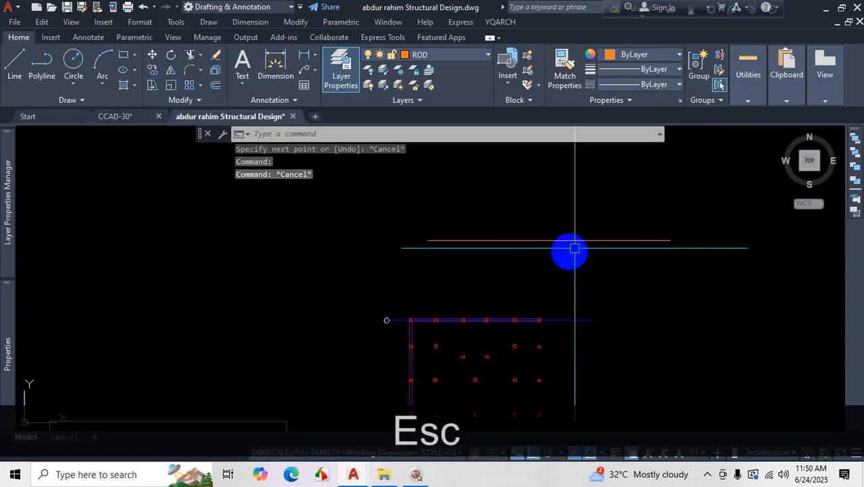
pyautogui.press('Escape')
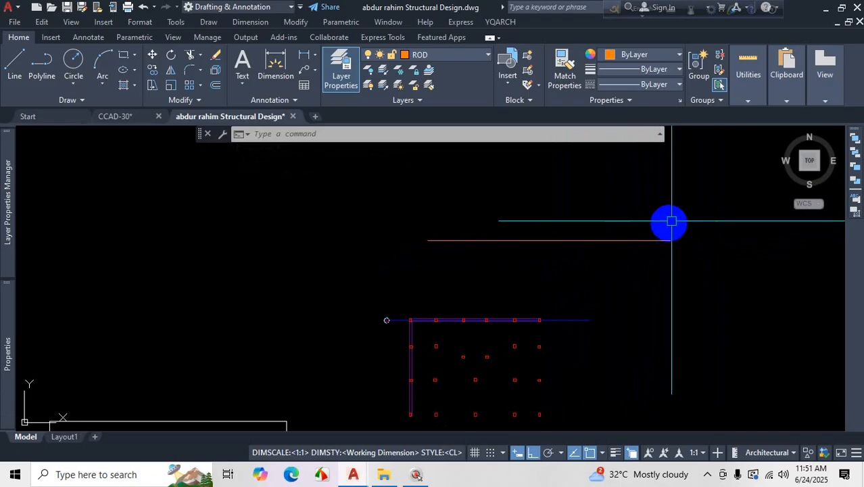
# - Stretch the right end of the new horizontal line outward by 5'
pyautogui.write('s')
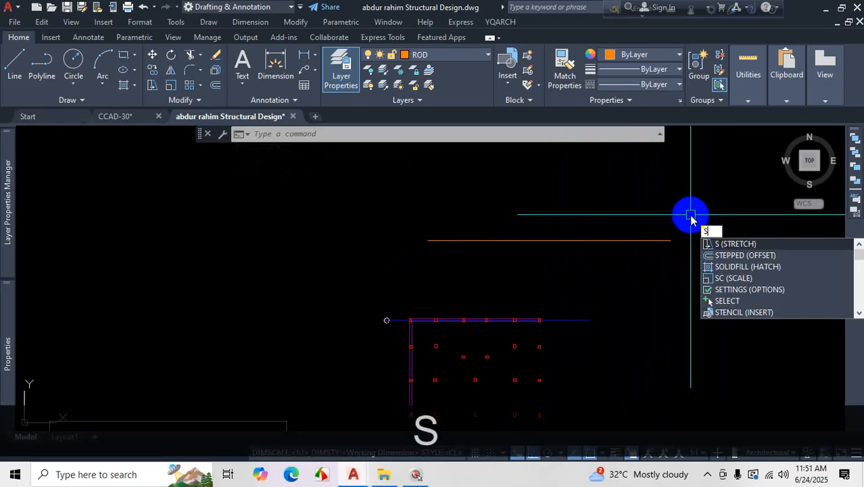
pyautogui.press('space')
pyautogui.click(698, 202)
pyautogui.click(636, 272)
pyautogui.press('space')
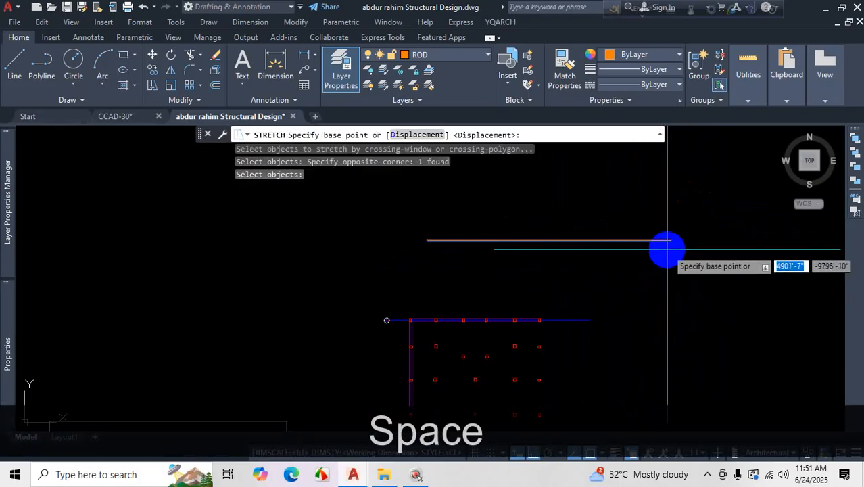
pyautogui.click(668, 240)
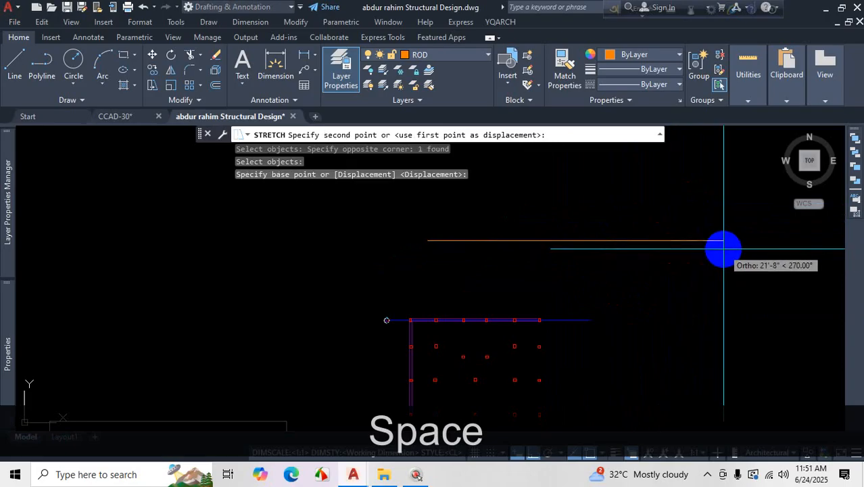
pyautogui.write("5'")
pyautogui.press('Return')
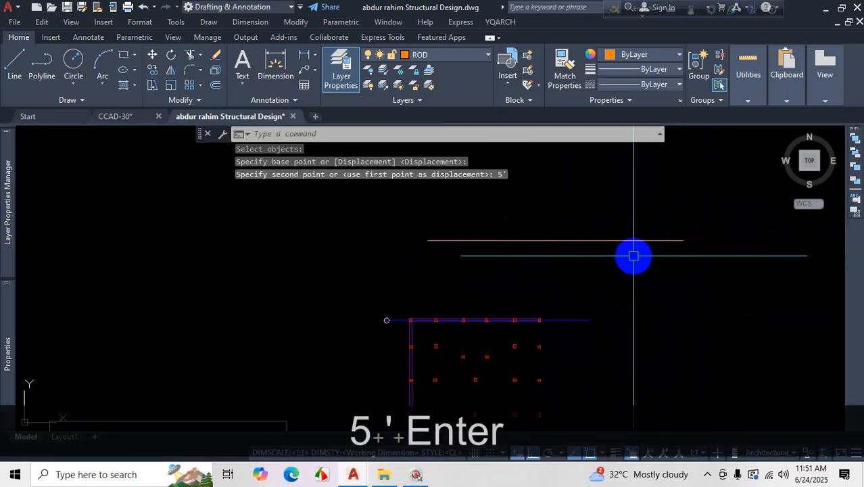
# - Dimension the full length of the stretched line, placing the dimension below it
pyautogui.click(278, 64)
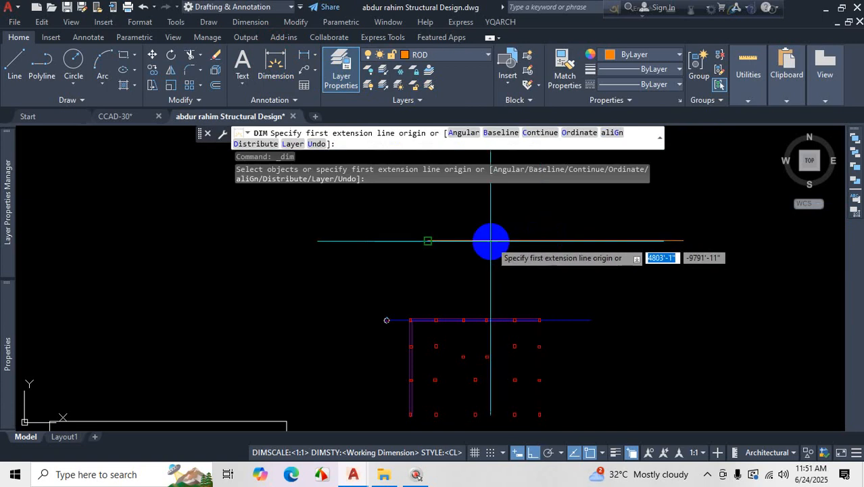
pyautogui.click(425, 240)
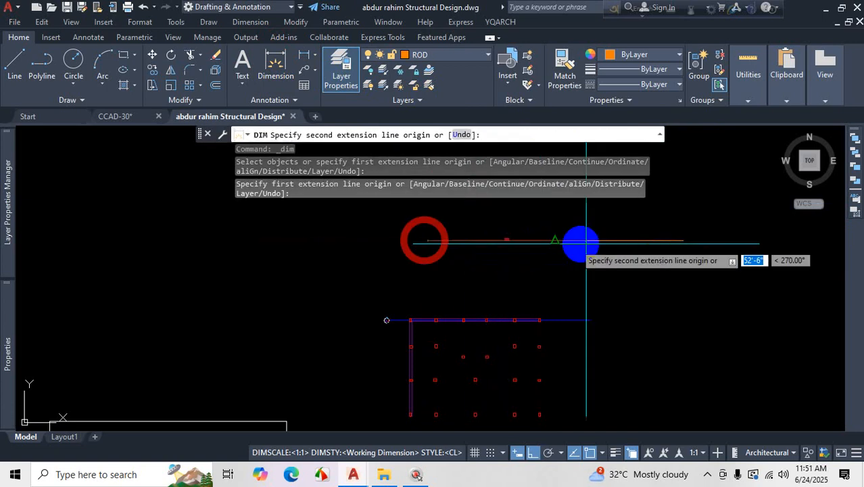
pyautogui.click(683, 240)
pyautogui.click(629, 267)
pyautogui.scroll(3, 585, 250)
pyautogui.scroll(3, 585, 250)
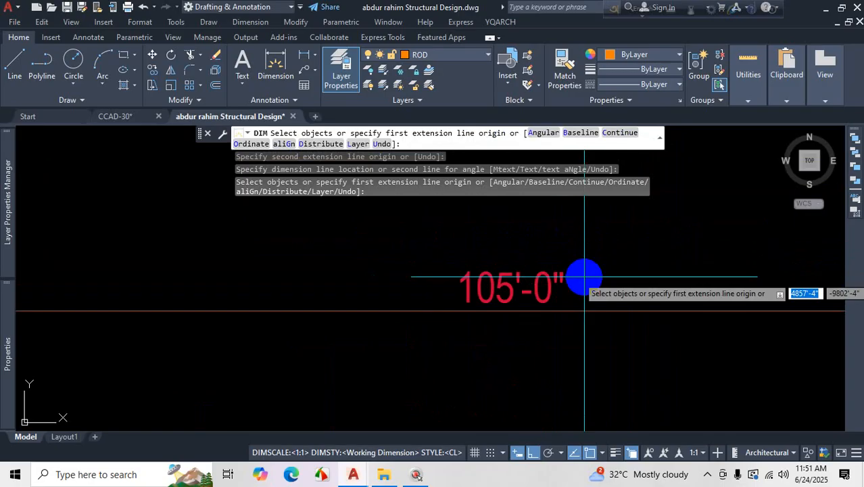
pyautogui.press('Escape')
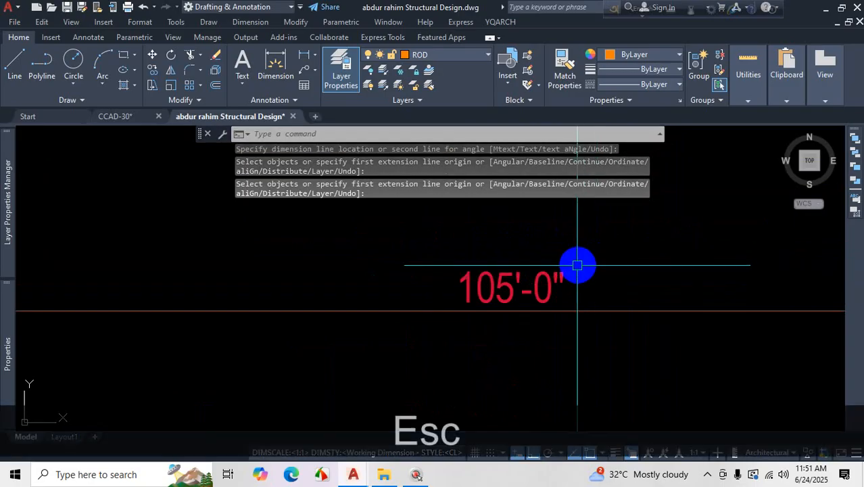
# - Delete the length dimension below the stretched line
pyautogui.scroll(-2, 590, 272)
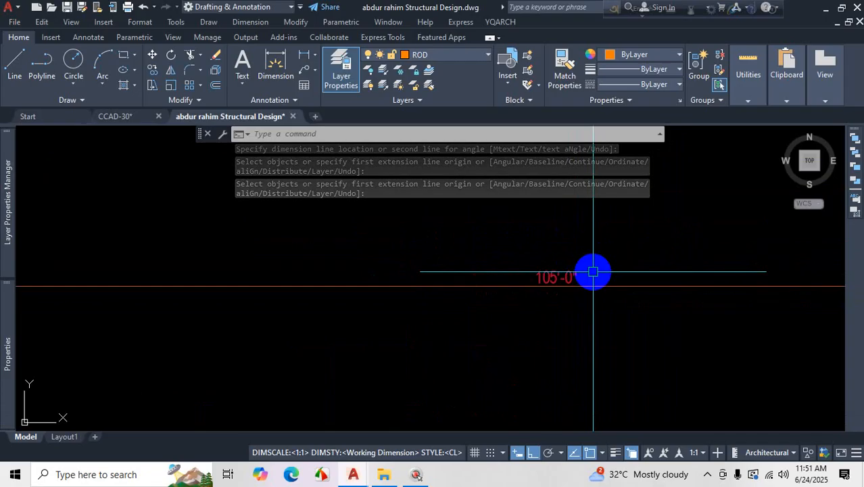
pyautogui.press('Escape')
pyautogui.scroll(-3, 594, 274)
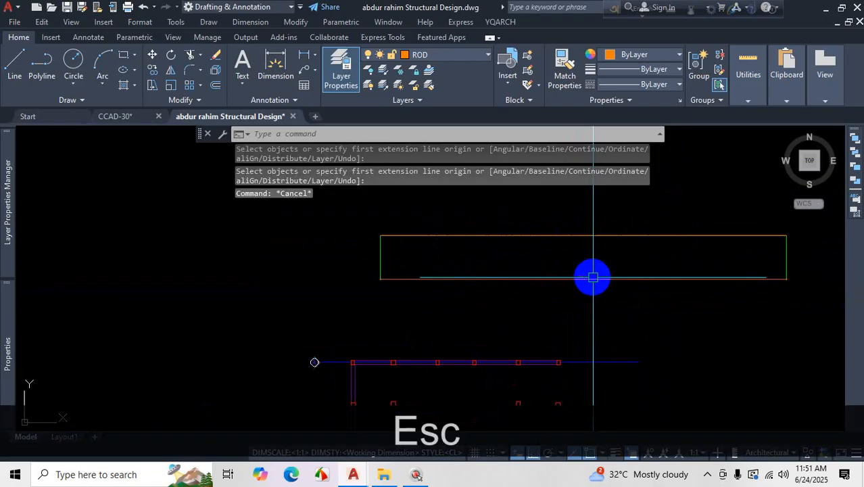
pyautogui.click(635, 279)
pyautogui.press('Delete')
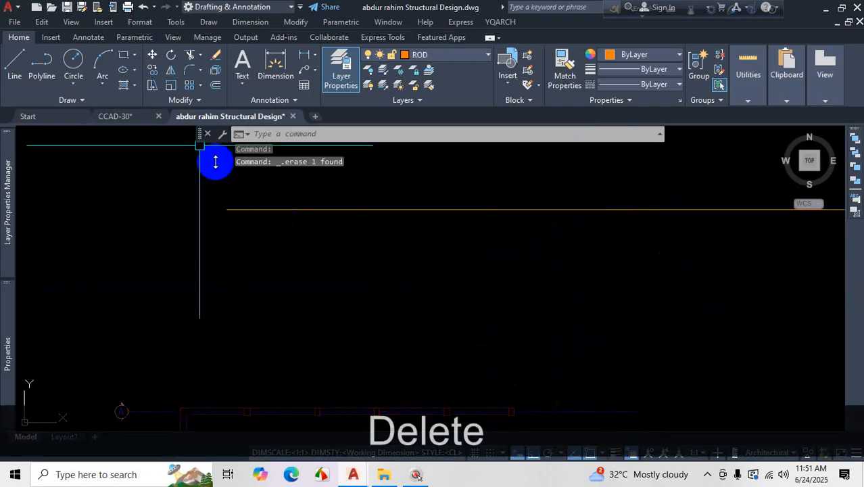
# - Set the horizontal line's total length to 105' using Lengthen with the Total option
pyautogui.click(204, 100)
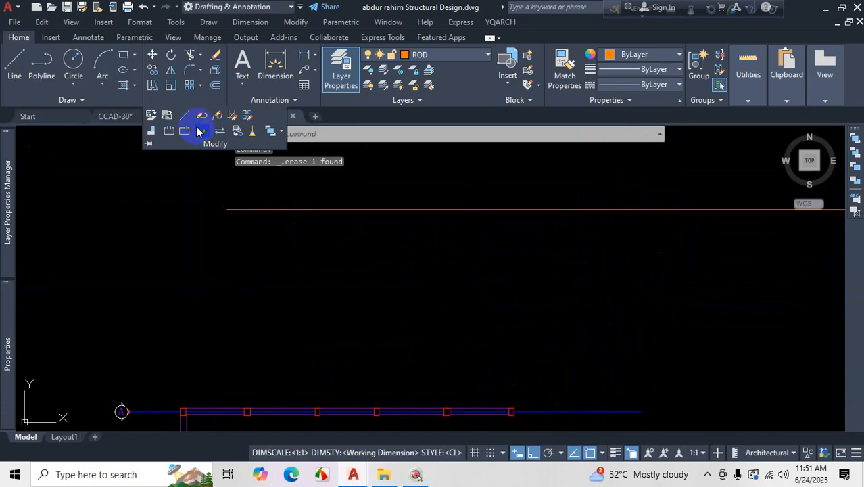
pyautogui.click(186, 117)
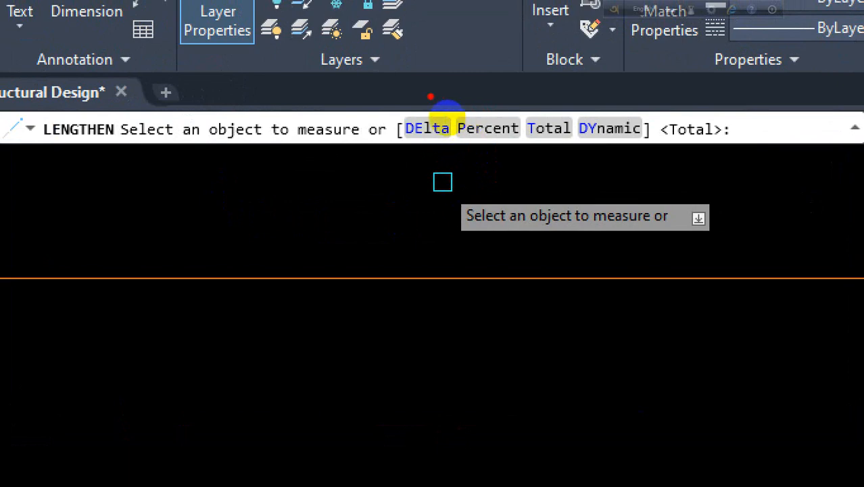
pyautogui.moveTo(387, 99)
pyautogui.mouseDown()
pyautogui.moveTo(407, 180)
pyautogui.moveTo(409, 97)
pyautogui.mouseUp()
pyautogui.moveTo(492, 110)
pyautogui.mouseDown()
pyautogui.moveTo(466, 144)
pyautogui.moveTo(497, 109)
pyautogui.mouseUp()
pyautogui.moveTo(494, 141); pyautogui.dragTo(509, 119)
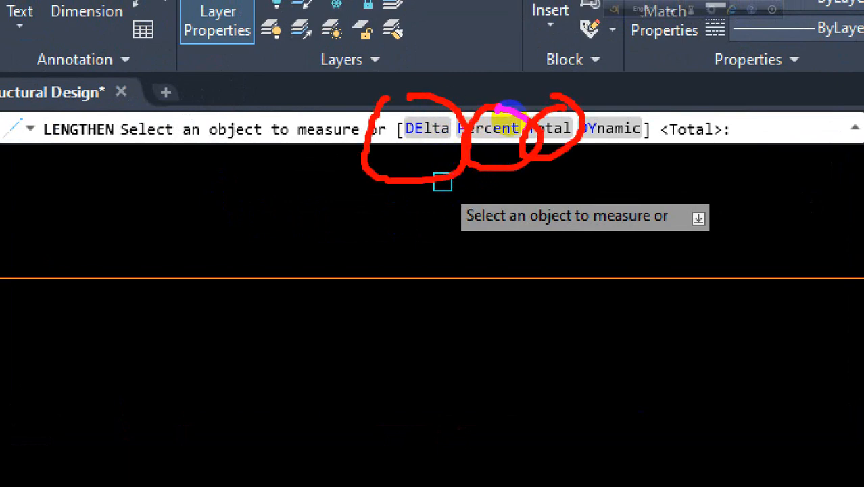
pyautogui.press('Escape')
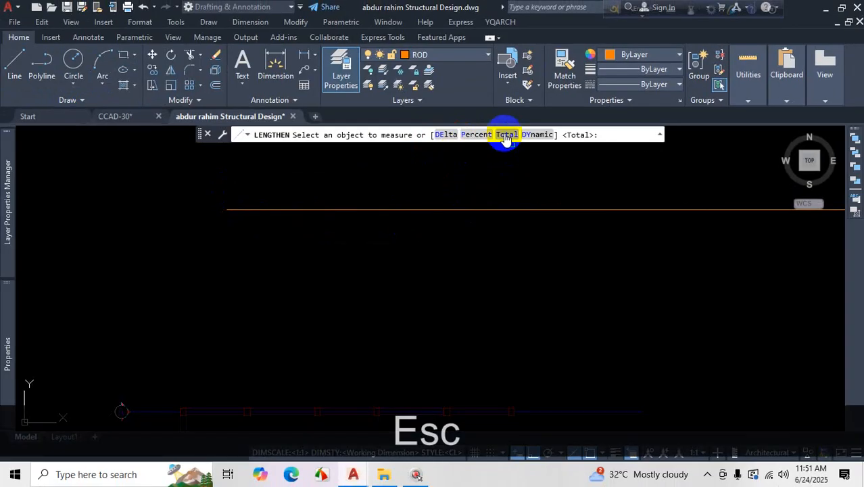
pyautogui.click(506, 134)
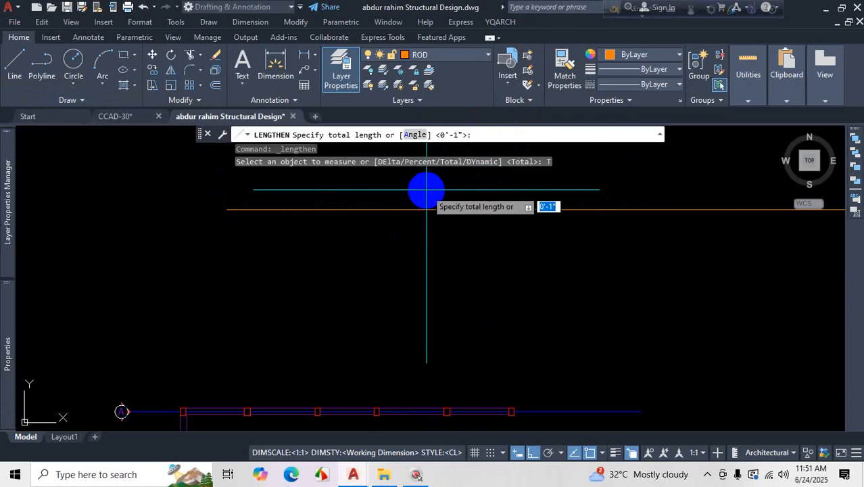
pyautogui.write('105')
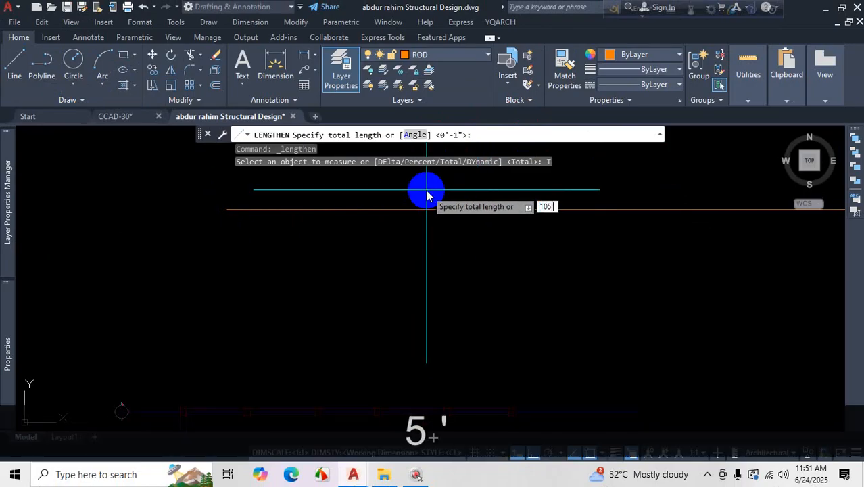
pyautogui.press('Return')
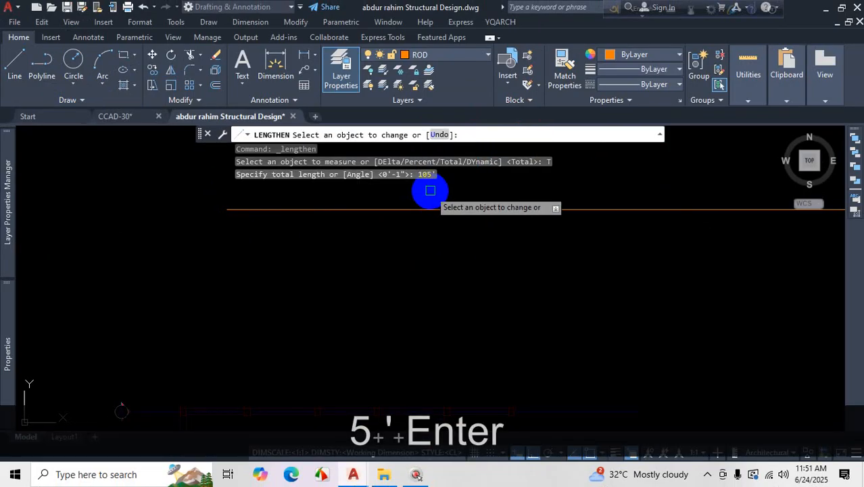
pyautogui.click(498, 209)
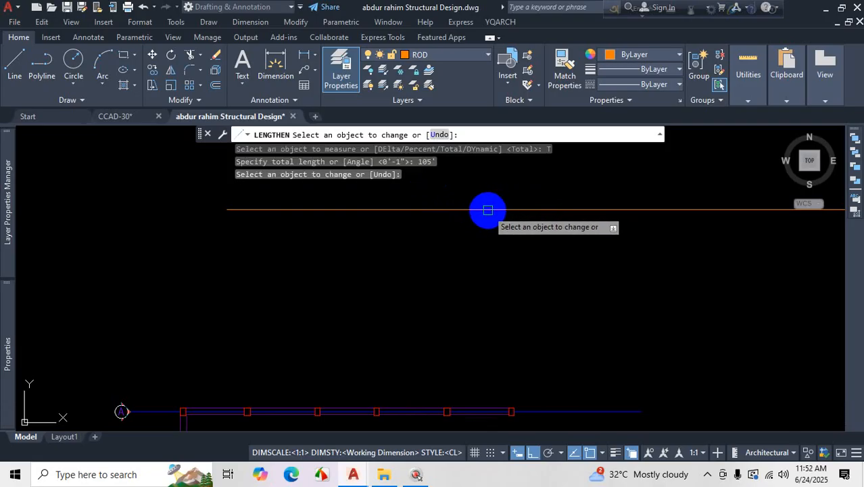
pyautogui.scroll(-3, 488, 210)
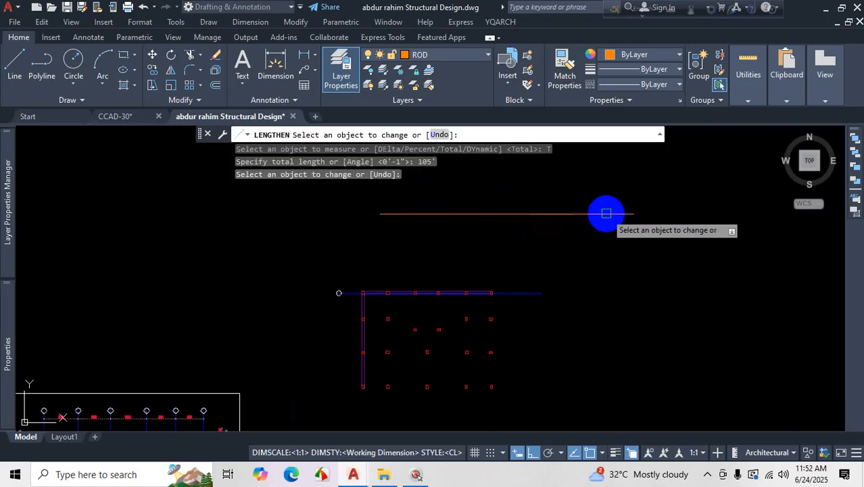
pyautogui.press('Escape')
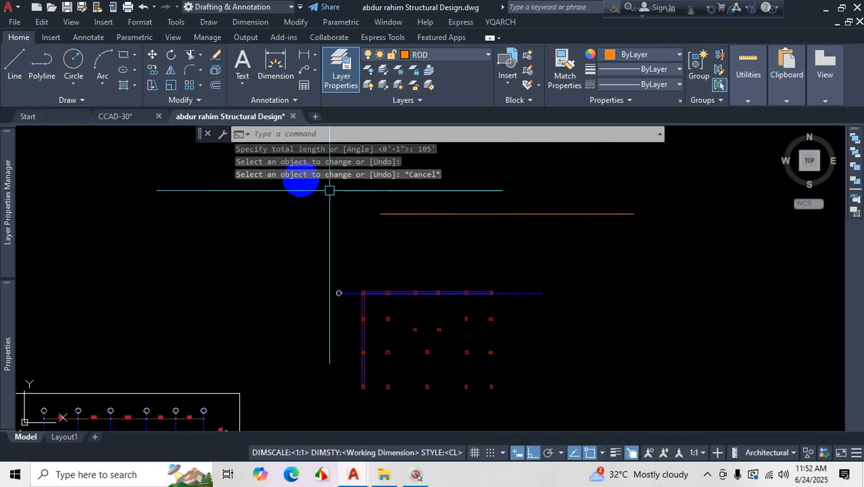
# - Draw a short vertical line downward from each end of the horizontal line, making the right one longer
pyautogui.write('Le')
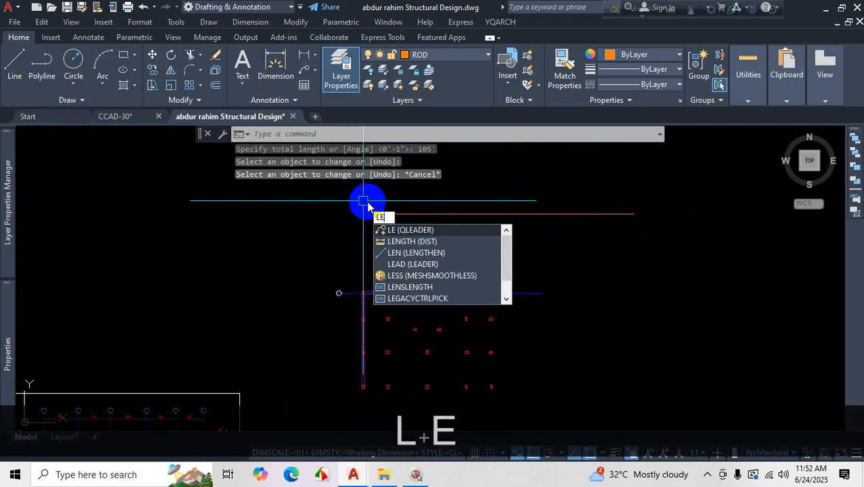
pyautogui.press('Escape')
pyautogui.click(15, 67)
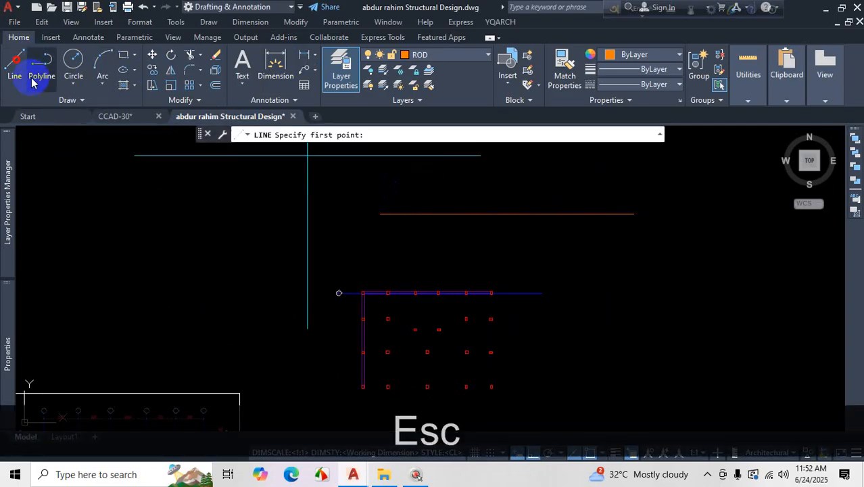
pyautogui.click(633, 214)
pyautogui.click(633, 274)
pyautogui.press('Escape')
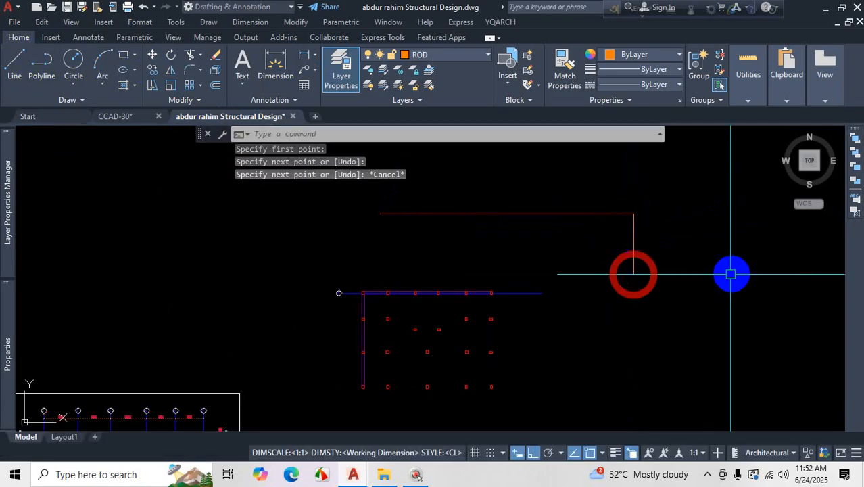
pyautogui.click(15, 66)
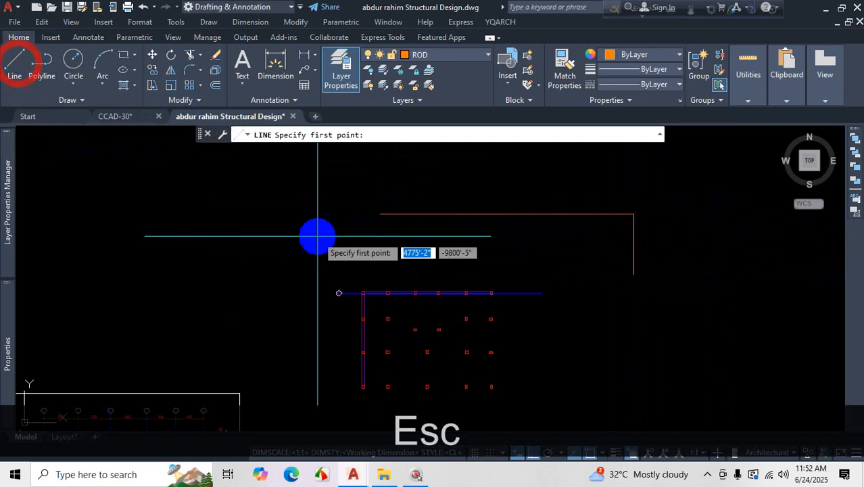
pyautogui.click(381, 213)
pyautogui.click(380, 248)
pyautogui.press('Escape')
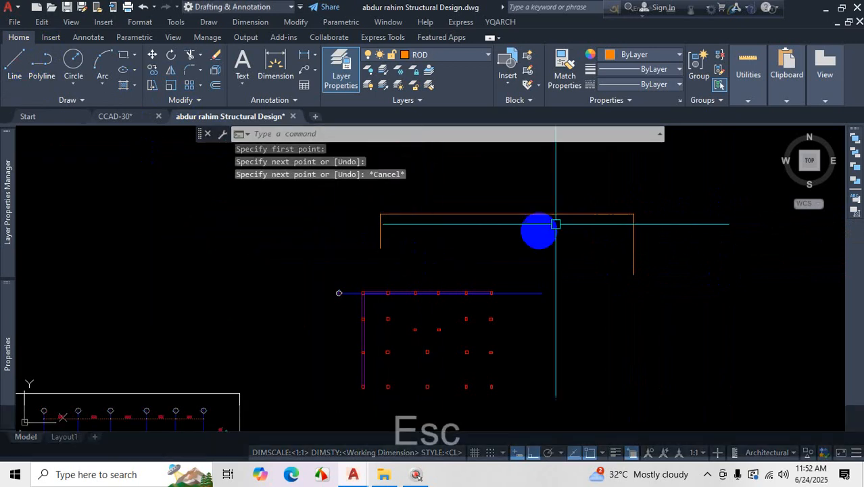
# - Apply Lengthen to the horizontal line from its right end with a total length of 110 and no foot mark
pyautogui.click(196, 99)
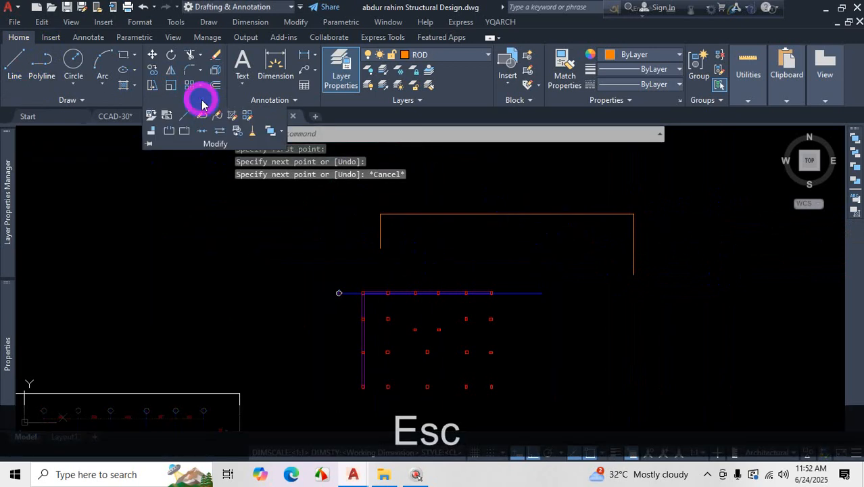
pyautogui.click(181, 117)
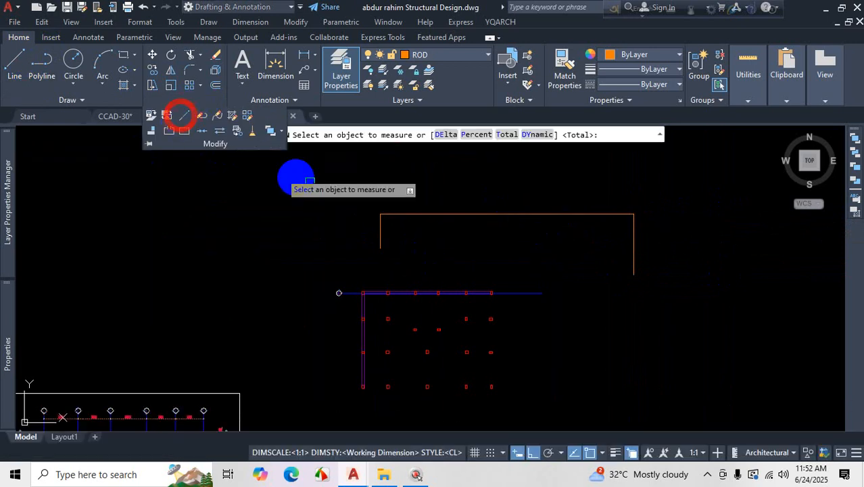
pyautogui.click(507, 135)
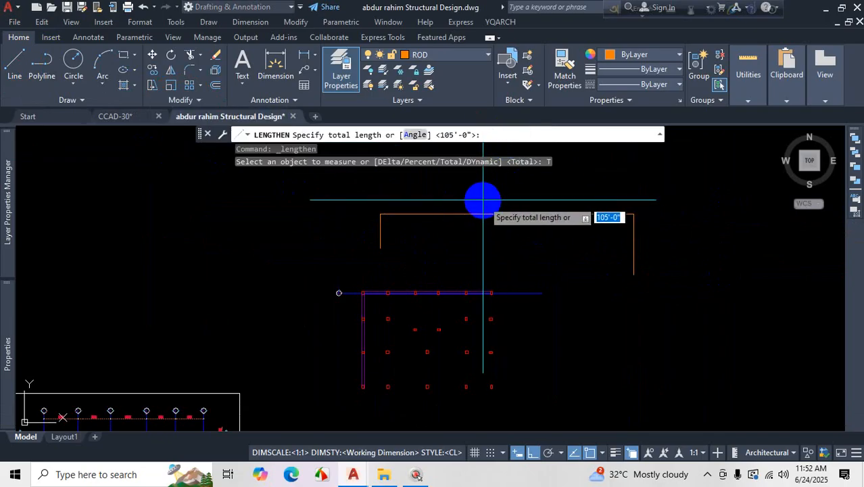
pyautogui.write('110')
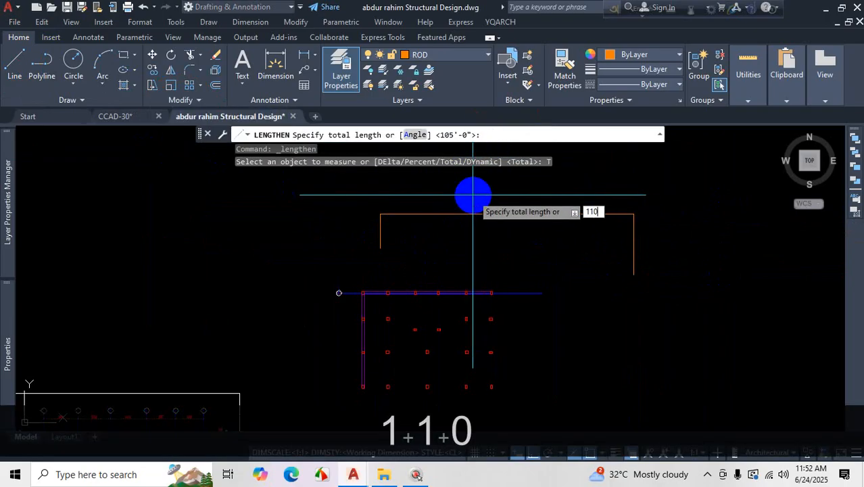
pyautogui.press('Return')
pyautogui.click(481, 212)
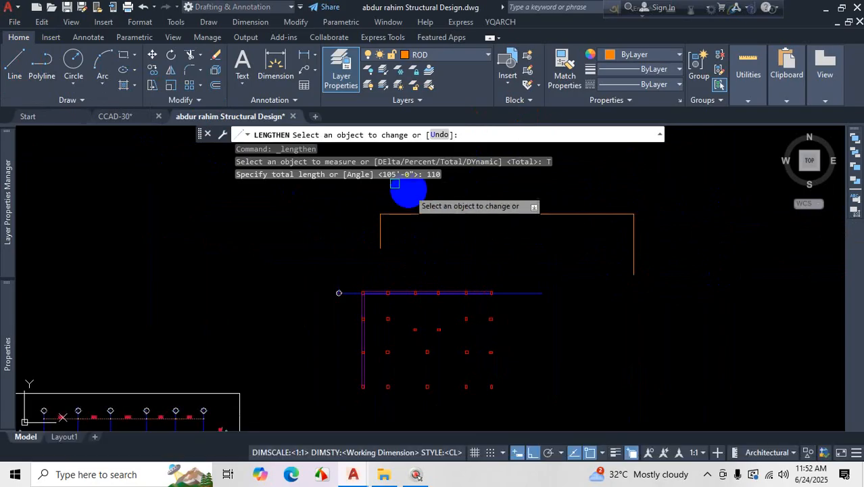
pyautogui.click(563, 213)
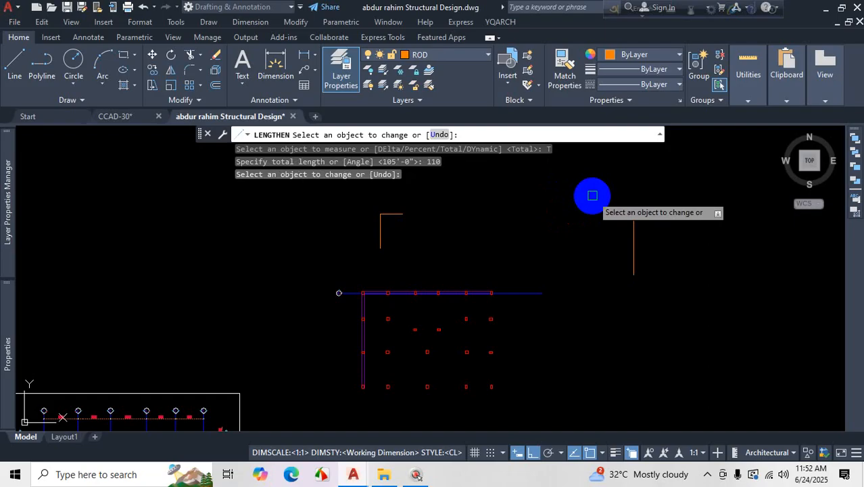
pyautogui.press('Escape')
# - Dimension the shortened horizontal line, placing the dimension above it
pyautogui.scroll(6, 451, 218)
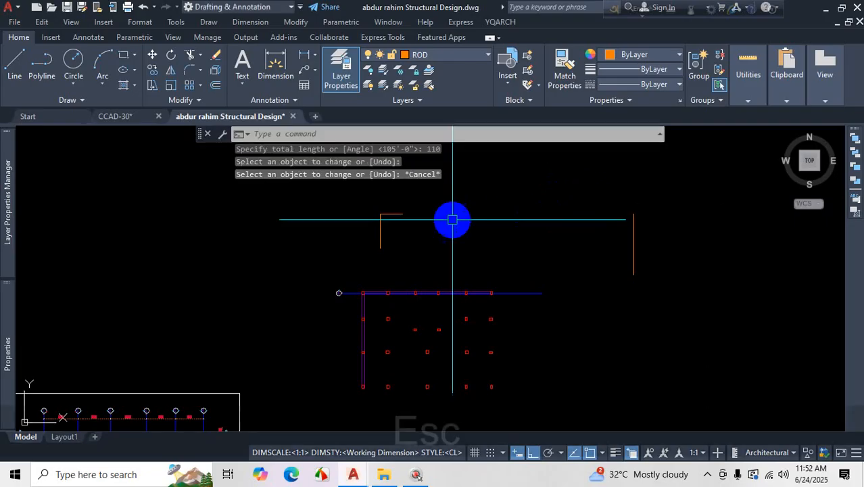
pyautogui.click(275, 66)
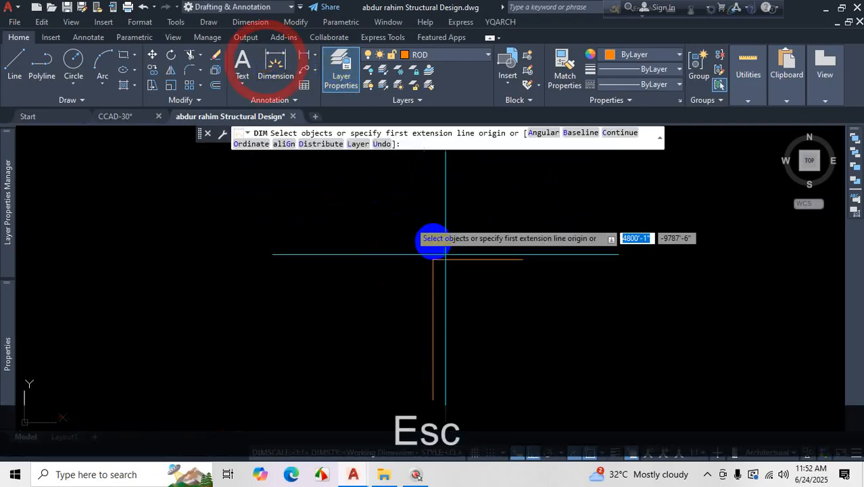
pyautogui.scroll(2, 434, 254)
pyautogui.click(455, 248)
pyautogui.click(458, 208)
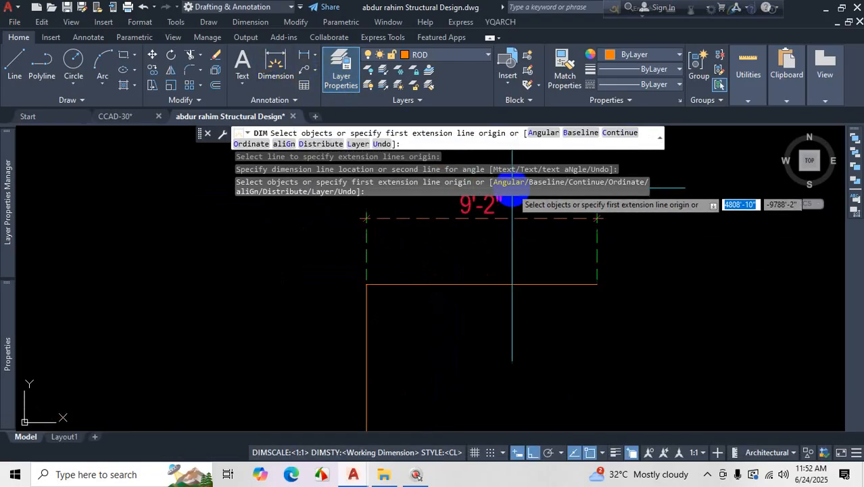
pyautogui.scroll(4, 517, 266)
pyautogui.scroll(-6, 520, 246)
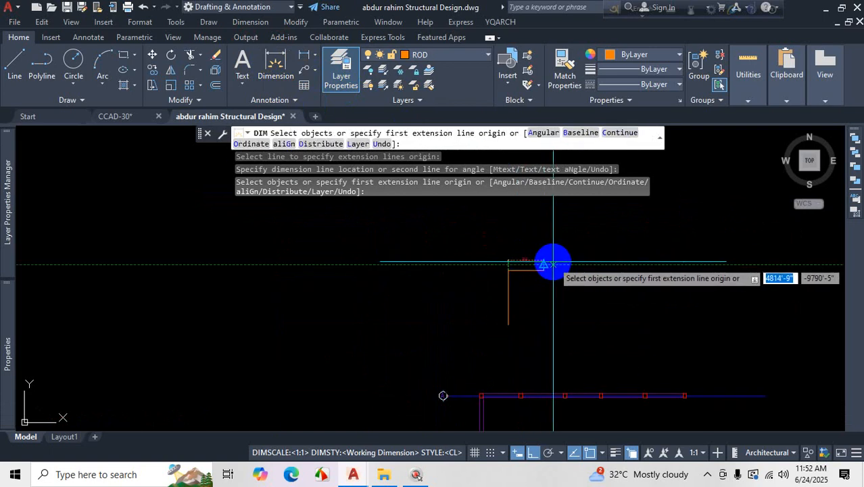
pyautogui.press('Escape')
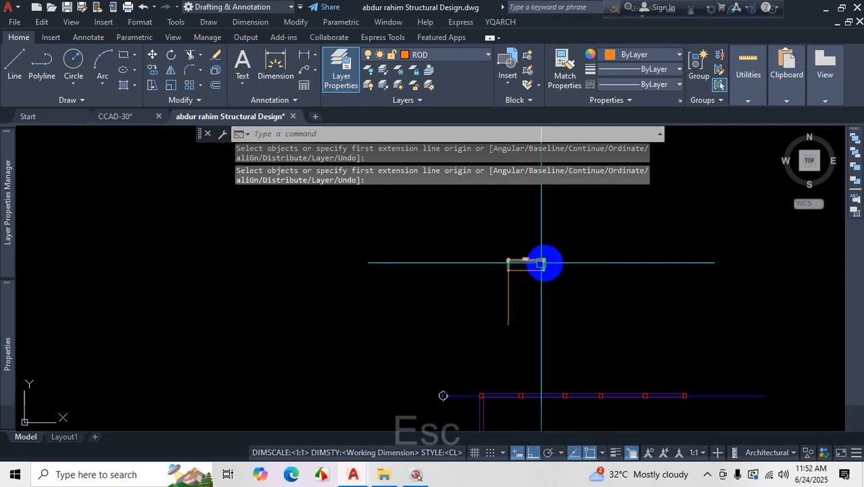
# - Undo the dimension and the last Lengthen operation on the horizontal line
pyautogui.scroll(5, 537, 263)
pyautogui.hotkey('ctrl', 'z')
pyautogui.hotkey('ctrl', 'z')
pyautogui.hotkey('ctrl', 'z')
pyautogui.hotkey('ctrl', 'z')
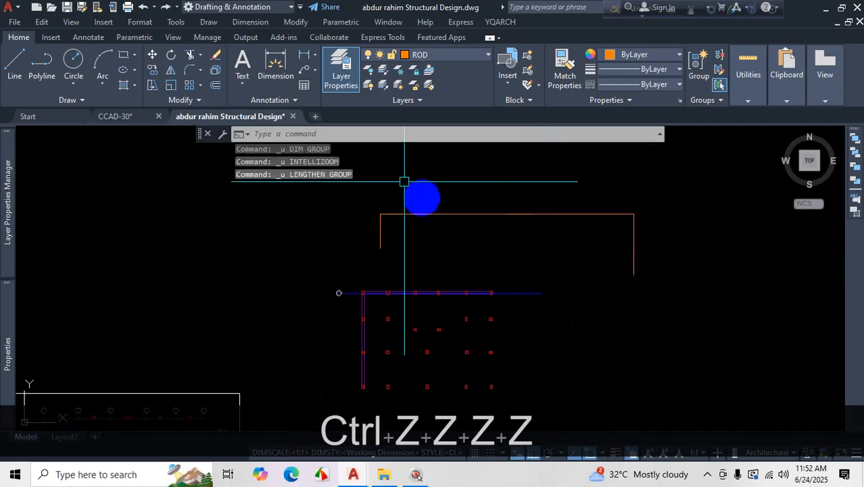
# - Lengthen the horizontal line at its right end to a total length of 110'
pyautogui.write('lect an')
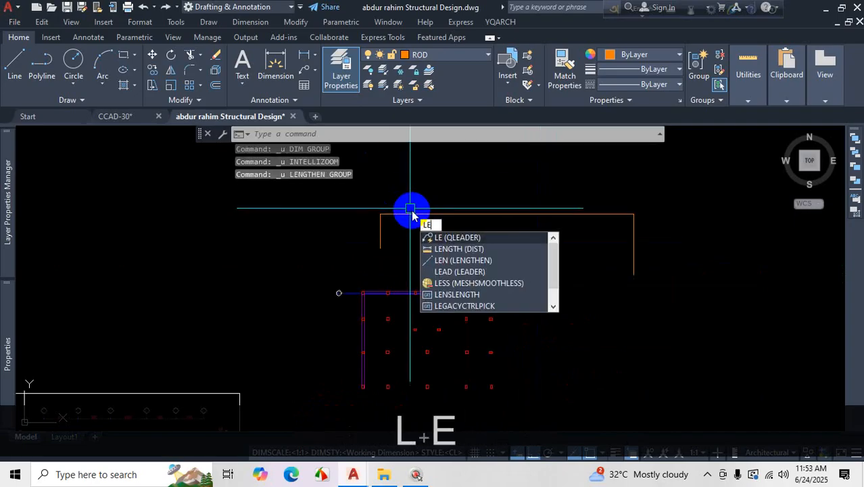
pyautogui.press('space')
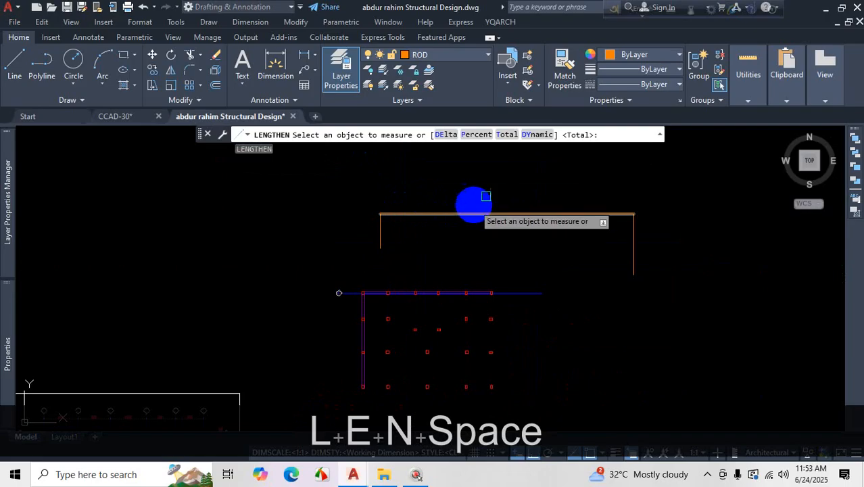
pyautogui.click(507, 134)
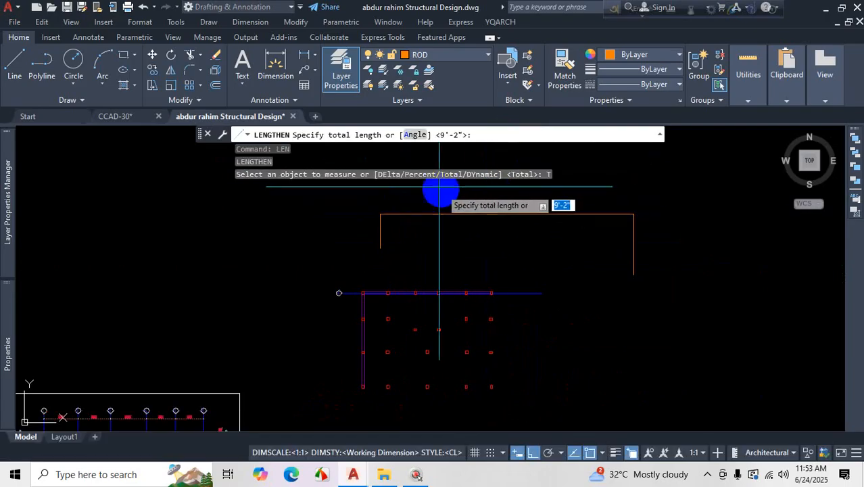
pyautogui.write('110')
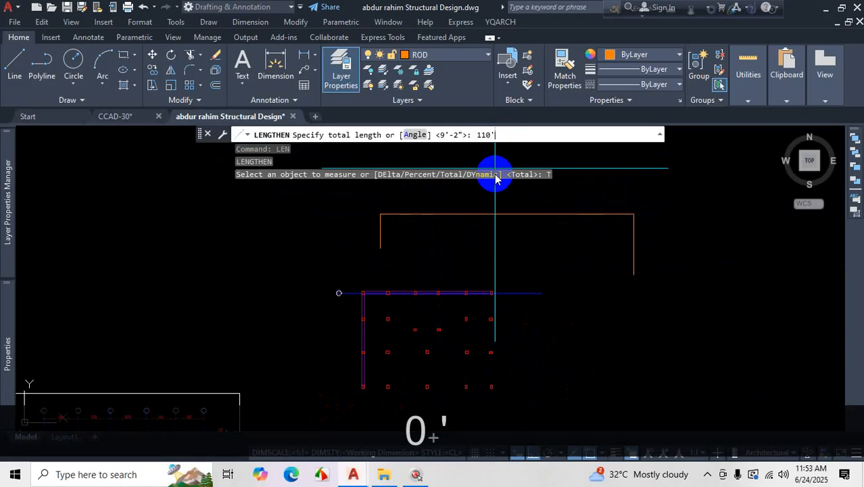
pyautogui.press('Return')
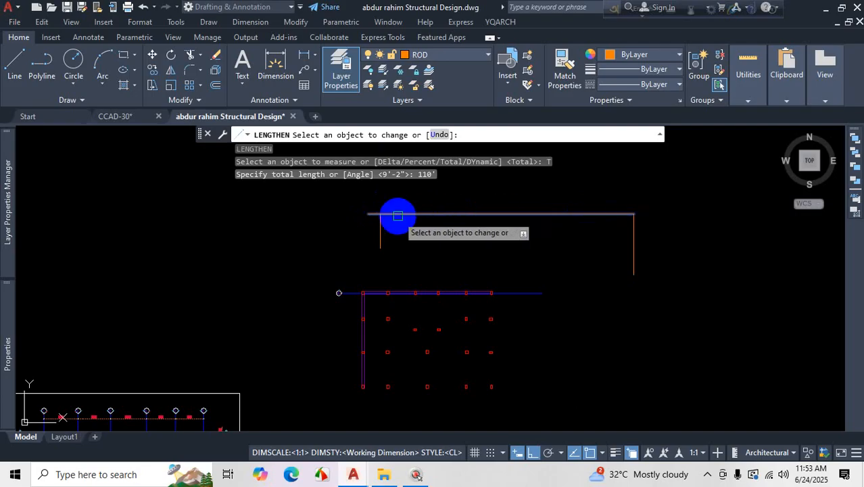
pyautogui.click(614, 215)
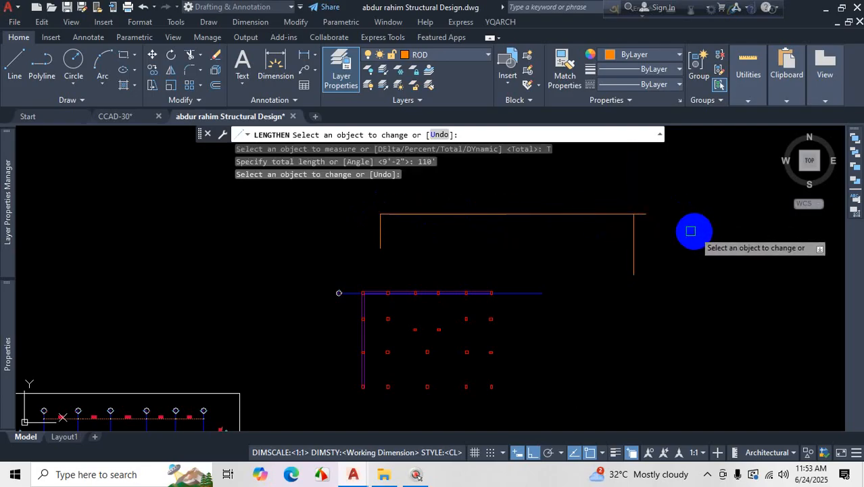
pyautogui.press('Escape')
# - Preview shortening the horizontal line to 50 percent of its length with Lengthen, without applying it
pyautogui.write('l')
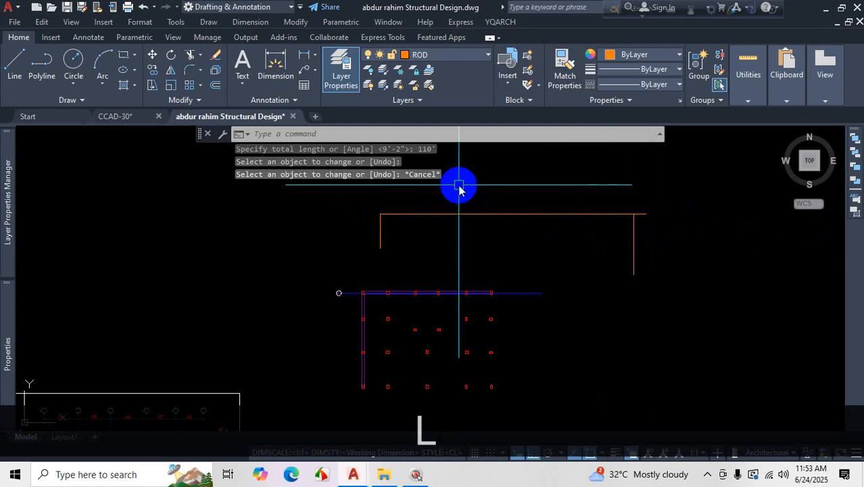
pyautogui.write('ect an')
pyautogui.press('Return')
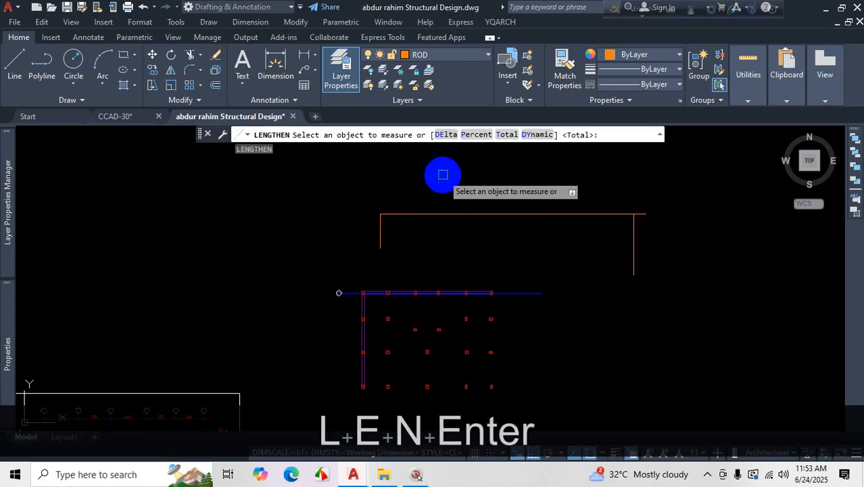
pyautogui.click(474, 137)
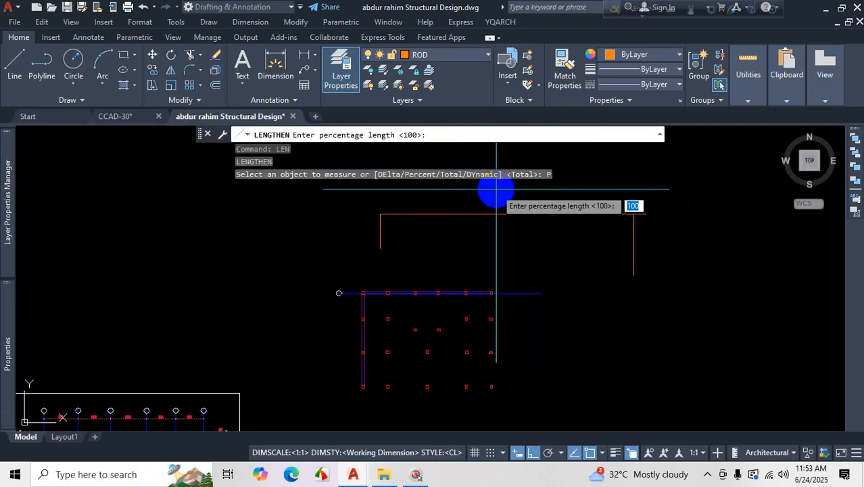
pyautogui.write('50')
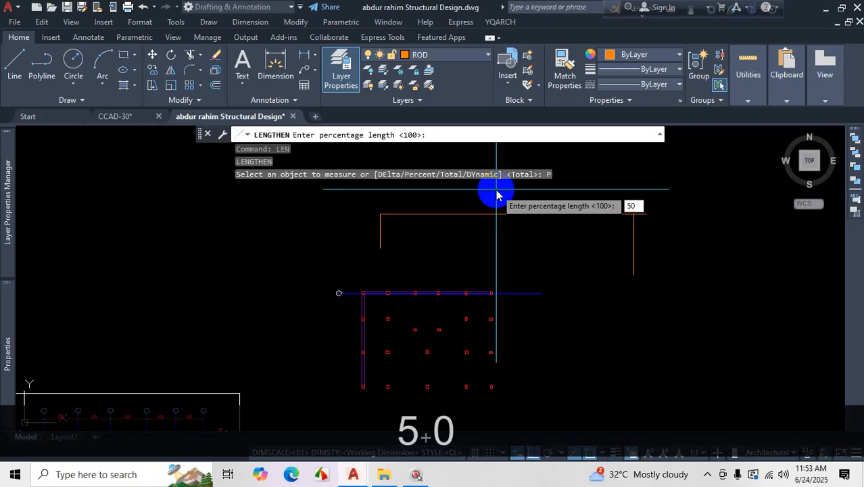
pyautogui.press('Return')
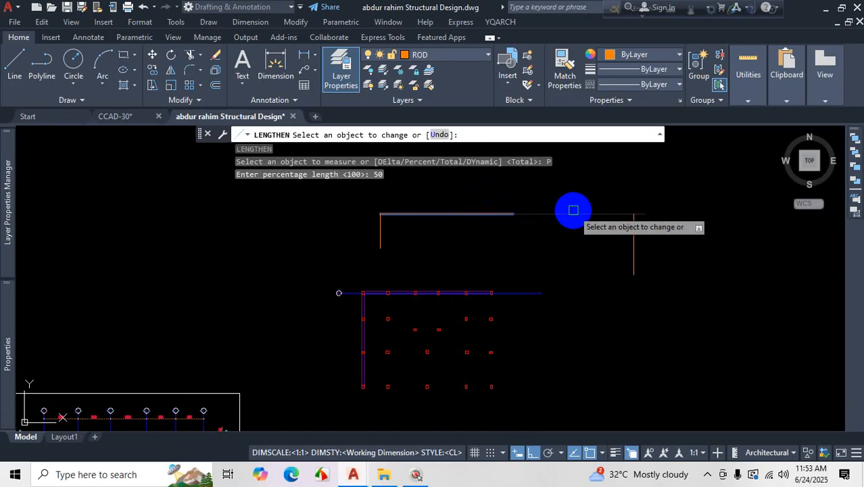
pyautogui.press('Escape')
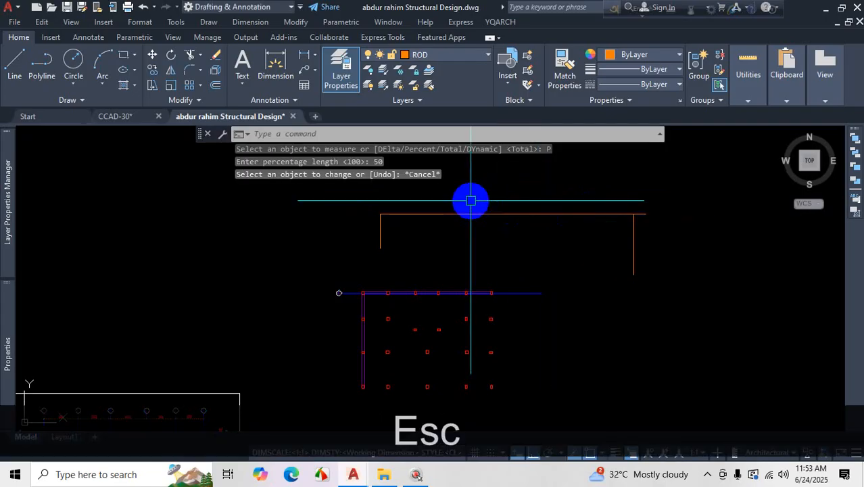
# - Preview Lengthen on the right end of the horizontal line with a delta of 5', without applying it
pyautogui.write('LEN')
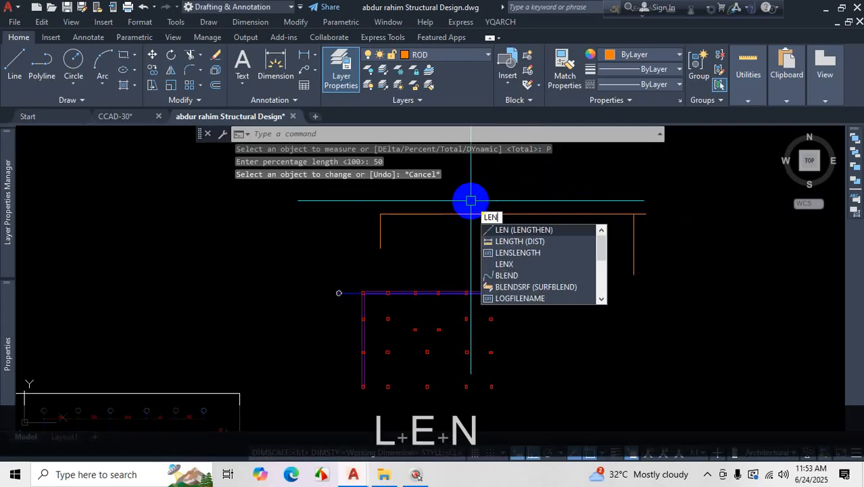
pyautogui.press('Return')
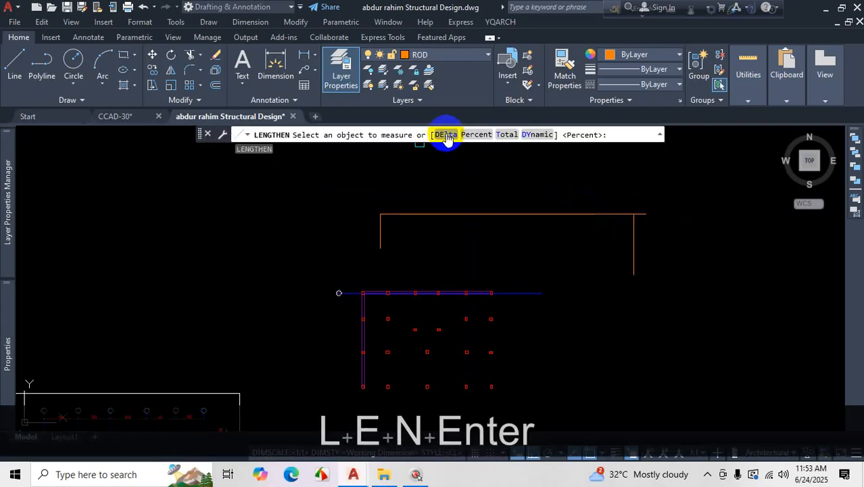
pyautogui.click(446, 136)
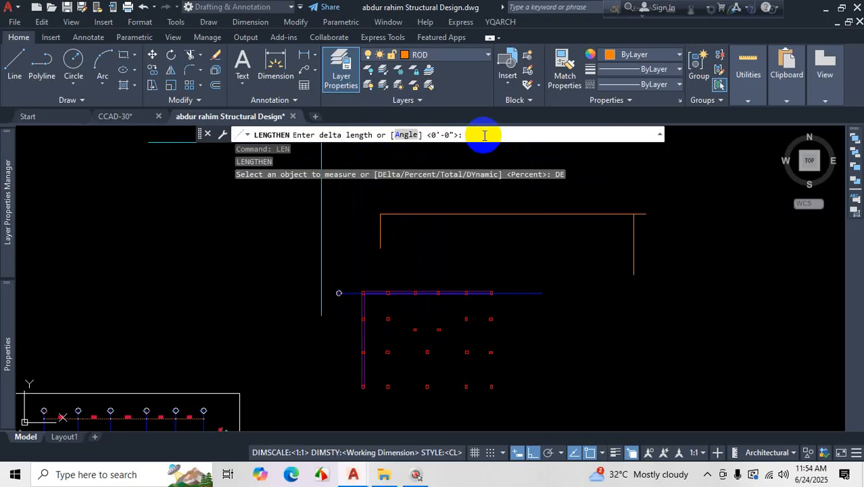
pyautogui.write("5'")
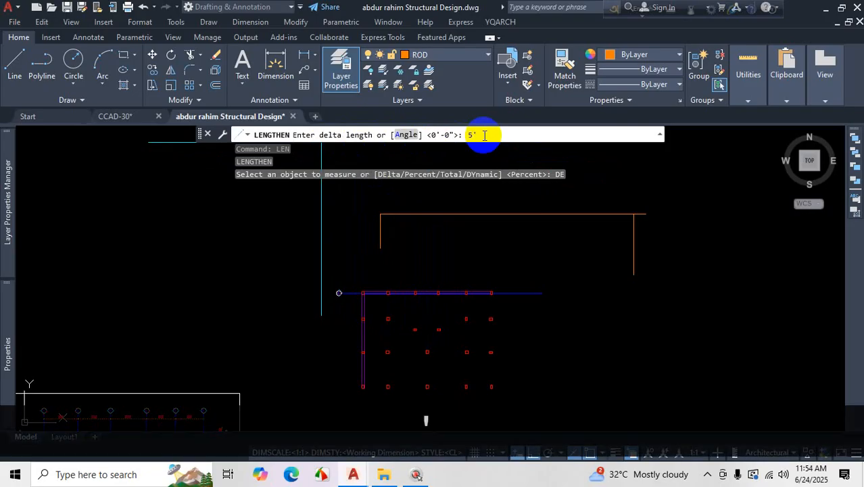
pyautogui.press('Return')
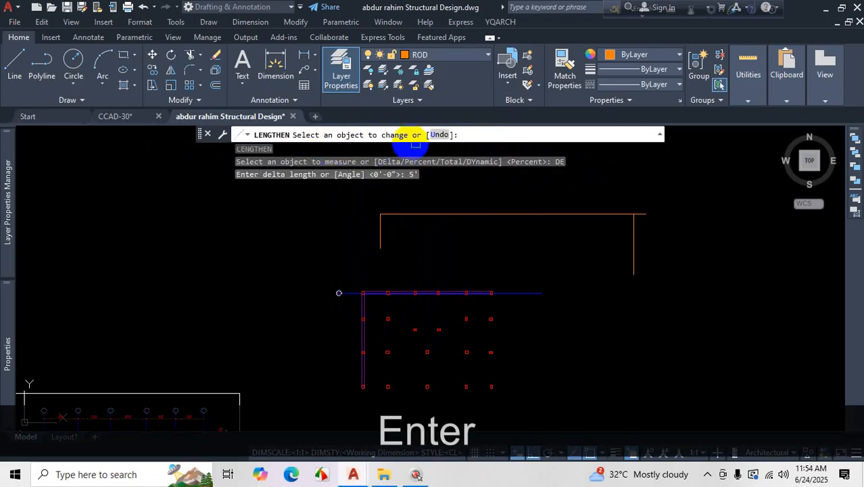
pyautogui.click(613, 214)
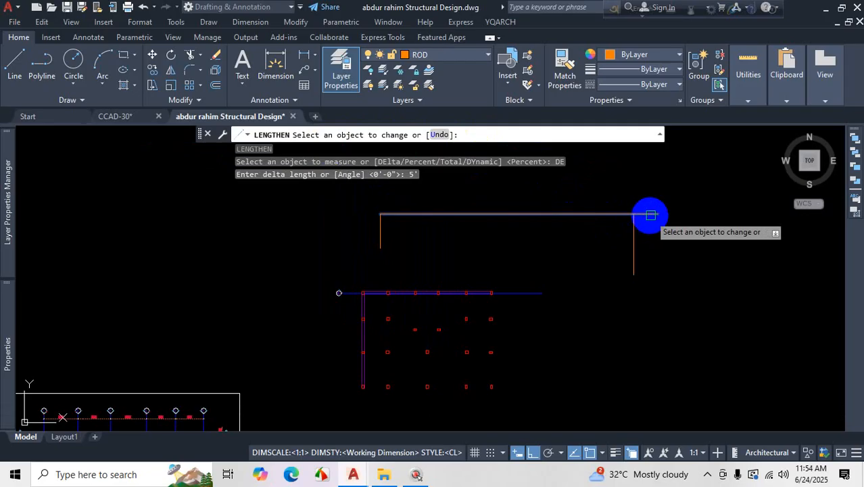
pyautogui.click(614, 214)
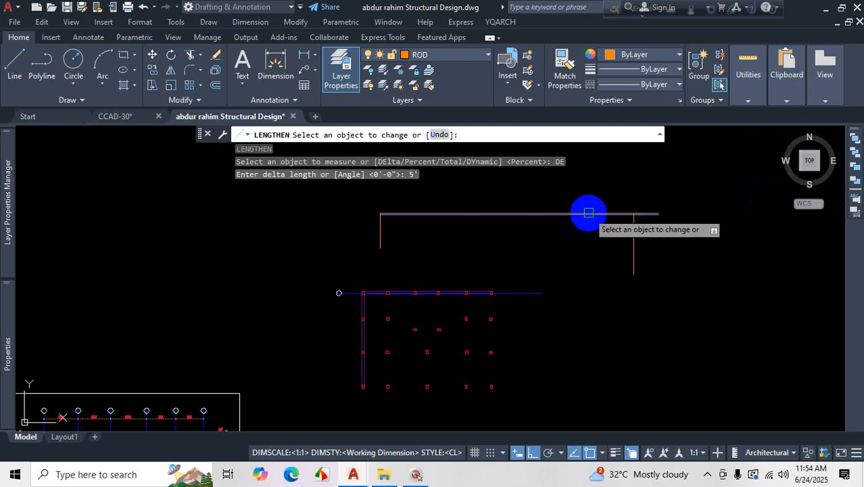
pyautogui.press('Escape')
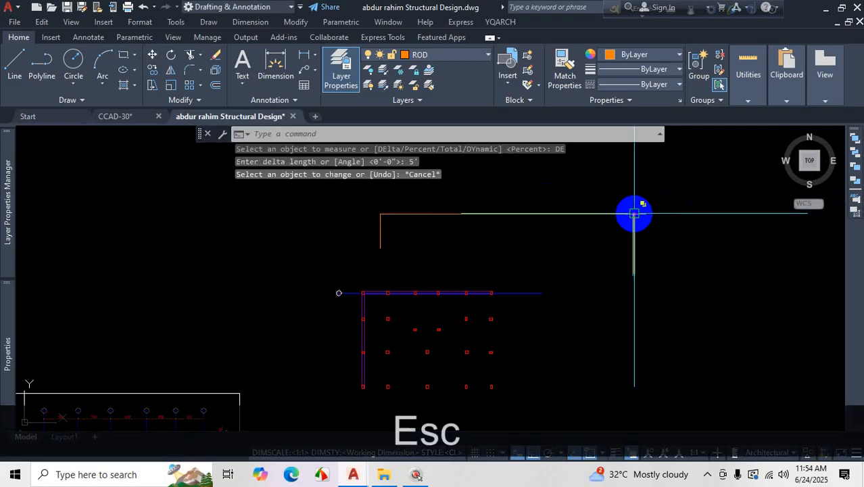
# - Dimension the part of the horizontal line that extends beyond the right vertical line, placing the dimension above it
pyautogui.scroll(2, 633, 212)
pyautogui.click(275, 65)
pyautogui.scroll(-3, 666, 232)
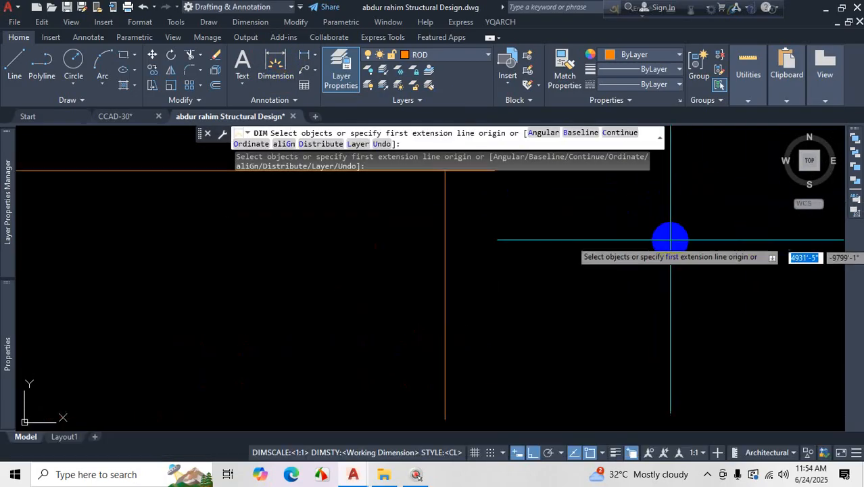
pyautogui.scroll(5, 566, 257)
pyautogui.click(633, 289)
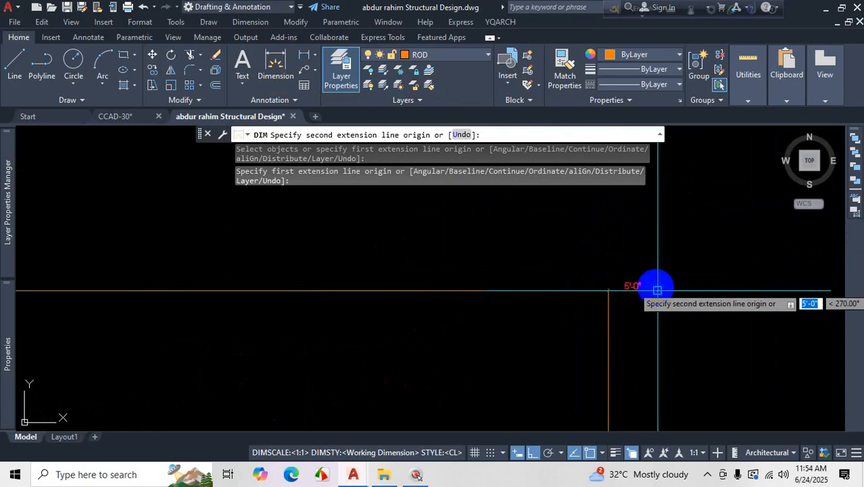
pyautogui.click(655, 289)
pyautogui.click(653, 236)
pyautogui.press('Escape')
pyautogui.scroll(-3, 596, 308)
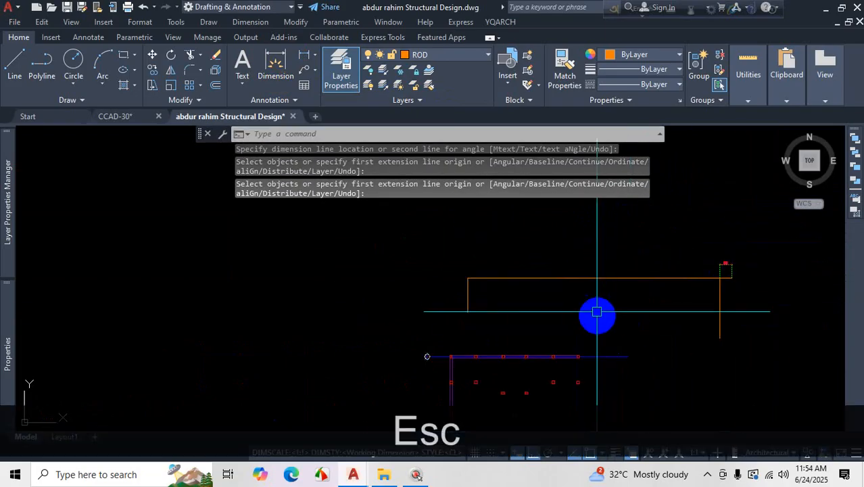
# - Shorten the horizontal line at its right end with Lengthen, using a delta of -5'
pyautogui.write('len')
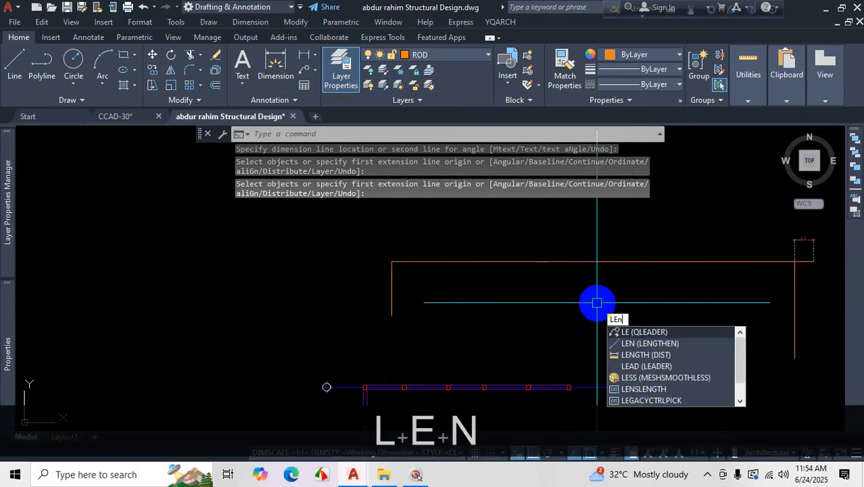
pyautogui.press('Return')
pyautogui.click(444, 133)
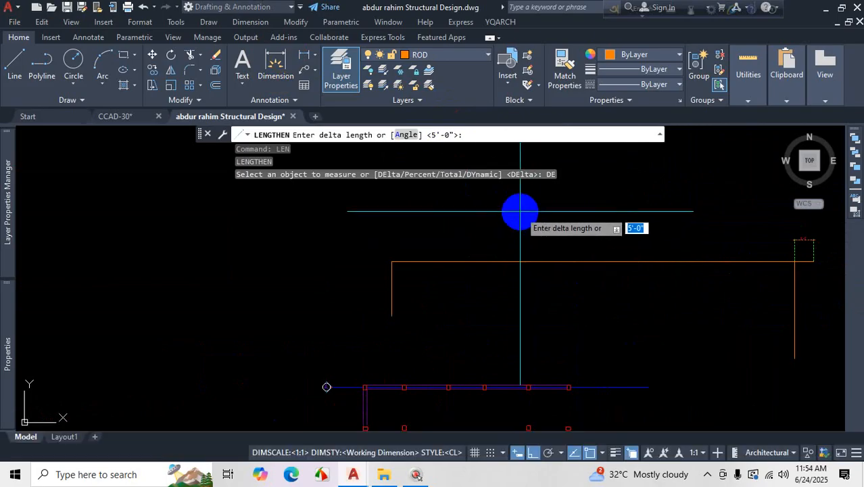
pyautogui.write("-5'")
pyautogui.press('Return')
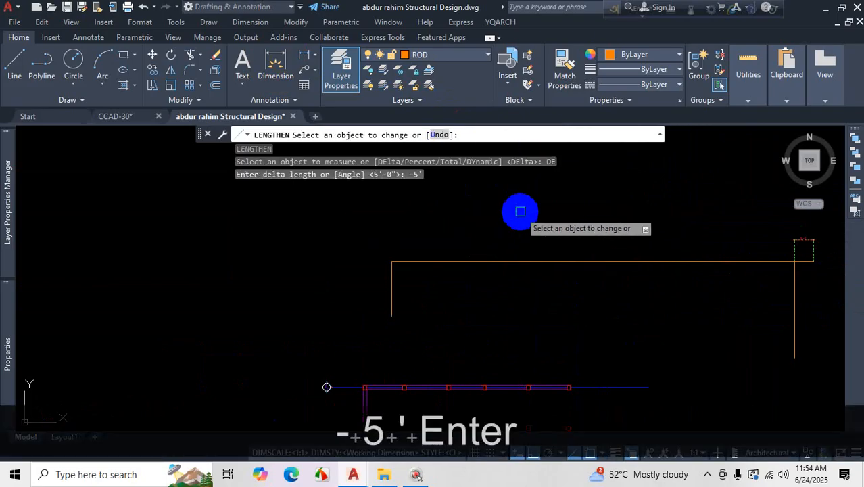
pyautogui.click(755, 261)
pyautogui.scroll(3, 831, 261)
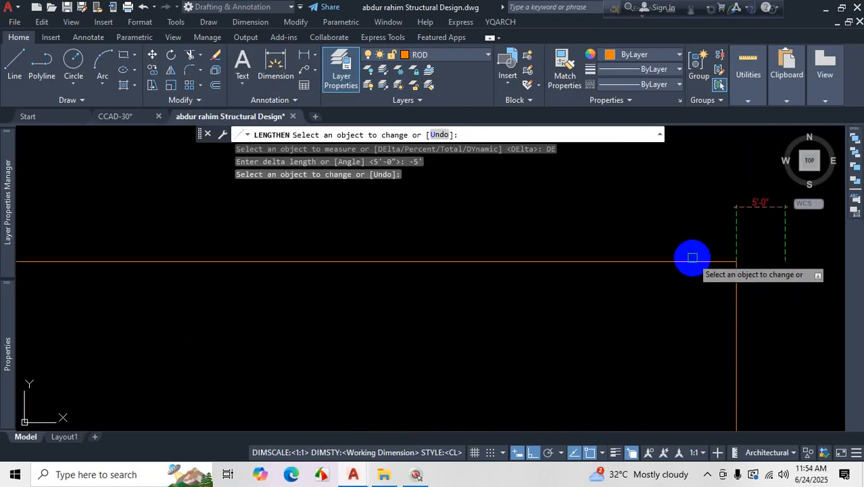
pyautogui.press('Escape')
# - Delete the dimension above the right end of the horizontal line
pyautogui.scroll(-2, 628, 222)
pyautogui.scroll(1, 675, 218)
pyautogui.scroll(2, 675, 219)
pyautogui.click(675, 205)
pyautogui.click(613, 232)
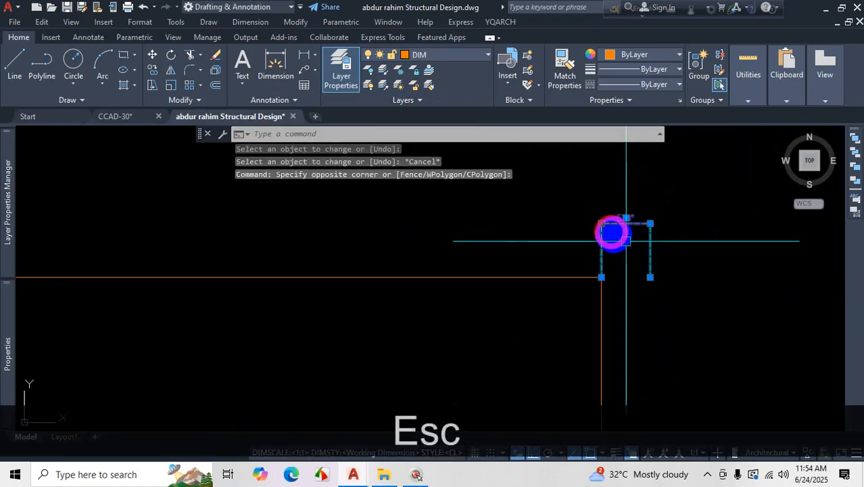
pyautogui.press('Delete')
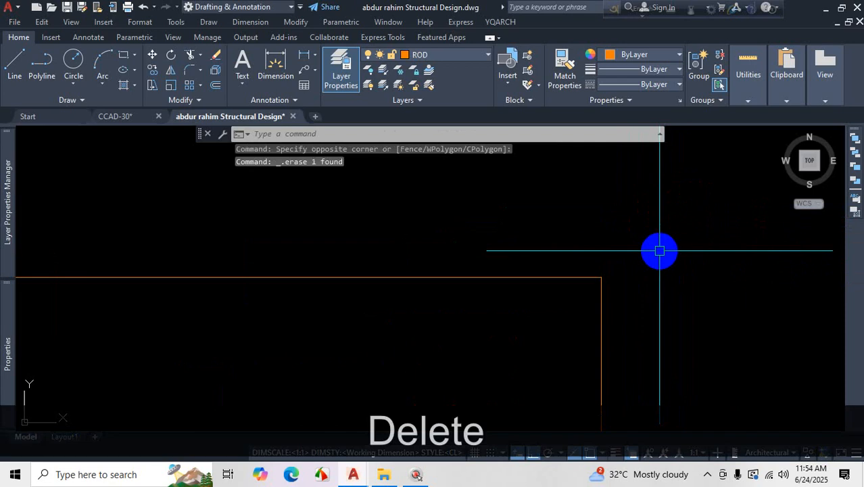
# - Grip-stretch the right endpoint of the horizontal line outward by 5'
pyautogui.scroll(-3, 704, 244)
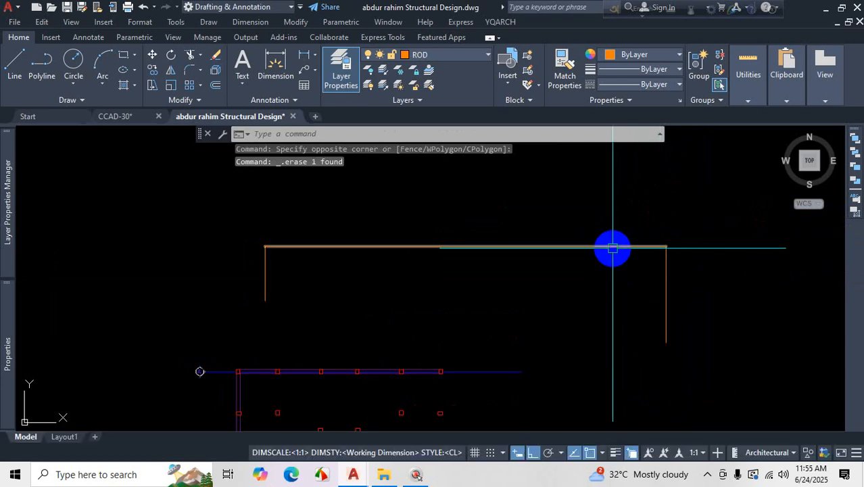
pyautogui.click(614, 247)
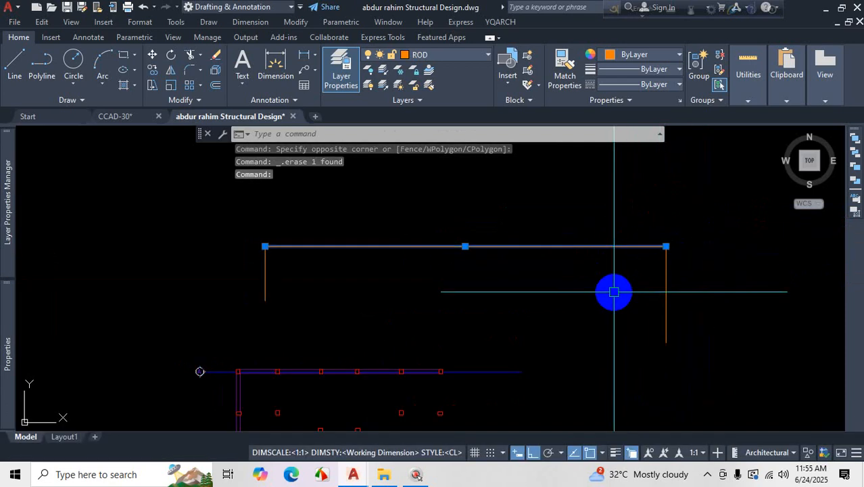
pyautogui.click(666, 247)
pyautogui.scroll(-4, 725, 245)
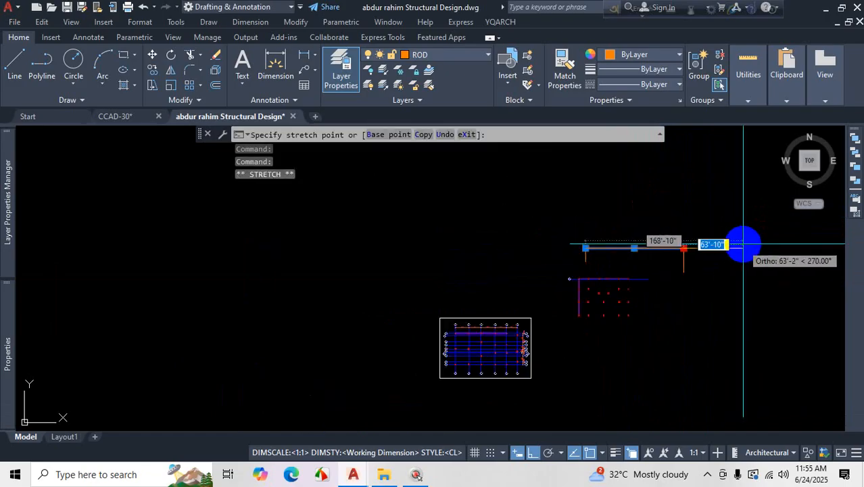
pyautogui.scroll(5, 707, 253)
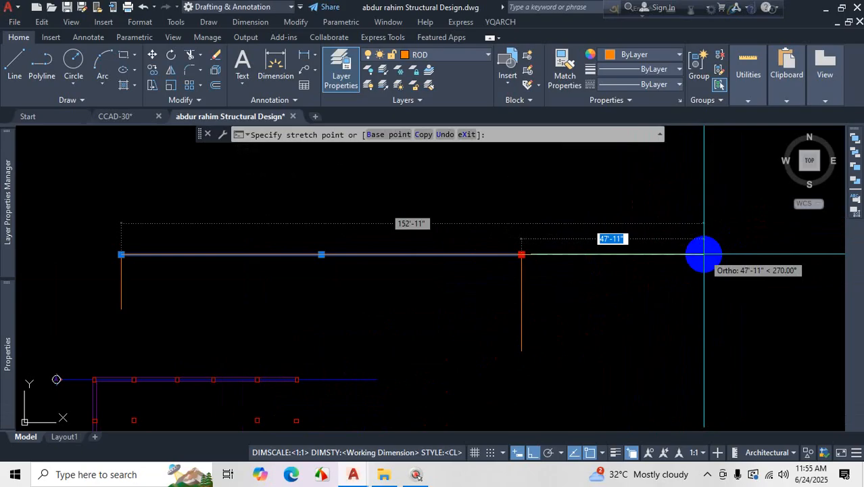
pyautogui.hotkey('ctrl', '1')
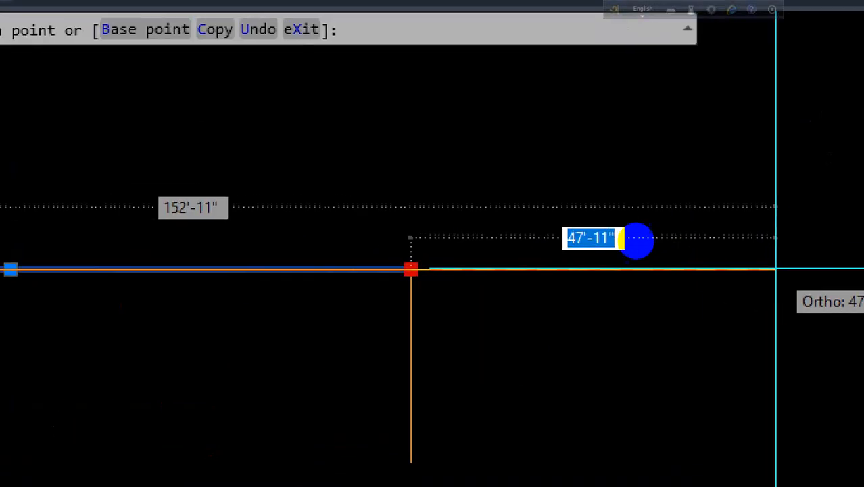
pyautogui.click(514, 213)
pyautogui.scroll(-2, 515, 212)
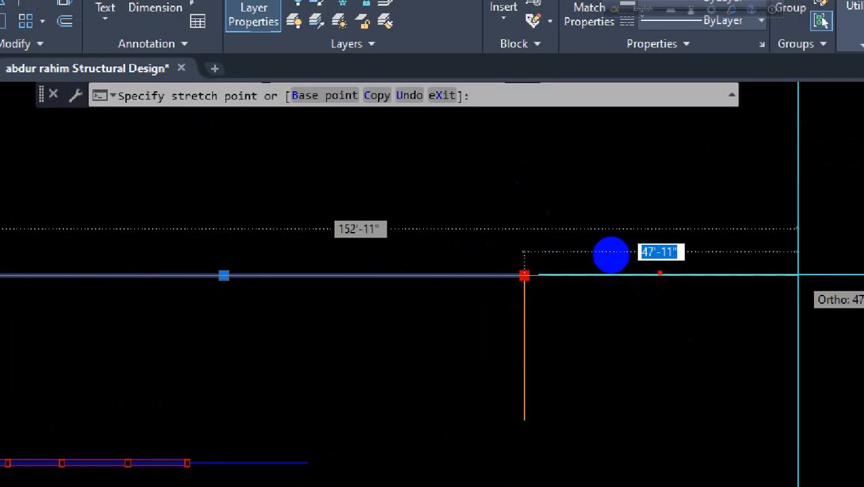
pyautogui.moveTo(631, 230)
pyautogui.mouseDown()
pyautogui.moveTo(633, 267)
pyautogui.moveTo(525, 251)
pyautogui.moveTo(694, 252)
pyautogui.mouseUp()
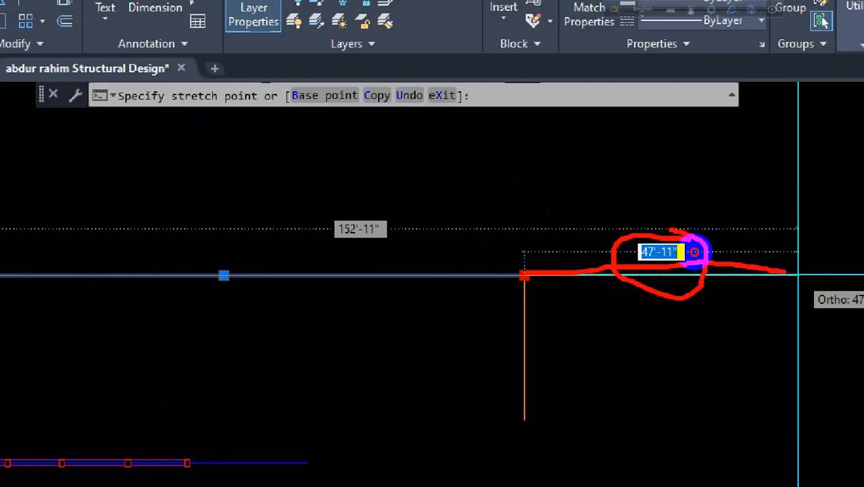
pyautogui.scroll(-2, 694, 251)
pyautogui.moveTo(396, 199)
pyautogui.mouseDown()
pyautogui.moveTo(411, 231)
pyautogui.moveTo(414, 192)
pyautogui.mouseUp()
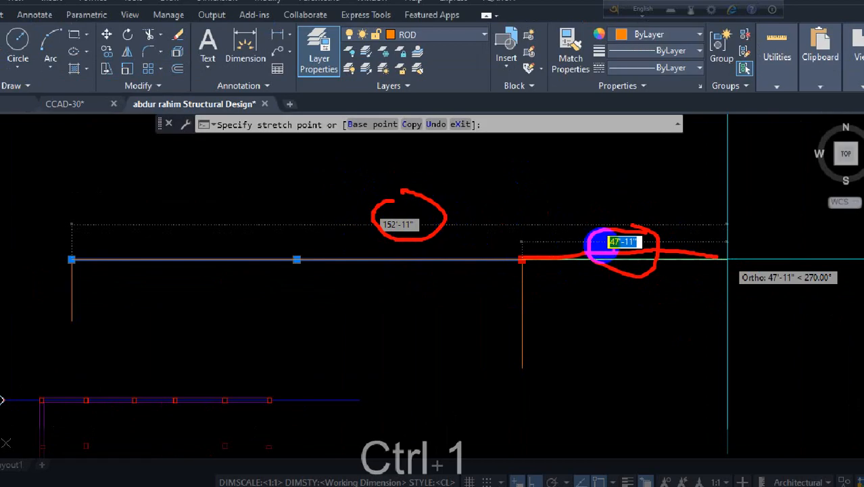
pyautogui.moveTo(609, 240); pyautogui.dragTo(650, 189)
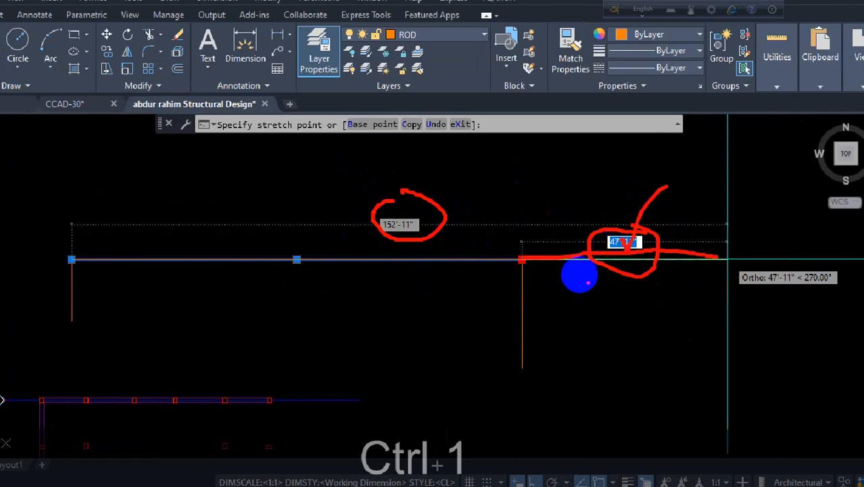
pyautogui.press('Escape')
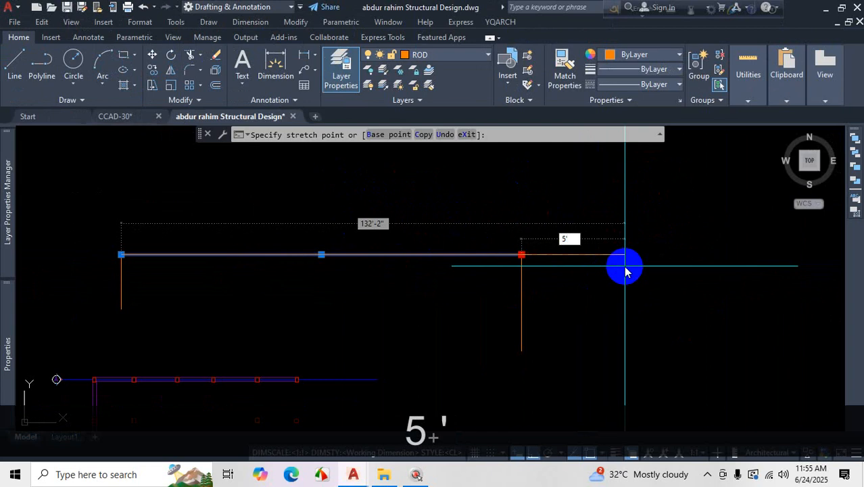
pyautogui.press('Return')
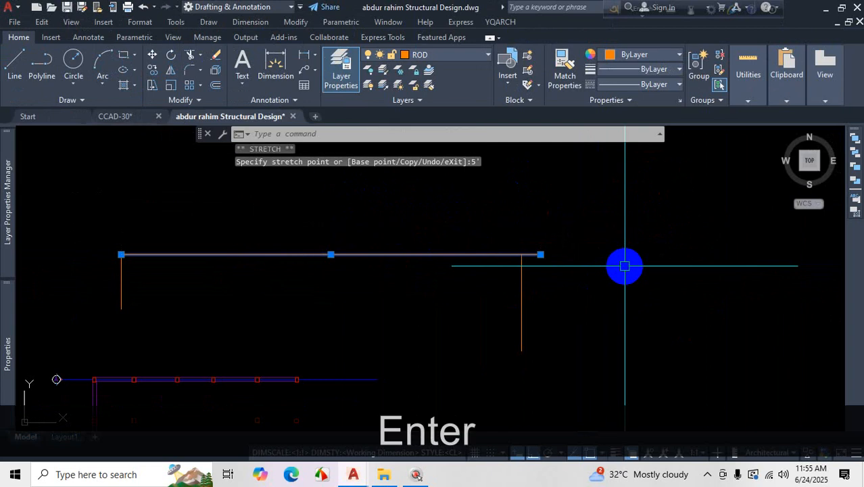
# - Stretch the horizontal line's right end farther outward from its new endpoint grip
pyautogui.click(541, 254)
pyautogui.scroll(2, 599, 240)
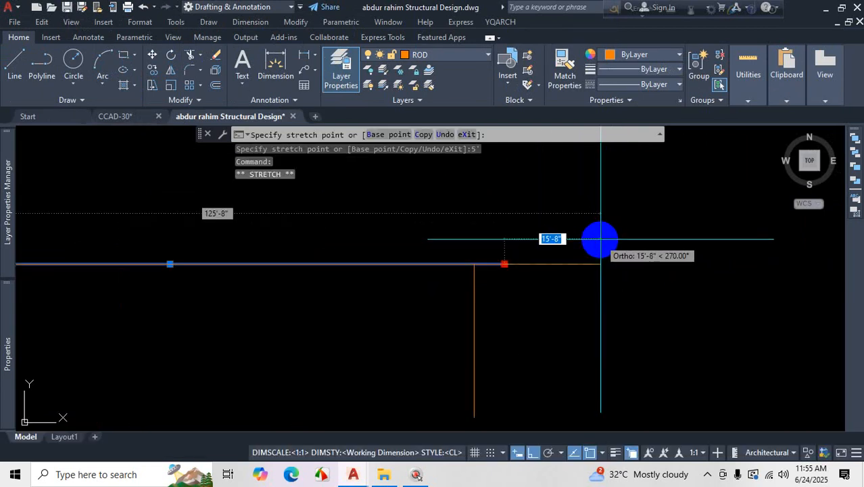
pyautogui.scroll(-2, 600, 240)
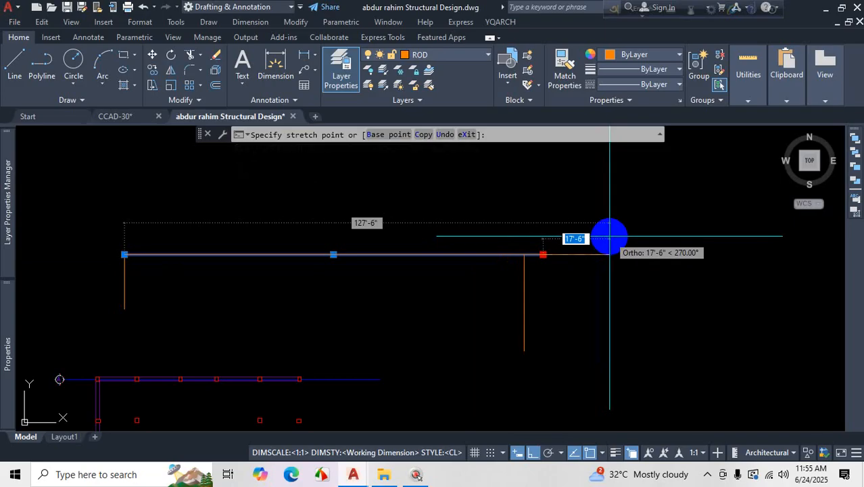
# - Stretch the free end of the horizontal rod line to give it a total length of 100'
pyautogui.press('Tab')
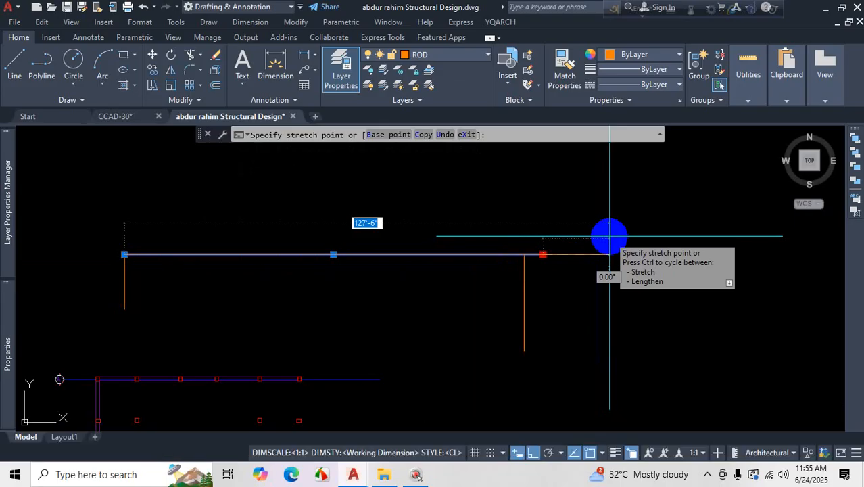
pyautogui.write('100')
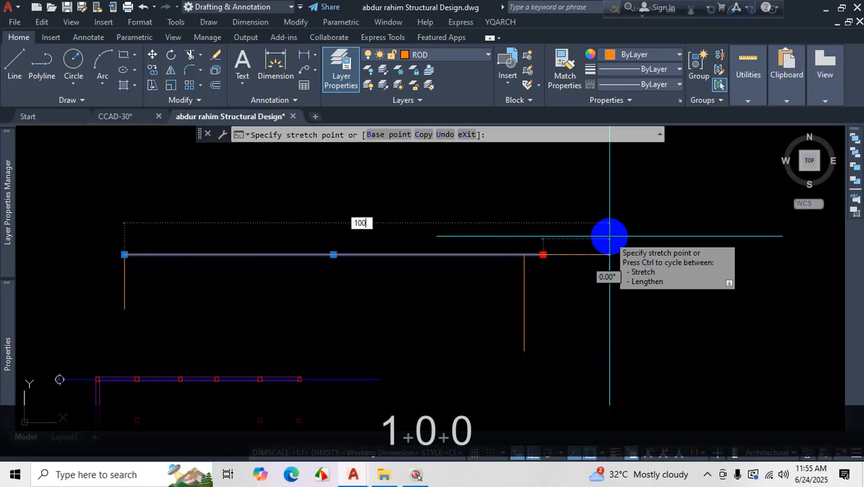
pyautogui.press('Return')
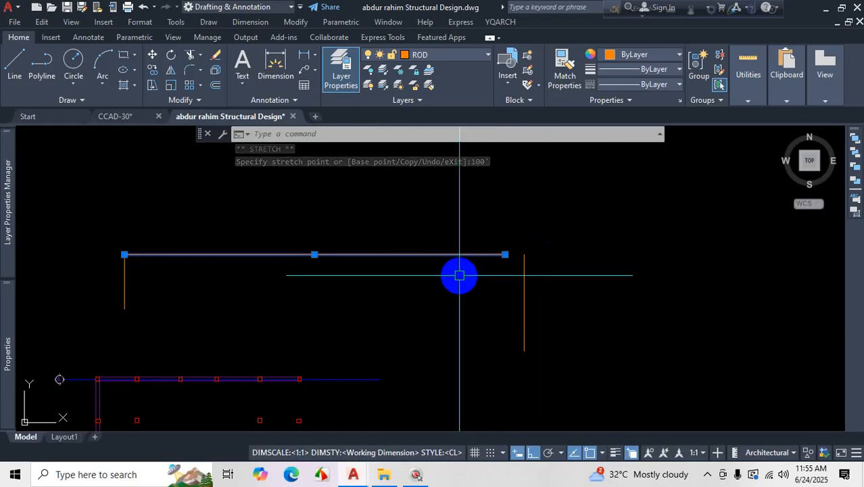
pyautogui.press('Escape')
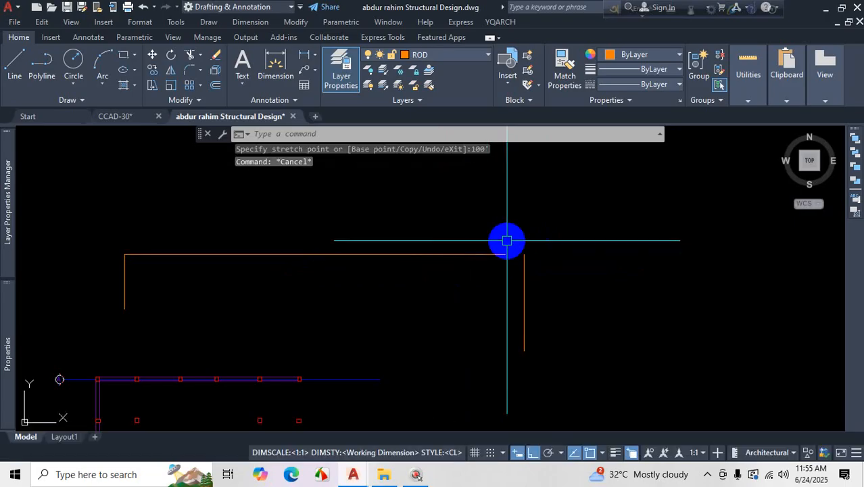
# - Stretch the right end of the horizontal rod line well past the longer vertical line
pyautogui.click(453, 255)
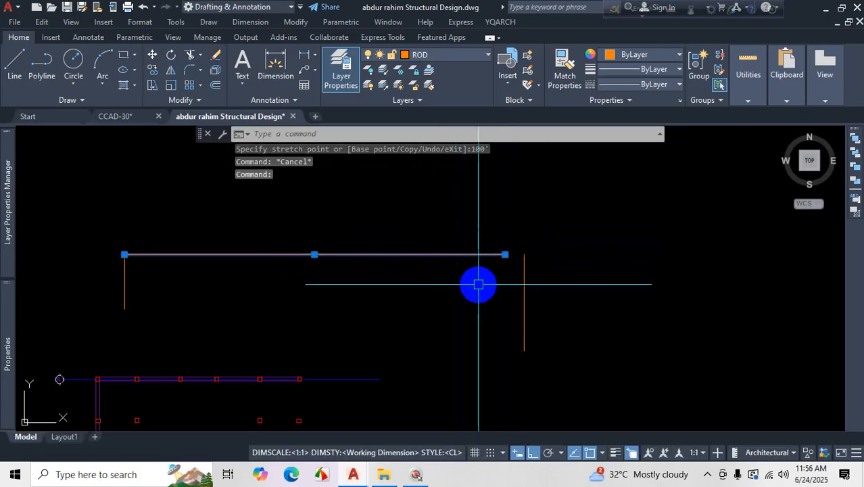
pyautogui.scroll(4, 507, 270)
pyautogui.click(503, 240)
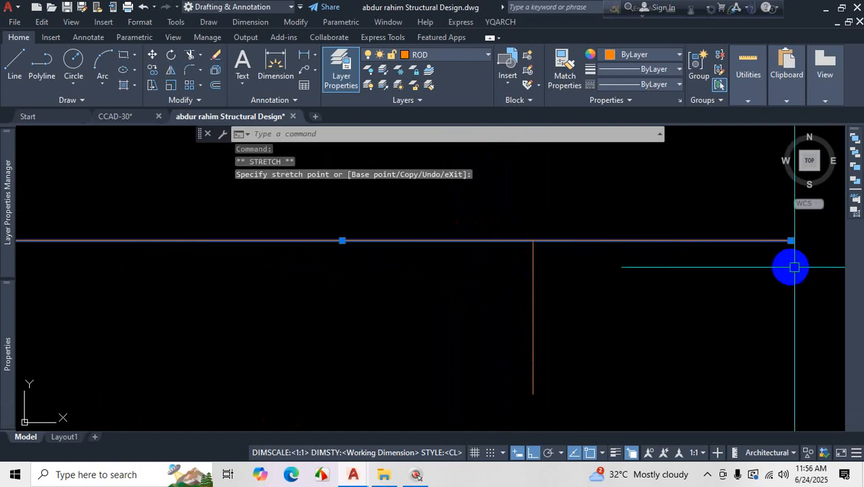
pyautogui.scroll(-5, 516, 242)
pyautogui.scroll(8, 526, 289)
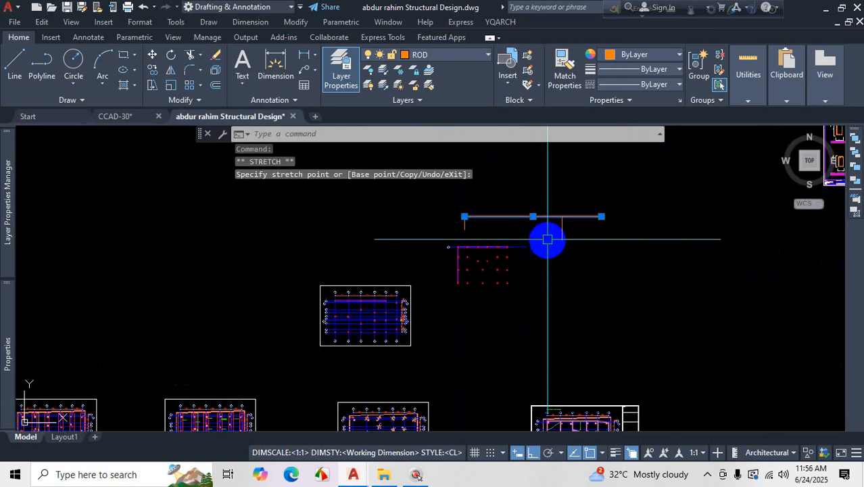
pyautogui.scroll(-3, 480, 189)
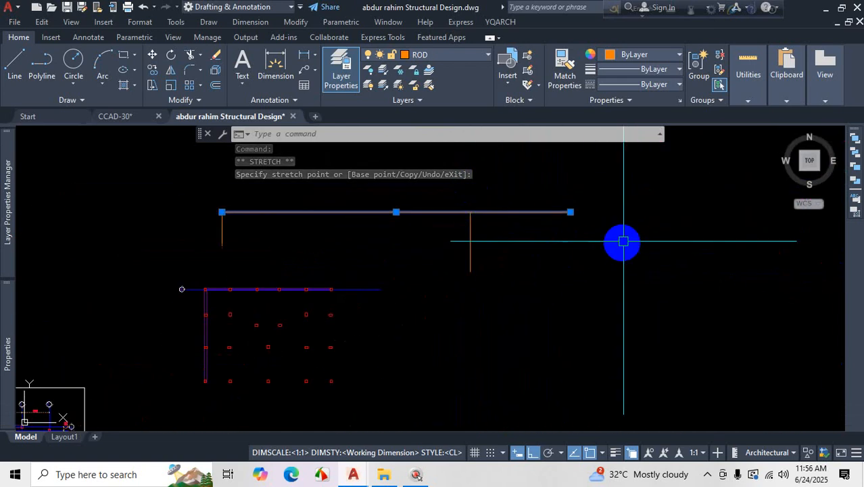
# - Stretch the right end of the horizontal rod line to meet the upper endpoint of the longer vertical line
pyautogui.click(472, 212)
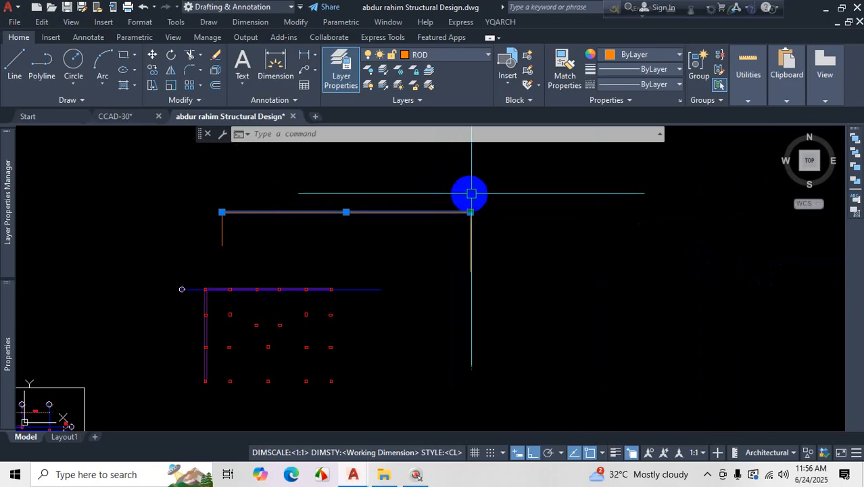
pyautogui.scroll(-6, 576, 200)
pyautogui.scroll(4, 521, 201)
pyautogui.scroll(5, 521, 201)
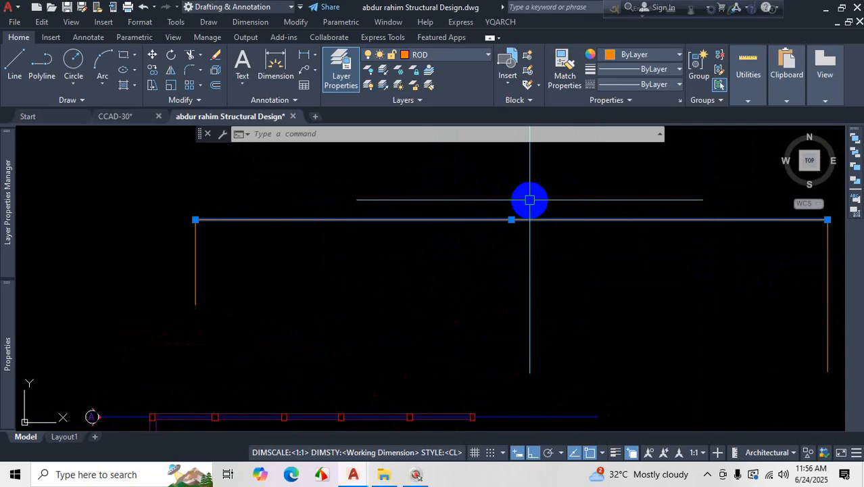
pyautogui.scroll(-4, 578, 247)
pyautogui.scroll(1, 558, 242)
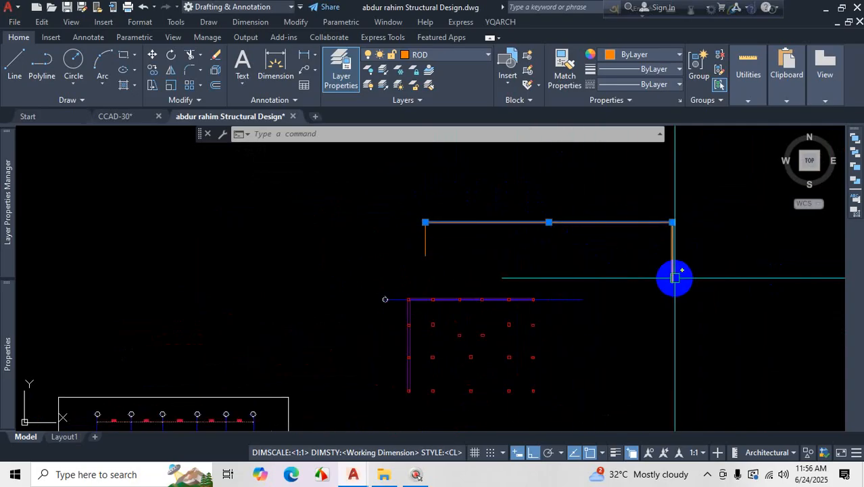
# - Move the whole horizontal rod line upward by its midpoint grip, clear of the two vertical lines
pyautogui.moveTo(675, 278)
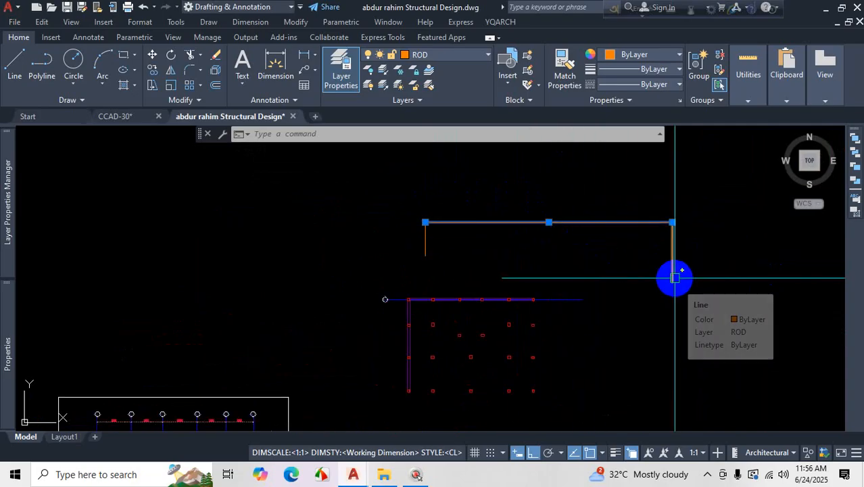
pyautogui.click(549, 223)
pyautogui.click(559, 157)
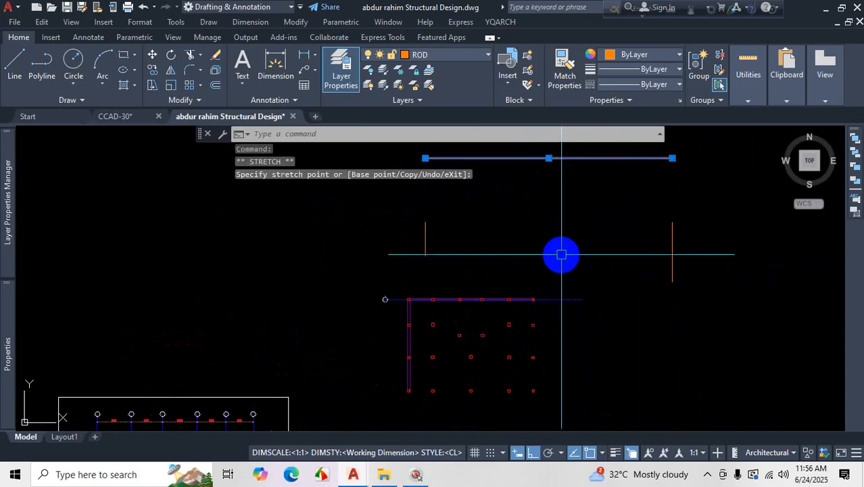
pyautogui.scroll(-3, 561, 254)
pyautogui.scroll(4, 561, 209)
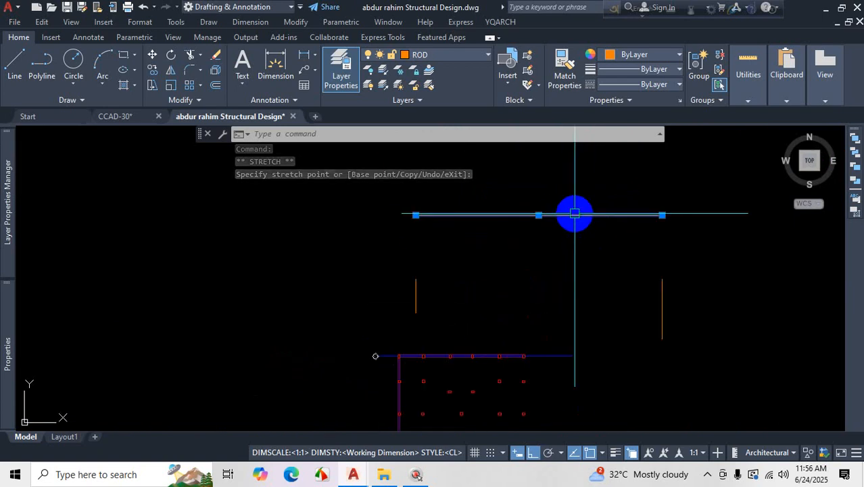
pyautogui.scroll(-3, 572, 212)
pyautogui.scroll(-4, 597, 197)
pyautogui.scroll(4, 579, 239)
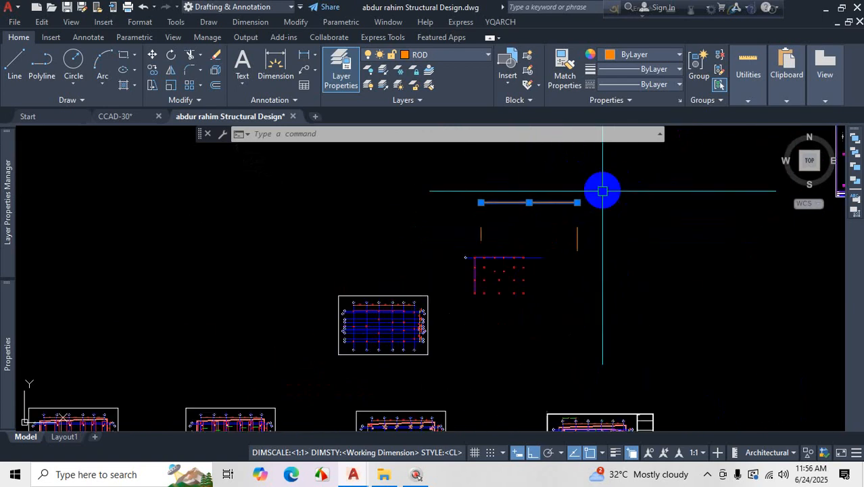
# - Convert the top edge of the border around the footing section details into an arc bulging upward
pyautogui.scroll(-6, 572, 240)
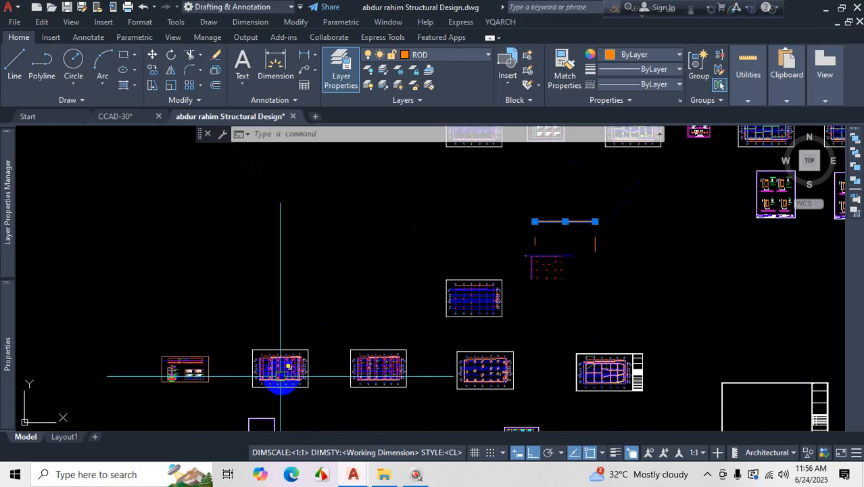
pyautogui.scroll(10, 401, 250)
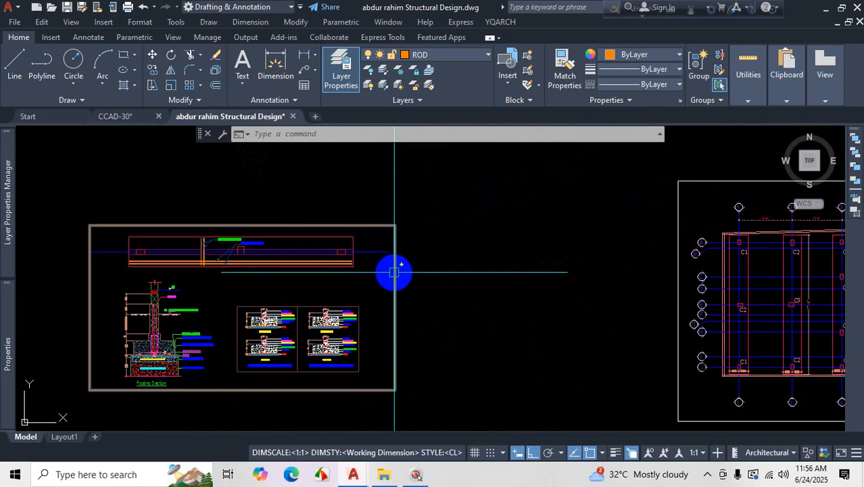
pyautogui.click(395, 271)
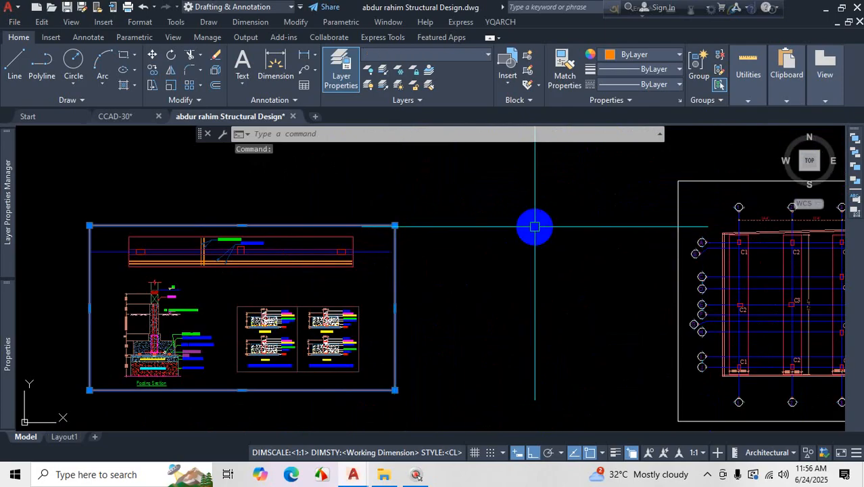
pyautogui.scroll(-4, 545, 220)
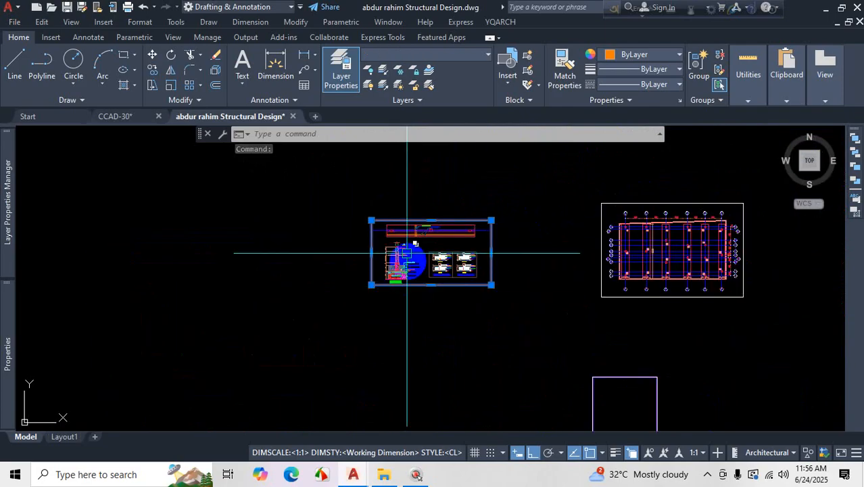
pyautogui.scroll(8, 412, 243)
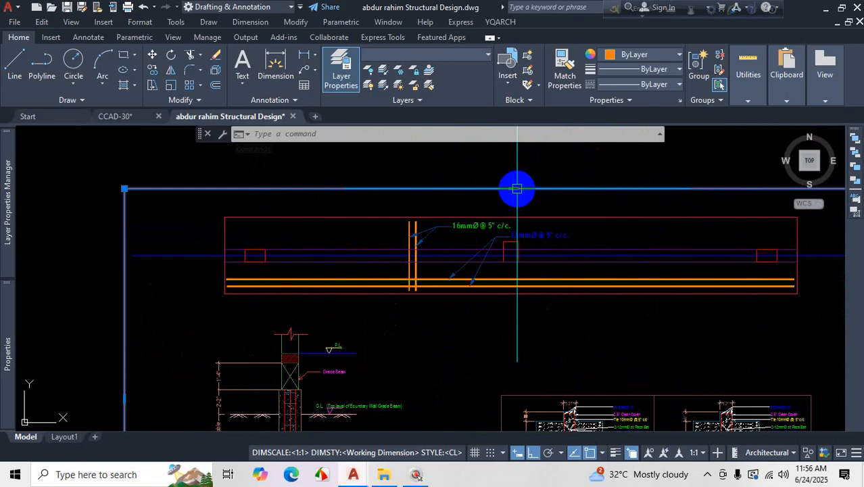
pyautogui.moveTo(515, 189)
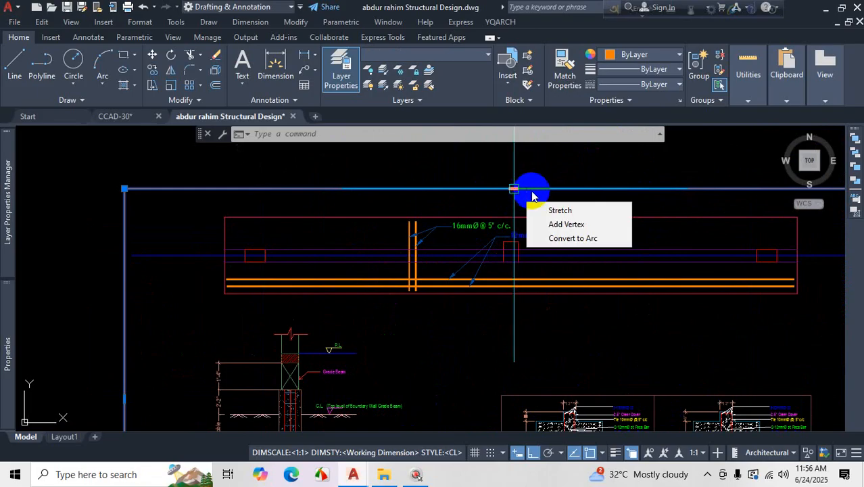
pyautogui.click(569, 241)
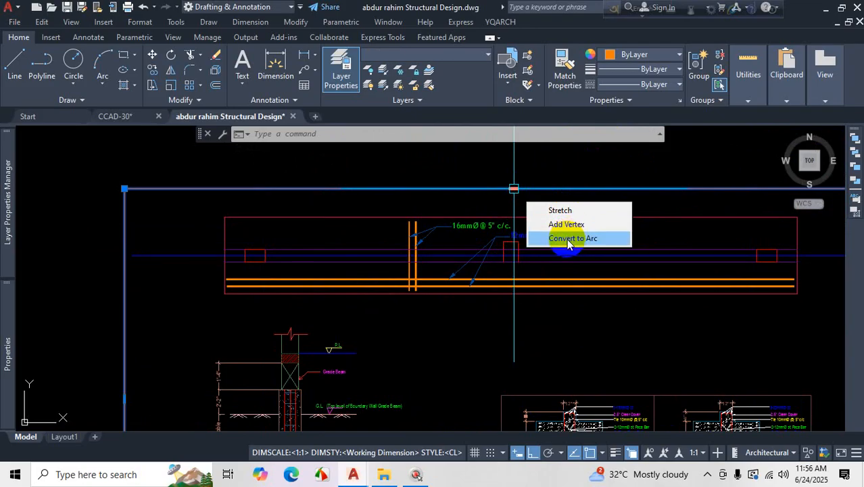
pyautogui.click(568, 239)
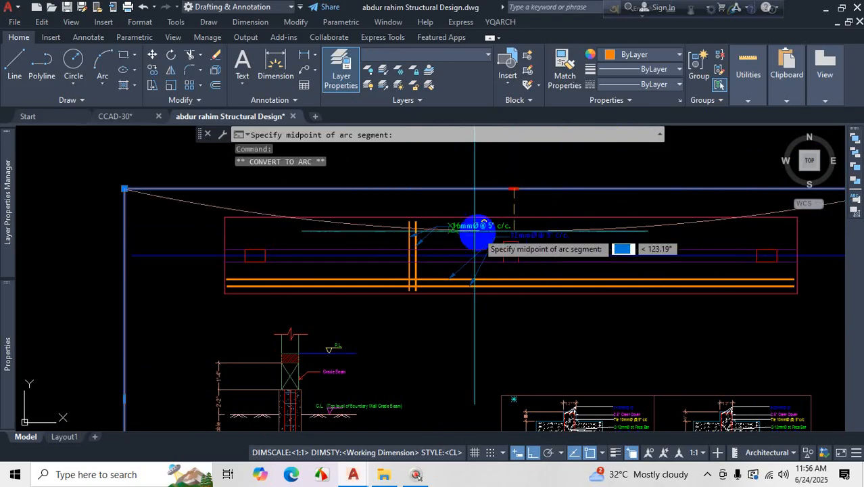
pyautogui.scroll(-5, 474, 193)
pyautogui.scroll(2, 485, 164)
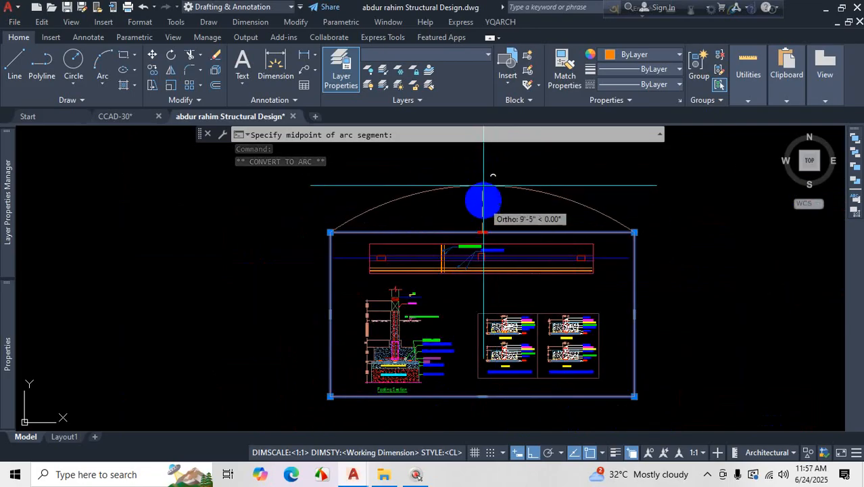
pyautogui.scroll(2, 481, 211)
pyautogui.scroll(2, 482, 212)
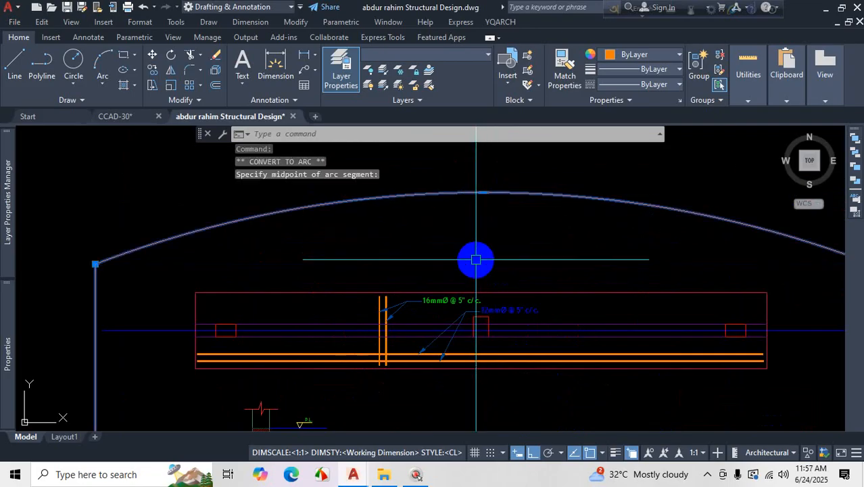
pyautogui.scroll(-2, 476, 259)
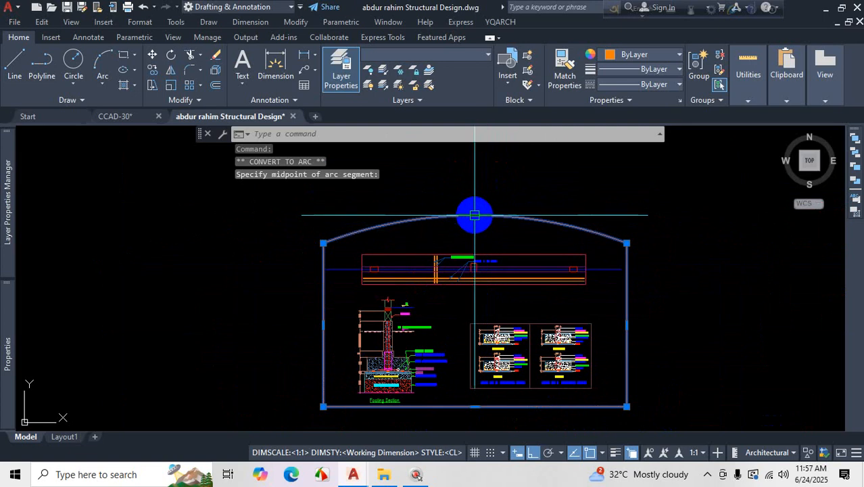
# - Convert the footing detail border's arched top edge to a straight line and stretch that edge upward to enlarge the frame
pyautogui.moveTo(475, 216)
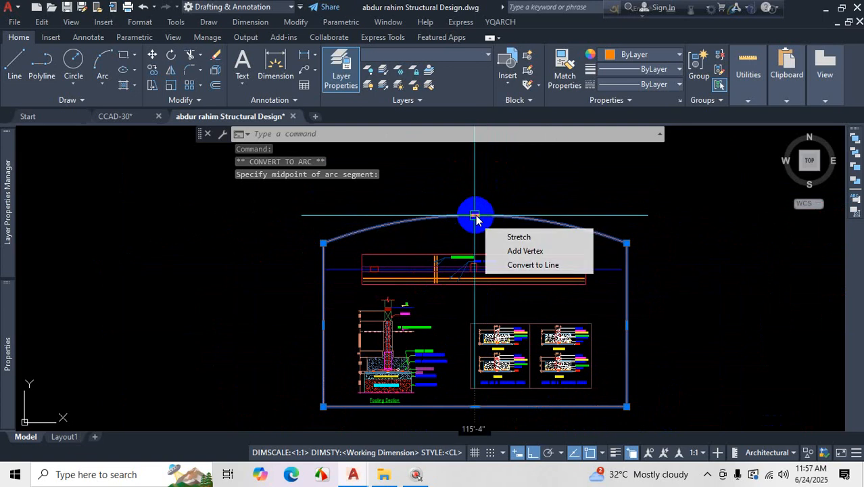
pyautogui.click(526, 264)
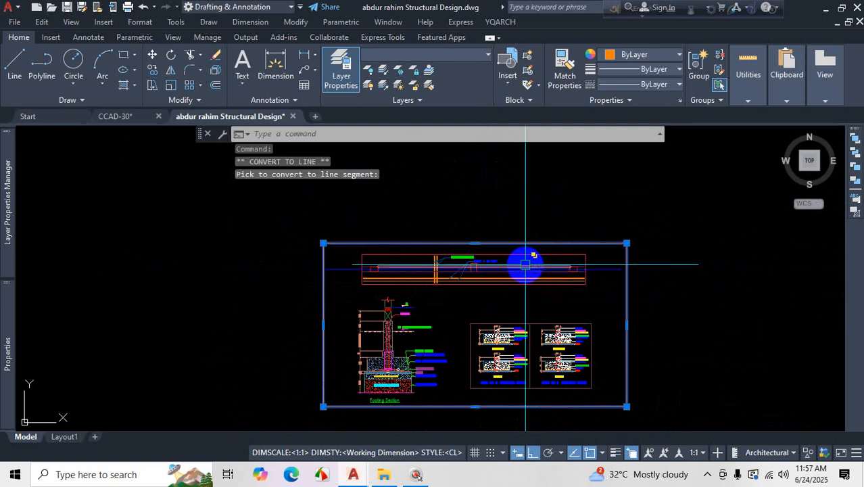
pyautogui.click(475, 242)
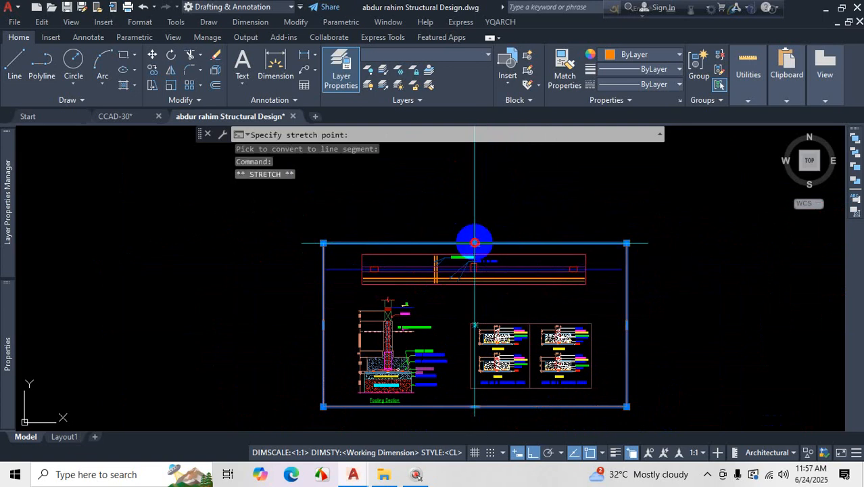
pyautogui.click(475, 169)
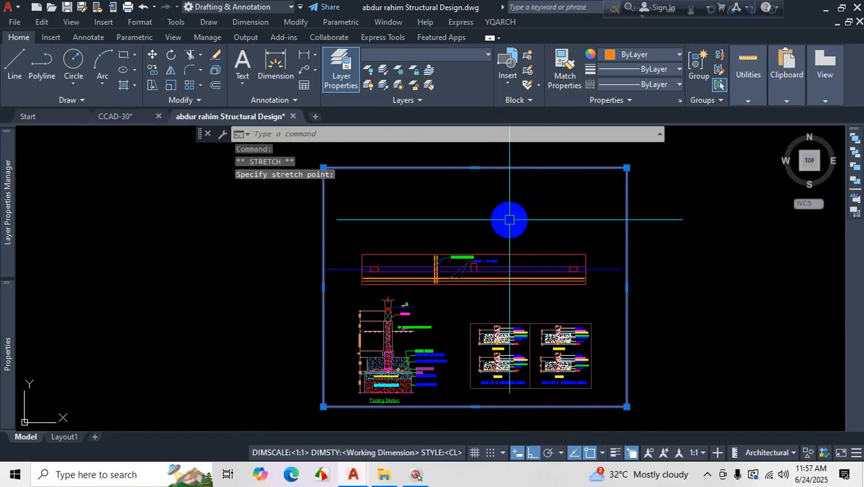
pyautogui.press('Escape')
pyautogui.scroll(-3, 564, 245)
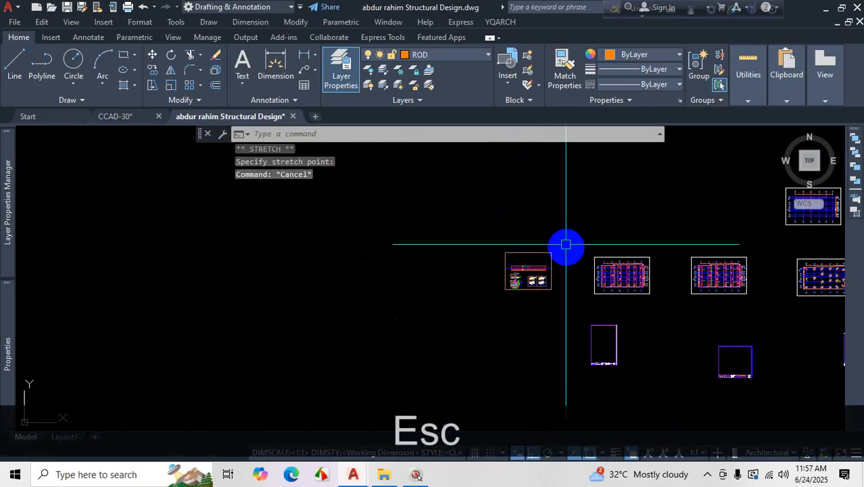
pyautogui.scroll(2, 542, 254)
pyautogui.scroll(-5, 581, 235)
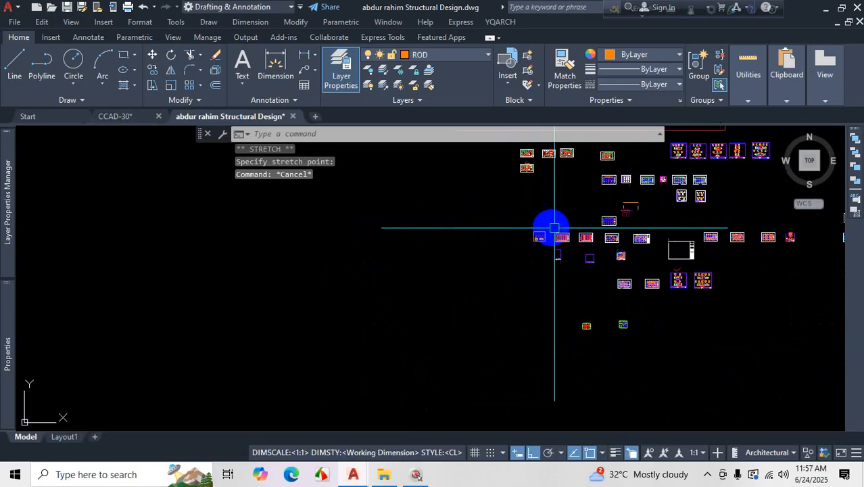
pyautogui.scroll(2, 552, 228)
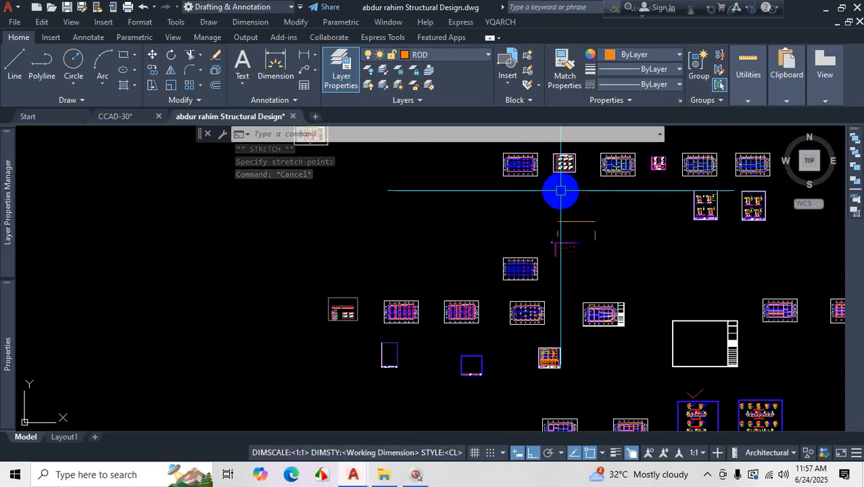
pyautogui.scroll(-3, 675, 242)
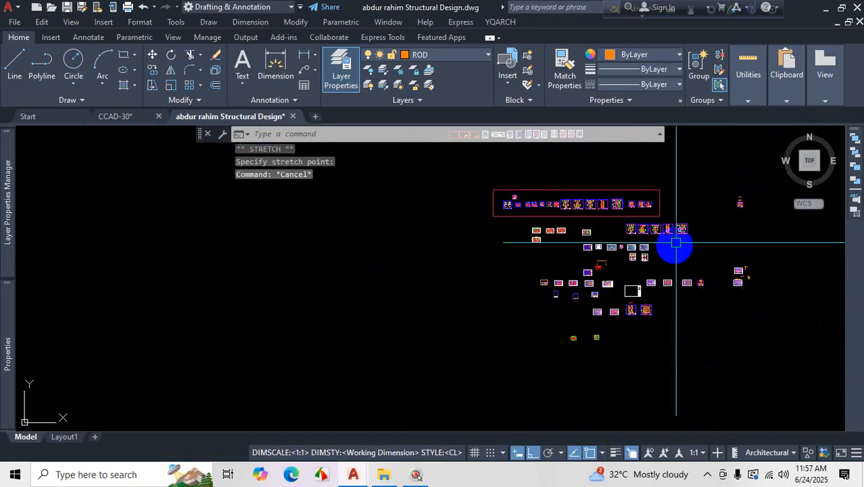
pyautogui.scroll(4, 671, 223)
pyautogui.scroll(-3, 561, 264)
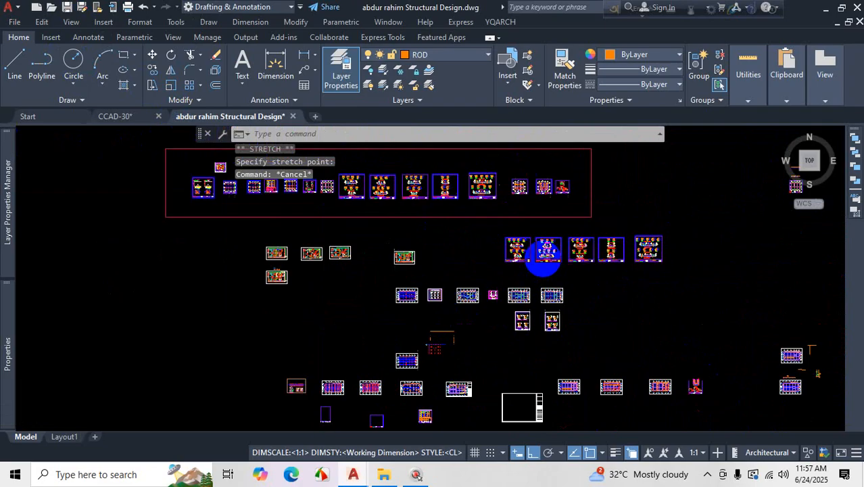
pyautogui.scroll(5, 473, 294)
pyautogui.scroll(5, 498, 236)
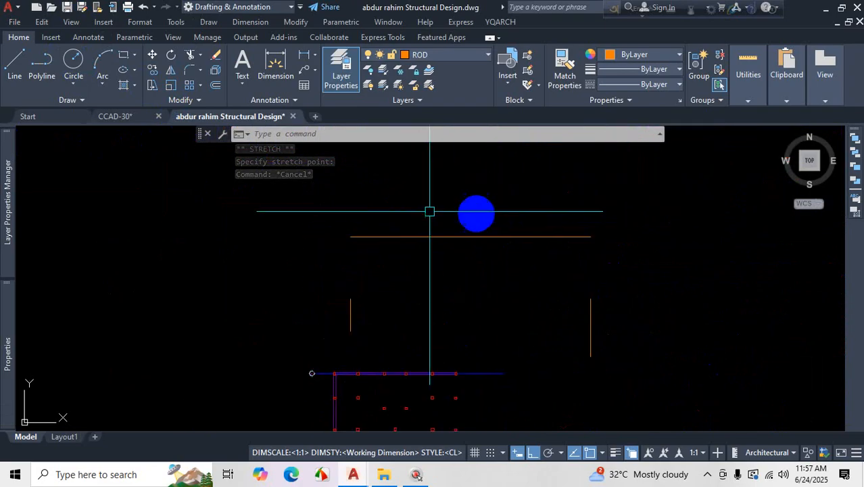
pyautogui.click(492, 236)
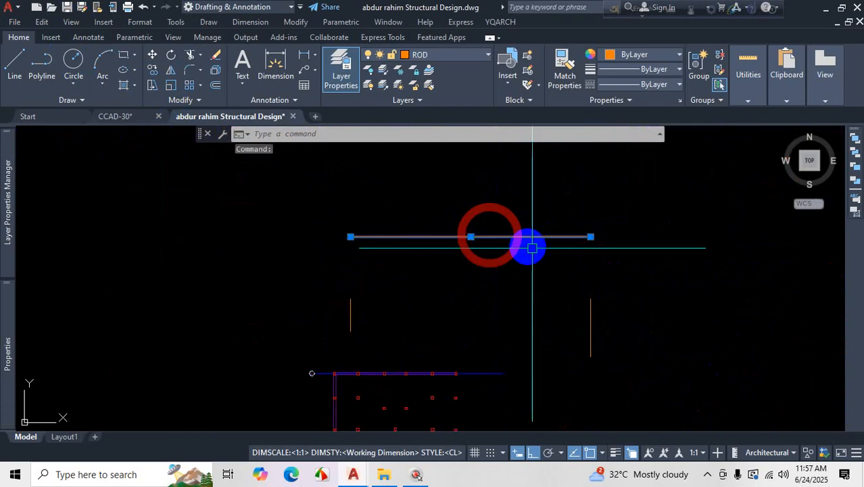
pyautogui.click(589, 237)
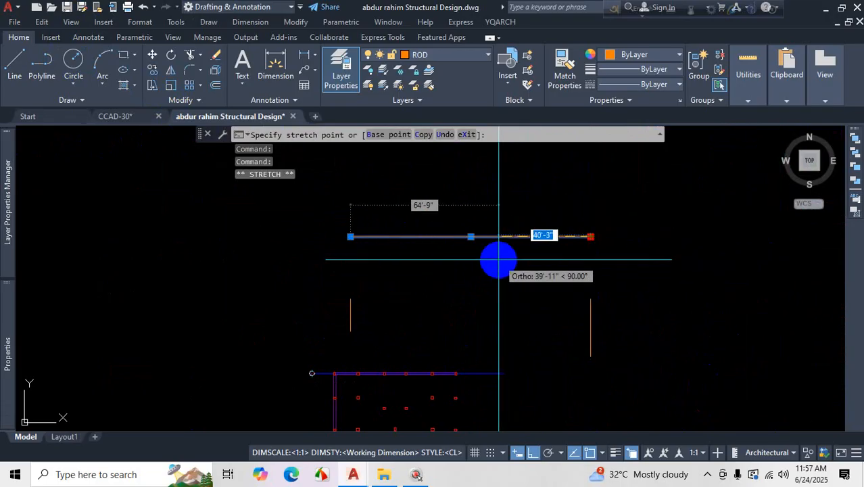
pyautogui.press('Escape')
pyautogui.scroll(-4, 639, 213)
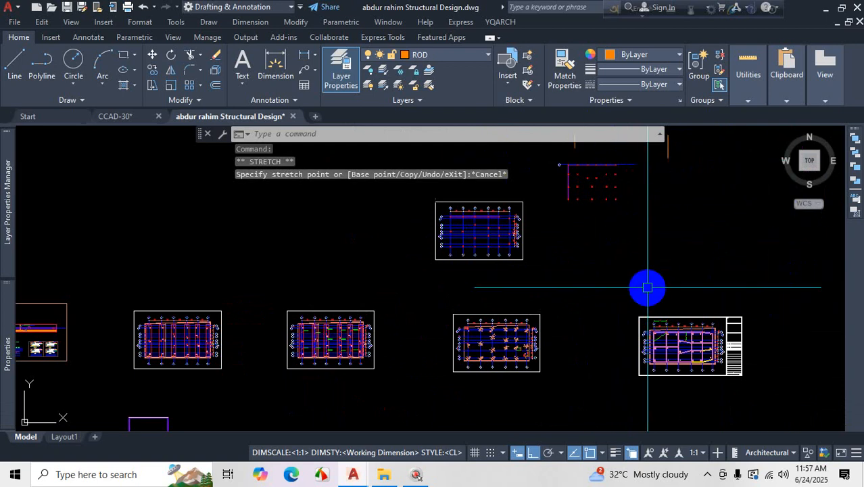
pyautogui.scroll(-5, 644, 288)
pyautogui.scroll(2, 579, 247)
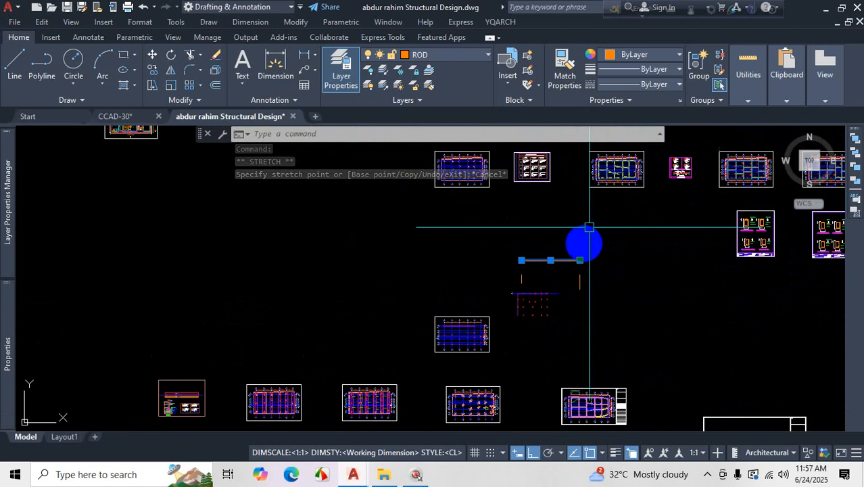
pyautogui.scroll(-2, 549, 308)
pyautogui.scroll(7, 549, 307)
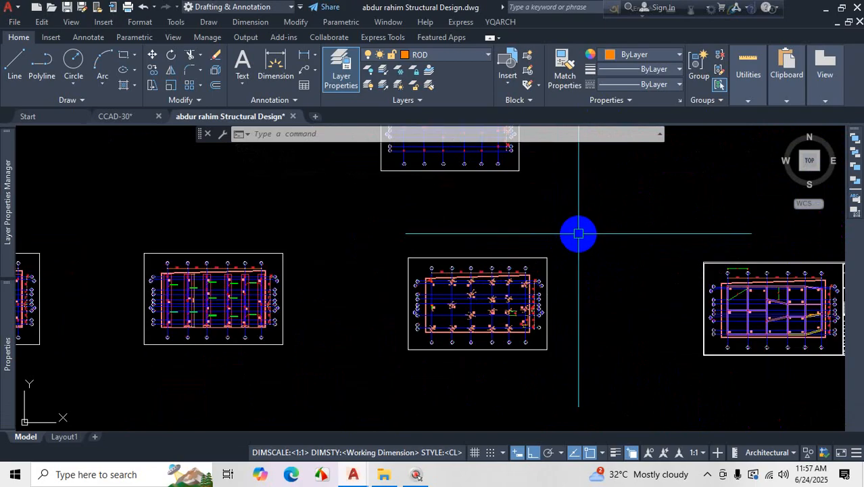
pyautogui.scroll(-3, 578, 234)
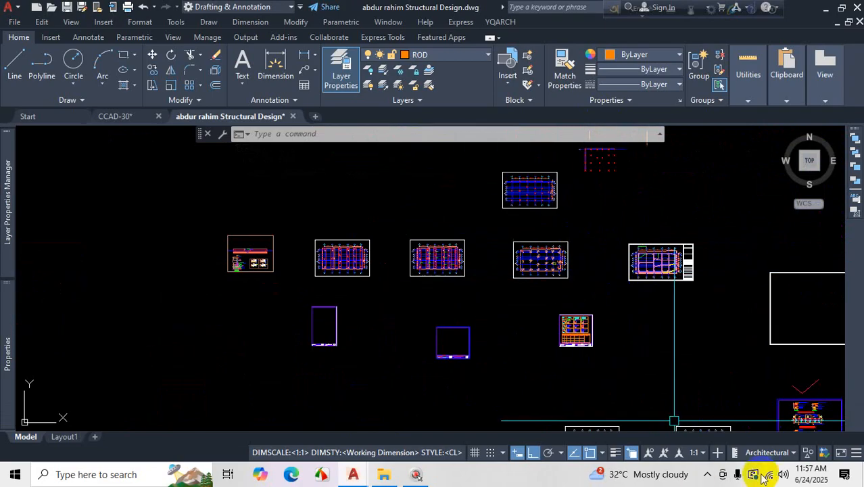
pyautogui.click(708, 476)
pyautogui.click(731, 424)
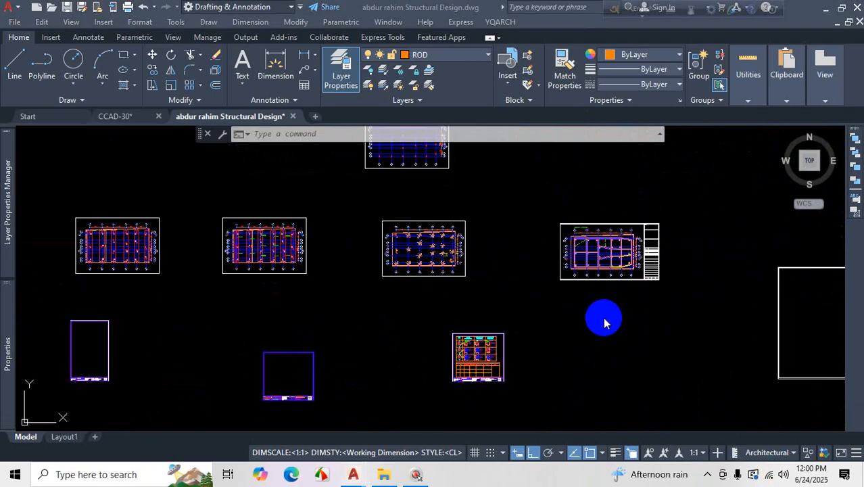
pyautogui.scroll(-3, 648, 271)
pyautogui.scroll(6, 647, 271)
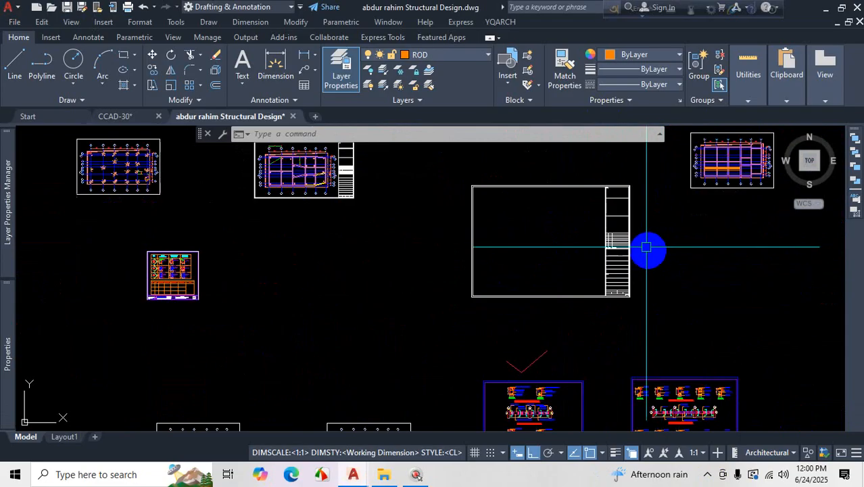
pyautogui.scroll(-4, 653, 202)
pyautogui.scroll(-5, 654, 201)
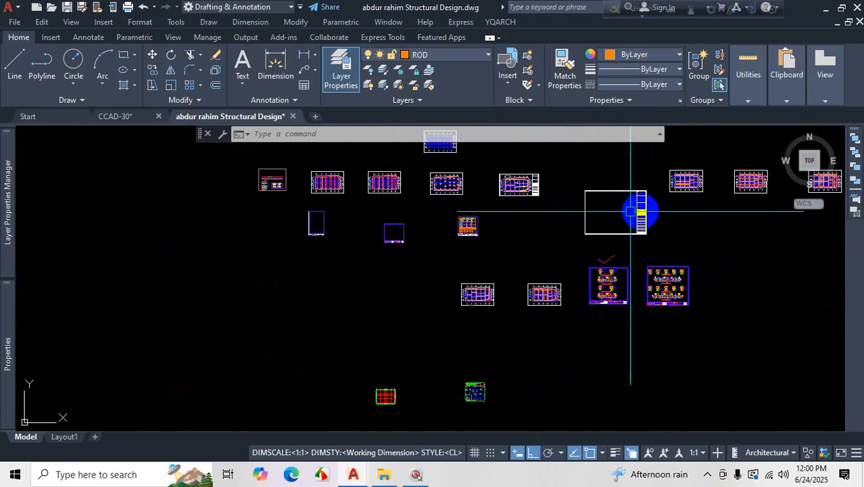
pyautogui.scroll(1, 583, 184)
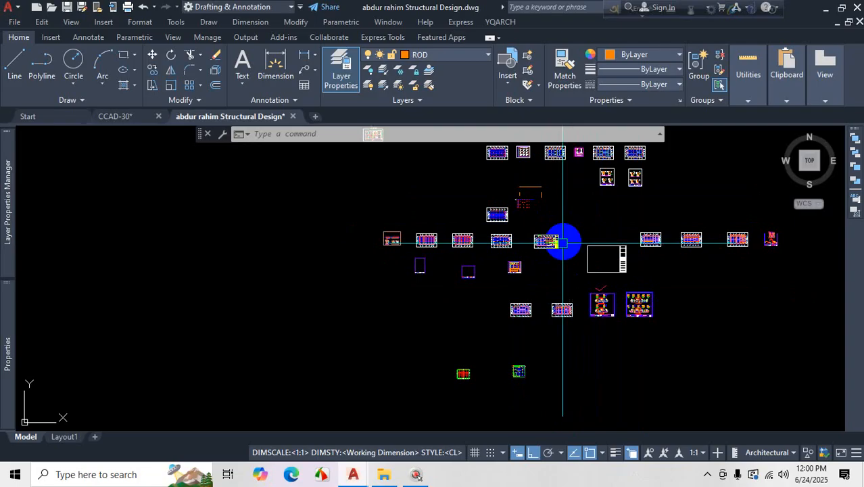
pyautogui.scroll(-5, 584, 224)
pyautogui.scroll(12, 550, 306)
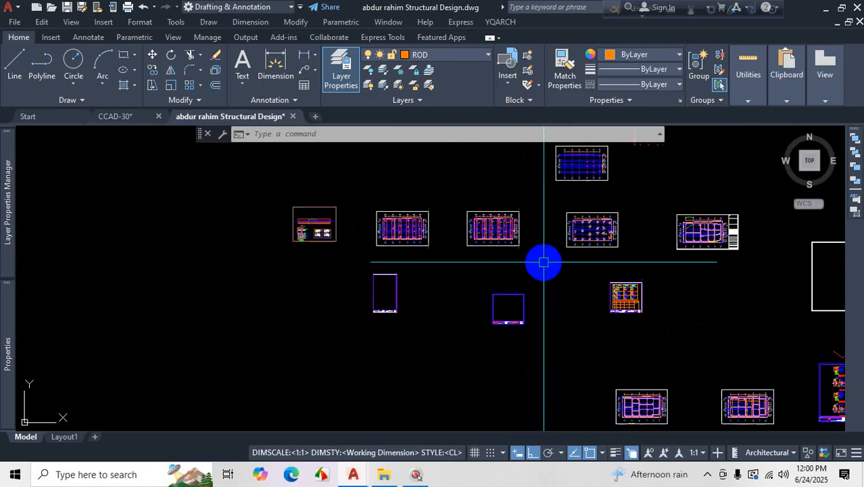
# - Copy the two adjacent framed plans, the one with green labels and the column layout, straight down into the empty area below their row
pyautogui.click(656, 177)
pyautogui.click(384, 350)
pyautogui.scroll(-2, 565, 266)
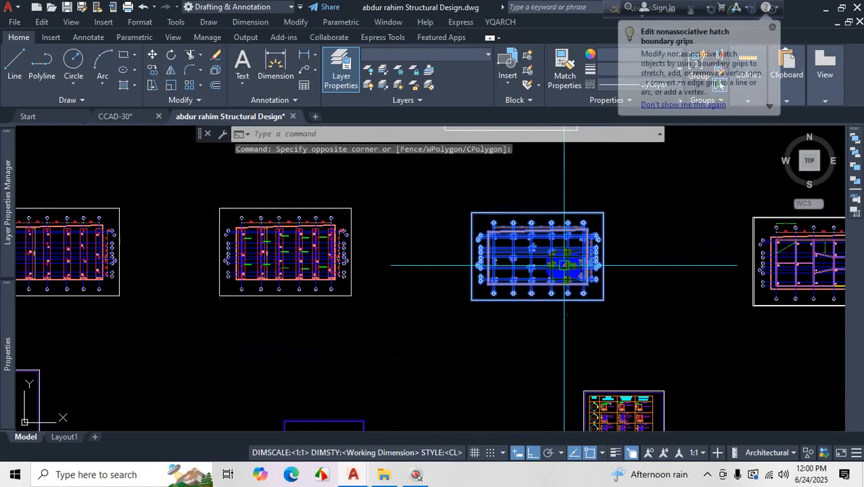
pyautogui.click(414, 192)
pyautogui.click(192, 322)
pyautogui.scroll(-2, 348, 298)
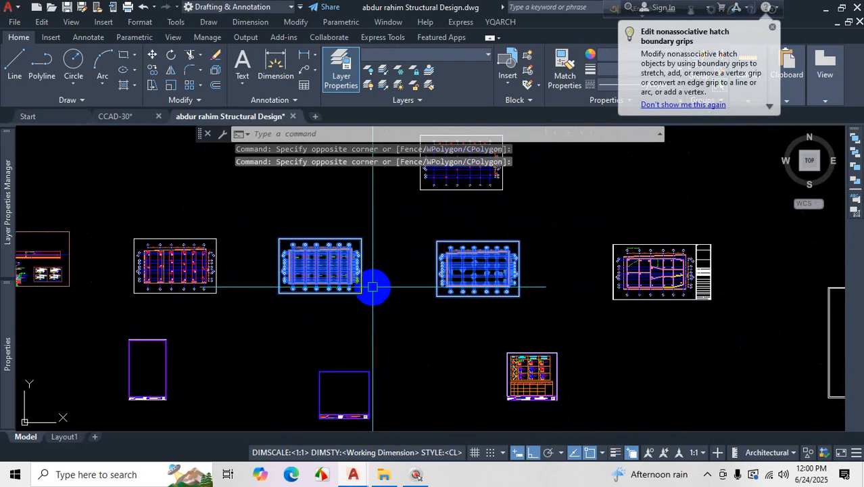
pyautogui.write('co')
pyautogui.press('Return')
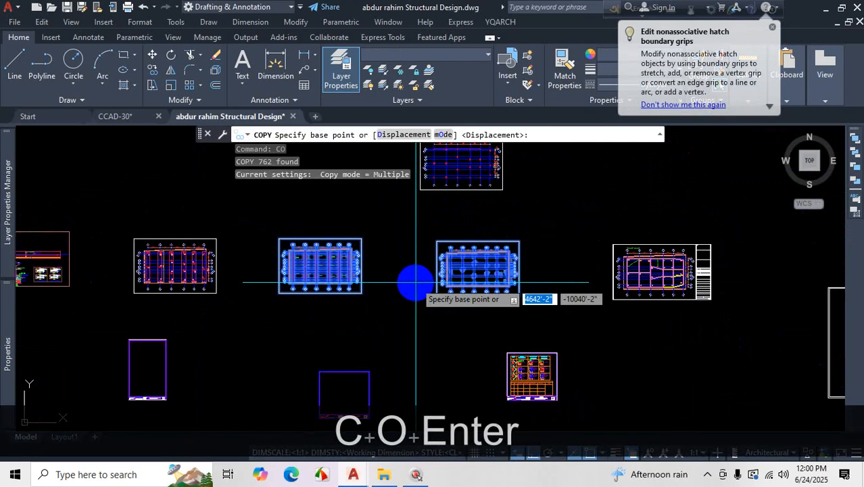
pyautogui.click(415, 283)
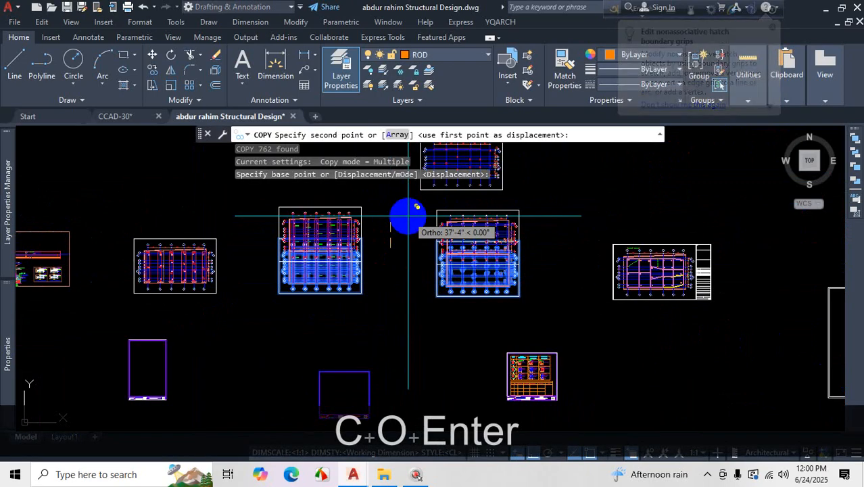
pyautogui.scroll(-3, 426, 203)
pyautogui.scroll(-2, 433, 272)
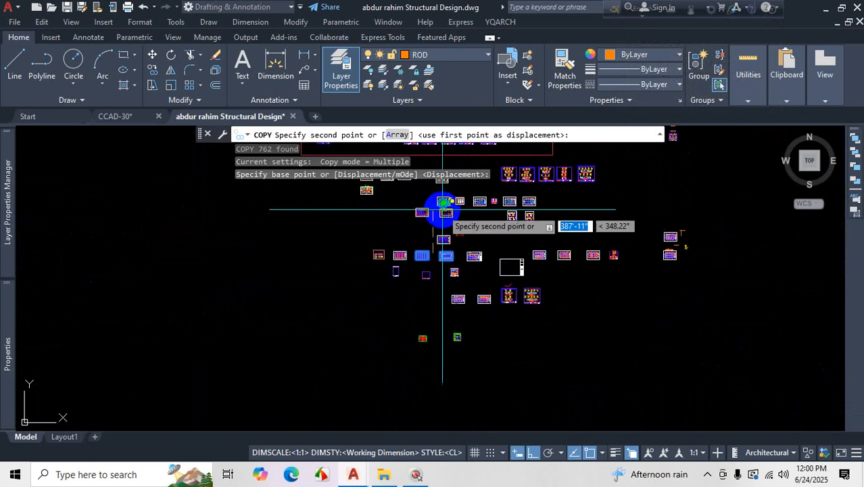
pyautogui.scroll(1, 441, 278)
pyautogui.scroll(1, 434, 301)
pyautogui.scroll(4, 441, 261)
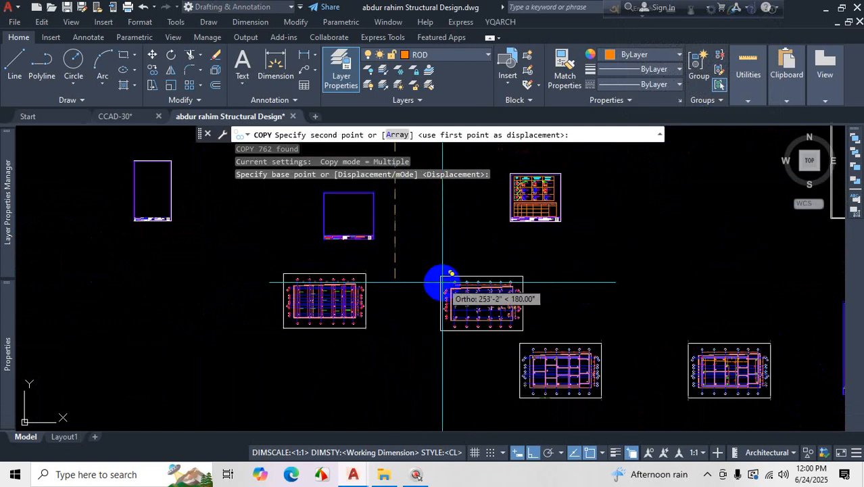
pyautogui.click(441, 280)
pyautogui.press('Escape')
pyautogui.scroll(-3, 436, 277)
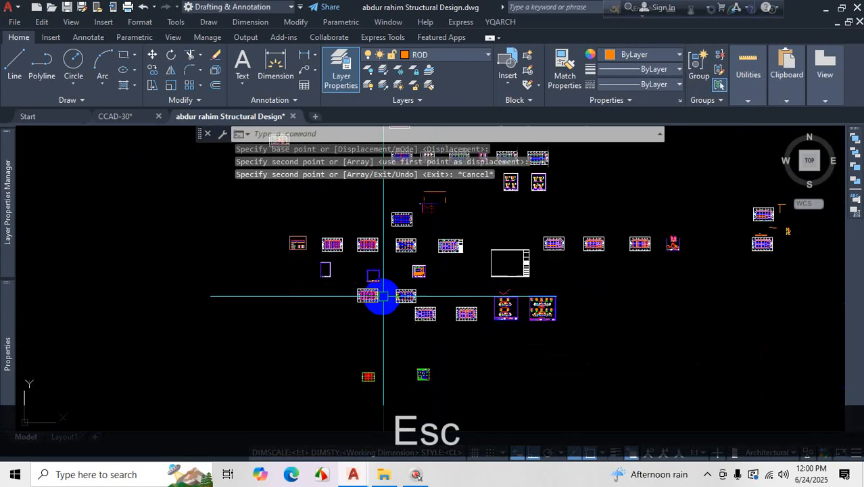
pyautogui.scroll(1, 401, 244)
pyautogui.scroll(4, 513, 310)
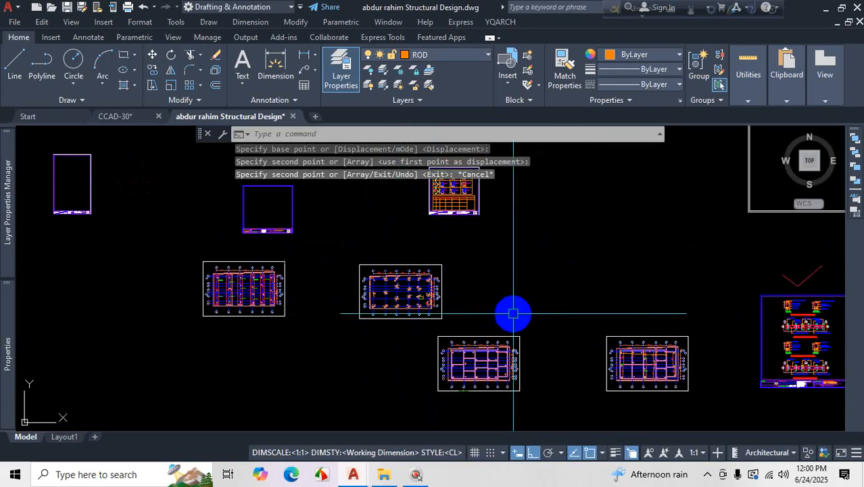
pyautogui.scroll(-2, 338, 307)
pyautogui.scroll(4, 339, 285)
pyautogui.click(374, 203)
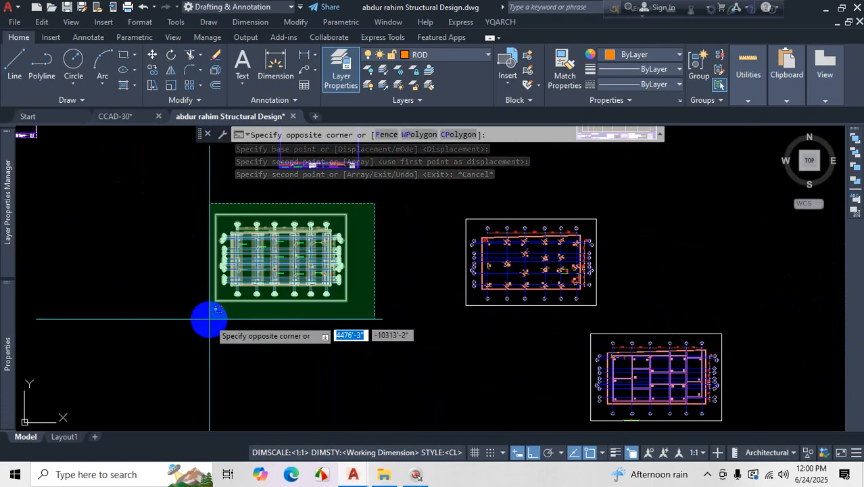
pyautogui.click(184, 332)
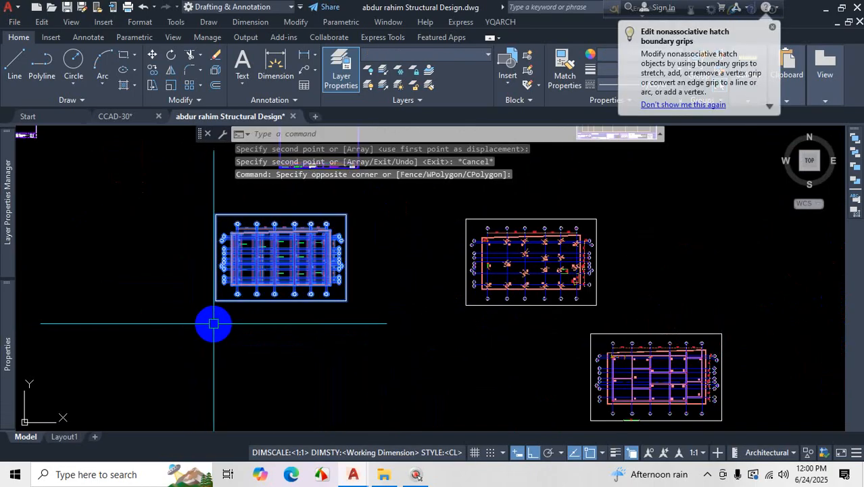
pyautogui.press('Escape')
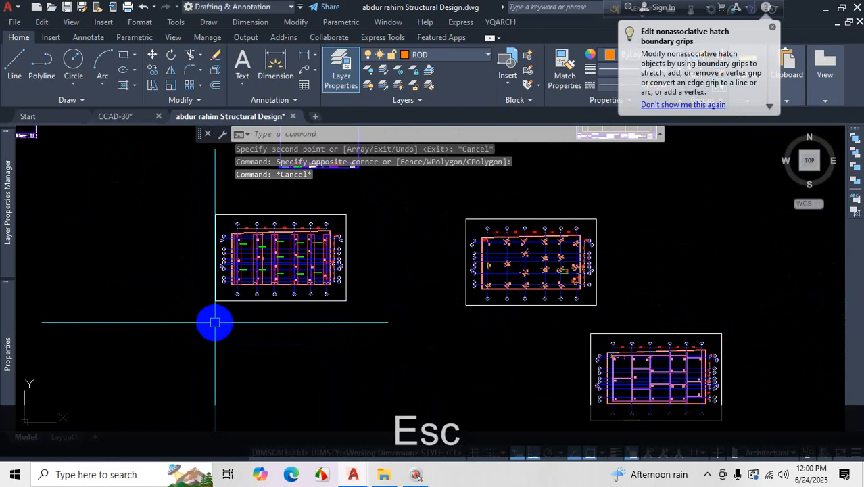
# - Delete the rectangular border around the copied plan with green labels
pyautogui.scroll(2, 308, 228)
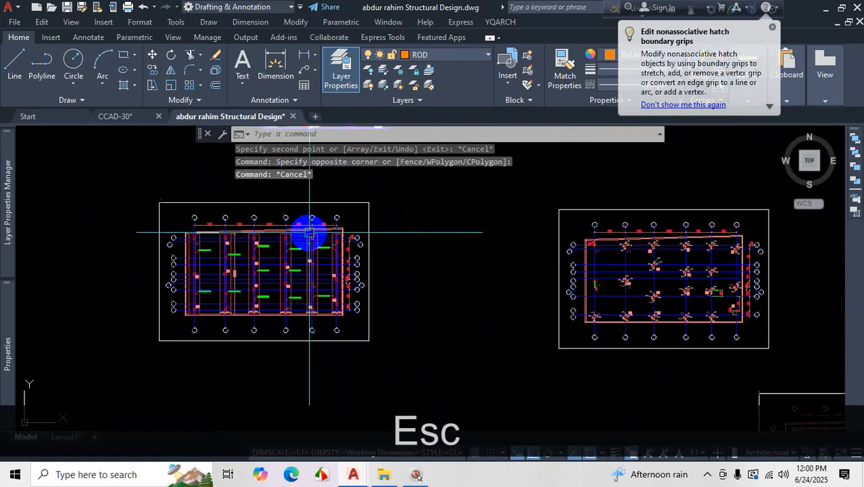
pyautogui.click(340, 202)
pyautogui.press('Delete')
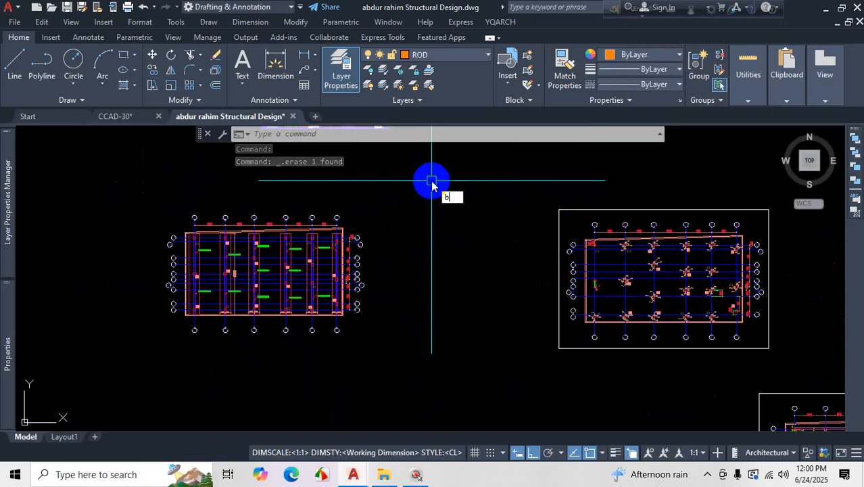
pyautogui.write('b')
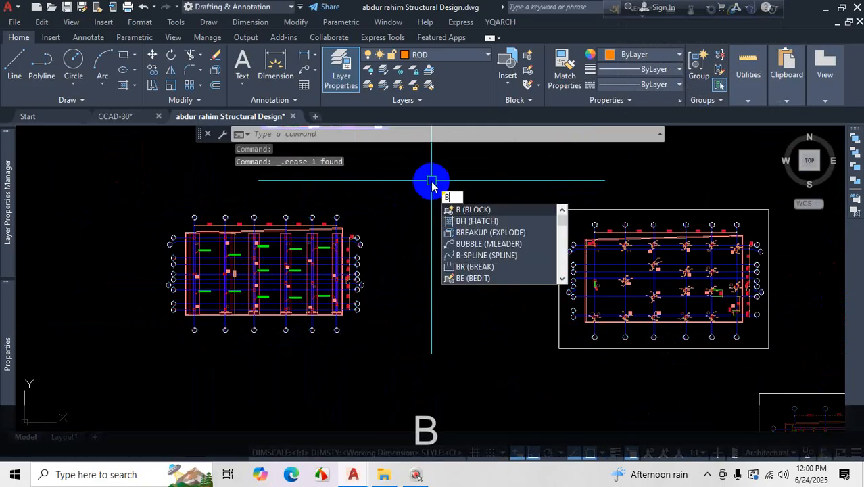
pyautogui.press('Return')
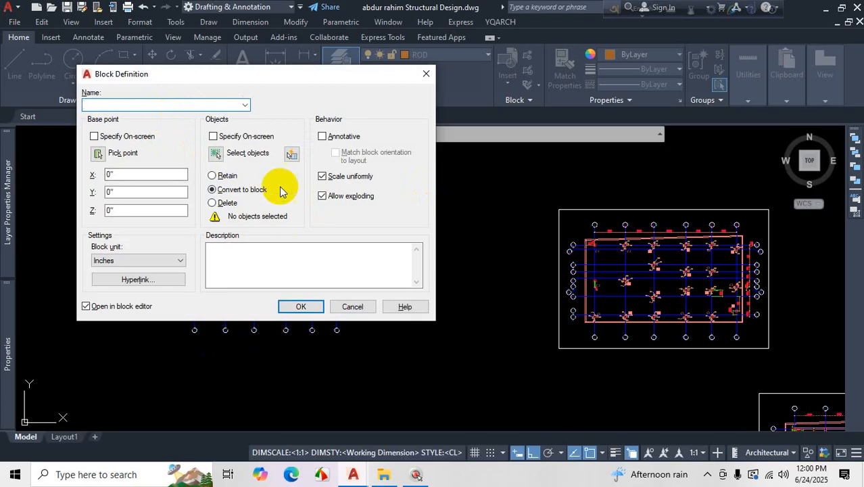
pyautogui.moveTo(285, 84)
pyautogui.mouseDown()
pyautogui.moveTo(575, 261)
pyautogui.moveTo(627, 154)
pyautogui.mouseUp()
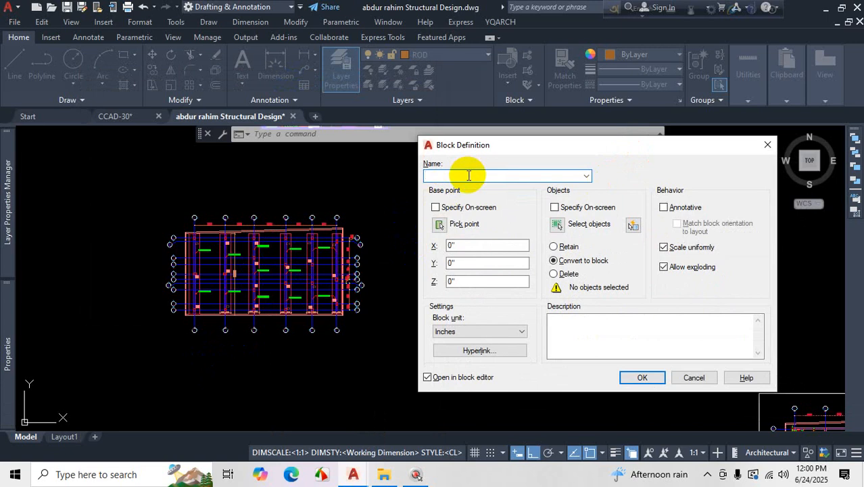
pyautogui.write('f')
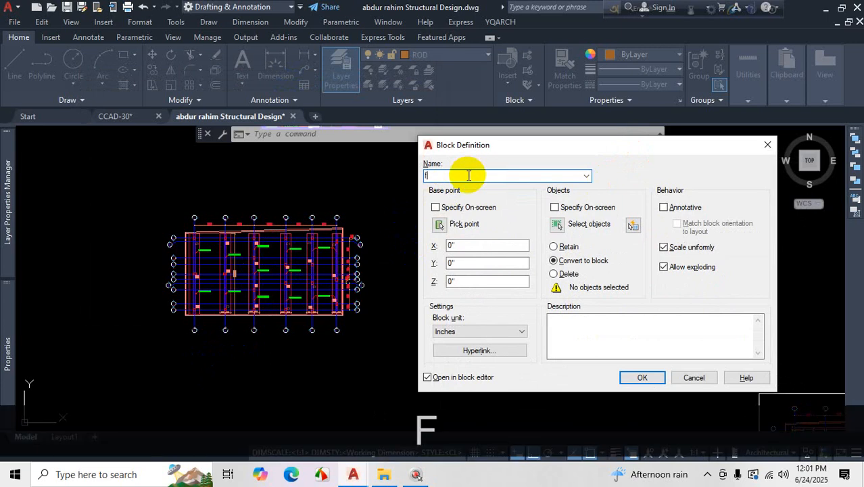
pyautogui.press('BackSpace')
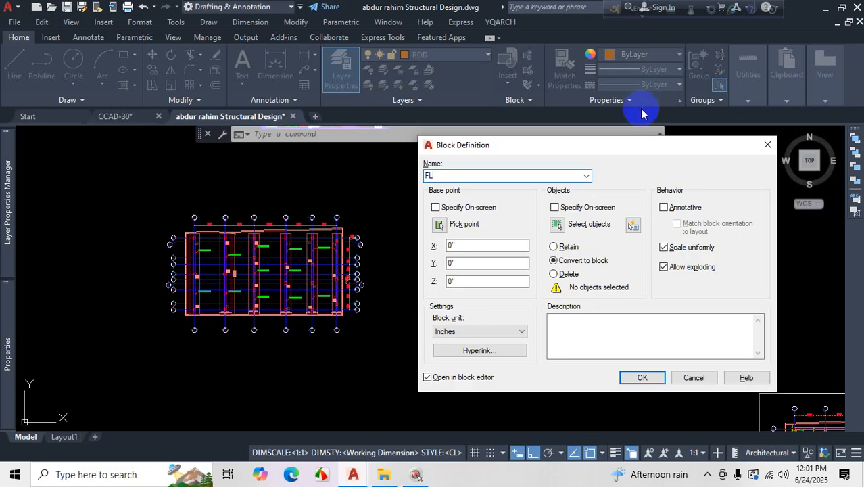
pyautogui.click(766, 147)
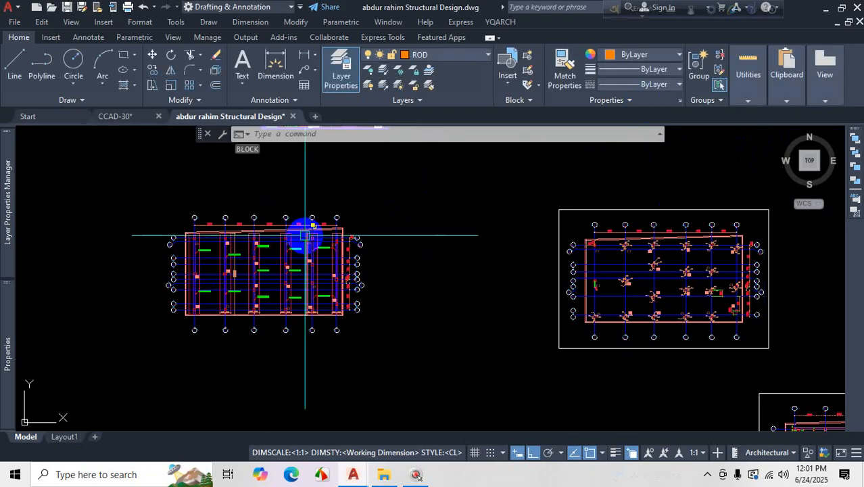
# - Delete the rectangular border around the original plan with green labels in the upper row of framed plans
pyautogui.scroll(-4, 353, 269)
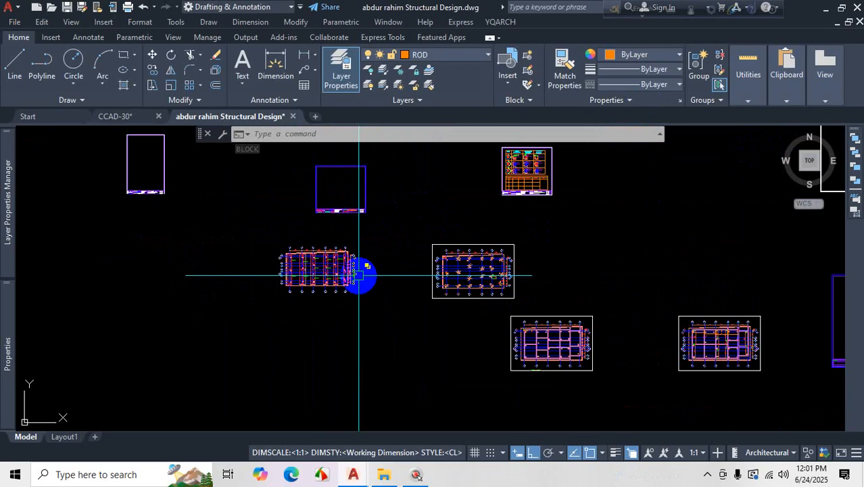
pyautogui.scroll(-4, 367, 274)
pyautogui.scroll(4, 353, 217)
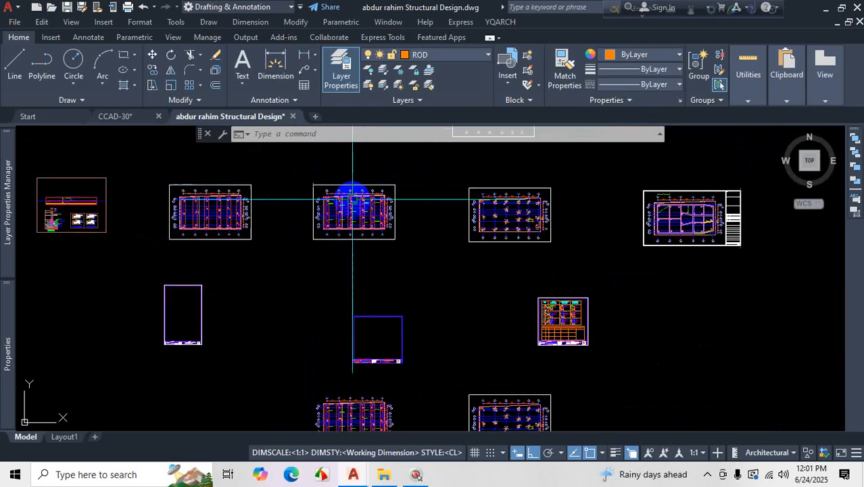
pyautogui.scroll(2, 338, 236)
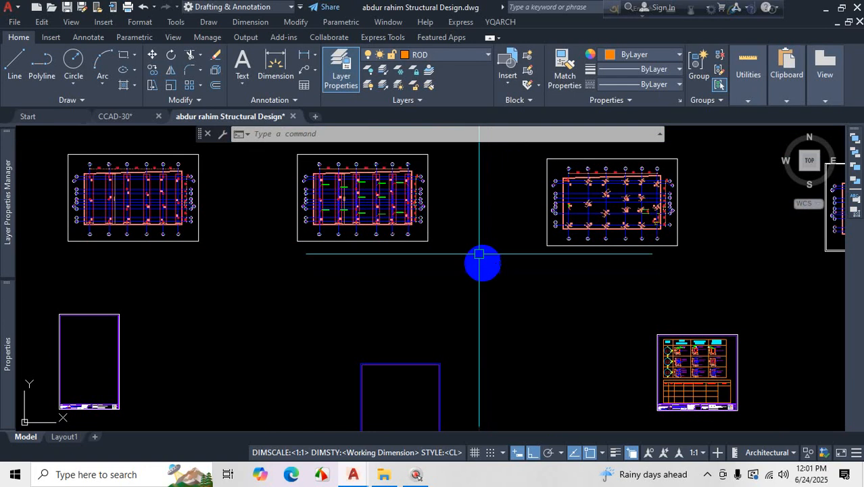
pyautogui.click(428, 155)
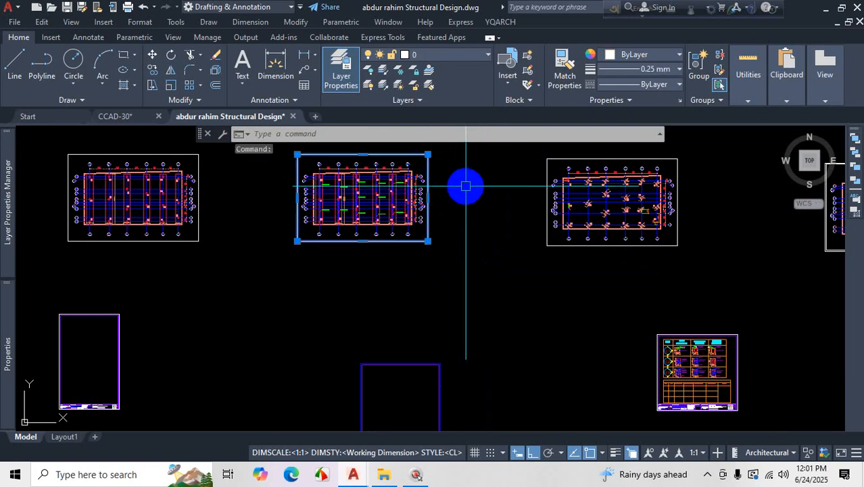
pyautogui.press('Delete')
# - Copy the whole borderless plan in the upper row and paste it as a block in the empty area beside the beam detail sheets
pyautogui.scroll(-4, 470, 205)
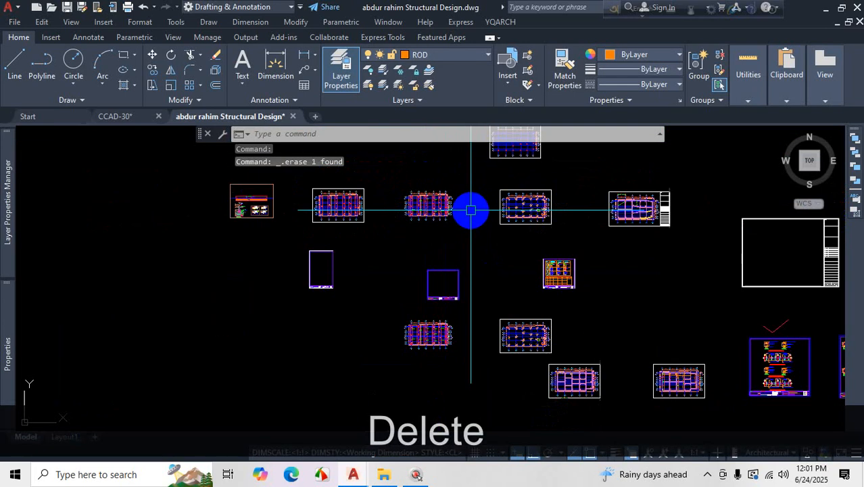
pyautogui.click(476, 176)
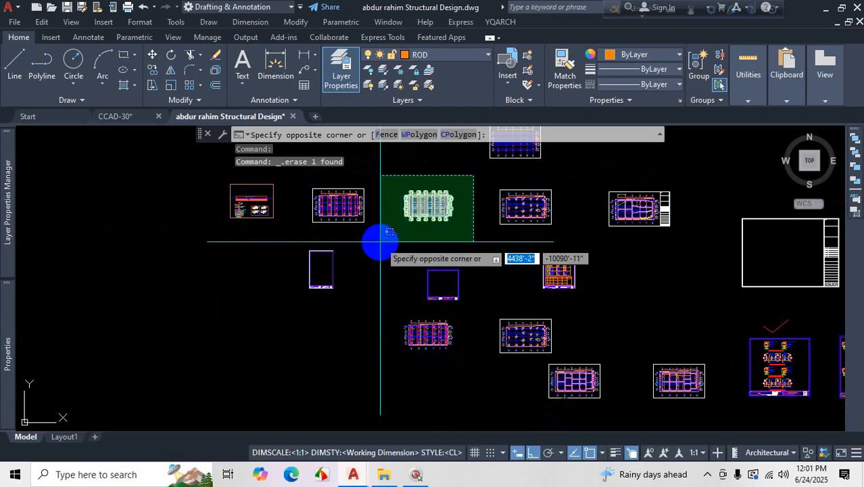
pyautogui.click(384, 239)
pyautogui.hotkey('ctrl', 'c')
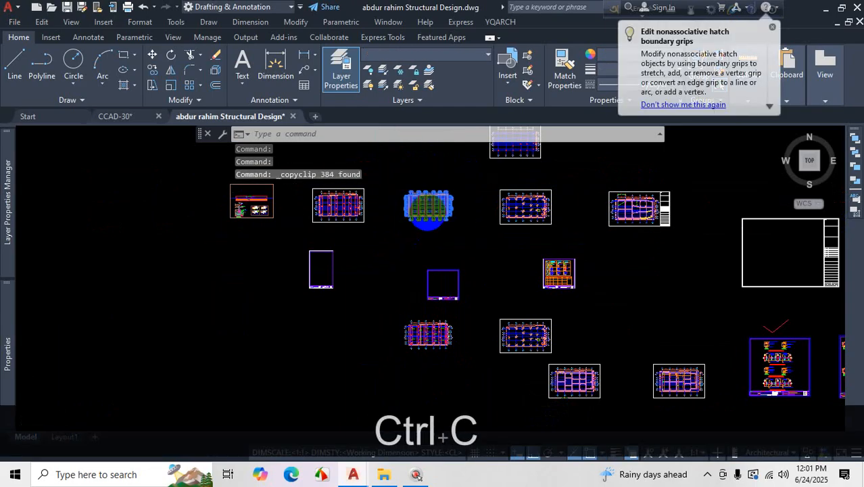
pyautogui.scroll(-3, 464, 267)
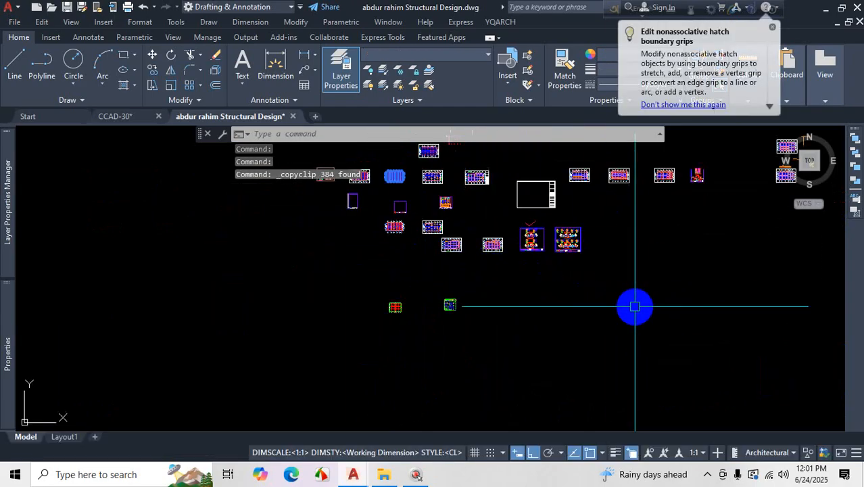
pyautogui.hotkey('ctrl', 'shift', 'v')
pyautogui.scroll(5, 602, 223)
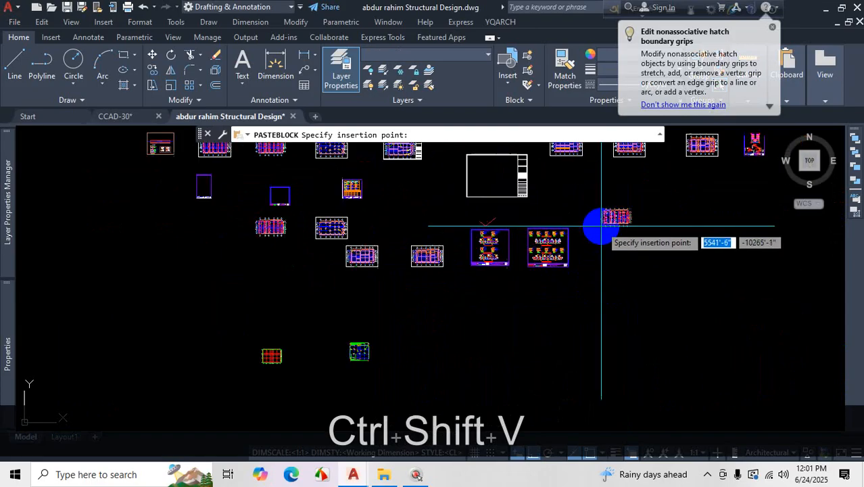
pyautogui.scroll(4, 629, 208)
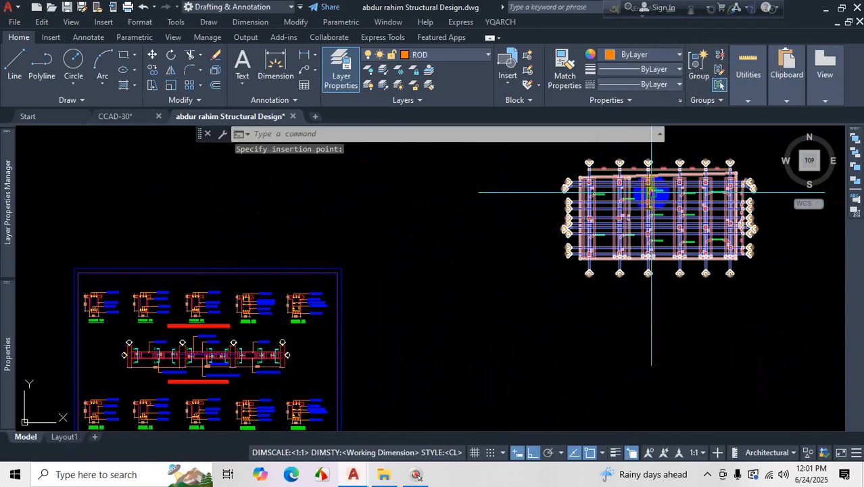
# - Move the pasted plan block into the empty title-block sheet above the beam details, with Ortho off
pyautogui.click(597, 264)
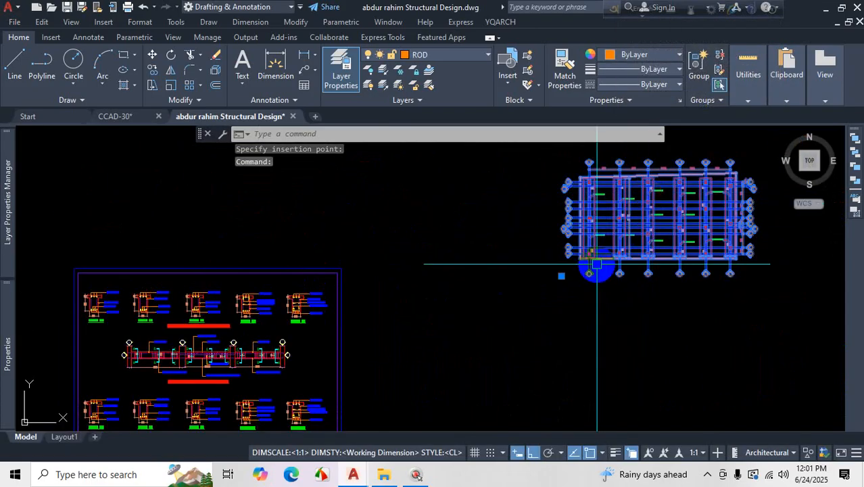
pyautogui.scroll(-4, 522, 277)
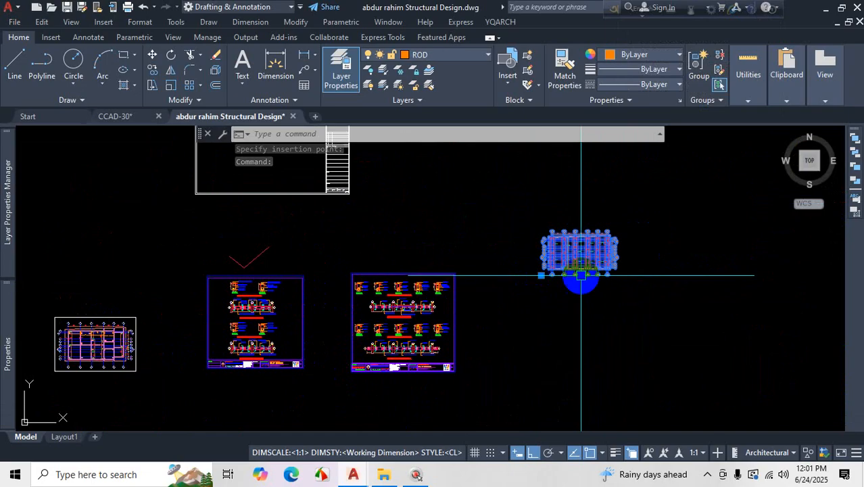
pyautogui.scroll(4, 602, 237)
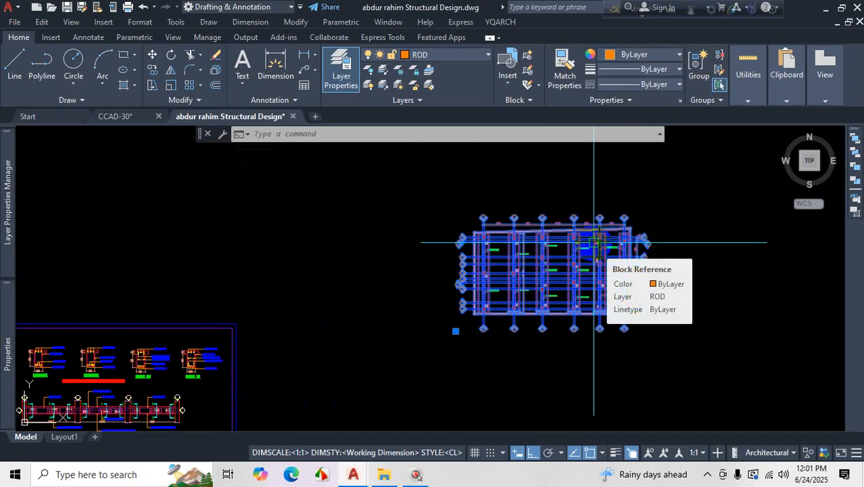
pyautogui.scroll(-5, 633, 284)
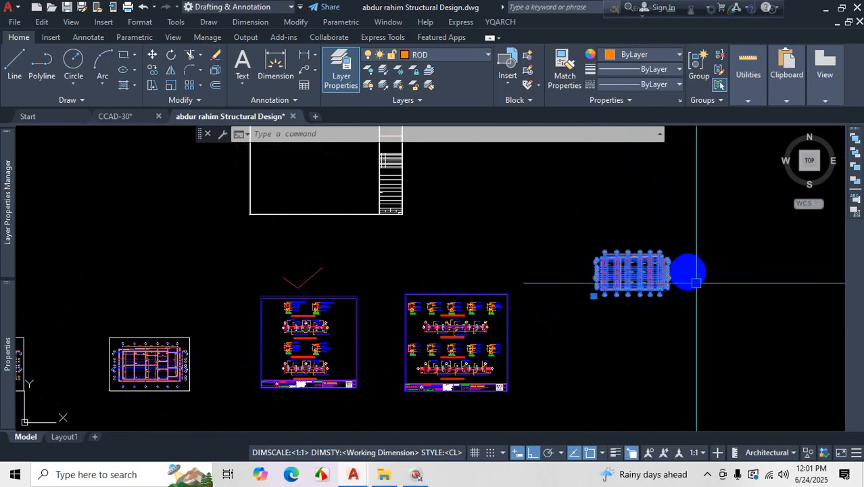
pyautogui.write('M')
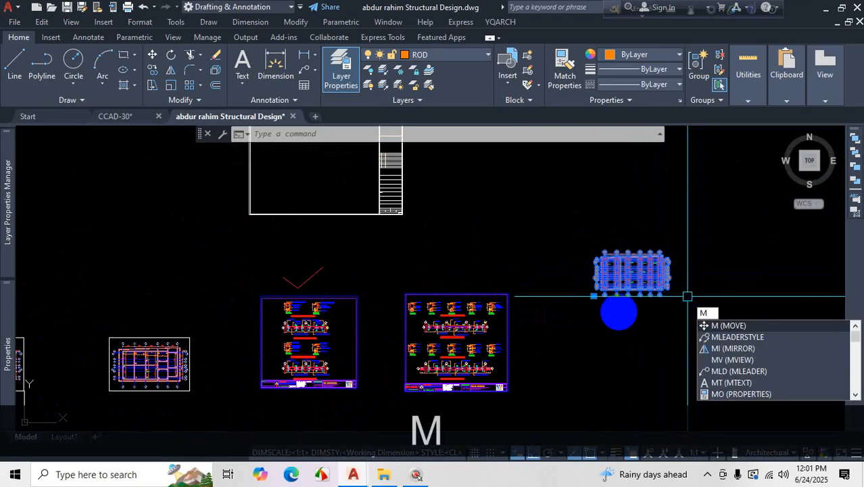
pyautogui.press('Return')
pyautogui.click(595, 297)
pyautogui.scroll(-4, 602, 298)
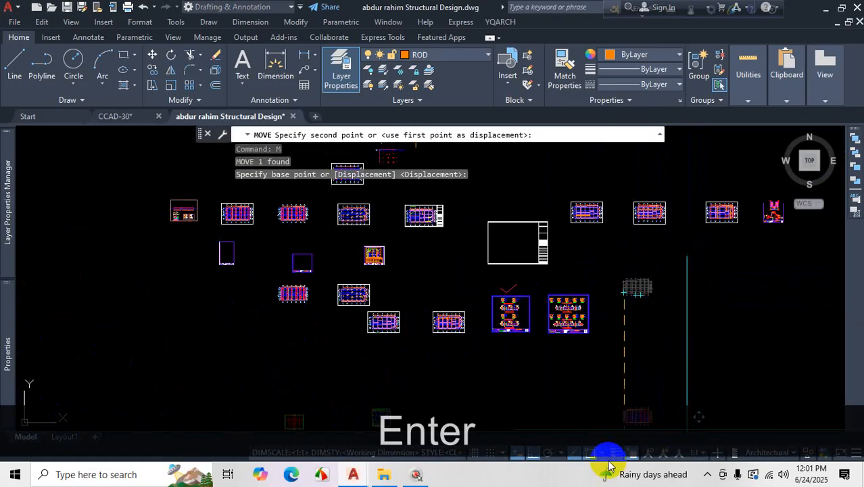
pyautogui.click(533, 453)
pyautogui.scroll(4, 507, 251)
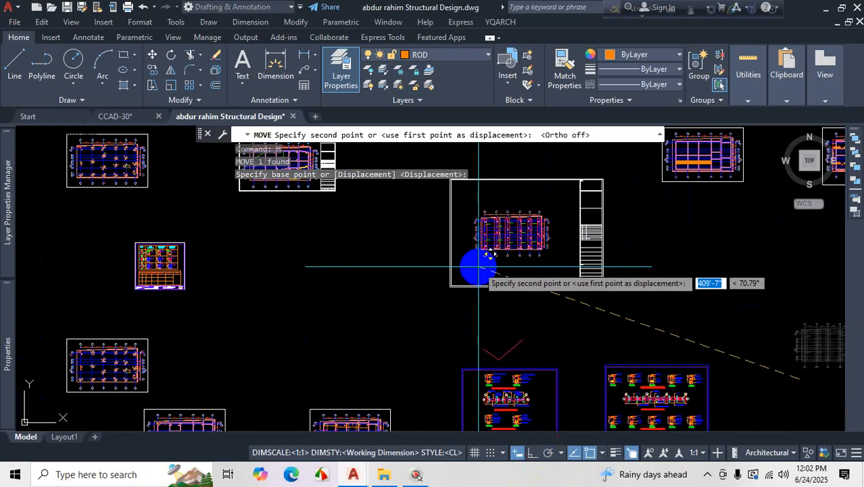
pyautogui.scroll(6, 473, 275)
pyautogui.click(465, 298)
pyautogui.scroll(-4, 472, 308)
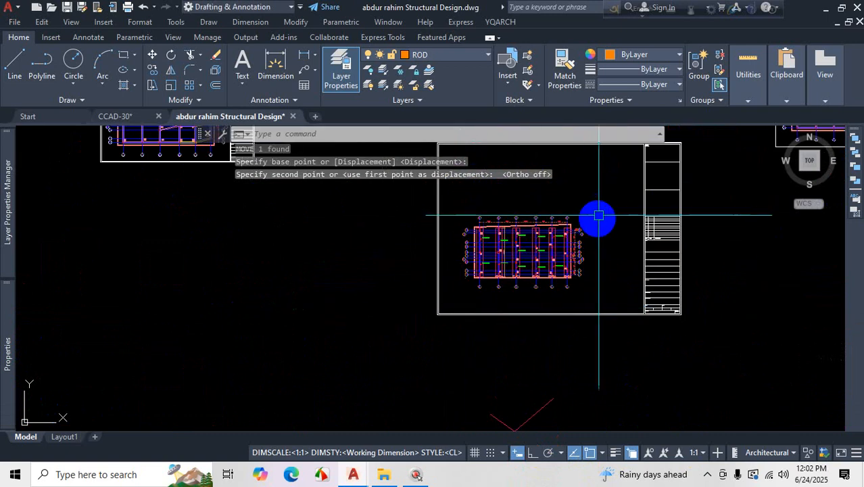
# - Move the plan block close to the lower-left inner corner of the title-block sheet's frame
pyautogui.click(599, 210)
pyautogui.click(540, 267)
pyautogui.write('m')
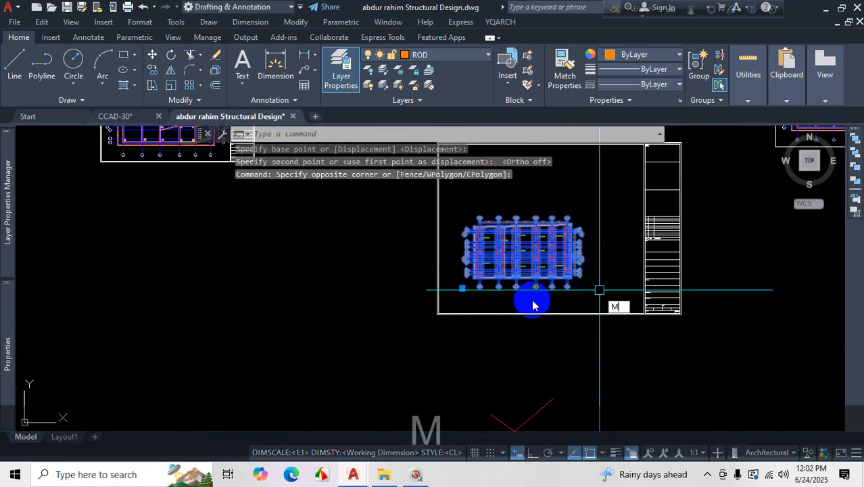
pyautogui.press('space')
pyautogui.scroll(4, 472, 293)
pyautogui.click(474, 260)
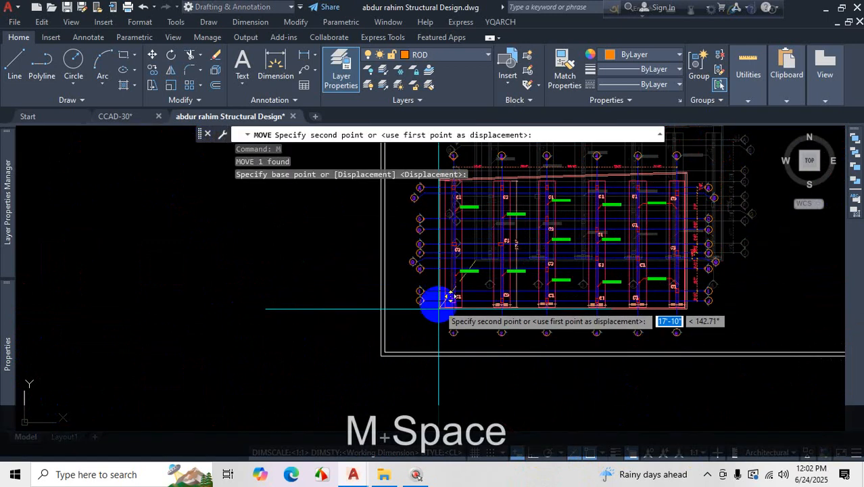
pyautogui.scroll(5, 436, 308)
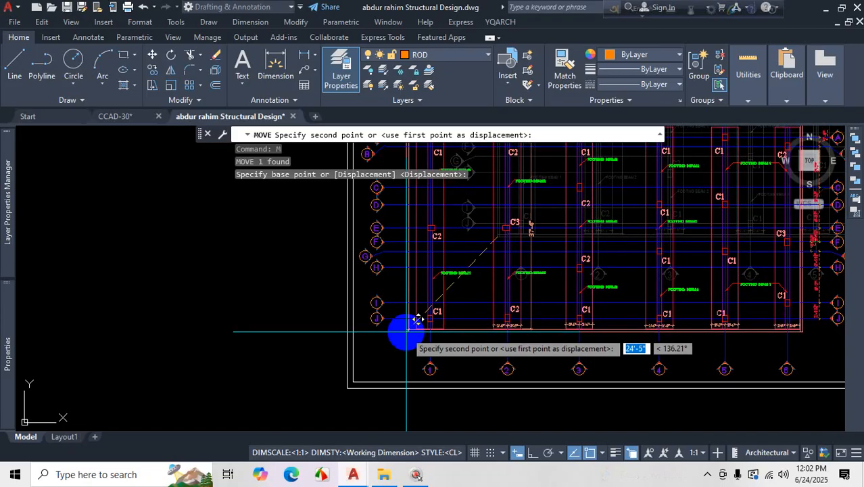
pyautogui.click(407, 331)
pyautogui.scroll(-7, 584, 303)
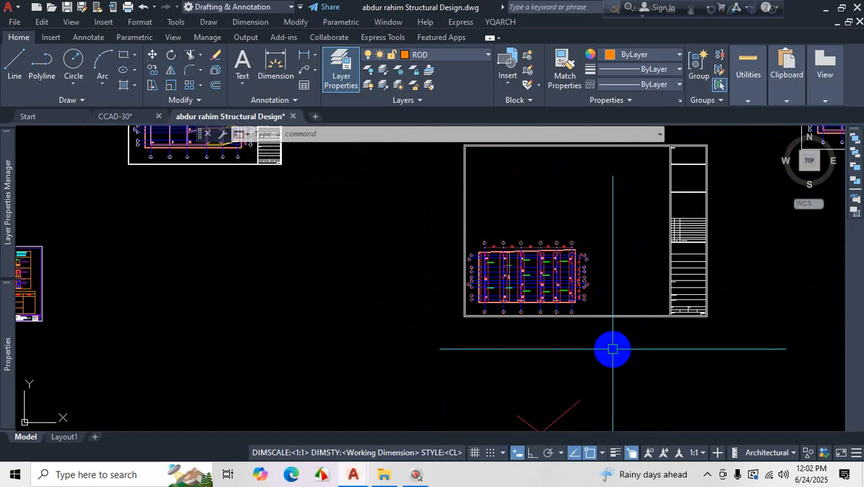
# - Scale up the plan block from the frame's inner lower-left corner until it spans most of the sheet's drawing area
pyautogui.write('sc')
pyautogui.press('space')
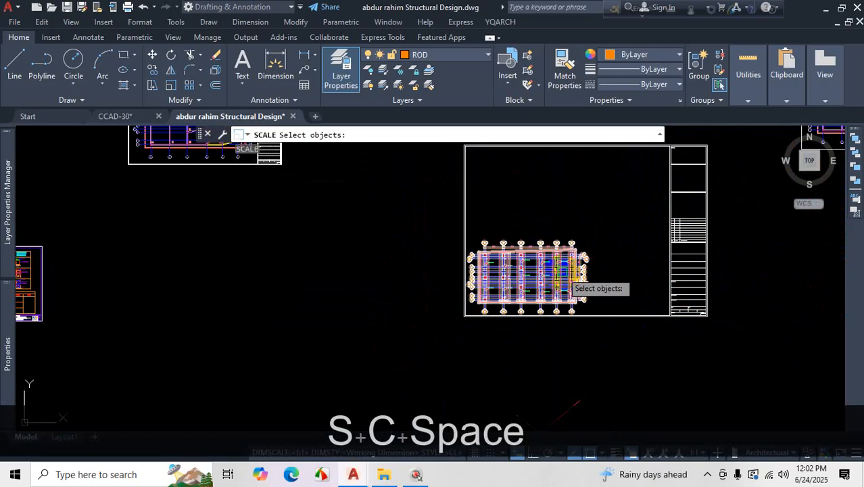
pyautogui.click(580, 267)
pyautogui.press('space')
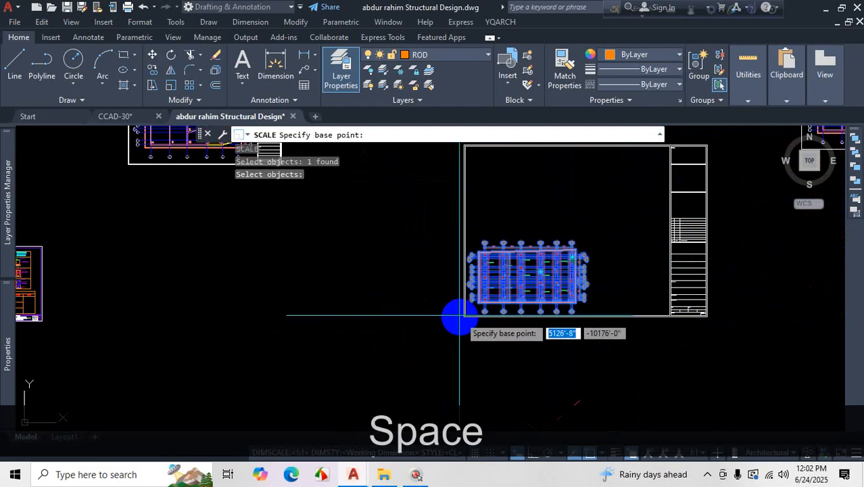
pyautogui.scroll(3, 470, 315)
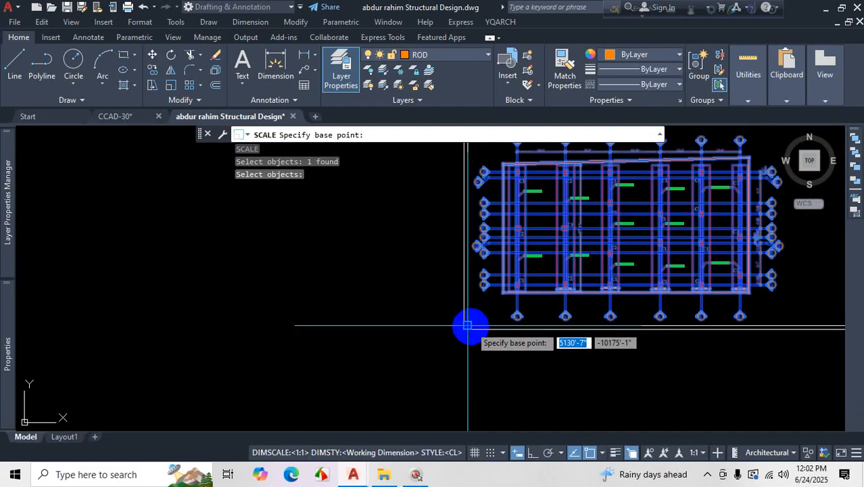
pyautogui.click(471, 323)
pyautogui.scroll(-4, 598, 277)
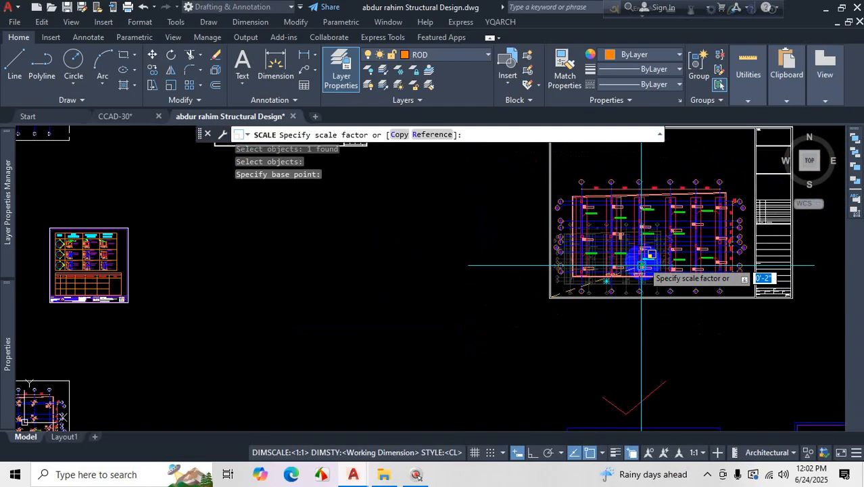
pyautogui.click(641, 265)
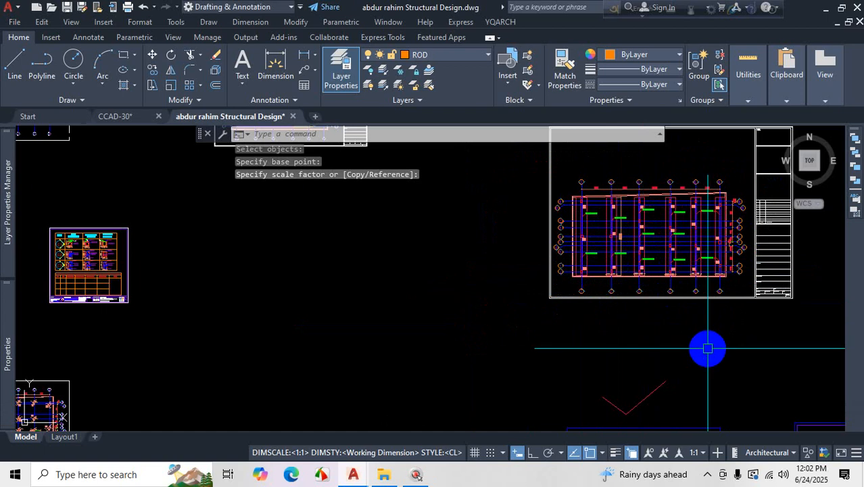
# - Shift the enlarged plan block slightly to centre it in the sheet's drawing area beside the title block
pyautogui.scroll(-2, 710, 210)
pyautogui.scroll(2, 676, 223)
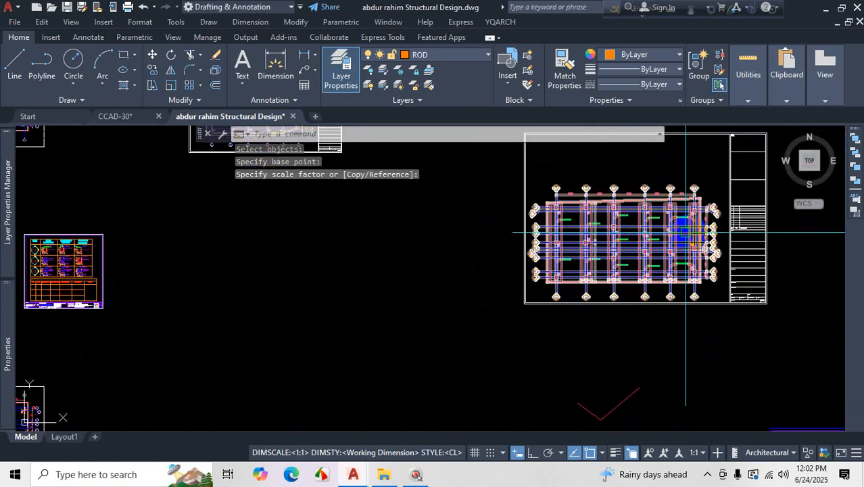
pyautogui.click(700, 170)
pyautogui.click(643, 290)
pyautogui.write('m')
pyautogui.press('space')
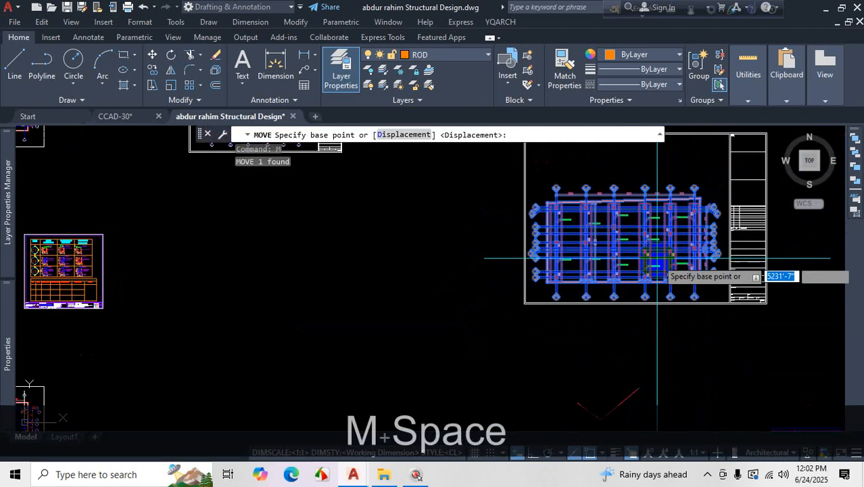
pyautogui.click(650, 247)
pyautogui.click(643, 248)
pyautogui.scroll(-3, 727, 267)
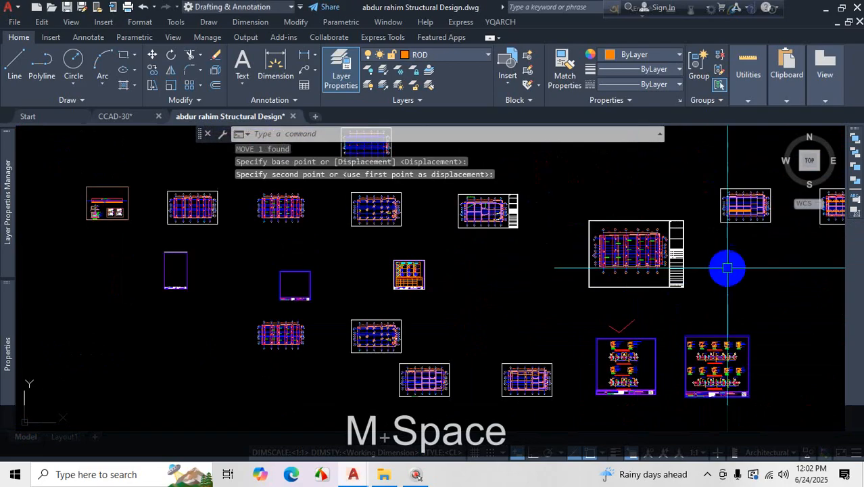
pyautogui.scroll(3, 727, 268)
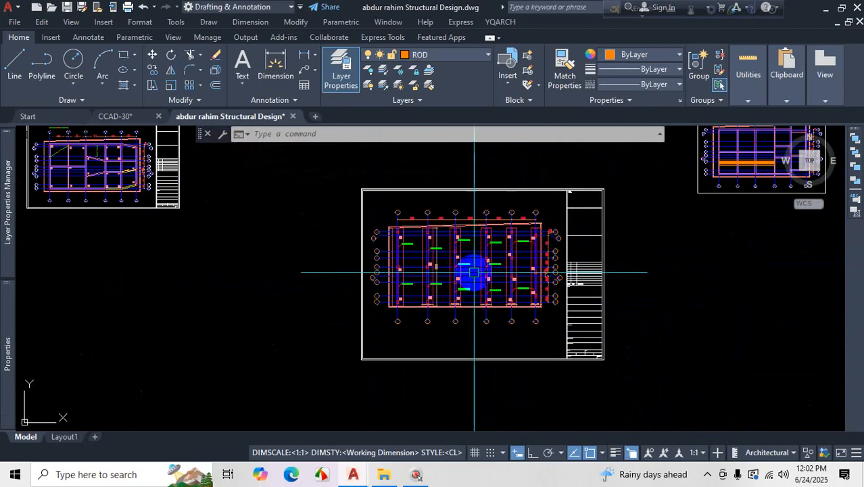
pyautogui.scroll(5, 453, 231)
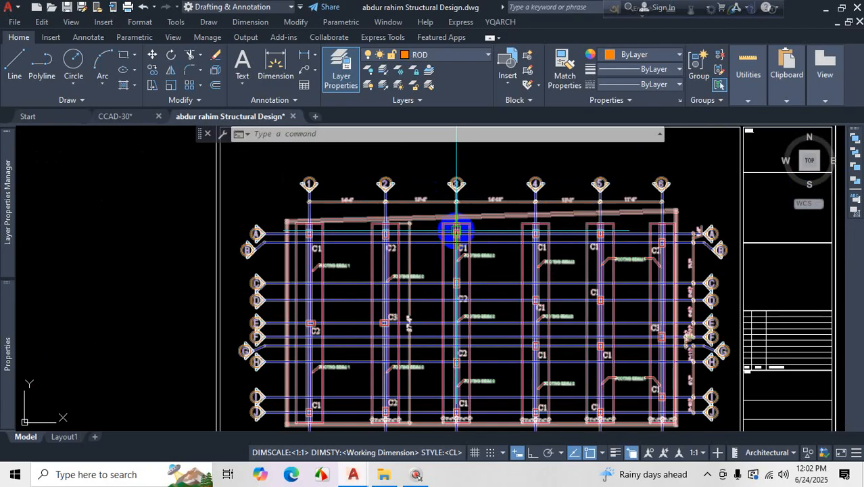
pyautogui.scroll(-3, 466, 199)
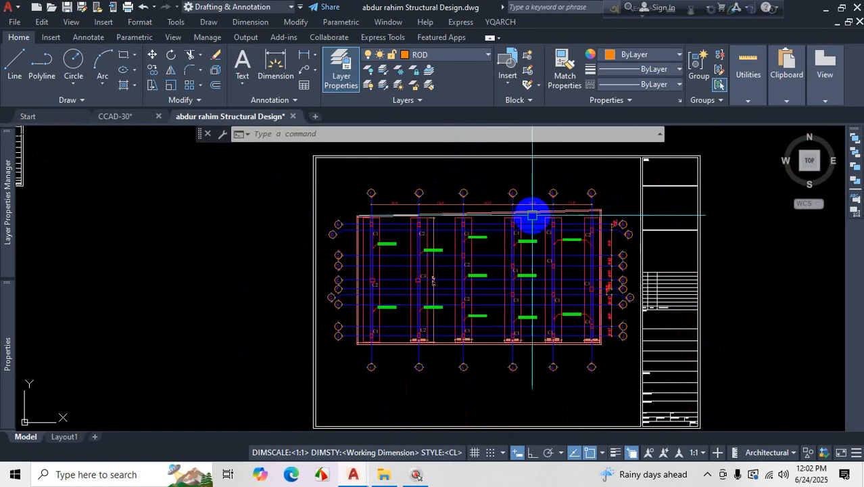
pyautogui.moveTo(465, 255)
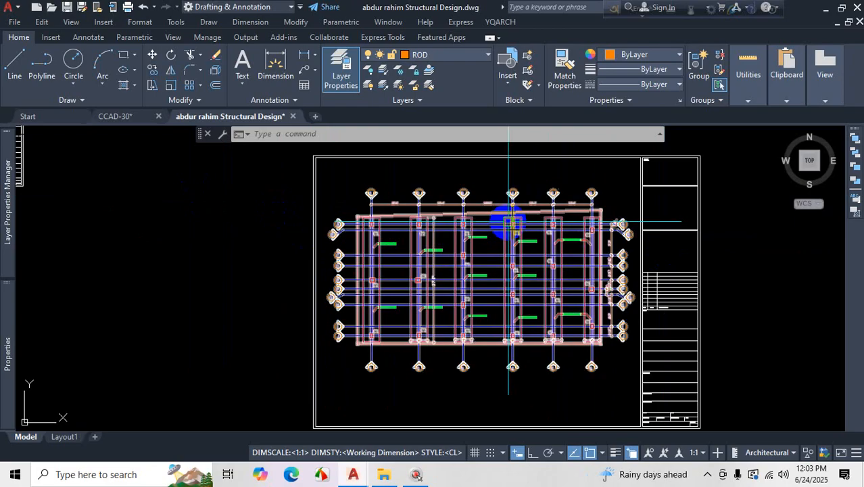
pyautogui.scroll(-4, 513, 222)
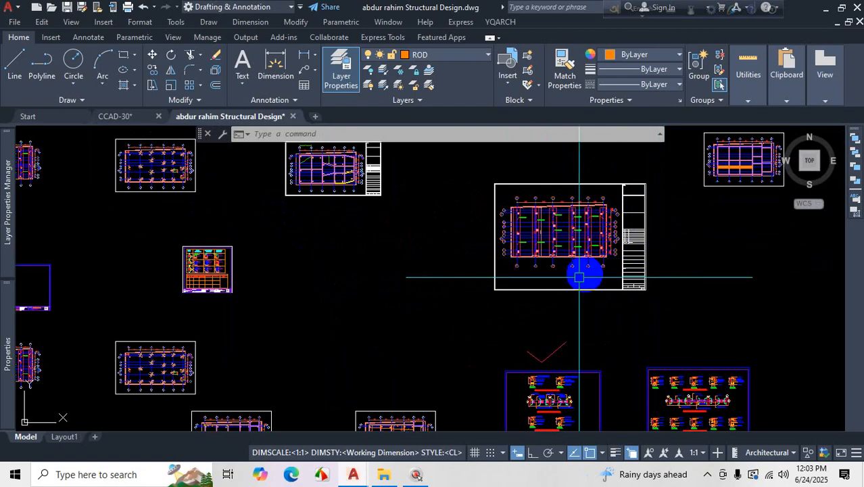
# - Compare the footing plan block in its title-block sheet with the unblocked grade beam plan in the neighbouring sheet
pyautogui.scroll(-5, 579, 250)
pyautogui.scroll(7, 560, 245)
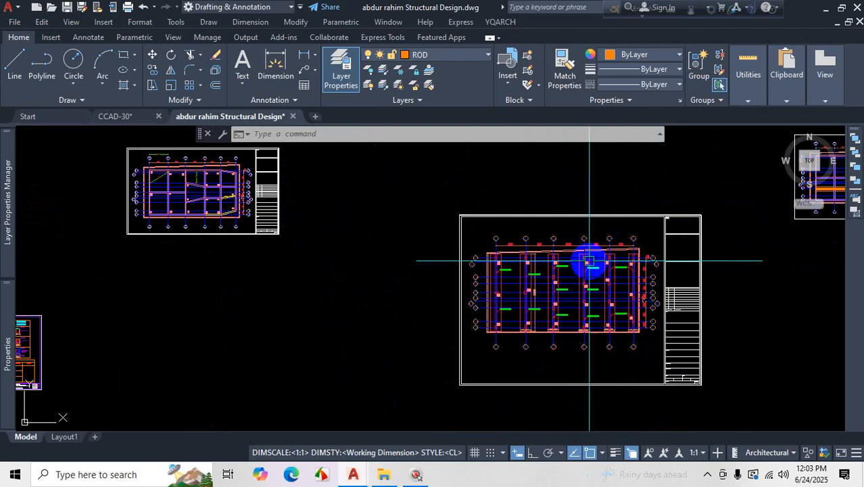
pyautogui.scroll(3, 178, 155)
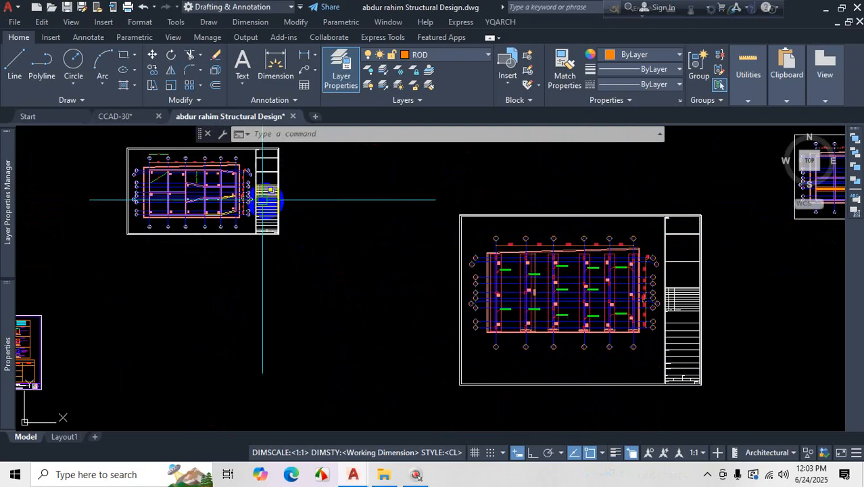
pyautogui.scroll(-5, 707, 400)
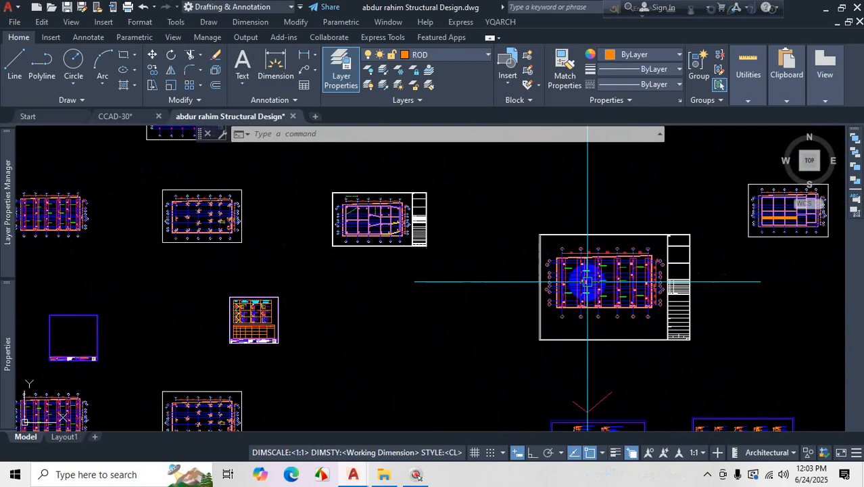
pyautogui.scroll(3, 604, 281)
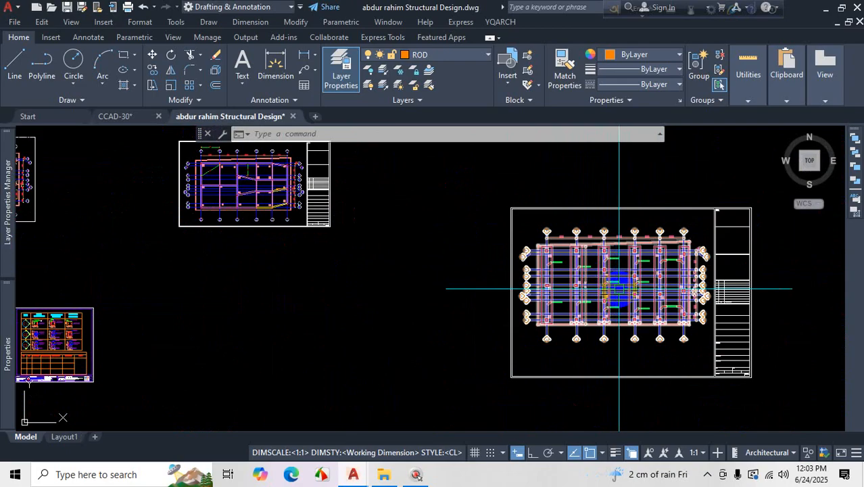
pyautogui.scroll(2, 675, 280)
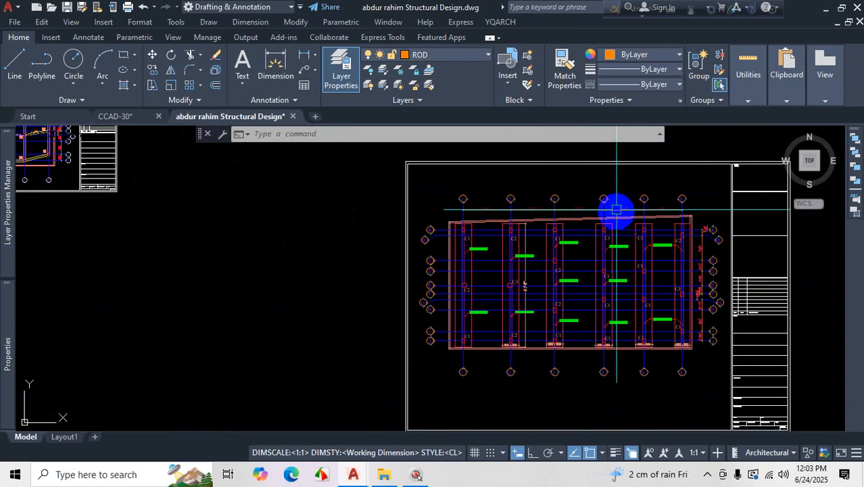
pyautogui.scroll(-4, 631, 235)
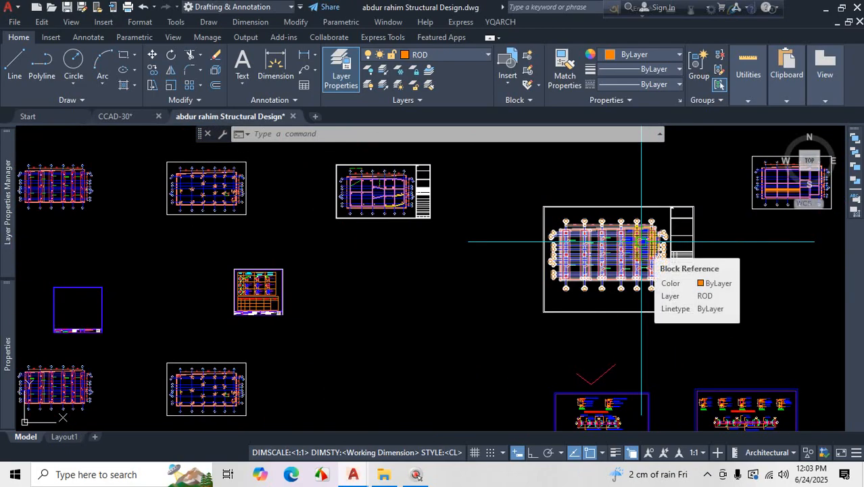
pyautogui.scroll(-2, 641, 240)
pyautogui.scroll(5, 517, 162)
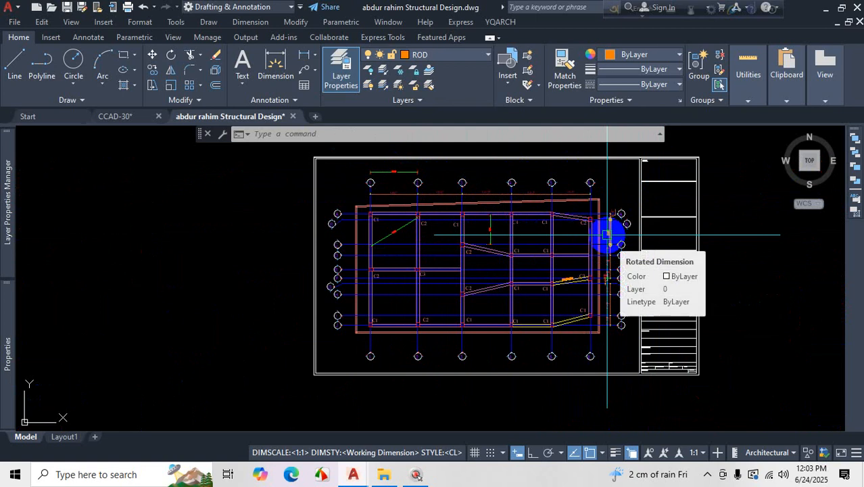
pyautogui.scroll(-4, 608, 235)
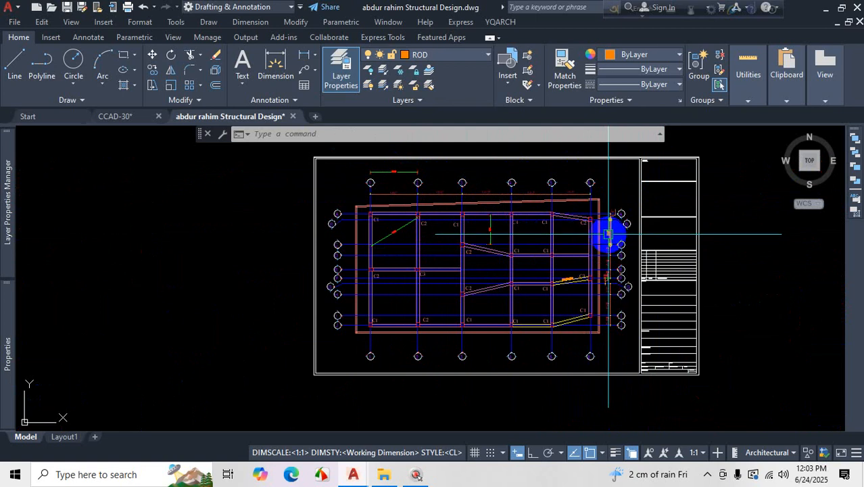
pyautogui.scroll(4, 687, 238)
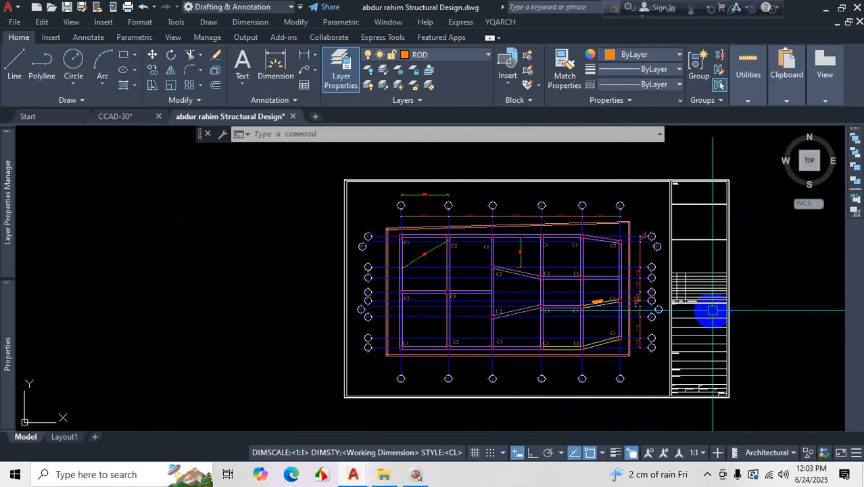
pyautogui.scroll(-2, 551, 222)
pyautogui.scroll(2, 554, 224)
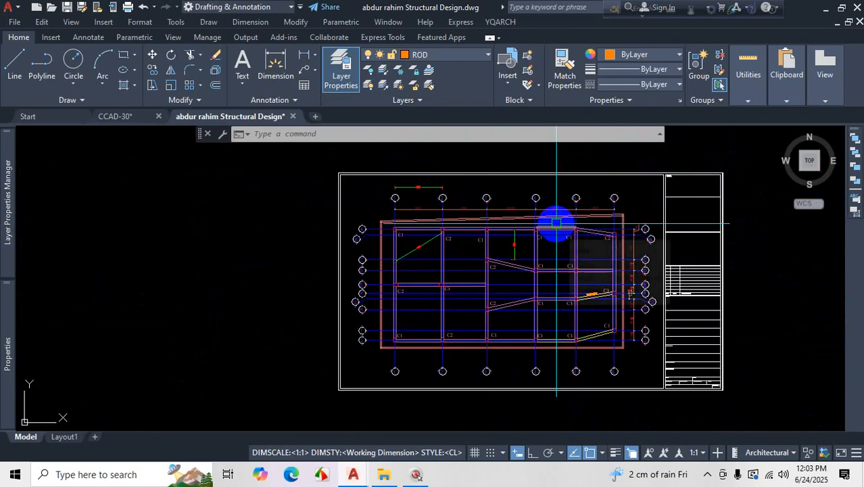
pyautogui.moveTo(556, 222)
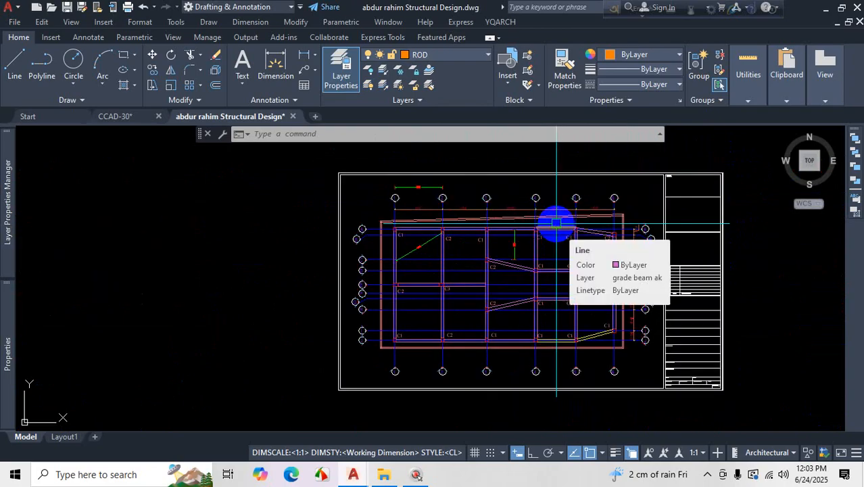
pyautogui.scroll(-5, 556, 222)
pyautogui.scroll(3, 583, 224)
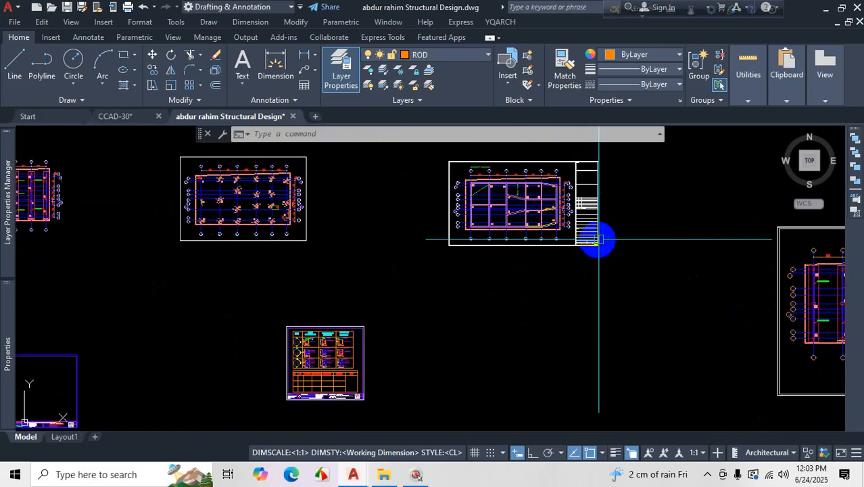
pyautogui.scroll(-4, 597, 238)
pyautogui.scroll(3, 600, 238)
pyautogui.scroll(2, 595, 230)
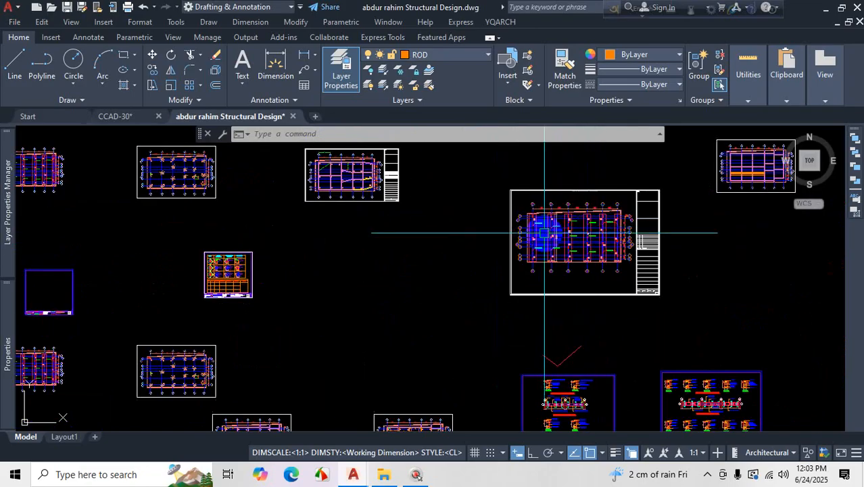
pyautogui.scroll(5, 615, 217)
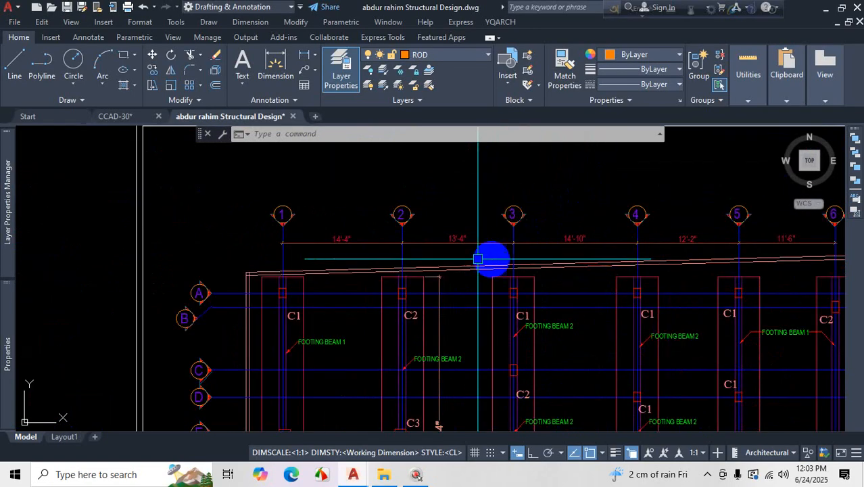
pyautogui.scroll(2, 693, 238)
pyautogui.scroll(-5, 521, 232)
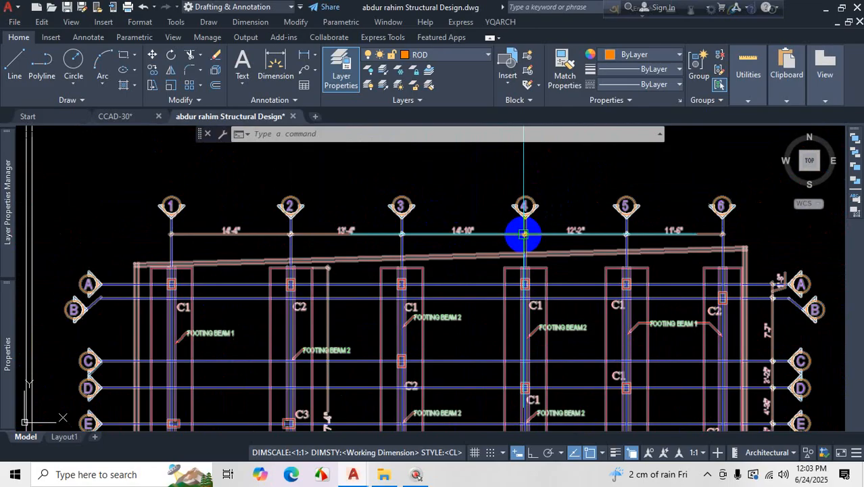
pyautogui.scroll(5, 444, 195)
pyautogui.scroll(-5, 445, 195)
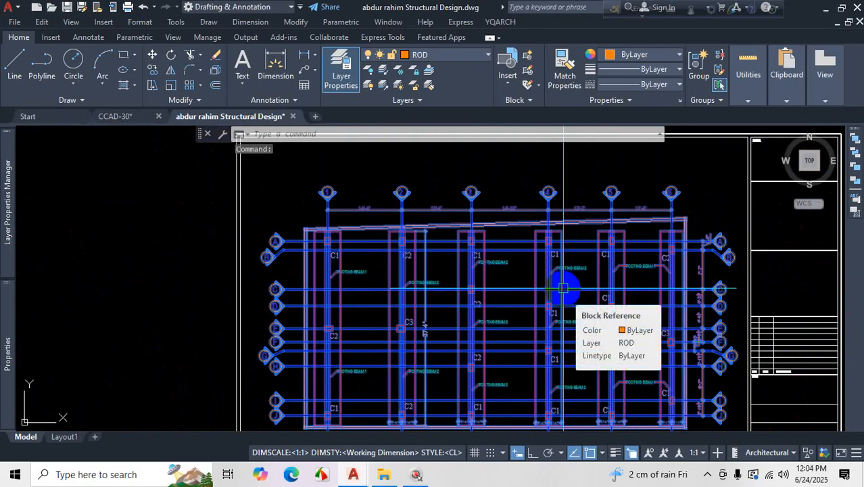
pyautogui.press('Escape')
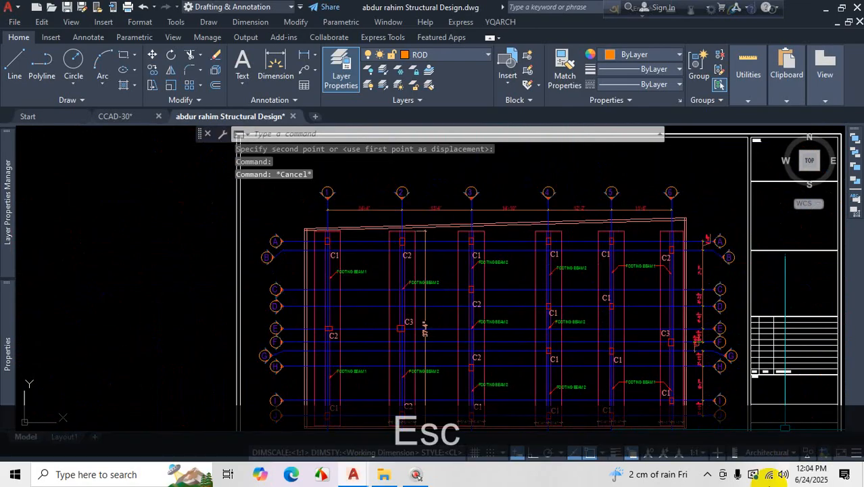
pyautogui.click(709, 475)
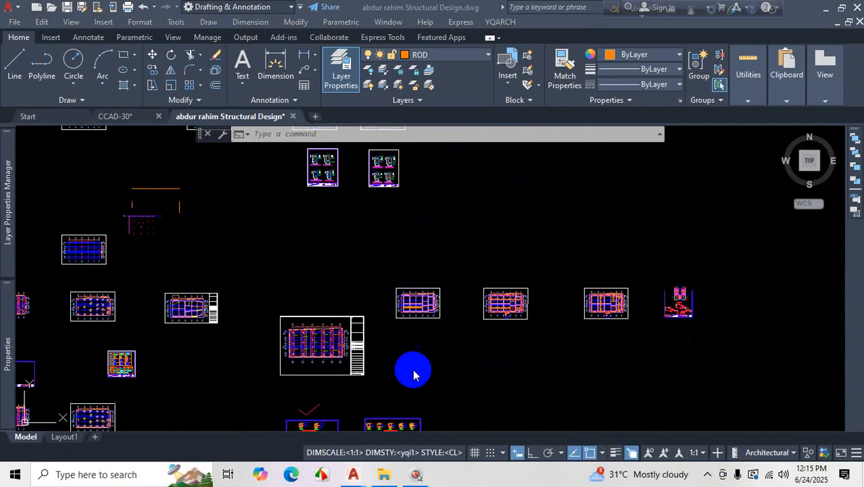
pyautogui.scroll(-5, 381, 378)
pyautogui.scroll(8, 492, 270)
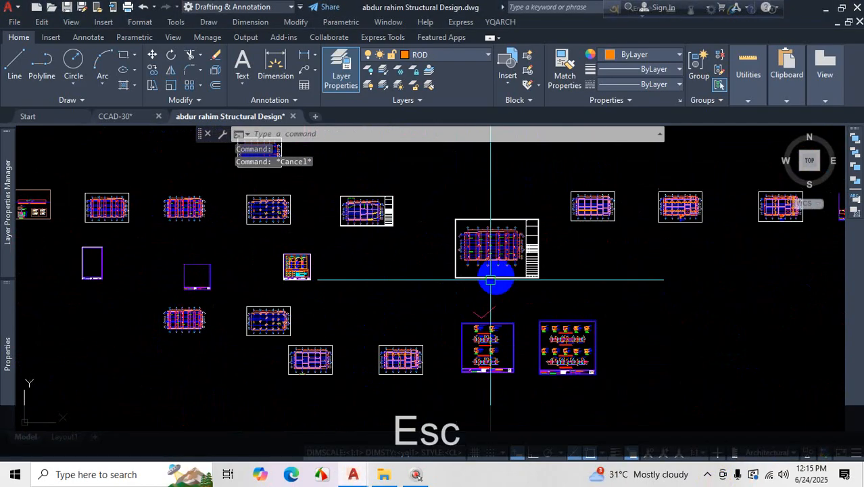
pyautogui.scroll(-4, 521, 230)
pyautogui.scroll(4, 518, 217)
pyautogui.scroll(-2, 541, 197)
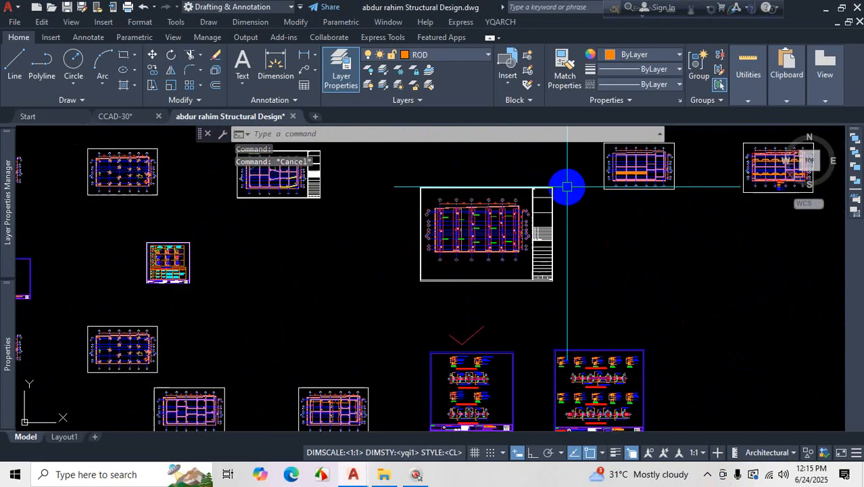
pyautogui.scroll(4, 568, 197)
pyautogui.scroll(-2, 572, 216)
pyautogui.scroll(-2, 571, 221)
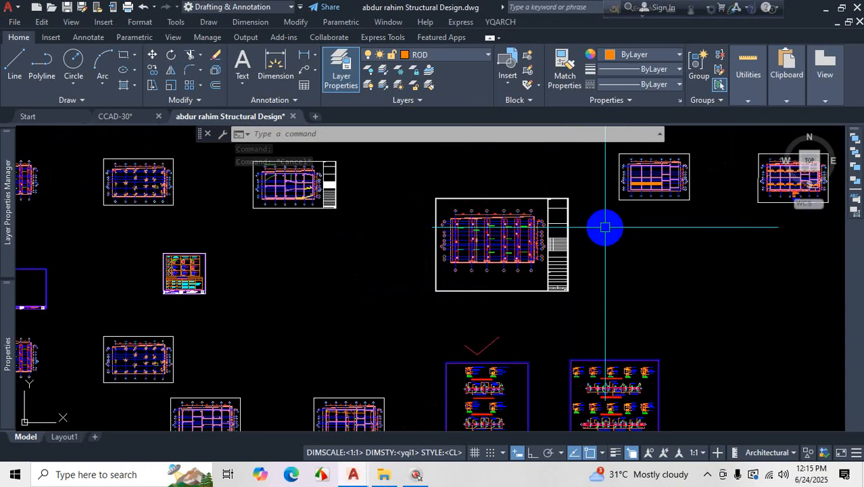
# - Open the plot settings, choose the DWG To PDF.pc3 plotter and set the plot area to Window
pyautogui.hotkey('ctrl', 'p')
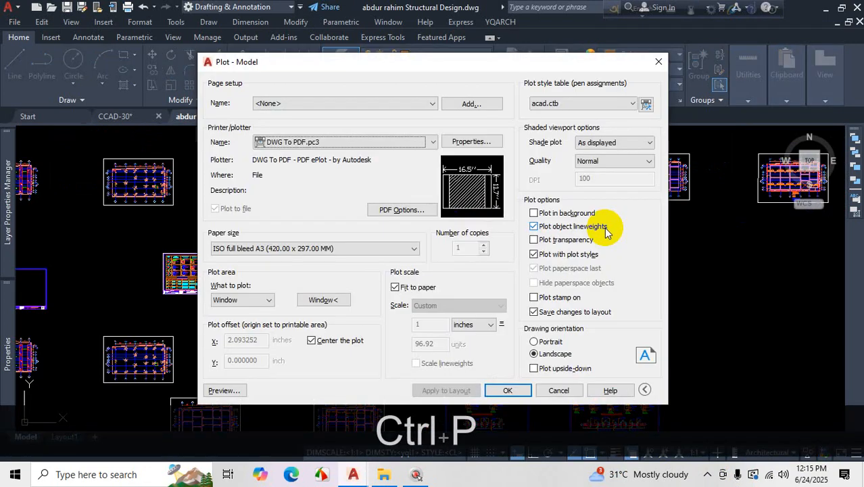
pyautogui.click(347, 143)
pyautogui.click(342, 313)
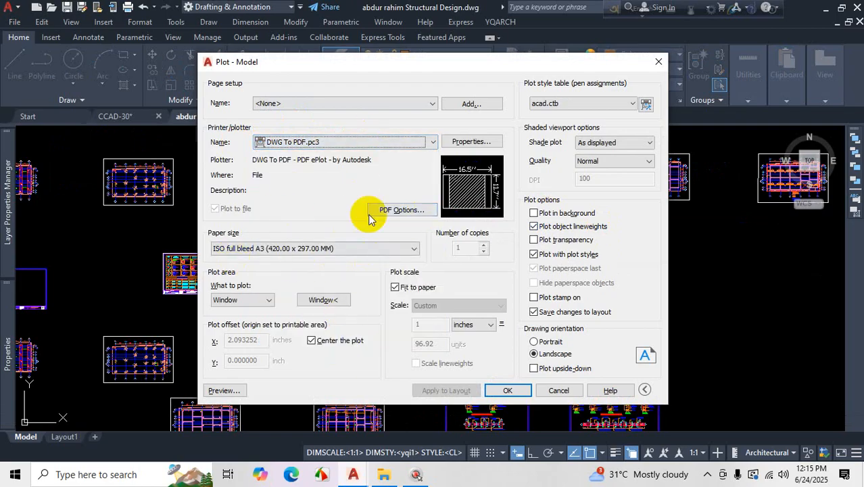
pyautogui.moveTo(446, 71); pyautogui.dragTo(526, 25)
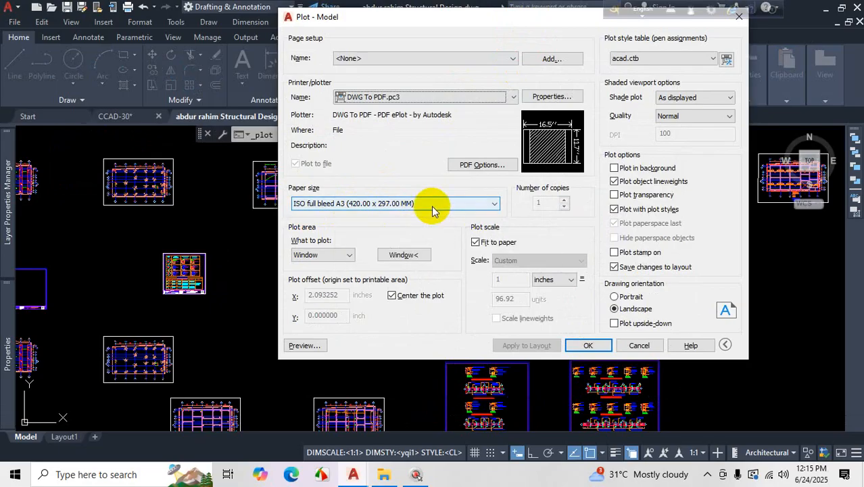
pyautogui.click(335, 255)
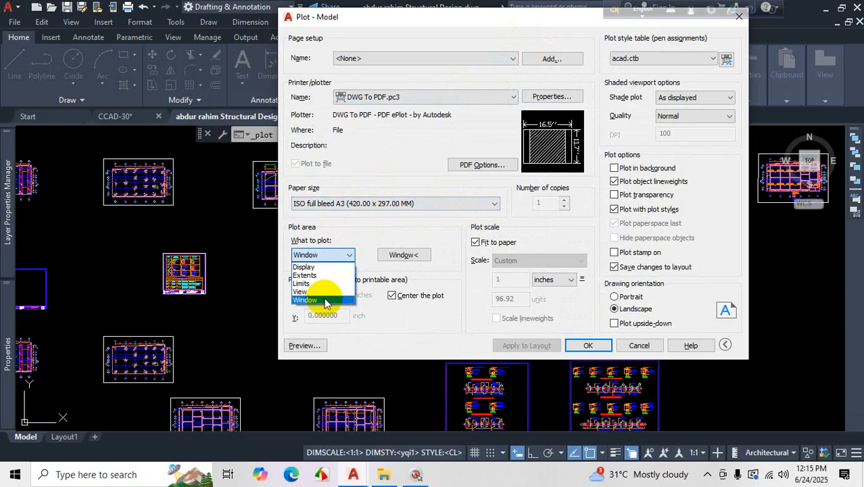
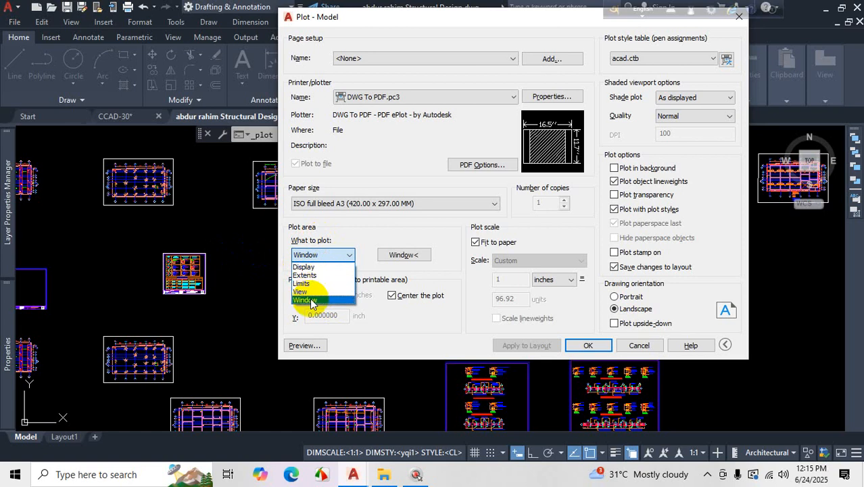
pyautogui.click(310, 300)
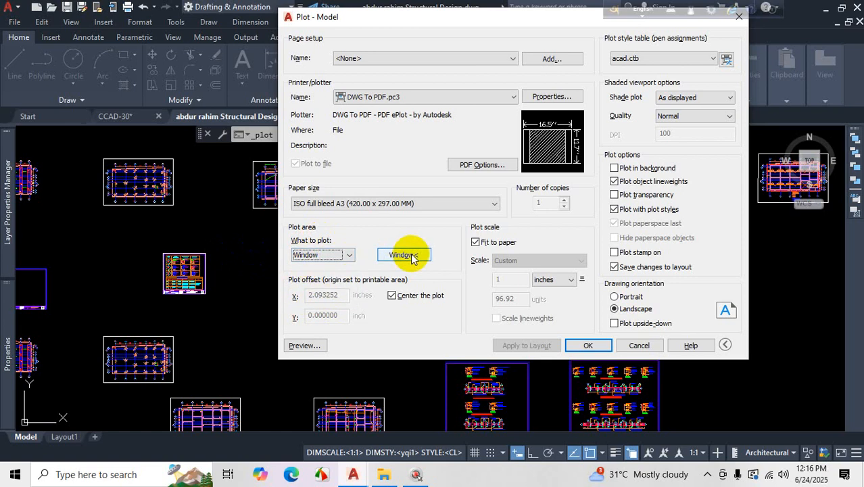
# - Switch the plot area to Display and back to Window
pyautogui.click(350, 255)
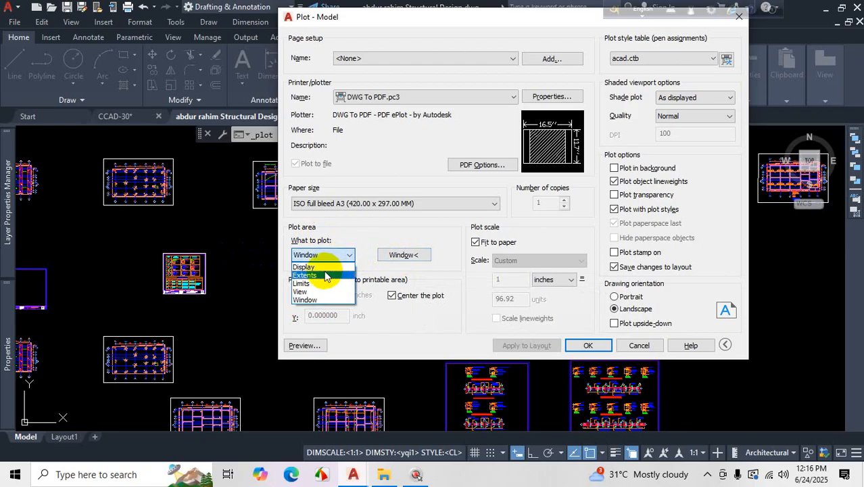
pyautogui.click(320, 263)
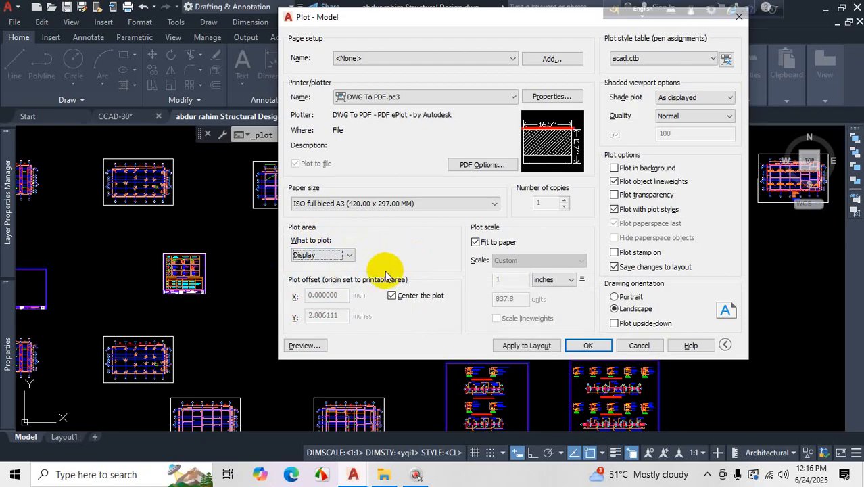
pyautogui.click(330, 255)
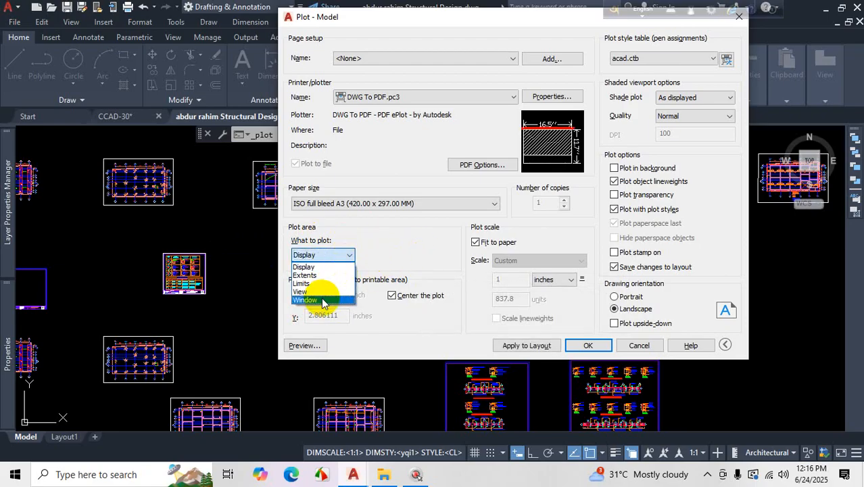
pyautogui.click(318, 297)
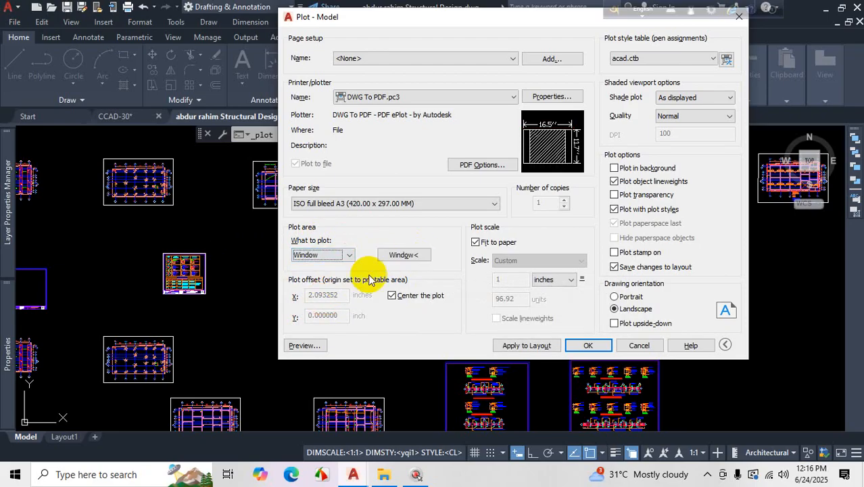
# - Define the plot window around the footing plan's title-block sheet, from its upper-left outer frame corner to the lower-right one
pyautogui.click(412, 256)
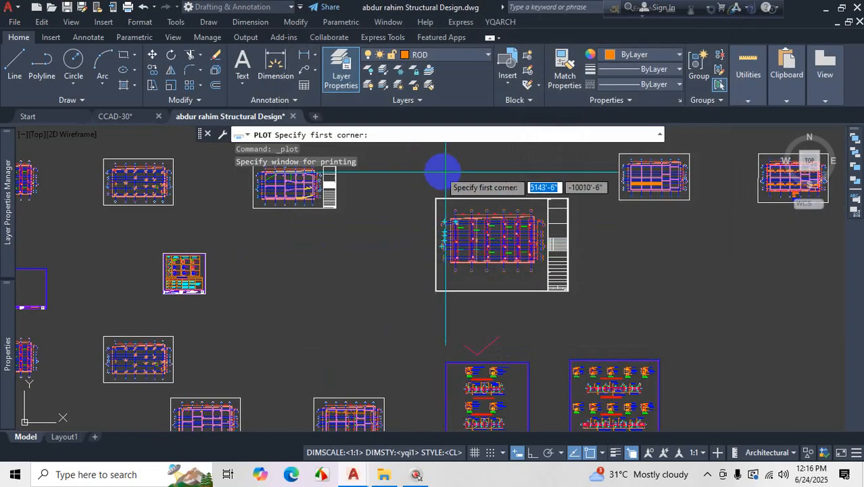
pyautogui.scroll(2, 424, 201)
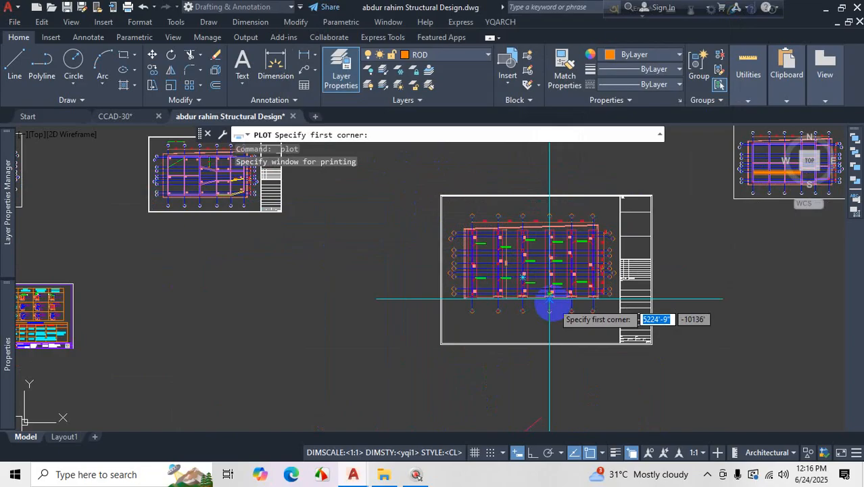
pyautogui.scroll(4, 439, 218)
pyautogui.scroll(8, 423, 219)
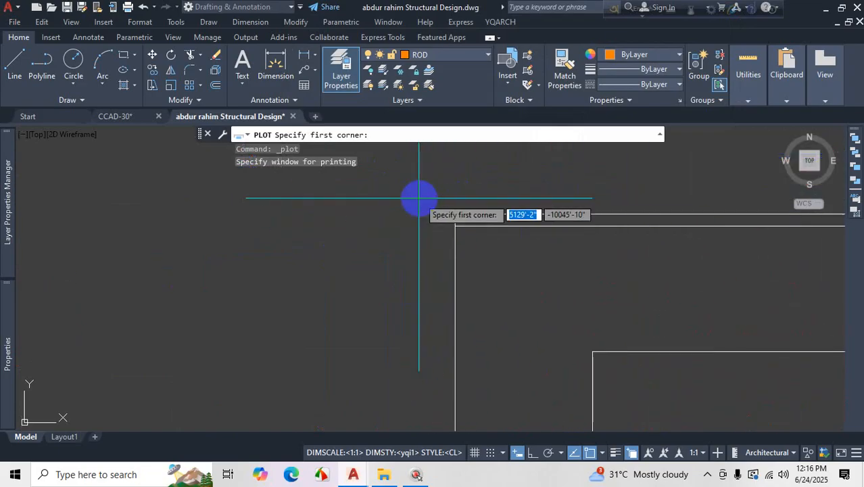
pyautogui.scroll(4, 449, 206)
pyautogui.scroll(6, 460, 225)
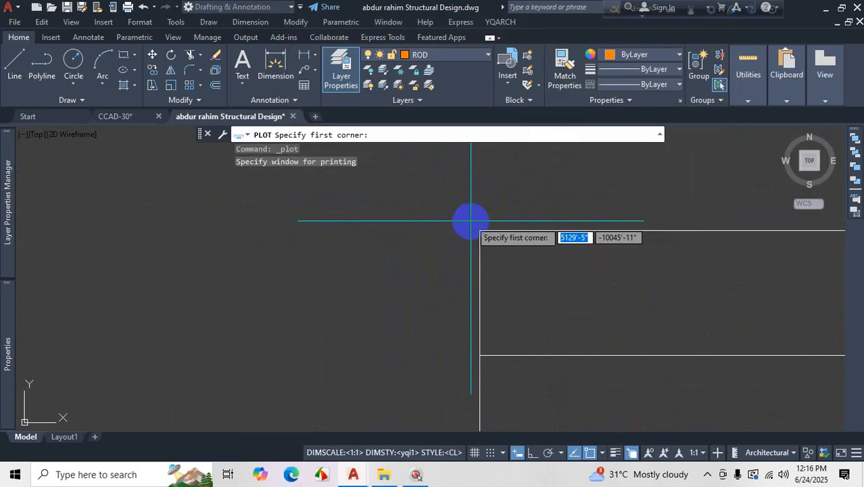
pyautogui.scroll(4, 472, 220)
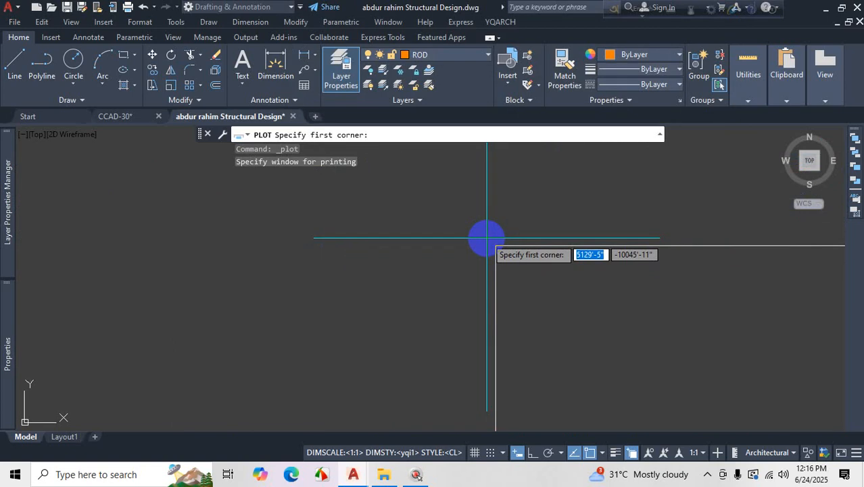
pyautogui.click(487, 238)
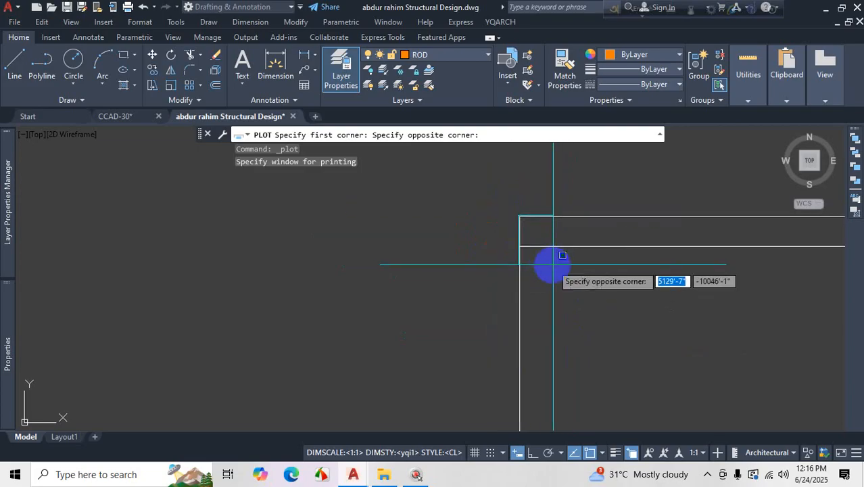
pyautogui.scroll(-6, 530, 220)
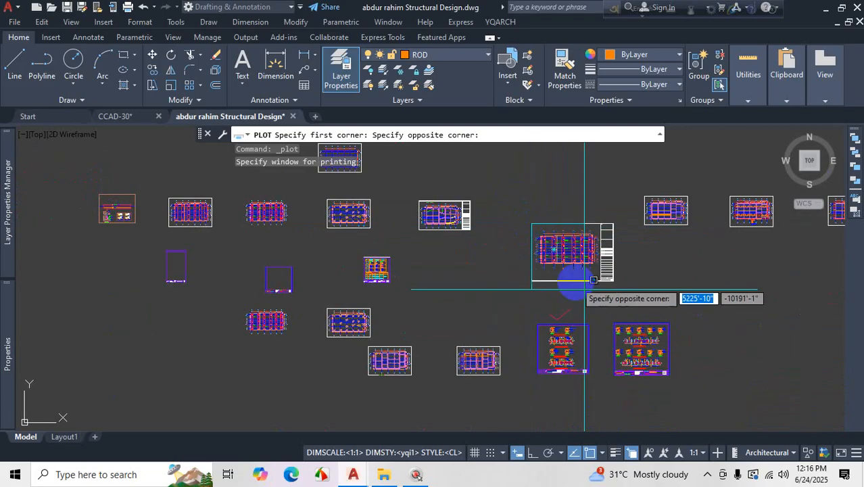
pyautogui.scroll(4, 630, 279)
pyautogui.scroll(5, 630, 279)
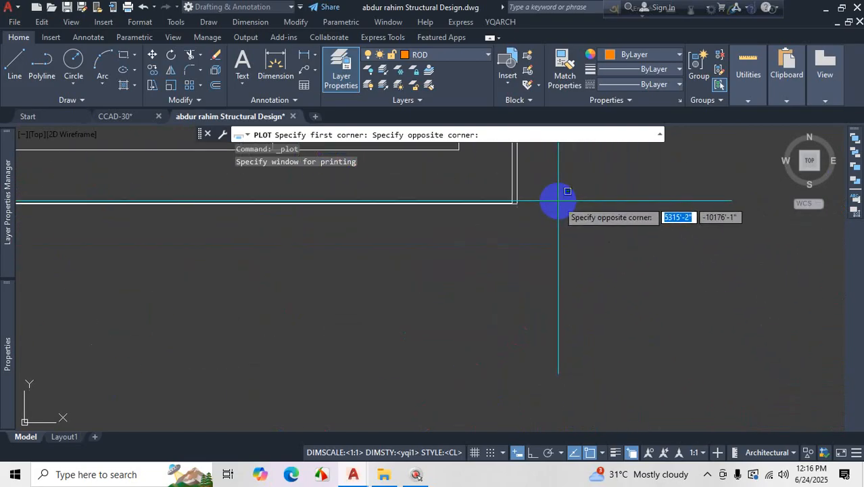
pyautogui.scroll(2, 480, 209)
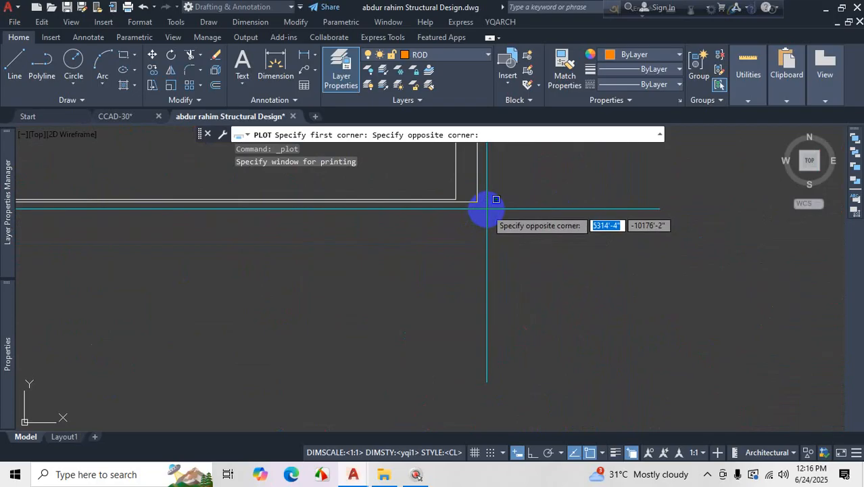
pyautogui.click(482, 209)
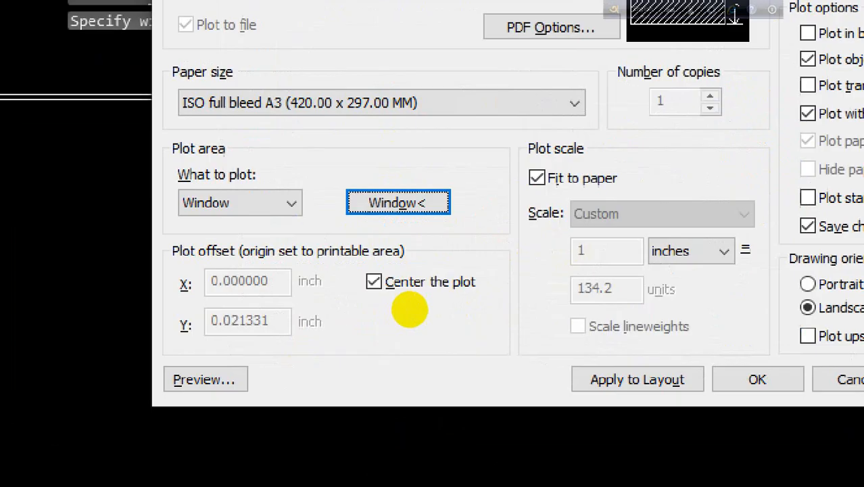
# - Switch Center the plot off and back on in the plot offset settings
pyautogui.moveTo(392, 312)
pyautogui.mouseDown()
pyautogui.moveTo(451, 311)
pyautogui.moveTo(454, 280)
pyautogui.moveTo(384, 281)
pyautogui.moveTo(391, 322)
pyautogui.mouseUp()
pyautogui.hotkey('ctrl', '1')
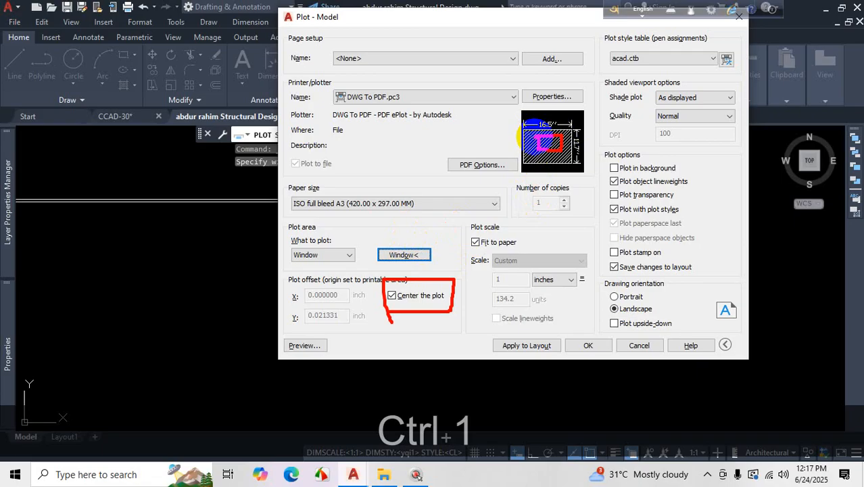
pyautogui.press('Escape')
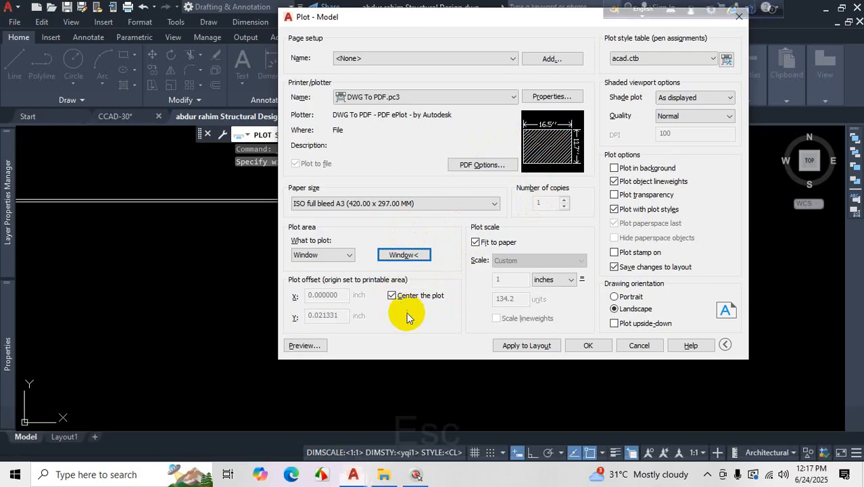
pyautogui.click(393, 295)
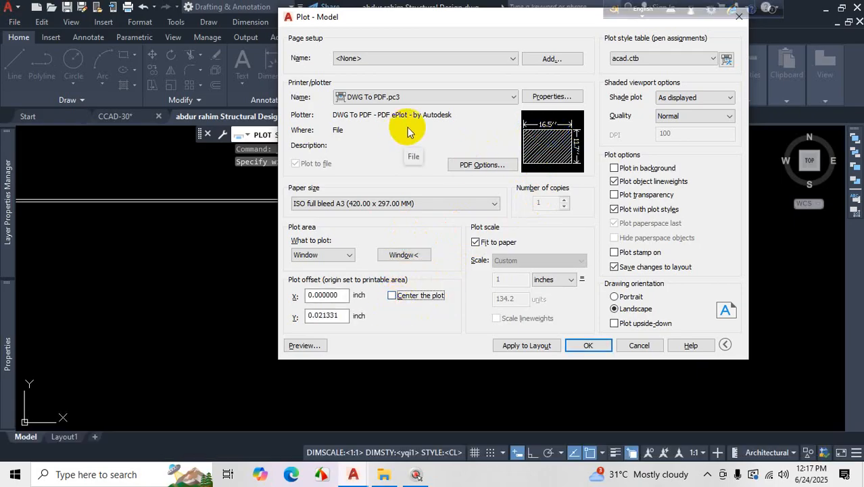
pyautogui.click(394, 296)
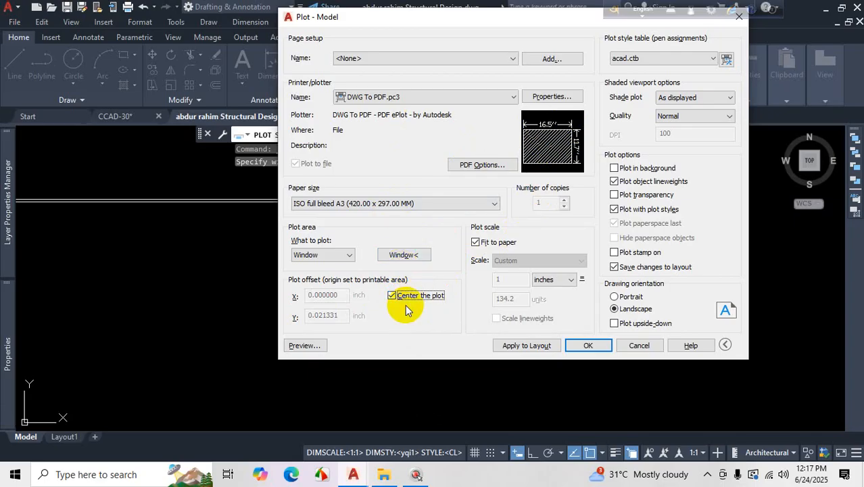
# - Switch Fit to paper off and back on in the plot scale settings
pyautogui.hotkey('ctrl', '1')
pyautogui.click(535, 276)
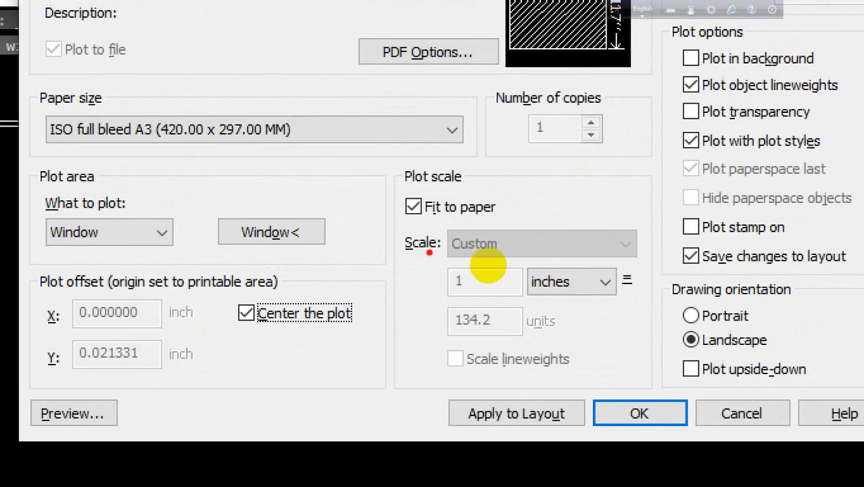
pyautogui.moveTo(395, 228)
pyautogui.mouseDown()
pyautogui.moveTo(406, 368)
pyautogui.moveTo(653, 362)
pyautogui.moveTo(676, 235)
pyautogui.moveTo(431, 224)
pyautogui.mouseUp()
pyautogui.moveTo(403, 187)
pyautogui.mouseDown()
pyautogui.moveTo(420, 215)
pyautogui.moveTo(495, 180)
pyautogui.mouseUp()
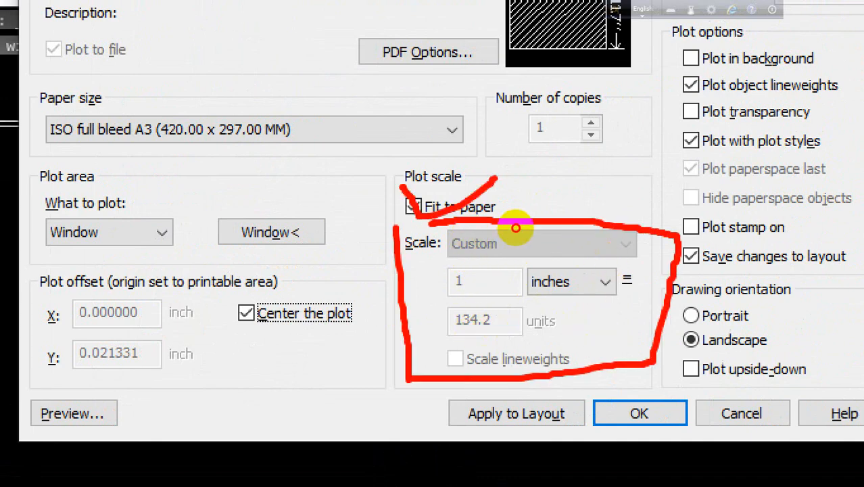
pyautogui.moveTo(518, 313); pyautogui.dragTo(583, 293)
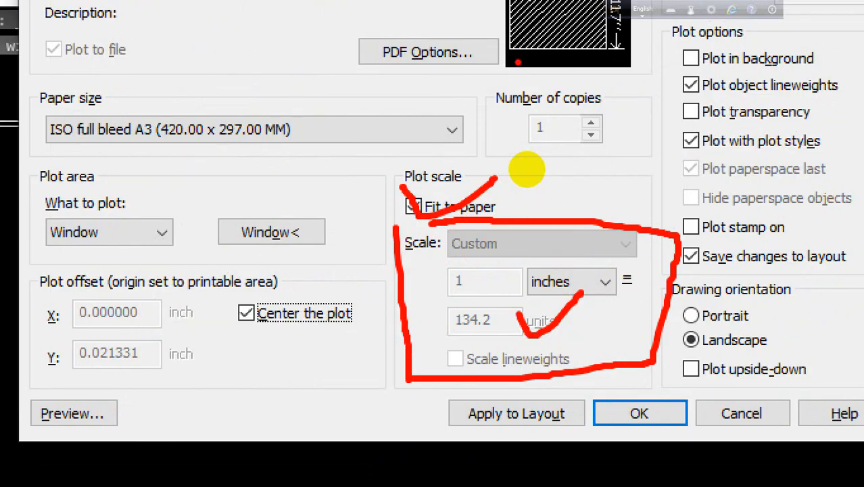
pyautogui.press('Escape')
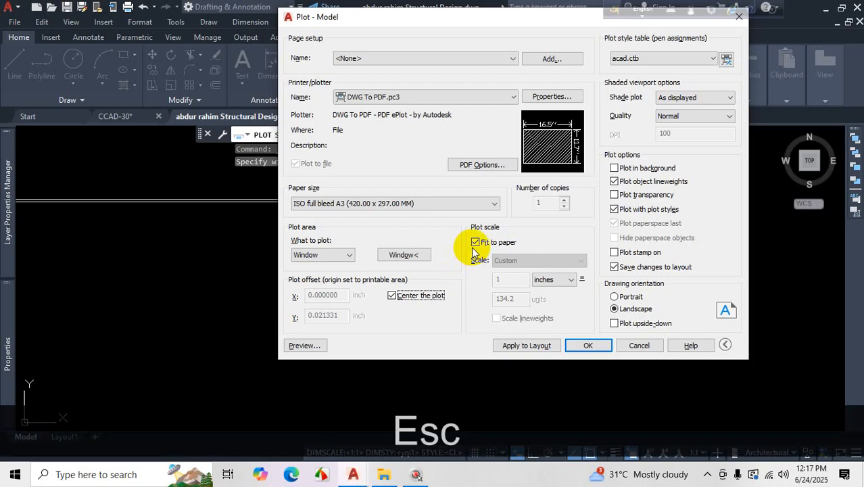
pyautogui.click(476, 241)
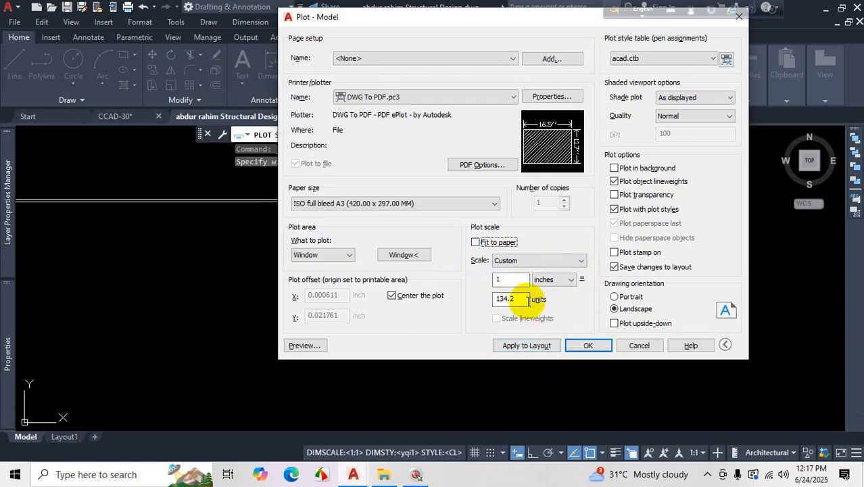
pyautogui.click(476, 243)
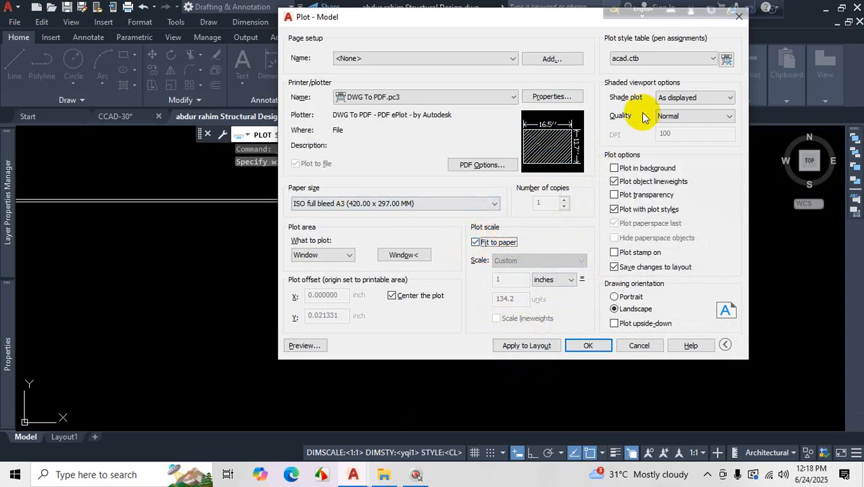
# - Set the shaded viewport quality to Maximum for the plot
pyautogui.hotkey('ctrl', '1')
pyautogui.click(697, 58)
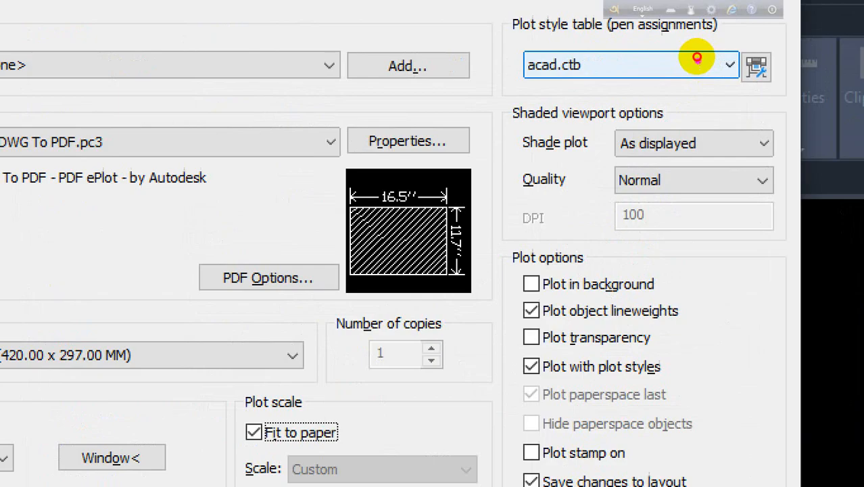
pyautogui.moveTo(648, 32)
pyautogui.mouseDown()
pyautogui.moveTo(612, 65)
pyautogui.moveTo(852, 74)
pyautogui.moveTo(595, 3)
pyautogui.mouseUp()
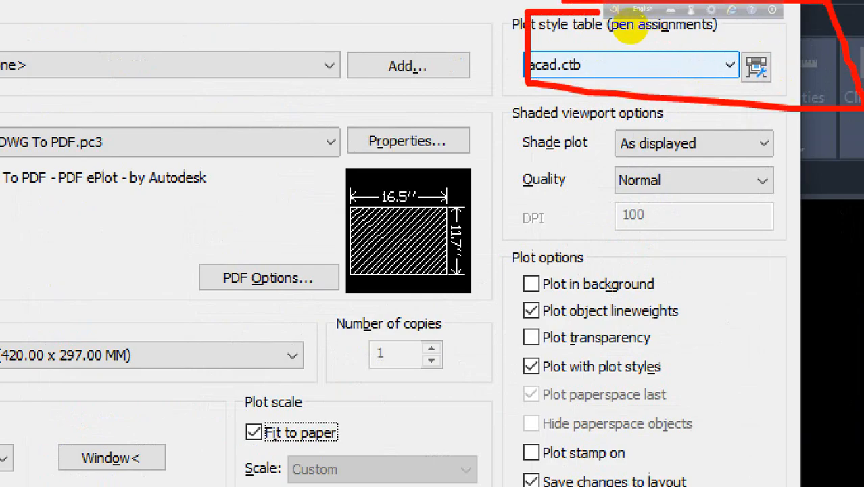
pyautogui.moveTo(497, 207); pyautogui.dragTo(859, 206)
pyautogui.press('Escape')
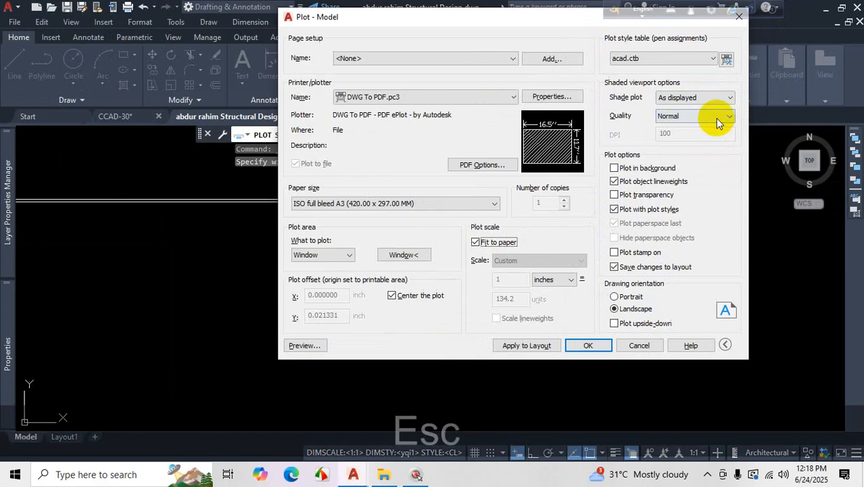
pyautogui.click(716, 117)
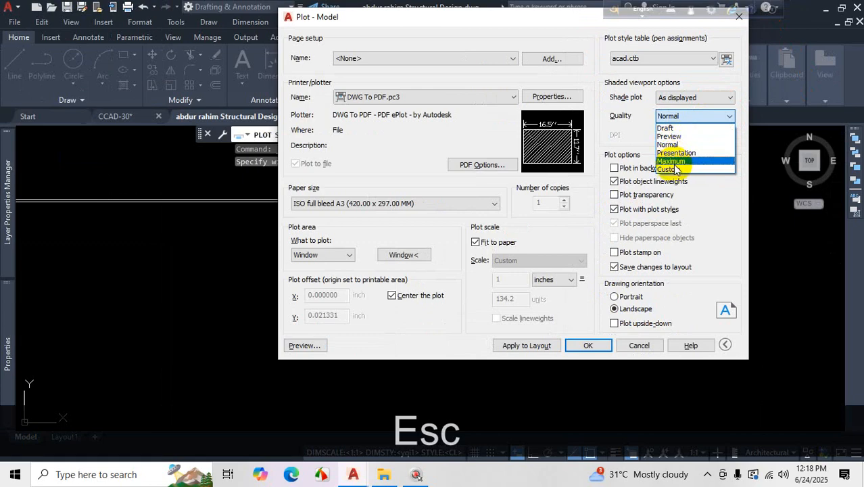
pyautogui.click(697, 161)
# - Enable Plot in background and Plot transparency in the plot options
pyautogui.hotkey('ctrl', '1')
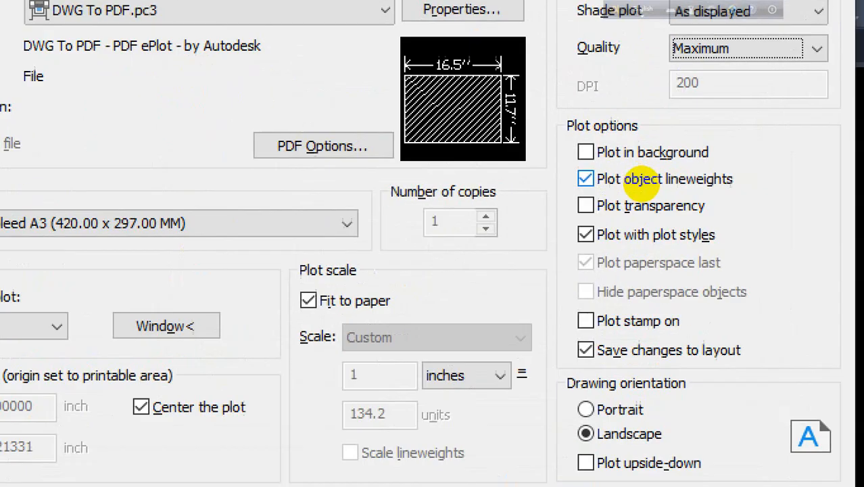
pyautogui.moveTo(612, 153); pyautogui.dragTo(689, 98)
pyautogui.press('Escape')
pyautogui.click(610, 168)
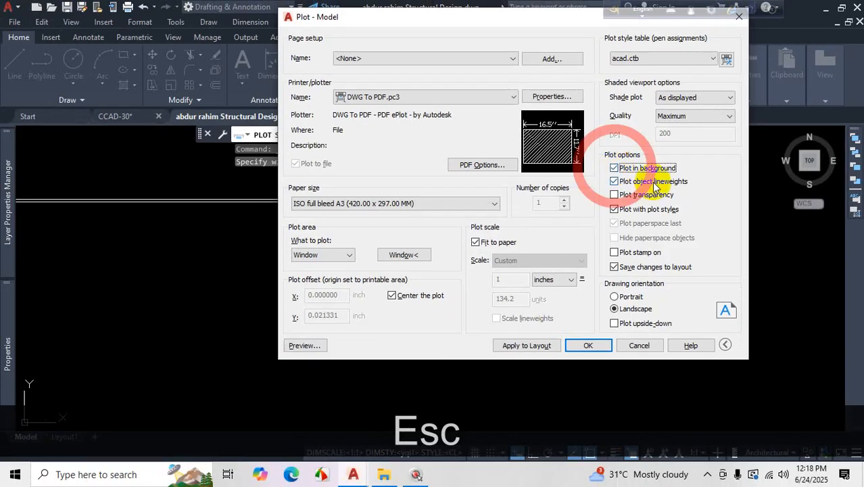
pyautogui.hotkey('ctrl', '1')
pyautogui.moveTo(572, 192)
pyautogui.mouseDown()
pyautogui.moveTo(691, 189)
pyautogui.moveTo(724, 169)
pyautogui.moveTo(598, 172)
pyautogui.moveTo(565, 181)
pyautogui.mouseUp()
pyautogui.moveTo(613, 128); pyautogui.dragTo(568, 190)
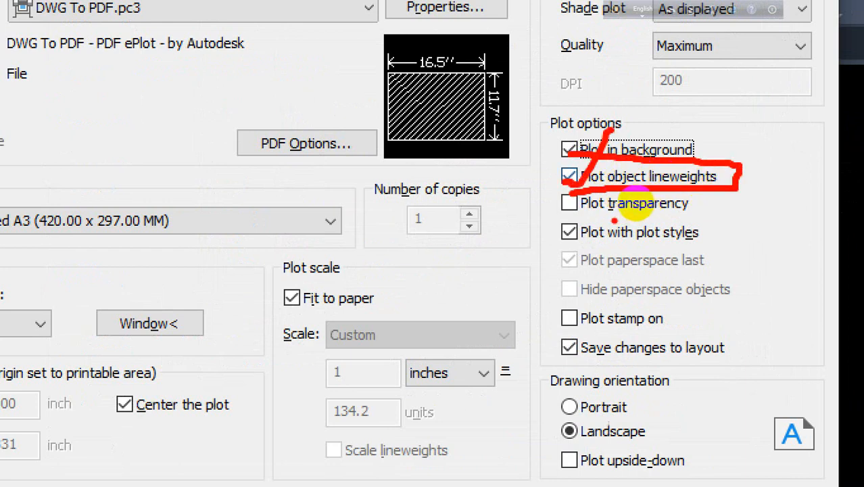
pyautogui.moveTo(612, 218); pyautogui.dragTo(720, 218)
pyautogui.press('Escape')
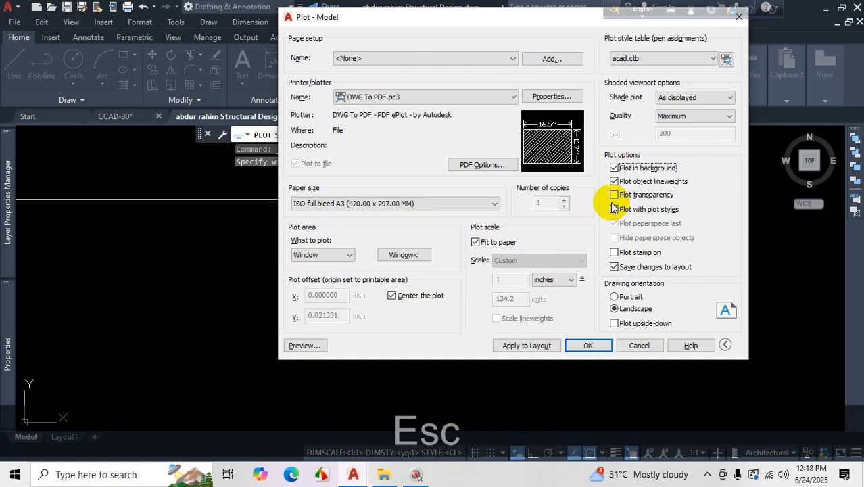
pyautogui.click(569, 203)
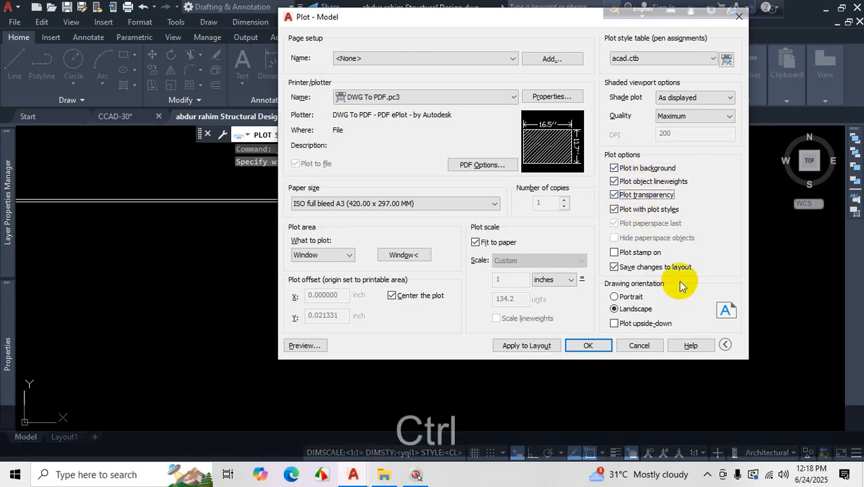
# - Review the plotter, paper size, plot area, plot style table, quality and plot options, including Save changes to layout
pyautogui.hotkey('ctrl', '1')
pyautogui.click(485, 165)
pyautogui.moveTo(447, 34)
pyautogui.mouseDown()
pyautogui.moveTo(212, 86)
pyautogui.moveTo(251, 396)
pyautogui.moveTo(423, 273)
pyautogui.mouseUp()
pyautogui.hotkey('ctrl', '1')
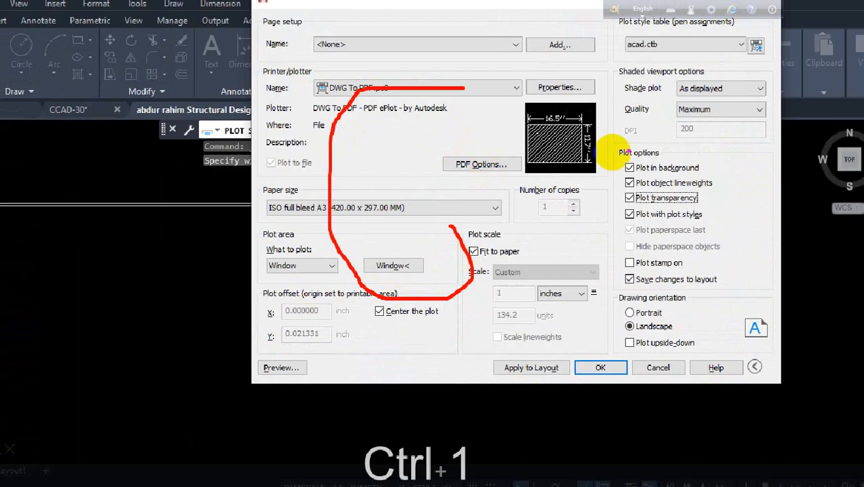
pyautogui.moveTo(710, 270)
pyautogui.mouseDown()
pyautogui.moveTo(614, 262)
pyautogui.moveTo(617, 278)
pyautogui.moveTo(697, 289)
pyautogui.moveTo(700, 258)
pyautogui.moveTo(677, 258)
pyautogui.mouseUp()
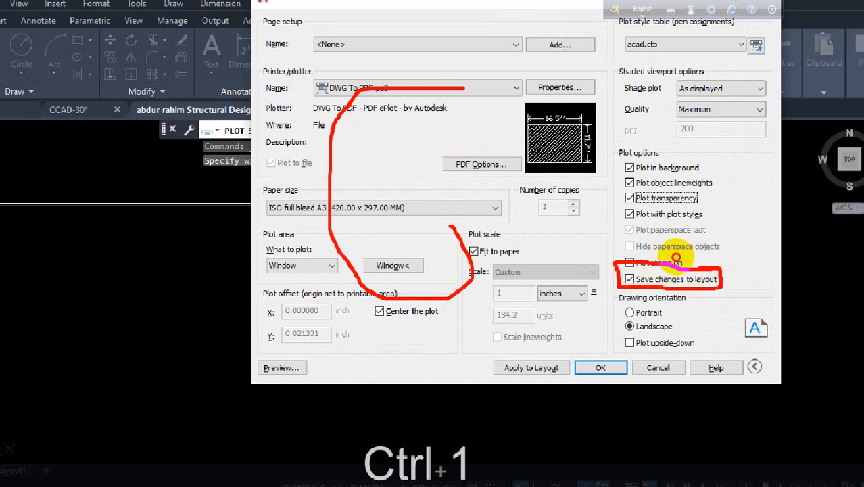
pyautogui.moveTo(724, 49)
pyautogui.mouseDown()
pyautogui.moveTo(515, 166)
pyautogui.moveTo(588, 195)
pyautogui.mouseUp()
pyautogui.moveTo(307, 193)
pyautogui.mouseDown()
pyautogui.moveTo(440, 257)
pyautogui.moveTo(406, 227)
pyautogui.mouseUp()
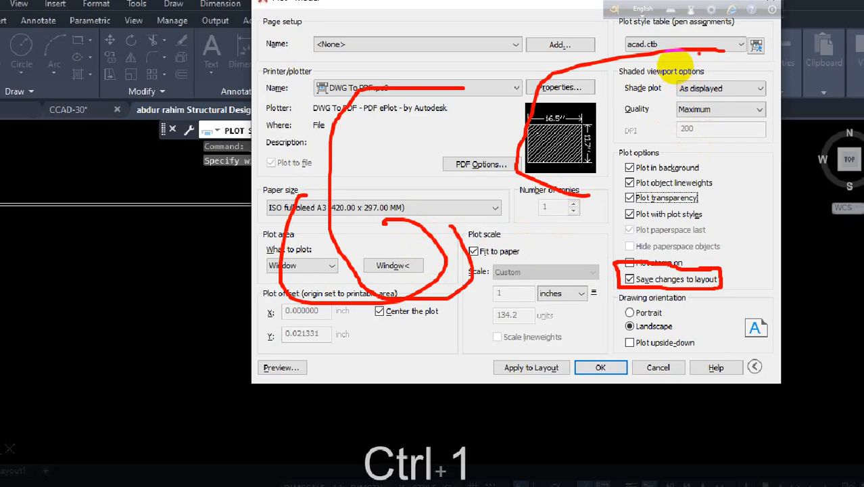
pyautogui.moveTo(693, 52); pyautogui.dragTo(735, 14)
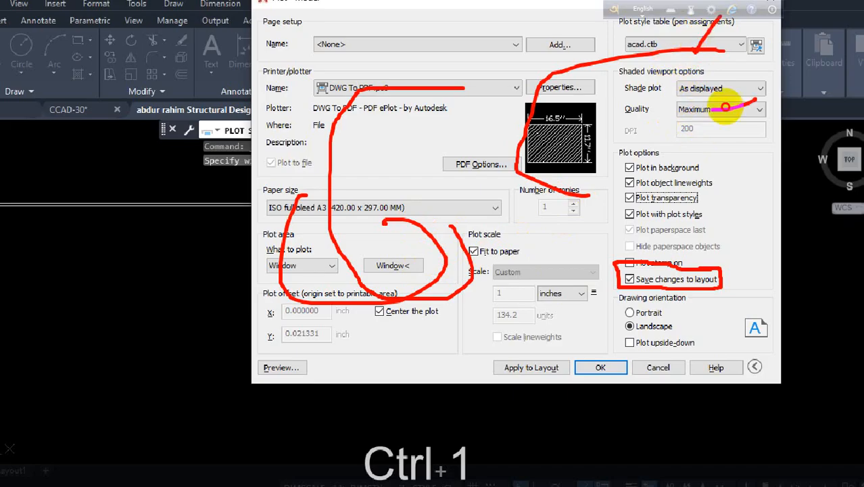
pyautogui.moveTo(668, 165); pyautogui.dragTo(667, 211)
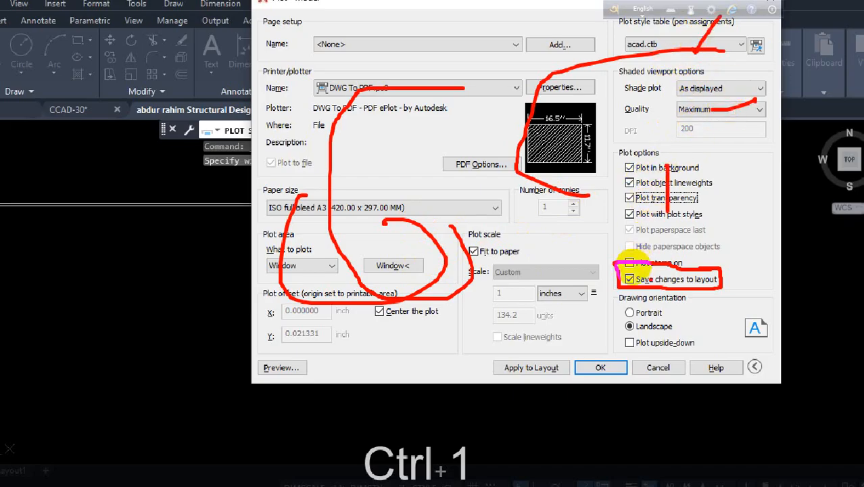
pyautogui.press('Escape')
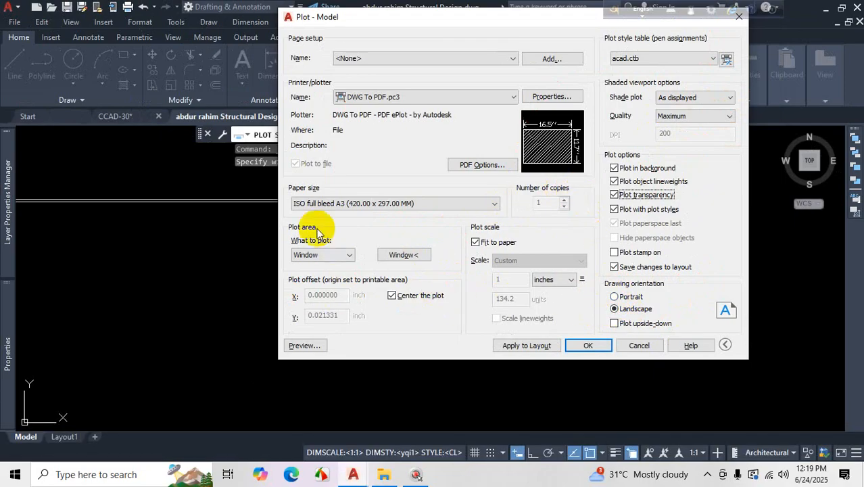
pyautogui.hotkey('ctrl', '1')
pyautogui.click(351, 208)
pyautogui.moveTo(323, 212); pyautogui.dragTo(408, 228)
pyautogui.press('Escape')
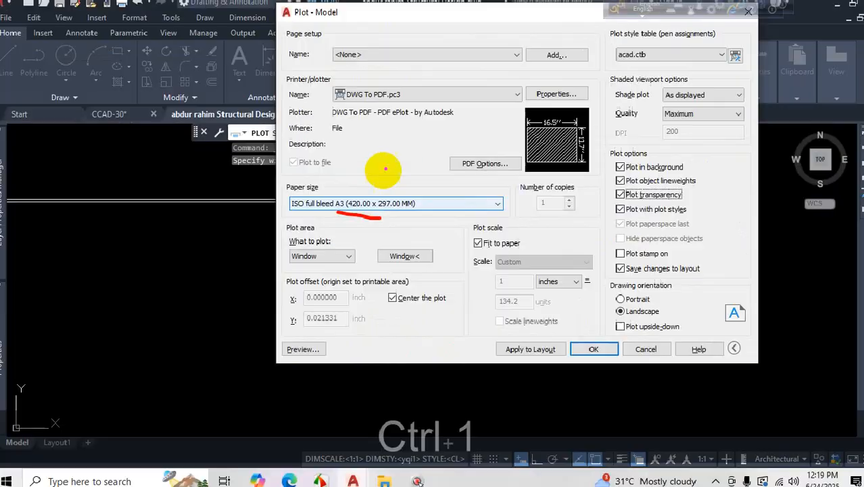
pyautogui.press('Escape')
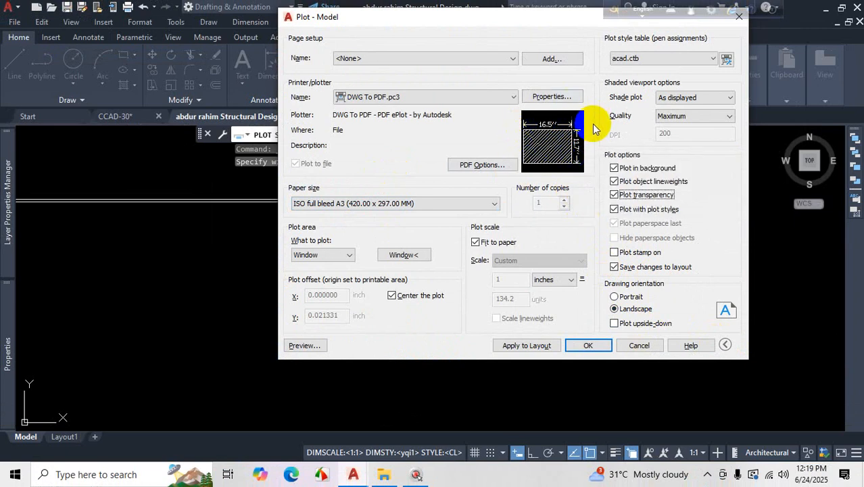
# - Set the drawing orientation to Portrait and preview how the plan sheet sits on the A3 page
pyautogui.click(615, 297)
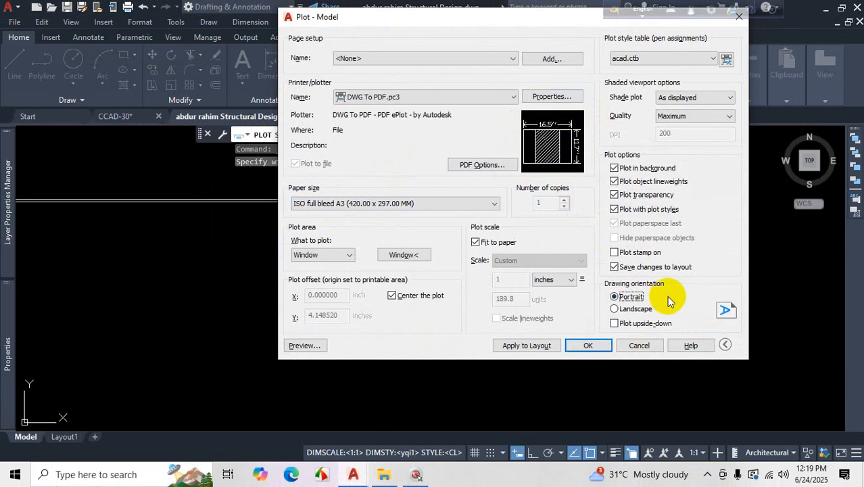
pyautogui.hotkey('ctrl', '1')
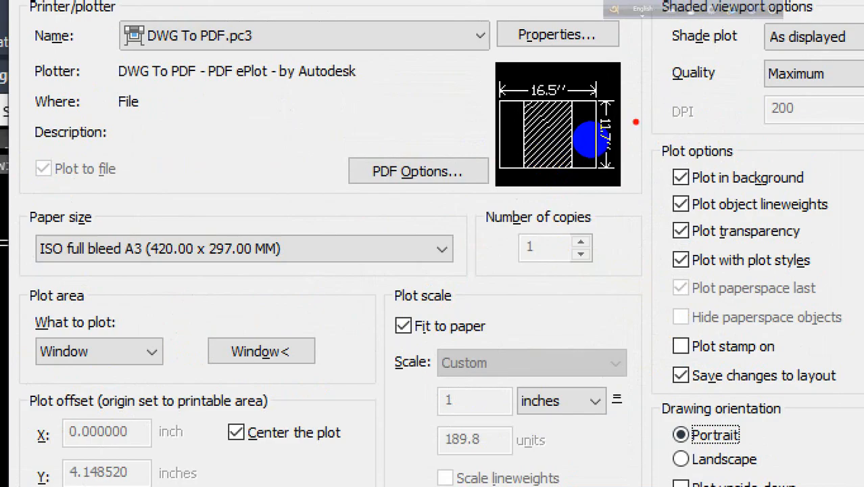
pyautogui.moveTo(498, 116)
pyautogui.mouseDown()
pyautogui.moveTo(544, 179)
pyautogui.moveTo(609, 162)
pyautogui.moveTo(548, 95)
pyautogui.moveTo(474, 95)
pyautogui.mouseUp()
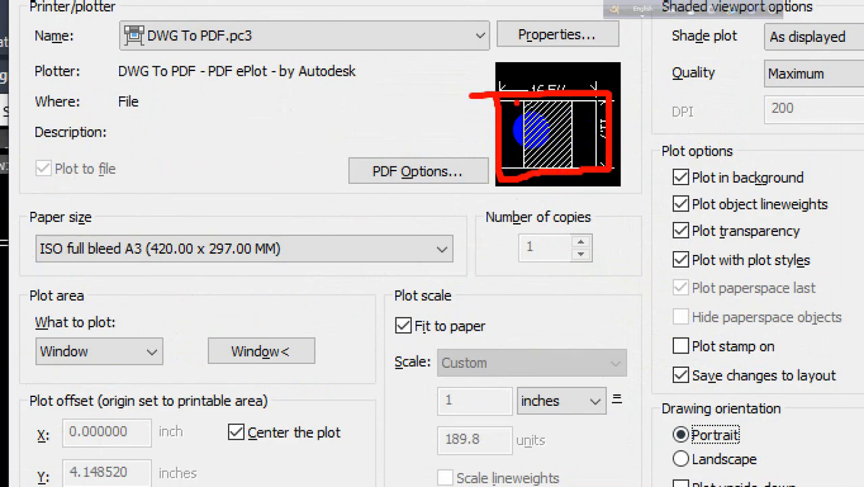
pyautogui.moveTo(537, 157)
pyautogui.mouseDown()
pyautogui.moveTo(575, 165)
pyautogui.moveTo(531, 103)
pyautogui.mouseUp()
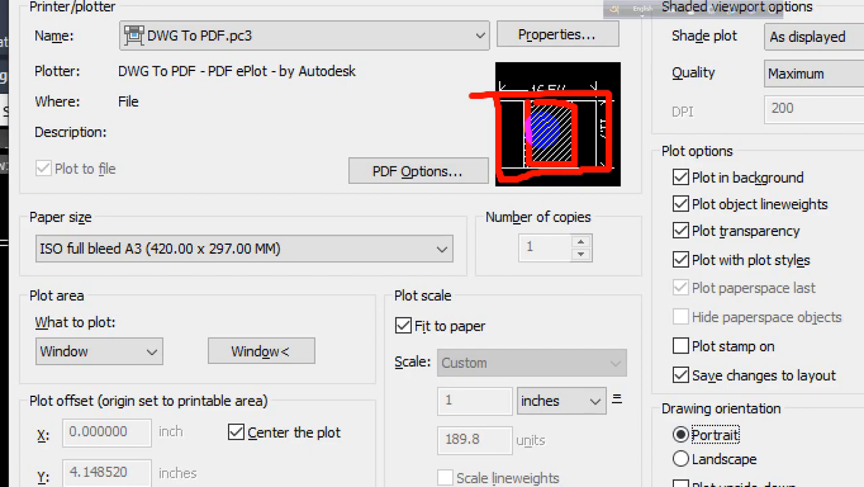
pyautogui.press('Escape')
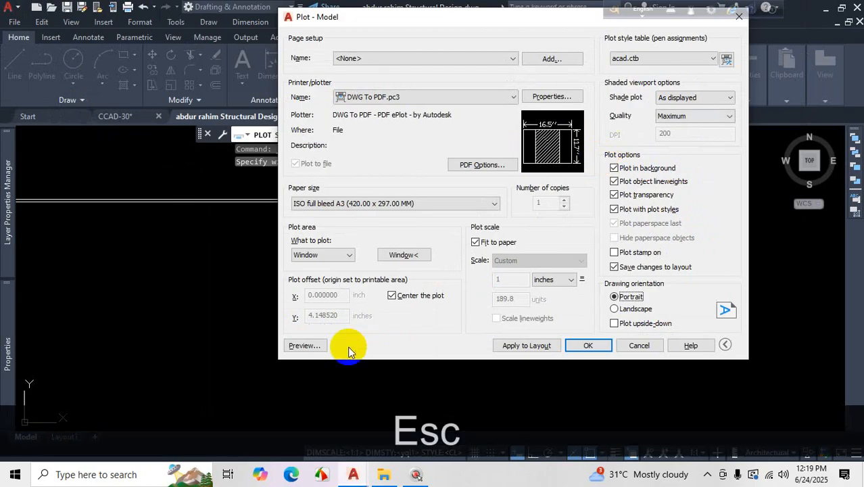
pyautogui.click(318, 349)
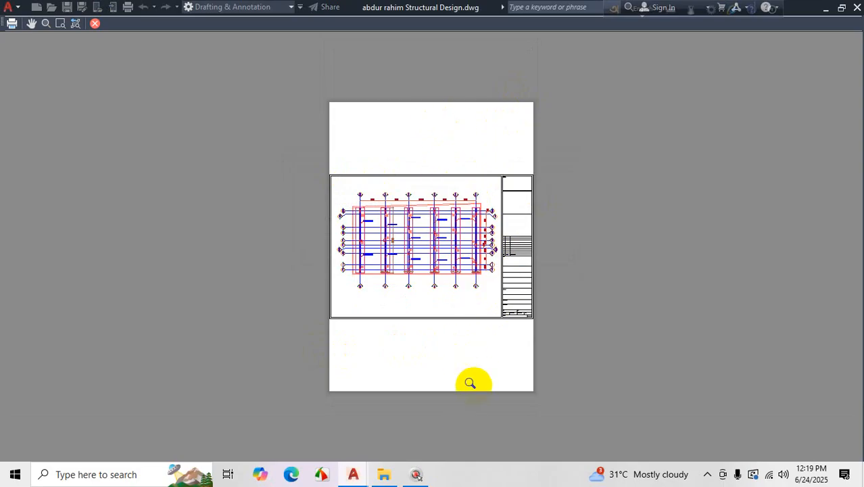
pyautogui.press('Escape')
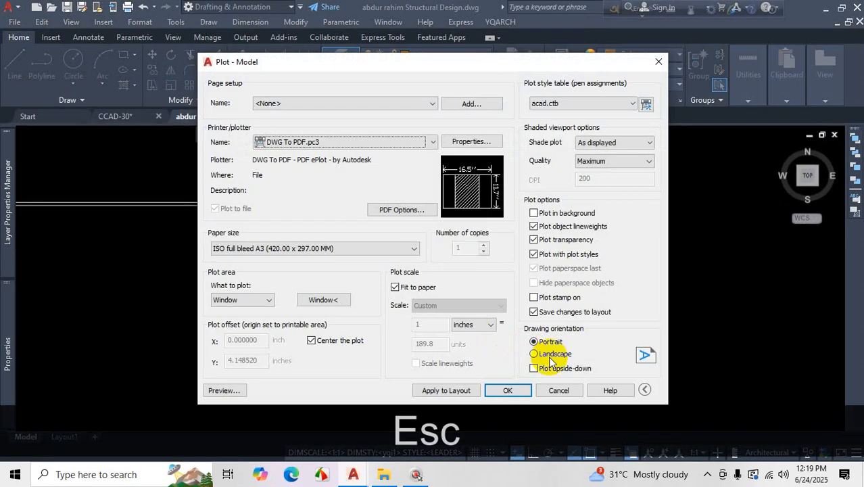
# - Set the drawing orientation to Landscape and preview the plan sheet, checking its corners against the paper edges
pyautogui.click(532, 355)
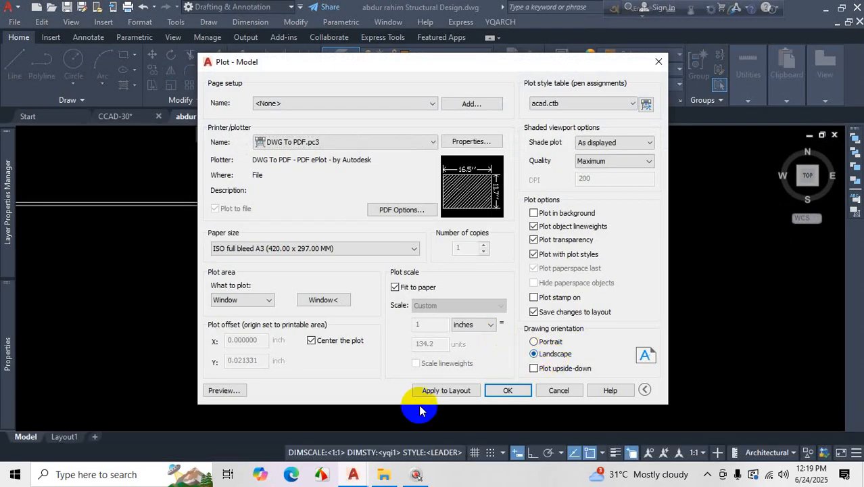
pyautogui.click(224, 391)
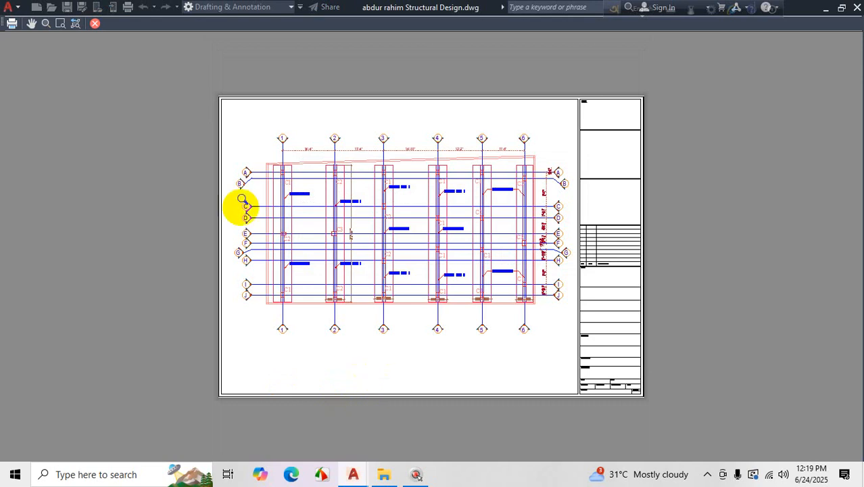
pyautogui.scroll(5, 629, 95)
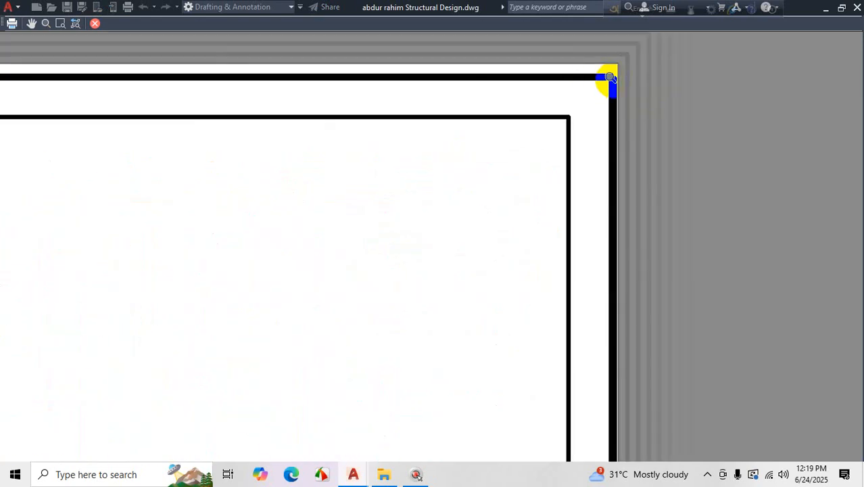
pyautogui.scroll(-6, 642, 149)
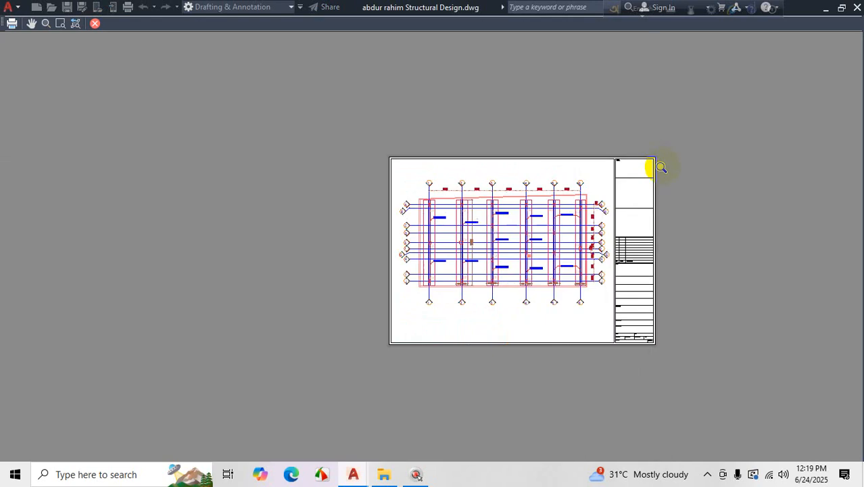
pyautogui.scroll(5, 391, 367)
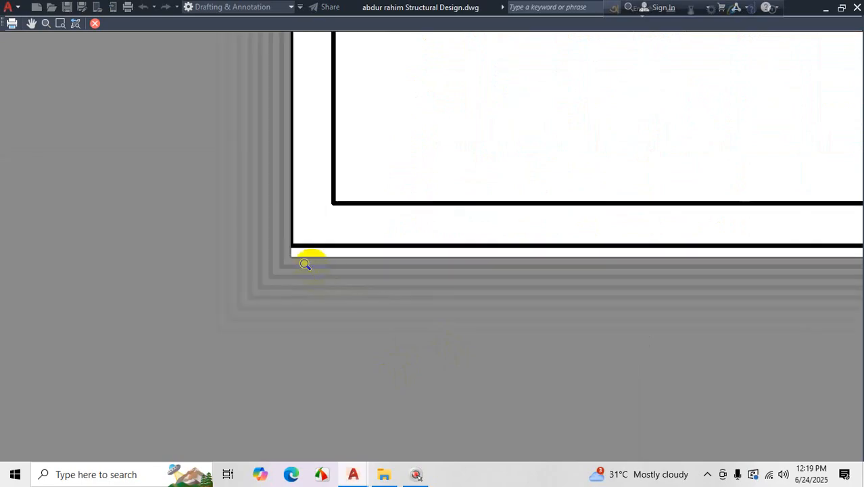
pyautogui.scroll(-4, 317, 288)
pyautogui.scroll(-3, 379, 287)
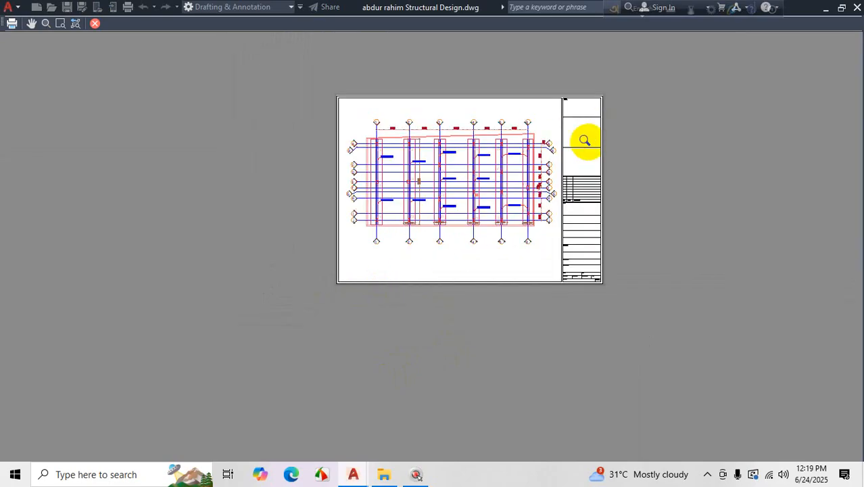
pyautogui.press('Escape')
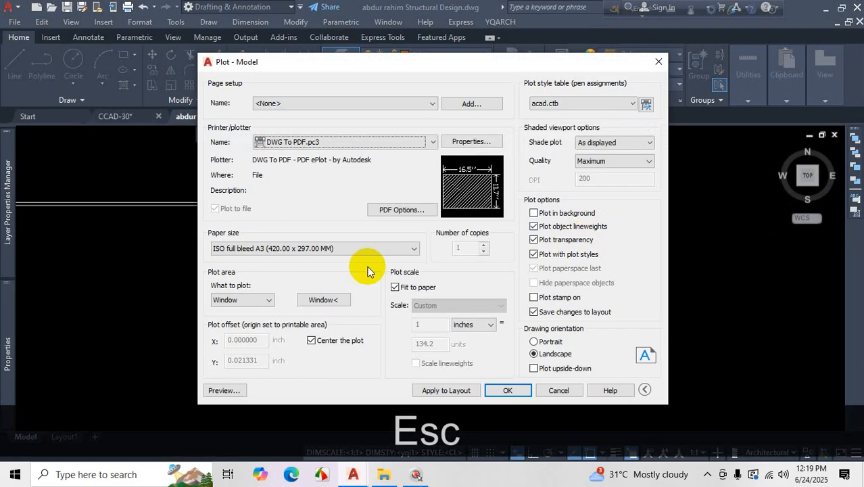
# - Compare the effective plot area in Portrait and Landscape orientation, and cancel the plot
pyautogui.click(536, 342)
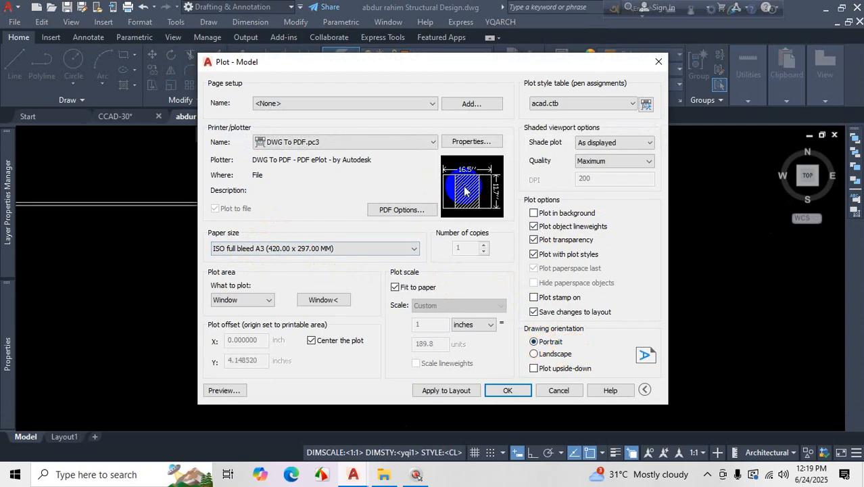
pyautogui.click(536, 354)
pyautogui.click(534, 341)
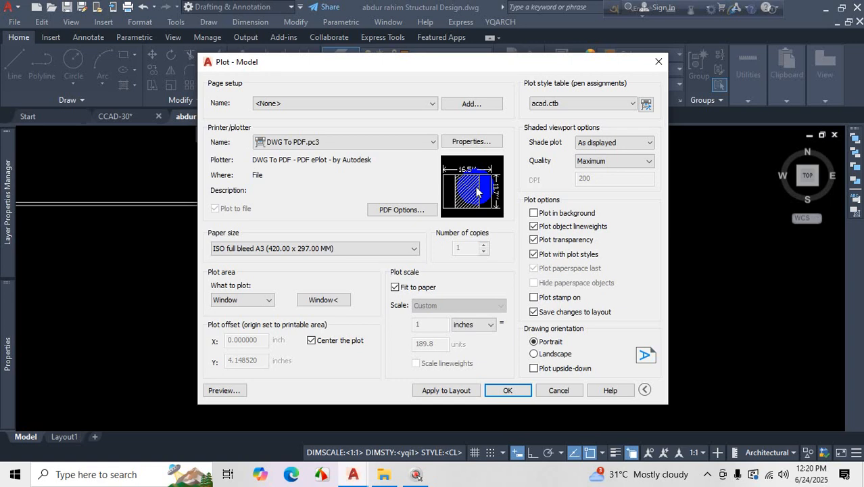
pyautogui.click(560, 390)
pyautogui.press('Escape')
# - Look through the drawing's sheets and examine the upright footing layout sheet beside the footing section sheets
pyautogui.scroll(-8, 589, 303)
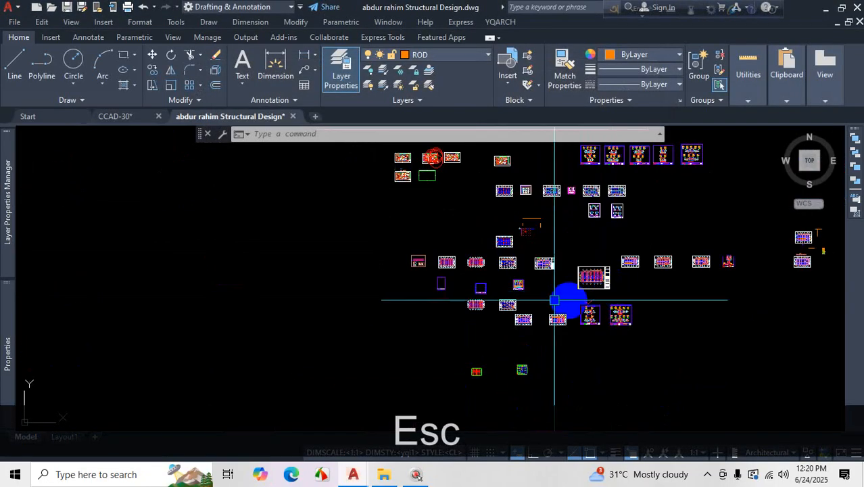
pyautogui.scroll(-4, 508, 282)
pyautogui.scroll(6, 488, 161)
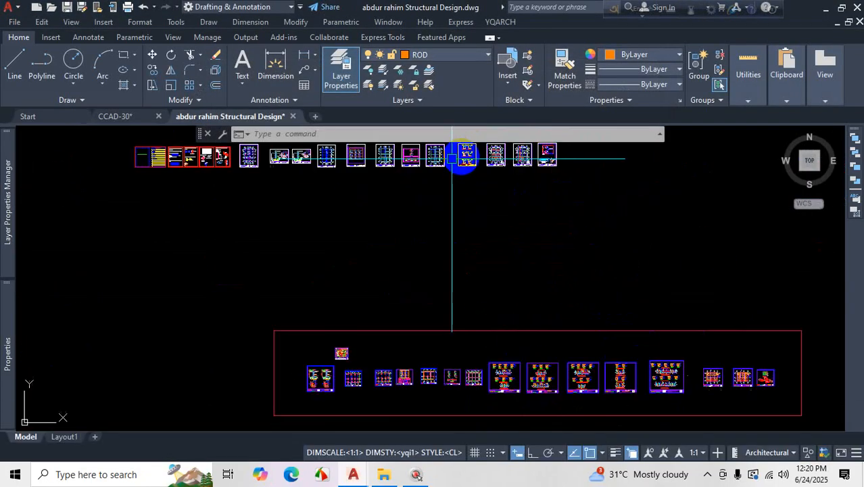
pyautogui.scroll(-3, 482, 347)
pyautogui.scroll(10, 419, 256)
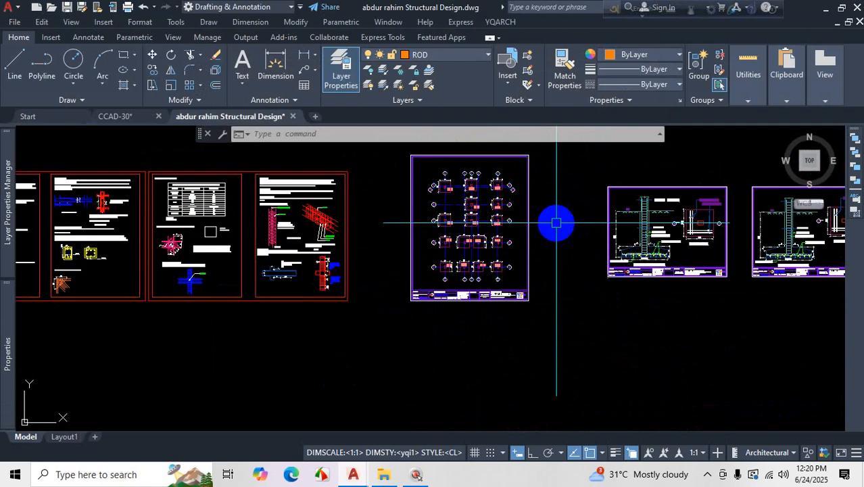
pyautogui.scroll(-4, 474, 216)
pyautogui.scroll(6, 446, 222)
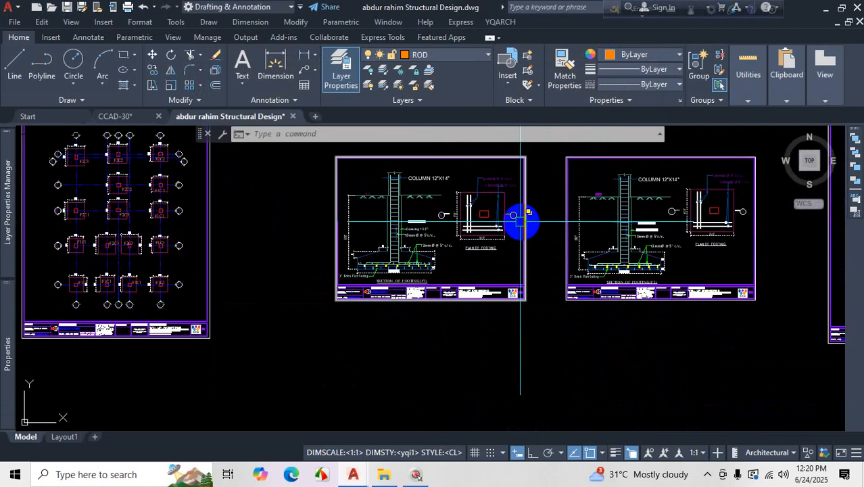
pyautogui.scroll(-4, 491, 194)
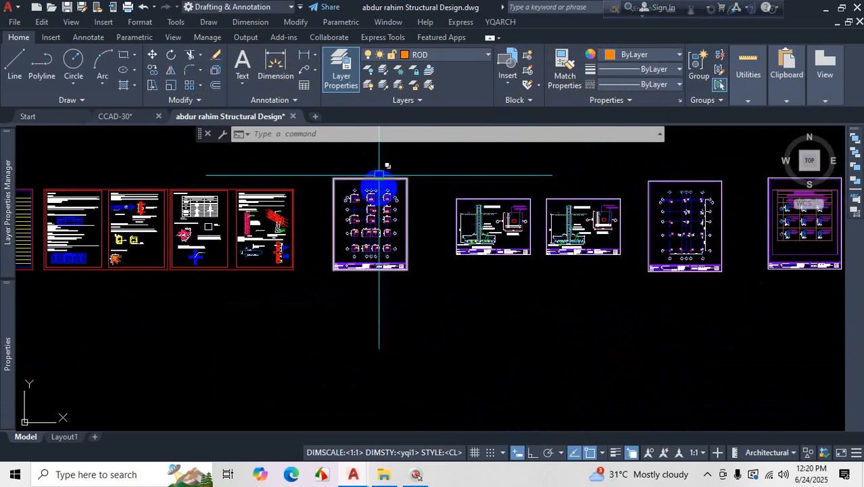
pyautogui.scroll(2, 398, 200)
pyautogui.scroll(2, 400, 222)
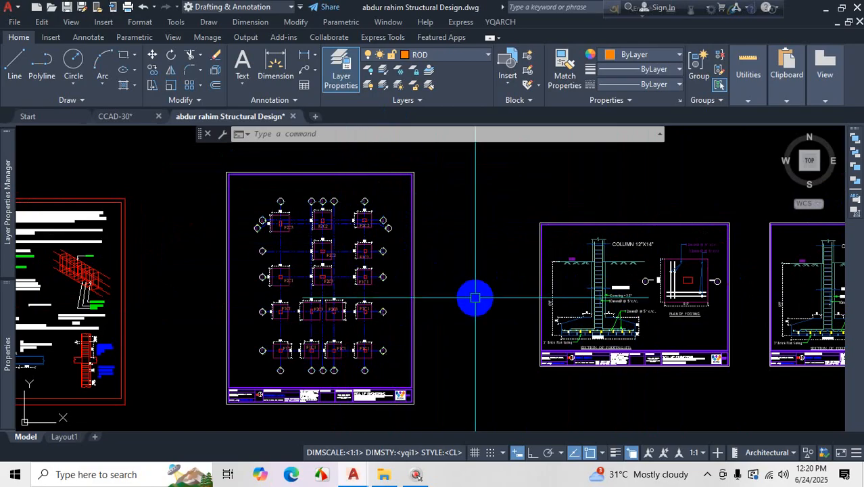
# - Start a new plot and set its window to opposite corners of the footing layout sheet's outer frame
pyautogui.hotkey('ctrl', 'p')
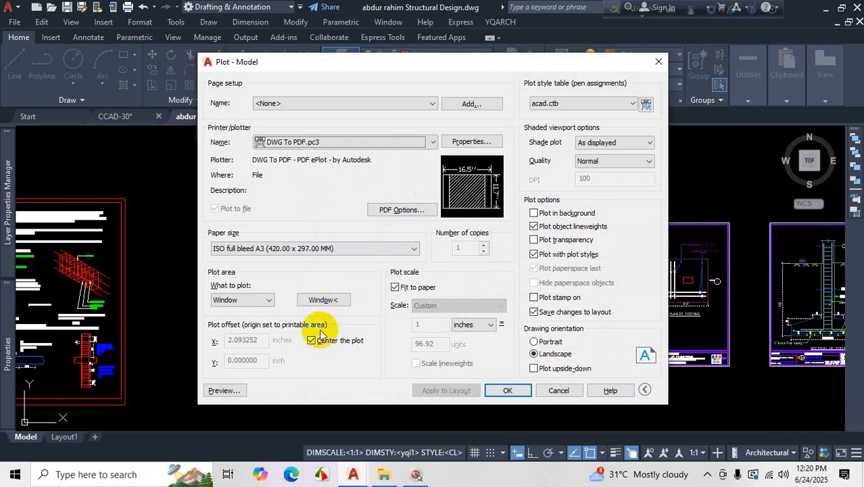
pyautogui.click(322, 301)
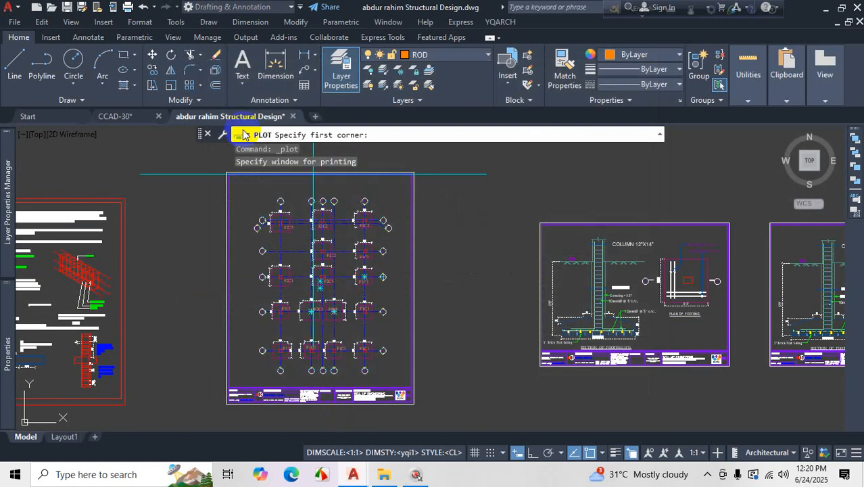
pyautogui.scroll(6, 245, 200)
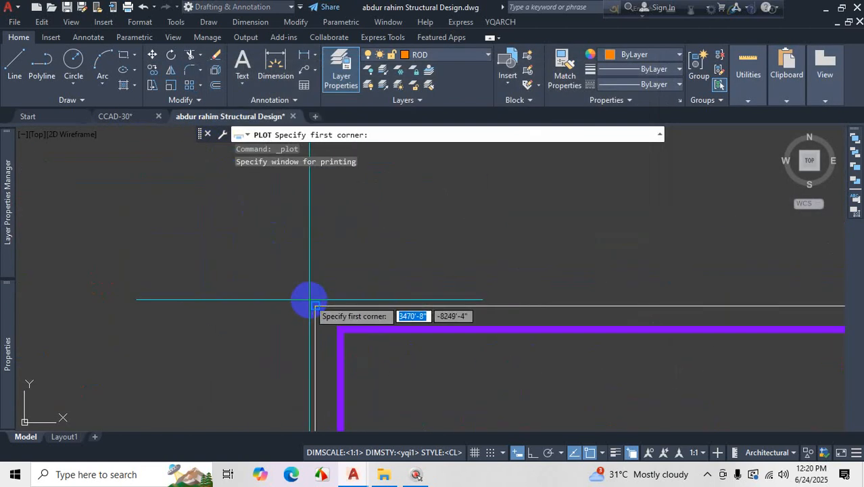
pyautogui.click(312, 309)
pyautogui.scroll(-5, 312, 308)
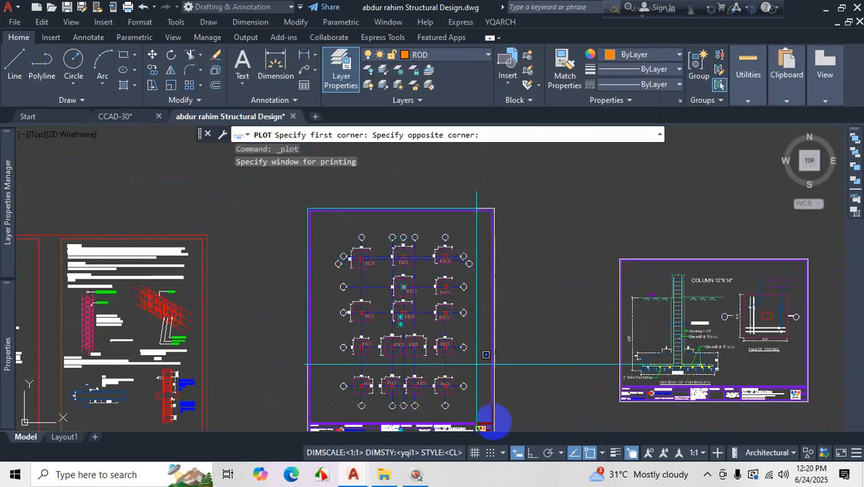
pyautogui.scroll(-2, 467, 311)
pyautogui.scroll(5, 467, 311)
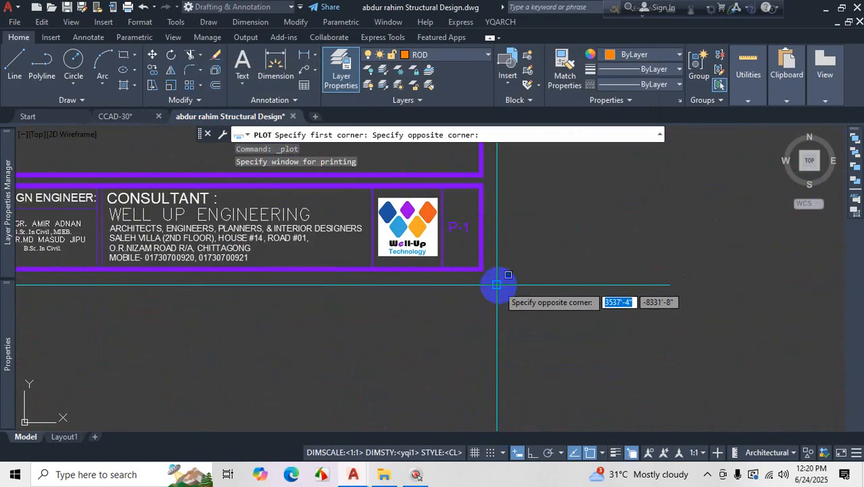
pyautogui.click(498, 284)
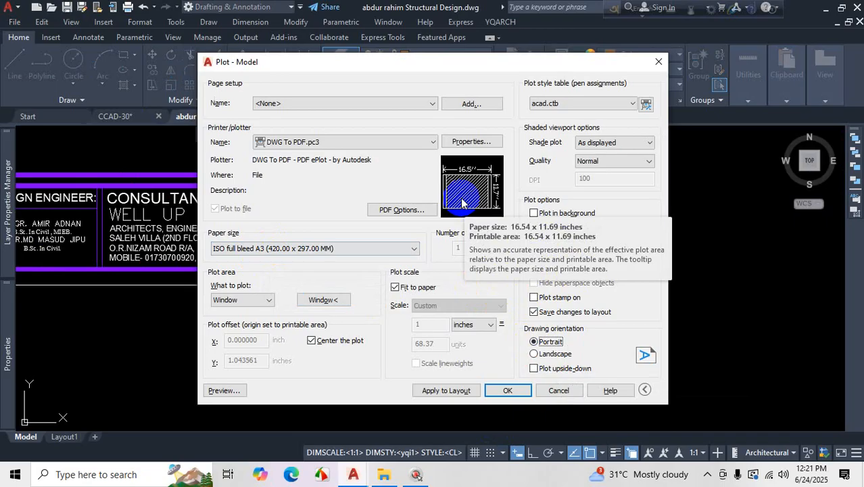
# - Preview the footing layout sheet in Portrait, and again with the drawing orientation set to Landscape
pyautogui.click(226, 390)
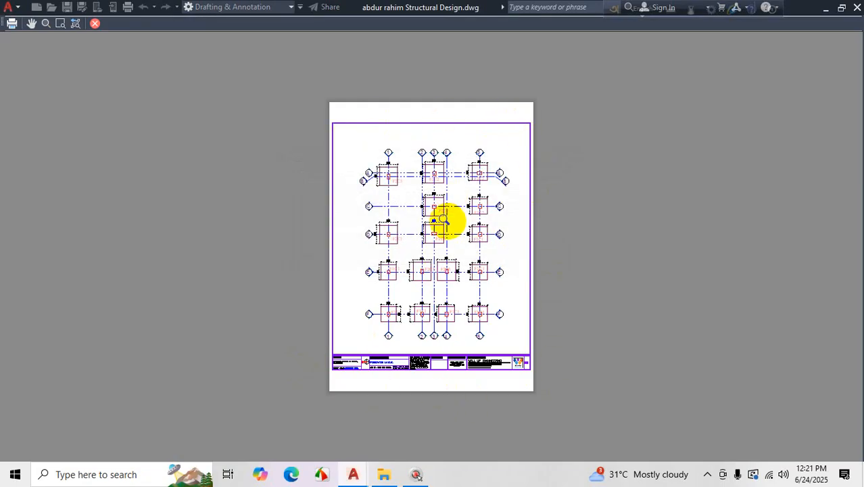
pyautogui.press('Escape')
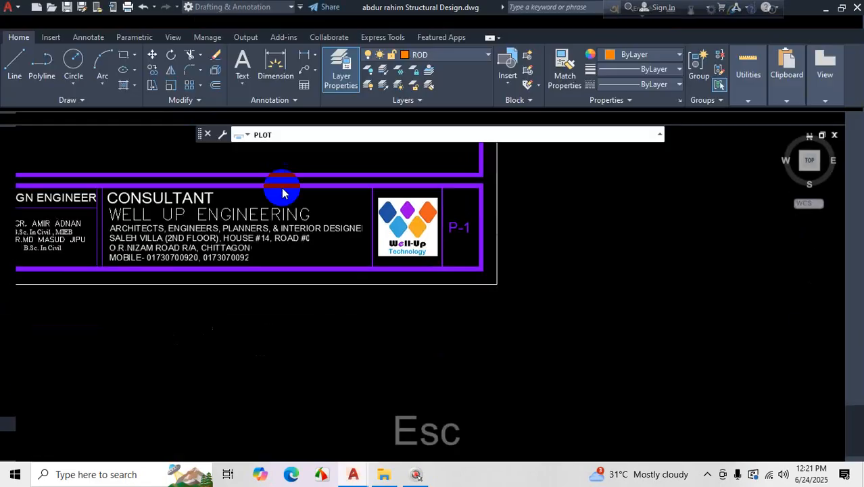
pyautogui.click(548, 355)
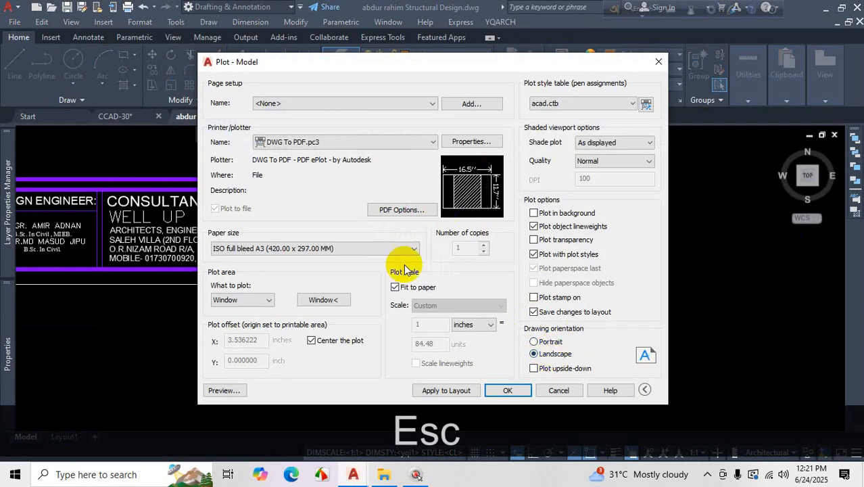
pyautogui.click(224, 391)
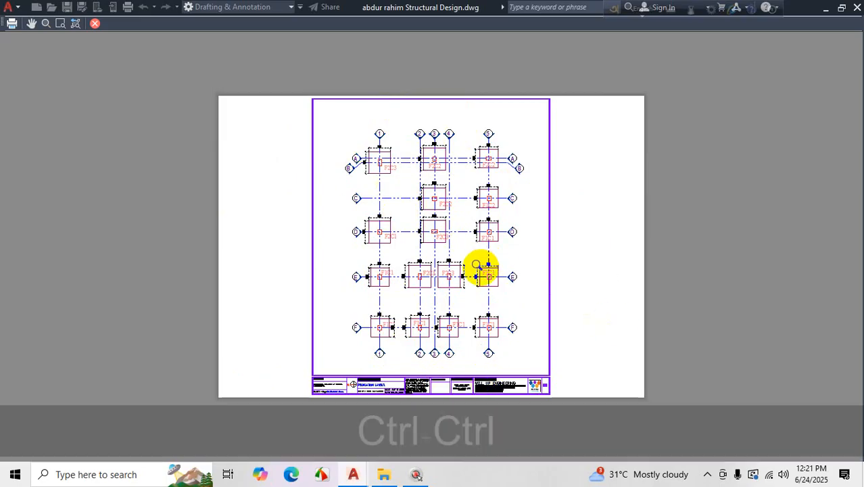
pyautogui.hotkey('ctrl', '1')
pyautogui.click(473, 261)
pyautogui.moveTo(654, 28); pyautogui.dragTo(701, 343)
pyautogui.moveTo(587, 304); pyautogui.dragTo(654, 161)
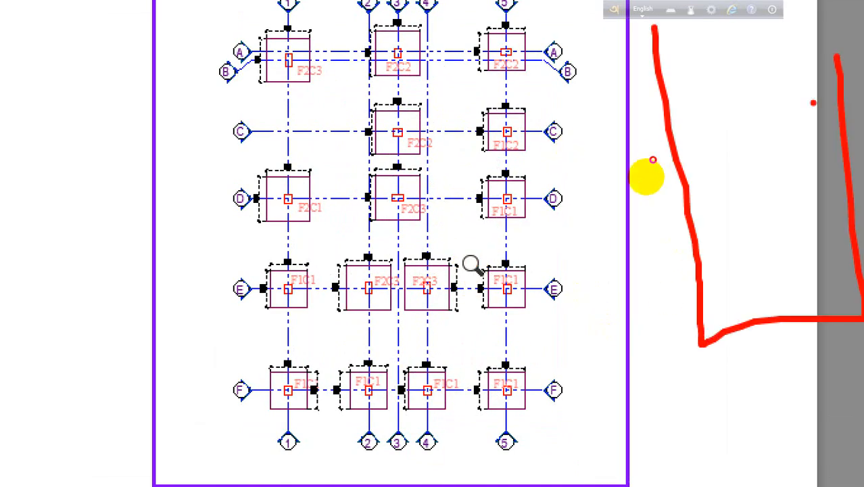
pyautogui.moveTo(573, 188); pyautogui.dragTo(516, 195)
pyautogui.press('Escape')
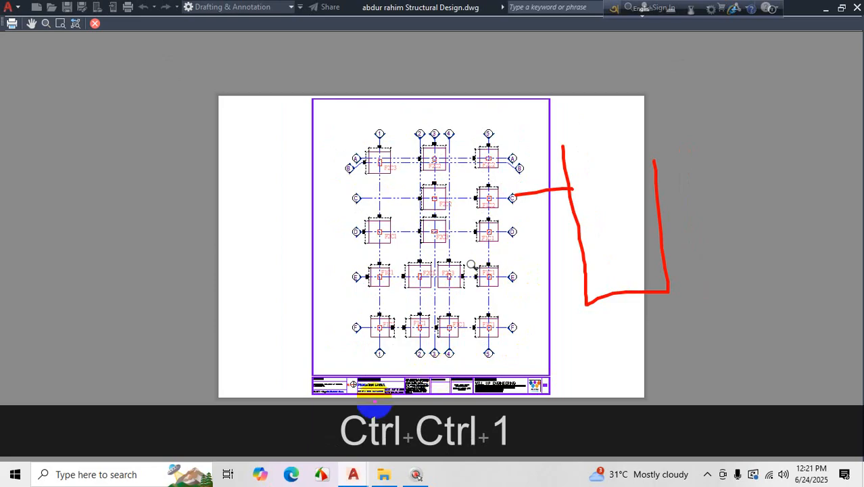
pyautogui.moveTo(423, 368); pyautogui.dragTo(438, 371)
pyautogui.moveTo(608, 119)
pyautogui.mouseDown()
pyautogui.moveTo(636, 293)
pyautogui.moveTo(668, 339)
pyautogui.moveTo(599, 125)
pyautogui.mouseUp()
pyautogui.press('Escape')
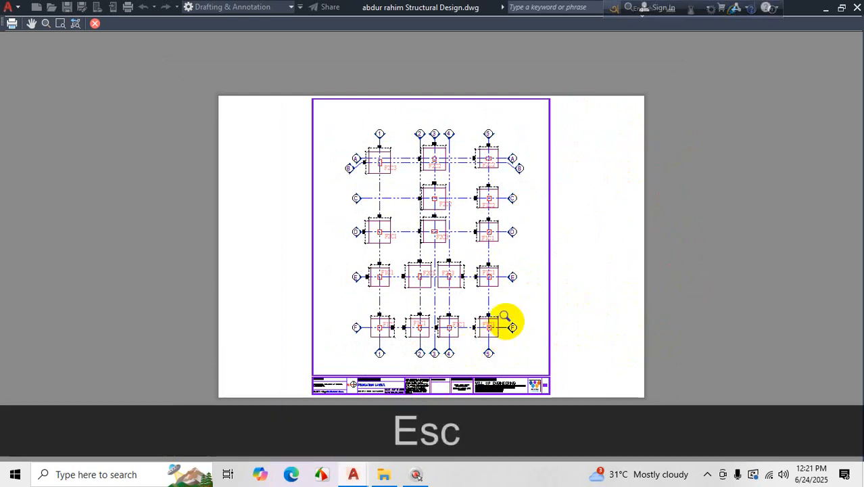
# - Close the Landscape preview, cancel the plot, and return to the footing layout and footing section sheets
pyautogui.press('Escape')
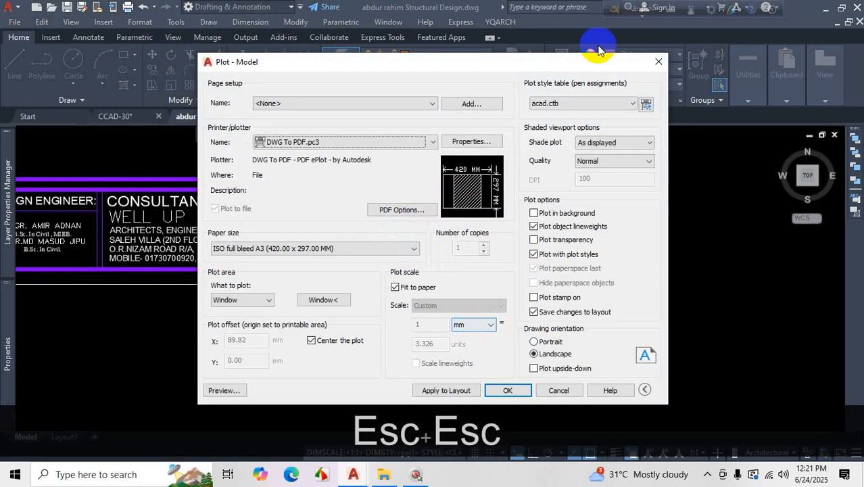
pyautogui.click(658, 62)
pyautogui.scroll(-3, 714, 293)
pyautogui.scroll(3, 666, 267)
pyautogui.scroll(-3, 666, 267)
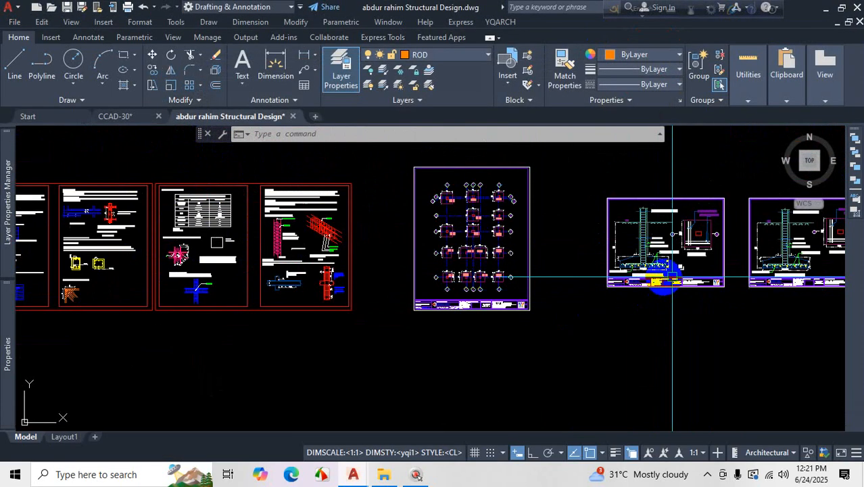
pyautogui.scroll(2, 610, 293)
pyautogui.scroll(-2, 470, 308)
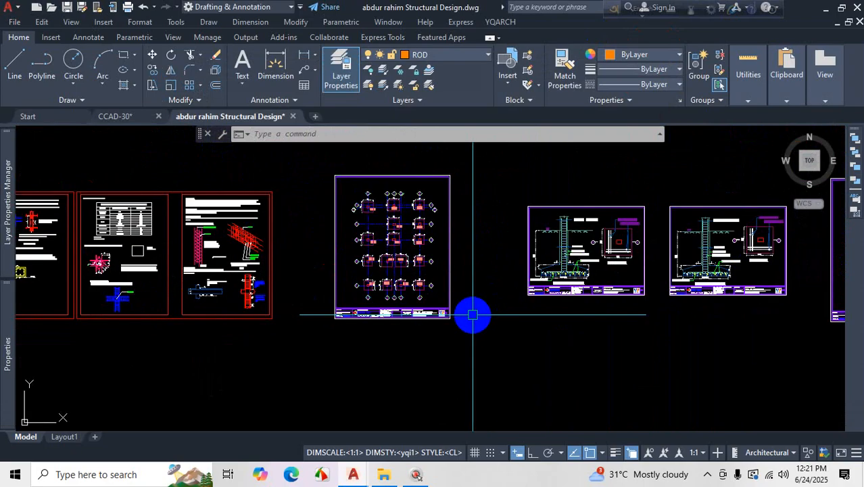
# - Start a new plot and set its window around the outer frame of the upright footing layout sheet
pyautogui.hotkey('ctrl', 'p')
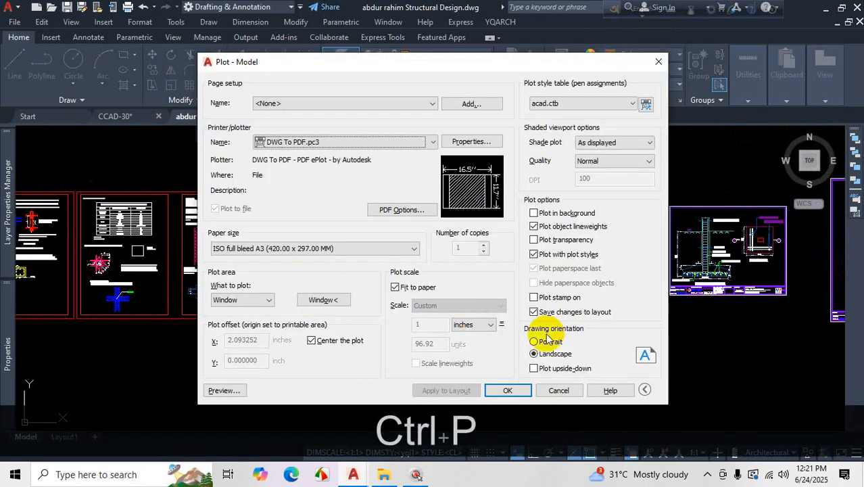
pyautogui.click(336, 300)
pyautogui.scroll(5, 342, 177)
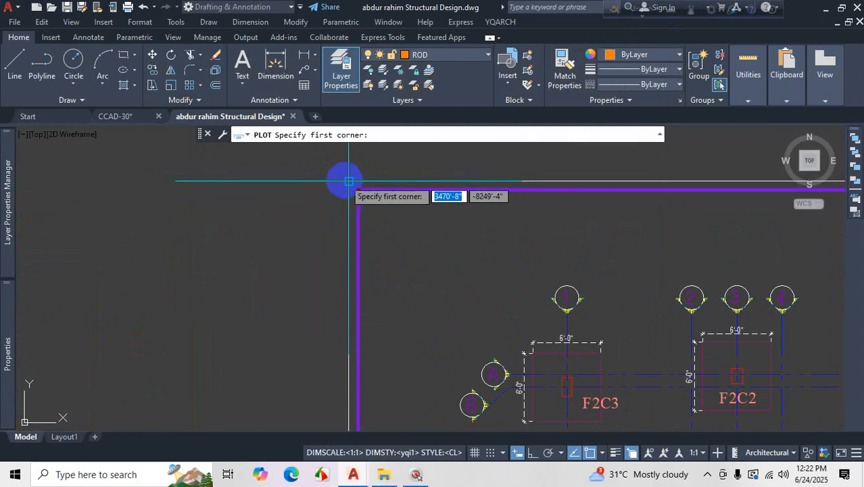
pyautogui.click(347, 182)
pyautogui.scroll(-5, 352, 169)
pyautogui.scroll(5, 478, 348)
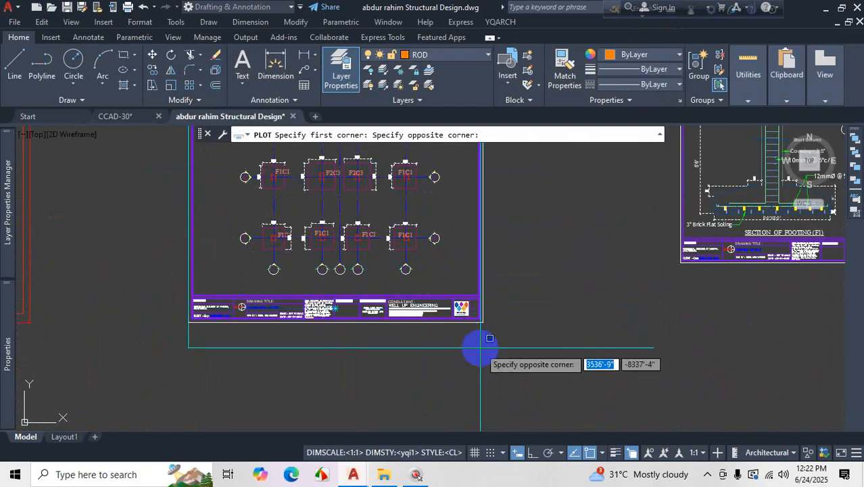
pyautogui.click(502, 332)
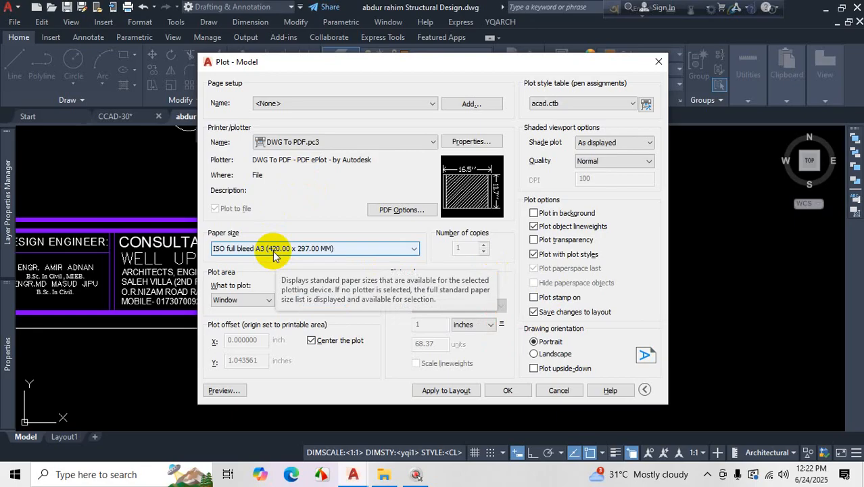
# - Preview the footing layout sheet in Portrait orientation and plot it to PDF in the C22 folder on Local Disk (D:)
pyautogui.click(554, 355)
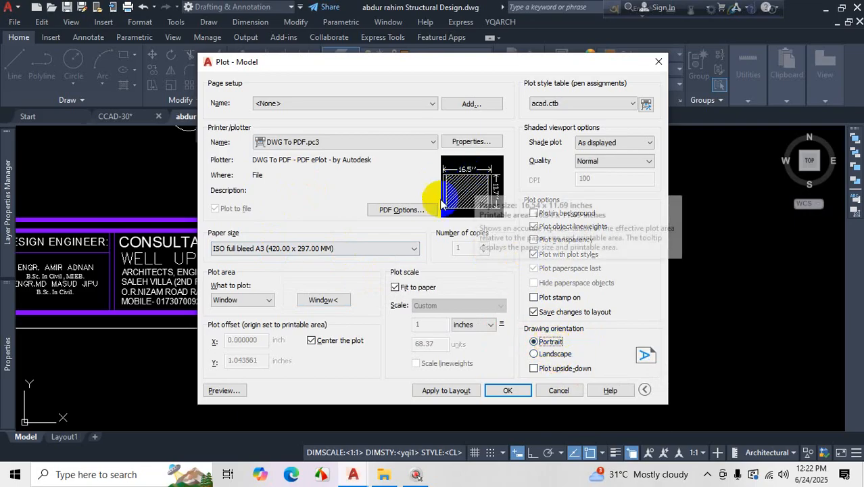
pyautogui.click(236, 394)
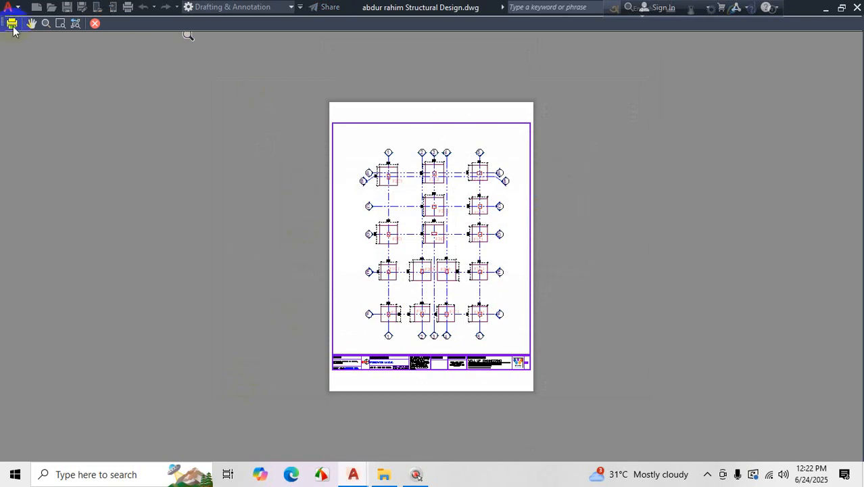
pyautogui.click(12, 24)
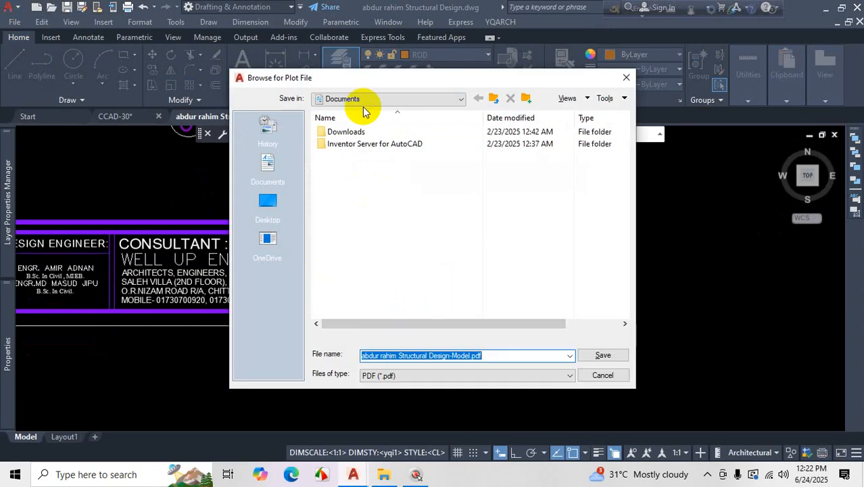
pyautogui.click(363, 99)
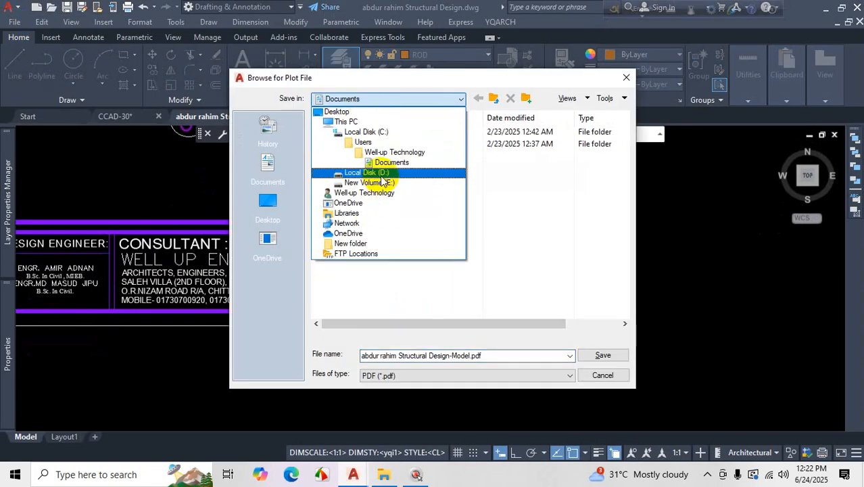
pyautogui.click(382, 174)
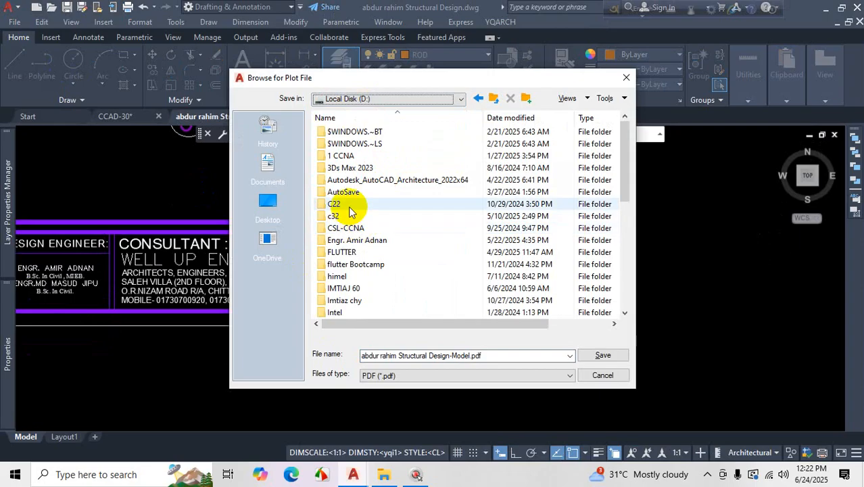
pyautogui.doubleClick(338, 204)
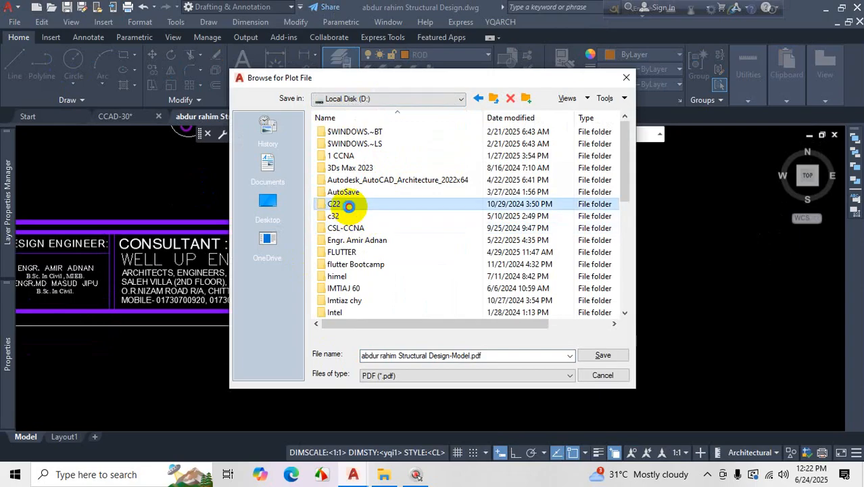
pyautogui.click(603, 357)
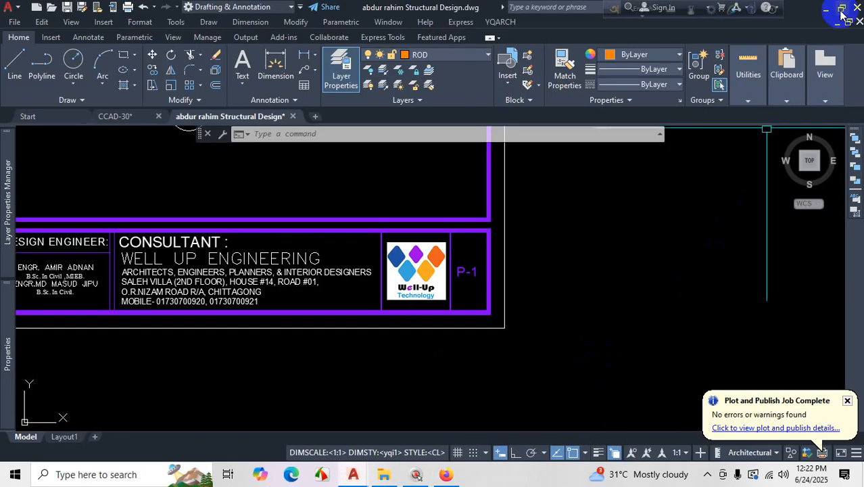
# - Start another plot and set its window around the outer frame of the first footing section sheet
pyautogui.scroll(-6, 543, 281)
pyautogui.scroll(5, 558, 284)
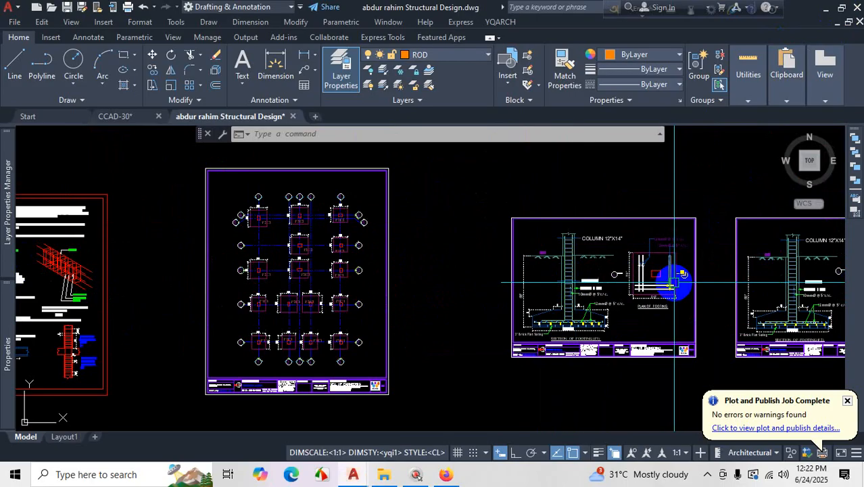
pyautogui.hotkey('ctrl', 'p')
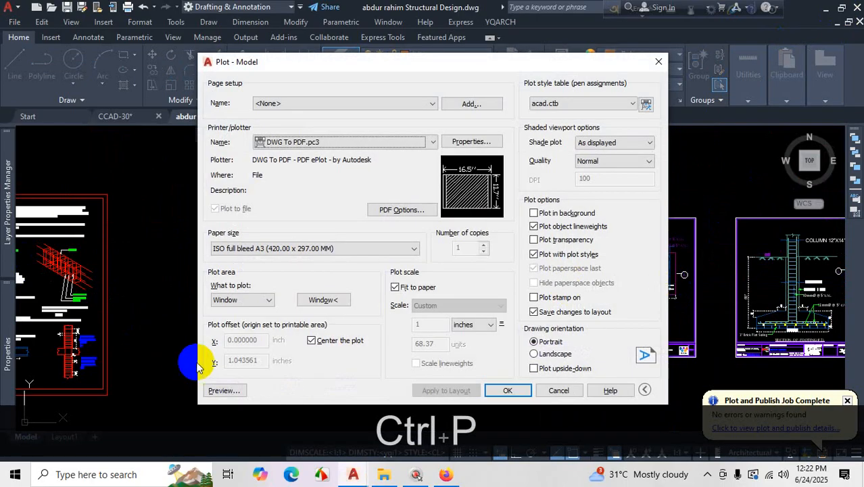
pyautogui.click(322, 299)
pyautogui.scroll(6, 505, 253)
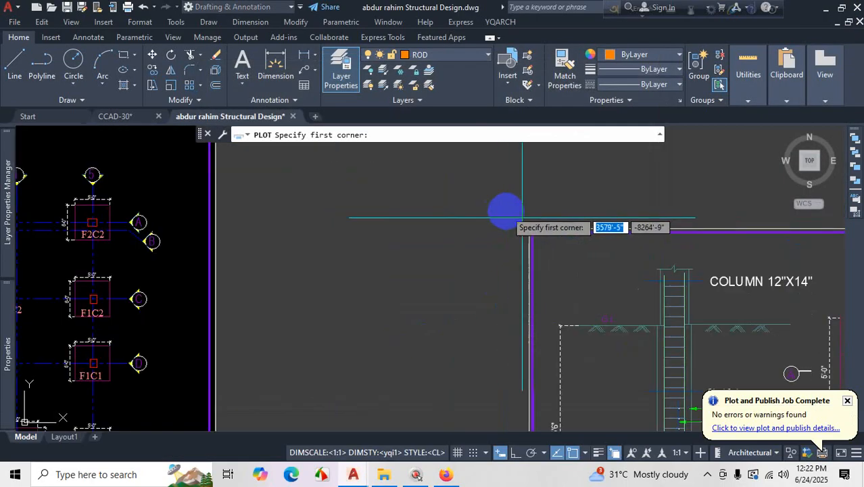
pyautogui.click(482, 224)
pyautogui.scroll(-6, 455, 209)
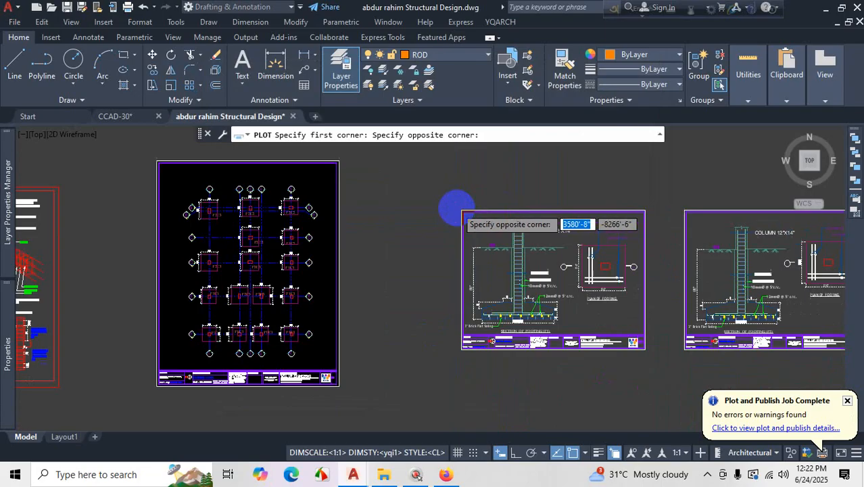
pyautogui.scroll(6, 587, 259)
pyautogui.click(353, 259)
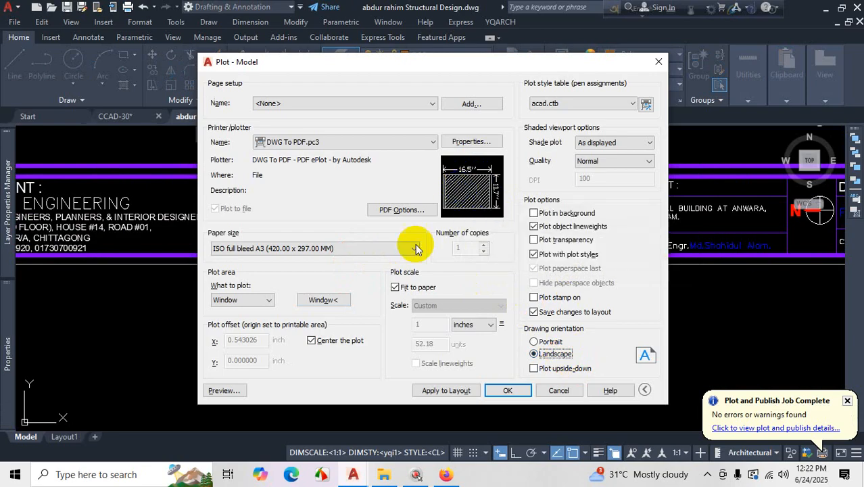
# - Preview the footing section sheet in Landscape orientation and plot it to PDF in C22, appending 1 to the suggested file name
pyautogui.click(223, 390)
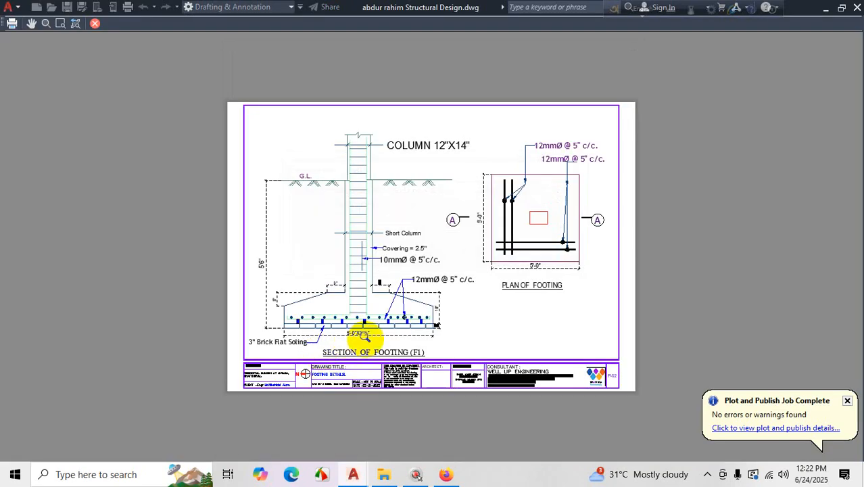
pyautogui.click(13, 24)
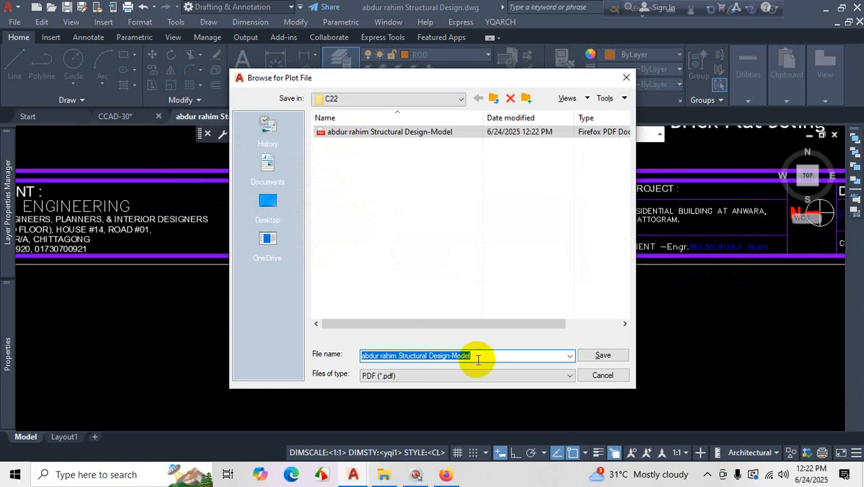
pyautogui.write('1')
pyautogui.click(602, 355)
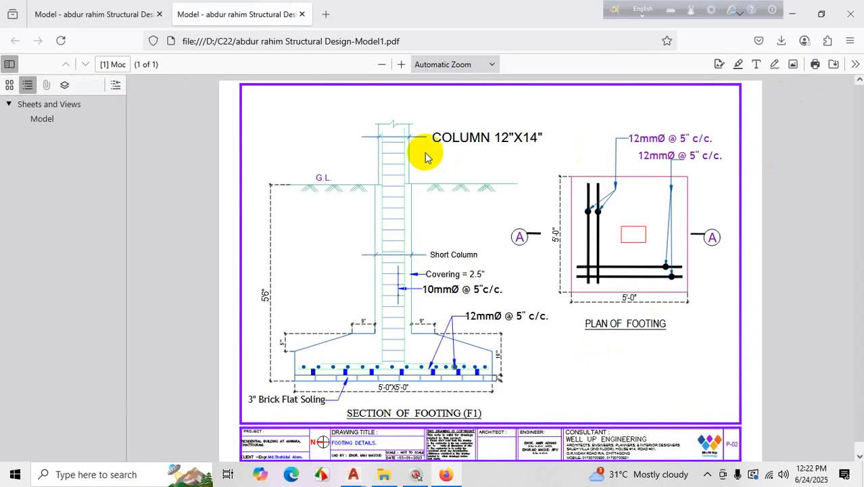
# - Compare the plotted PDFs in the browser, viewing the Portrait footing layout at 40% zoom against the Landscape footing section
pyautogui.click(93, 12)
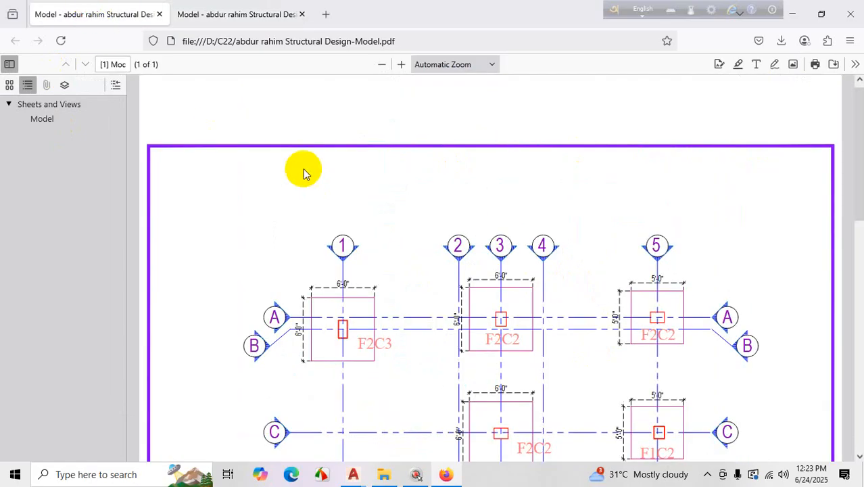
pyautogui.scroll(-5, 405, 223)
pyautogui.click(382, 64)
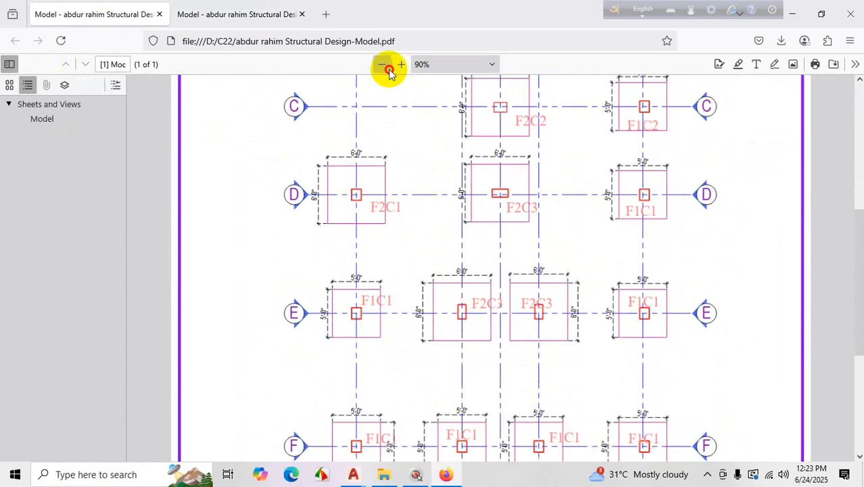
pyautogui.click(382, 64)
pyautogui.click(382, 64)
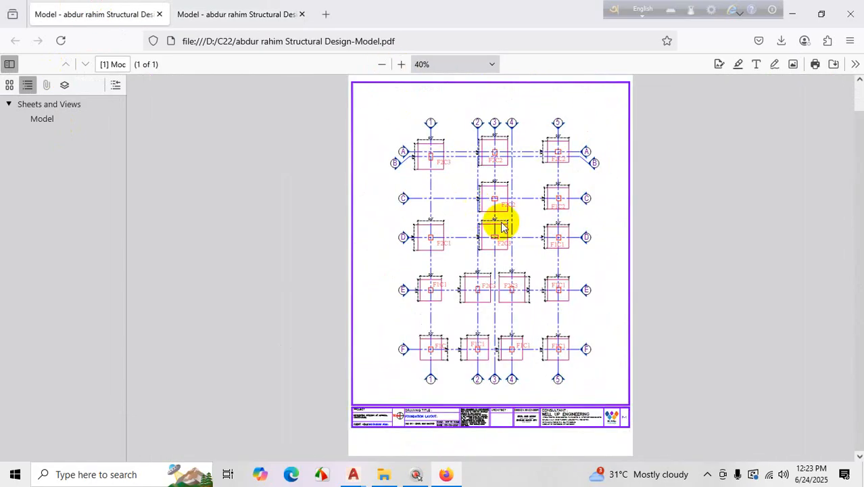
pyautogui.scroll(1, 514, 233)
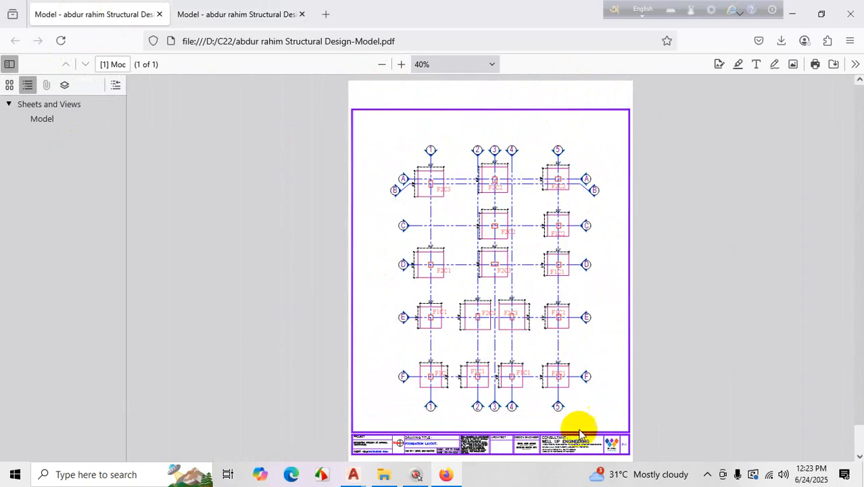
pyautogui.click(285, 20)
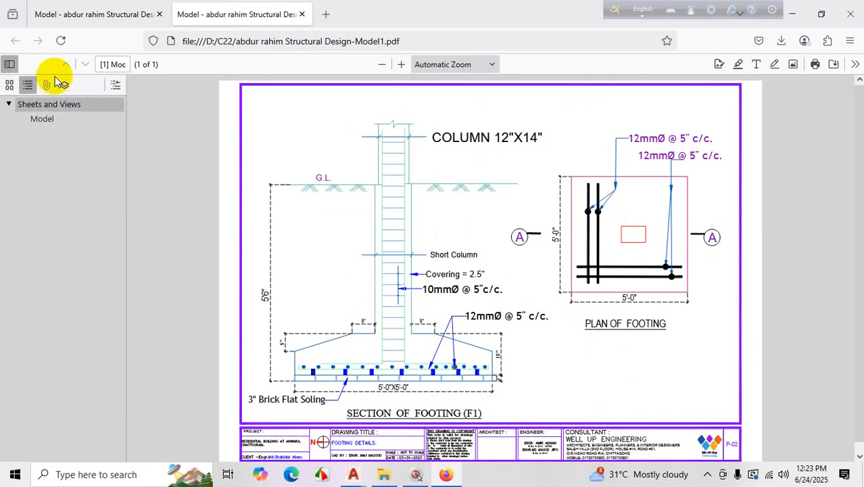
pyautogui.click(135, 13)
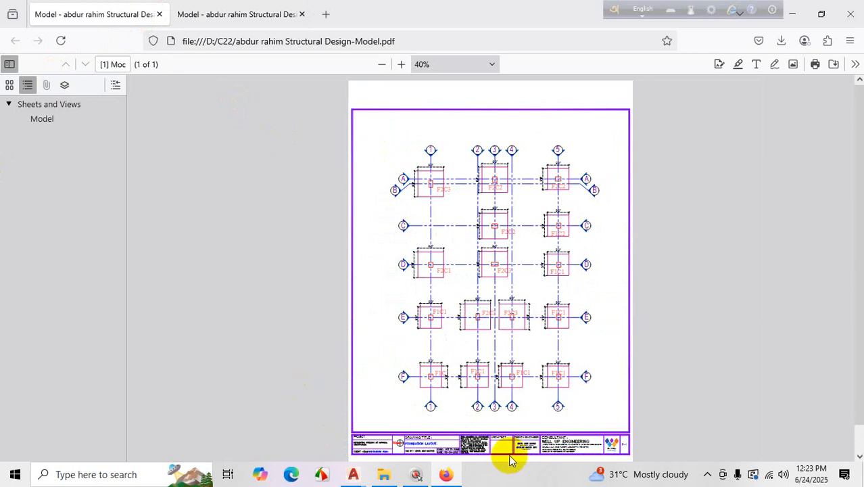
pyautogui.hotkey('ctrl', '1')
pyautogui.moveTo(700, 52)
pyautogui.mouseDown()
pyautogui.moveTo(751, 367)
pyautogui.moveTo(702, 206)
pyautogui.moveTo(634, 200)
pyautogui.mouseUp()
pyautogui.press('Escape')
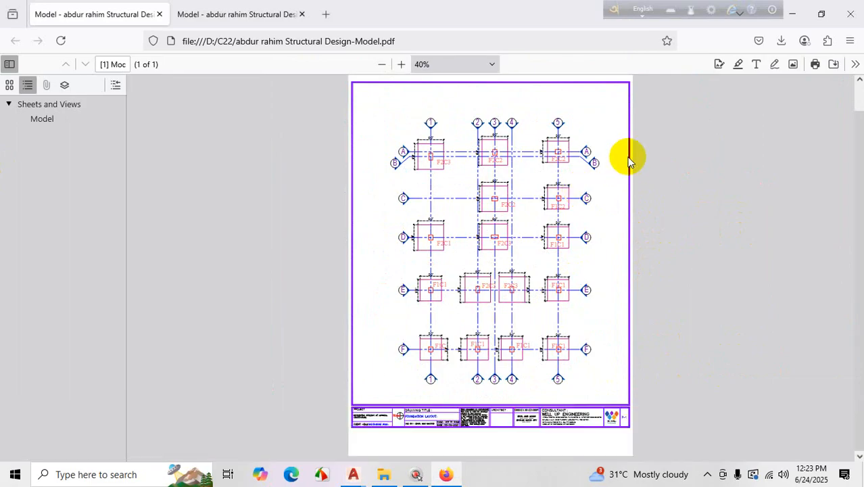
pyautogui.press('Escape')
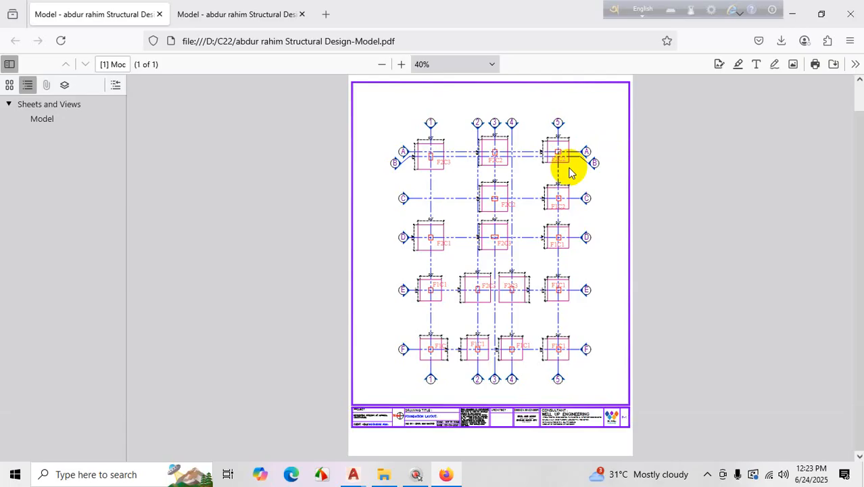
pyautogui.press('Escape')
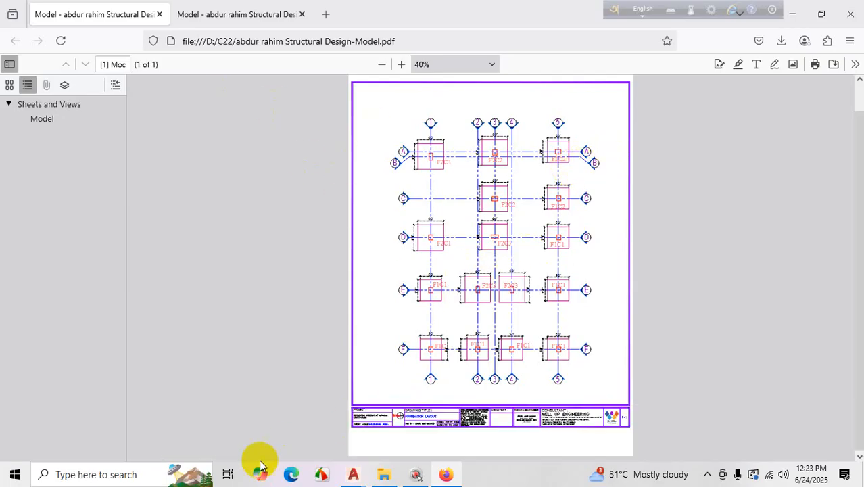
# - Switch back to the structural drawing in AutoCAD and bring the footing layout and section sheets into view
pyautogui.moveTo(363, 469)
pyautogui.click(423, 412)
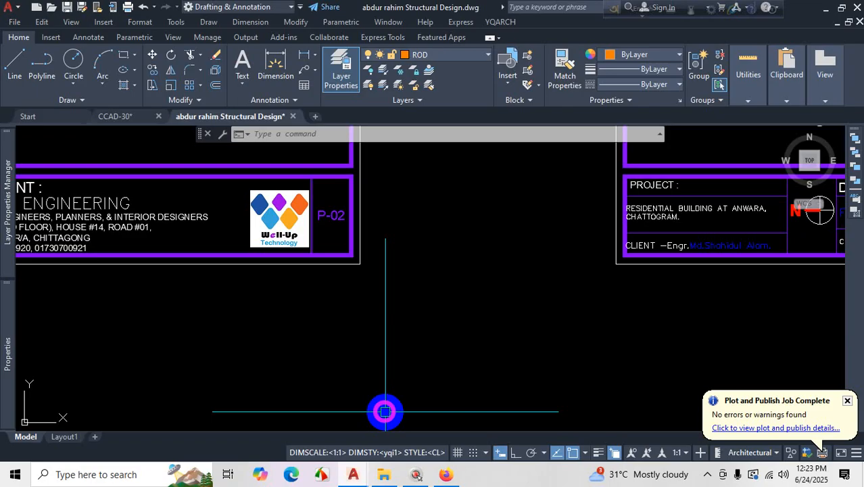
pyautogui.scroll(-2, 449, 304)
pyautogui.scroll(2, 247, 266)
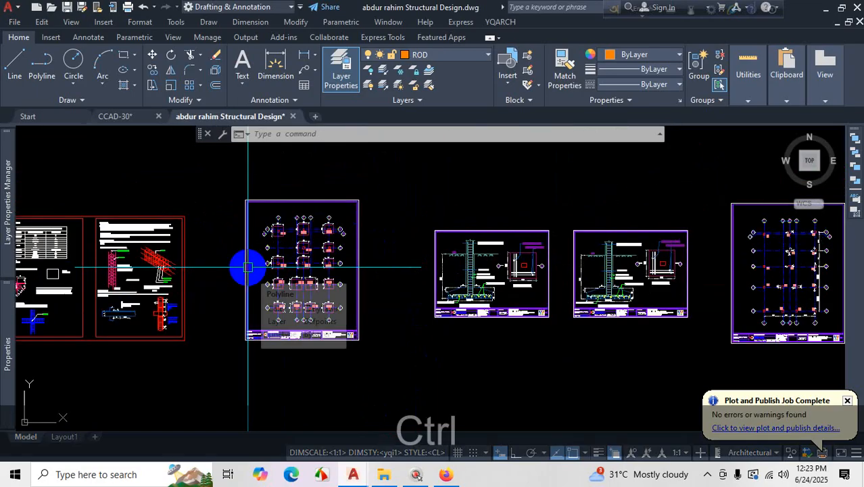
# - Start another plot and set its window around the outer frame of the footing layout sheet
pyautogui.hotkey('ctrl', 'p')
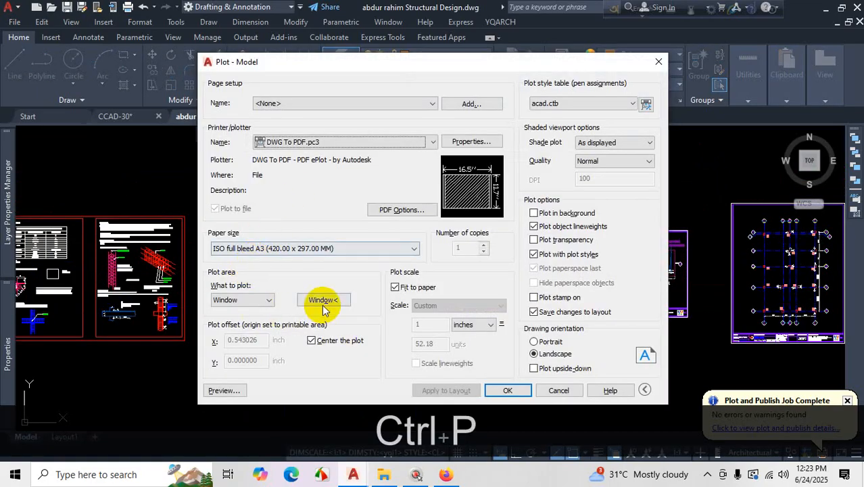
pyautogui.click(323, 300)
pyautogui.scroll(4, 256, 207)
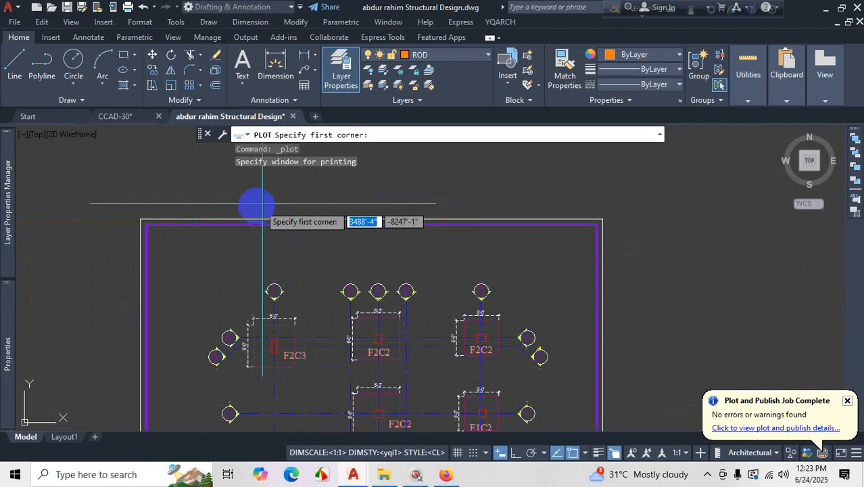
pyautogui.click(139, 216)
pyautogui.scroll(-3, 183, 177)
pyautogui.scroll(2, 264, 295)
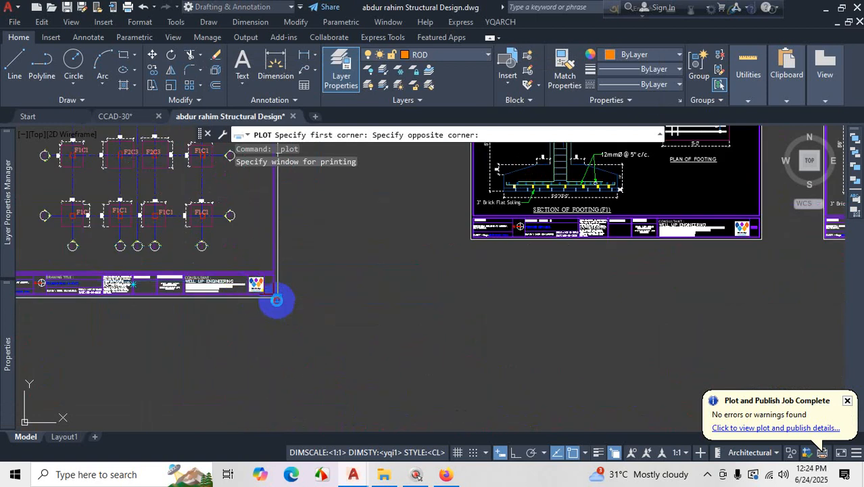
pyautogui.click(277, 299)
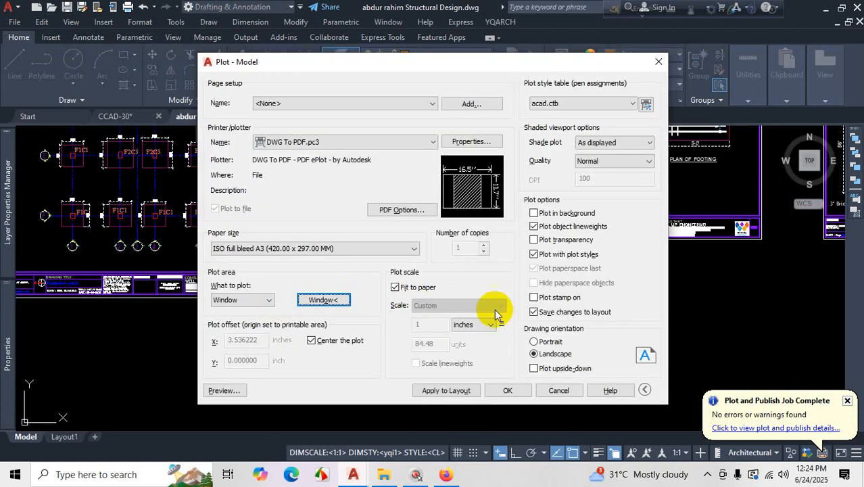
# - Preview the footing layout sheet in Landscape orientation and plot it to PDF in C22, overwriting the existing file ending in Model1
pyautogui.click(548, 343)
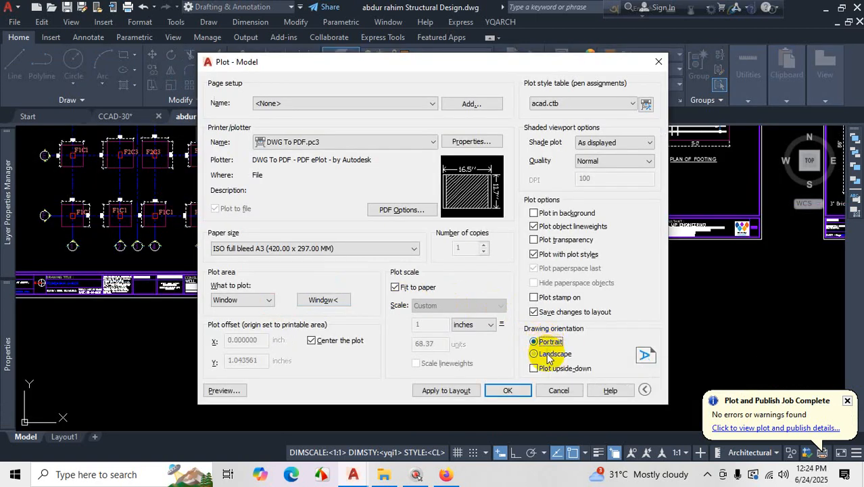
pyautogui.click(236, 392)
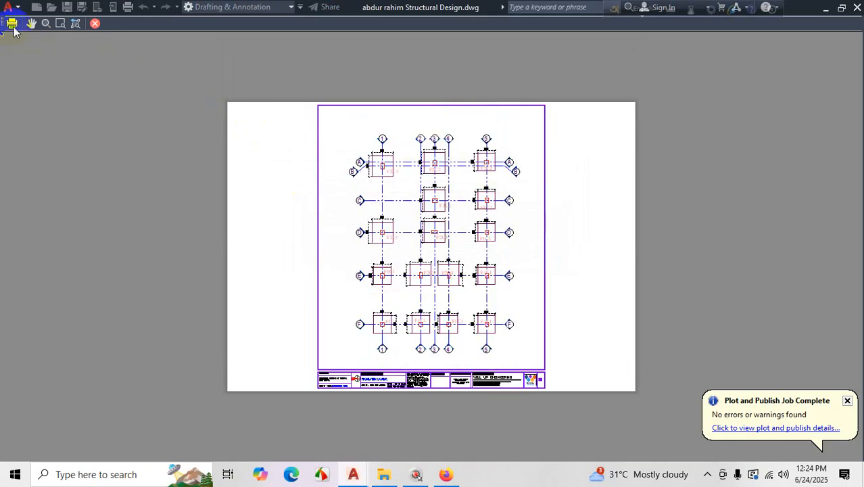
pyautogui.click(12, 24)
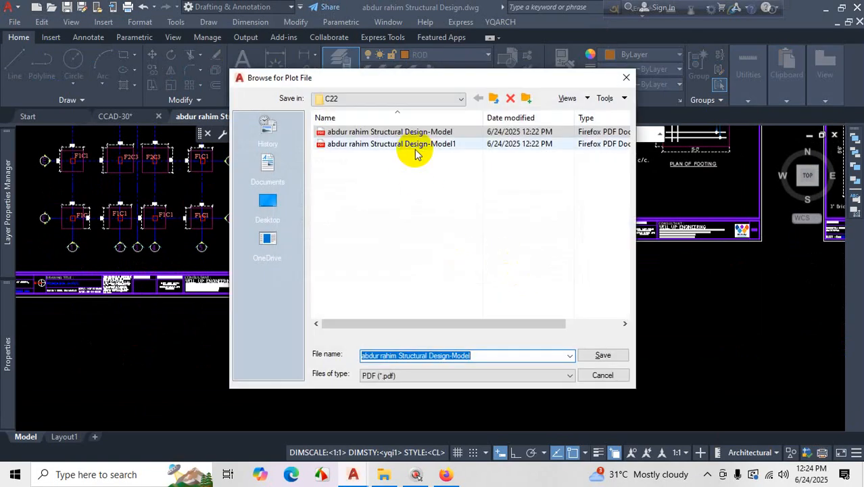
pyautogui.click(415, 151)
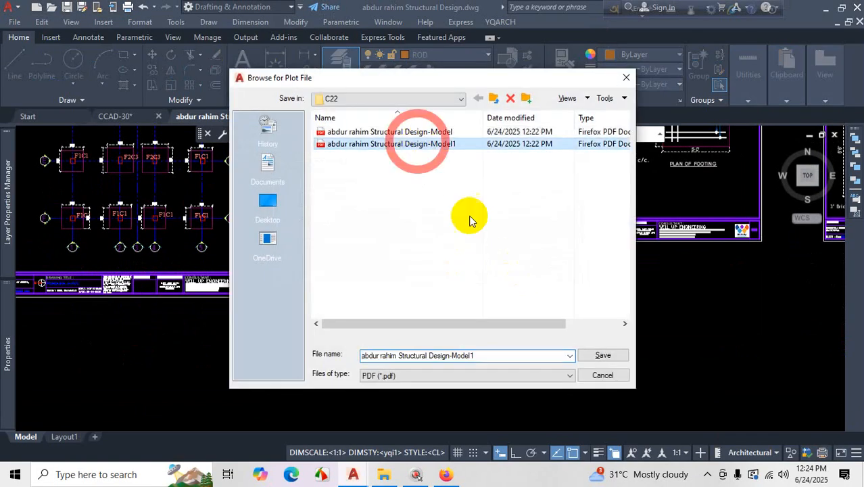
pyautogui.click(601, 356)
pyautogui.click(398, 251)
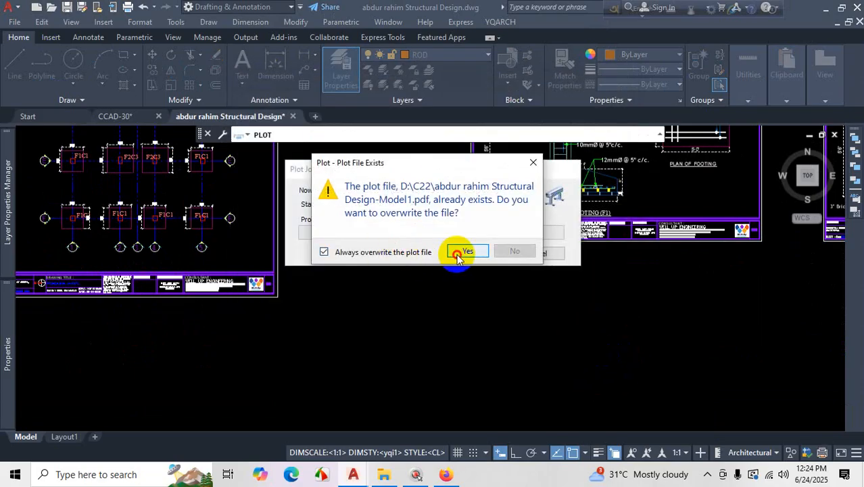
pyautogui.click(467, 252)
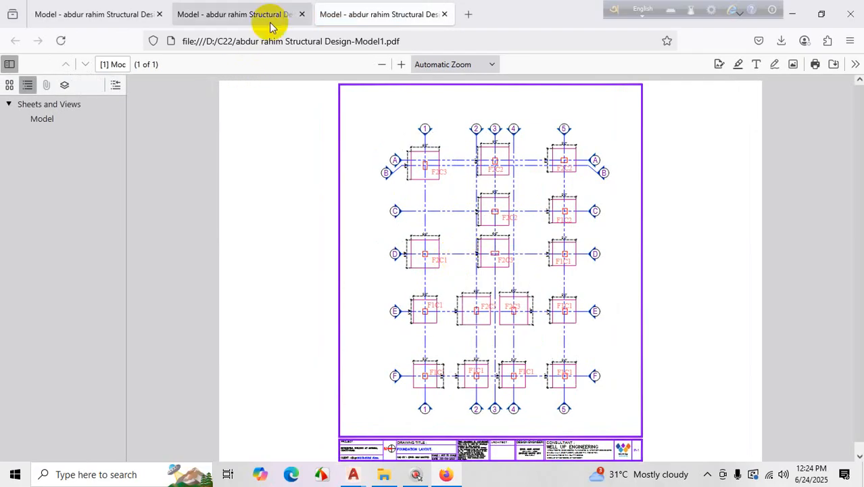
# - Close the outdated PDF tab and compare the Landscape footing layout's page margins with the Portrait version in the browser
pyautogui.click(302, 14)
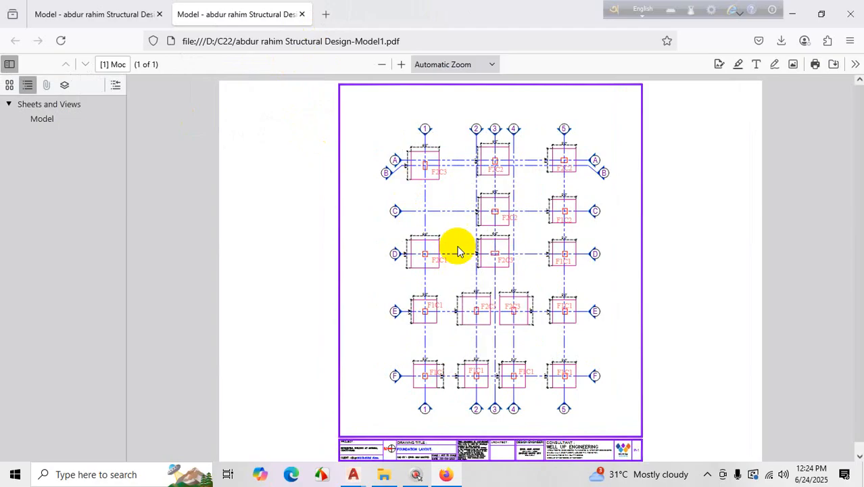
pyautogui.click(118, 21)
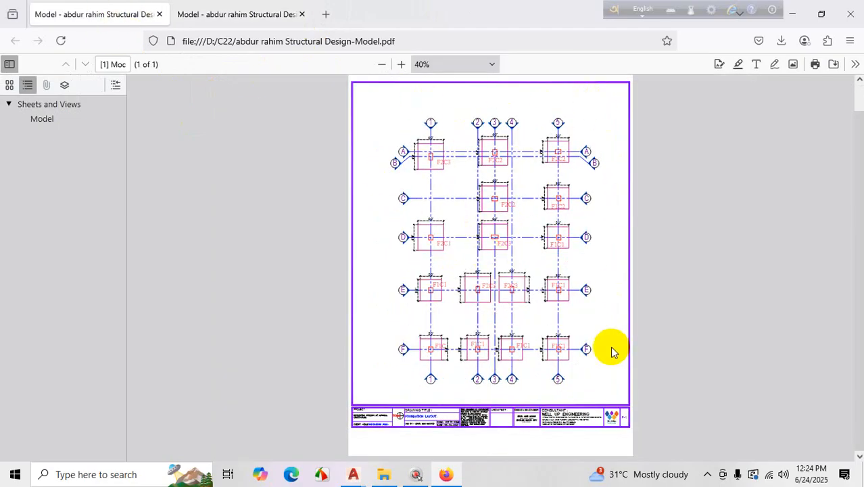
pyautogui.click(267, 19)
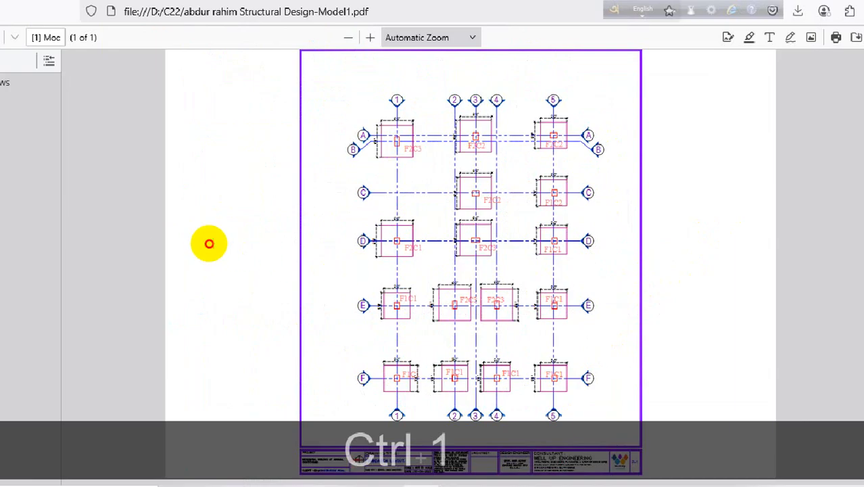
pyautogui.moveTo(4, 226); pyautogui.dragTo(766, 249)
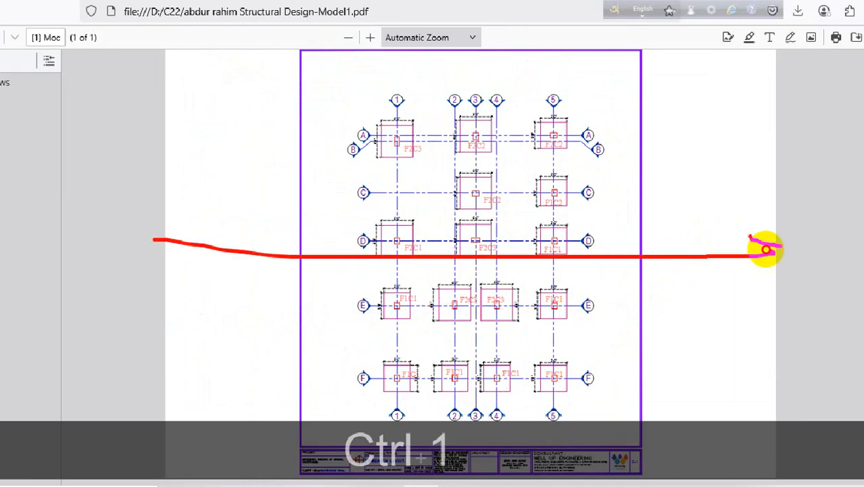
pyautogui.moveTo(250, 235); pyautogui.dragTo(251, 256)
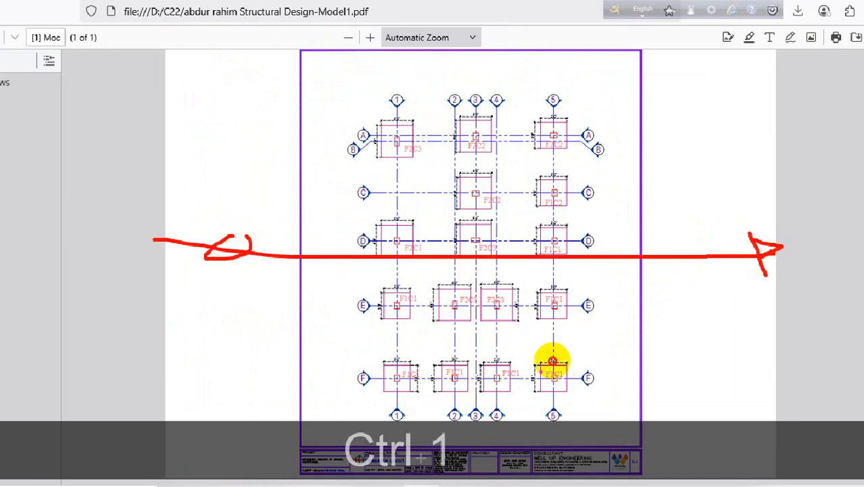
pyautogui.moveTo(541, 371); pyautogui.dragTo(541, 117)
pyautogui.moveTo(438, 419)
pyautogui.mouseDown()
pyautogui.moveTo(717, 407)
pyautogui.moveTo(650, 426)
pyautogui.mouseUp()
pyautogui.press('Escape')
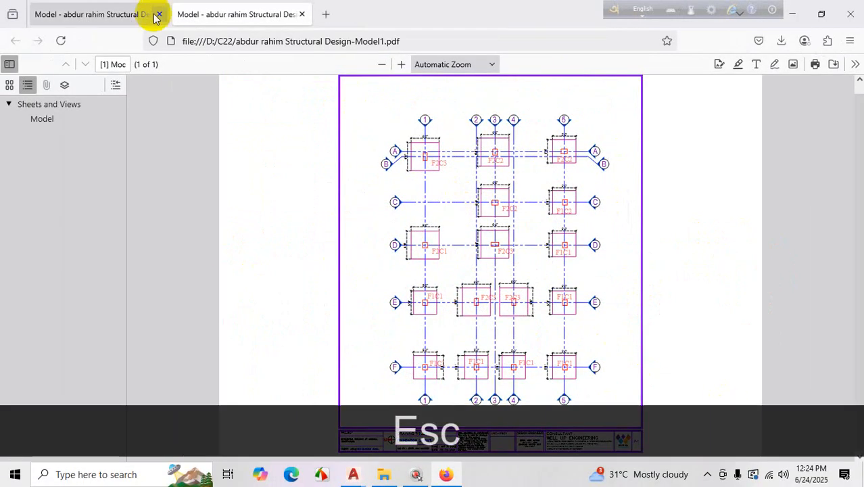
pyautogui.click(153, 13)
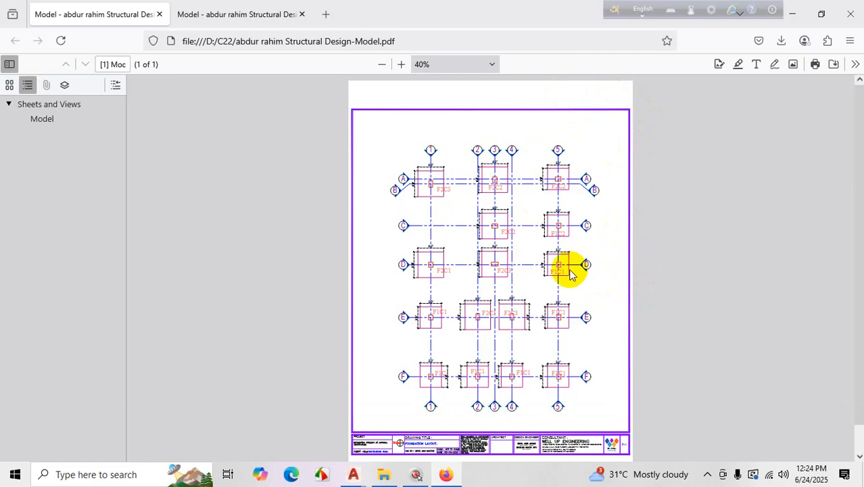
pyautogui.click(279, 18)
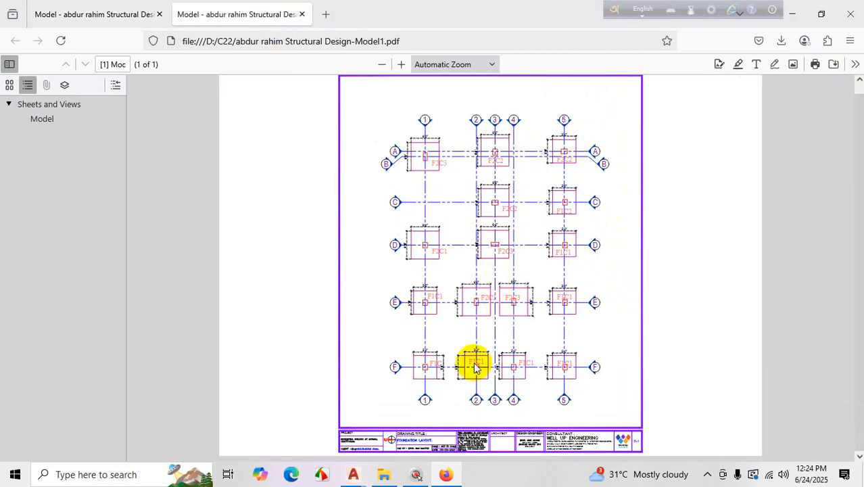
# - Switch back to the structural drawing in AutoCAD and examine the upper frame edges of the footing layout sheet
pyautogui.moveTo(359, 478)
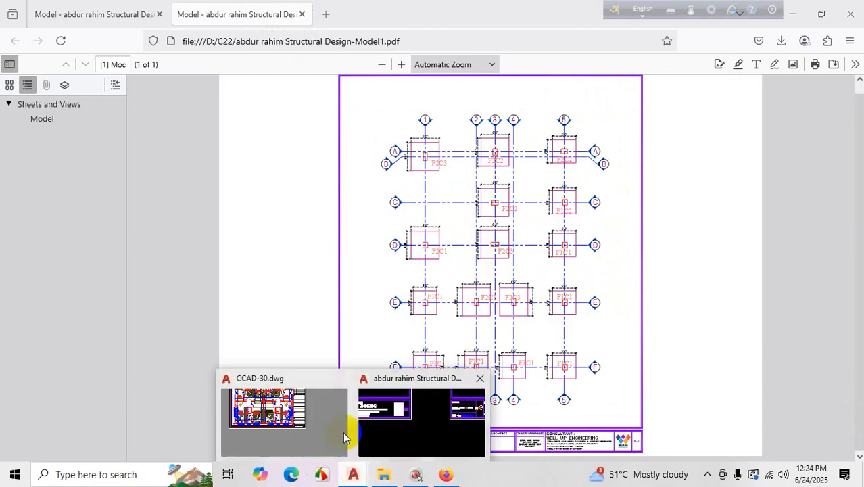
pyautogui.click(379, 426)
pyautogui.scroll(-4, 542, 350)
pyautogui.scroll(8, 470, 289)
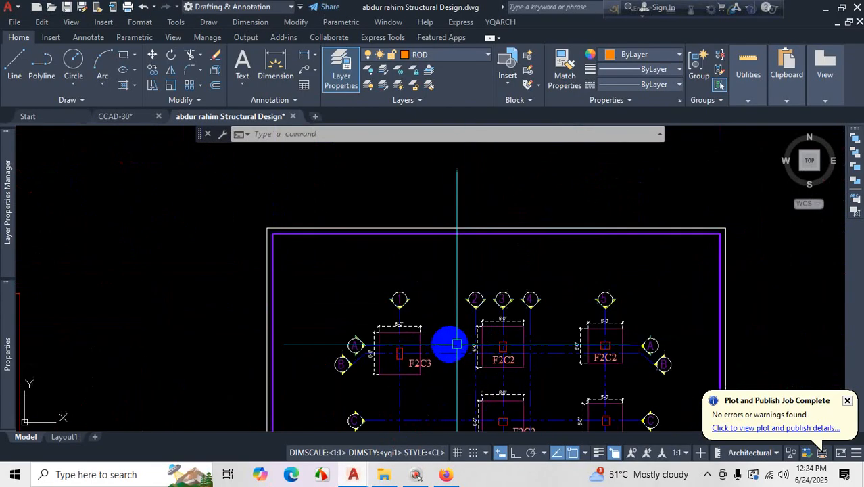
pyautogui.scroll(-6, 496, 237)
pyautogui.scroll(4, 513, 251)
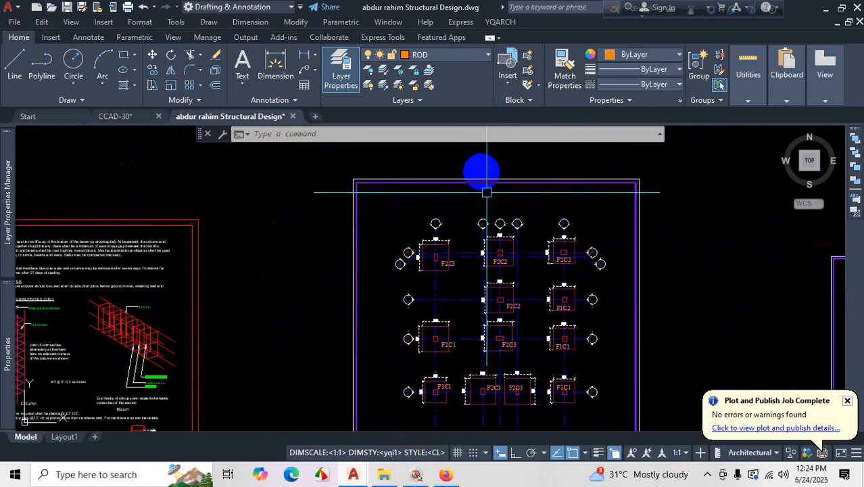
pyautogui.scroll(2, 531, 187)
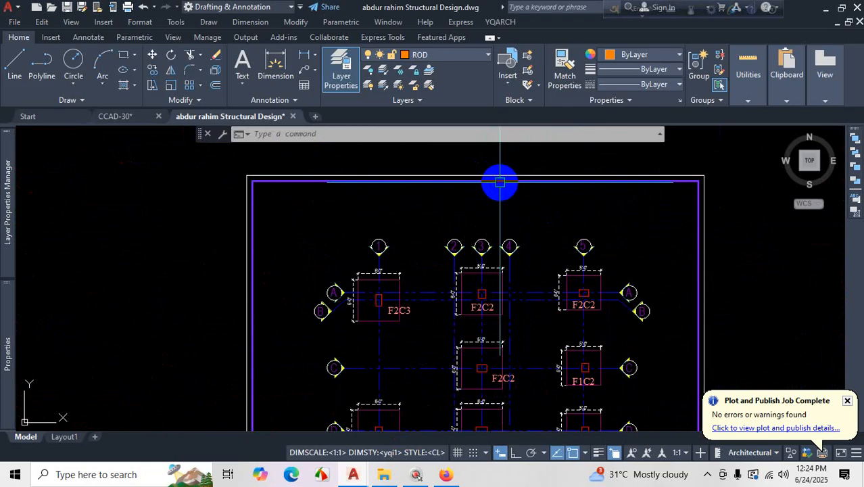
pyautogui.scroll(-5, 514, 216)
pyautogui.scroll(3, 530, 223)
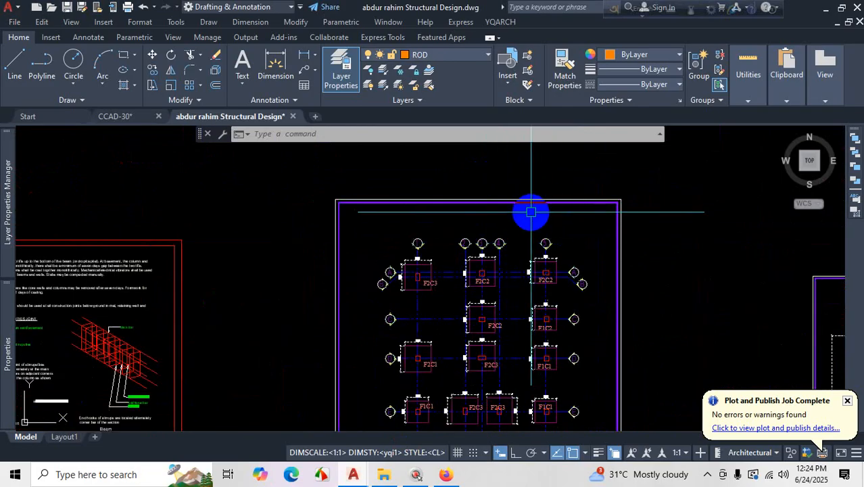
pyautogui.scroll(-4, 534, 210)
pyautogui.scroll(4, 541, 210)
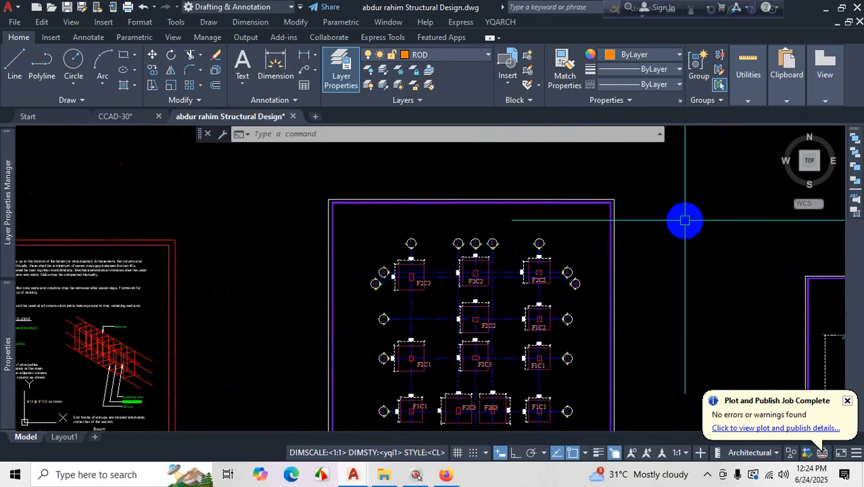
# - Stretch the upper edges of the footing layout sheet's outer and inner frames downward, close to the grid bubbles
pyautogui.write('s')
pyautogui.press('space')
pyautogui.click(662, 181)
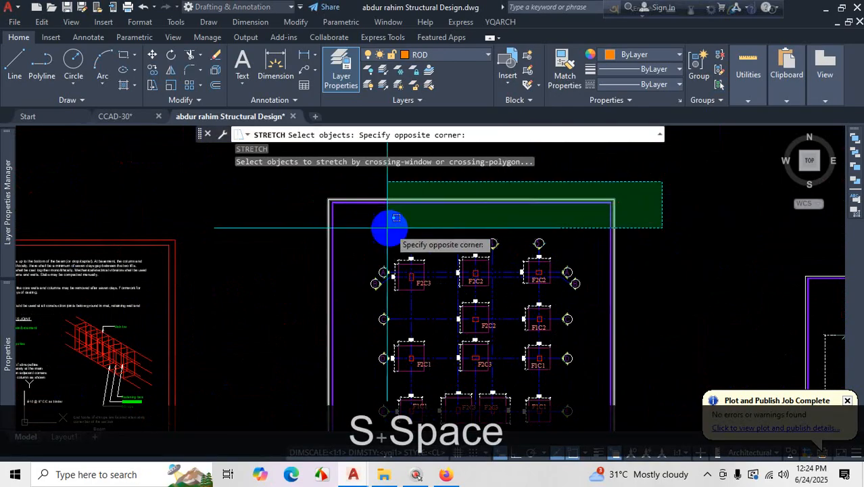
pyautogui.click(292, 226)
pyautogui.press('space')
pyautogui.scroll(2, 461, 202)
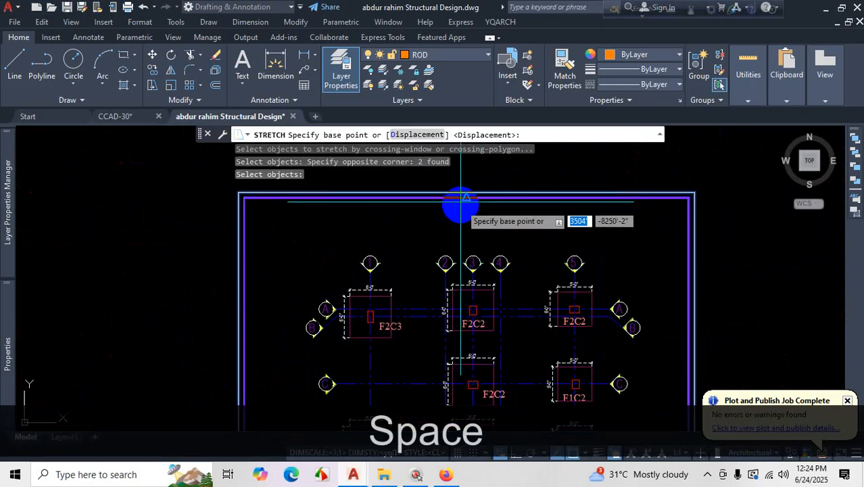
pyautogui.click(464, 198)
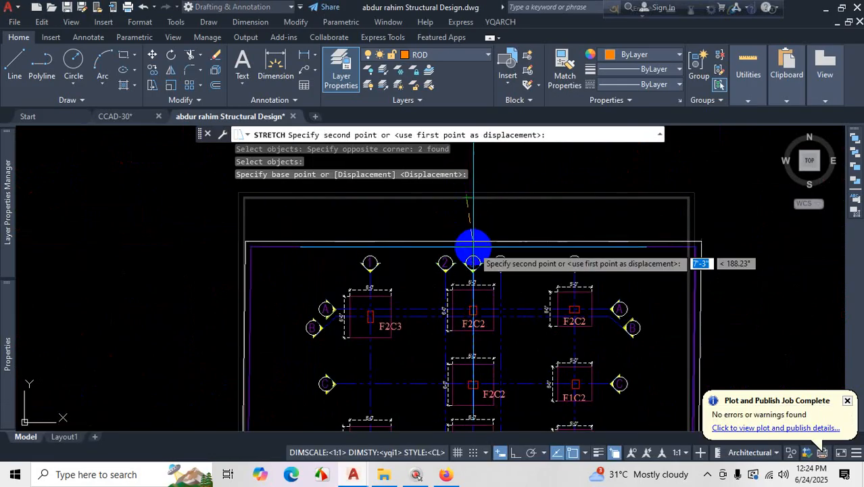
pyautogui.click(464, 245)
pyautogui.scroll(-5, 581, 207)
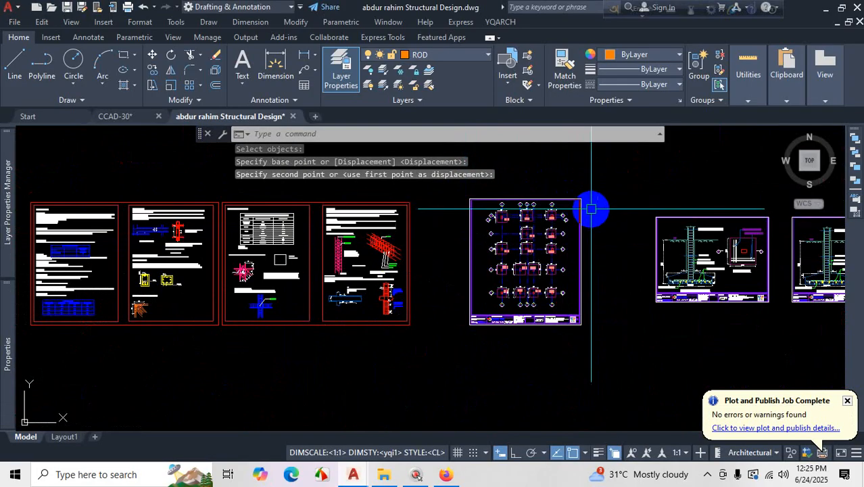
# - Examine the footing layout sheet's proportions against the neighbouring sheets, checking its right side and the title block corner
pyautogui.scroll(2, 606, 217)
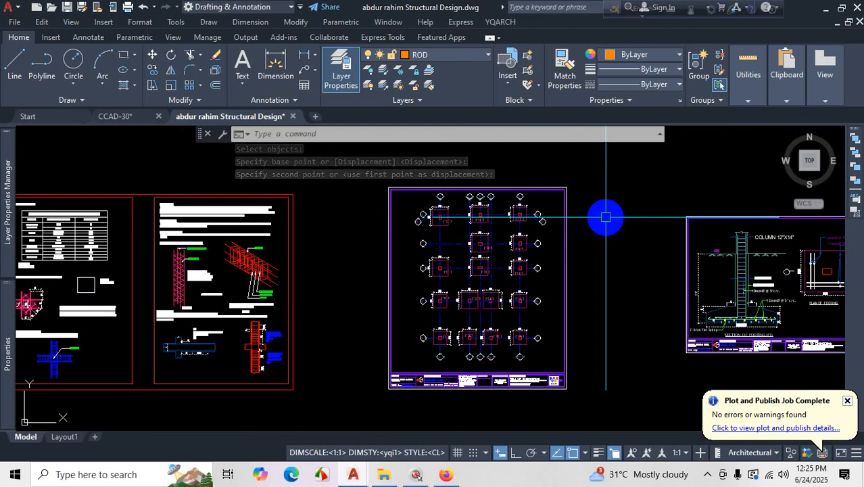
pyautogui.scroll(3, 430, 350)
pyautogui.scroll(-4, 512, 280)
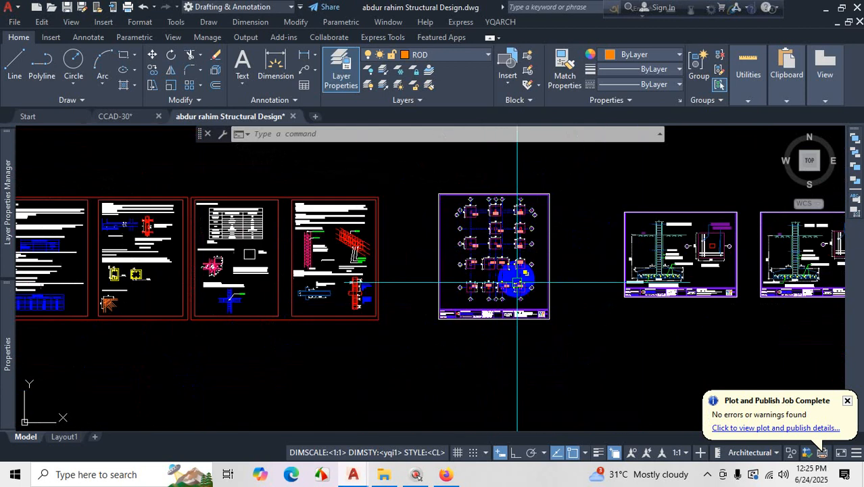
pyautogui.scroll(2, 546, 243)
pyautogui.scroll(4, 548, 338)
pyautogui.scroll(-6, 553, 224)
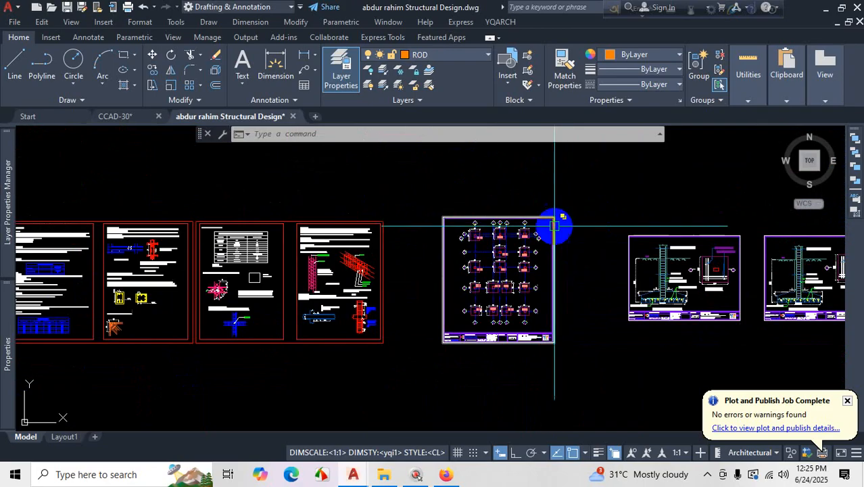
pyautogui.scroll(3, 570, 221)
pyautogui.hotkey('ctrl', '1')
pyautogui.click(587, 302)
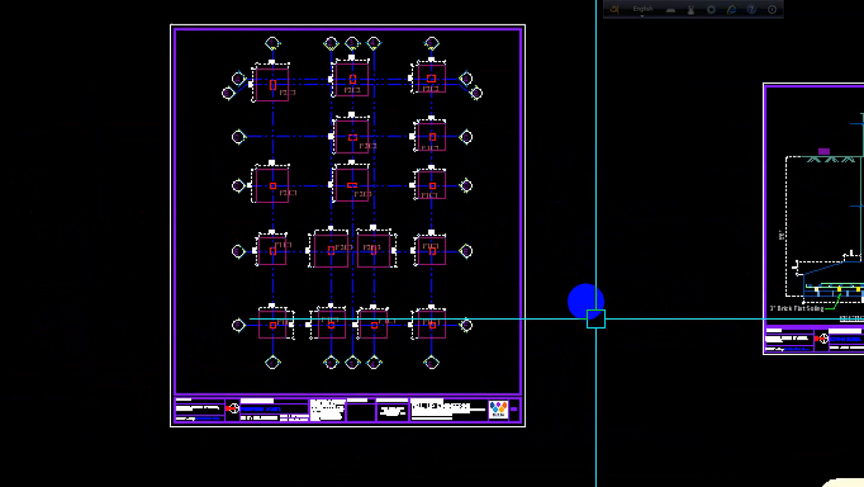
pyautogui.moveTo(490, 24)
pyautogui.mouseDown()
pyautogui.moveTo(469, 367)
pyautogui.moveTo(488, 450)
pyautogui.mouseUp()
pyautogui.moveTo(487, 274); pyautogui.dragTo(554, 265)
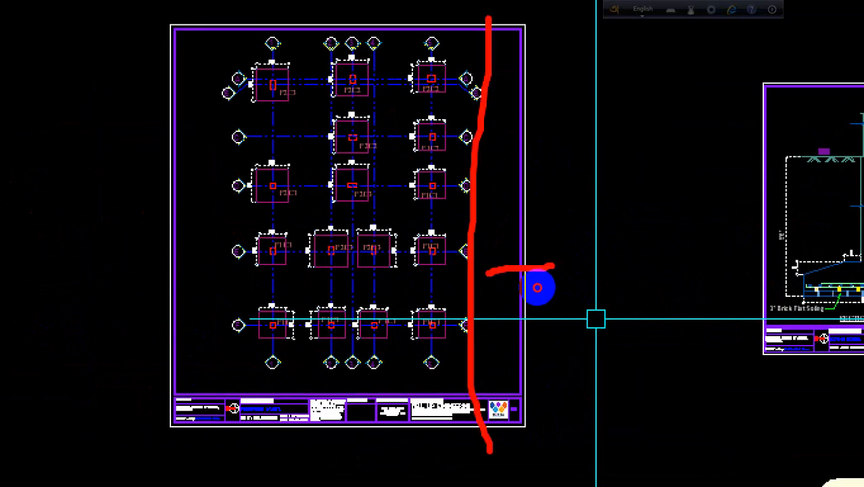
pyautogui.press('Escape')
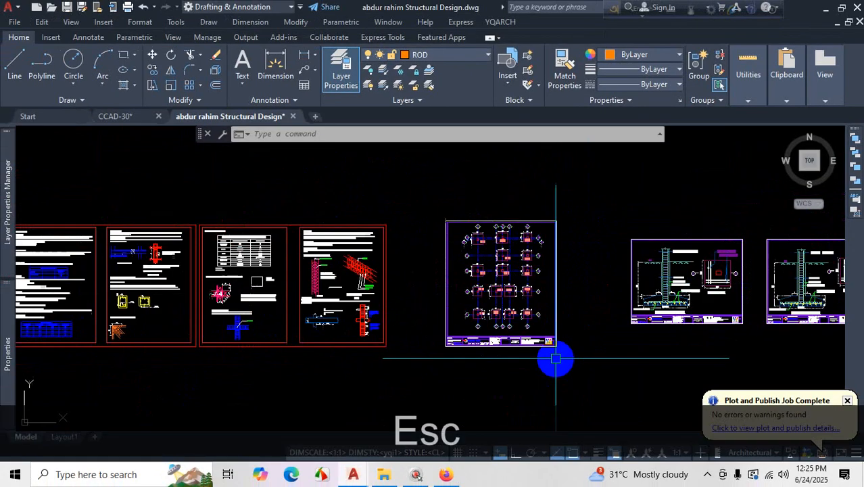
pyautogui.scroll(5, 554, 357)
pyautogui.scroll(3, 553, 357)
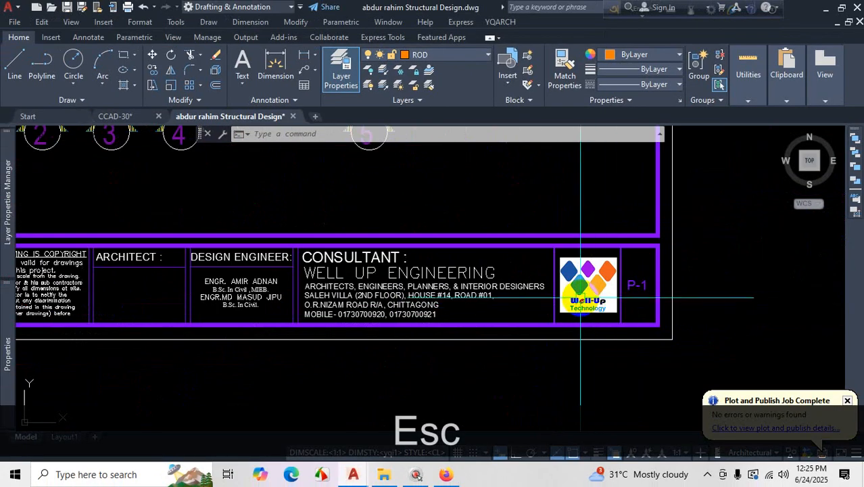
# - Examine the footing layout sheet's title block and lower frame edges, up close and beside the neighbouring sheets
pyautogui.scroll(-4, 518, 318)
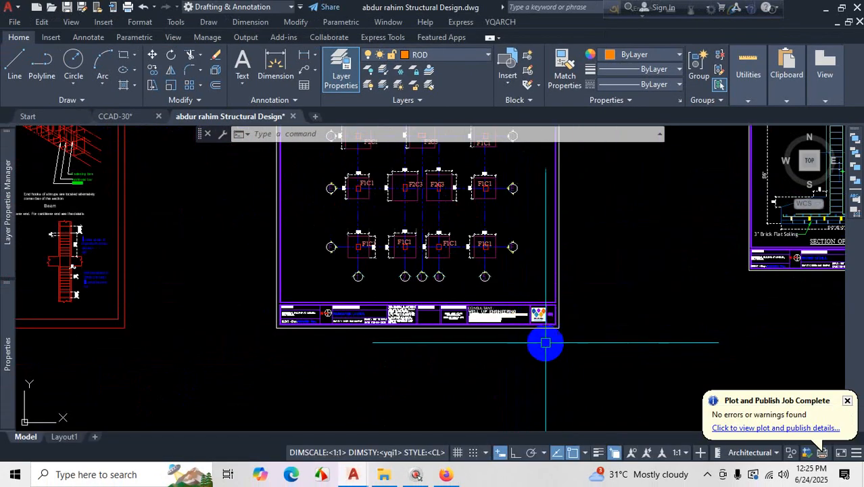
pyautogui.scroll(3, 541, 336)
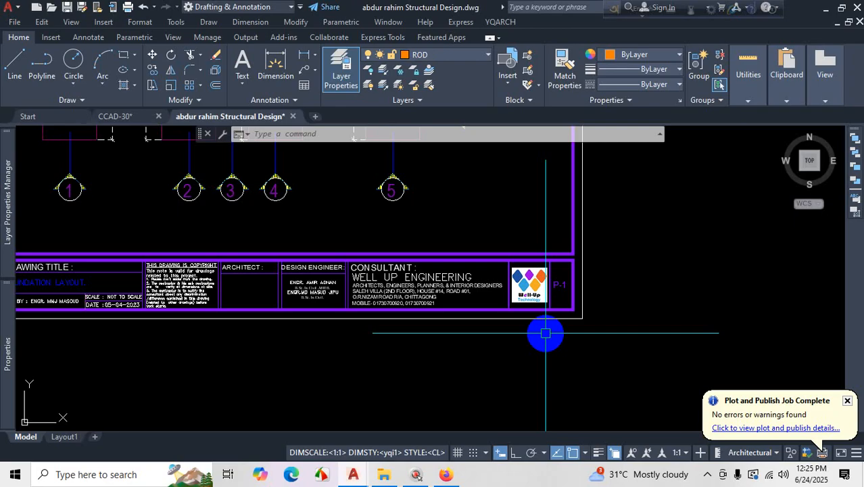
pyautogui.scroll(-10, 556, 308)
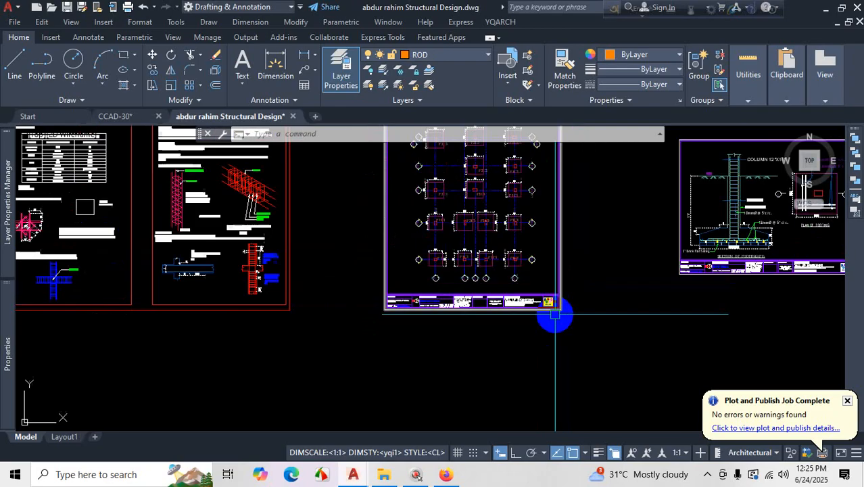
pyautogui.scroll(2, 598, 251)
pyautogui.scroll(2, 680, 292)
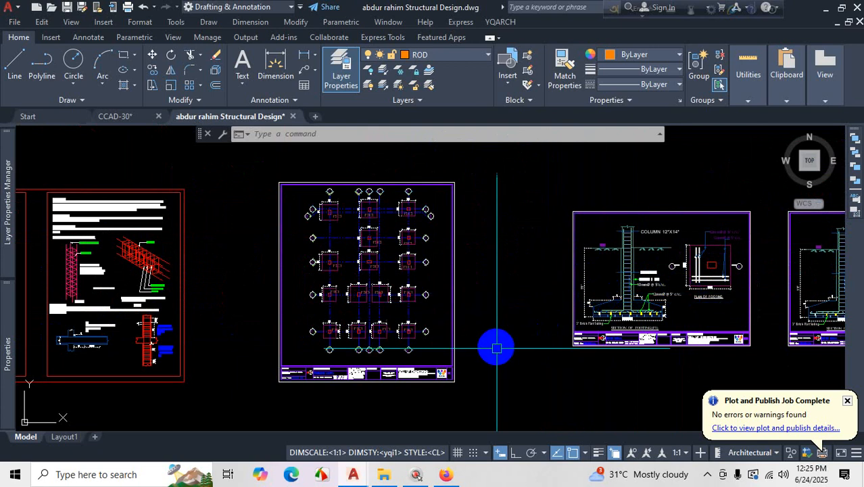
pyautogui.scroll(3, 334, 387)
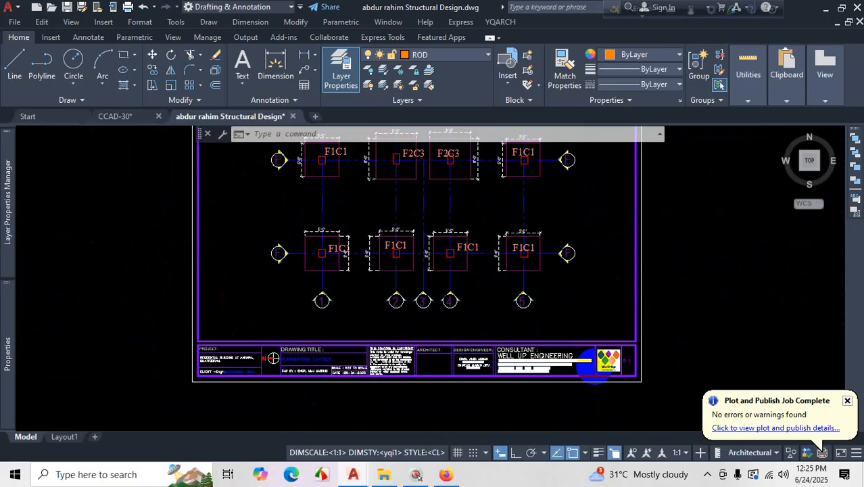
pyautogui.scroll(2, 491, 363)
pyautogui.scroll(-3, 636, 360)
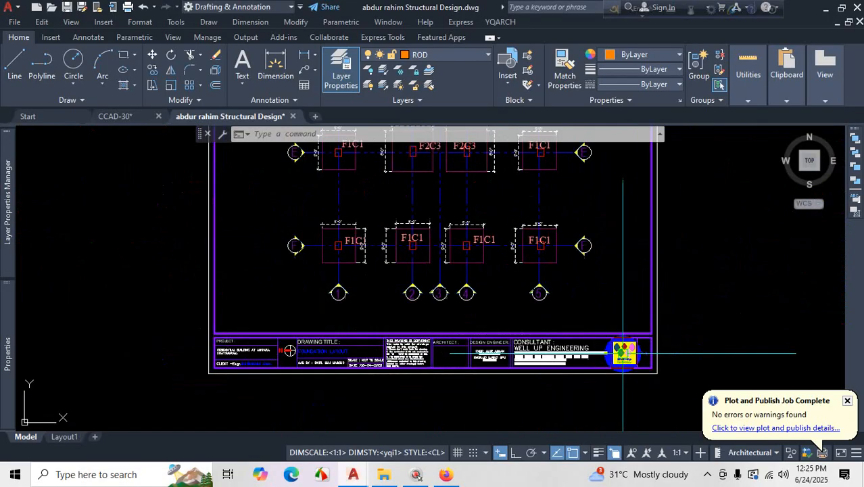
pyautogui.scroll(2, 626, 368)
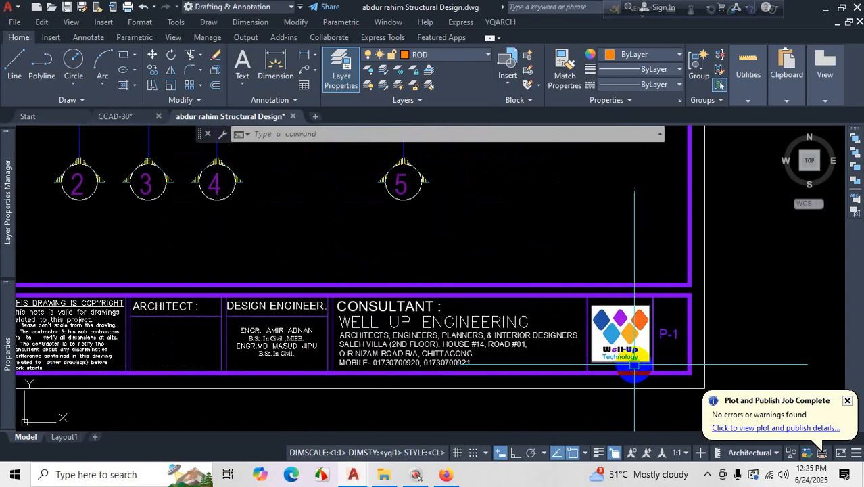
# - Examine the plan sheet that carries its title block as a vertical strip, among the sheets elsewhere in model space
pyautogui.scroll(-5, 635, 358)
pyautogui.scroll(-10, 641, 350)
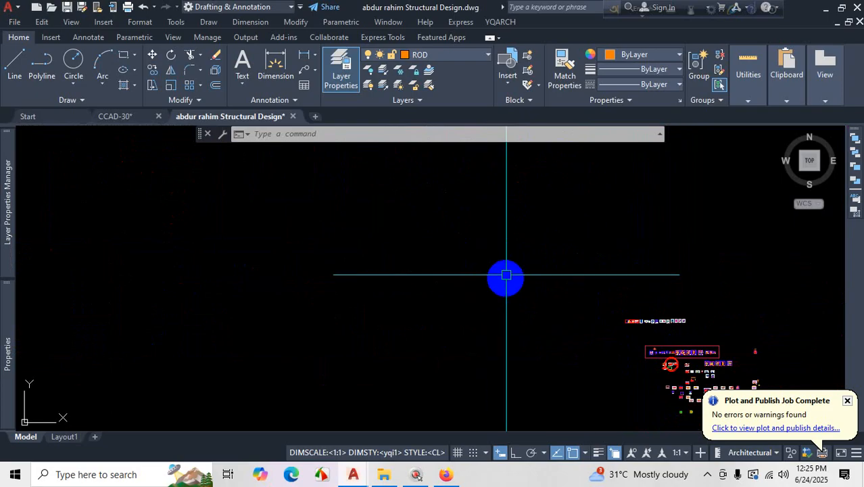
pyautogui.scroll(8, 540, 276)
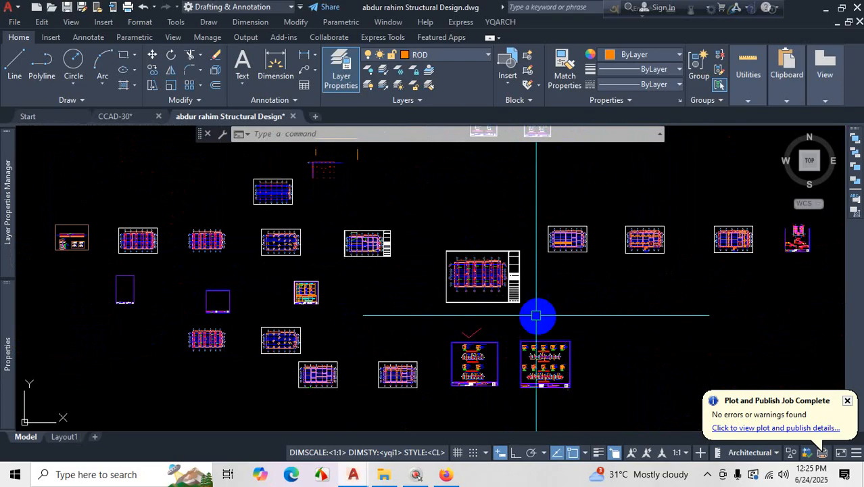
pyautogui.scroll(2, 512, 274)
pyautogui.scroll(-5, 600, 318)
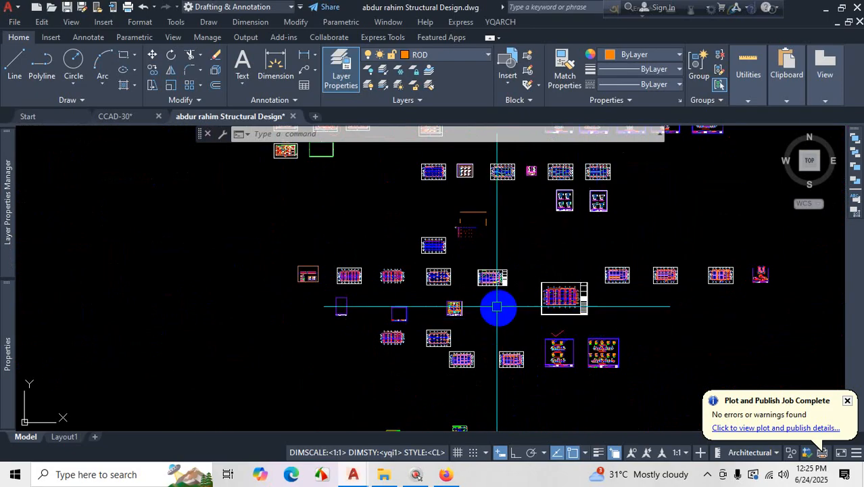
pyautogui.scroll(5, 525, 285)
pyautogui.scroll(4, 526, 309)
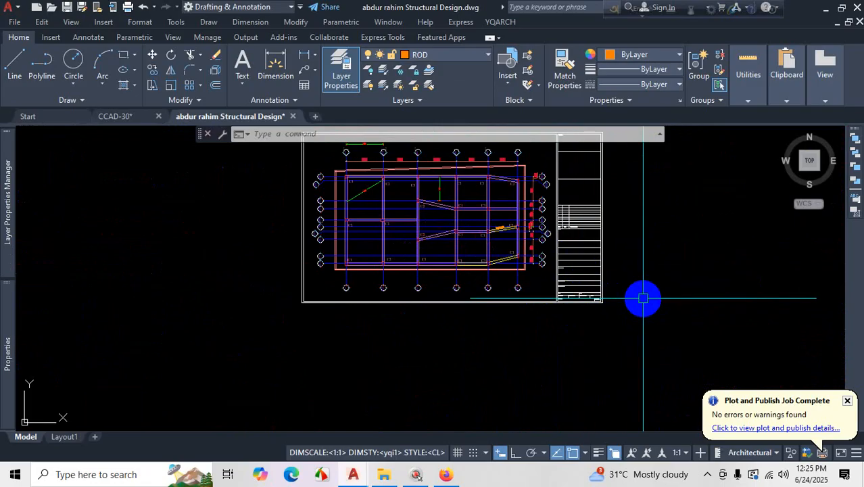
pyautogui.scroll(-6, 645, 301)
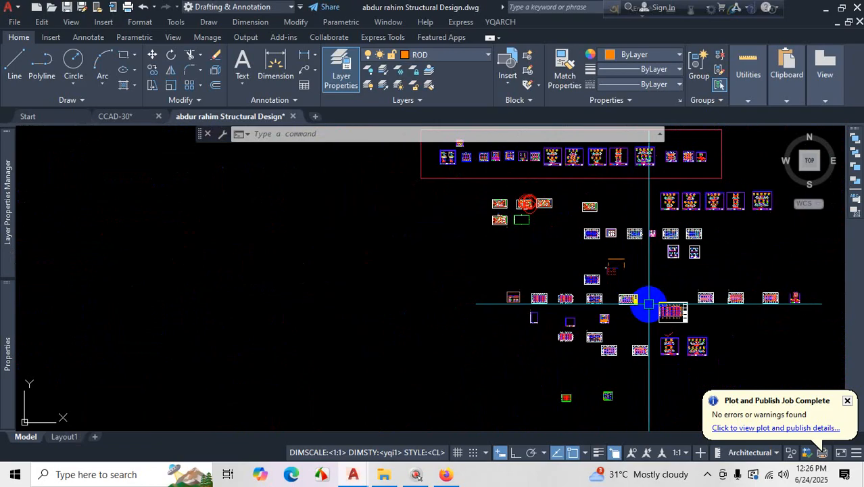
# - Compare the footing layout sheet's bottom title block with the frames of the floor plan sheets elsewhere in the drawing
pyautogui.scroll(2, 534, 194)
pyautogui.scroll(-5, 533, 194)
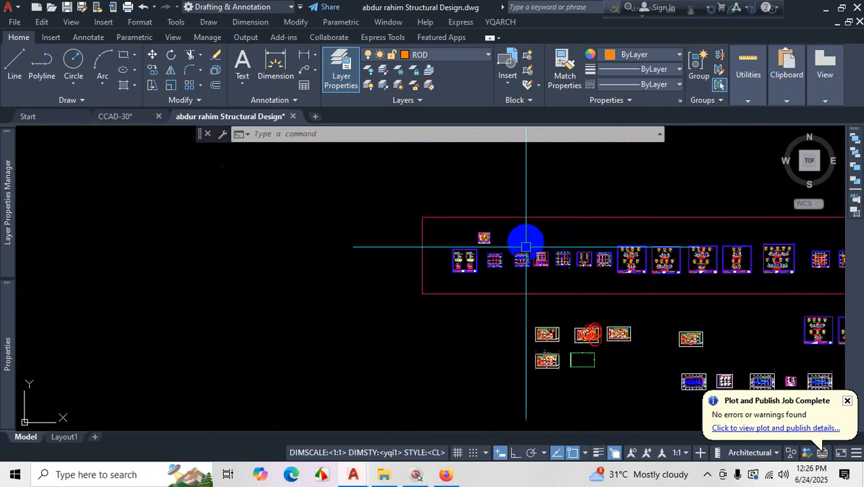
pyautogui.scroll(5, 527, 183)
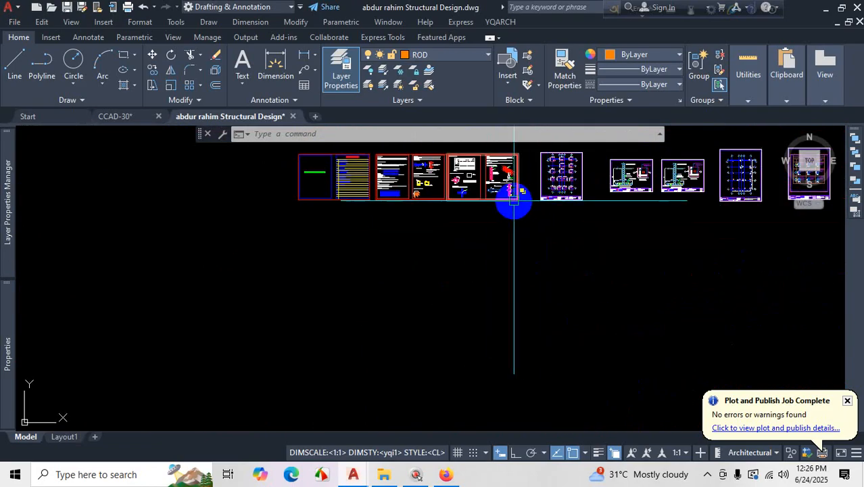
pyautogui.scroll(2, 538, 166)
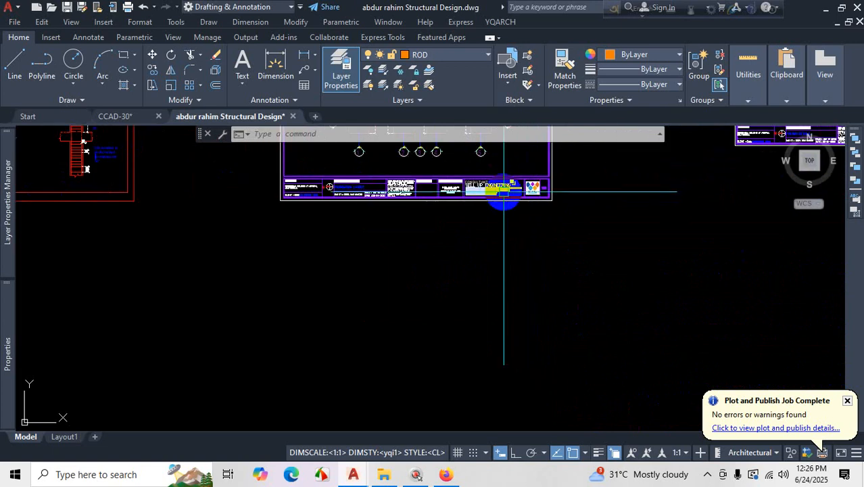
pyautogui.scroll(-8, 521, 217)
pyautogui.scroll(-5, 599, 271)
pyautogui.scroll(8, 656, 377)
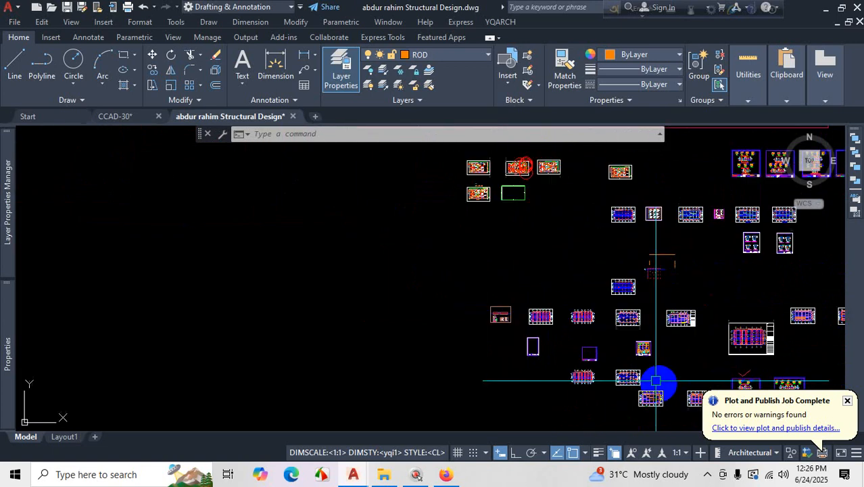
pyautogui.scroll(6, 693, 275)
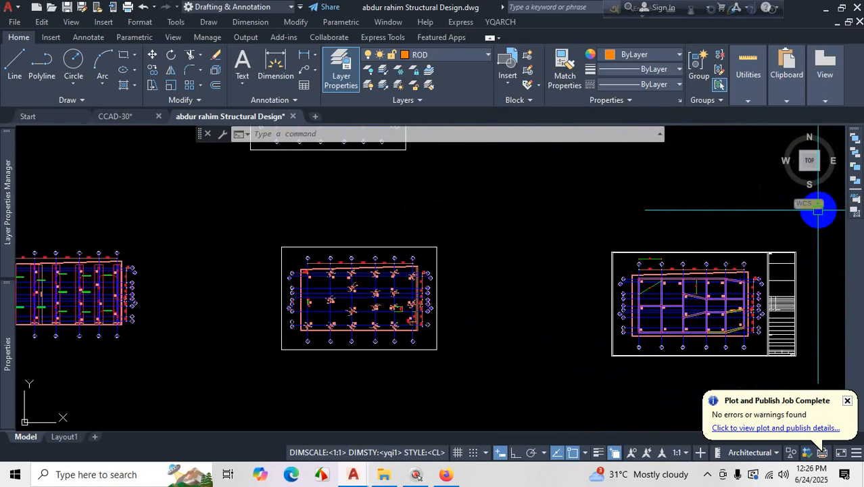
# - Survey the arrangement of all sheet groups across model space, including the empty frames among the plan sheets
pyautogui.scroll(-2, 641, 235)
pyautogui.scroll(-8, 649, 241)
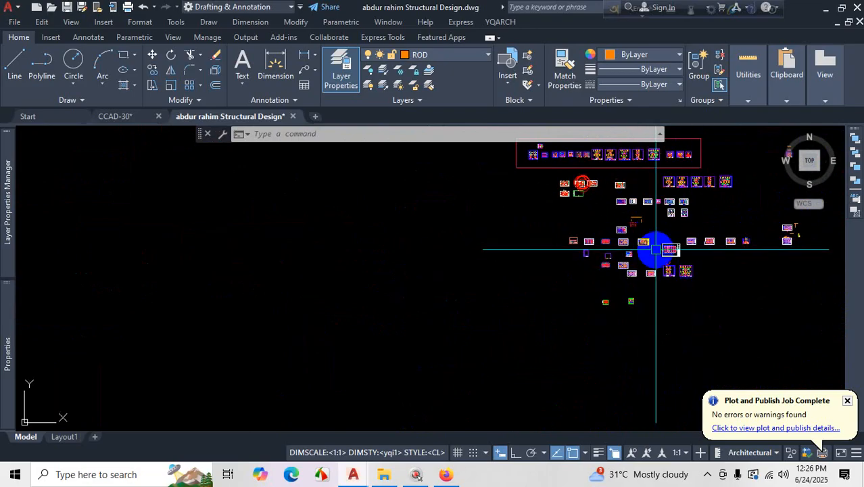
pyautogui.scroll(-3, 614, 266)
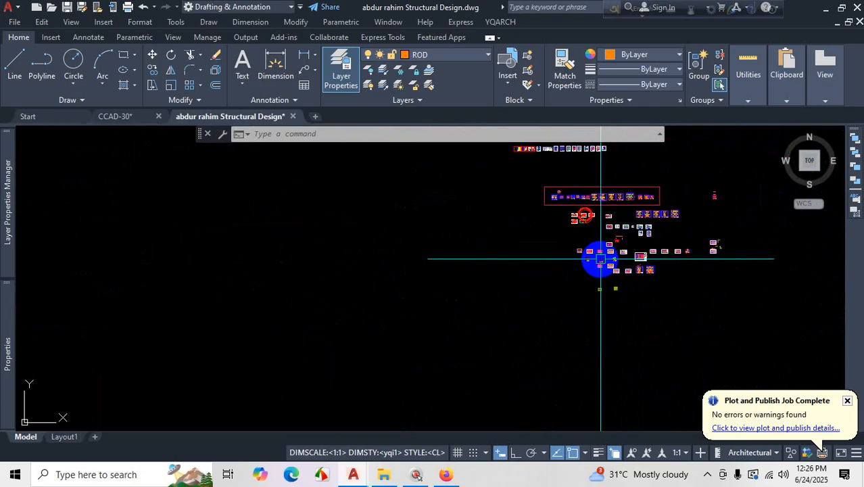
pyautogui.scroll(4, 629, 217)
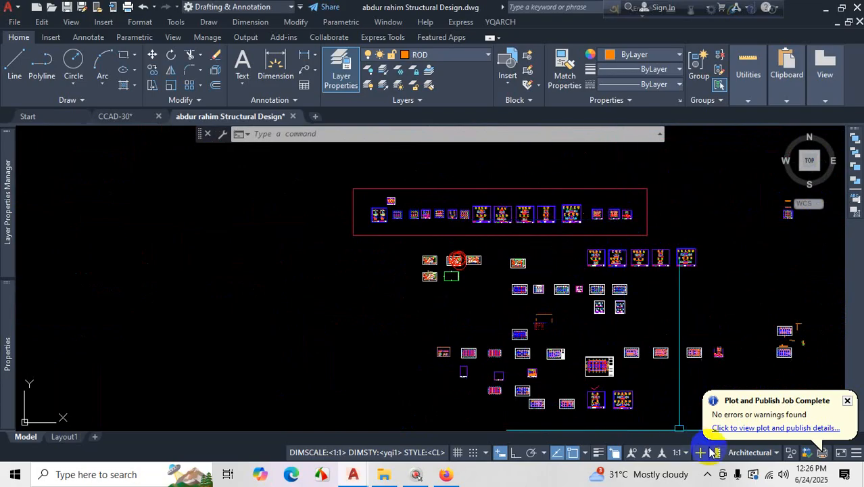
pyautogui.scroll(5, 595, 379)
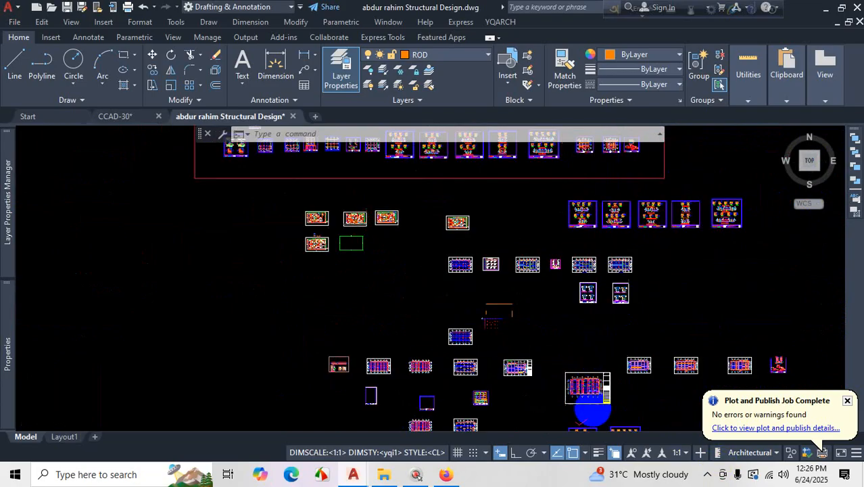
pyautogui.scroll(-5, 588, 330)
pyautogui.scroll(5, 536, 318)
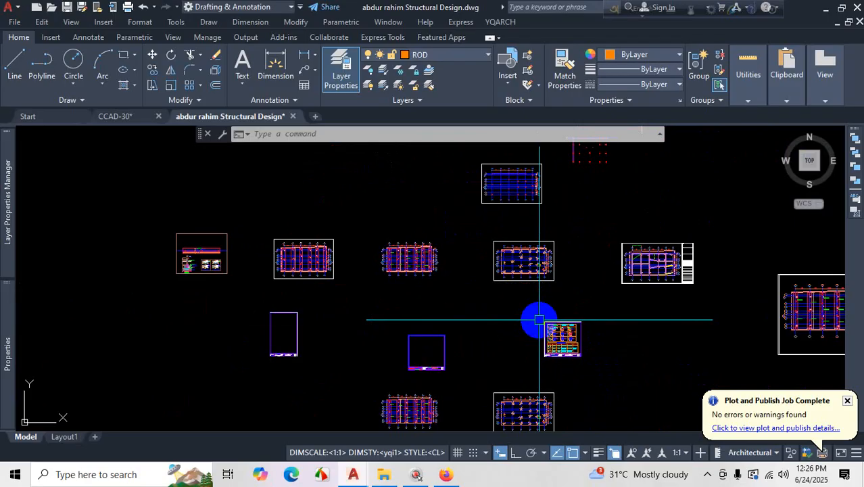
pyautogui.click(707, 474)
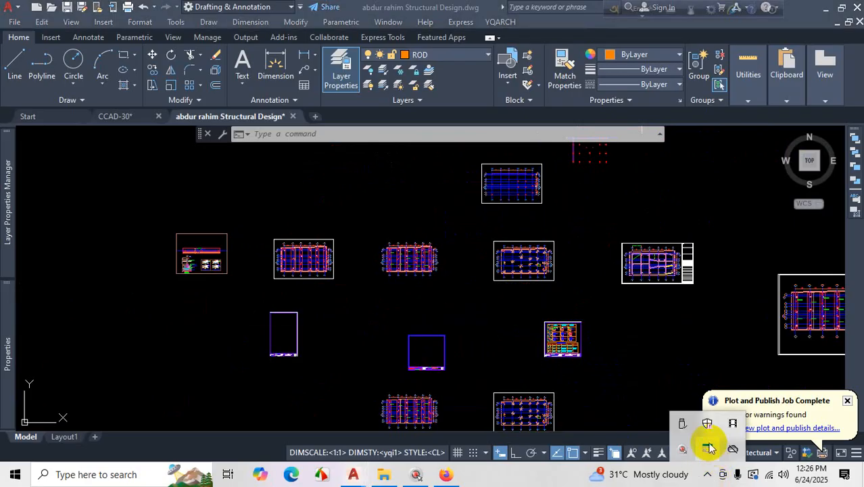
pyautogui.click(733, 424)
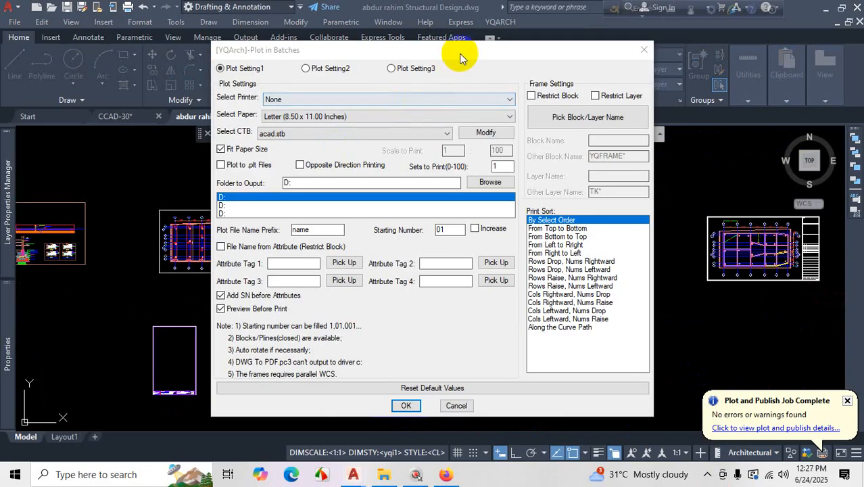
# - Review the YQArch Plot in Batches settings and close the dialog without plotting
pyautogui.moveTo(457, 52); pyautogui.dragTo(570, 42)
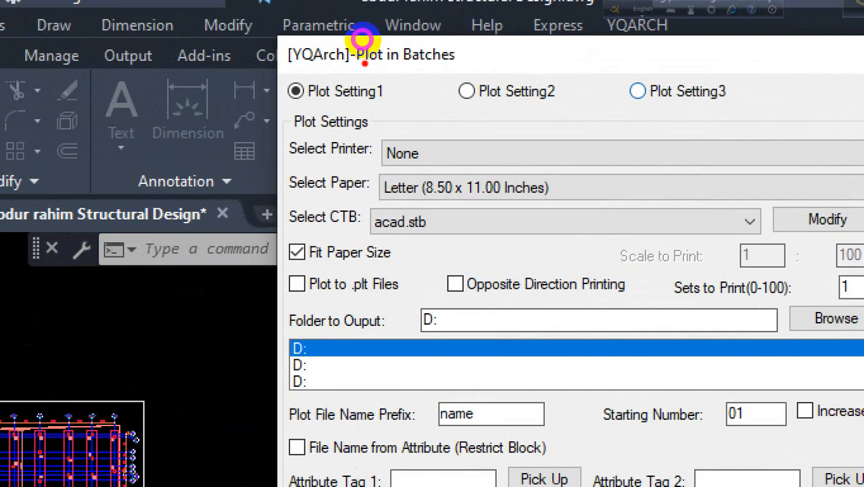
pyautogui.moveTo(341, 70); pyautogui.dragTo(466, 67)
pyautogui.moveTo(426, 25); pyautogui.dragTo(360, 31)
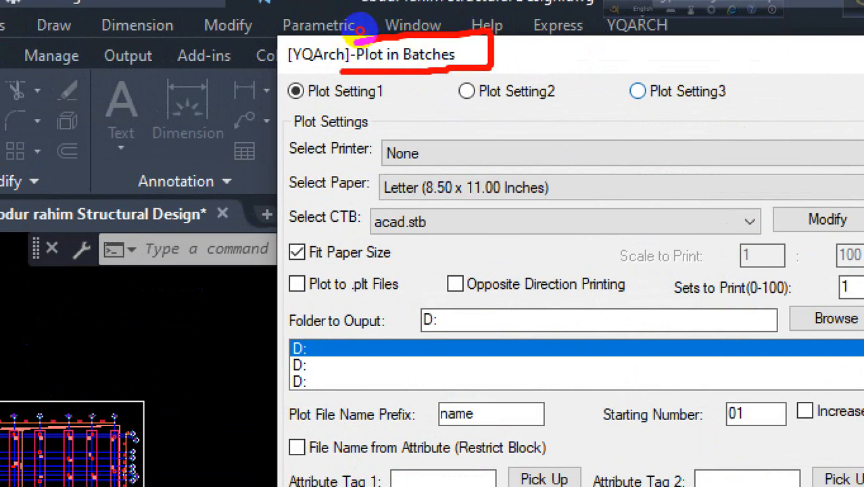
pyautogui.moveTo(350, 65); pyautogui.dragTo(285, 65)
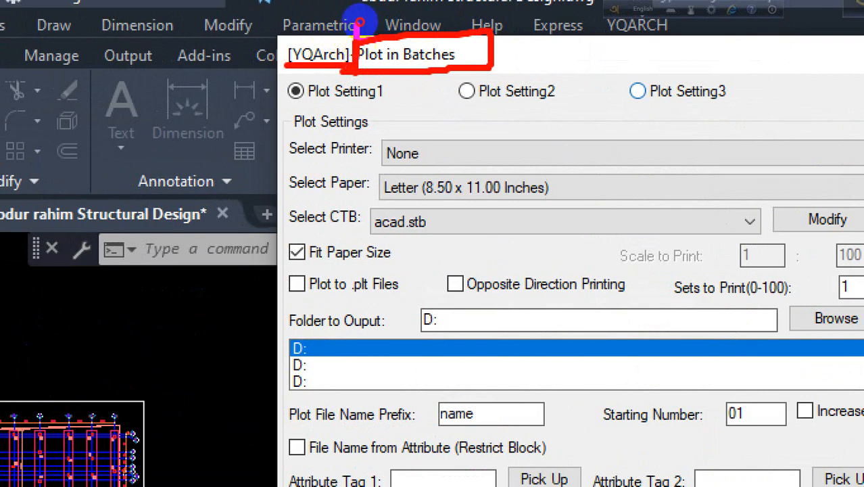
pyautogui.moveTo(361, 24); pyautogui.dragTo(326, 21)
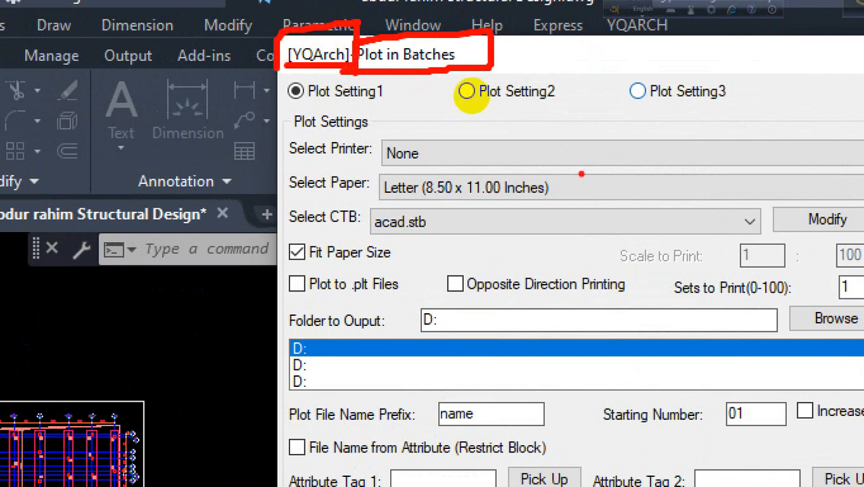
pyautogui.press('Escape')
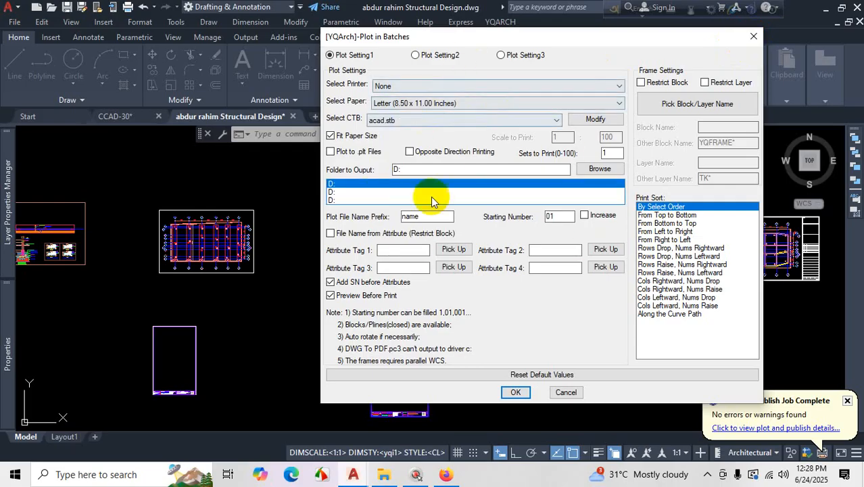
pyautogui.click(751, 42)
pyautogui.scroll(-5, 494, 282)
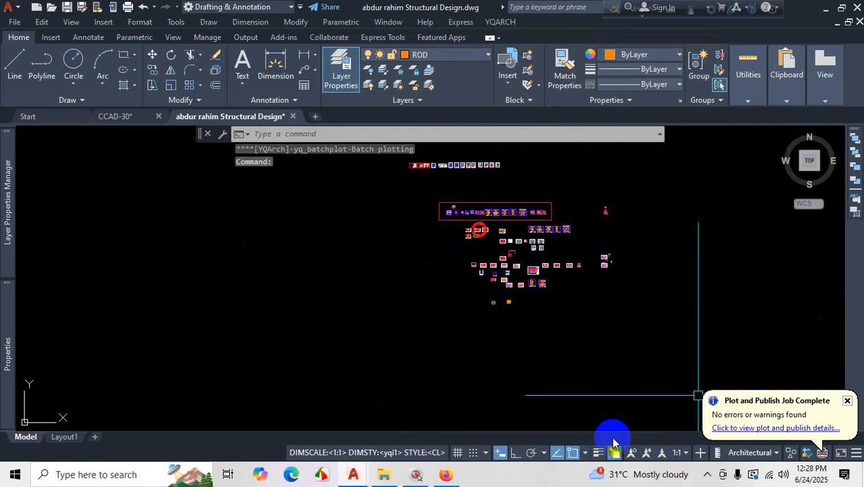
pyautogui.click(708, 476)
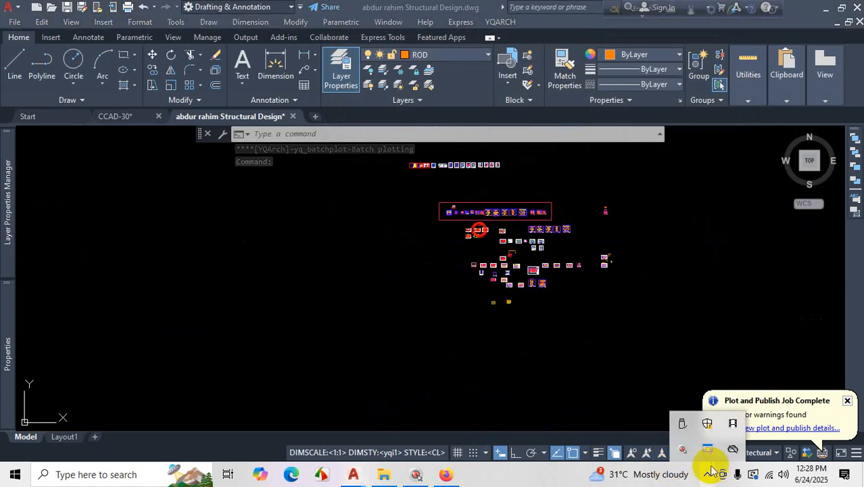